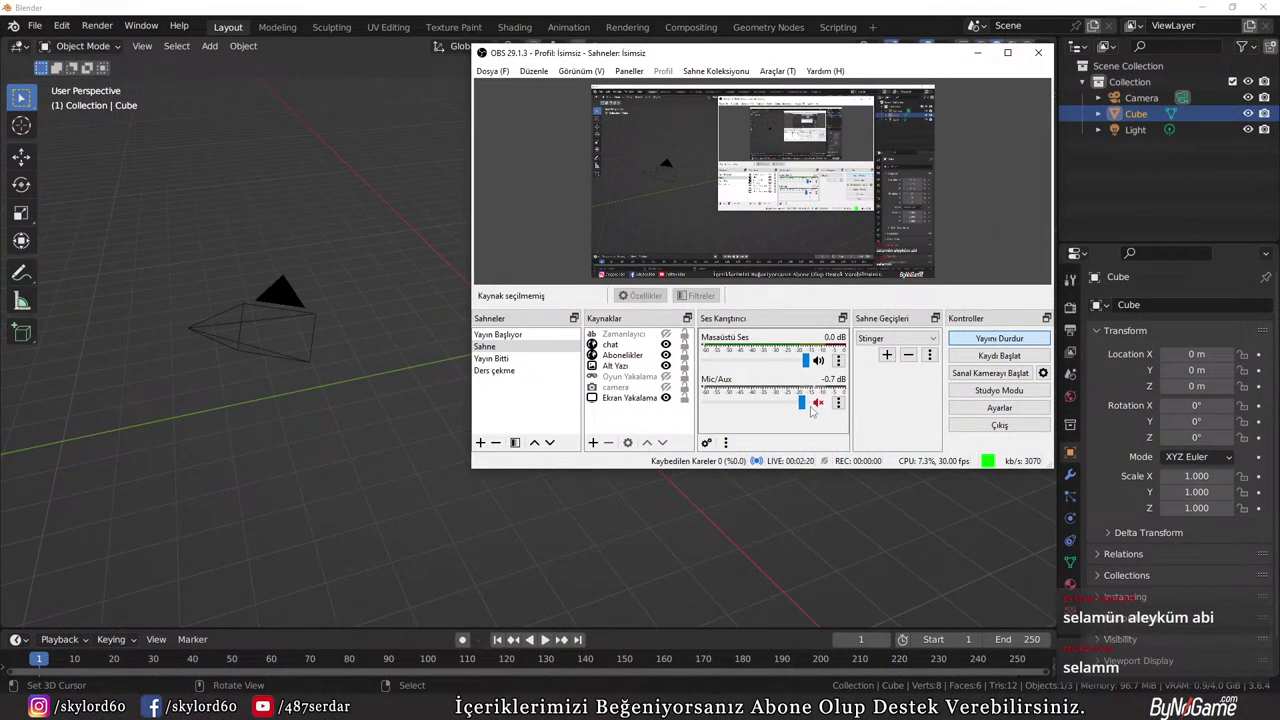
# Hide OBS to reveal Blender's default cube scene, then switch to the browser
pyautogui.click(977, 52)
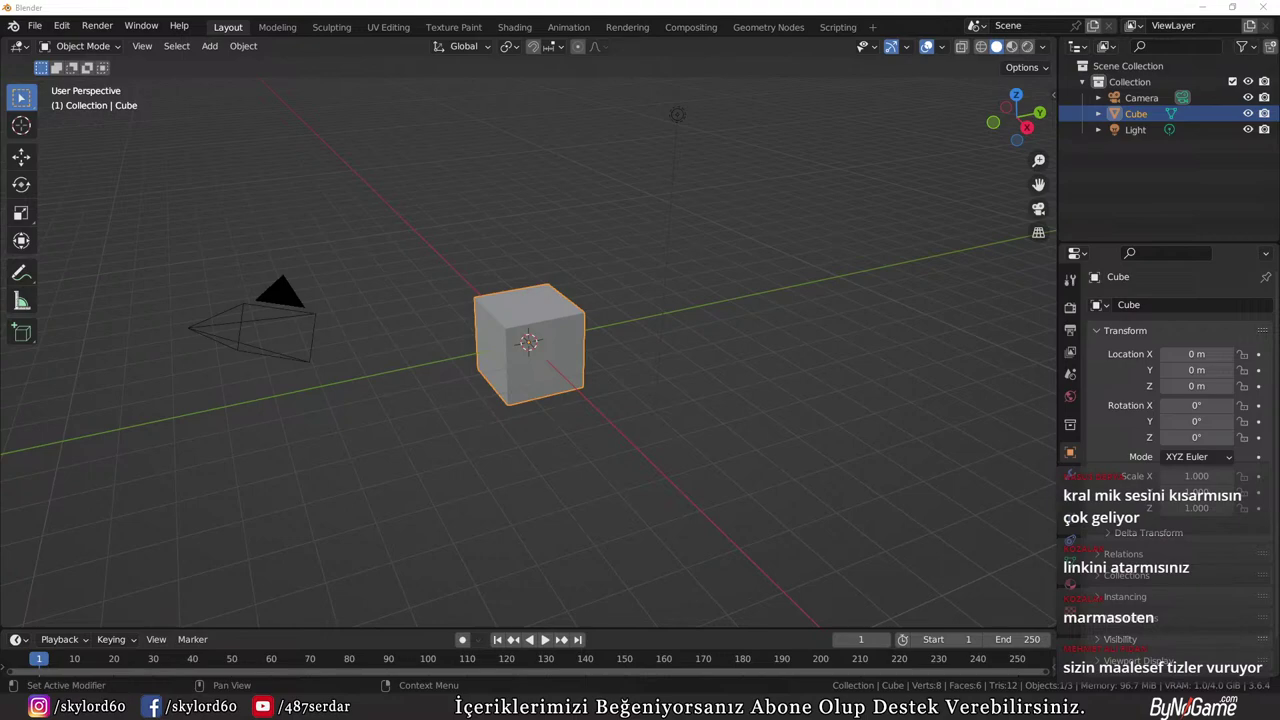
pyautogui.hotkey('alt', 'Tab')
# Maximize the browser and scroll the black stylus pen page to its 47,61 TL colour options
pyautogui.moveTo(751, 65); pyautogui.dragTo(723, 79)
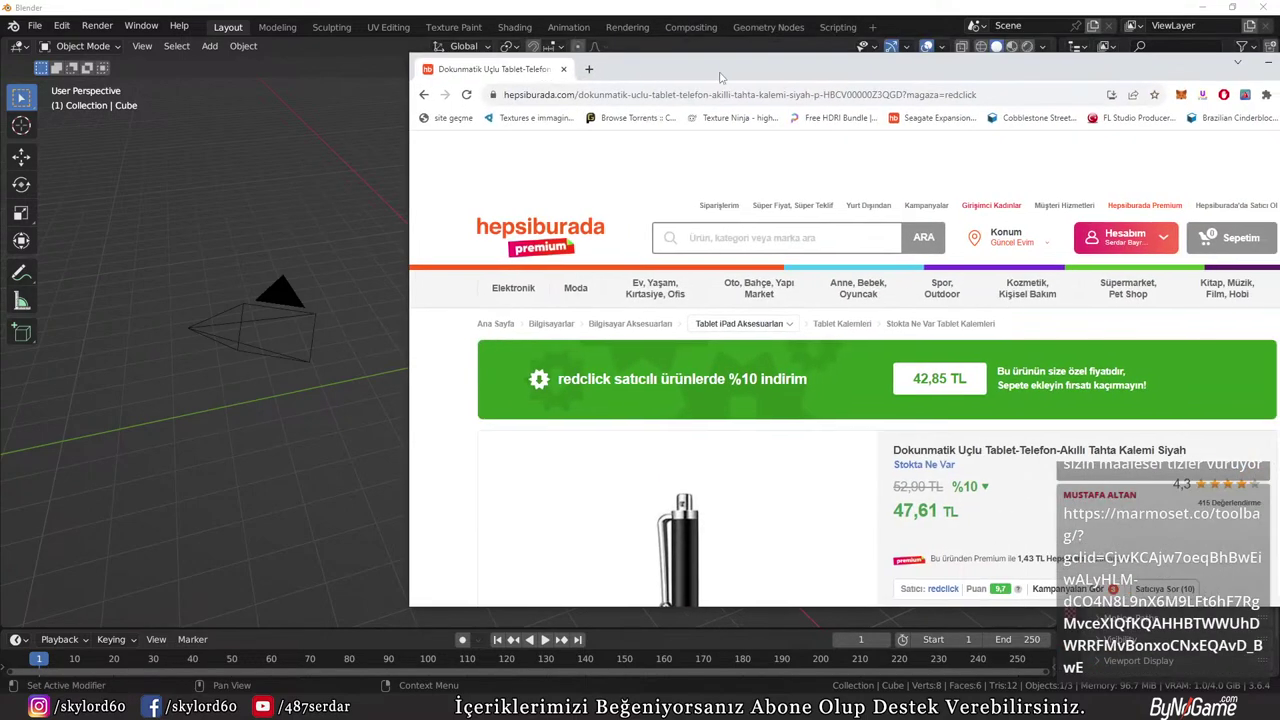
pyautogui.doubleClick(785, 67)
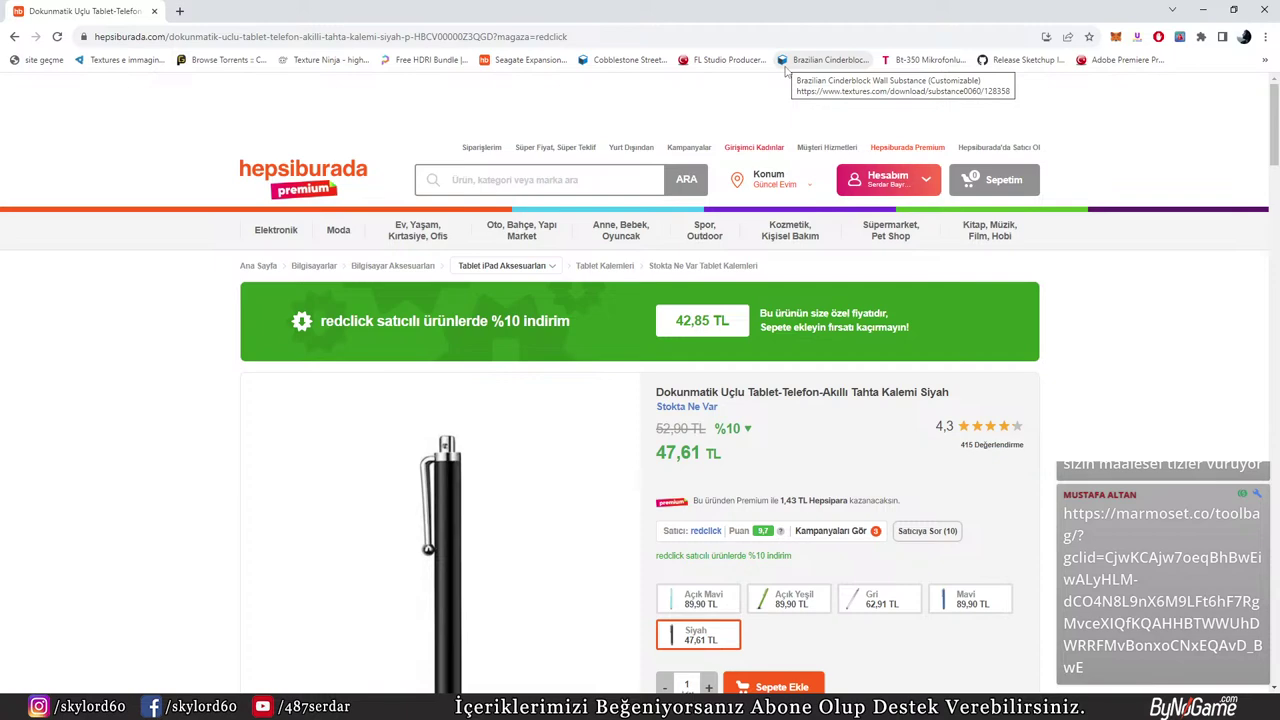
pyautogui.scroll(-2, 617, 300)
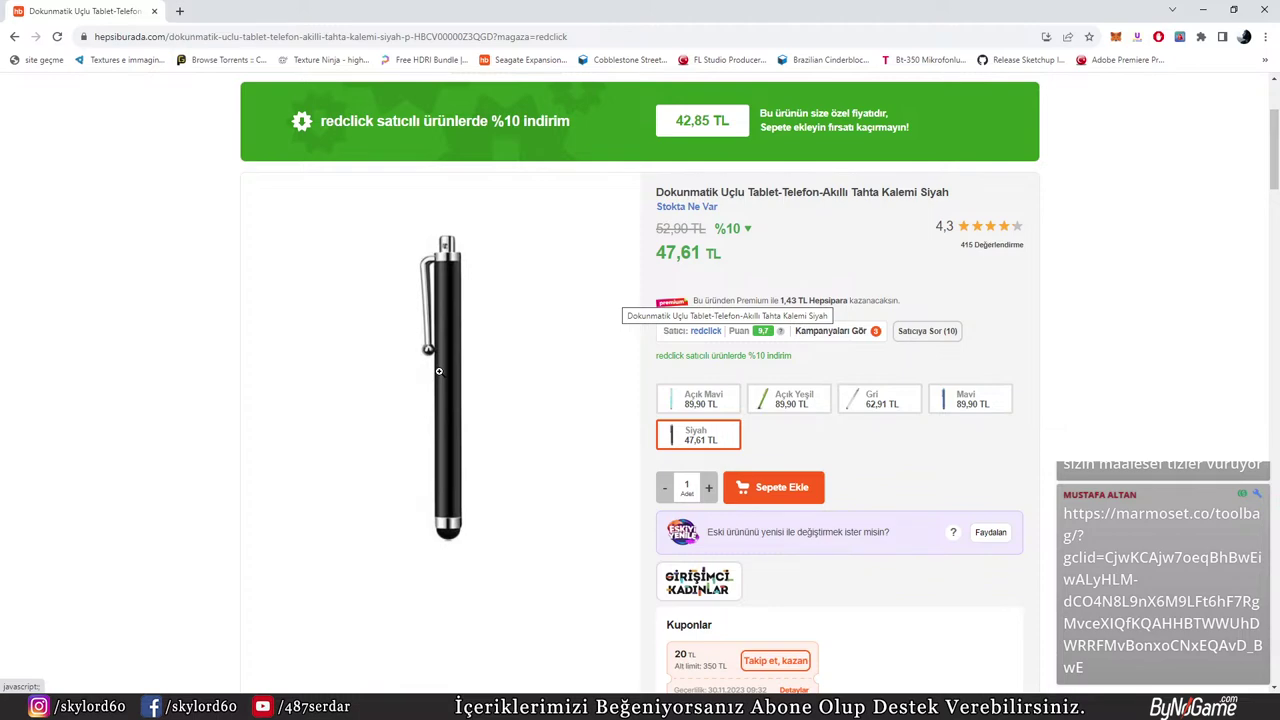
# Launch VirtualTablet Server via a 'vir' Start search, wait for Connected, and return to Blender
pyautogui.click(1198, 9)
pyautogui.click(1203, 12)
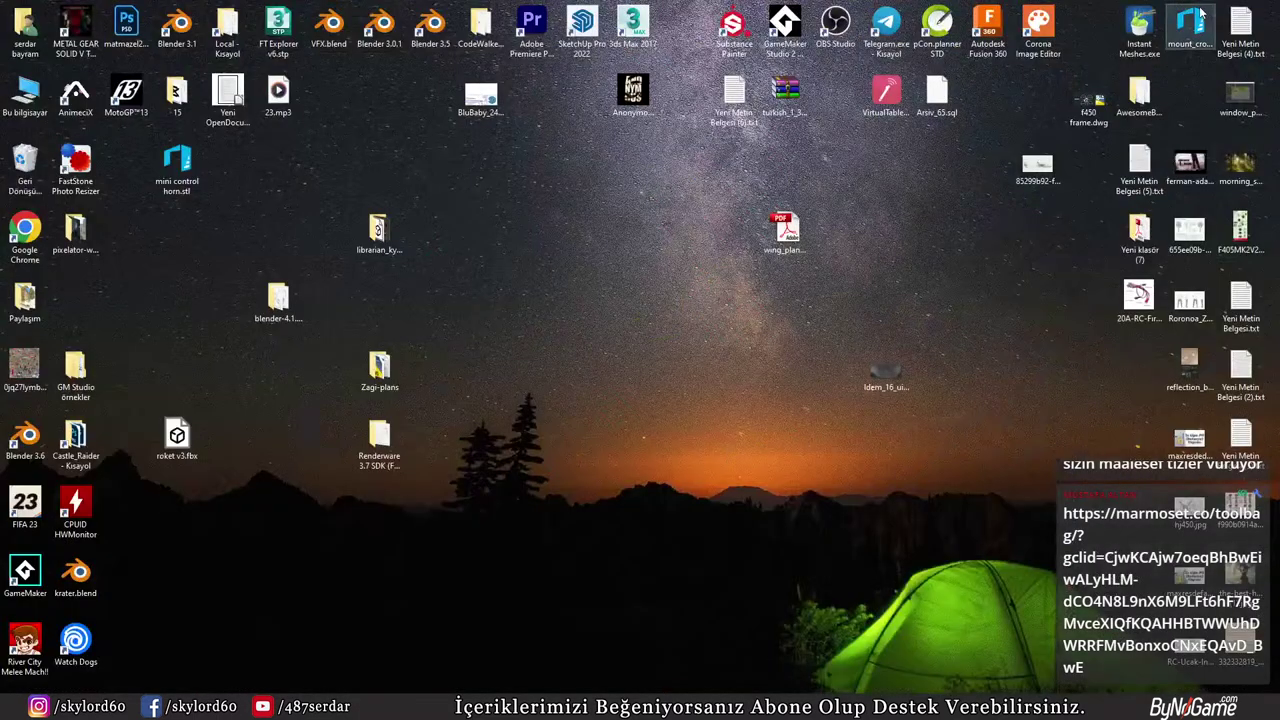
pyautogui.click(878, 110)
pyautogui.click(20, 710)
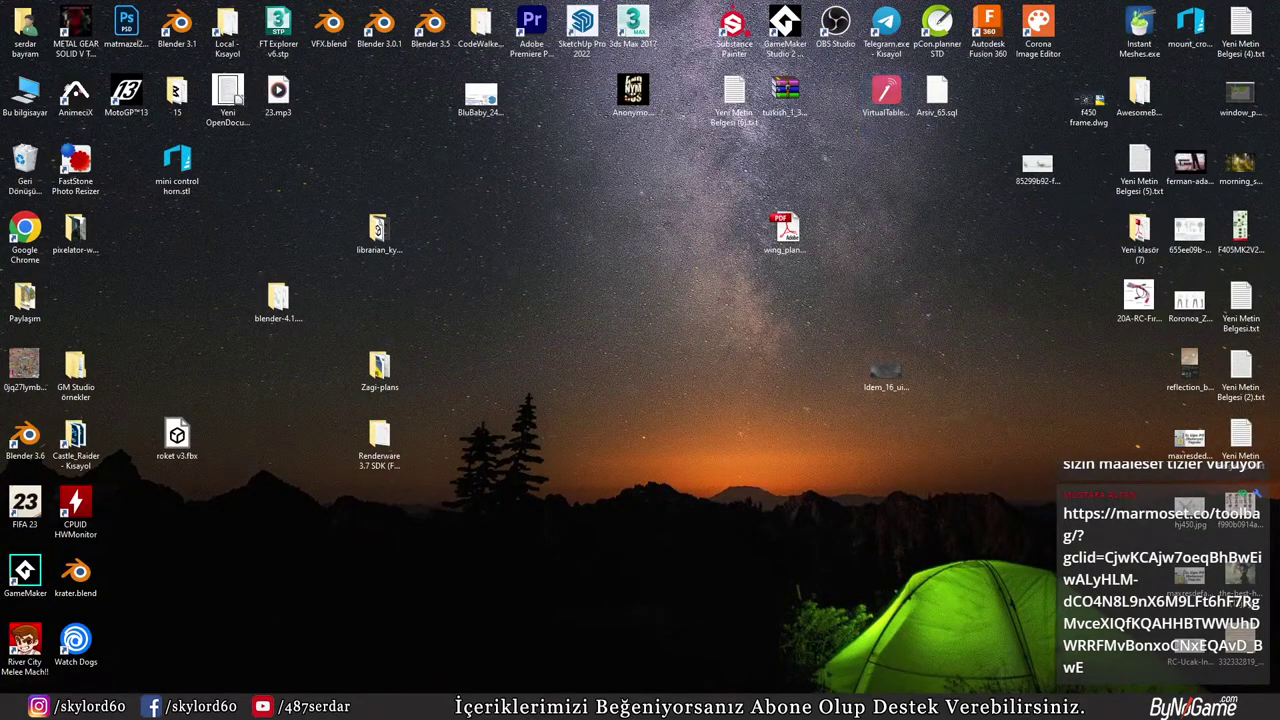
pyautogui.write('vir')
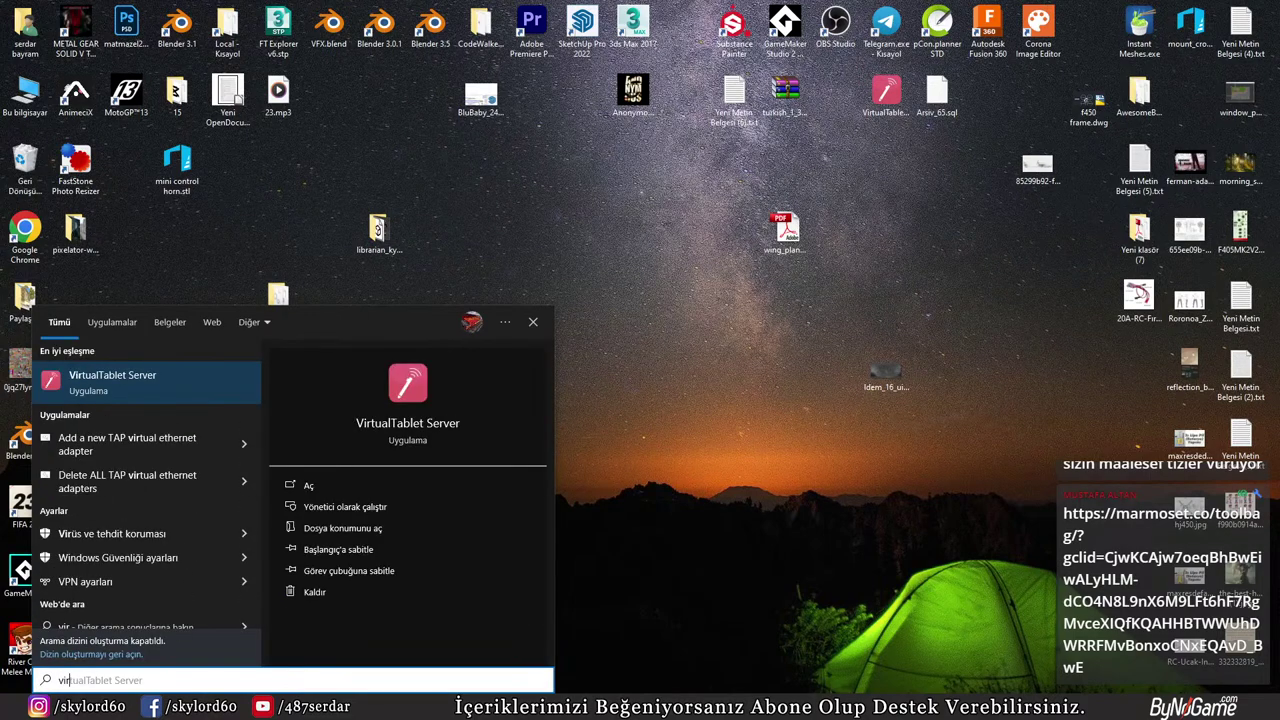
pyautogui.press('Return')
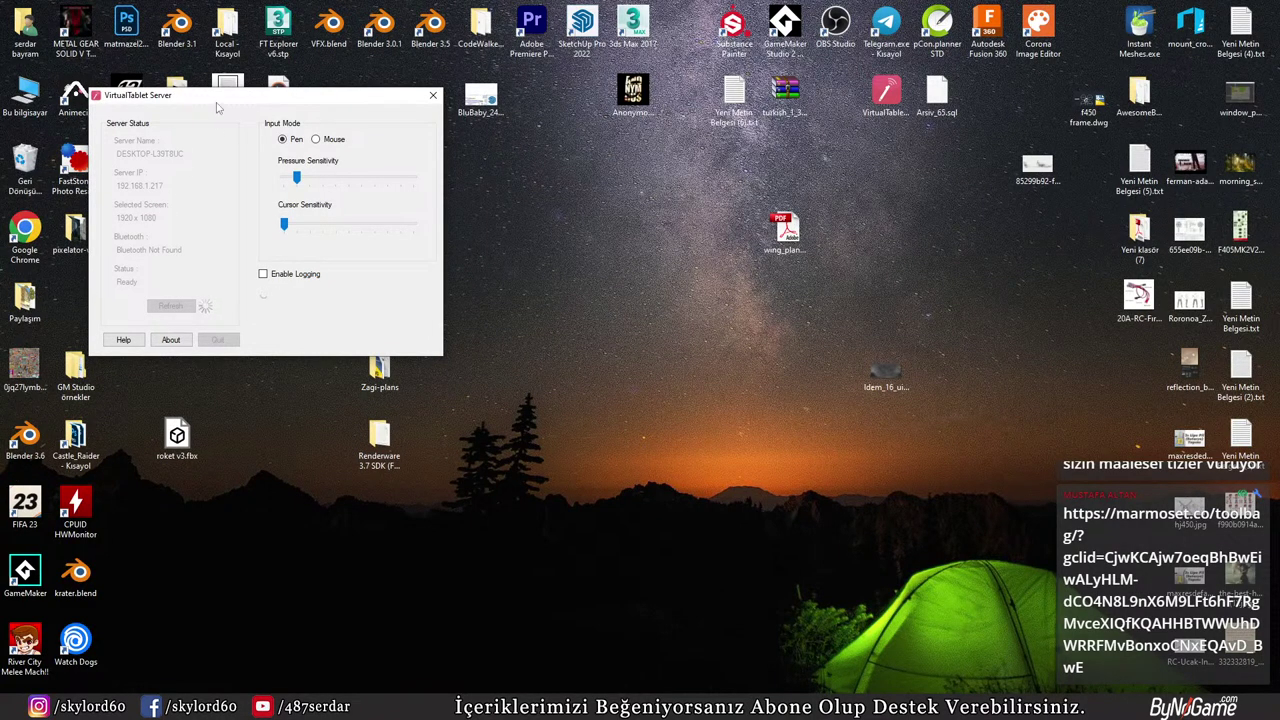
pyautogui.moveTo(217, 107); pyautogui.dragTo(608, 143)
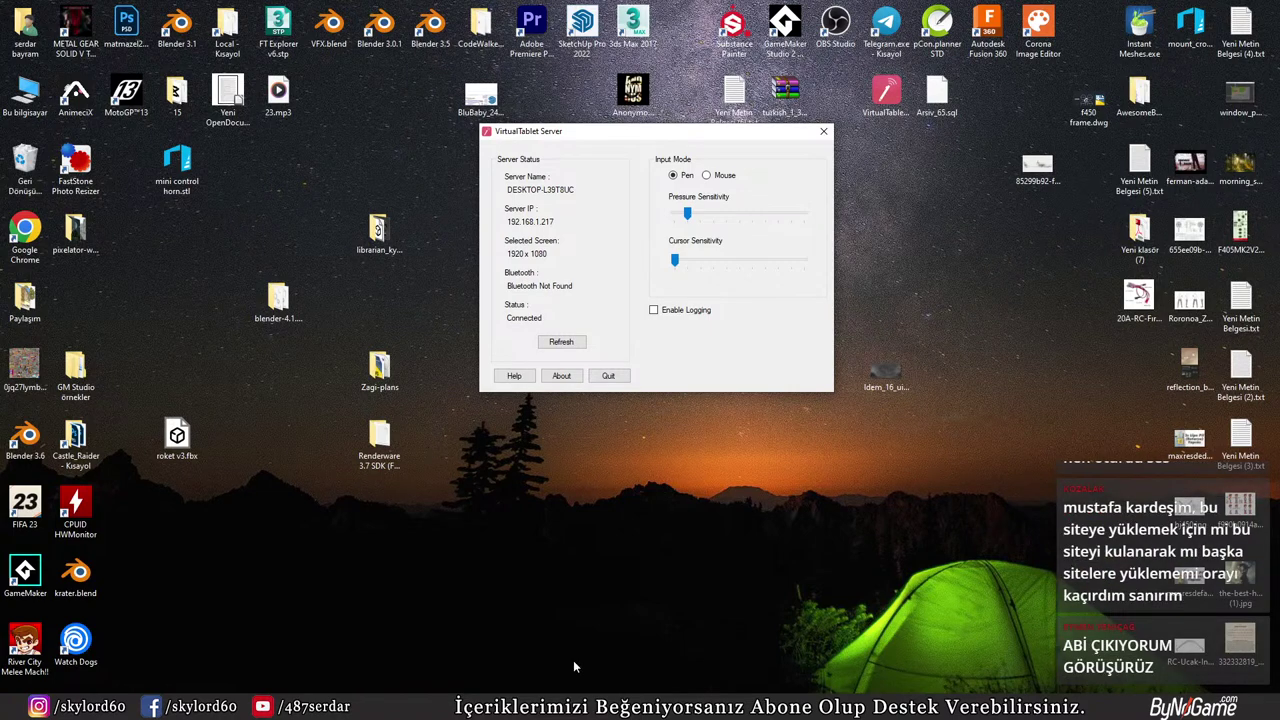
pyautogui.hotkey('alt', 'Tab')
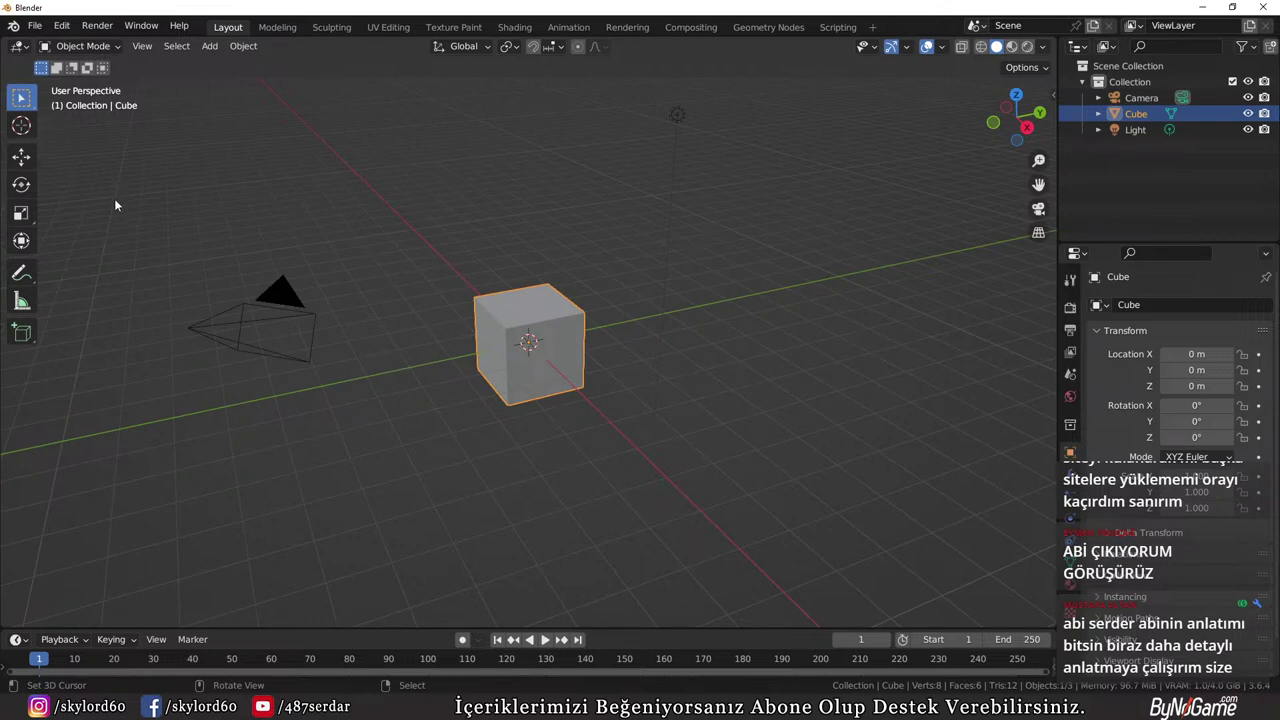
# Start a new Sculpting-template file and draw a raised stroke on the sphere's upper area
pyautogui.hotkey('ctrl', 'n')
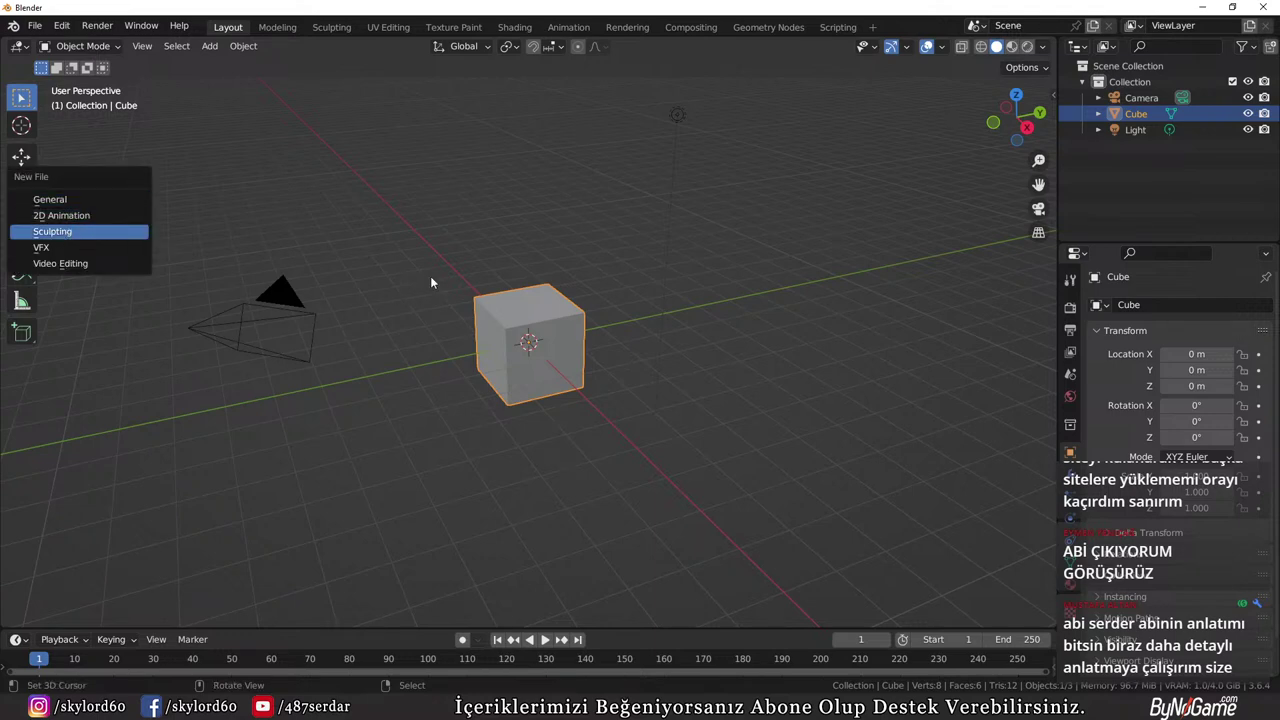
pyautogui.press('Return')
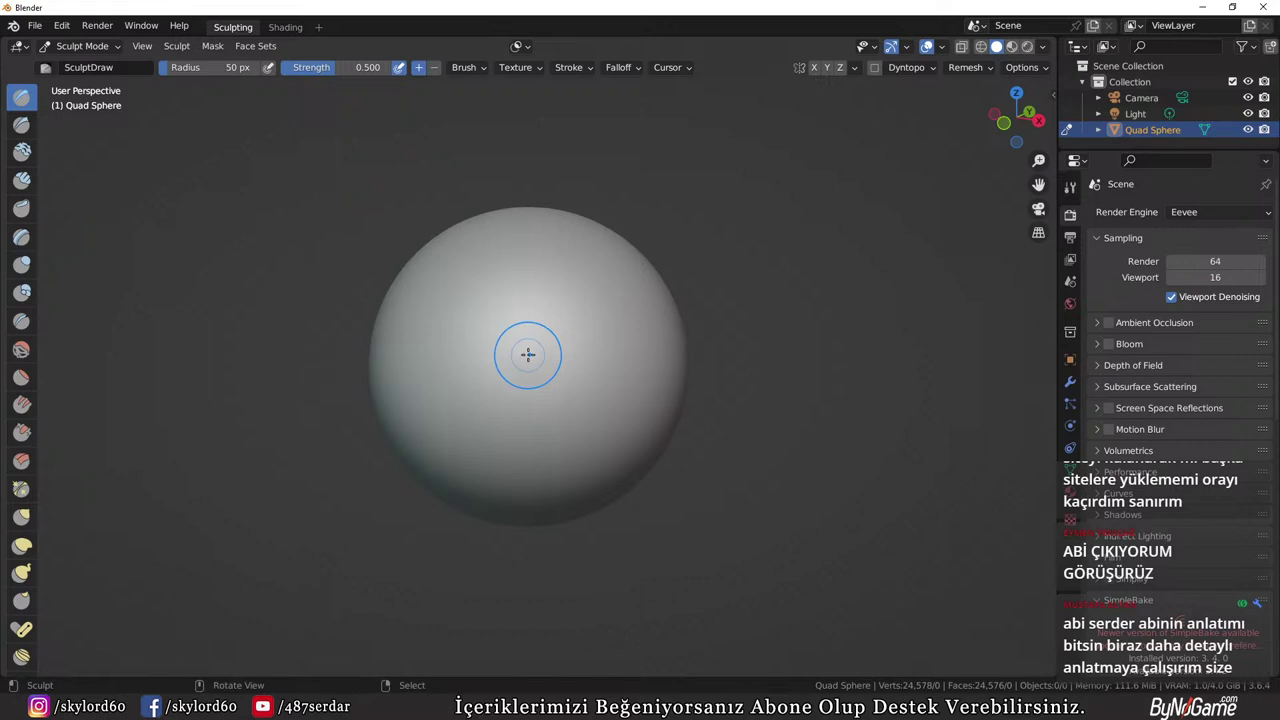
pyautogui.moveTo(528, 354)
pyautogui.mouseDown()
pyautogui.moveTo(505, 312)
pyautogui.moveTo(480, 292)
pyautogui.moveTo(464, 300)
pyautogui.moveTo(480, 290)
pyautogui.moveTo(462, 262)
pyautogui.moveTo(548, 300)
pyautogui.moveTo(535, 268)
pyautogui.moveTo(636, 288)
pyautogui.moveTo(621, 269)
pyautogui.moveTo(500, 236)
pyautogui.moveTo(455, 282)
pyautogui.moveTo(425, 365)
pyautogui.moveTo(420, 332)
pyautogui.moveTo(430, 340)
pyautogui.mouseUp()
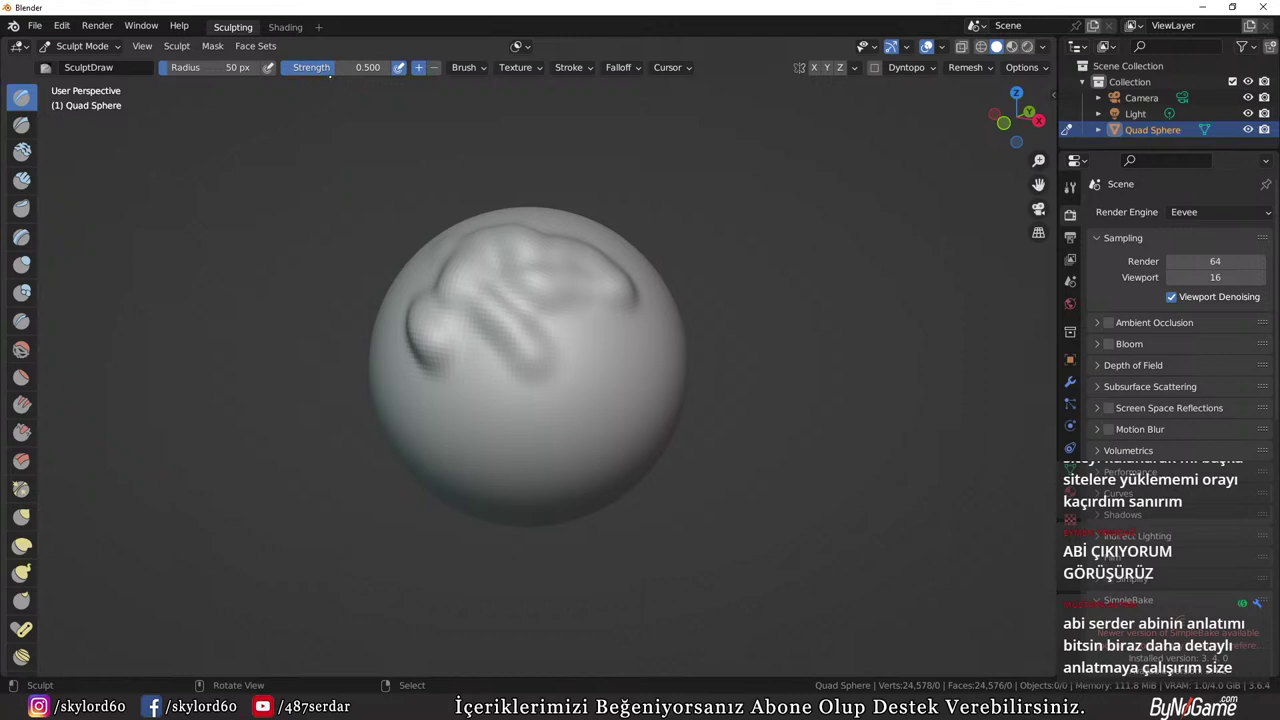
# Try brush Strength 0.5, 0.135, then 0.542 while sculpting bumps over the lower and right sphere
pyautogui.moveTo(328, 80); pyautogui.dragTo(322, 81)
pyautogui.write('0.5')
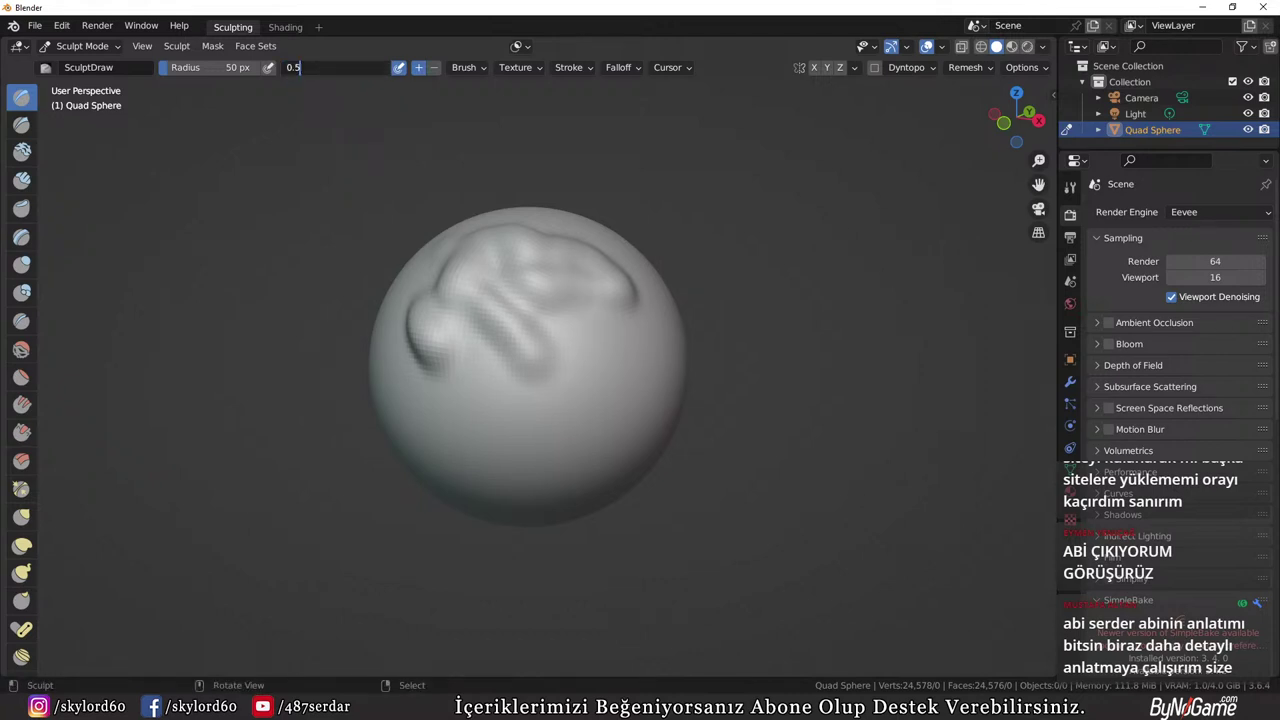
pyautogui.press('Return')
pyautogui.moveTo(316, 70); pyautogui.dragTo(284, 70)
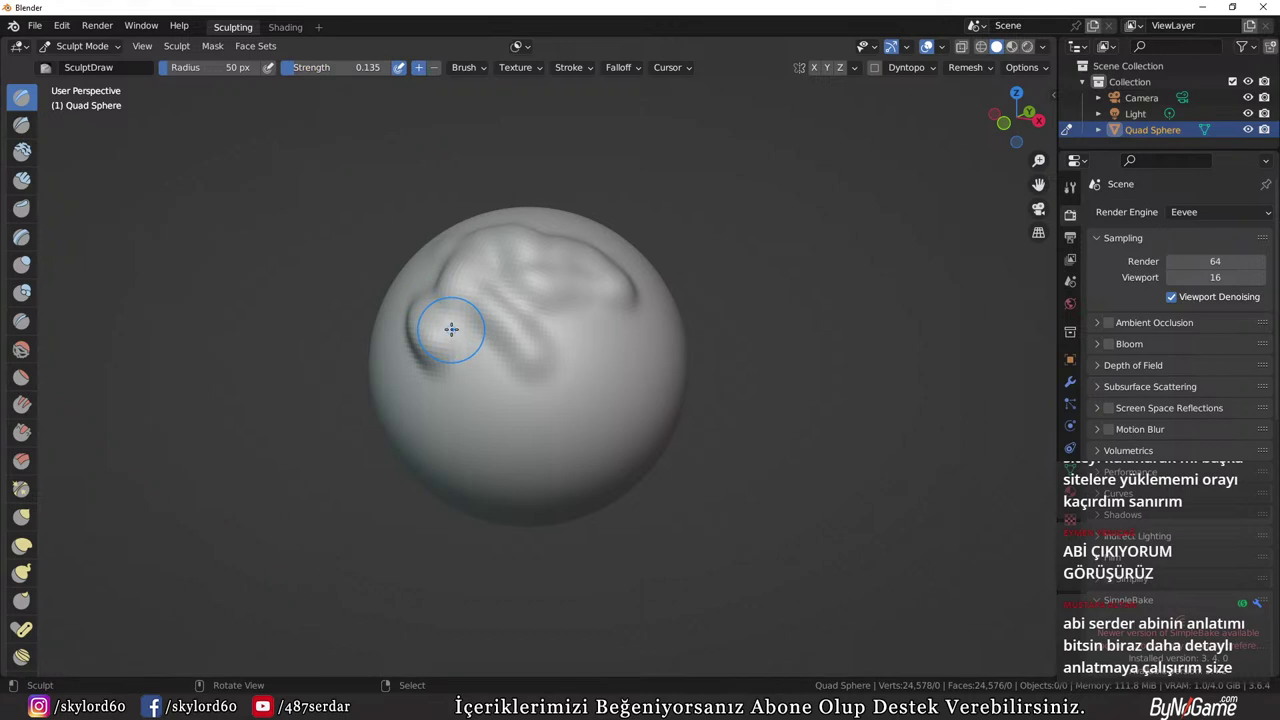
pyautogui.moveTo(460, 472)
pyautogui.mouseDown()
pyautogui.moveTo(489, 449)
pyautogui.moveTo(483, 418)
pyautogui.mouseUp()
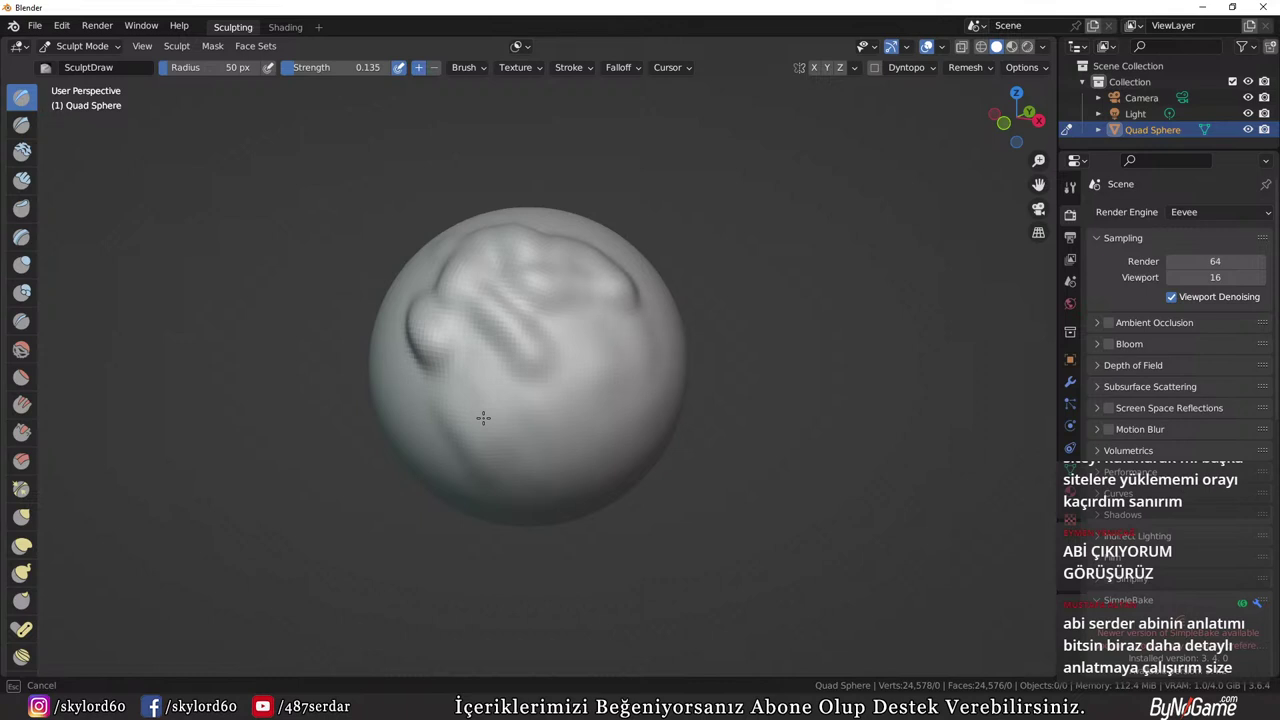
pyautogui.moveTo(483, 418); pyautogui.dragTo(485, 416)
pyautogui.moveTo(313, 67); pyautogui.dragTo(361, 67)
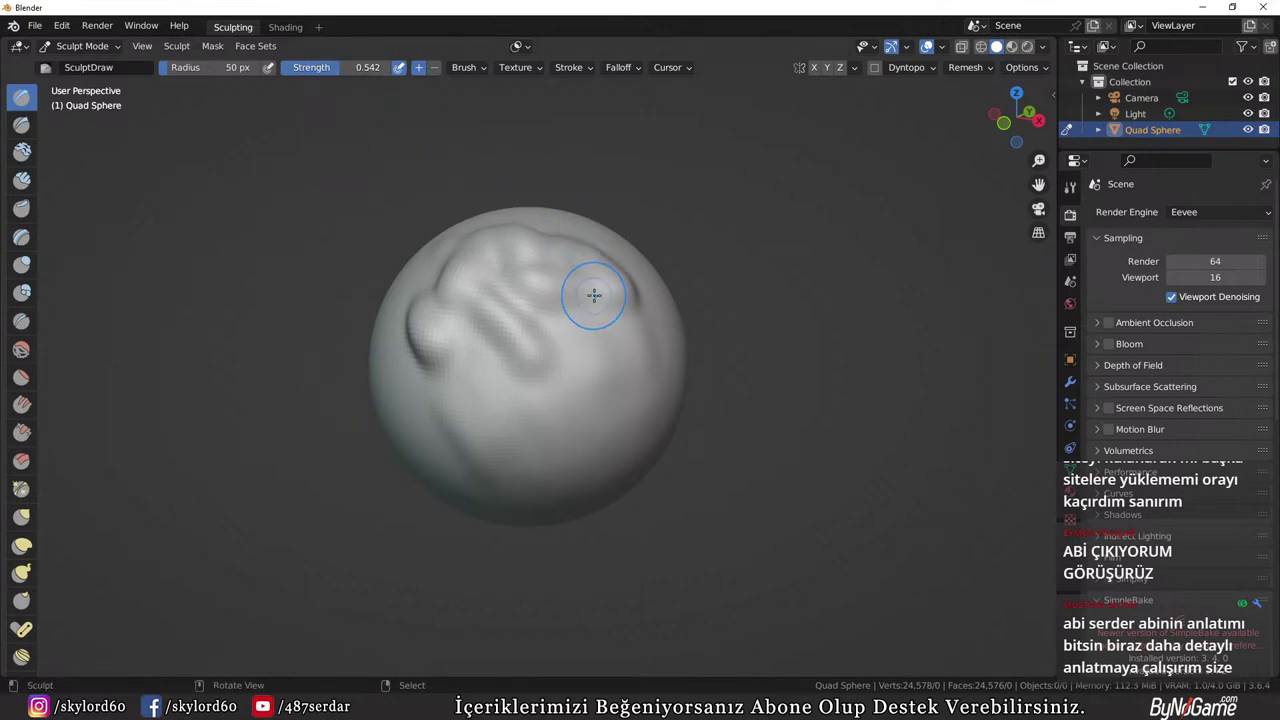
pyautogui.moveTo(594, 295)
pyautogui.mouseDown()
pyautogui.moveTo(670, 341)
pyautogui.moveTo(565, 394)
pyautogui.moveTo(545, 426)
pyautogui.moveTo(505, 431)
pyautogui.moveTo(425, 421)
pyautogui.moveTo(390, 386)
pyautogui.moveTo(385, 346)
pyautogui.moveTo(616, 365)
pyautogui.moveTo(428, 282)
pyautogui.mouseUp()
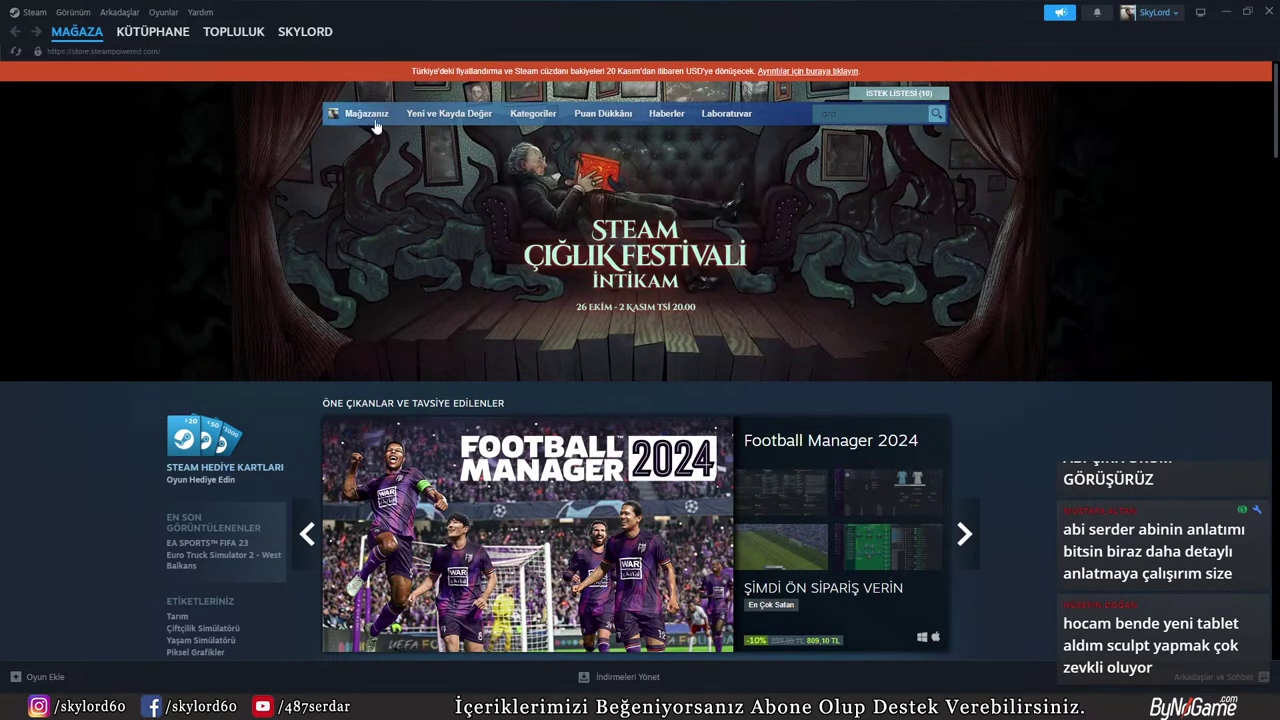
# Launch Aseprite from the Programs section of Steam's library
pyautogui.click(165, 52)
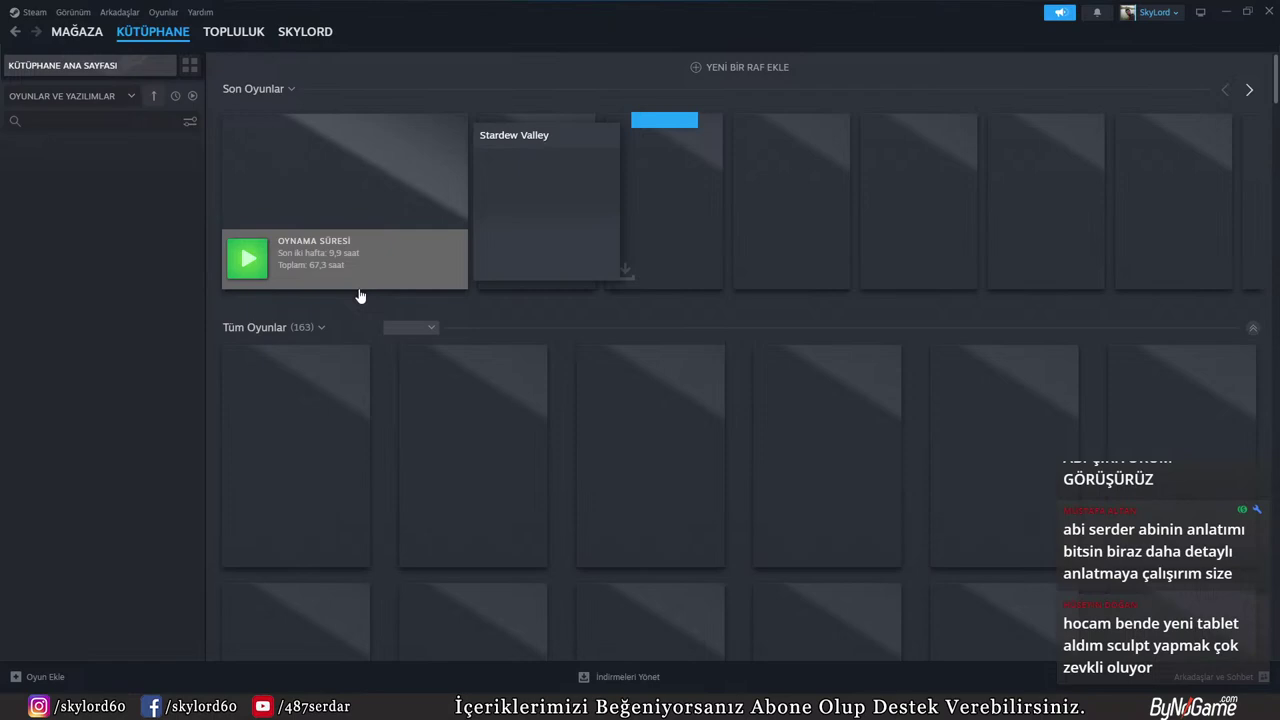
pyautogui.scroll(-3, 119, 367)
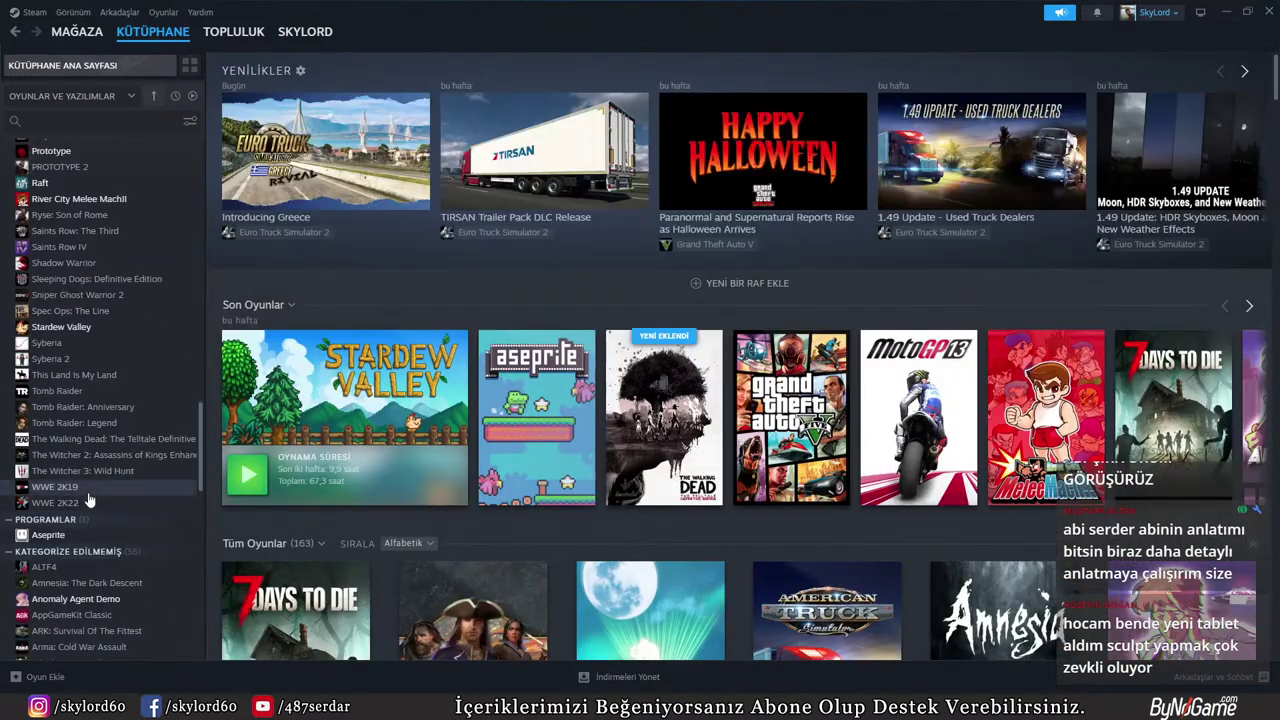
pyautogui.click(48, 534)
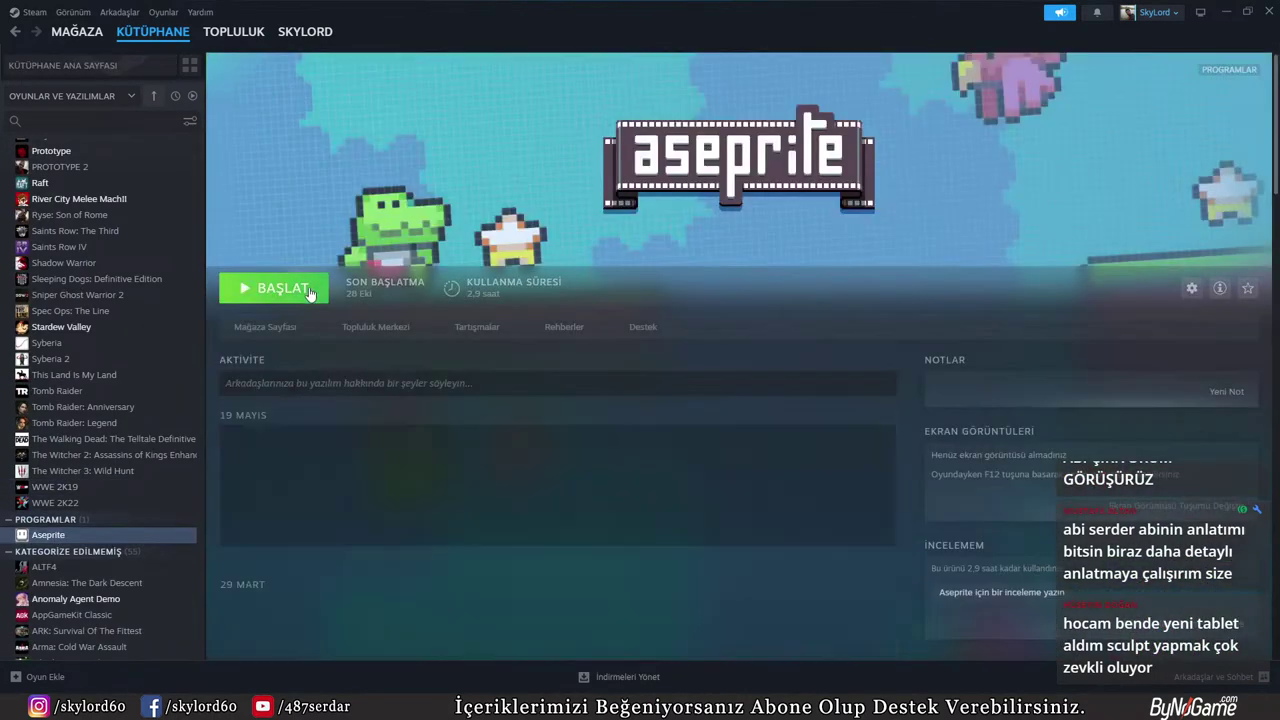
pyautogui.click(283, 288)
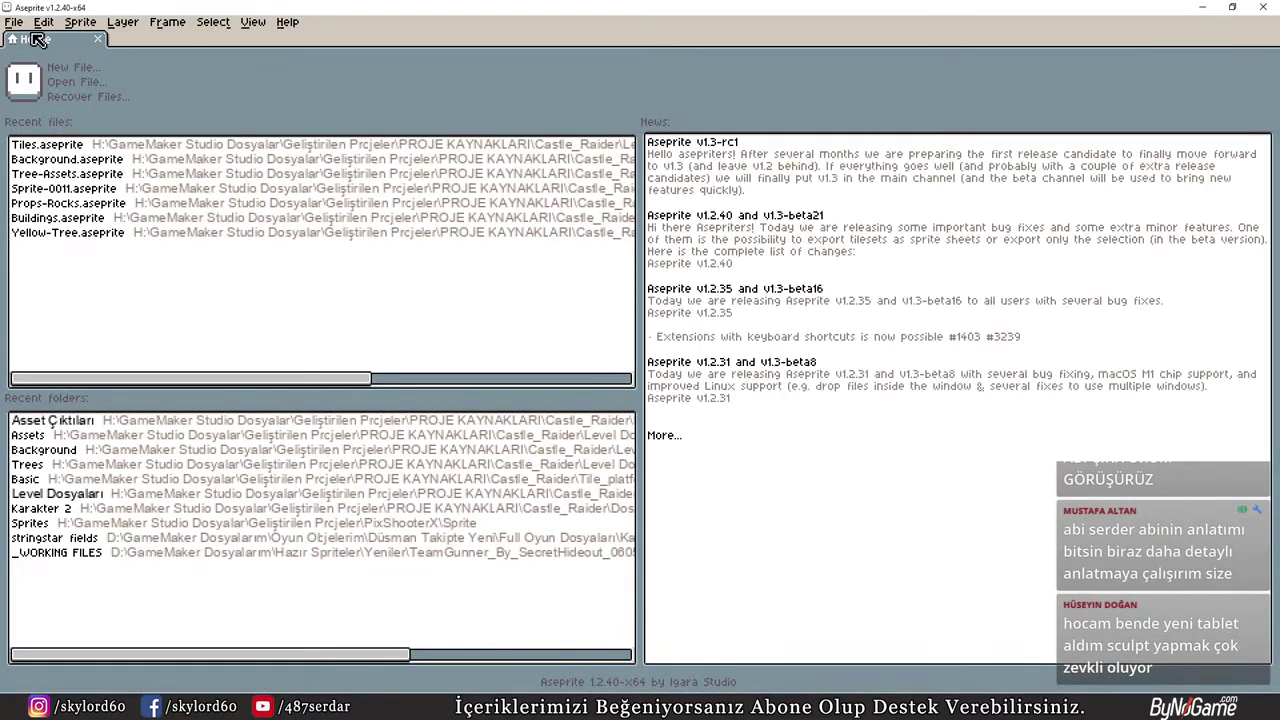
# Create a new 120×128 transparent sprite in Aseprite
pyautogui.click(14, 21)
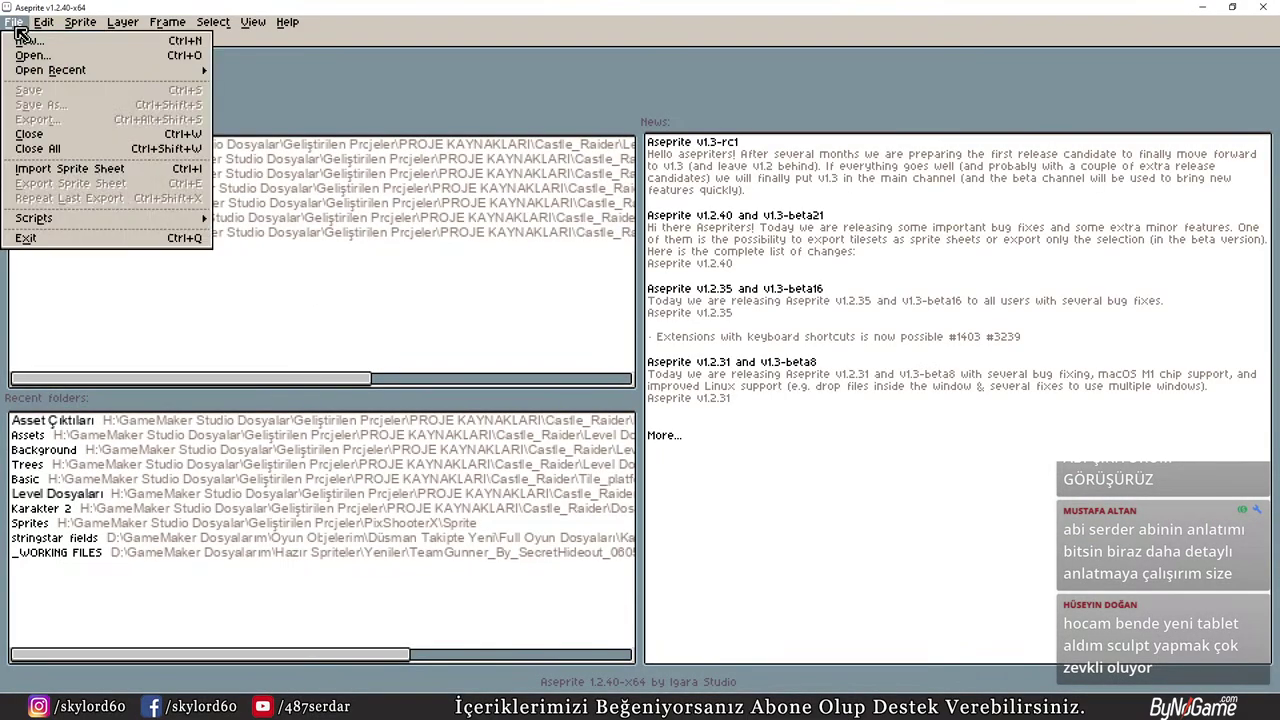
pyautogui.click(30, 28)
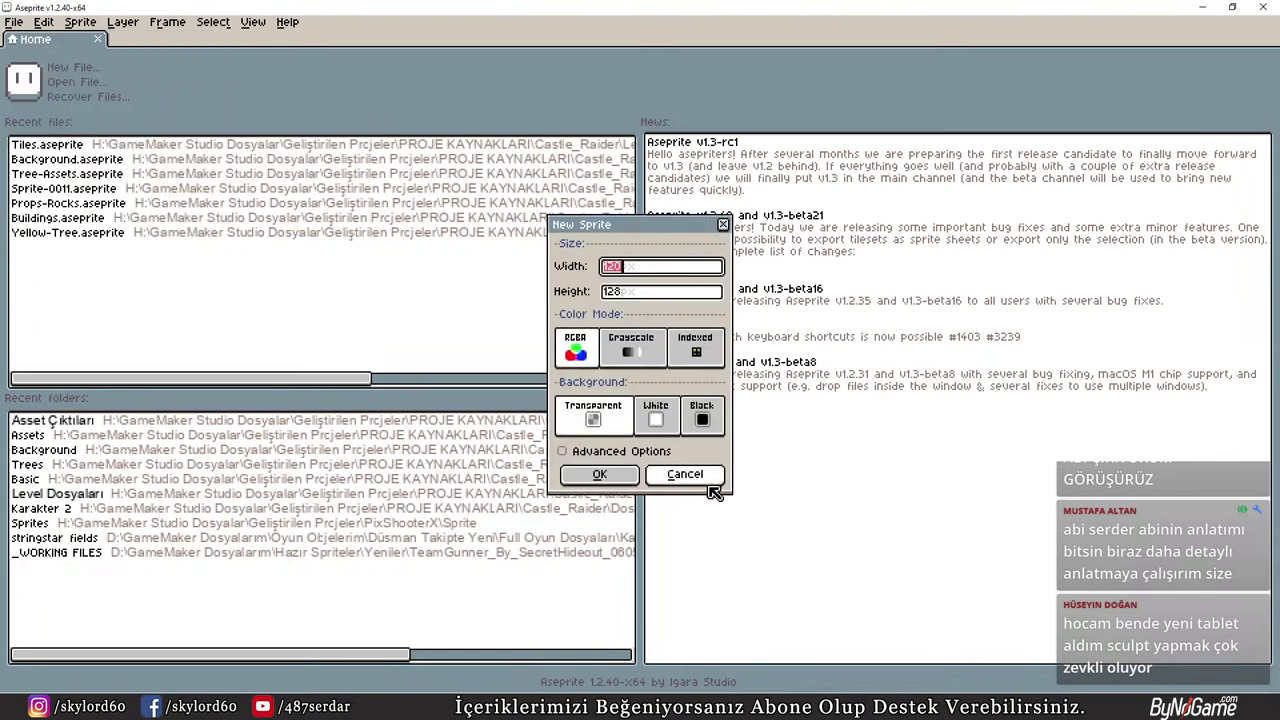
pyautogui.click(599, 474)
# Recentre the sprite, then draw and undo an S-shaped test stroke
pyautogui.scroll(4, 660, 345)
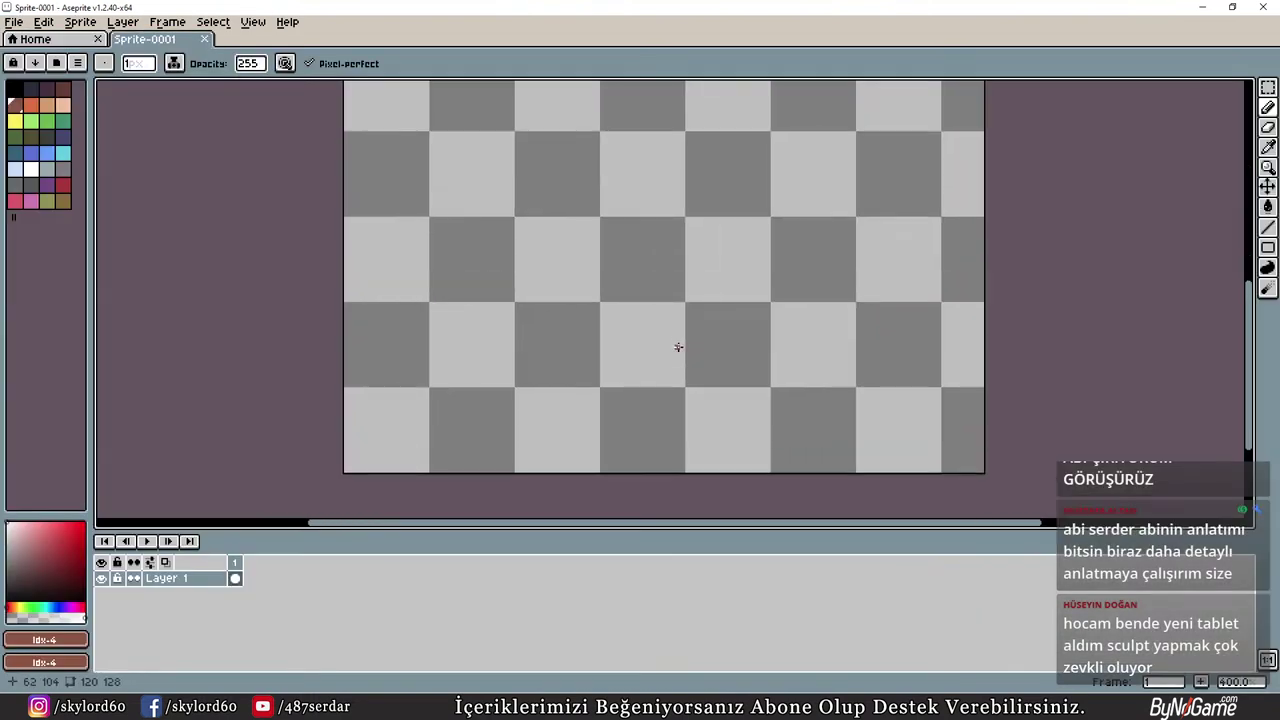
pyautogui.scroll(-3, 690, 300)
pyautogui.moveTo(697, 257); pyautogui.dragTo(651, 329, button='middle')
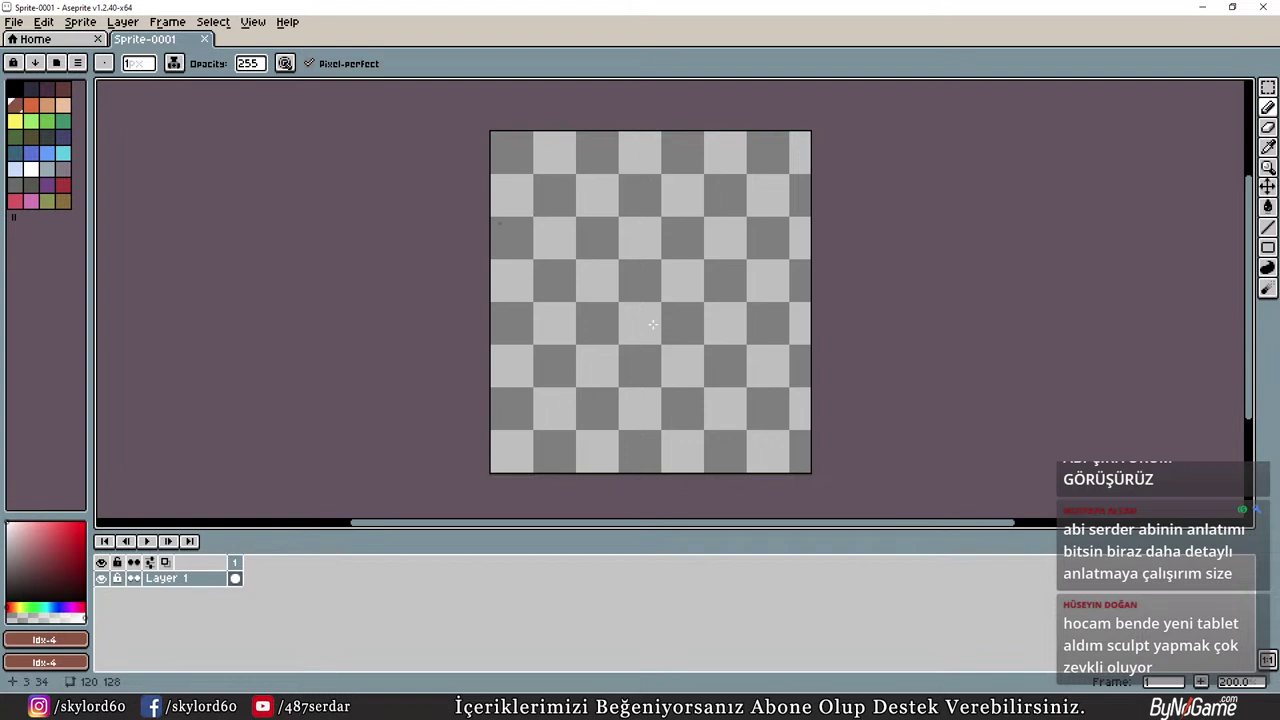
pyautogui.moveTo(609, 238); pyautogui.dragTo(561, 301)
pyautogui.hotkey('ctrl', 'z')
pyautogui.click(556, 175)
# Draw freehand S, o, r and a letters, plus A-like, arrow and top-right strokes
pyautogui.moveTo(600, 156)
pyautogui.mouseDown()
pyautogui.moveTo(565, 178)
pyautogui.moveTo(602, 250)
pyautogui.moveTo(541, 236)
pyautogui.mouseUp()
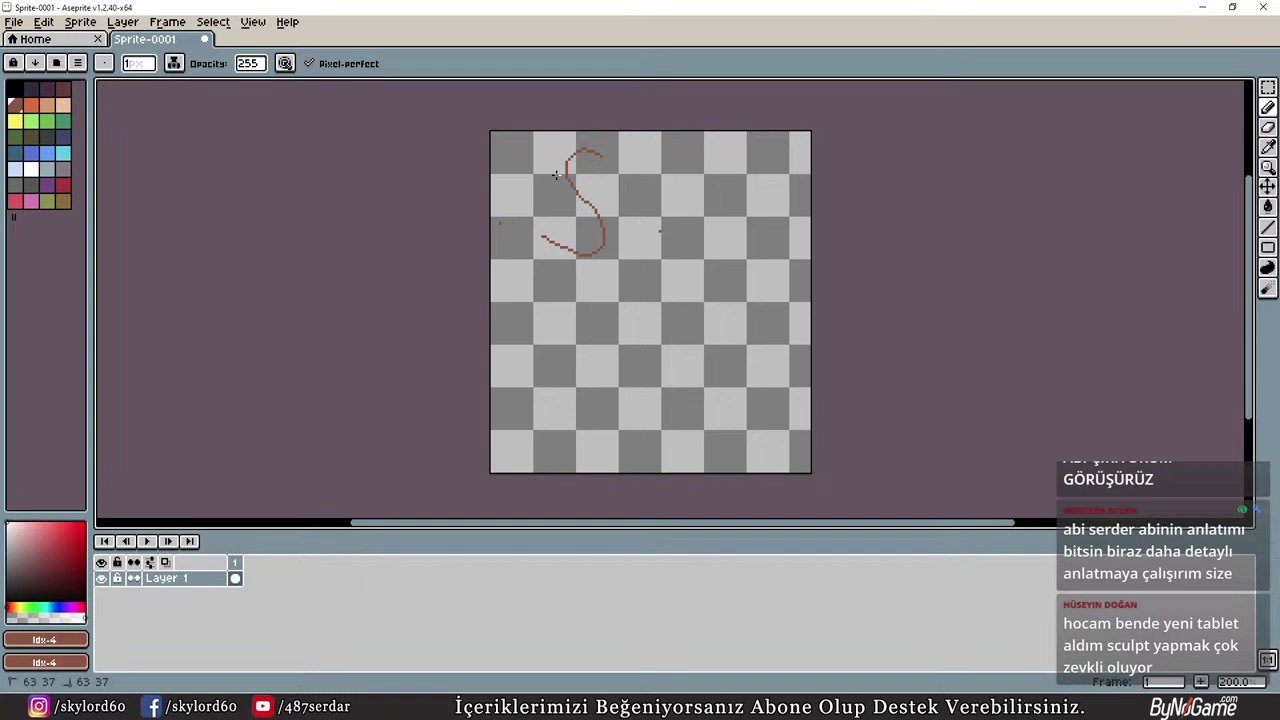
pyautogui.moveTo(659, 228)
pyautogui.mouseDown()
pyautogui.moveTo(625, 240)
pyautogui.moveTo(670, 258)
pyautogui.mouseUp()
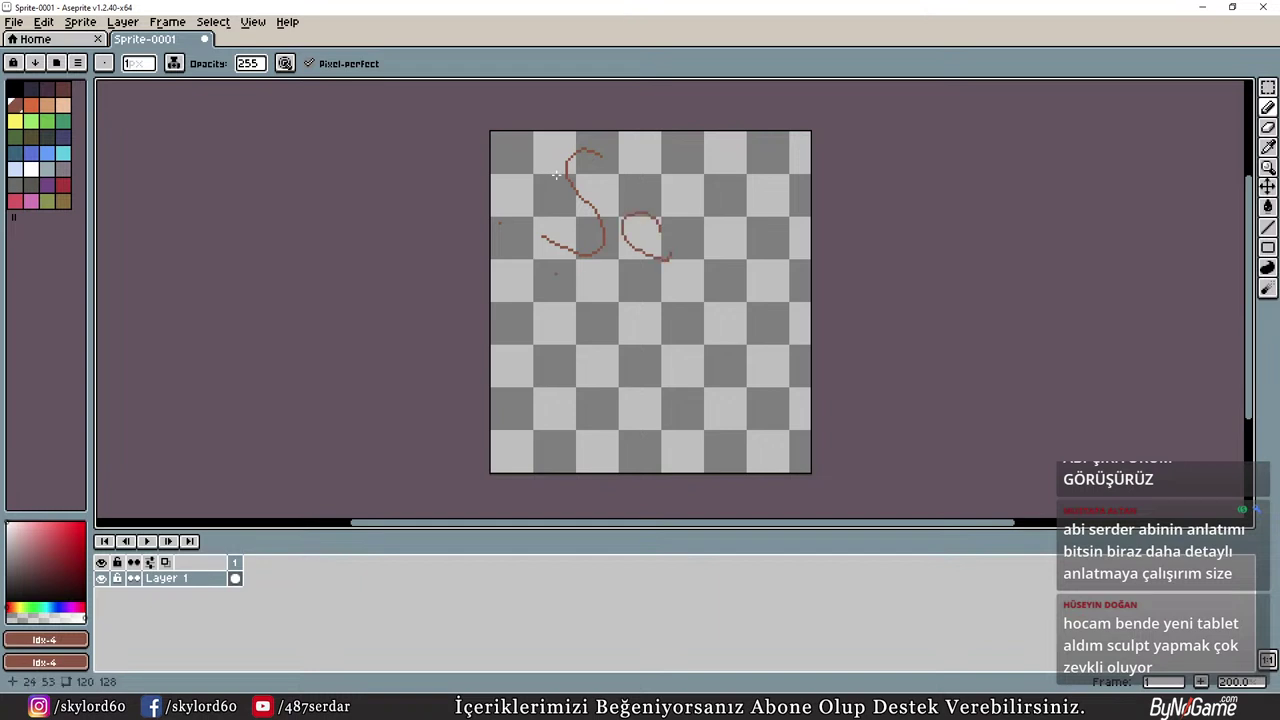
pyautogui.moveTo(513, 288)
pyautogui.mouseDown()
pyautogui.moveTo(517, 314)
pyautogui.moveTo(563, 264)
pyautogui.mouseUp()
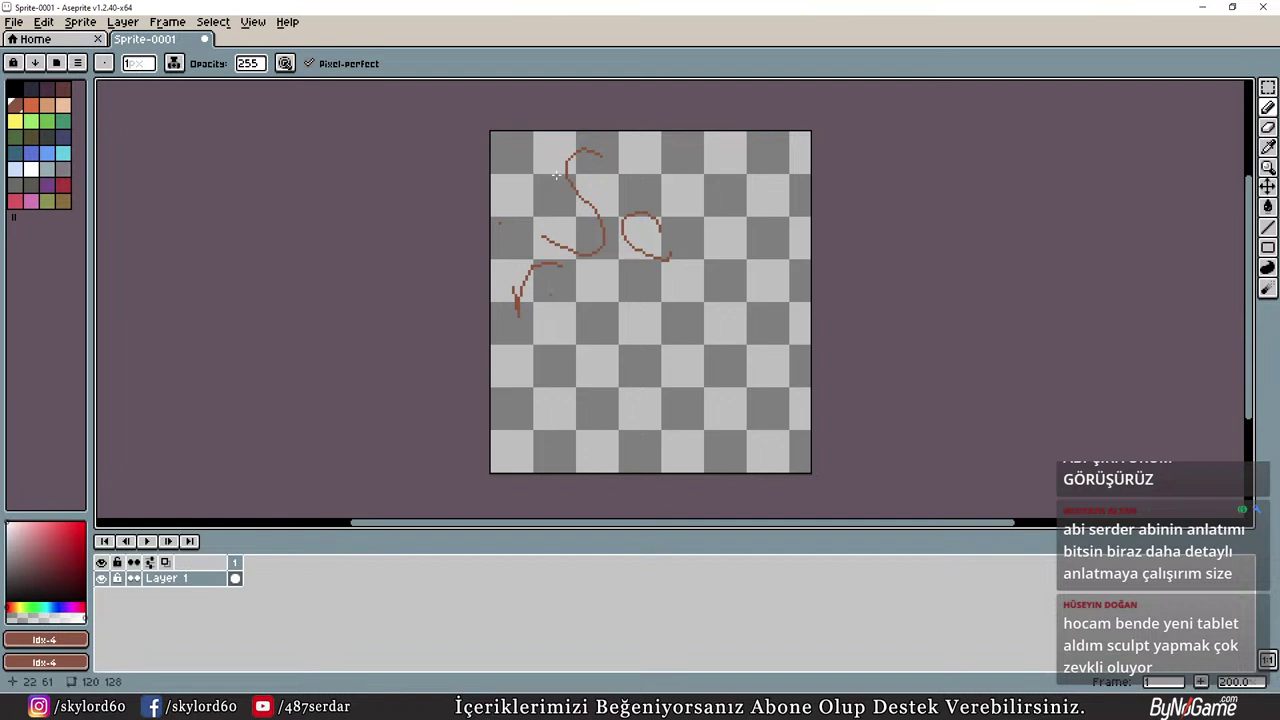
pyautogui.moveTo(552, 297)
pyautogui.mouseDown()
pyautogui.moveTo(576, 318)
pyautogui.moveTo(570, 356)
pyautogui.mouseUp()
pyautogui.moveTo(662, 304)
pyautogui.mouseDown()
pyautogui.moveTo(612, 335)
pyautogui.moveTo(656, 305)
pyautogui.mouseUp()
pyautogui.moveTo(659, 304)
pyautogui.mouseDown()
pyautogui.moveTo(735, 330)
pyautogui.moveTo(704, 262)
pyautogui.moveTo(734, 268)
pyautogui.moveTo(720, 242)
pyautogui.moveTo(694, 255)
pyautogui.moveTo(681, 234)
pyautogui.moveTo(700, 216)
pyautogui.moveTo(670, 220)
pyautogui.moveTo(725, 231)
pyautogui.moveTo(719, 222)
pyautogui.mouseUp()
pyautogui.moveTo(702, 168)
pyautogui.mouseDown()
pyautogui.moveTo(690, 184)
pyautogui.moveTo(632, 192)
pyautogui.moveTo(624, 203)
pyautogui.moveTo(662, 238)
pyautogui.moveTo(636, 242)
pyautogui.mouseUp()
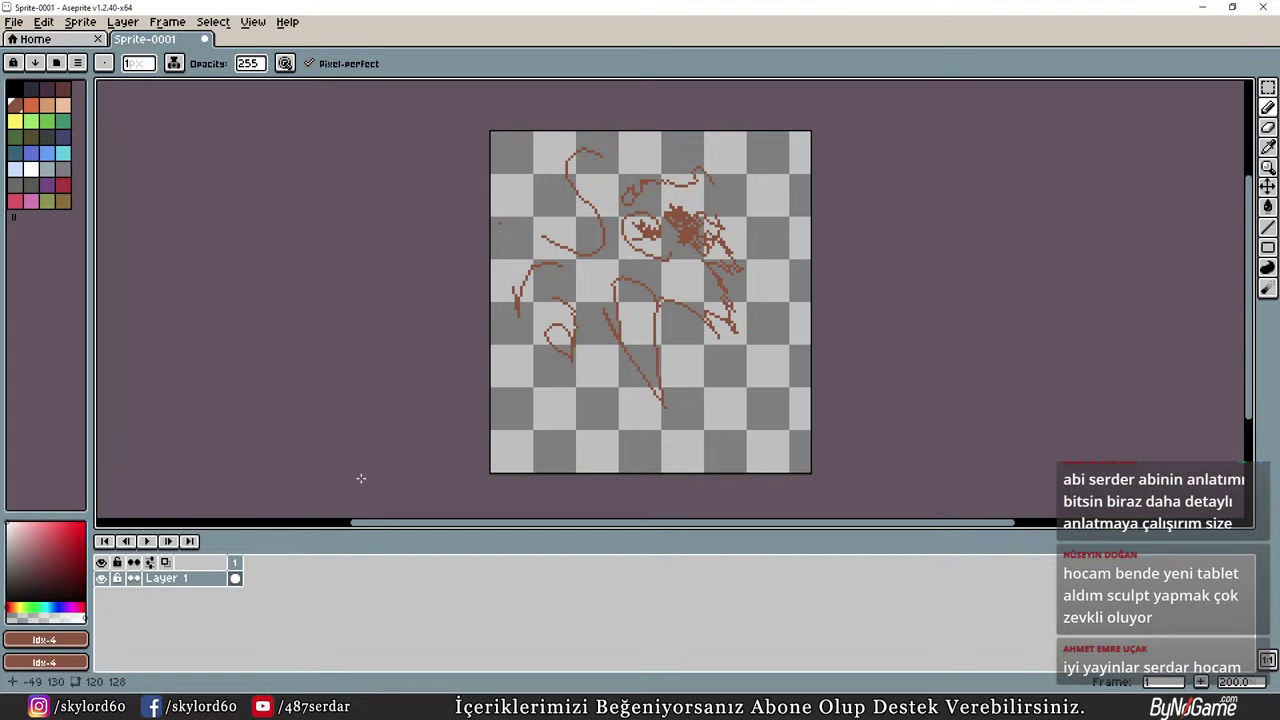
# Copy the stylus product page's address from Chrome's address bar
pyautogui.click(540, 640)
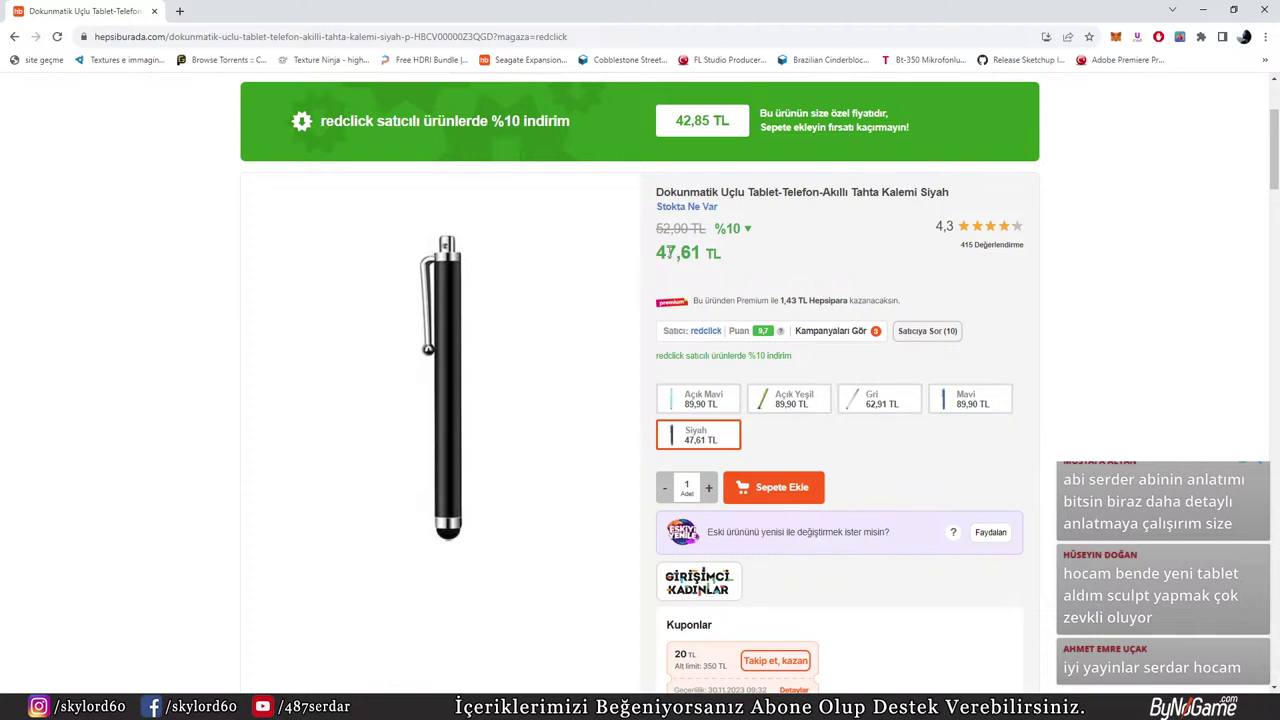
pyautogui.scroll(2, 668, 253)
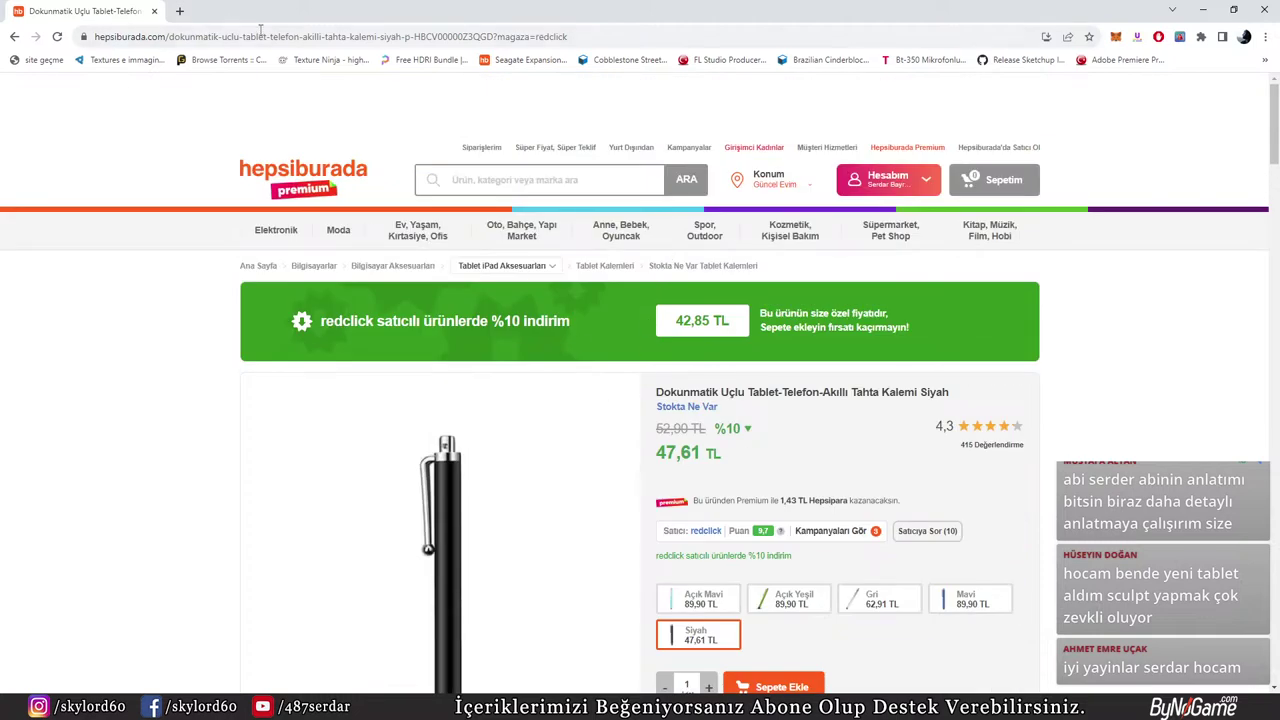
pyautogui.click(262, 36)
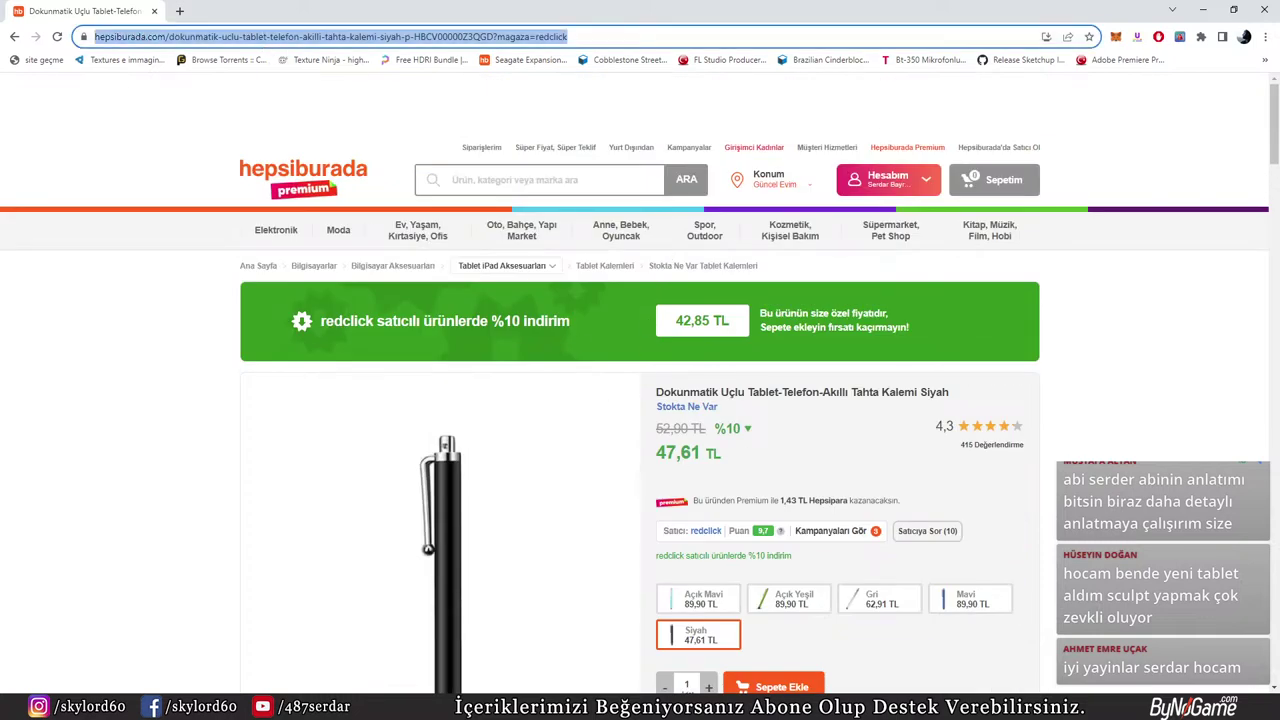
pyautogui.hotkey('alt', 'Tab')
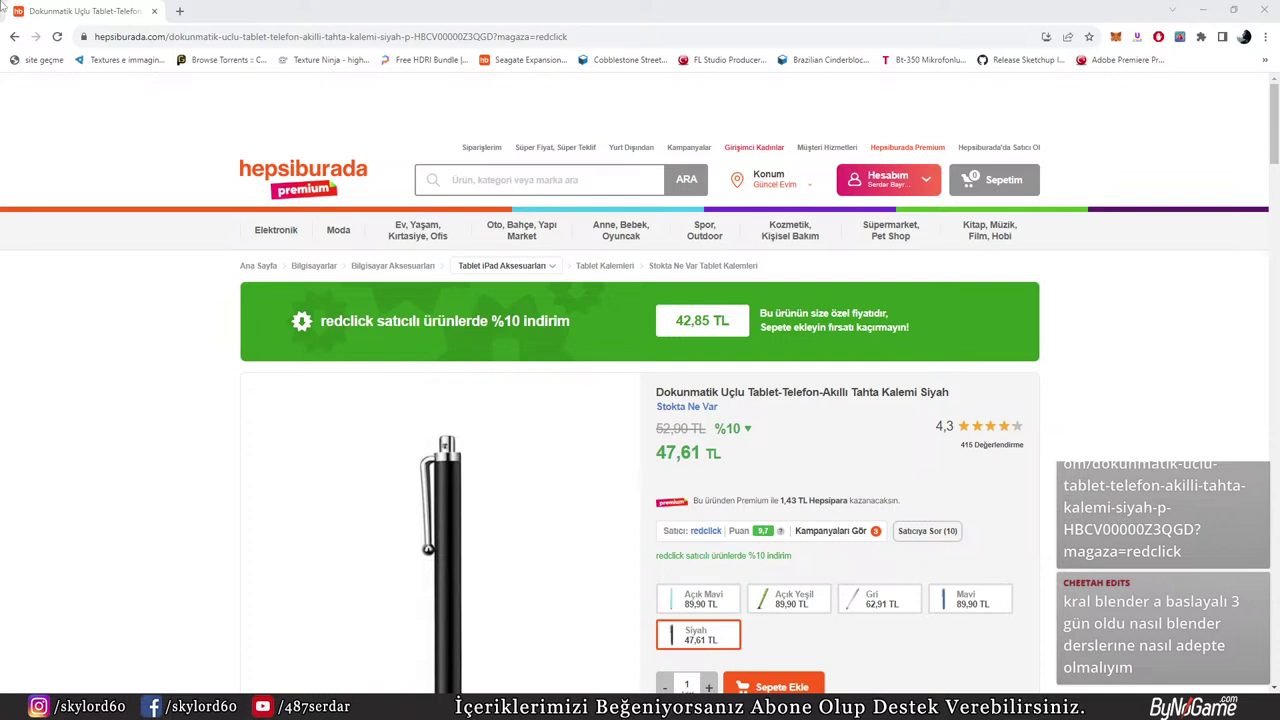
# Copy the address again, return to Aseprite and add a small red stroke
pyautogui.click(110, 36)
pyautogui.hotkey('alt', 'Tab')
pyautogui.moveTo(710, 375); pyautogui.dragTo(718, 402)
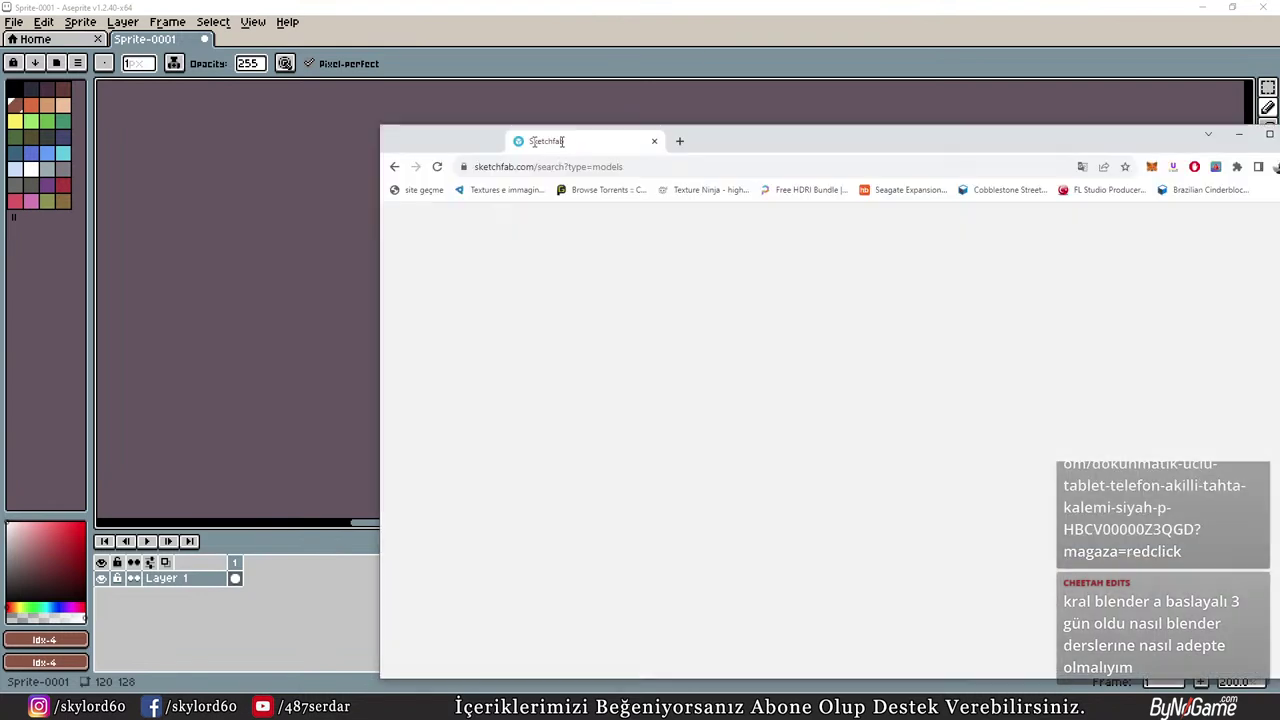
# Maximize the Sketchfab window and go to the newsfeed home page
pyautogui.doubleClick(586, 140)
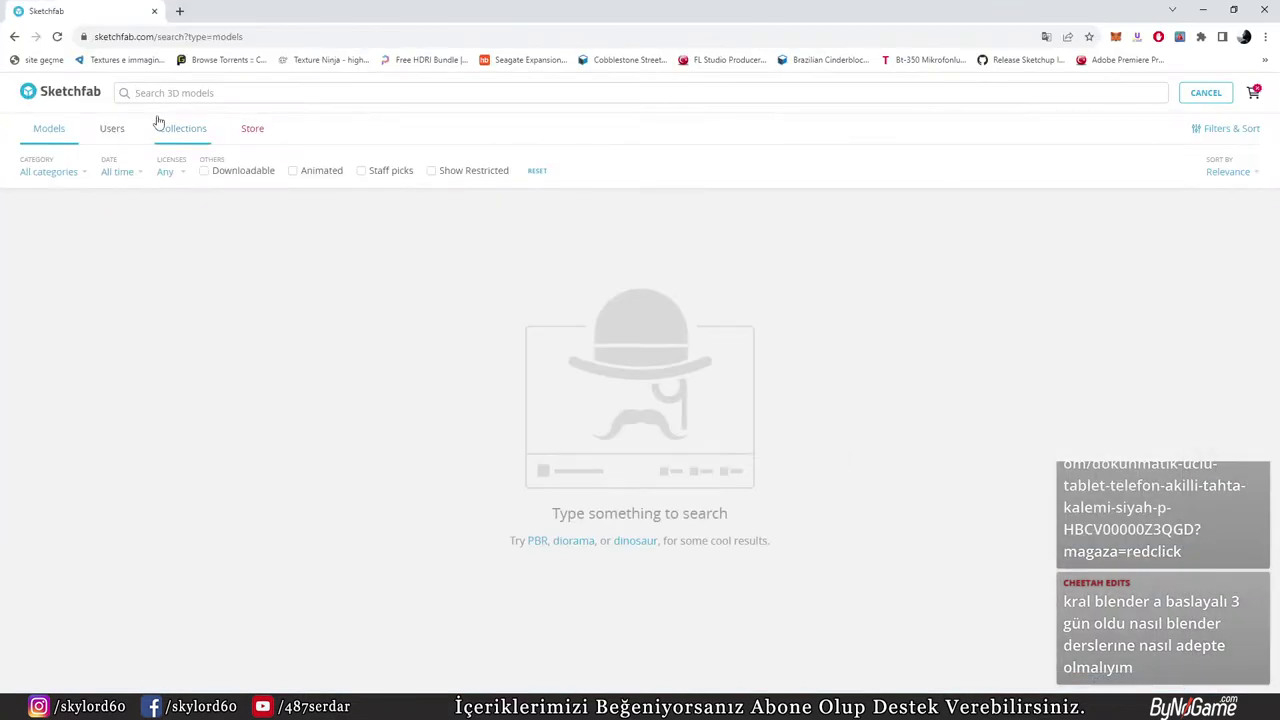
pyautogui.click(80, 92)
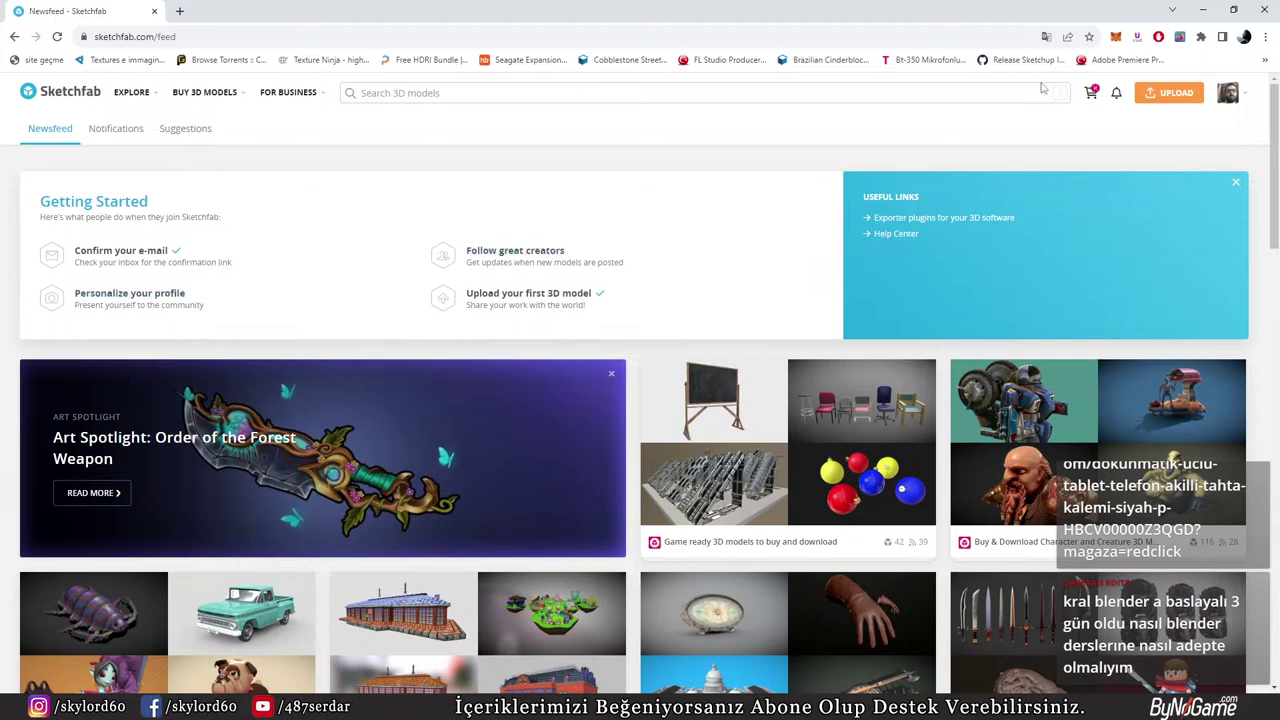
# Open Sketchfab's Upload page, then minimize the other windows to expose the desktop
pyautogui.click(1165, 100)
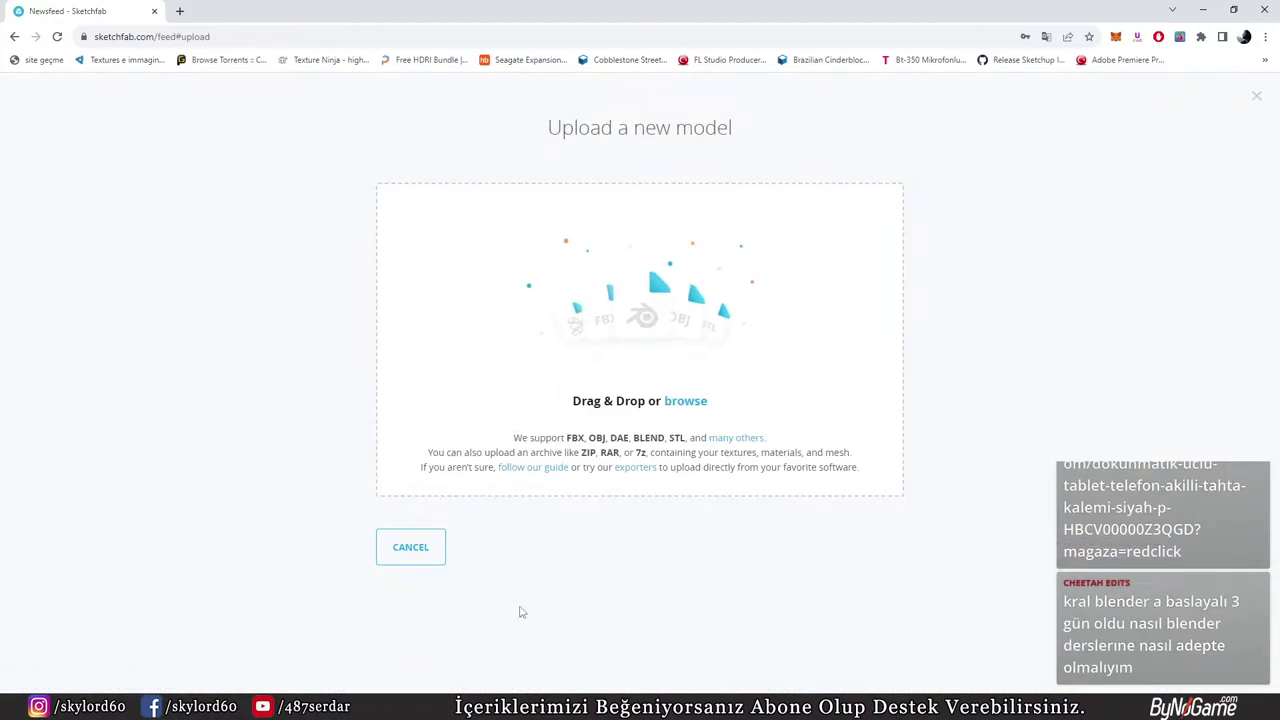
pyautogui.doubleClick(926, 7)
pyautogui.click(1199, 7)
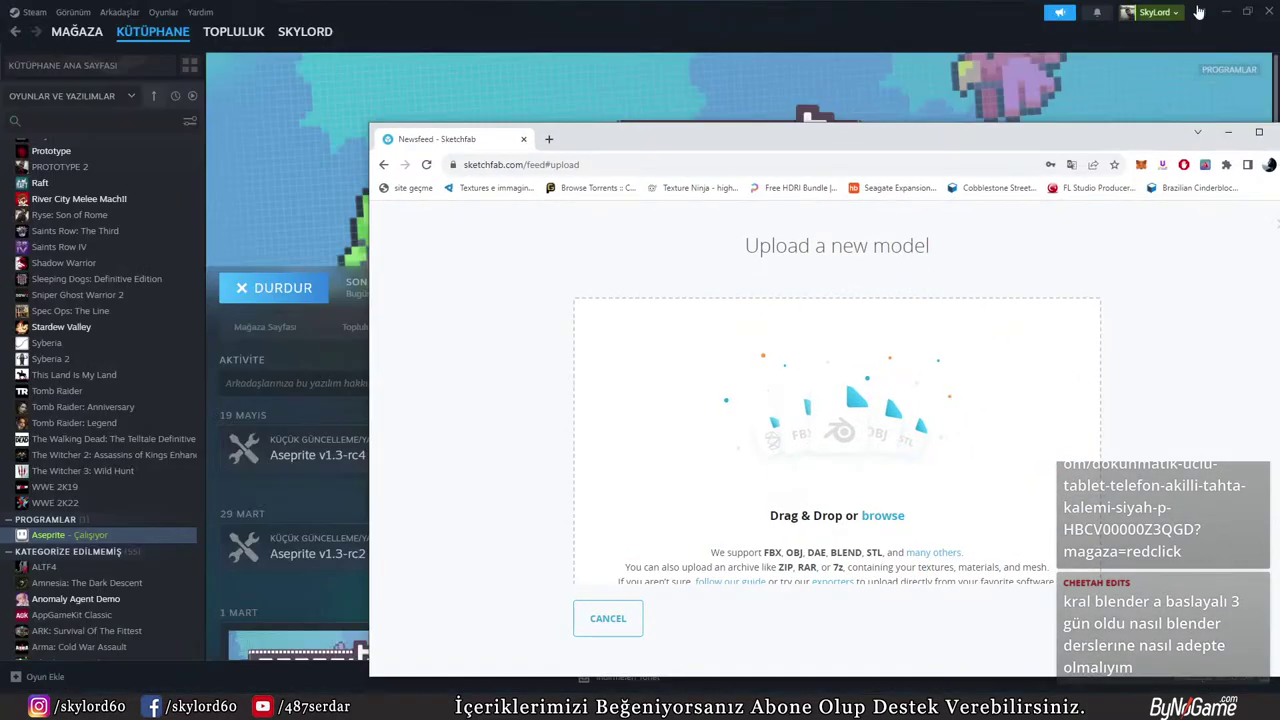
pyautogui.click(1228, 13)
pyautogui.click(1228, 13)
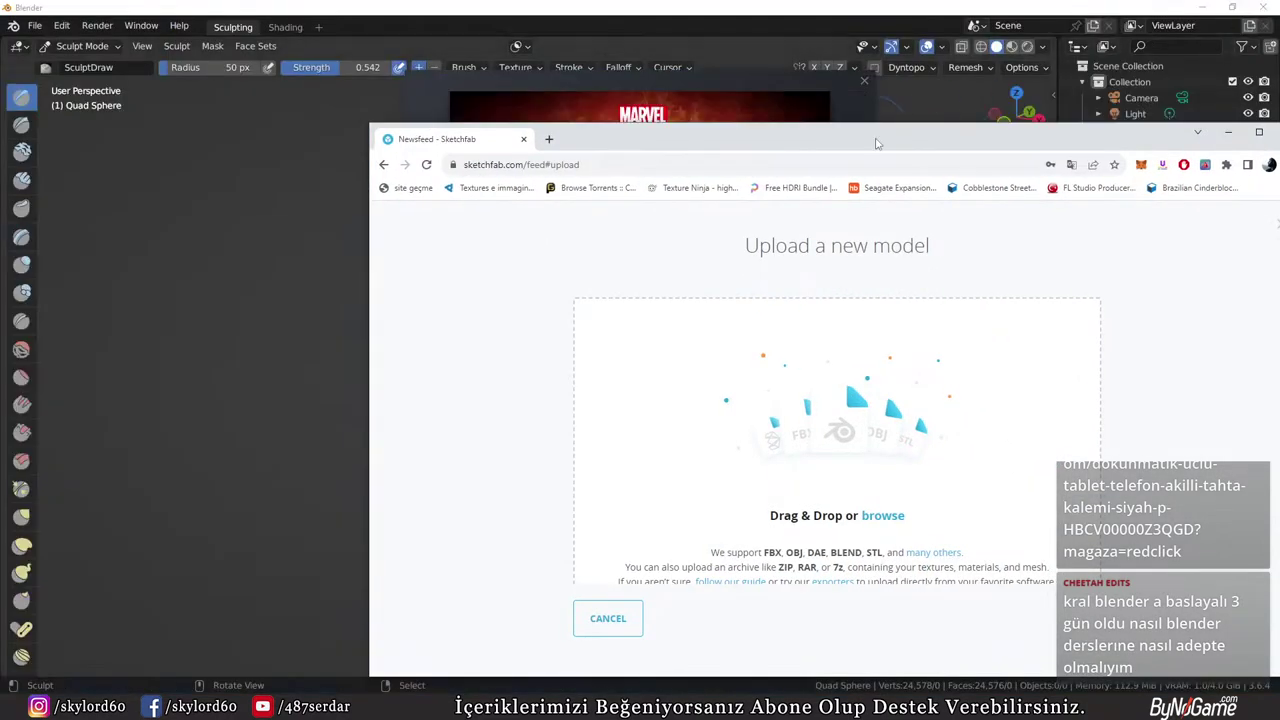
pyautogui.click(1205, 8)
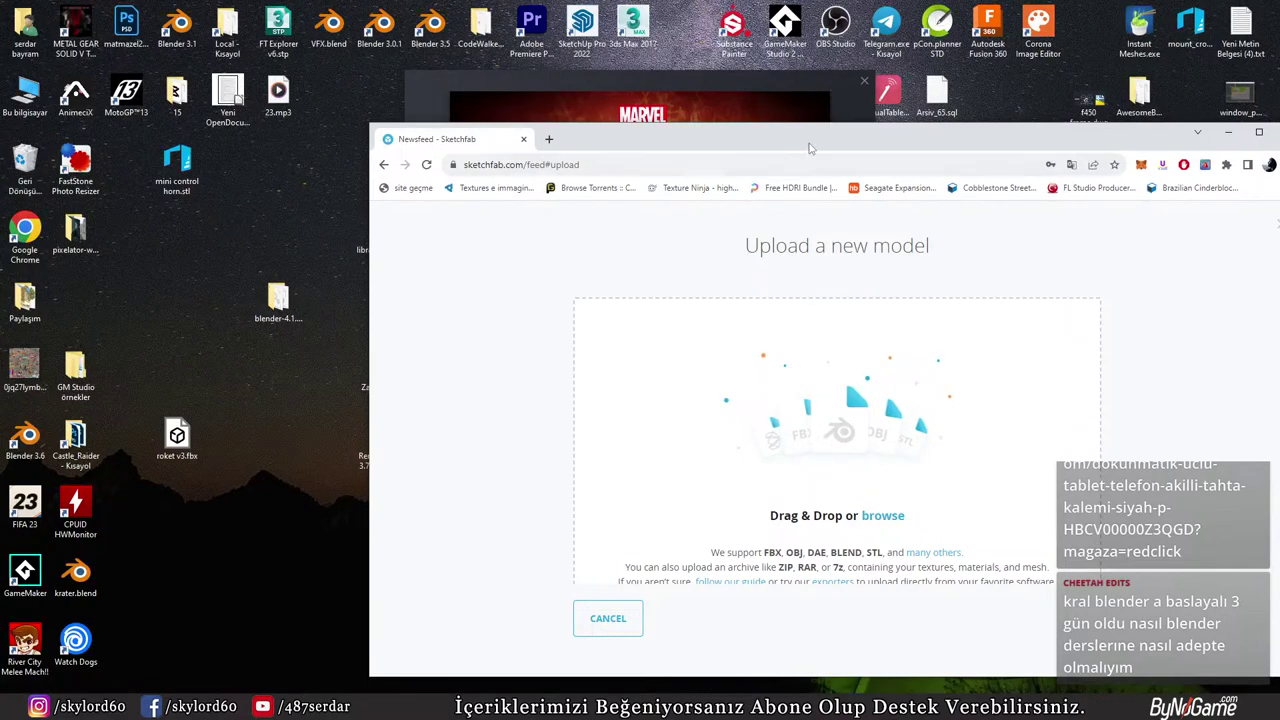
# Drag roket v3.fbx from the desktop toward the upload area and re-maximize Chrome
pyautogui.moveTo(812, 148); pyautogui.dragTo(801, 96)
pyautogui.moveTo(180, 428); pyautogui.dragTo(700, 406)
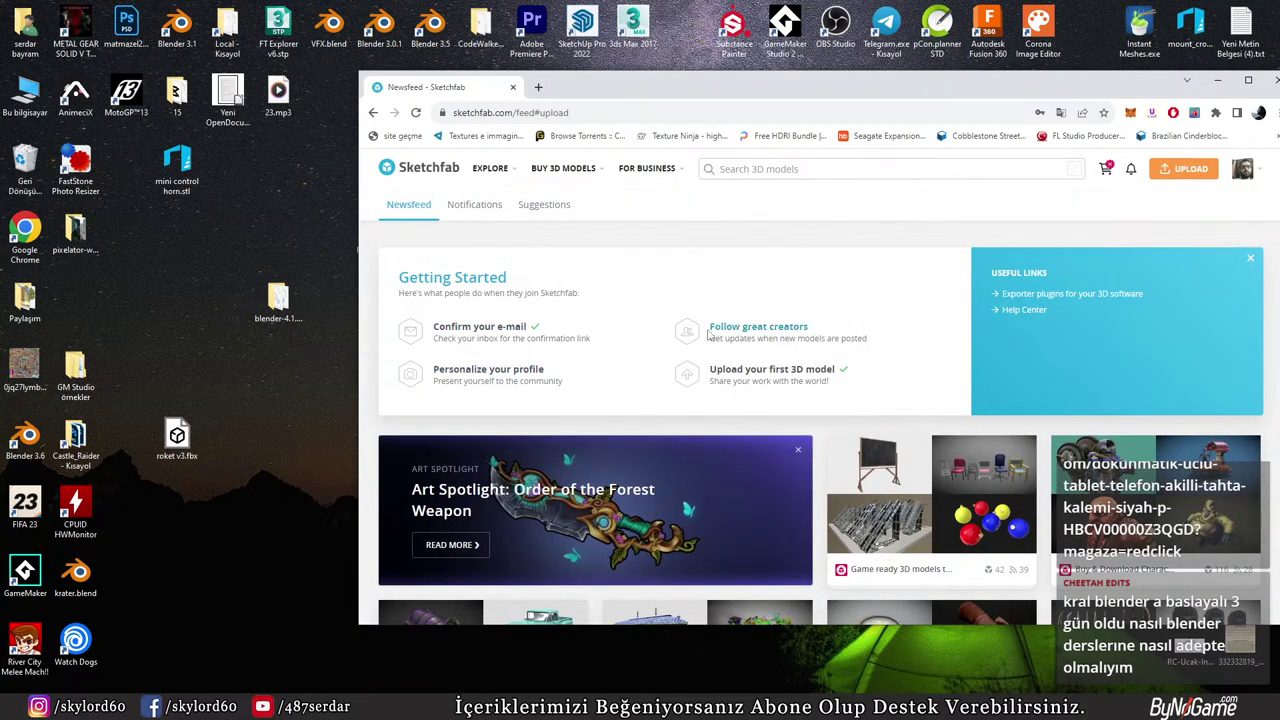
pyautogui.click(1247, 86)
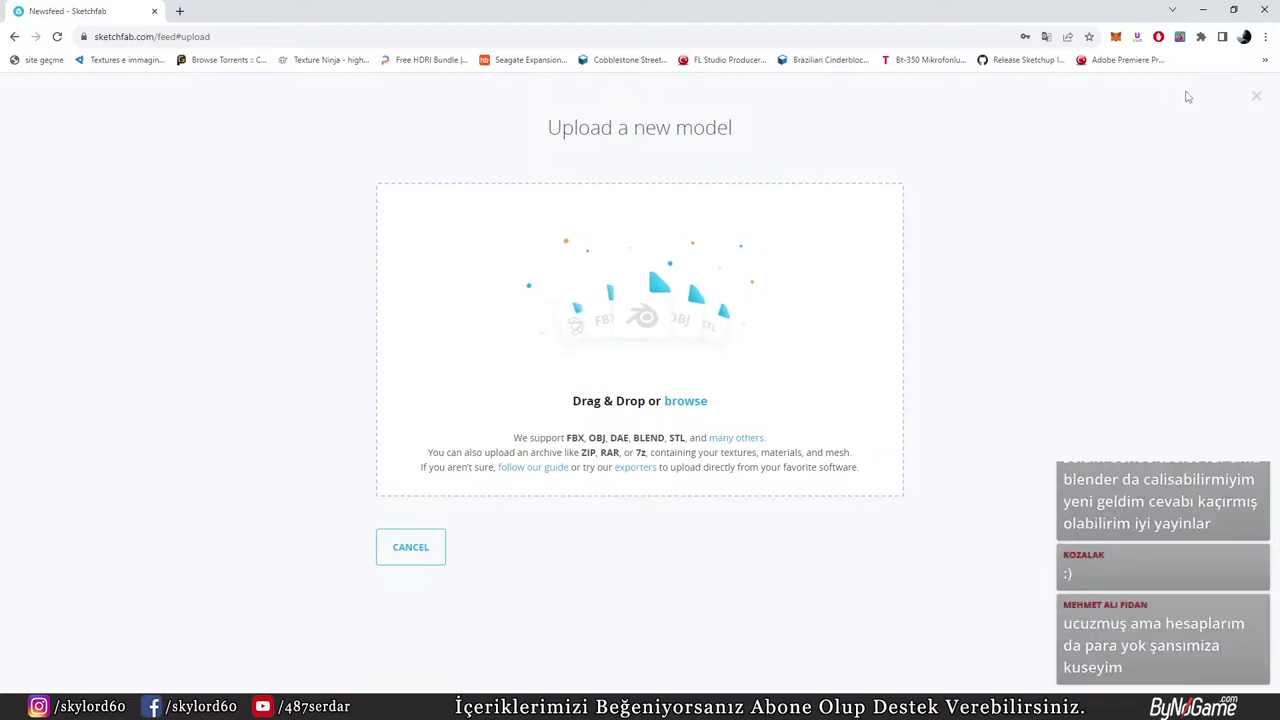
# Load artstation.com in a new tab, then minimize the browser
pyautogui.click(180, 11)
pyautogui.write('ar')
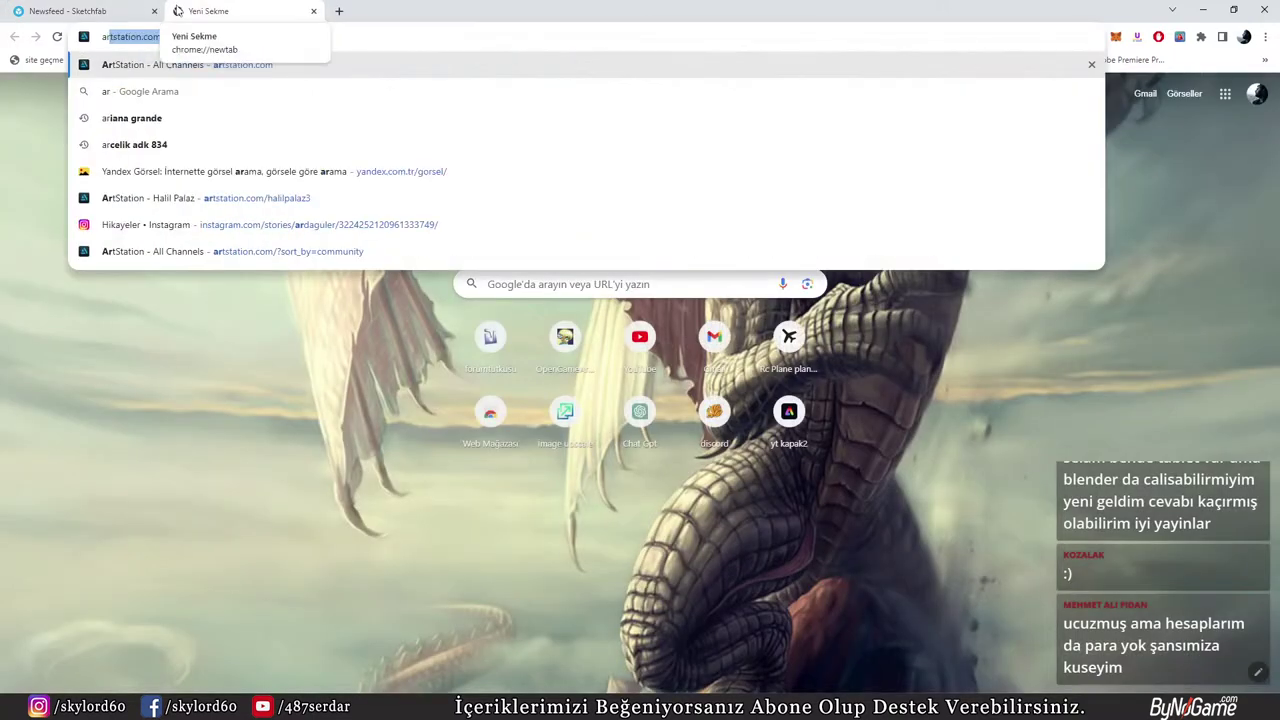
pyautogui.press('Return')
pyautogui.click(154, 11)
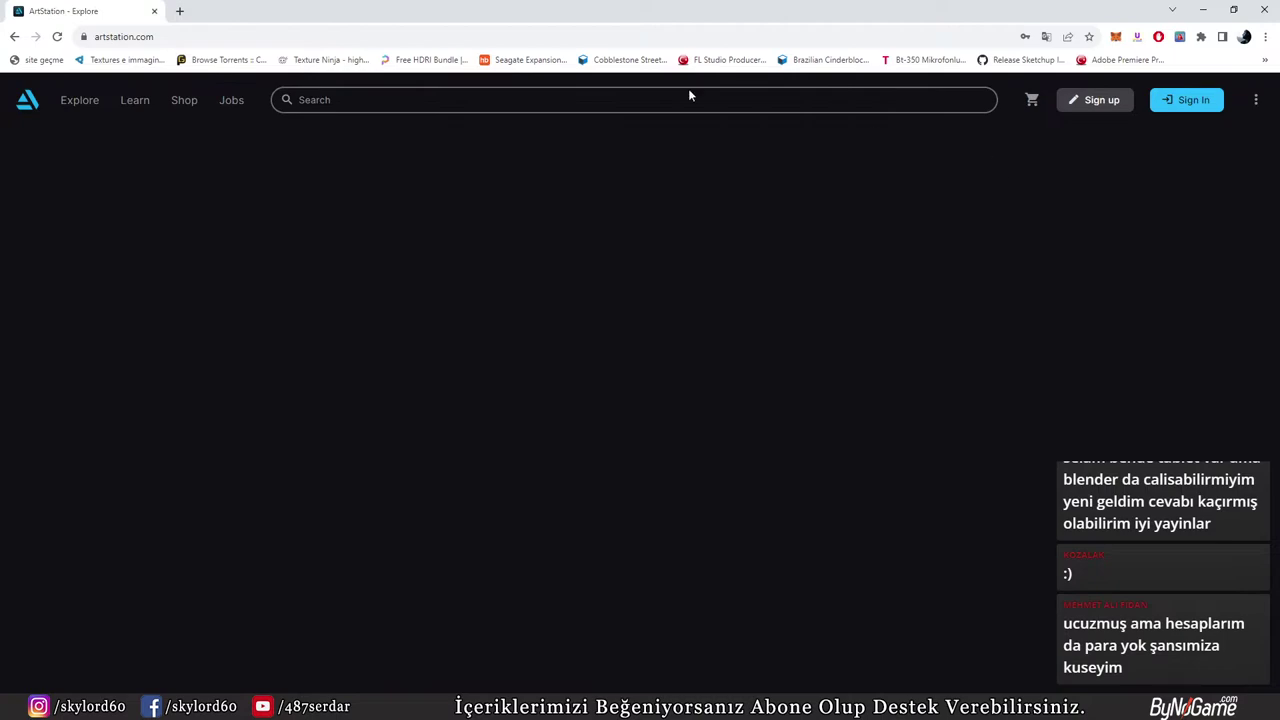
pyautogui.click(1203, 9)
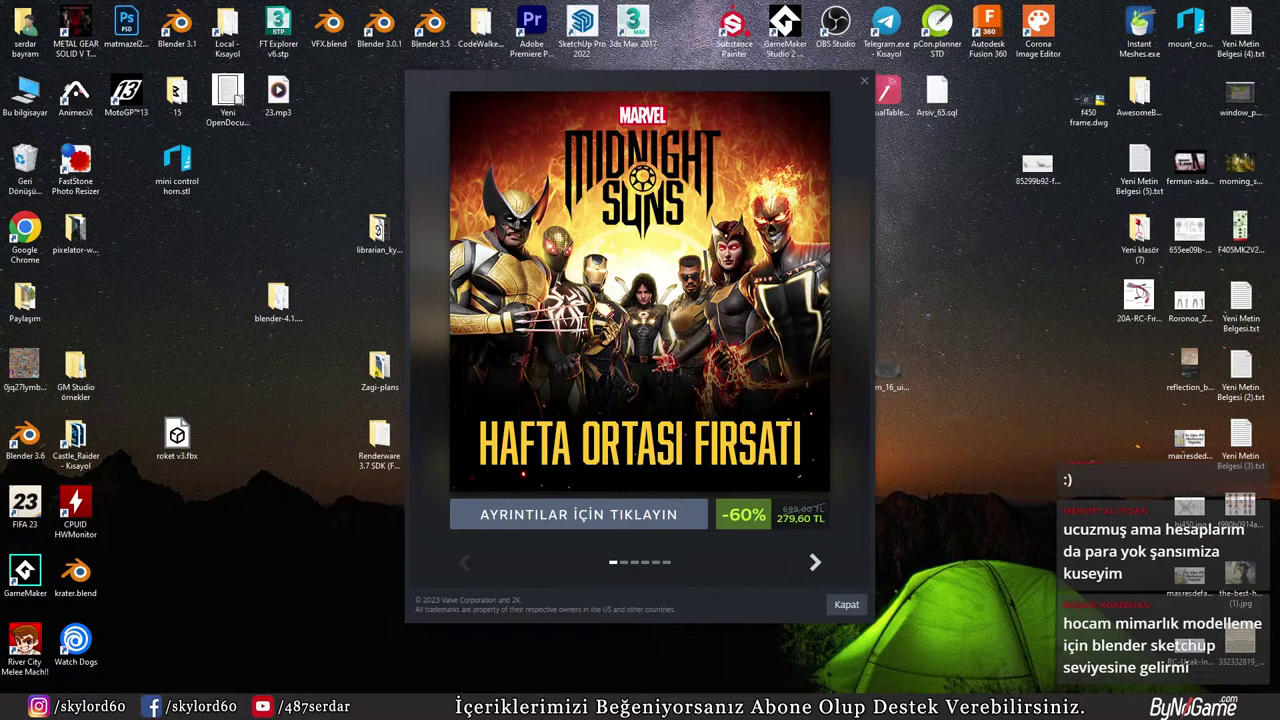
# Close the Steam sale popup with Kapat and quit VirtualTablet Server
pyautogui.click(840, 605)
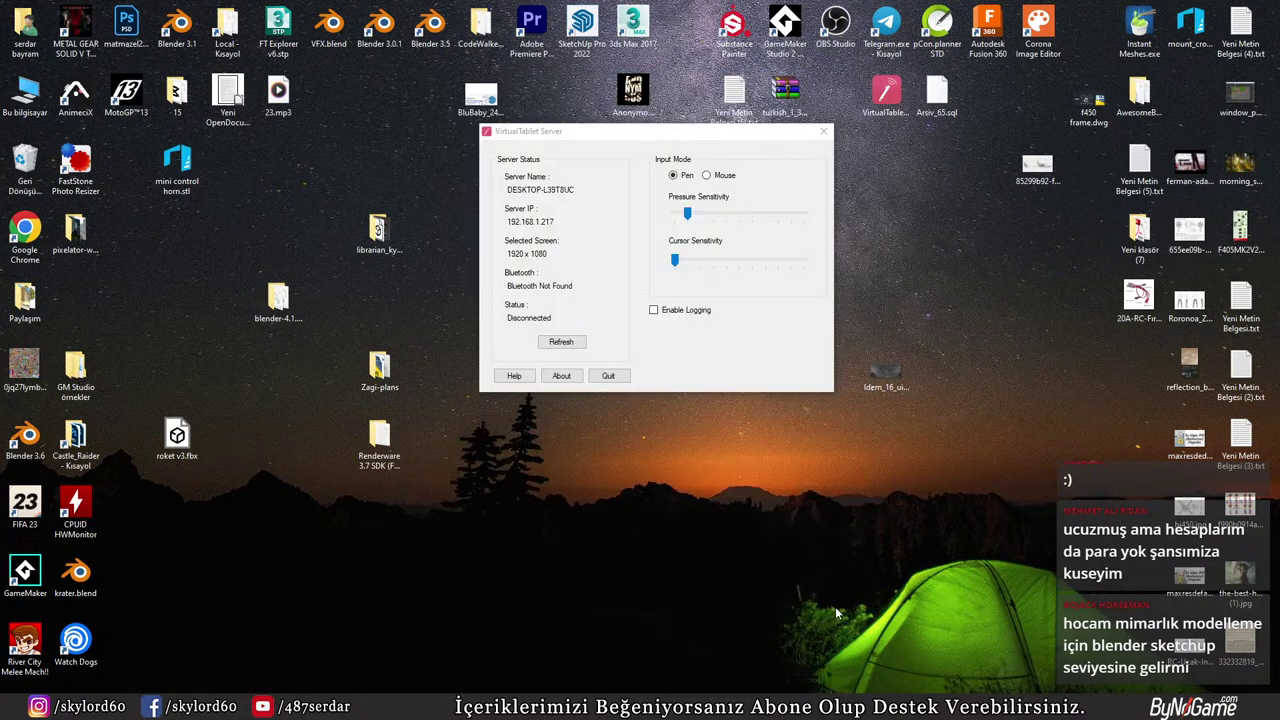
pyautogui.click(609, 376)
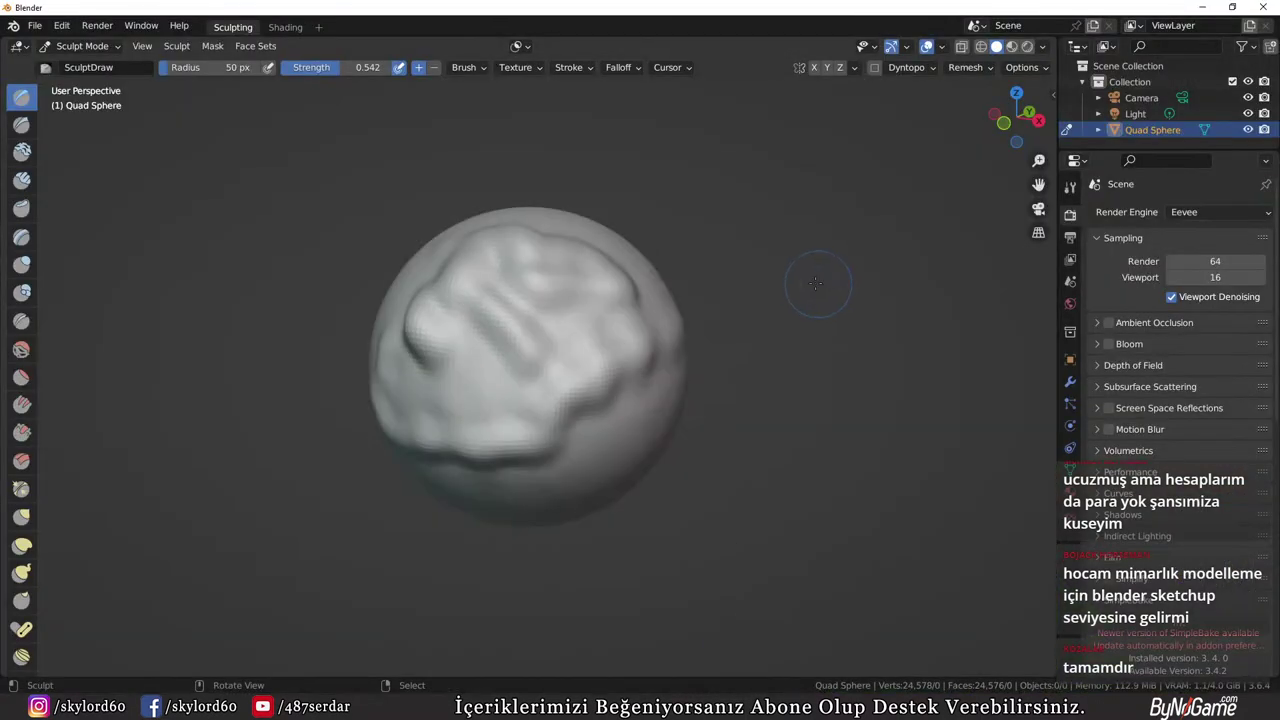
# Sculpt a ridge stroke on the sphere, then find SimpleBake by searching 'simp' in Add-ons preferences
pyautogui.moveTo(585, 455)
pyautogui.mouseDown()
pyautogui.moveTo(631, 334)
pyautogui.moveTo(560, 280)
pyautogui.moveTo(575, 358)
pyautogui.moveTo(628, 346)
pyautogui.moveTo(648, 356)
pyautogui.mouseUp()
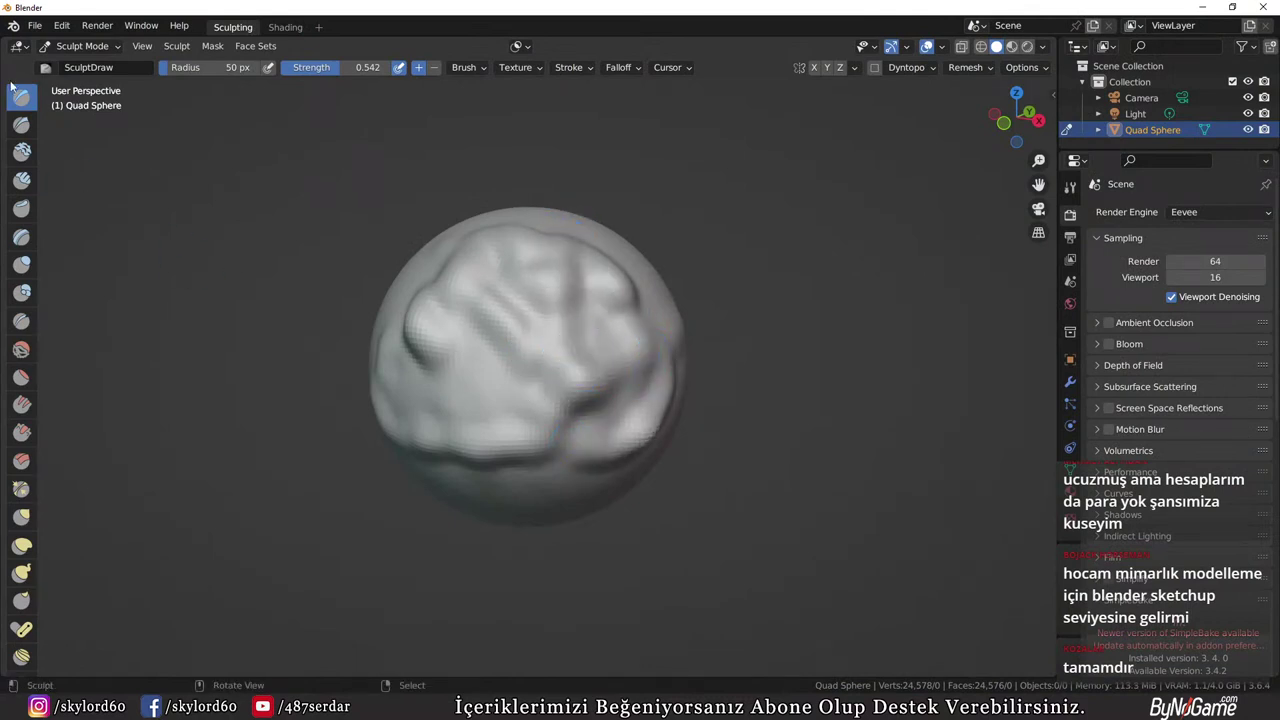
pyautogui.click(61, 25)
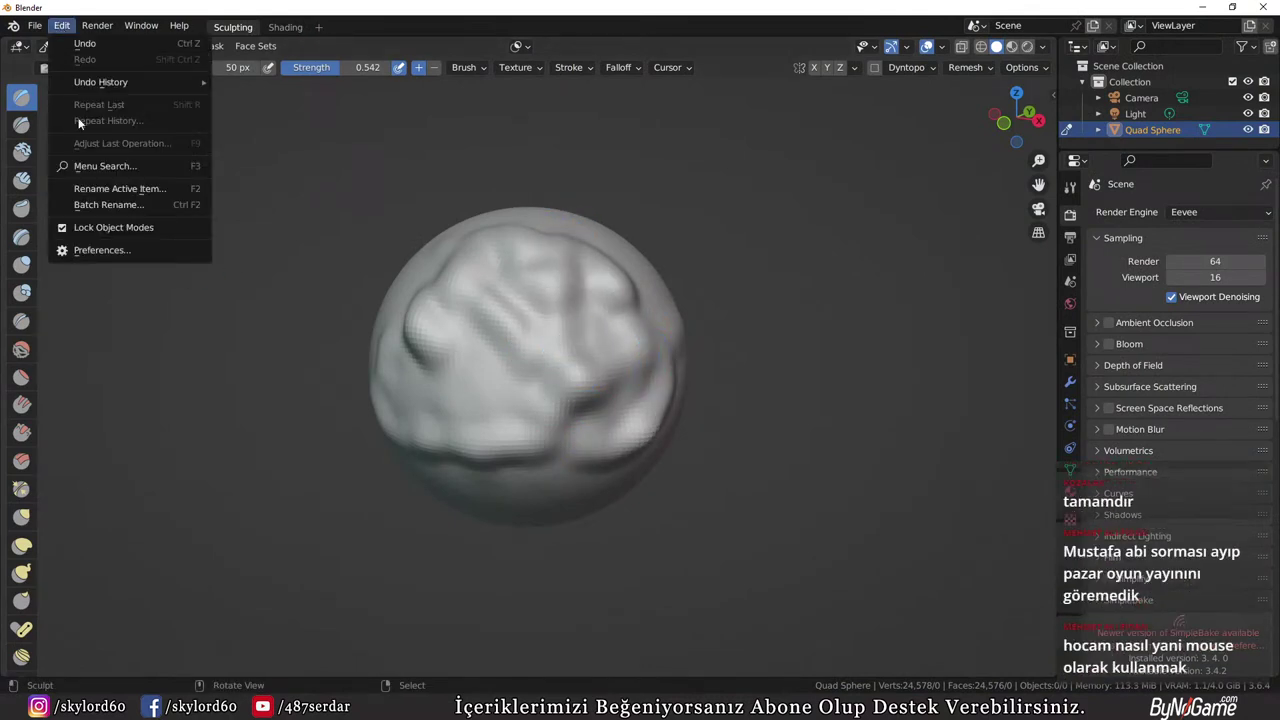
pyautogui.click(108, 251)
pyautogui.click(430, 74)
pyautogui.write('s')
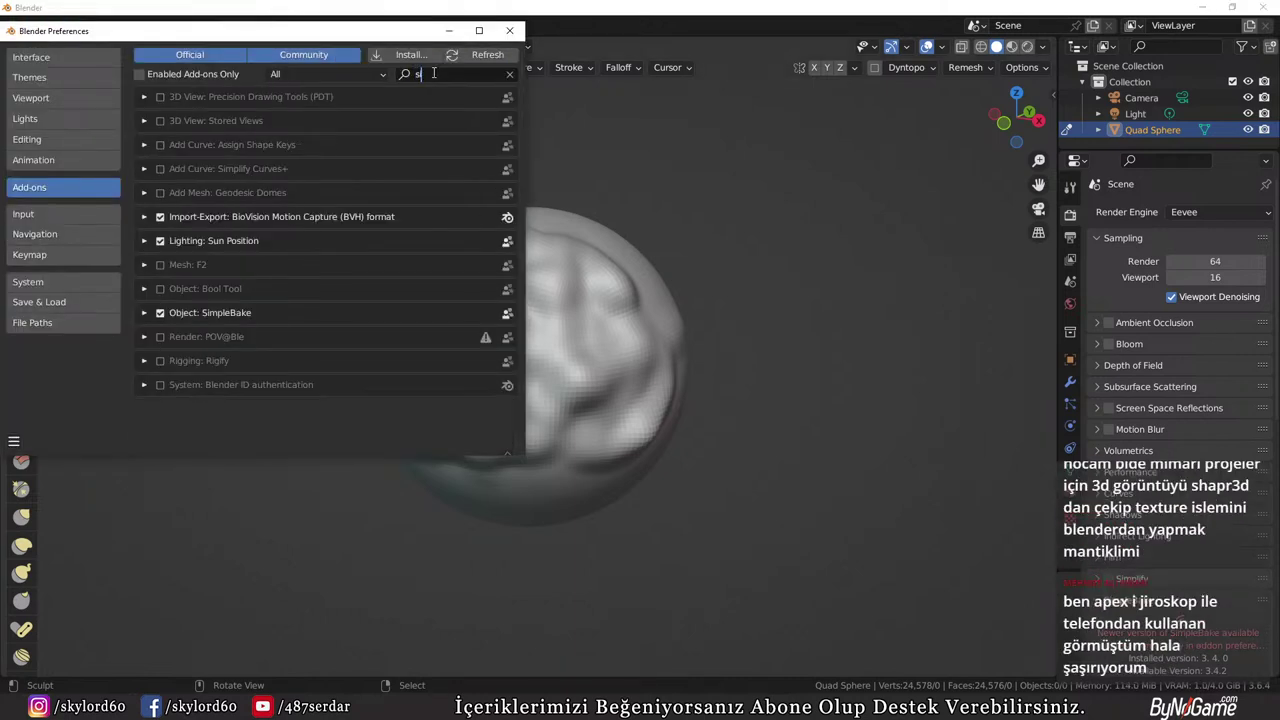
pyautogui.write('imp')
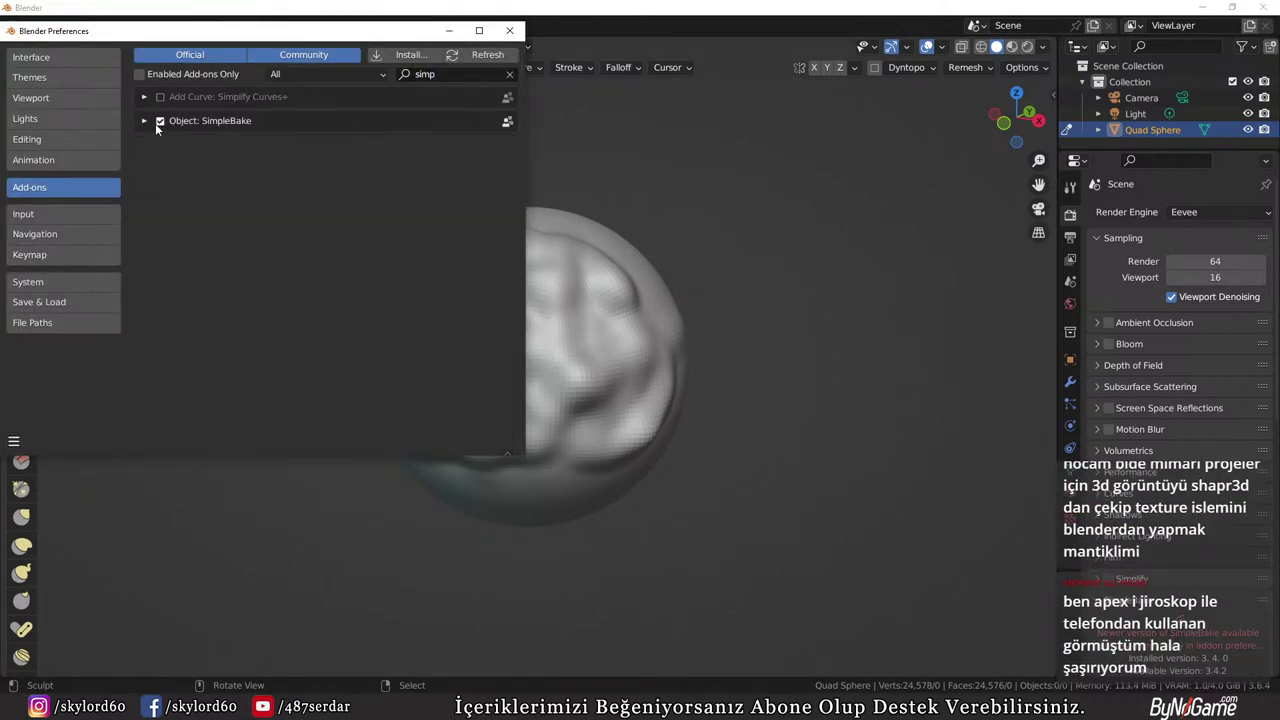
pyautogui.click(509, 30)
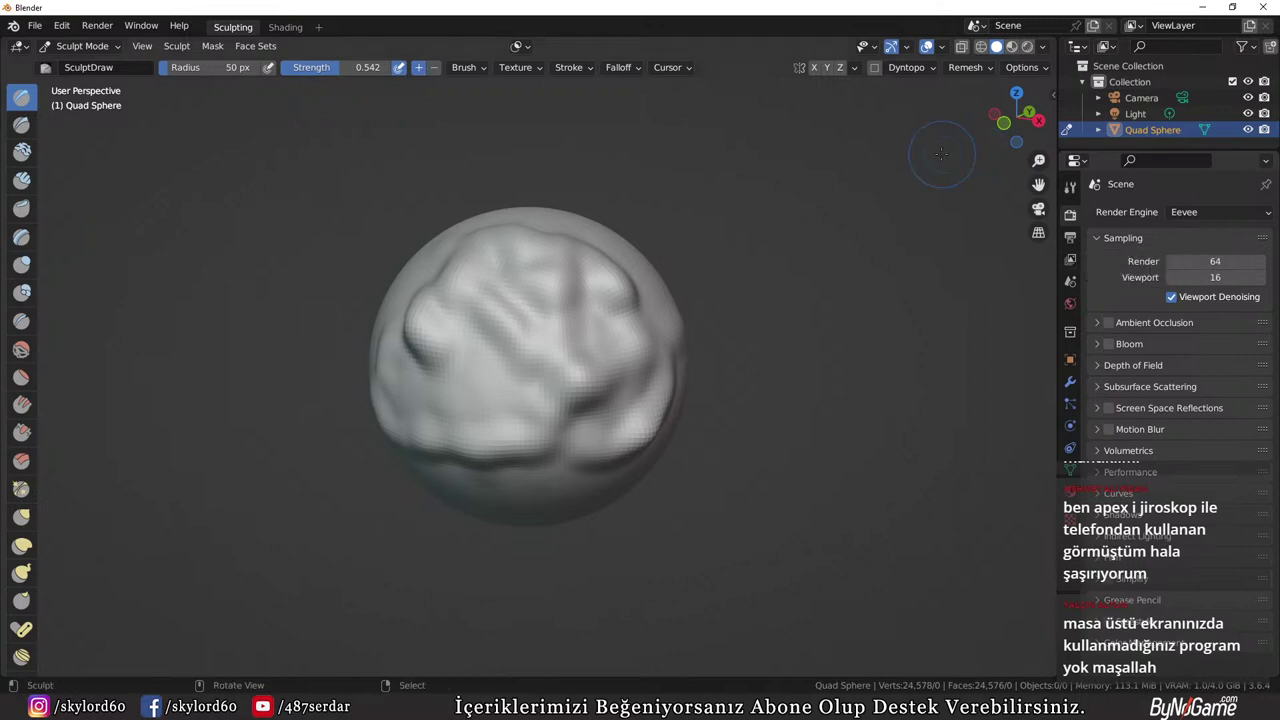
# Stroke up the sphere's top edge, open the Add Modifier menu, and list File > Import formats
pyautogui.moveTo(502, 204)
pyautogui.mouseDown()
pyautogui.moveTo(566, 214)
pyautogui.moveTo(559, 232)
pyautogui.moveTo(597, 235)
pyautogui.moveTo(552, 238)
pyautogui.moveTo(610, 245)
pyautogui.moveTo(647, 309)
pyautogui.moveTo(608, 280)
pyautogui.mouseUp()
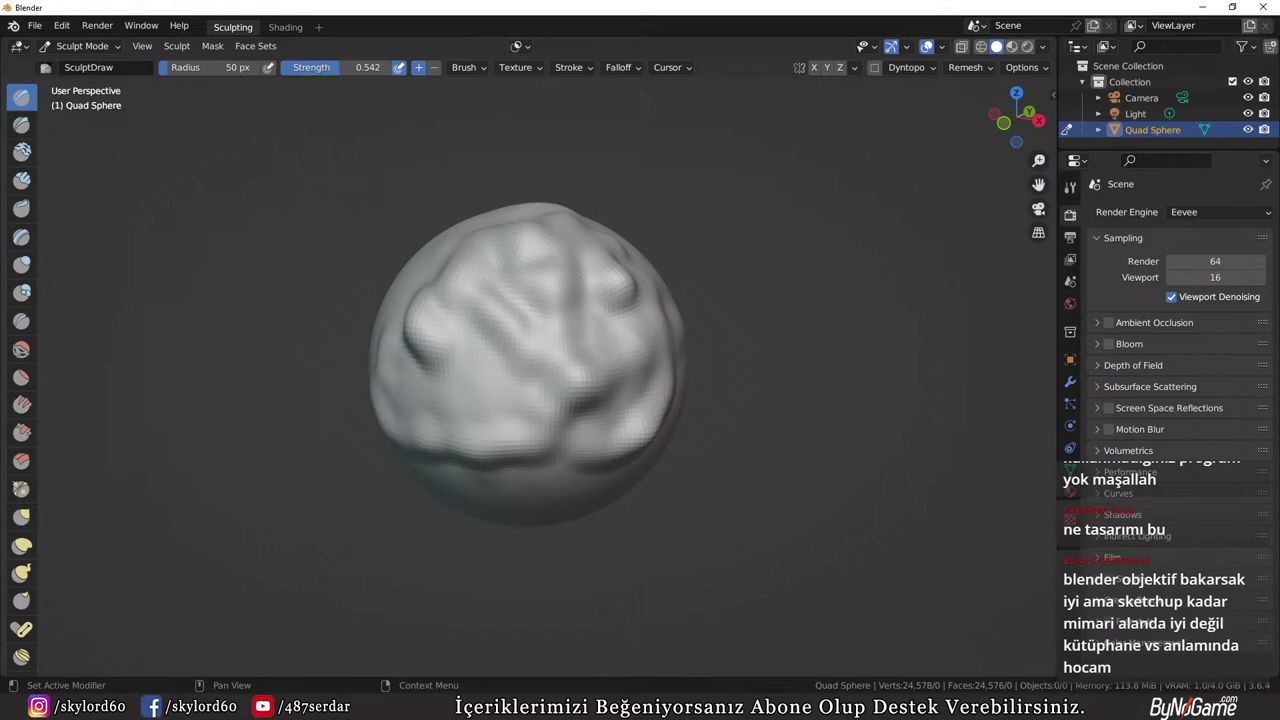
pyautogui.click(1070, 383)
pyautogui.click(1158, 208)
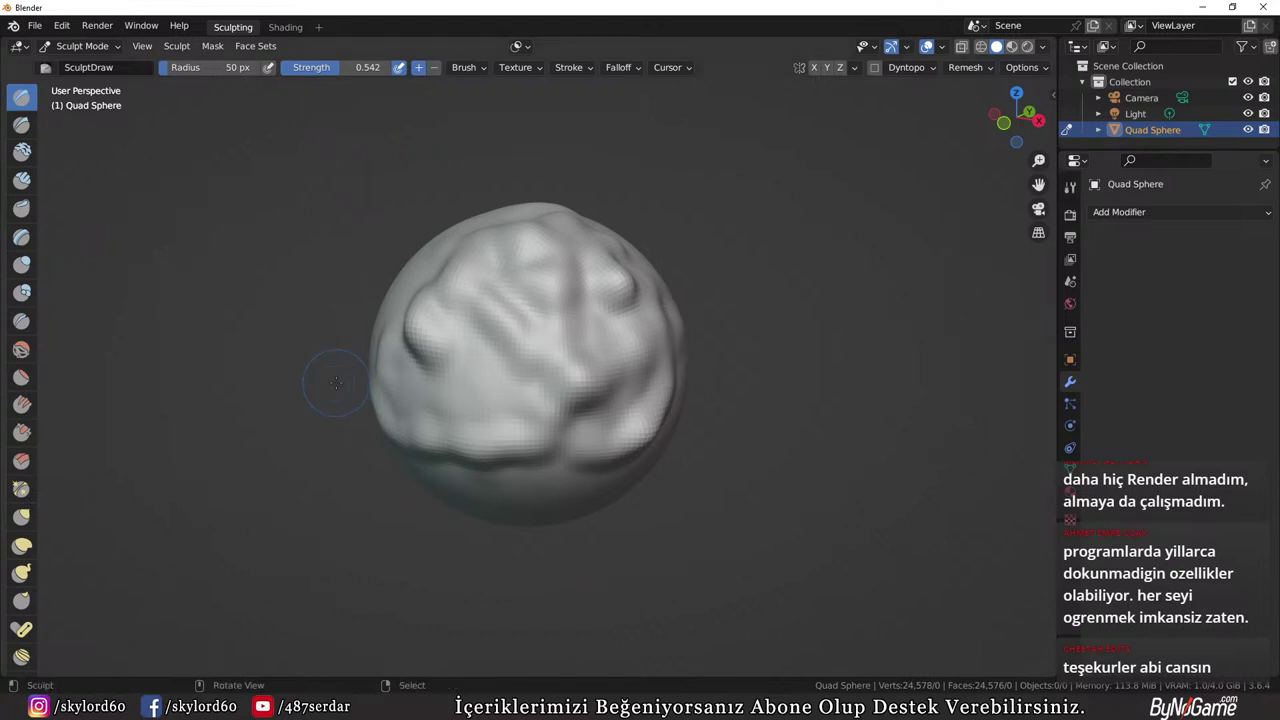
pyautogui.click(34, 25)
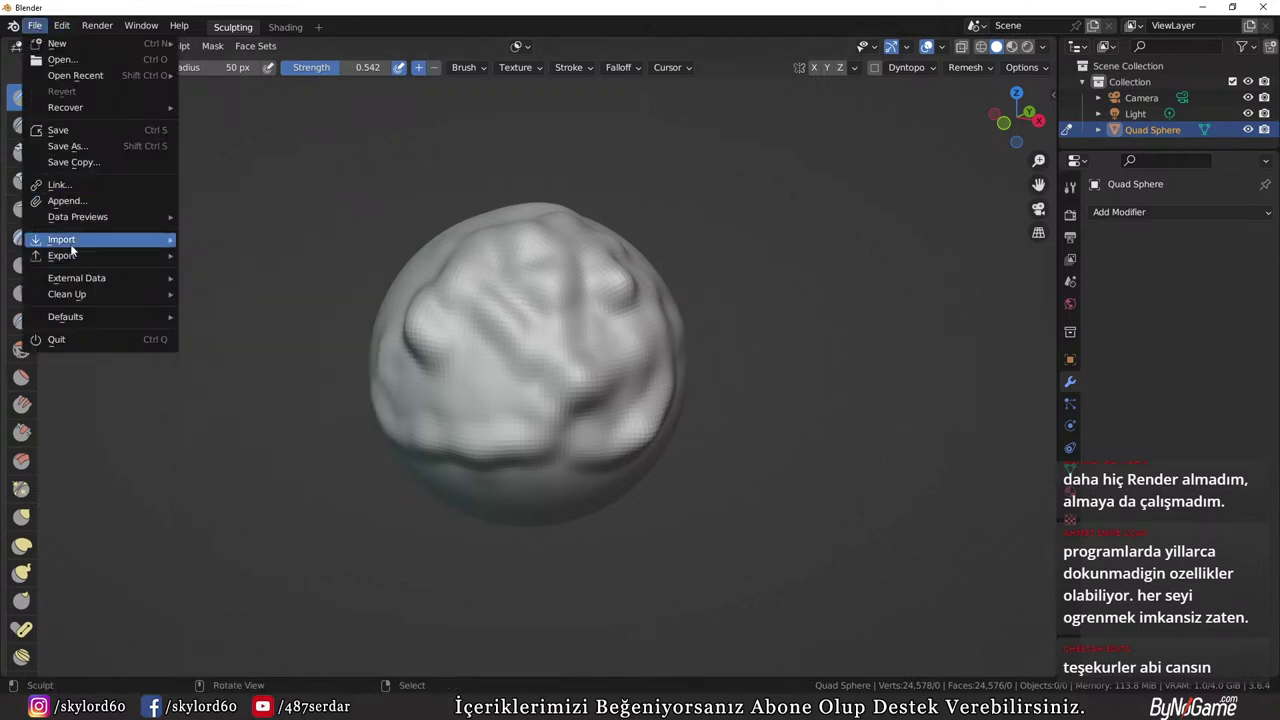
pyautogui.moveTo(73, 245)
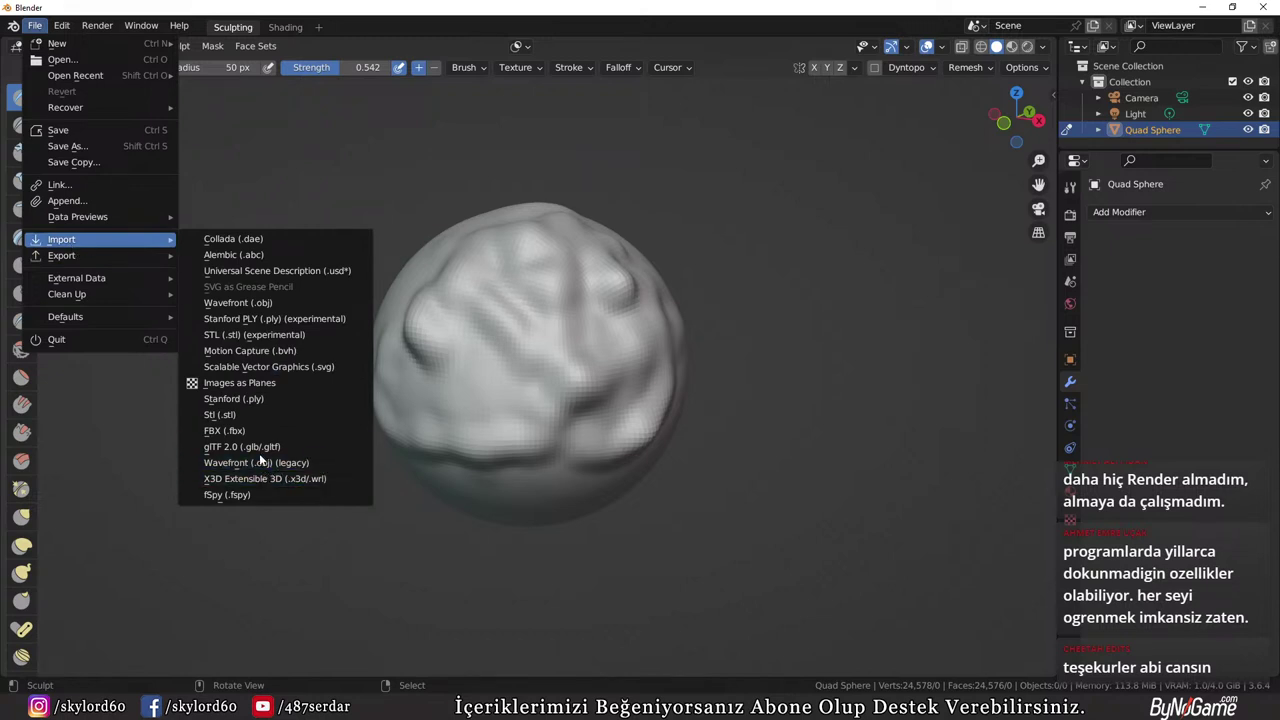
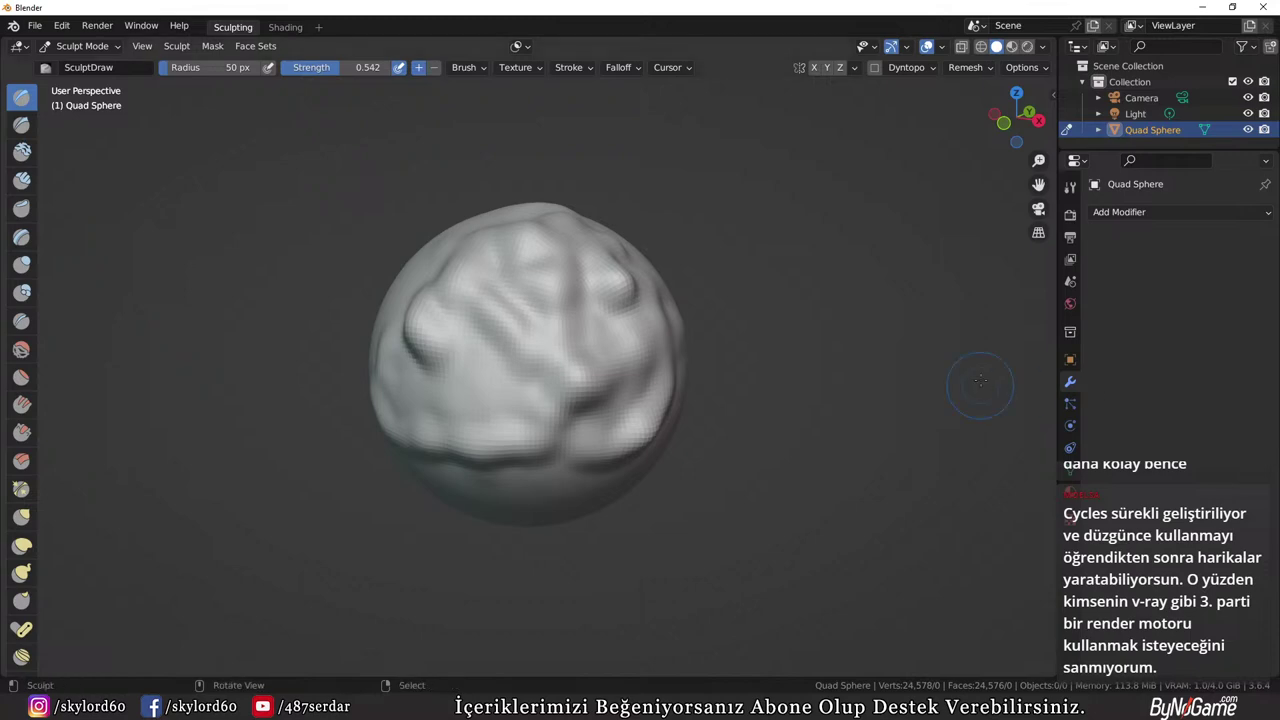
# Minimise the Blender window to reach the desktop
pyautogui.click(1203, 12)
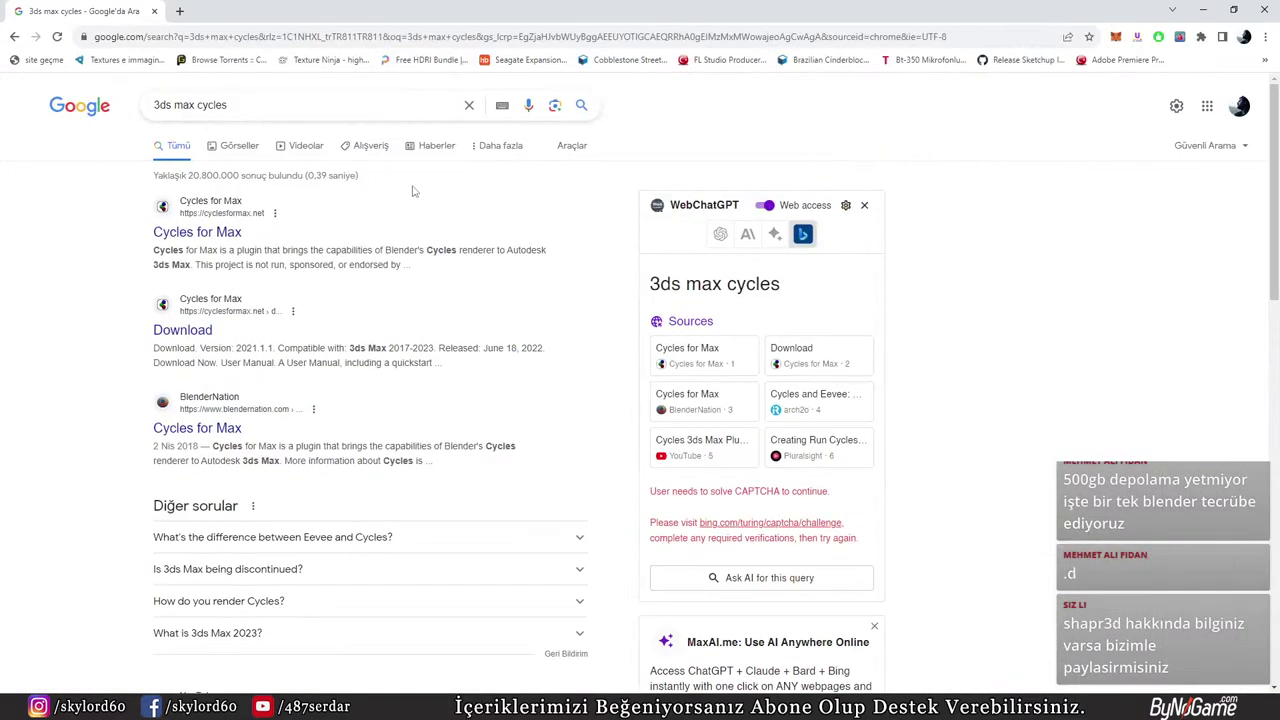
# Skip the insecure cyclesformax.net result and read BlenderNation's Cycles for Max article
pyautogui.click(209, 231)
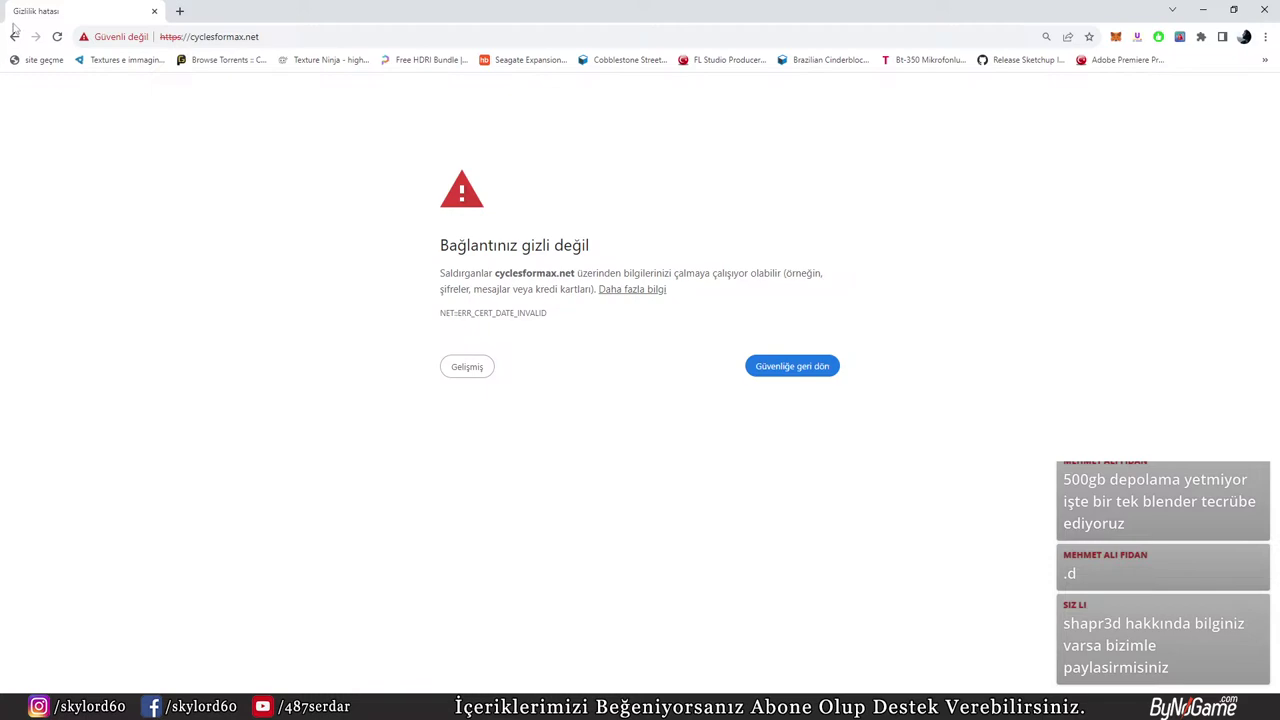
pyautogui.click(14, 38)
pyautogui.click(190, 427)
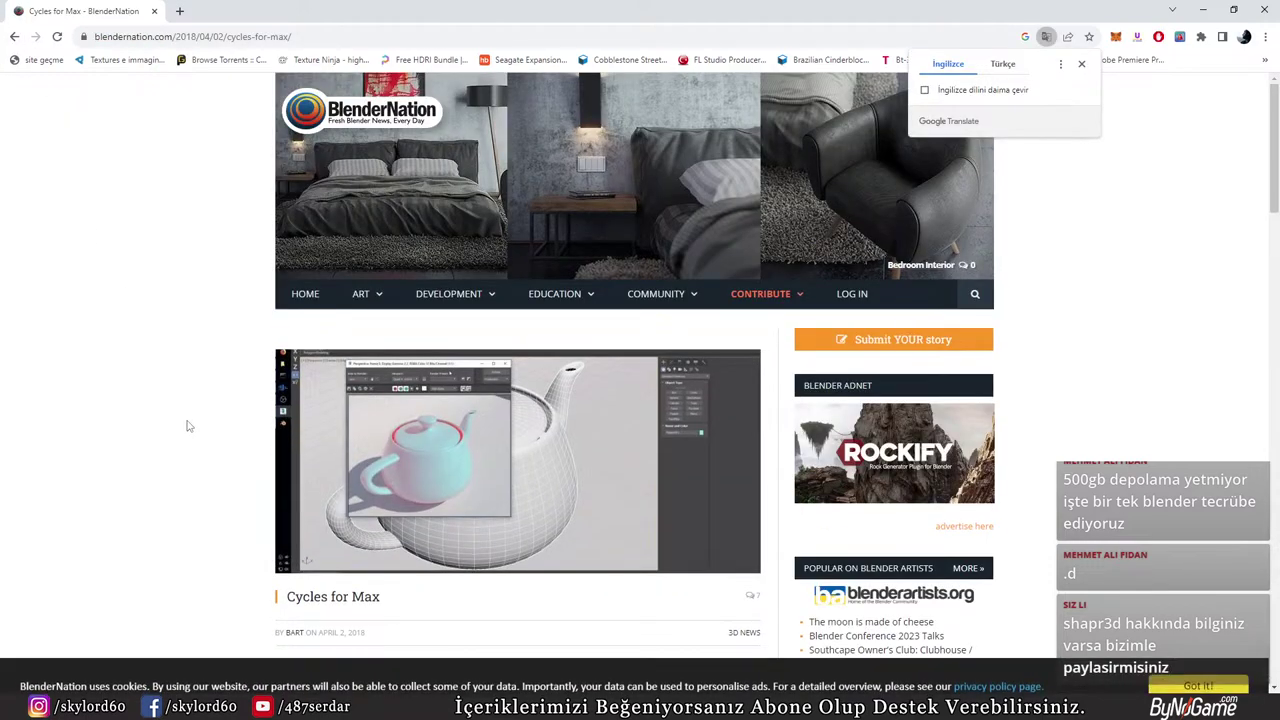
pyautogui.scroll(-1, 199, 421)
pyautogui.scroll(-2, 318, 410)
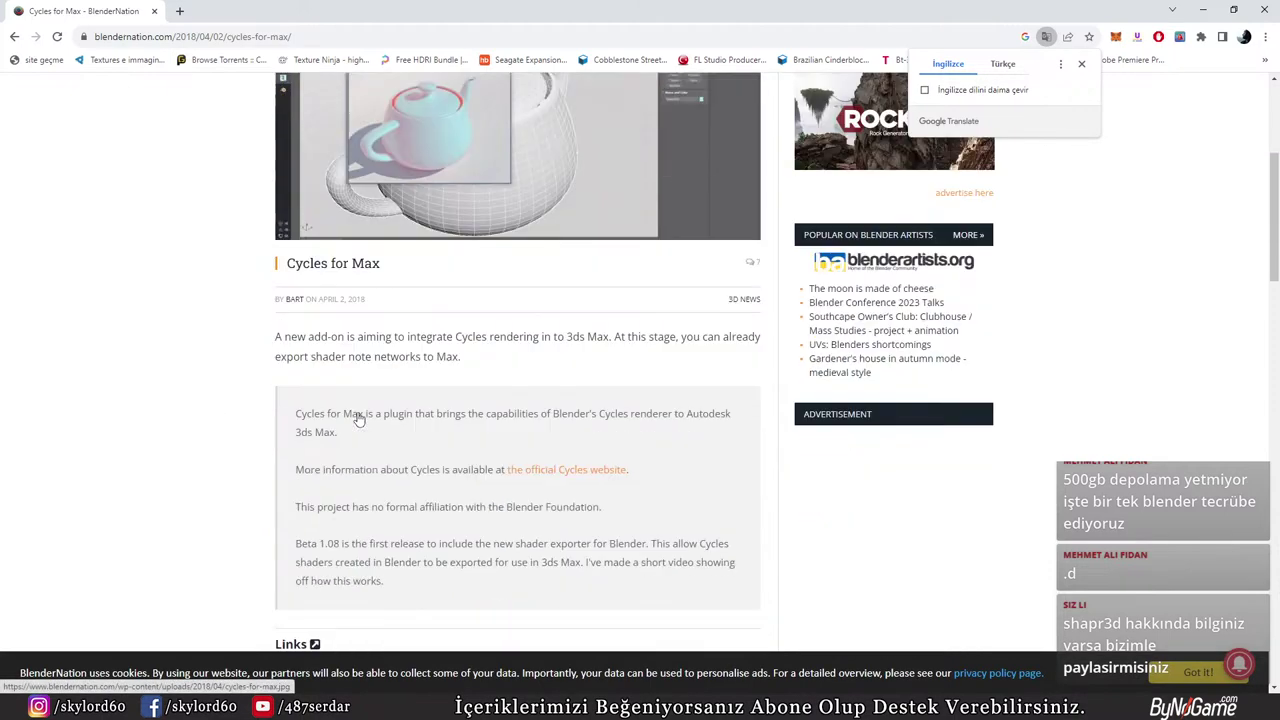
pyautogui.scroll(-2, 397, 398)
pyautogui.scroll(-3, 463, 274)
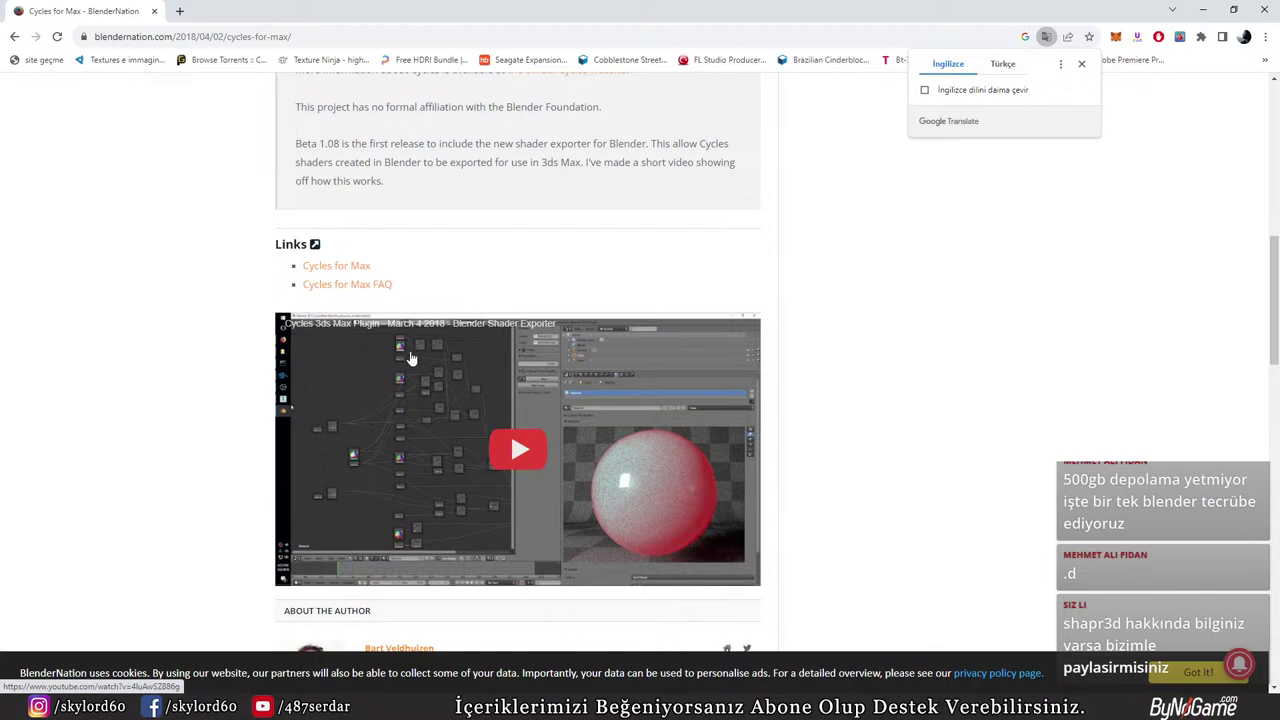
pyautogui.scroll(6, 447, 341)
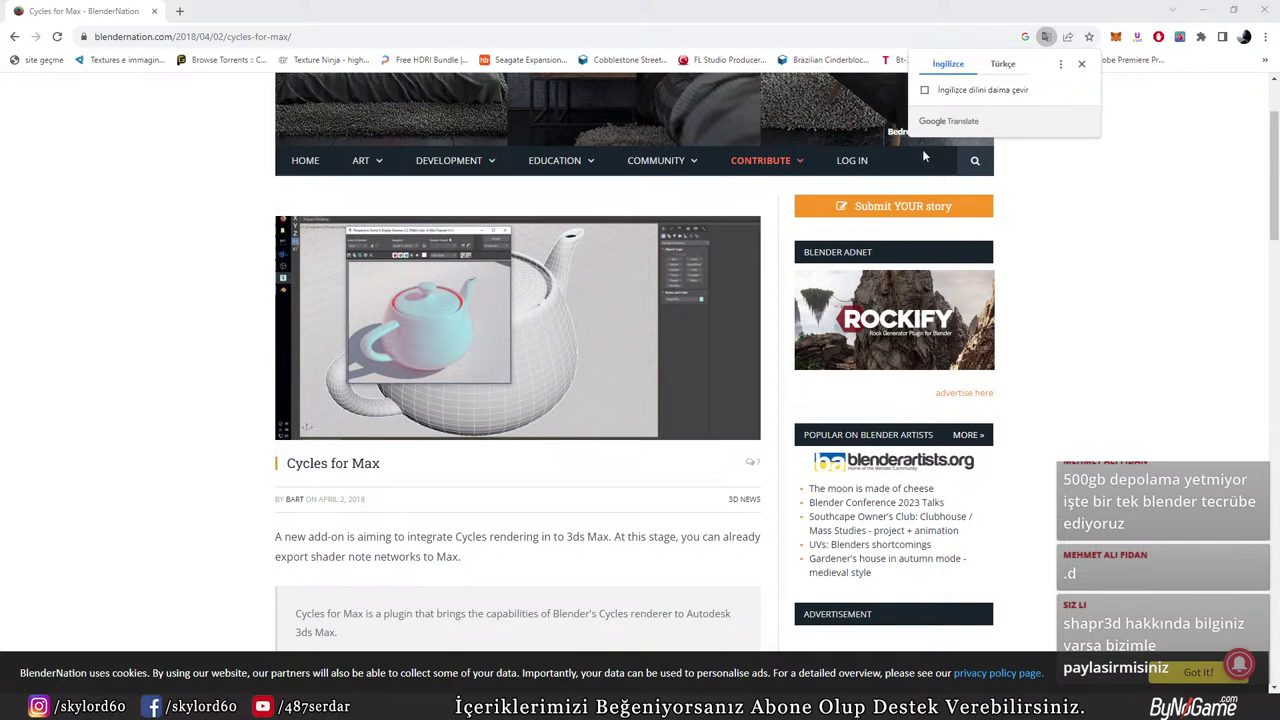
pyautogui.moveTo(652, 163)
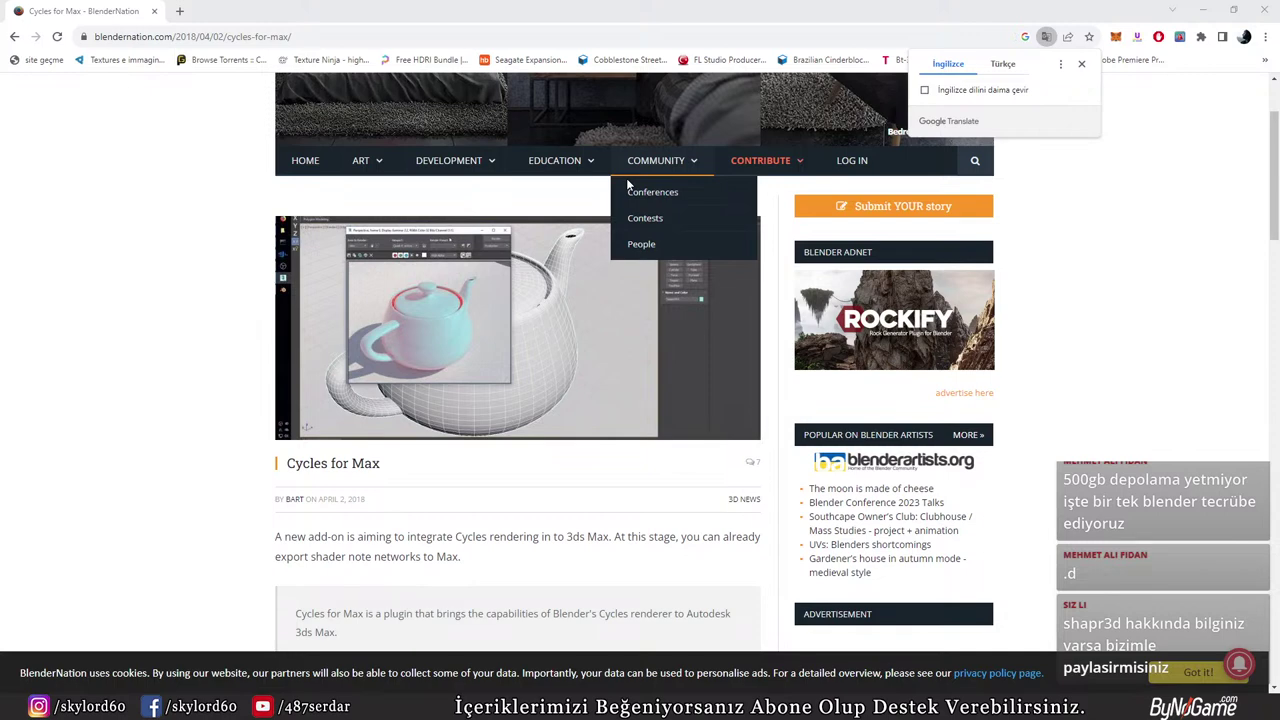
pyautogui.press('XF86AudioRaiseVolume')
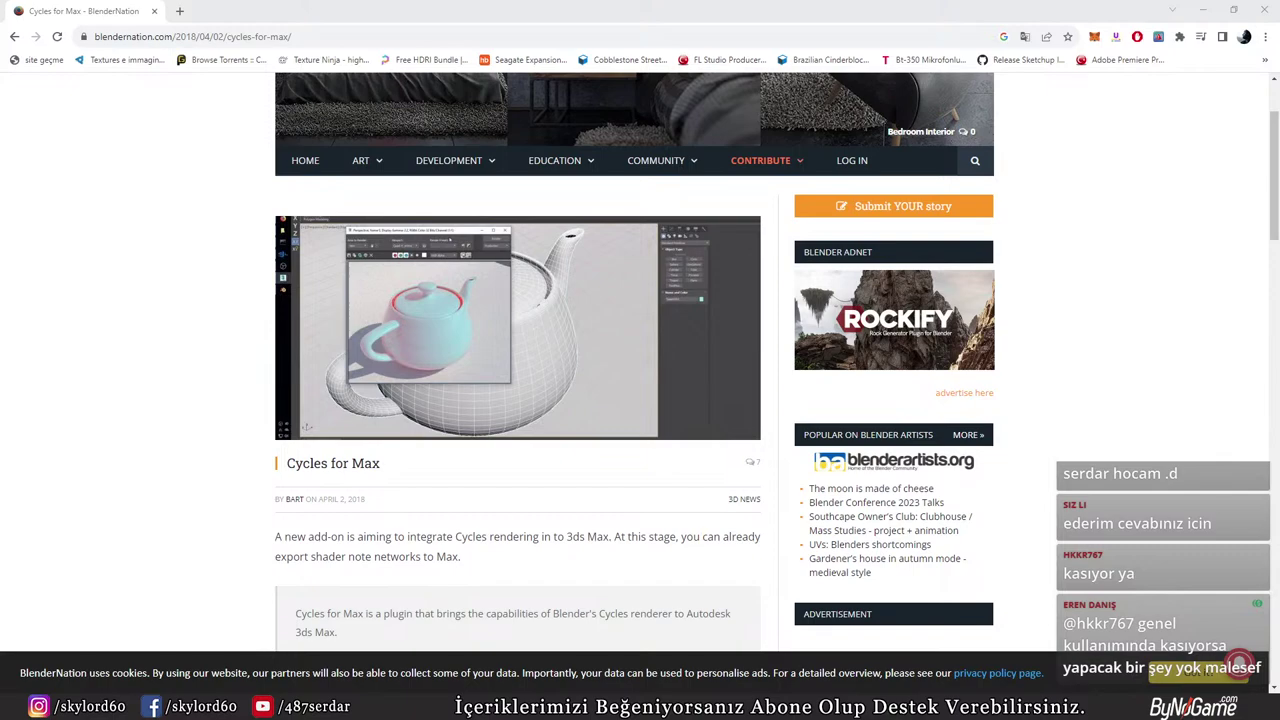
# Merge the YouTube window into Chrome's tabs and watch the WineHQ video fullscreen from 1:29
pyautogui.moveTo(748, 212); pyautogui.dragTo(436, 11)
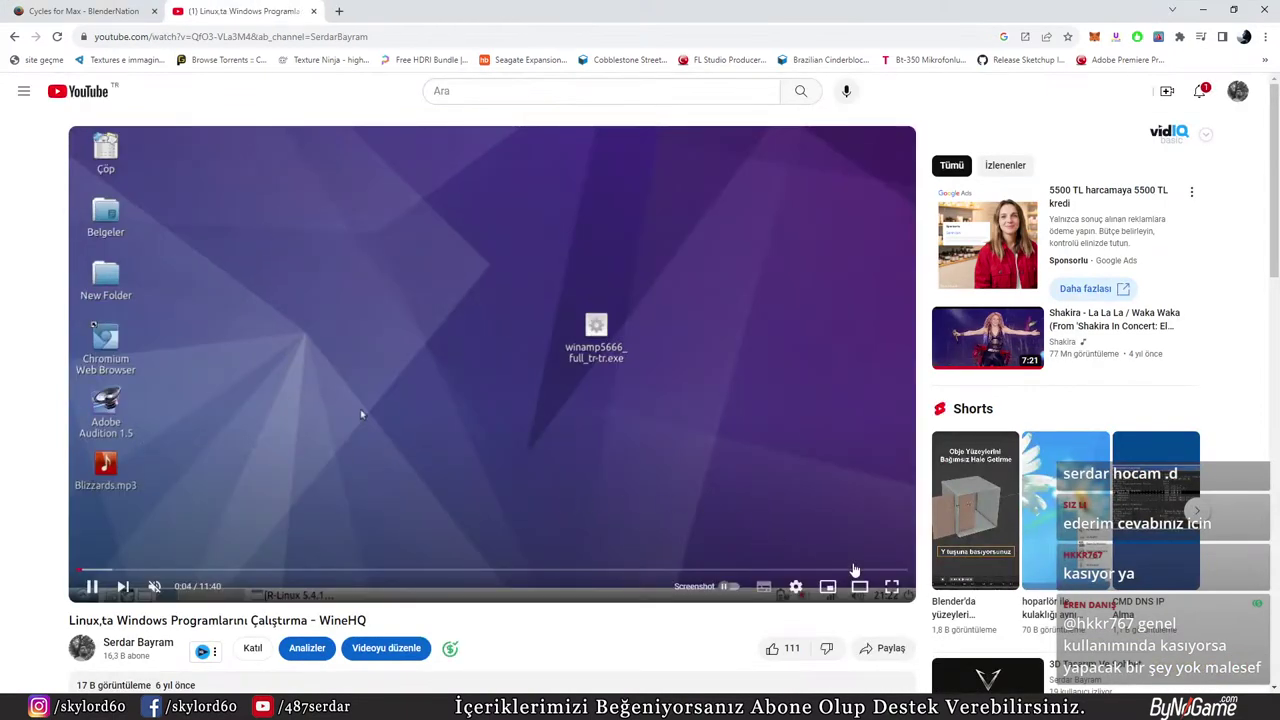
pyautogui.click(891, 587)
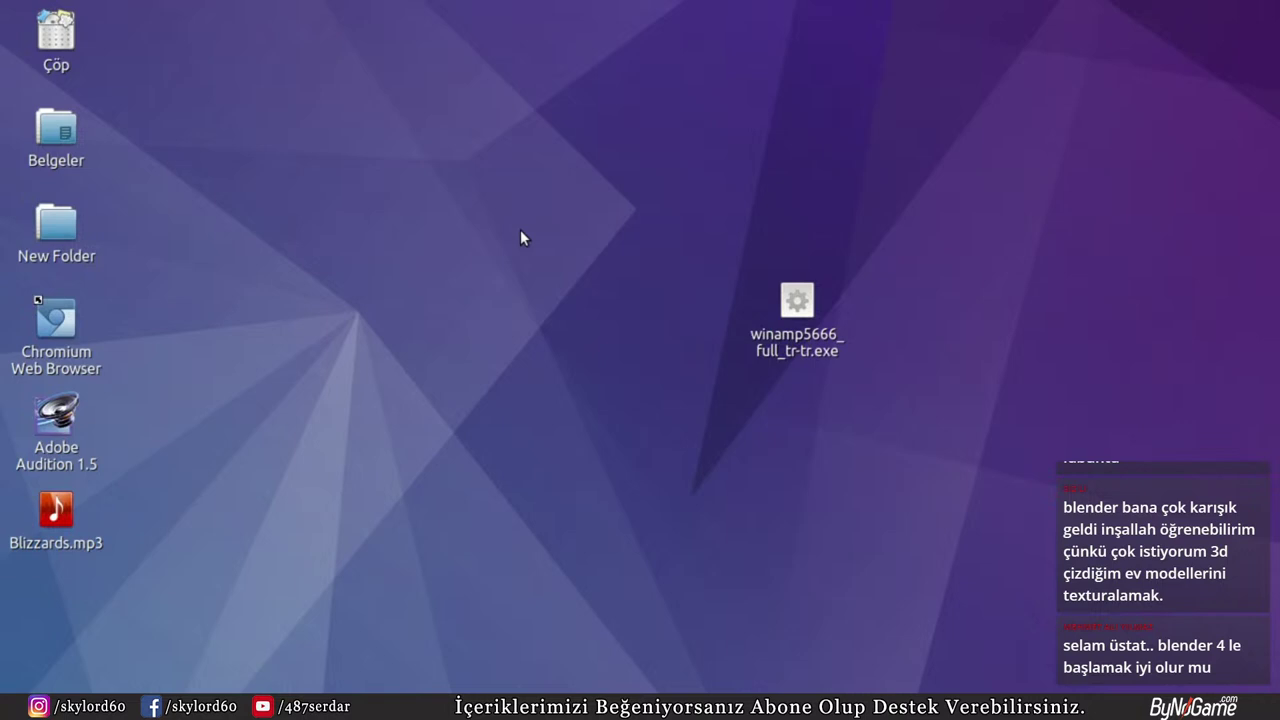
pyautogui.click(177, 686)
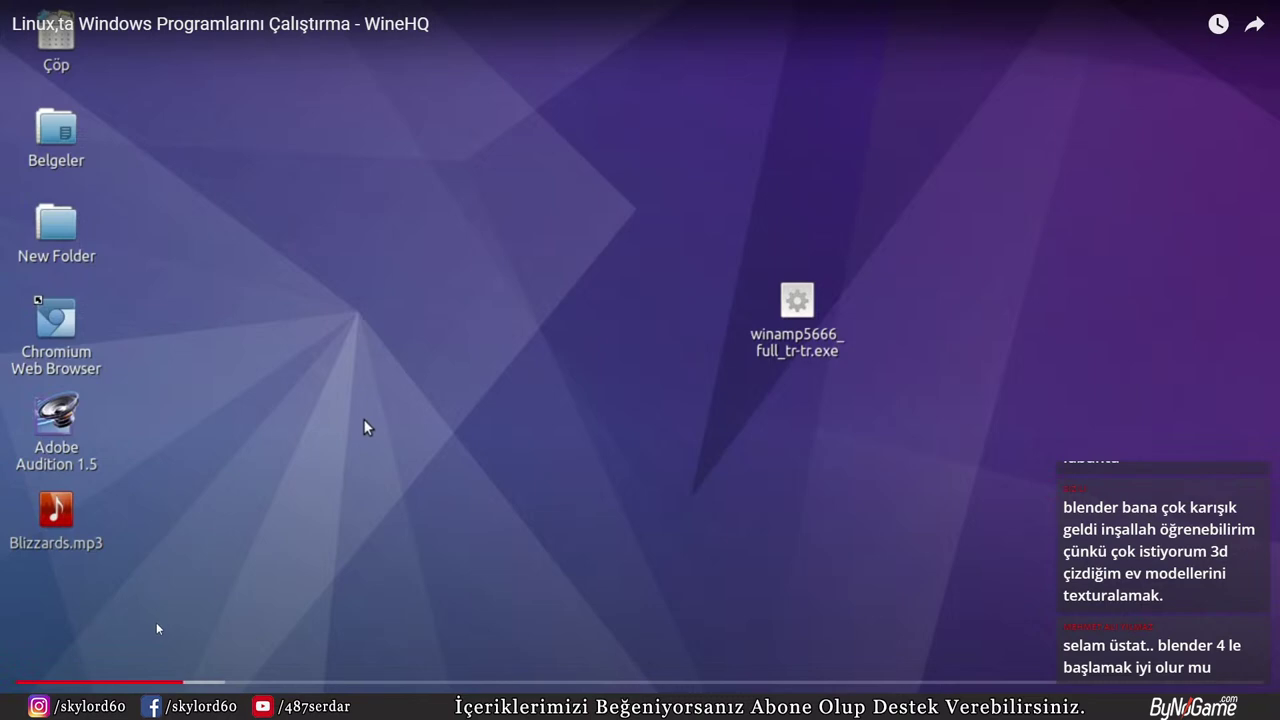
pyautogui.press('Escape')
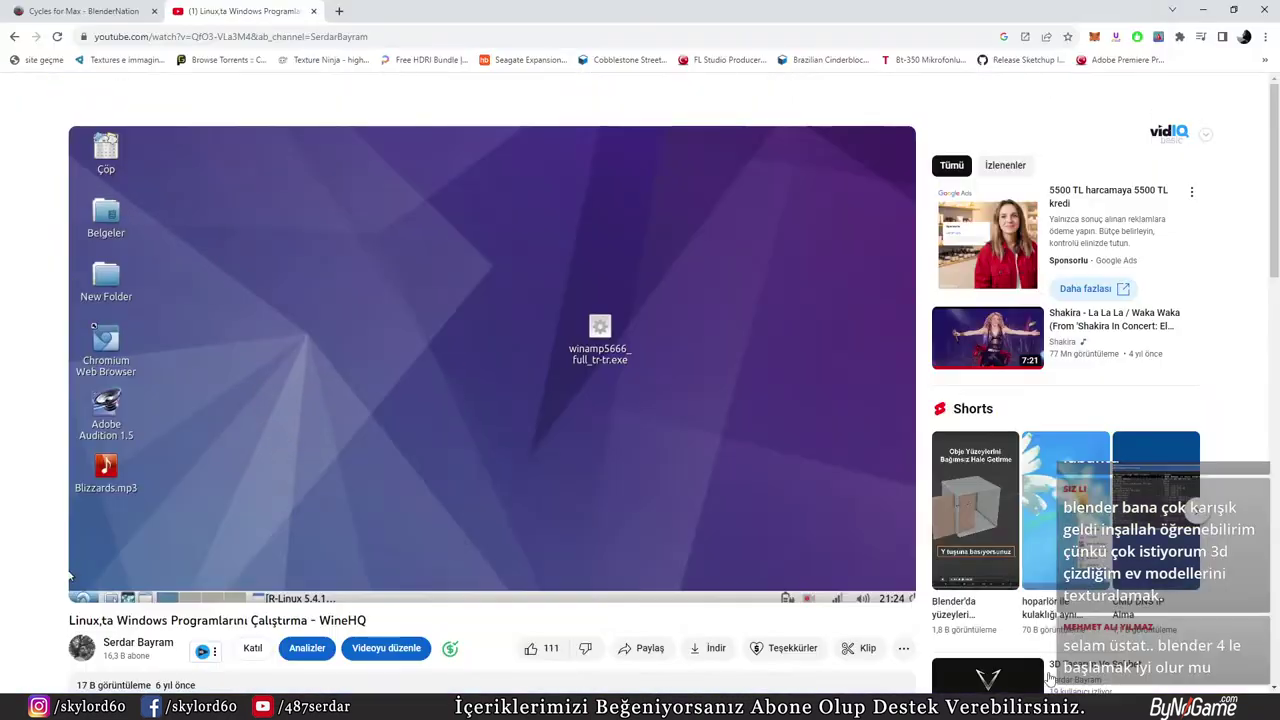
# Expand the video description and jump playback ahead to about 6:02
pyautogui.scroll(-2, 211, 533)
pyautogui.click(211, 518)
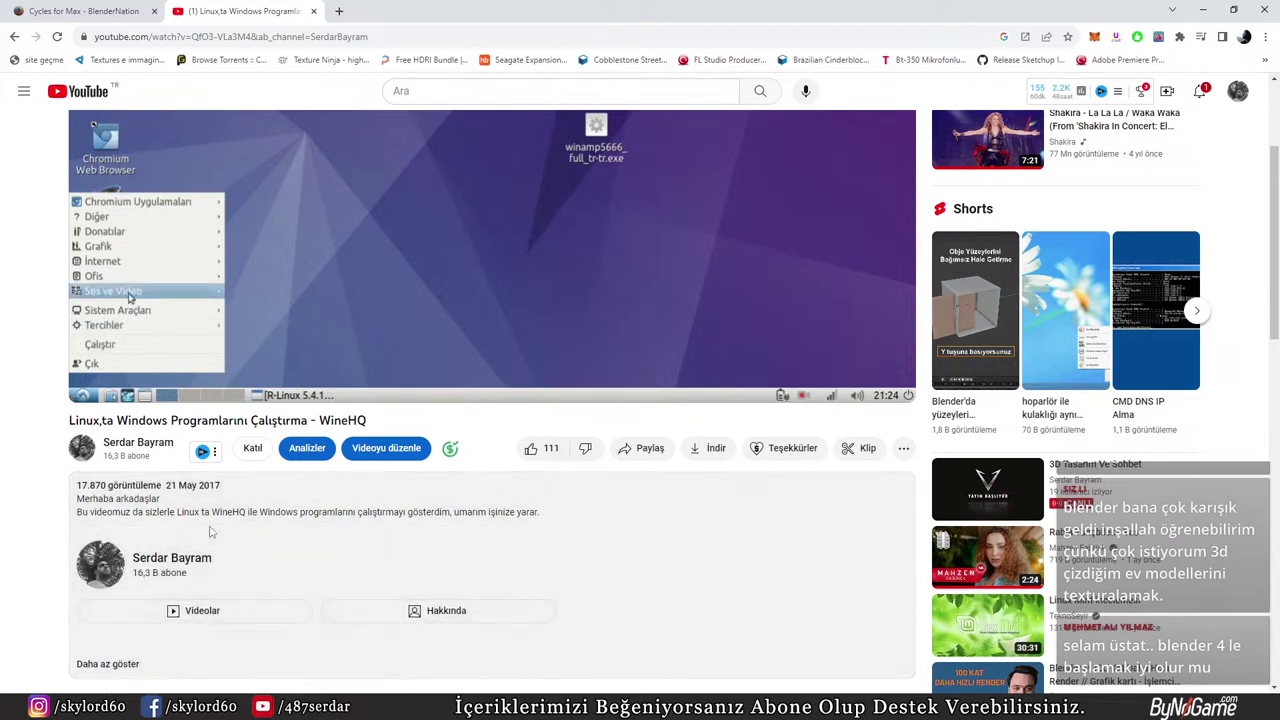
pyautogui.scroll(2, 211, 518)
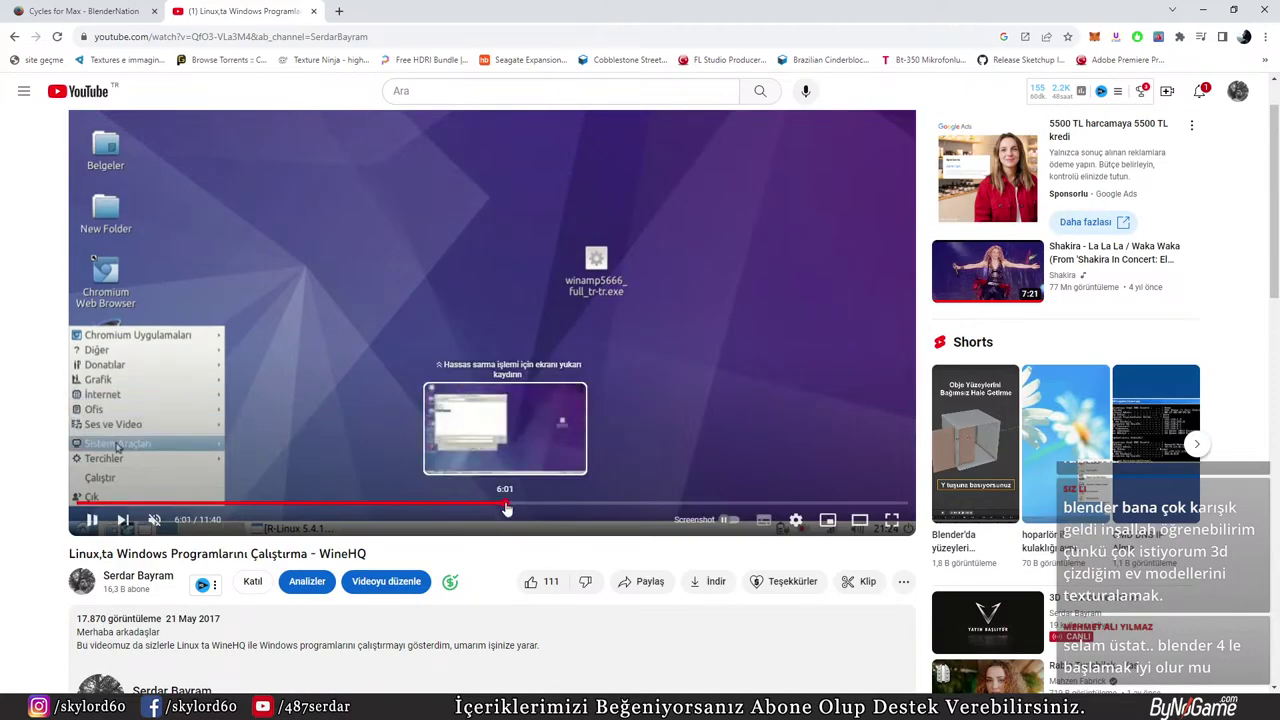
pyautogui.click(506, 508)
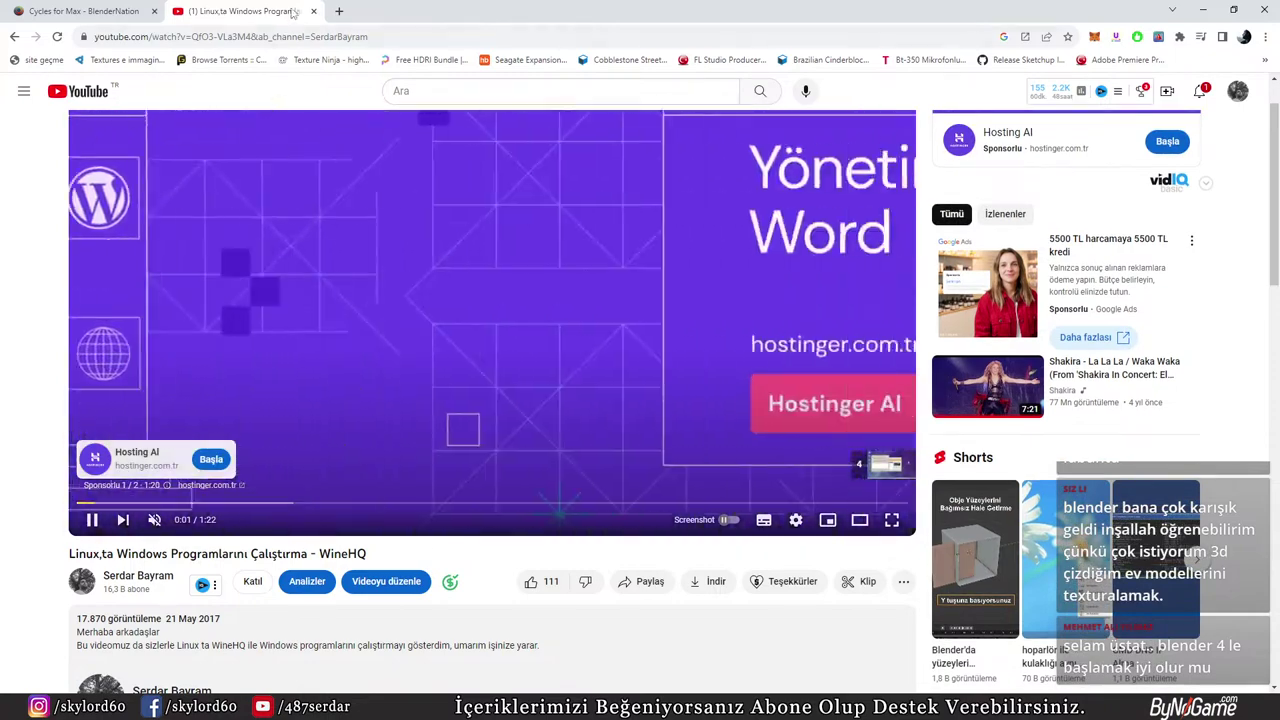
# Close the YouTube tab and minimise Chrome to reveal Blender's sculpted Quad Sphere
pyautogui.middleClick(287, 10)
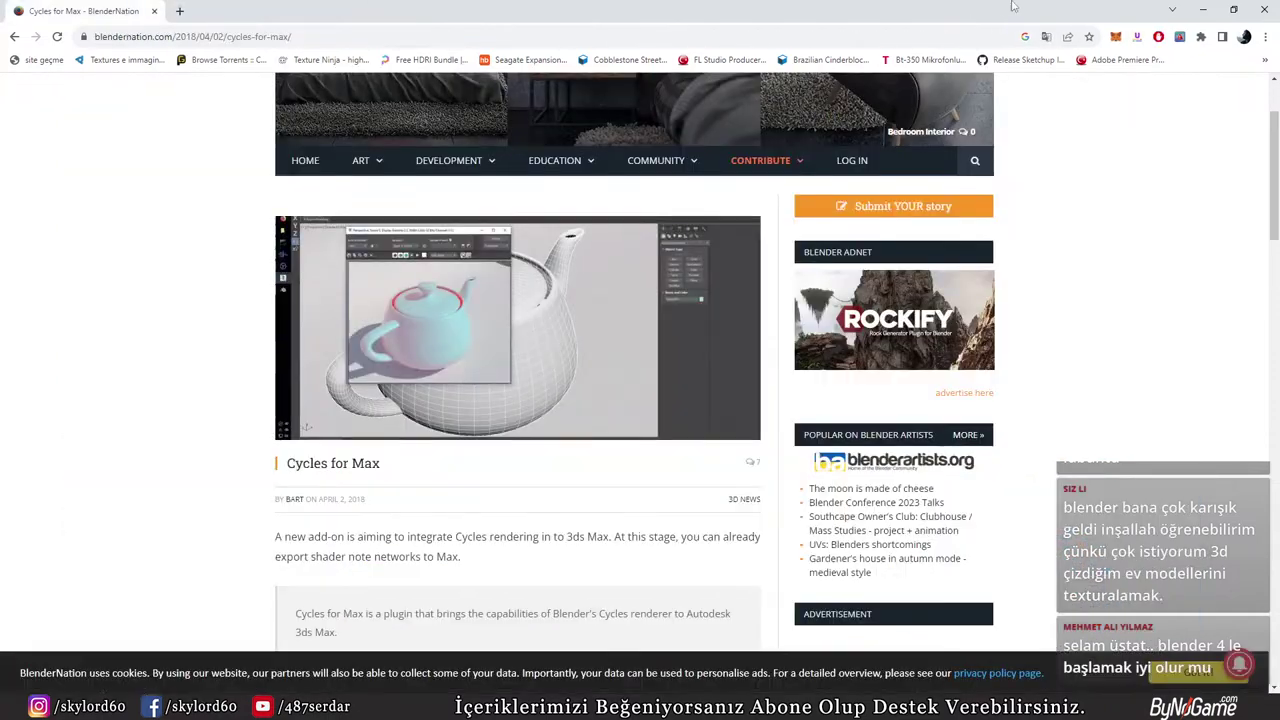
pyautogui.click(1203, 9)
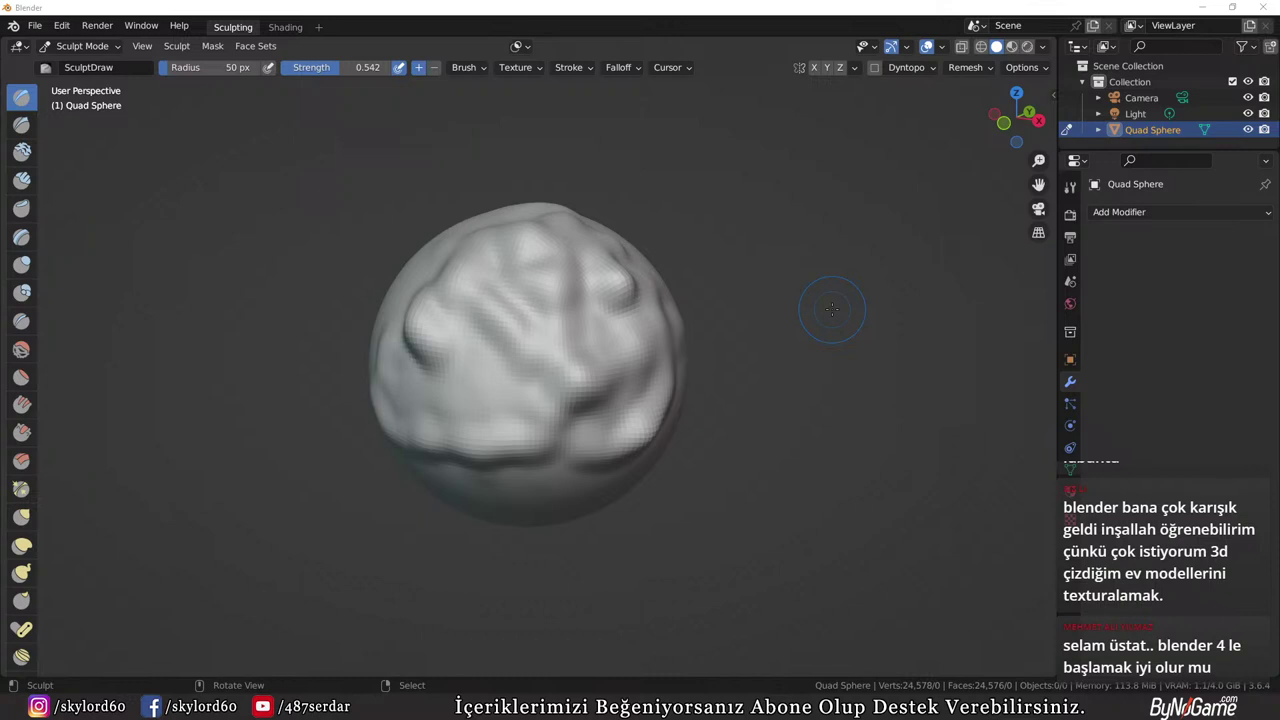
# Quit Blender without saving and run blender.exe from the desktop's blender-4.1 folder
pyautogui.click(1264, 7)
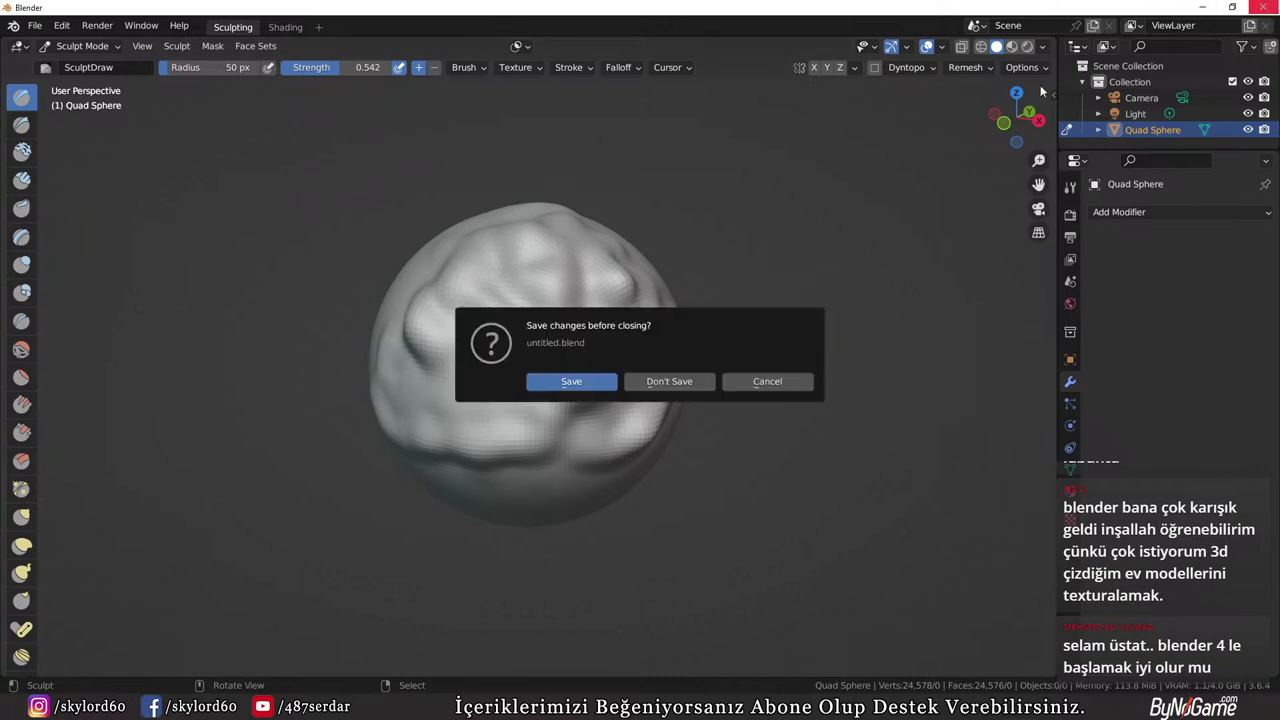
pyautogui.click(668, 381)
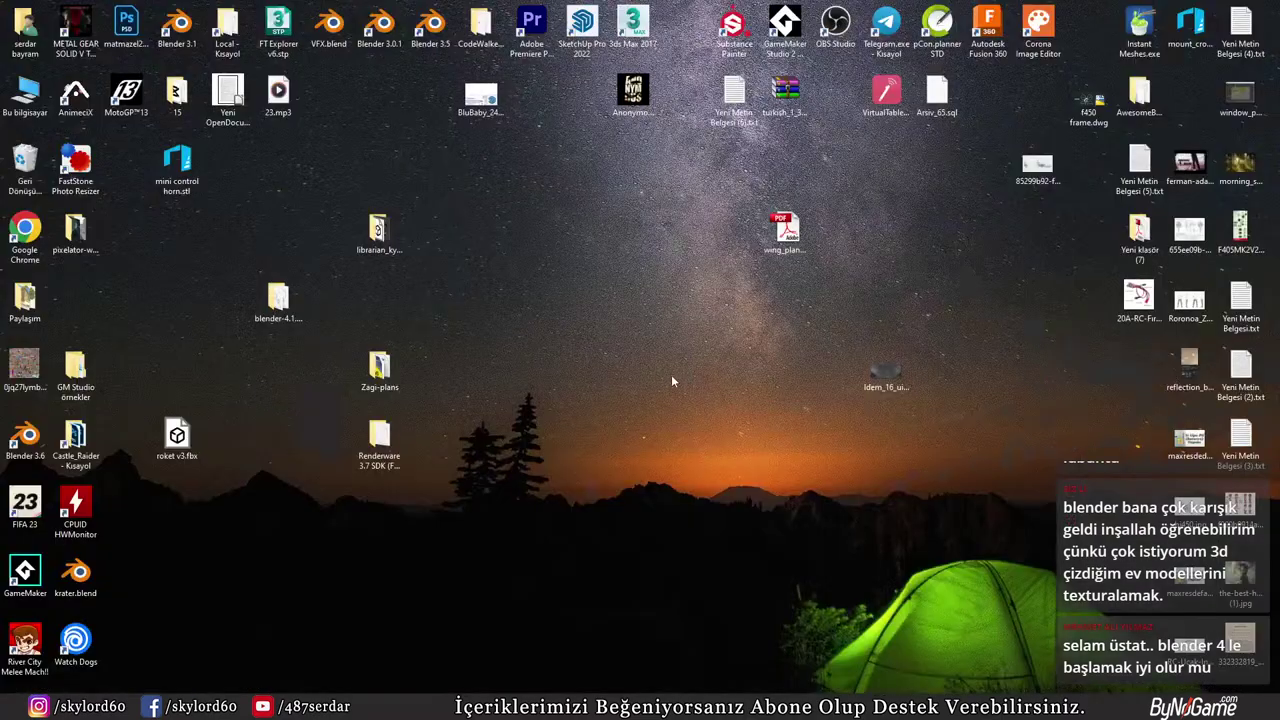
pyautogui.doubleClick(276, 296)
pyautogui.doubleClick(166, 143)
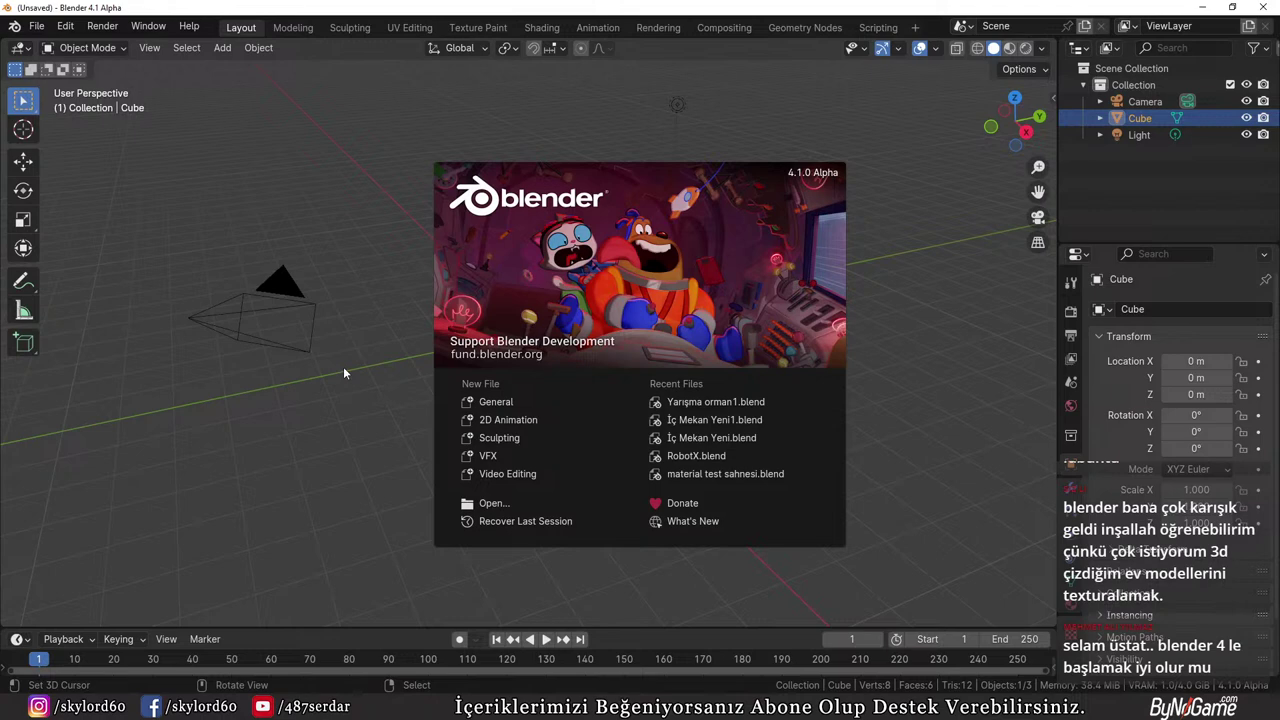
# Dismiss the splash screen and browse the cube's Add Modifier list without adding one
pyautogui.click(343, 370)
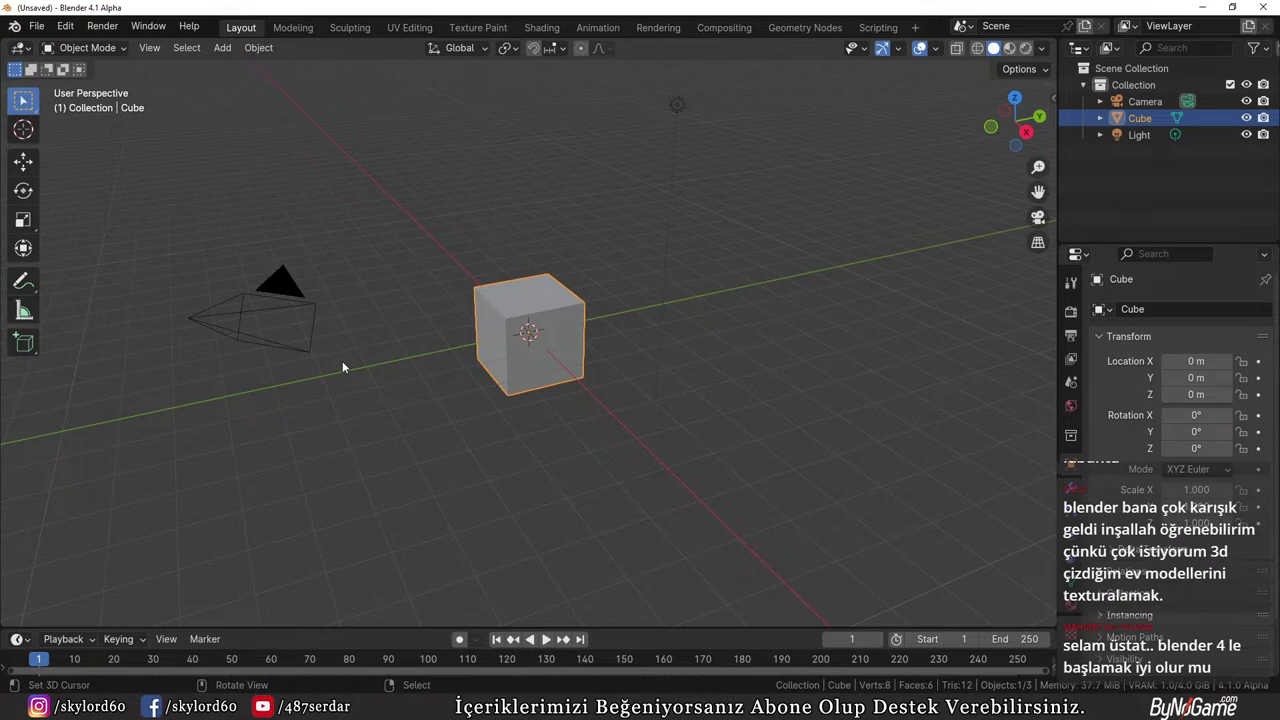
pyautogui.click(1071, 487)
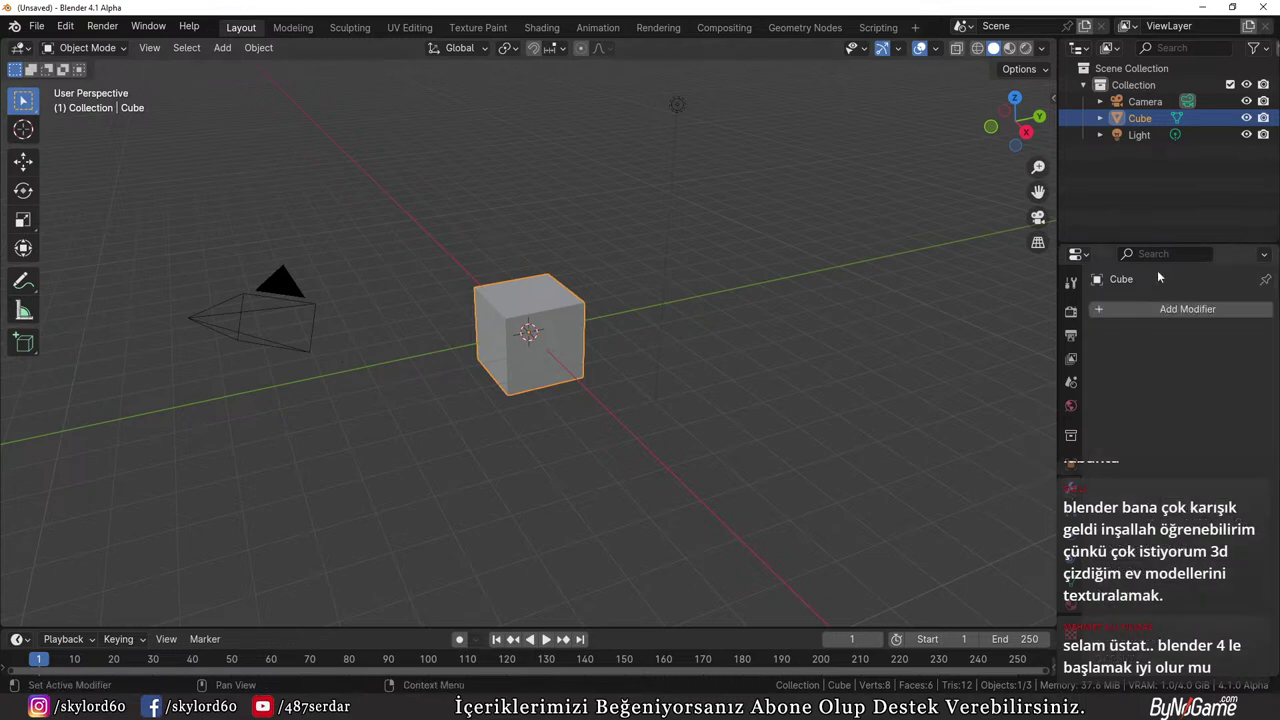
pyautogui.click(1160, 309)
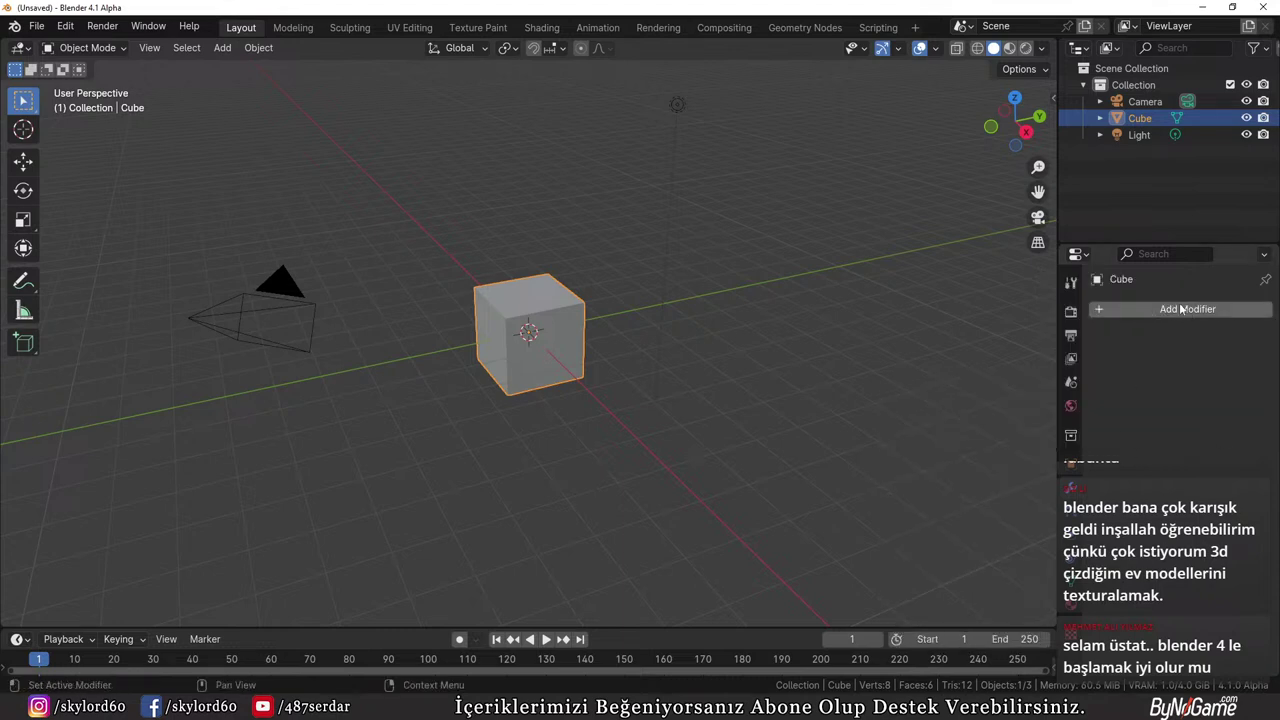
pyautogui.click(1150, 311)
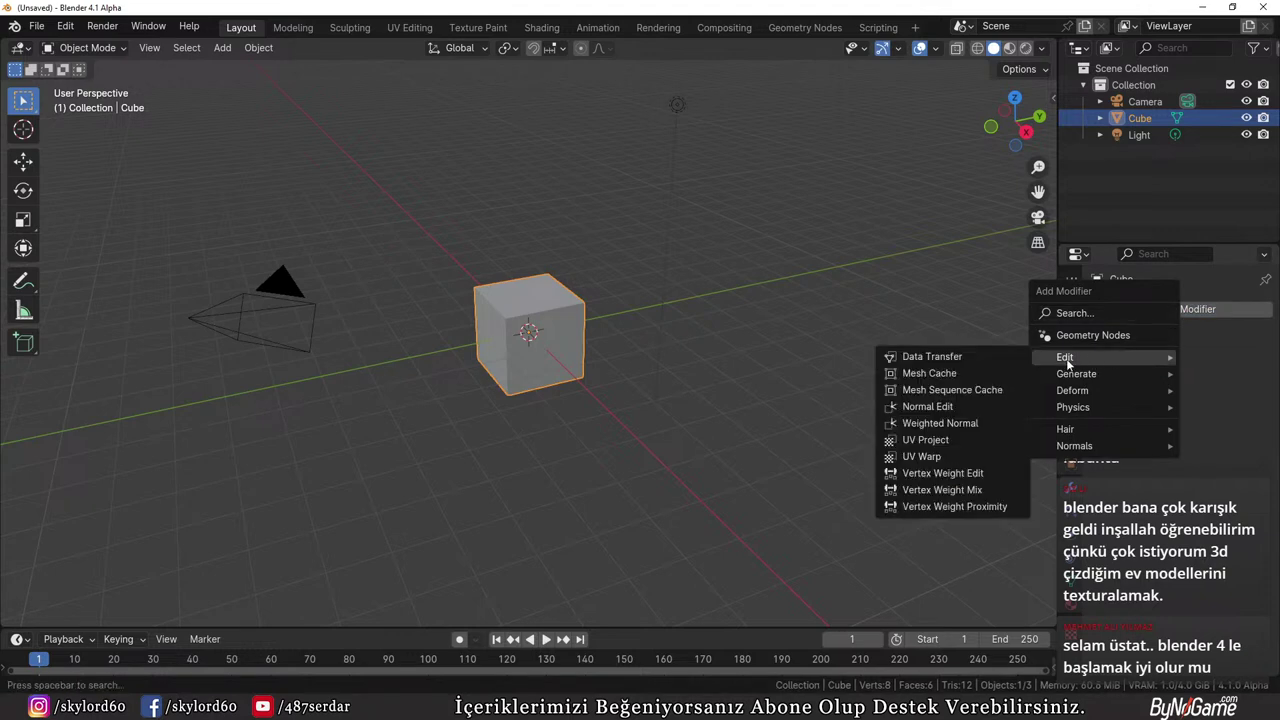
pyautogui.moveTo(1071, 378)
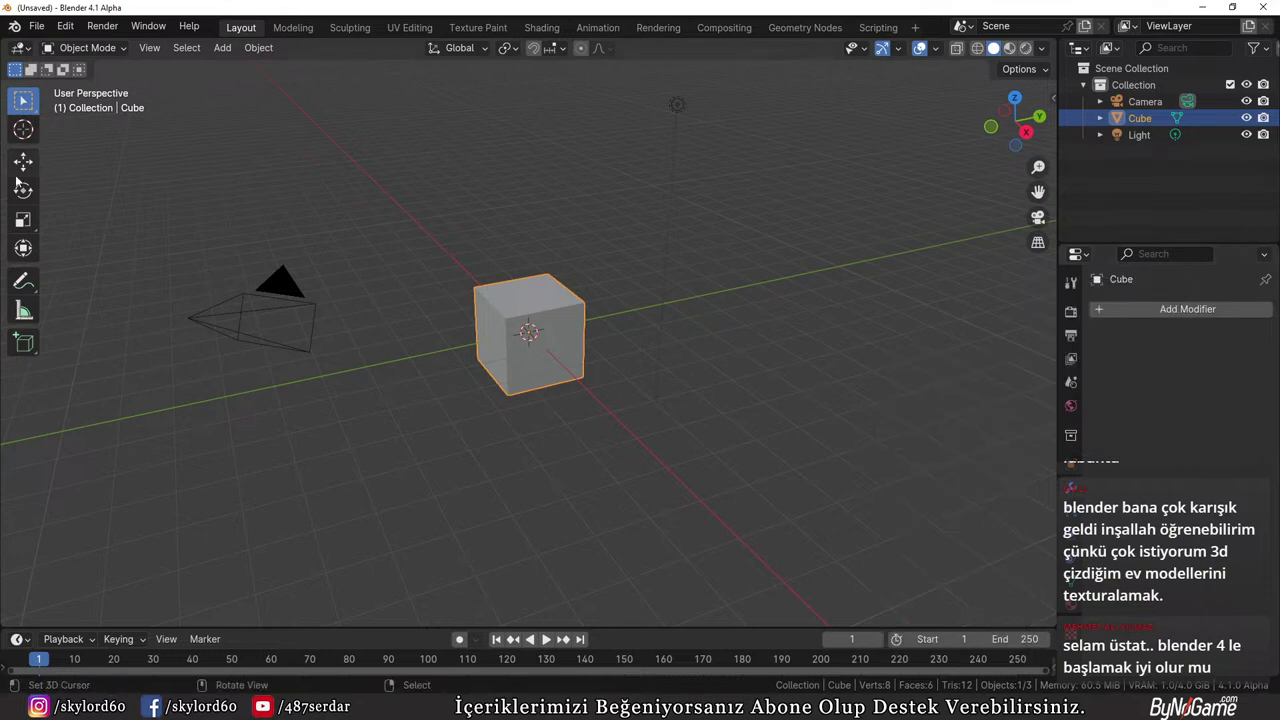
pyautogui.click(496, 317)
# Clip the view with Alt+B to a box region around the cube
pyautogui.moveTo(407, 200); pyautogui.dragTo(578, 370)
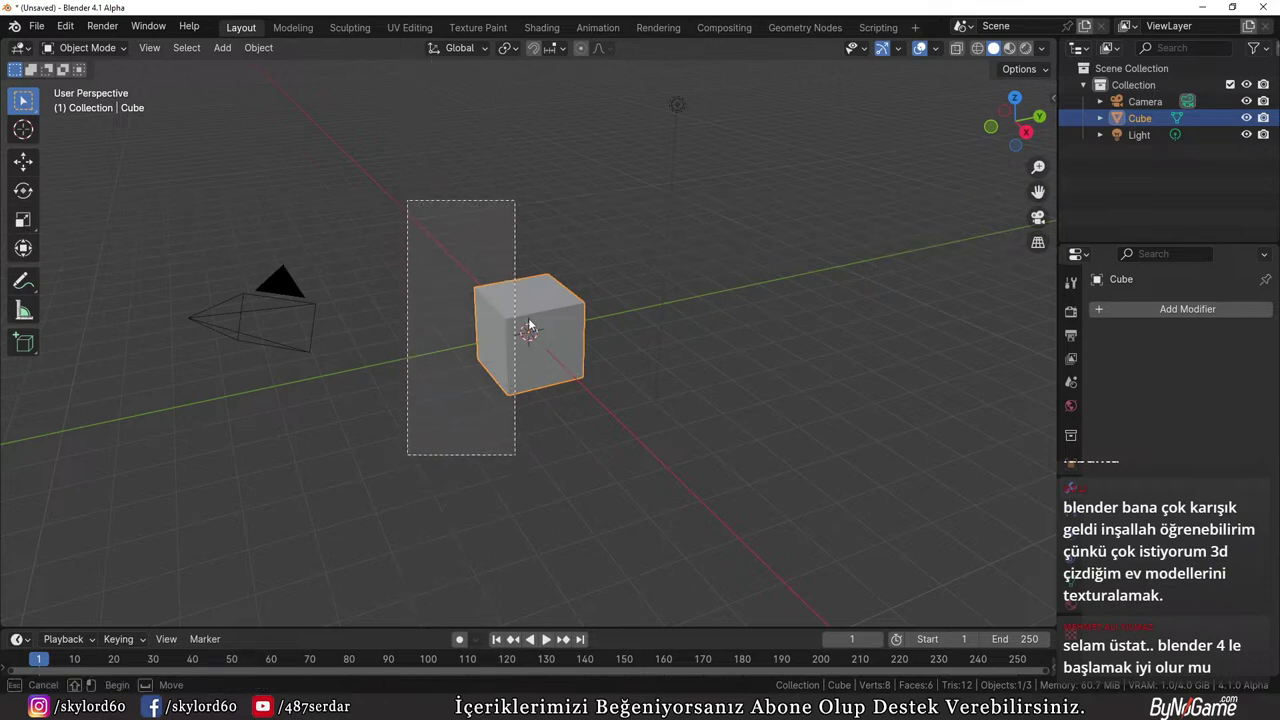
pyautogui.moveTo(529, 326); pyautogui.dragTo(529, 325)
pyautogui.moveTo(529, 325); pyautogui.dragTo(445, 347, button='middle')
# Clear the clipping region and delete the default cube
pyautogui.scroll(-2, 445, 347)
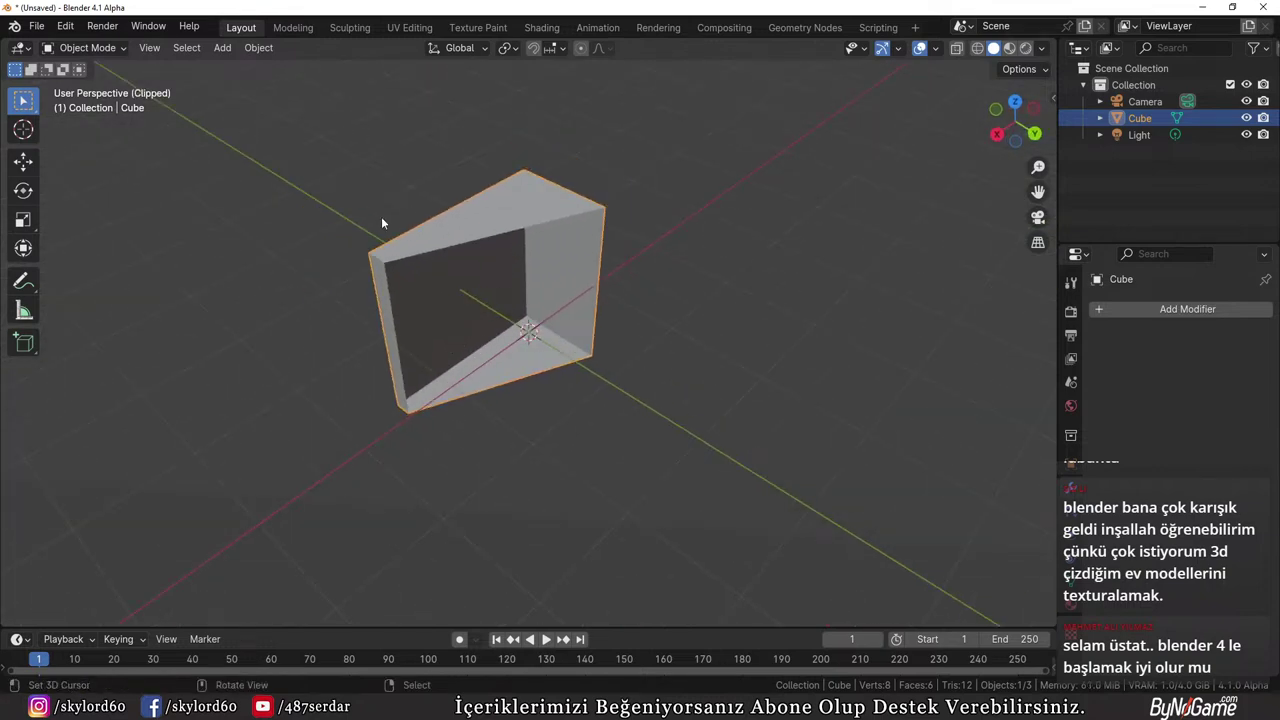
pyautogui.hotkey('alt', 'b')
pyautogui.moveTo(443, 312); pyautogui.dragTo(510, 306, button='middle')
pyautogui.press('x')
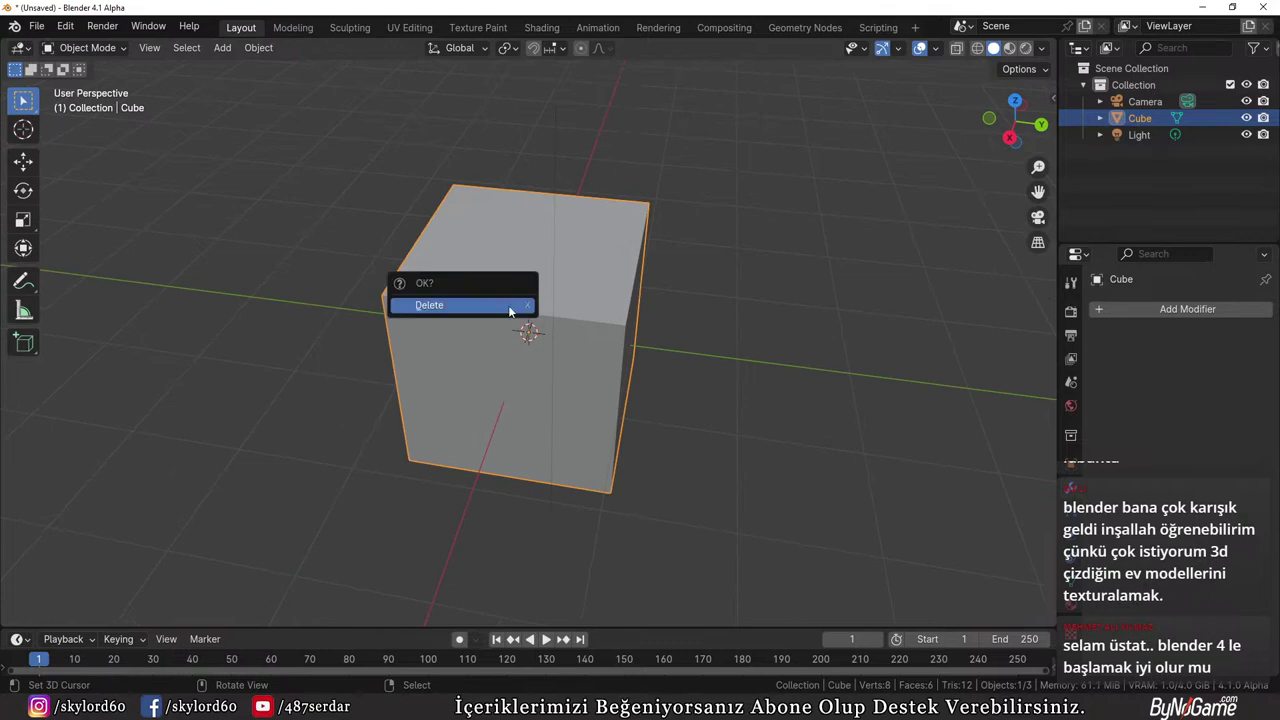
pyautogui.click(508, 305)
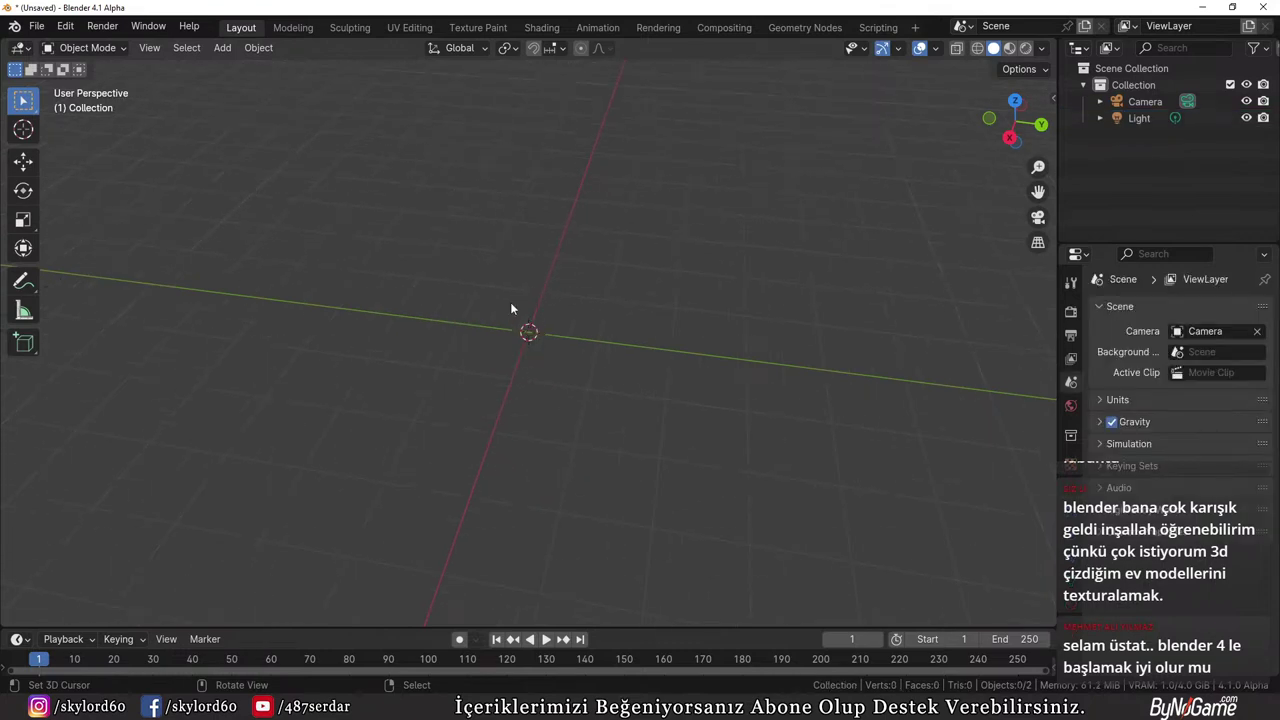
# Add a mesh Plane at the origin
pyautogui.hotkey('shift', 'a')
pyautogui.press('Escape')
pyautogui.hotkey('shift', 'a')
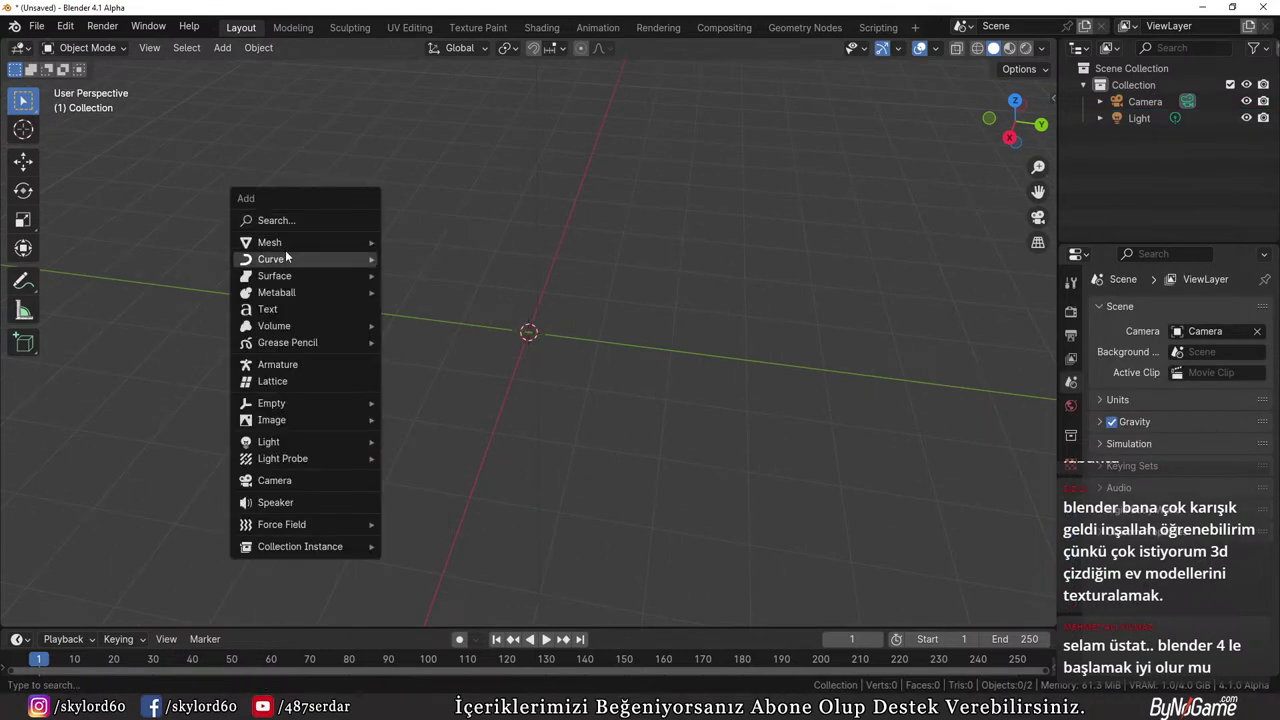
pyautogui.moveTo(300, 242)
pyautogui.click(420, 241)
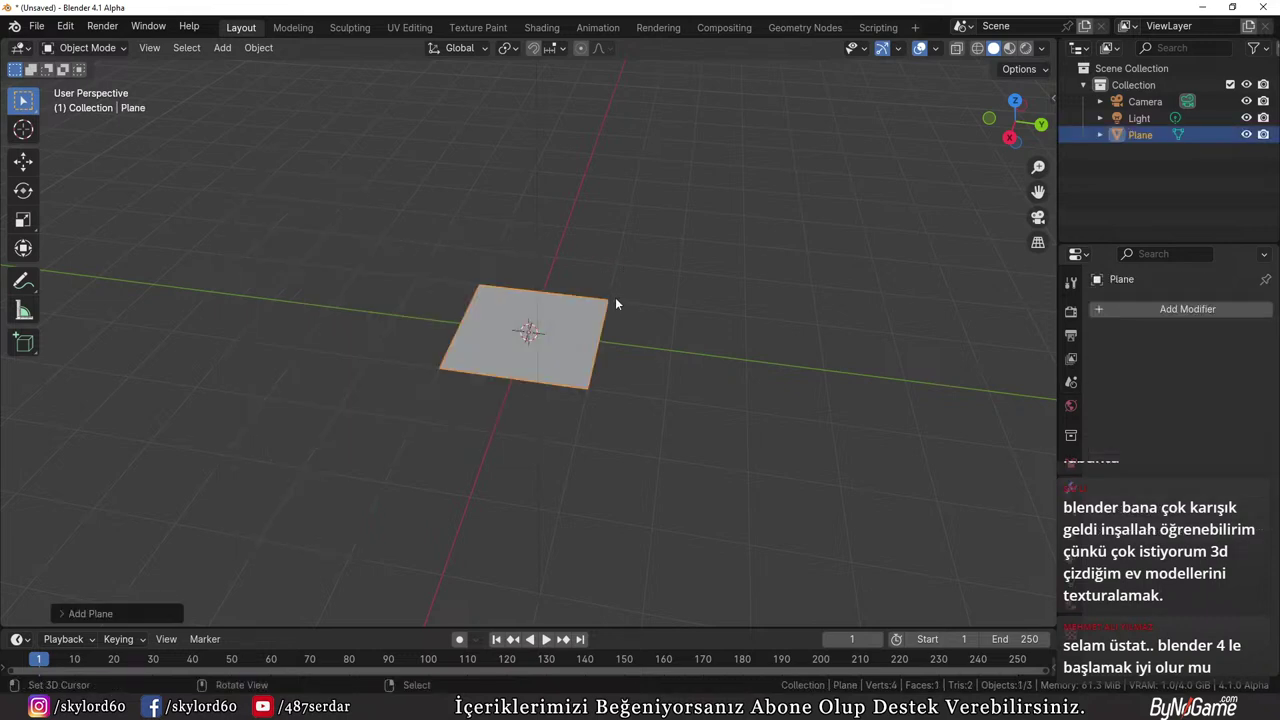
# In Edit Mode, scale the plane by 3, deselect it and switch to face select
pyautogui.press('Tab')
pyautogui.press('s')
pyautogui.press('3')
pyautogui.press('Return')
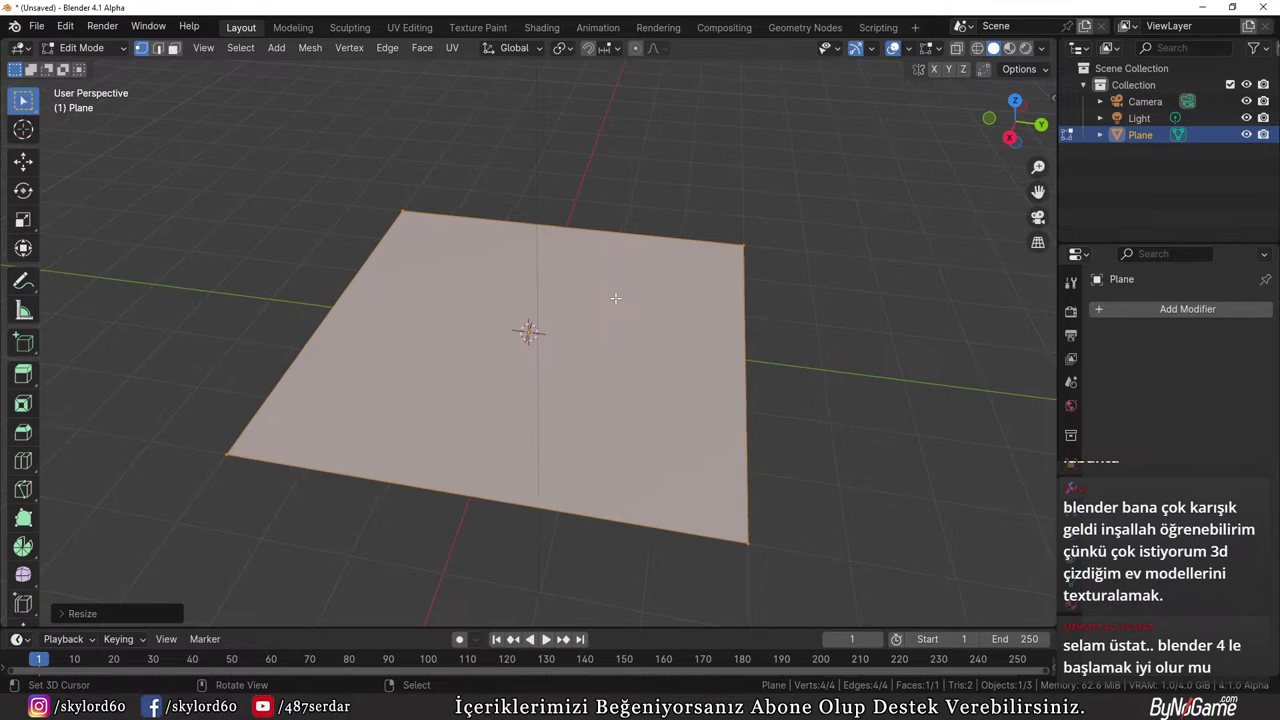
pyautogui.scroll(-4, 615, 300)
pyautogui.click(617, 303)
pyautogui.press('3')
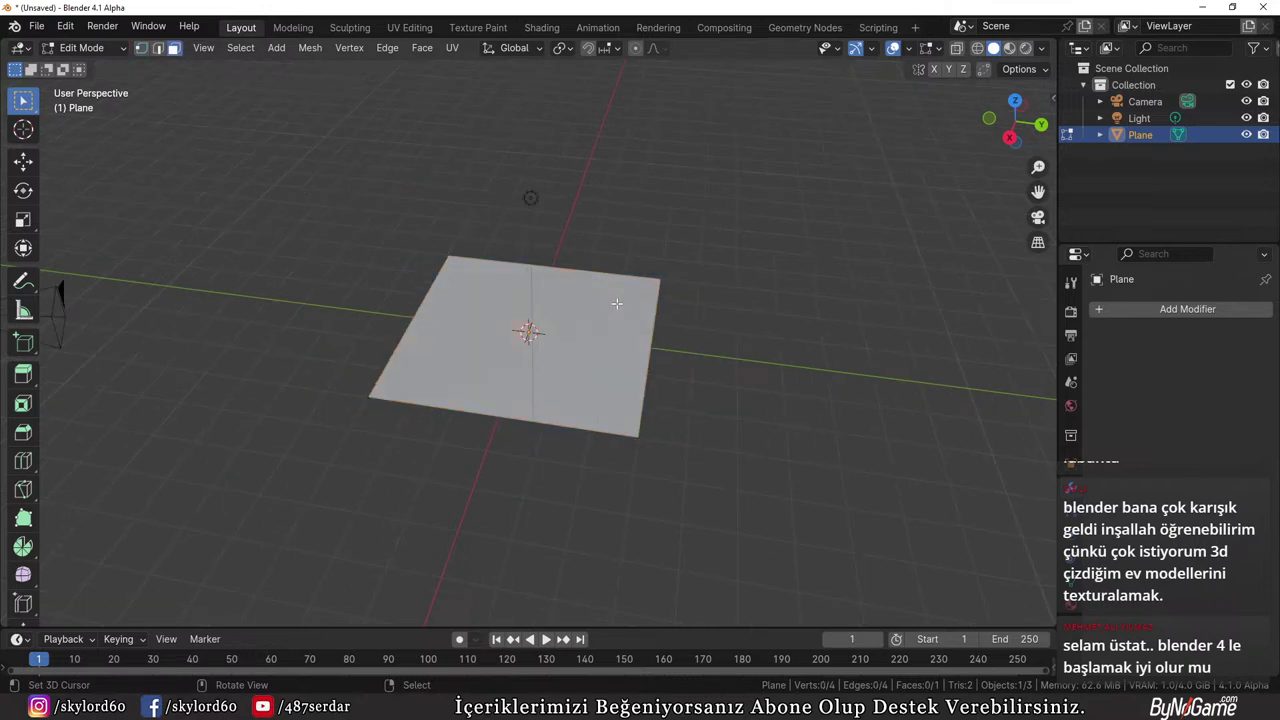
pyautogui.click(617, 303)
pyautogui.press('2')
pyautogui.scroll(3, 617, 303)
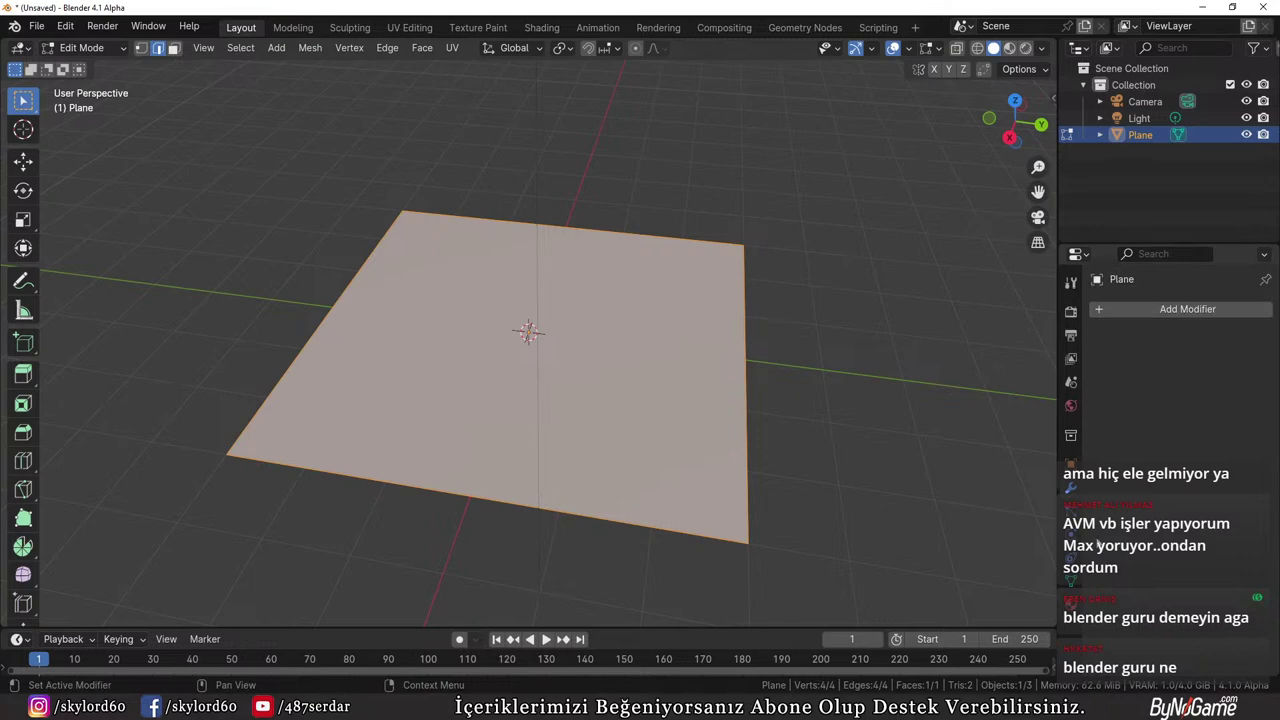
pyautogui.click(1168, 312)
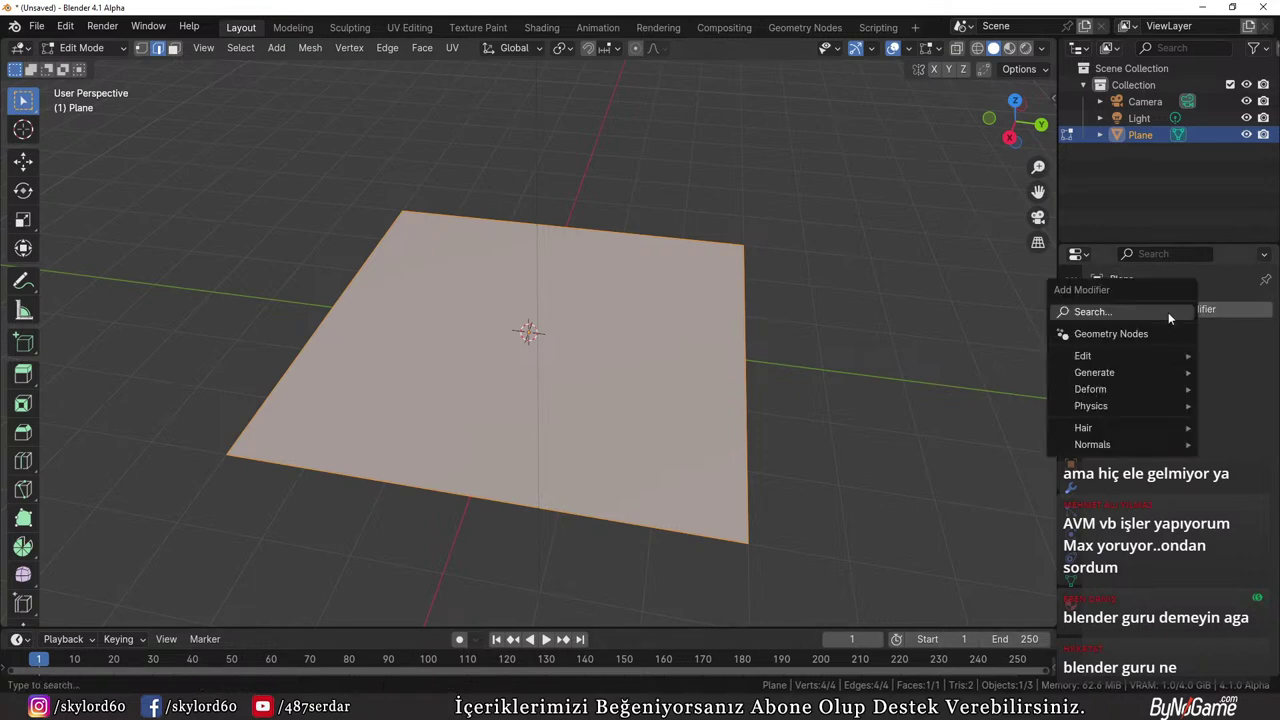
pyautogui.moveTo(1118, 356)
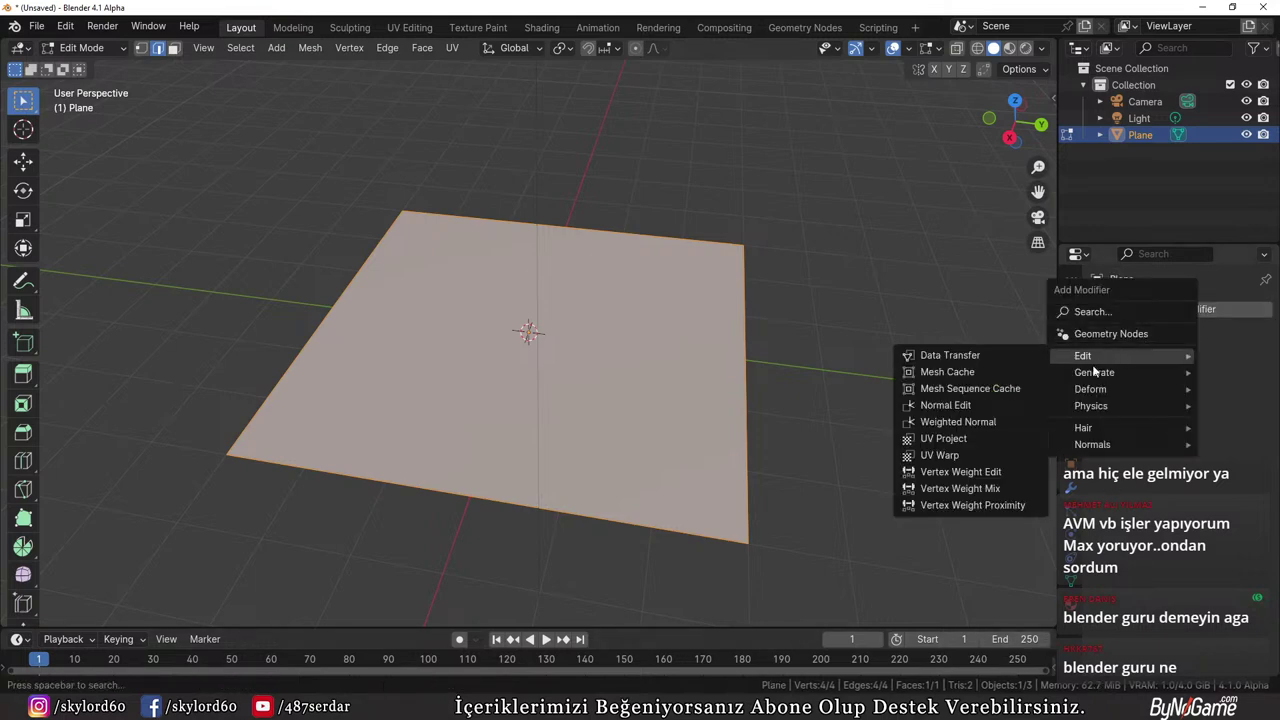
pyautogui.moveTo(1096, 374)
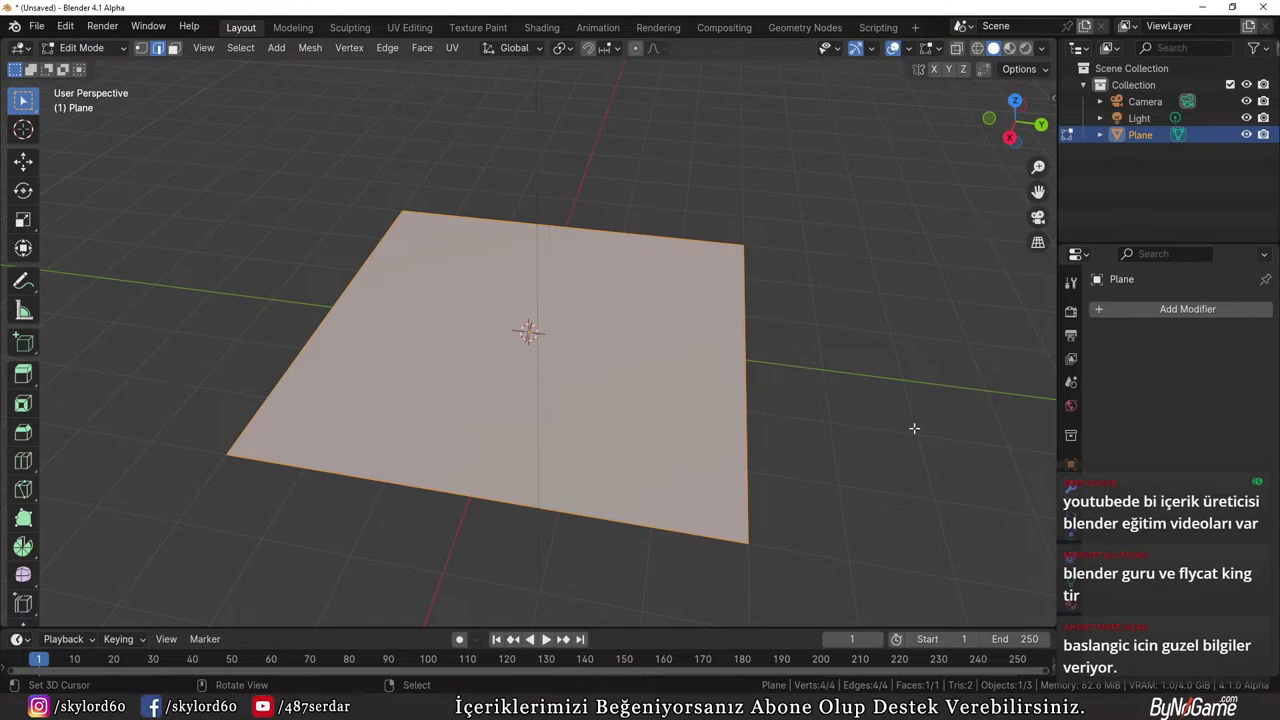
pyautogui.click(1241, 311)
# Cycle through the viewport shading modes with the Z pie, ending in Solid
pyautogui.press('z')
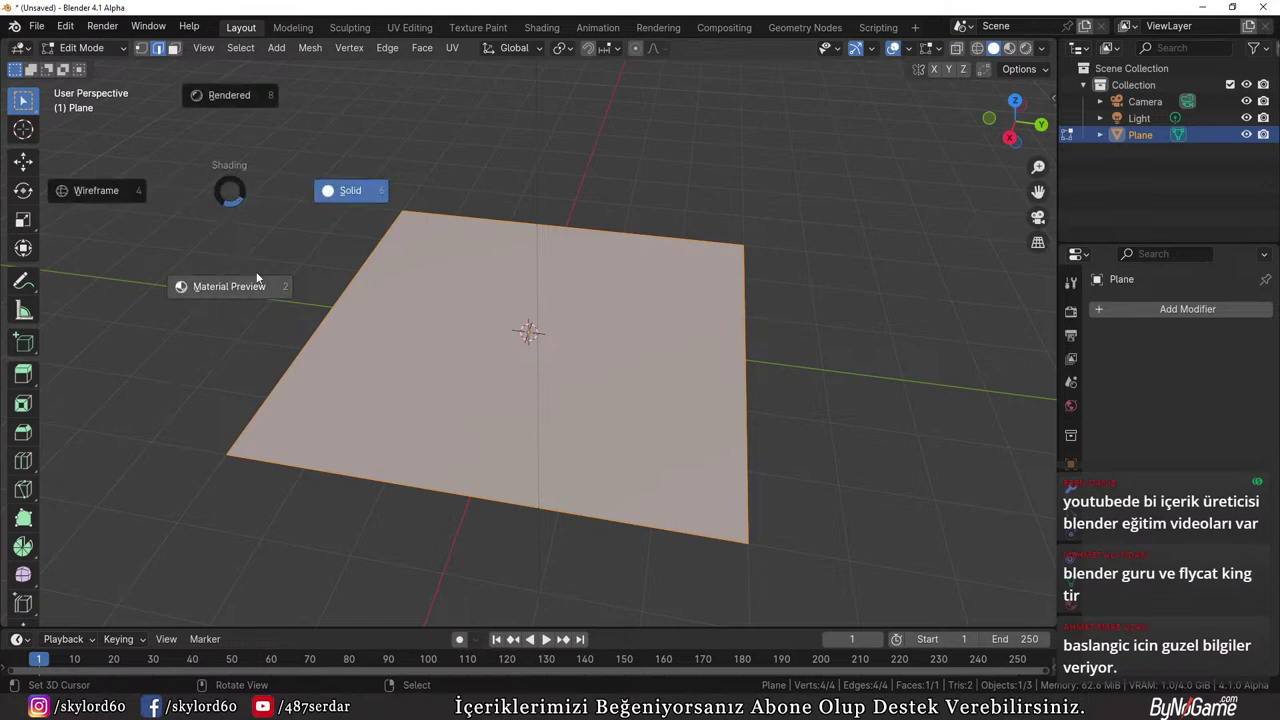
pyautogui.press('z')
pyautogui.click(640, 405)
pyautogui.press('z')
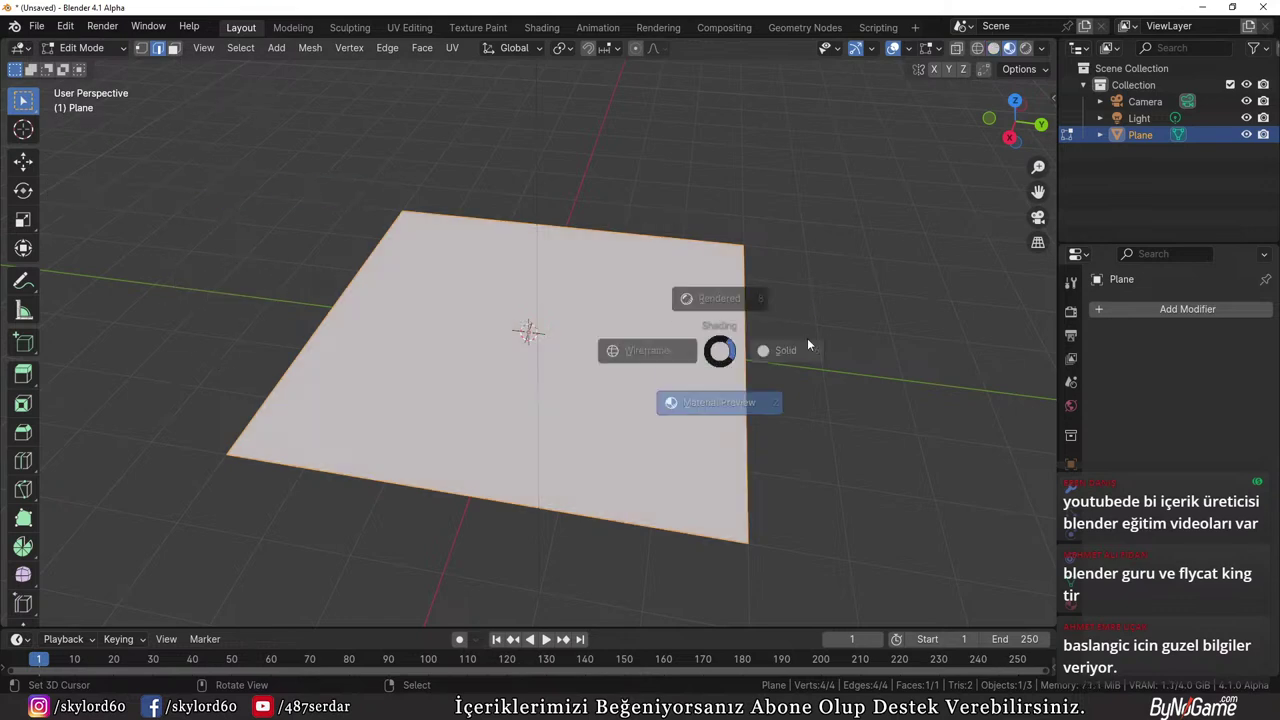
pyautogui.click(807, 345)
pyautogui.press('z')
pyautogui.click(526, 374)
pyautogui.press('z')
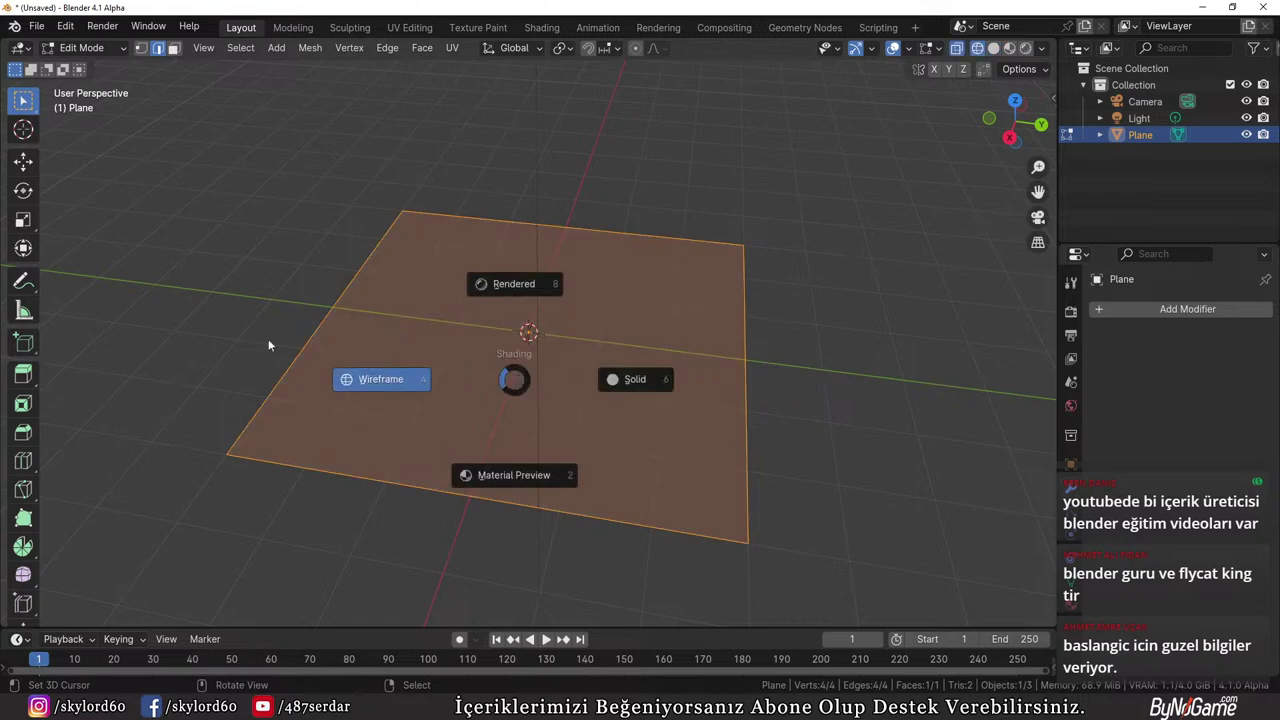
pyautogui.click(268, 345)
pyautogui.press('z')
pyautogui.click(643, 334)
pyautogui.press('z')
pyautogui.click(563, 169)
pyautogui.press('z')
pyautogui.click(528, 300)
pyautogui.press('z')
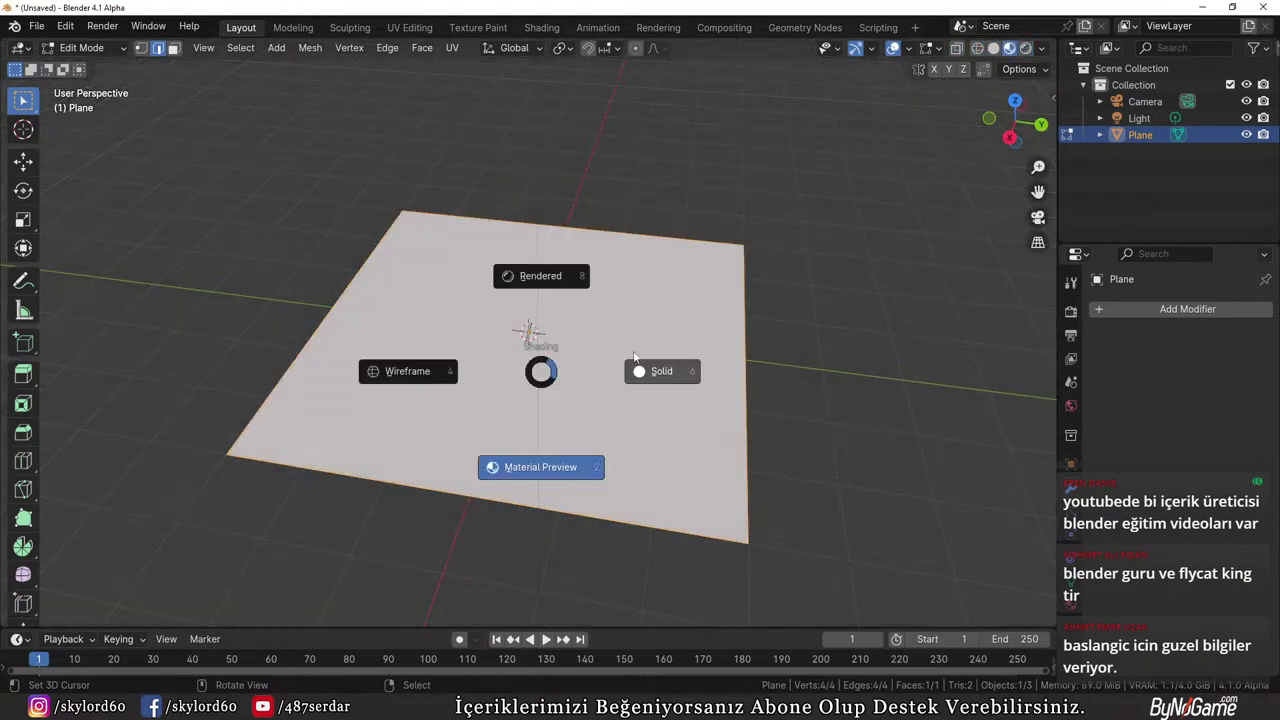
pyautogui.click(633, 356)
pyautogui.press('z')
pyautogui.click(491, 346)
pyautogui.press('z')
pyautogui.click(449, 346)
pyautogui.scroll(-3, 449, 346)
# Scale the plane up further
pyautogui.press('s')
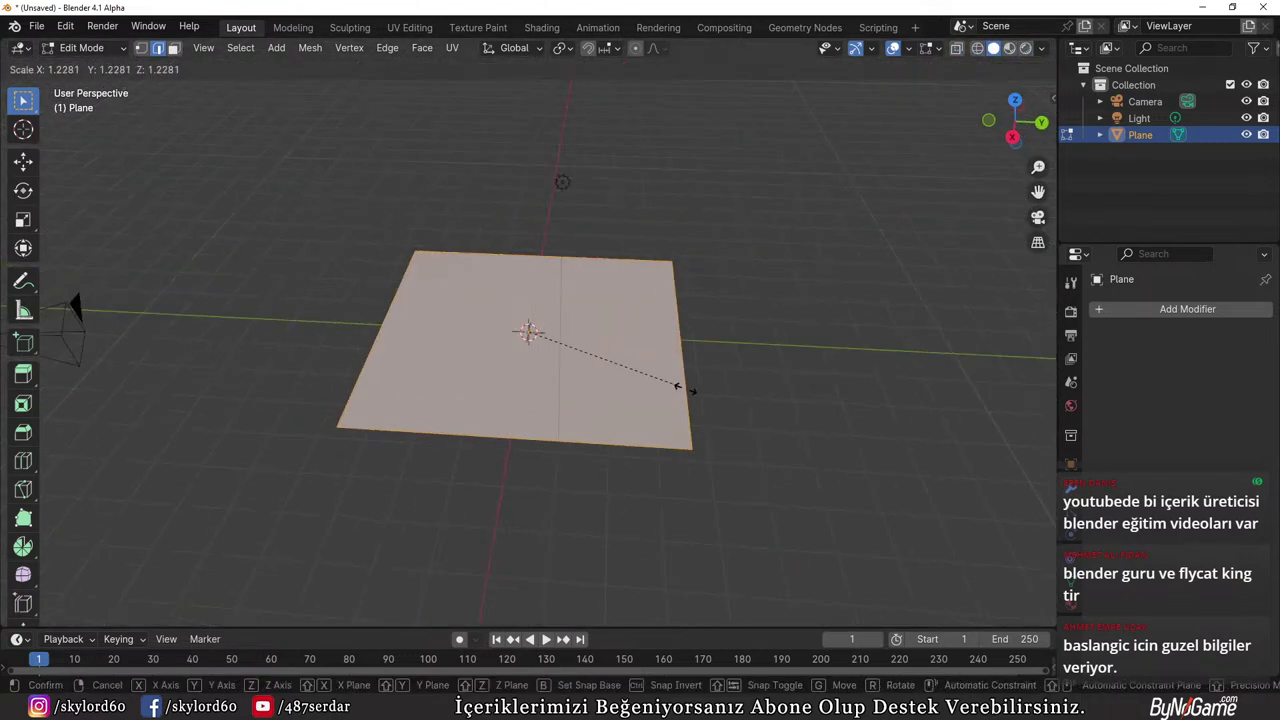
pyautogui.click(690, 392)
pyautogui.moveTo(690, 392); pyautogui.dragTo(640, 208, button='middle')
# Back in Object Mode, delete the light so only Camera and Plane remain
pyautogui.press('Tab')
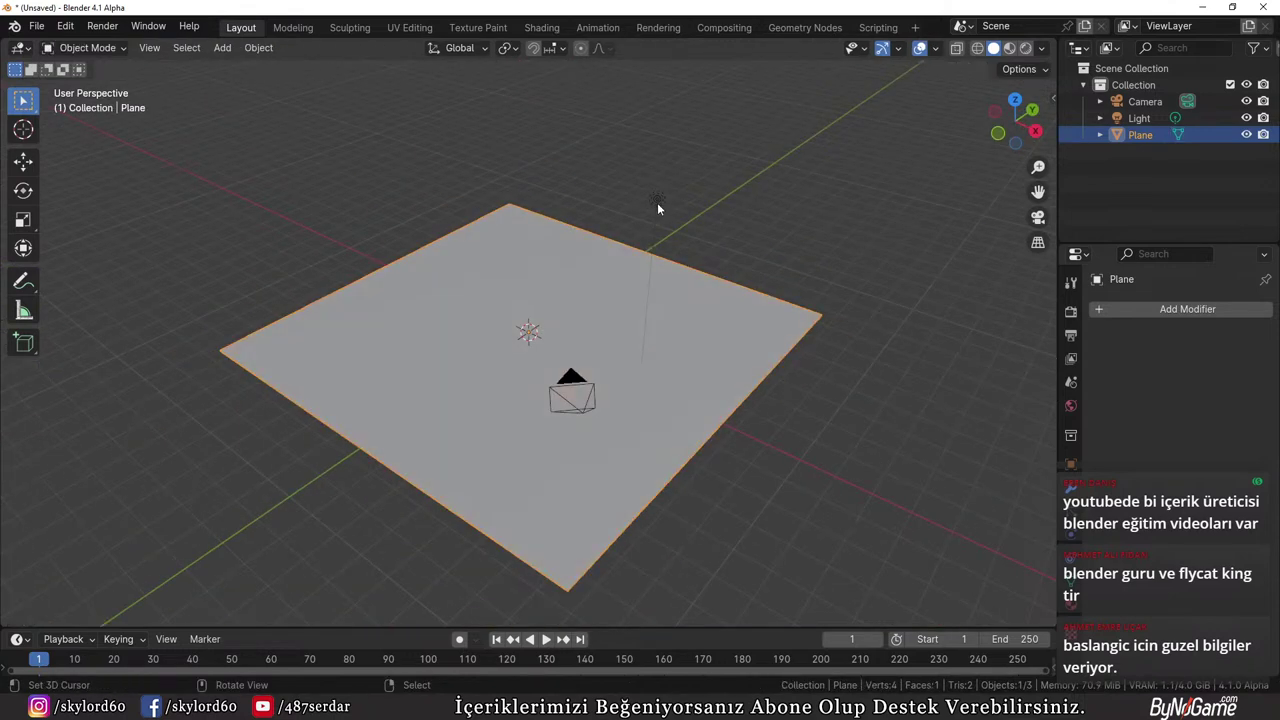
pyautogui.click(657, 200)
pyautogui.press('x')
pyautogui.click(723, 305)
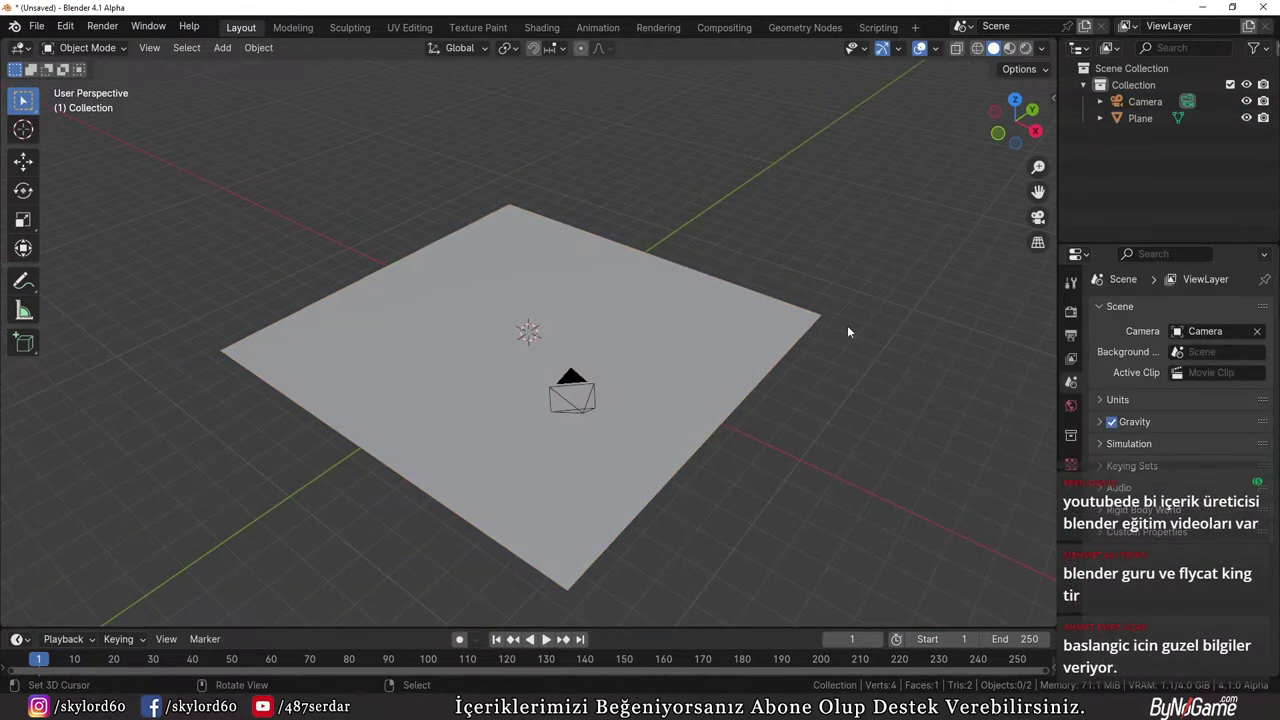
pyautogui.click(1071, 407)
# Set the World colour to an Environment Texture and browse for its image
pyautogui.click(1176, 420)
pyautogui.click(1178, 424)
pyautogui.click(1236, 440)
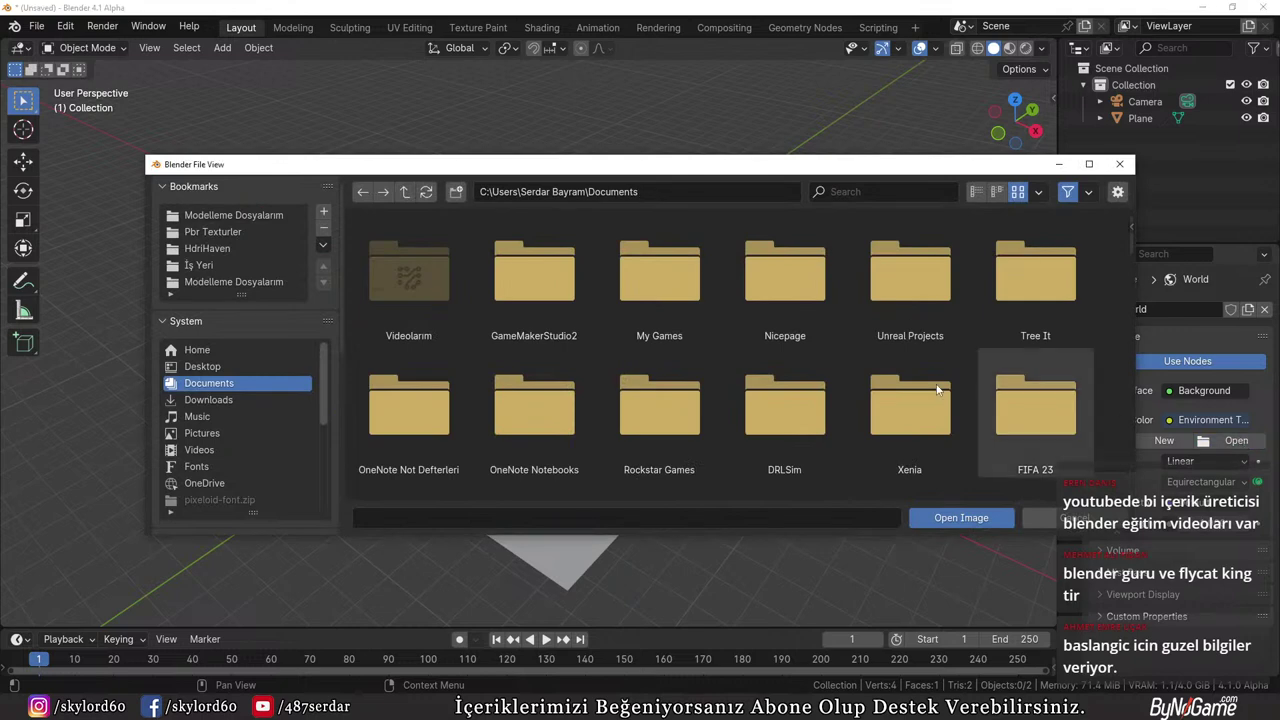
pyautogui.scroll(-1, 600, 400)
pyautogui.scroll(-3, 226, 388)
# Load clarens_midday_4k.exr from Modelleme Dosyalarım's Hdr 3 folder as the environment image
pyautogui.scroll(-1, 224, 367)
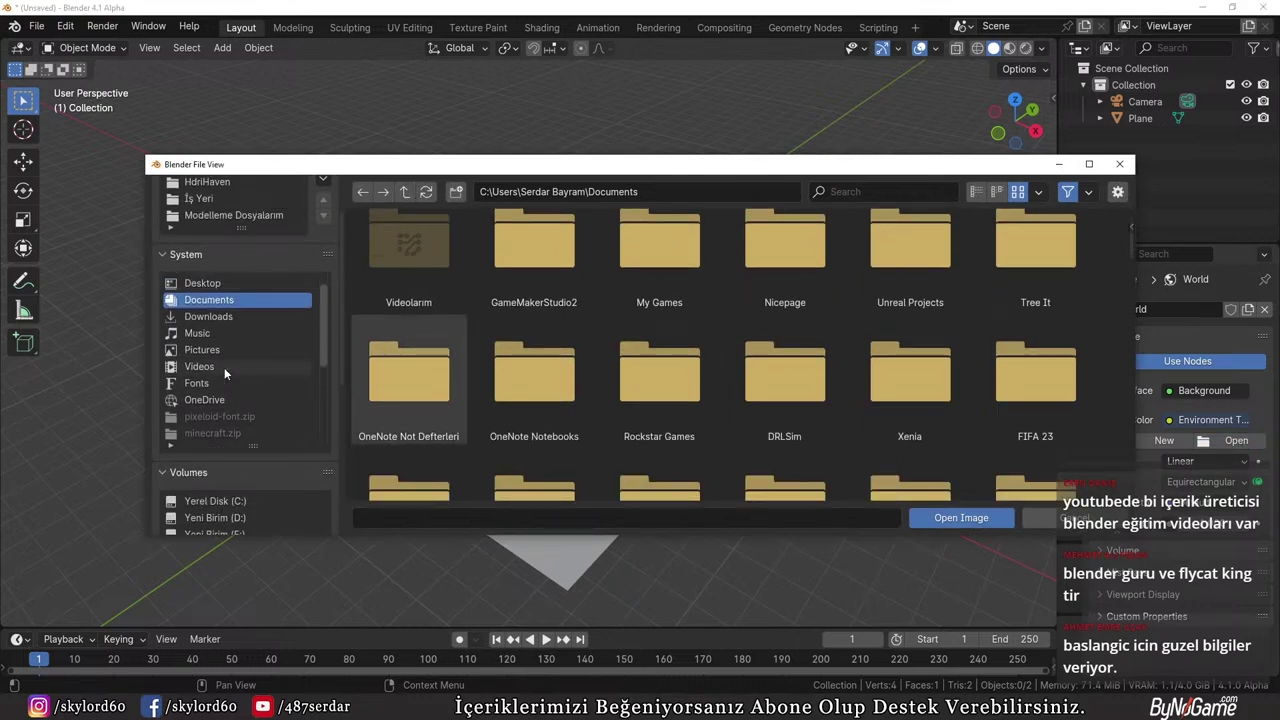
pyautogui.scroll(1, 224, 367)
pyautogui.click(237, 215)
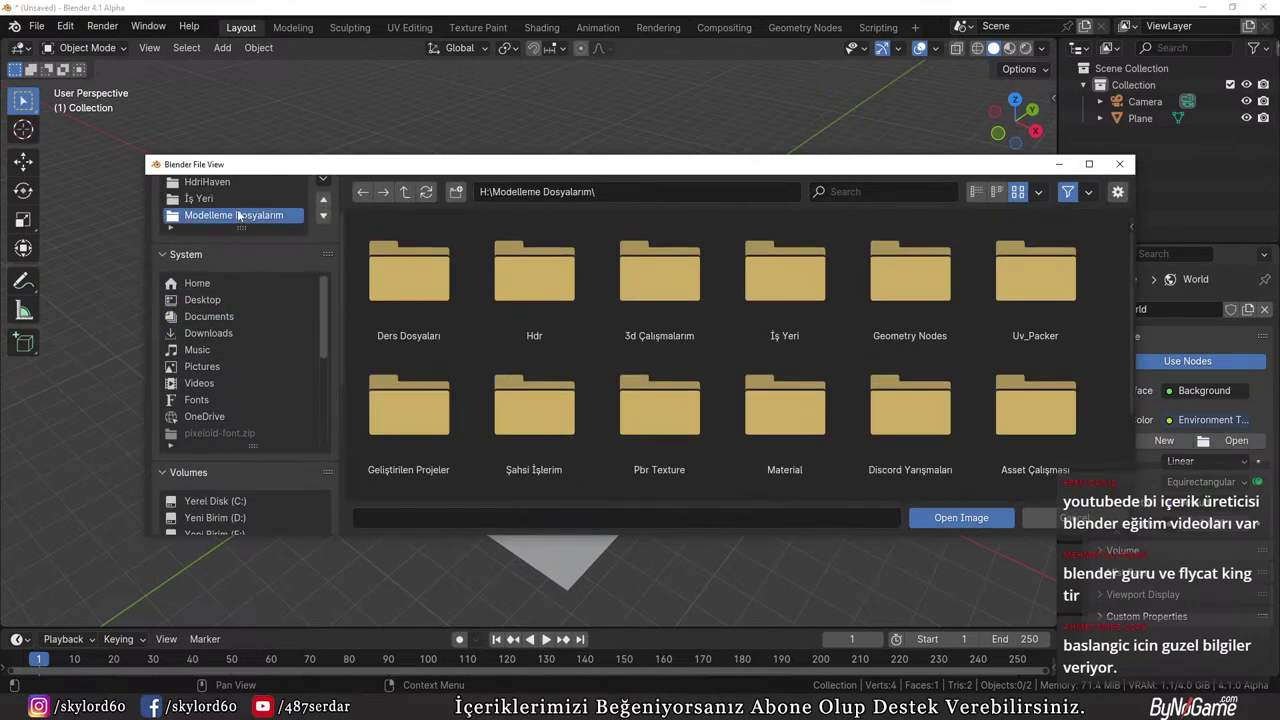
pyautogui.scroll(-3, 540, 380)
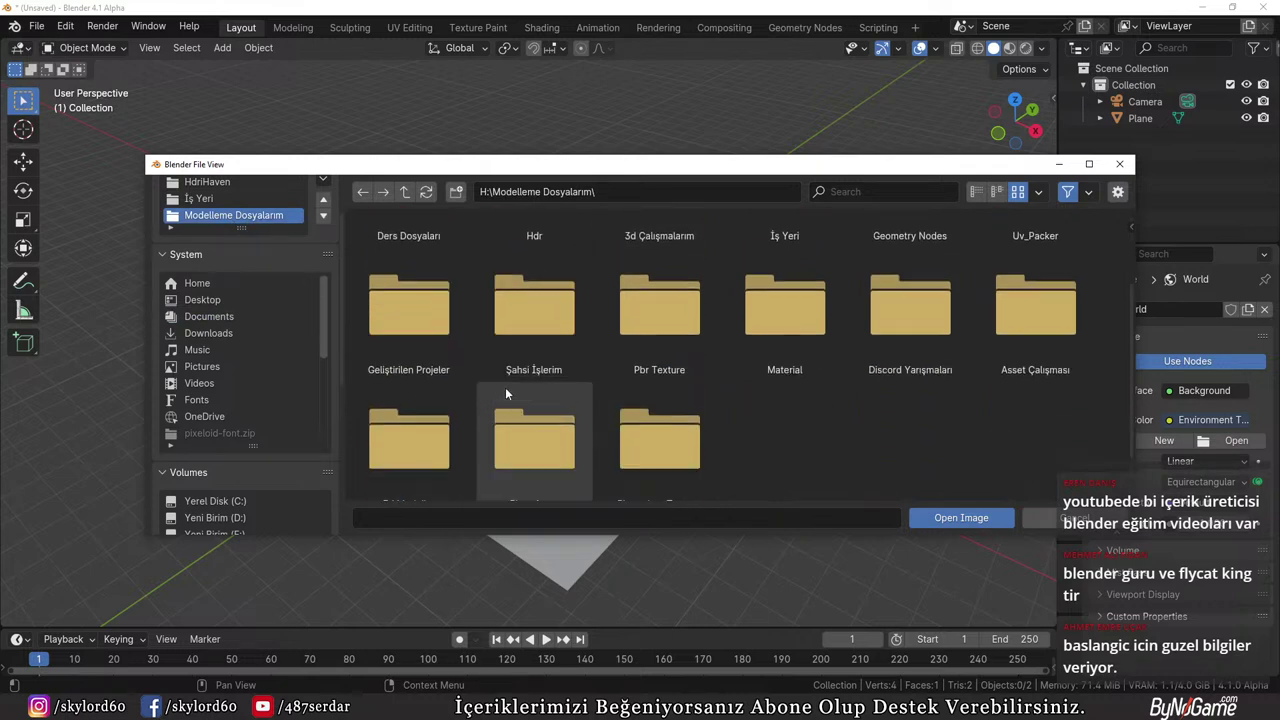
pyautogui.scroll(4, 655, 420)
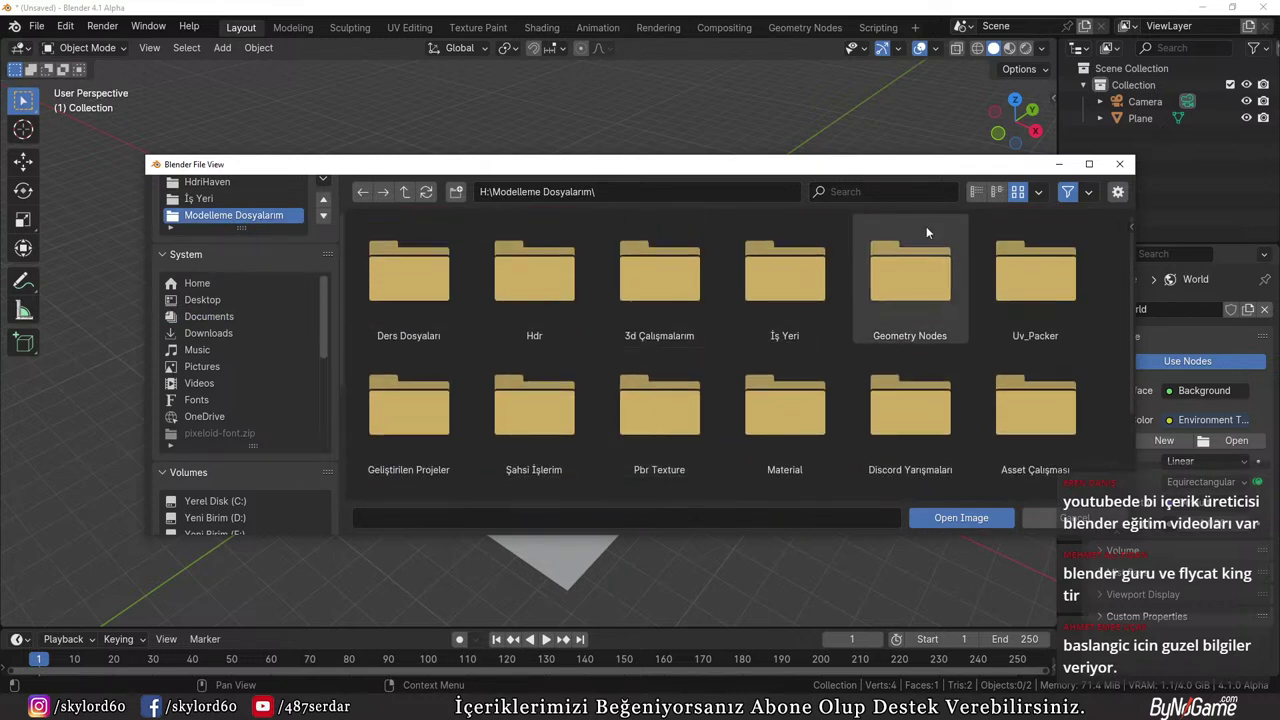
pyautogui.click(912, 192)
pyautogui.write('hdr')
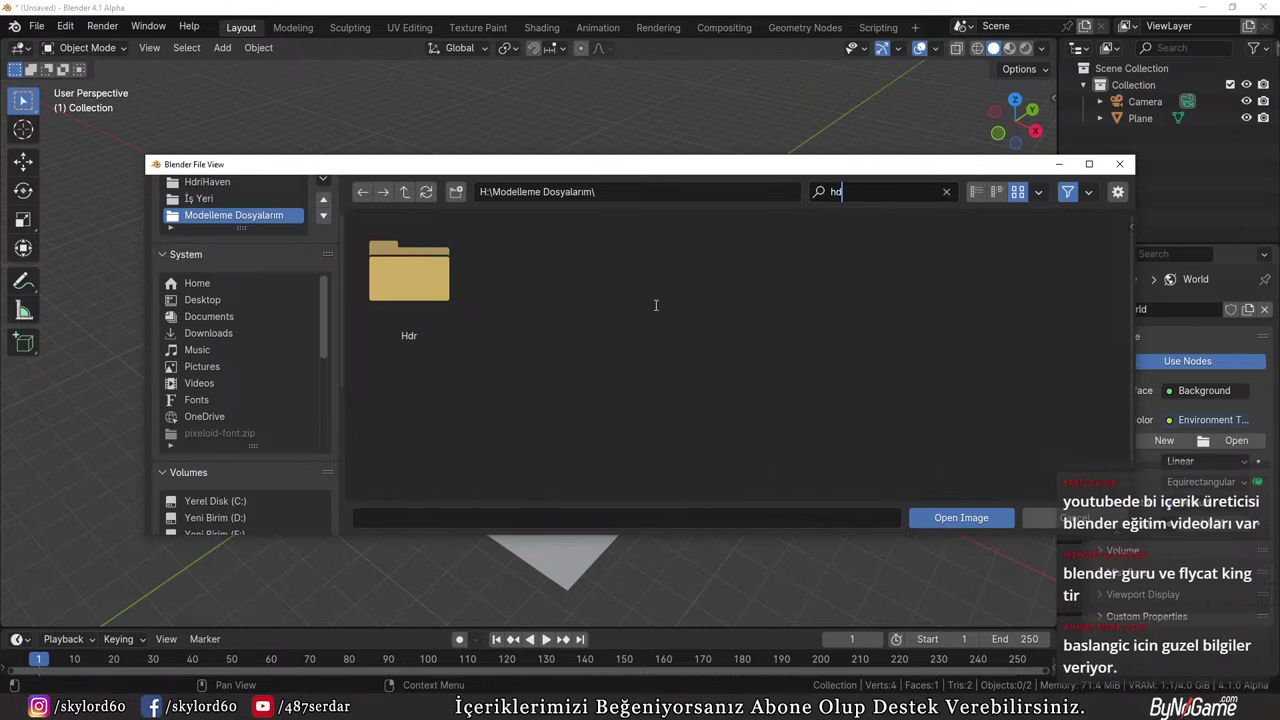
pyautogui.doubleClick(432, 299)
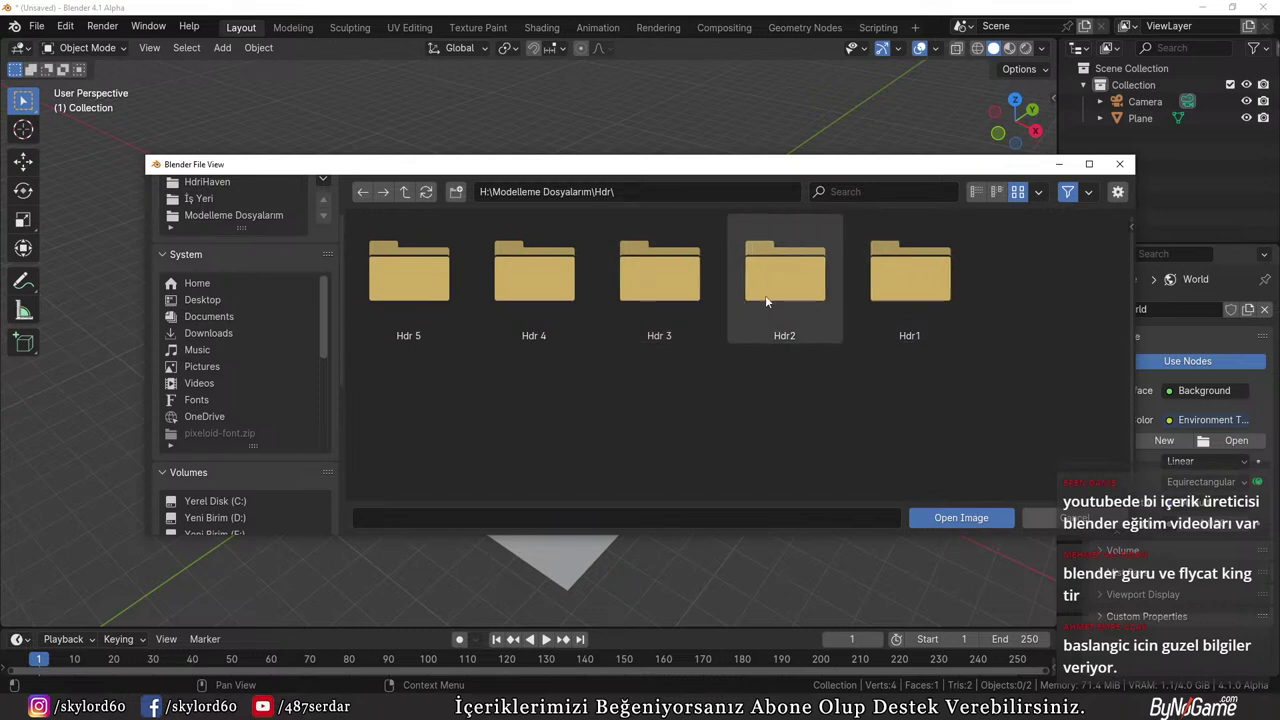
pyautogui.doubleClick(450, 300)
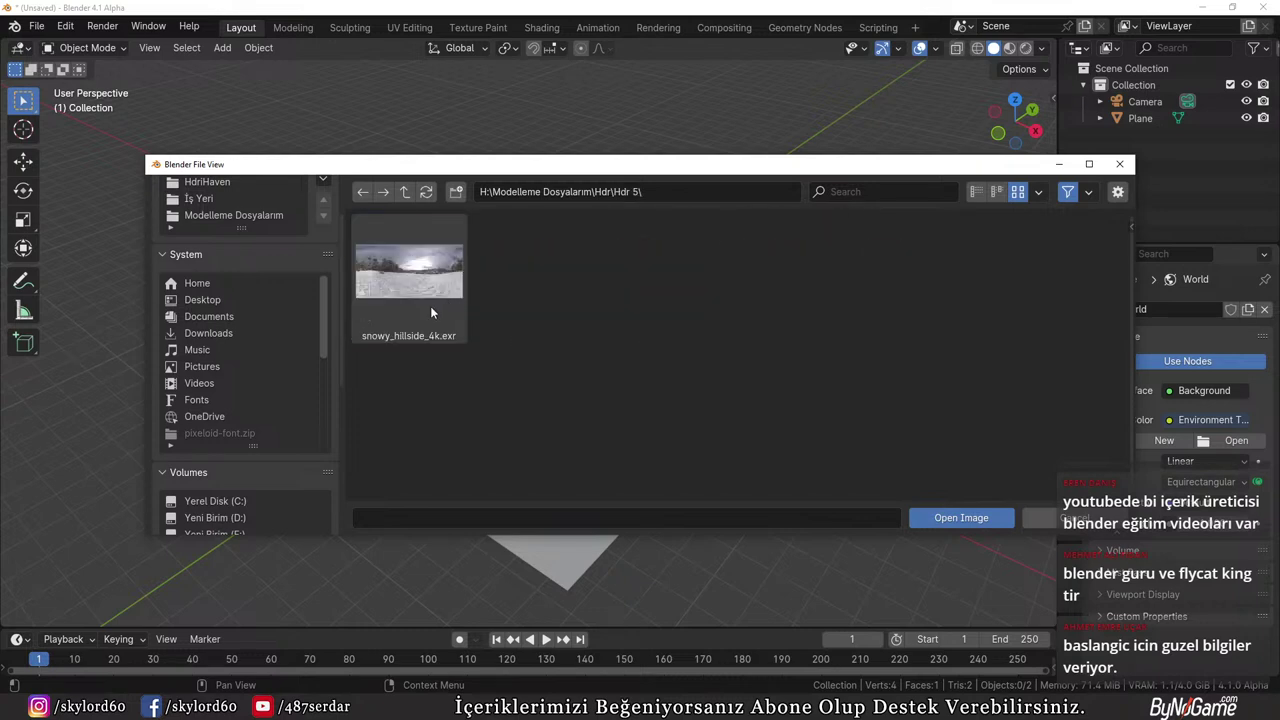
pyautogui.click(402, 192)
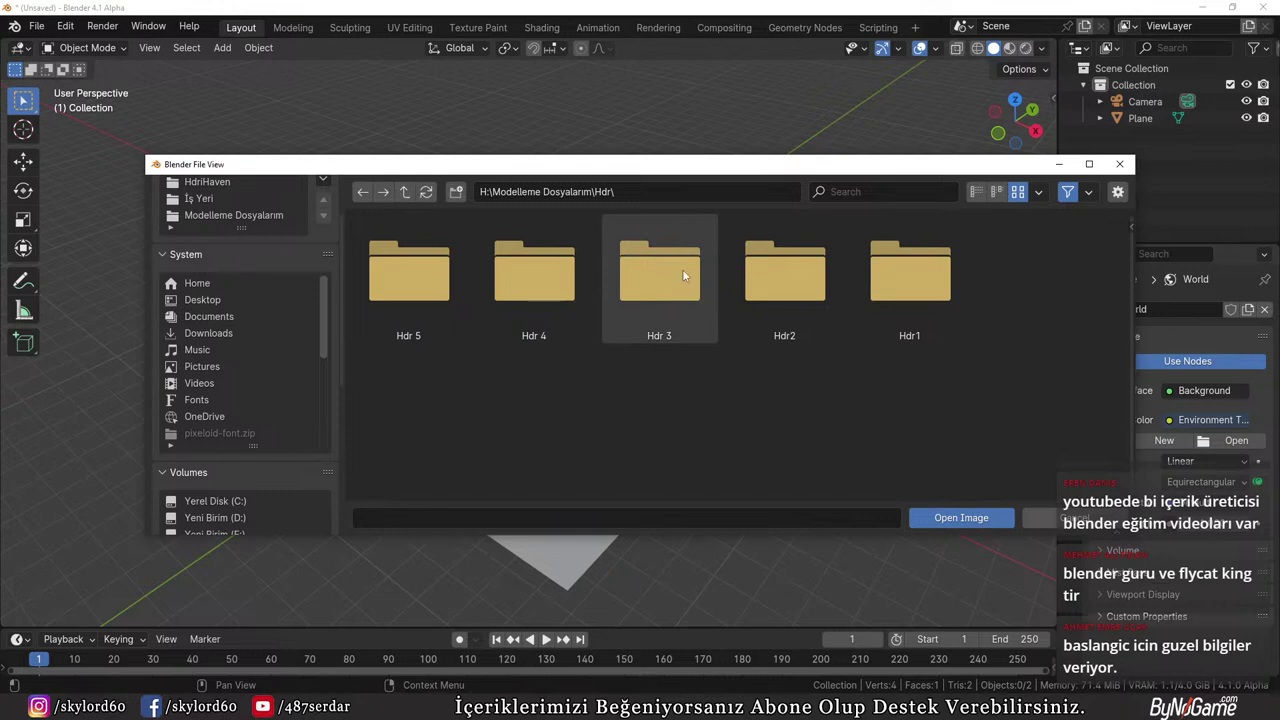
pyautogui.doubleClick(697, 296)
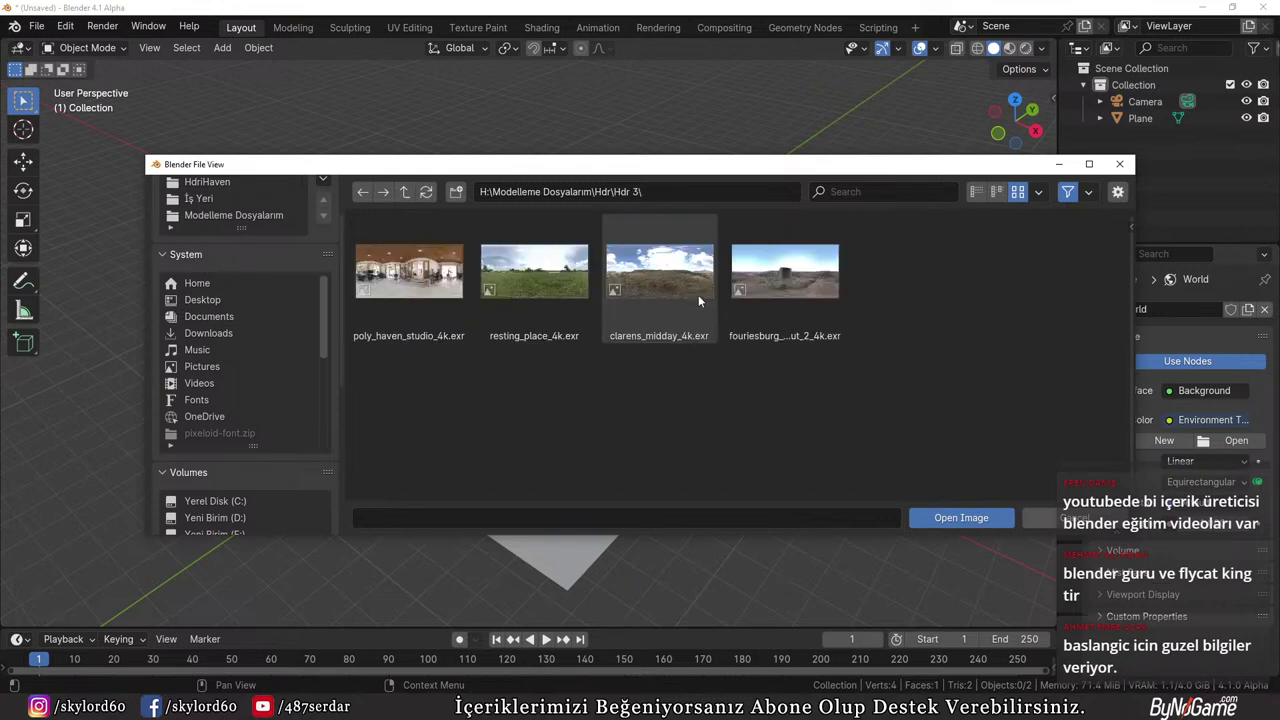
pyautogui.doubleClick(652, 290)
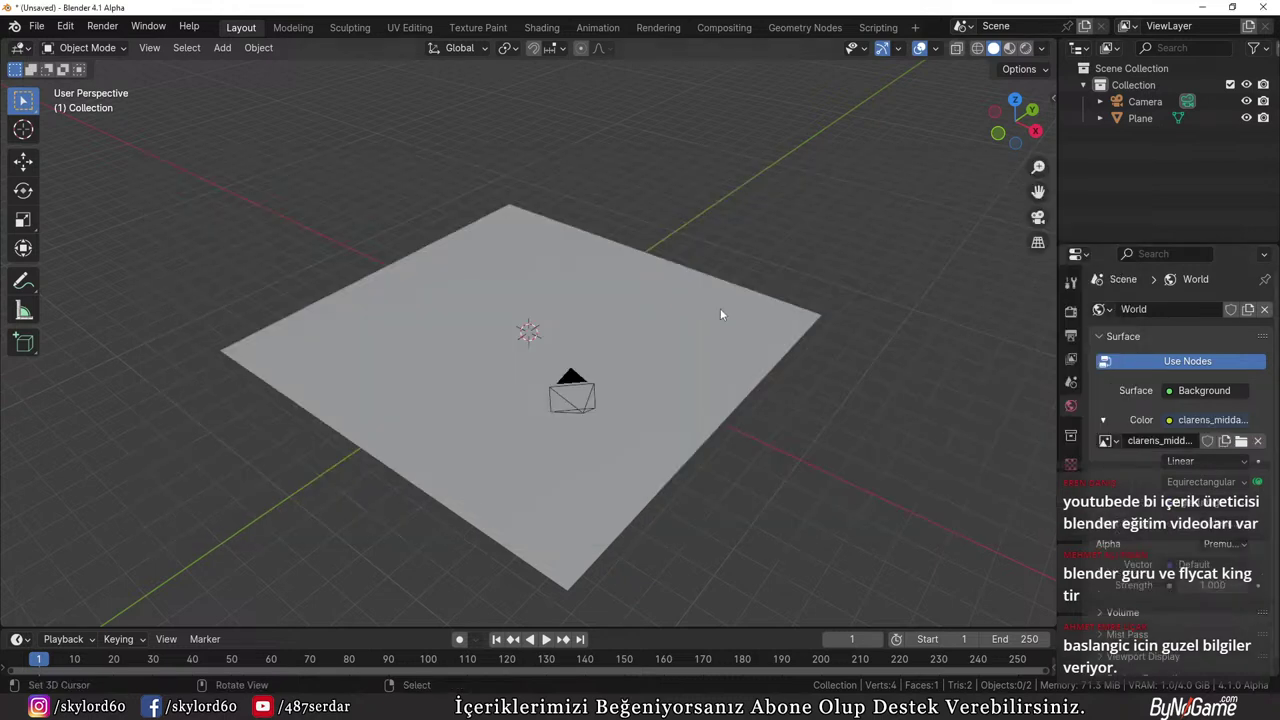
pyautogui.moveTo(720, 314); pyautogui.dragTo(822, 395, button='middle')
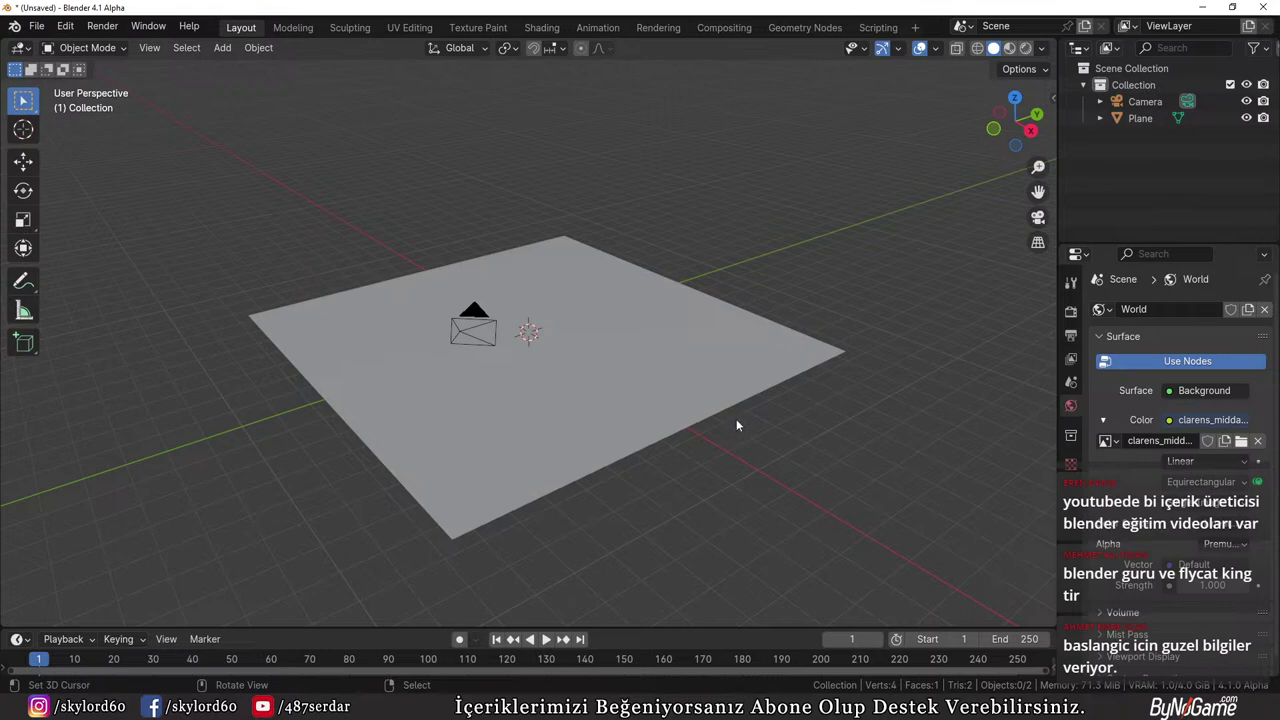
# Switch the viewport to Rendered shading and select the plane
pyautogui.moveTo(736, 425)
pyautogui.mouseDown(button='middle')
pyautogui.moveTo(611, 400)
pyautogui.moveTo(654, 388)
pyautogui.mouseUp(button='middle')
pyautogui.press('z')
pyautogui.click(608, 226)
pyautogui.scroll(4, 608, 226)
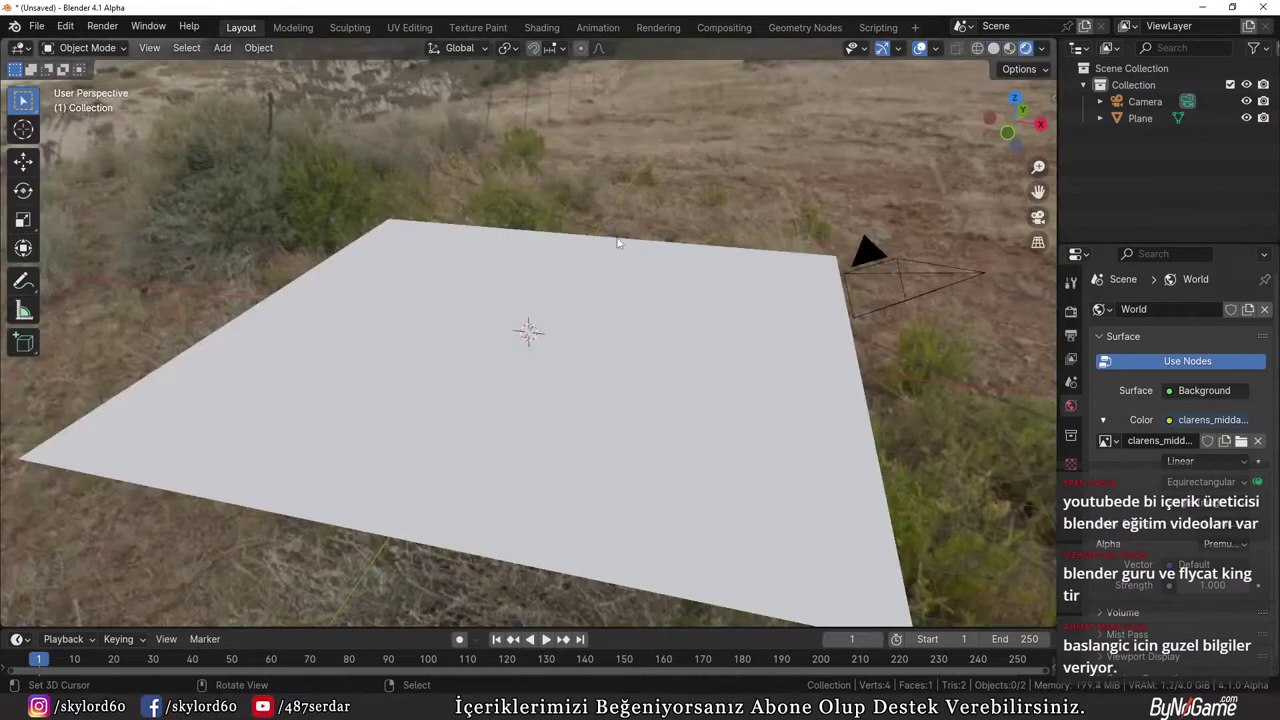
pyautogui.moveTo(608, 226); pyautogui.dragTo(595, 350, button='middle')
pyautogui.click(595, 350)
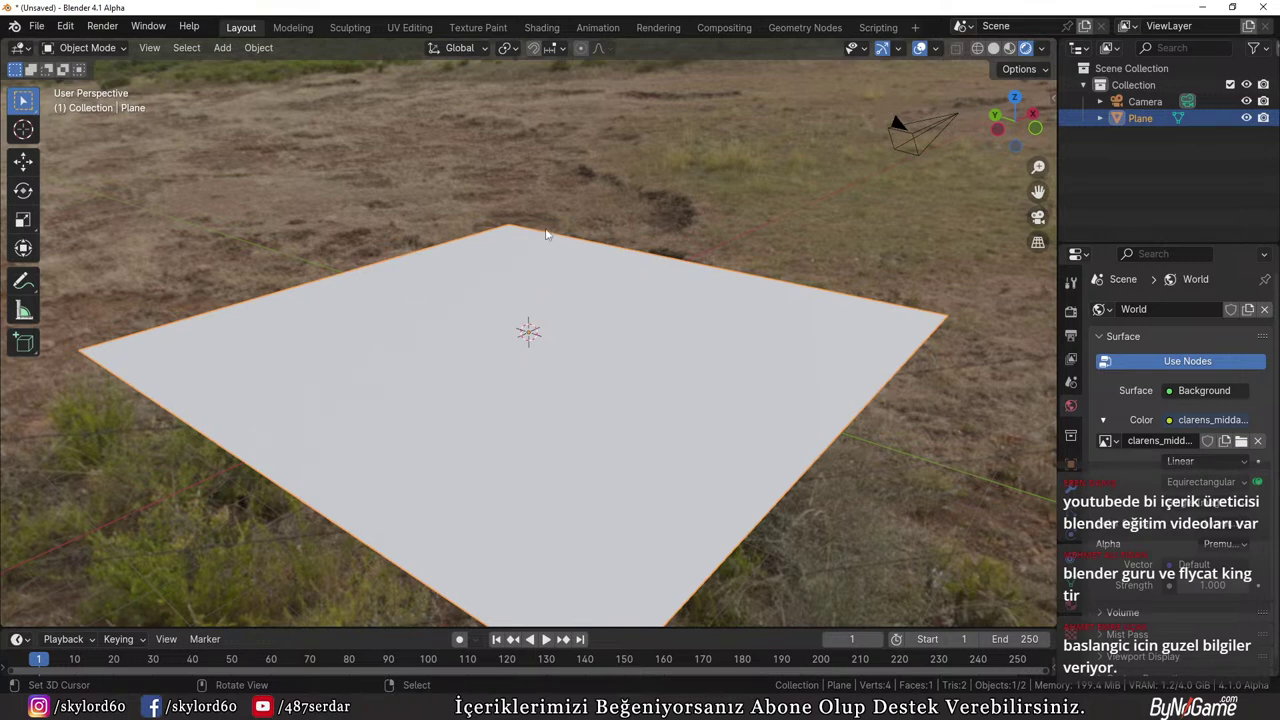
# Activate the Move tool and join the timeline area into the 3D view
pyautogui.click(24, 161)
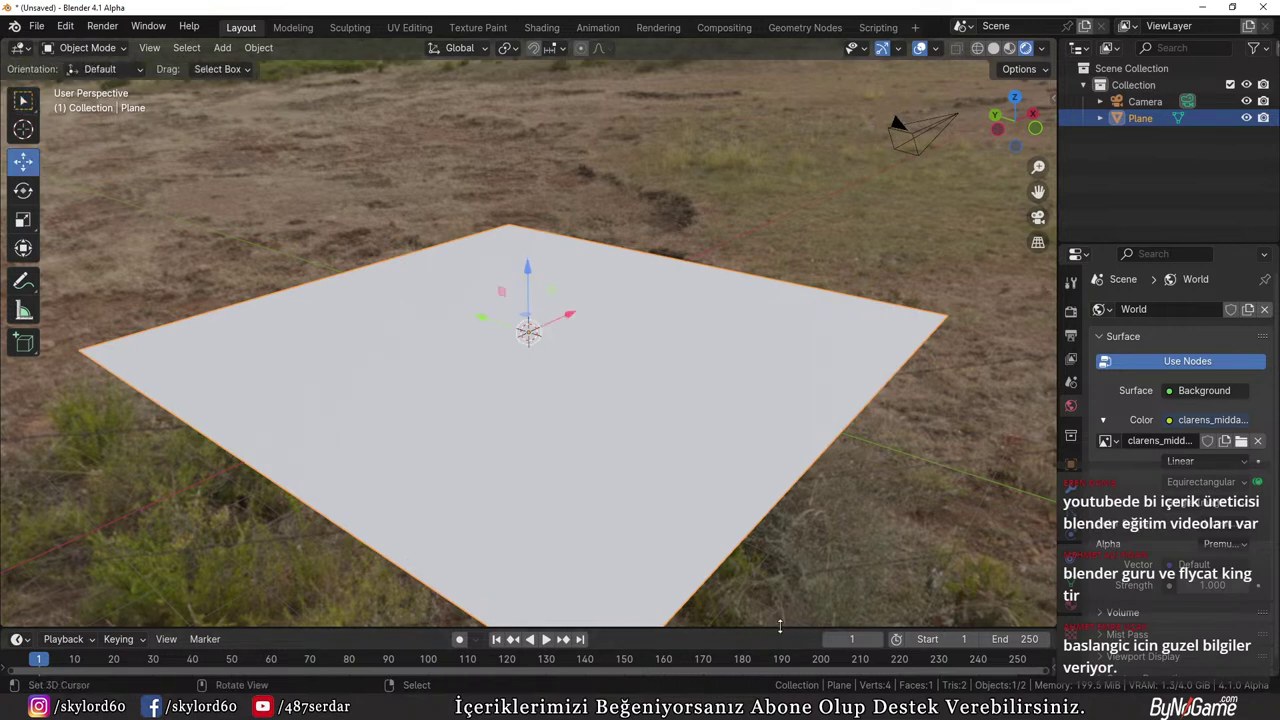
pyautogui.rightClick(780, 625)
pyautogui.click(765, 652)
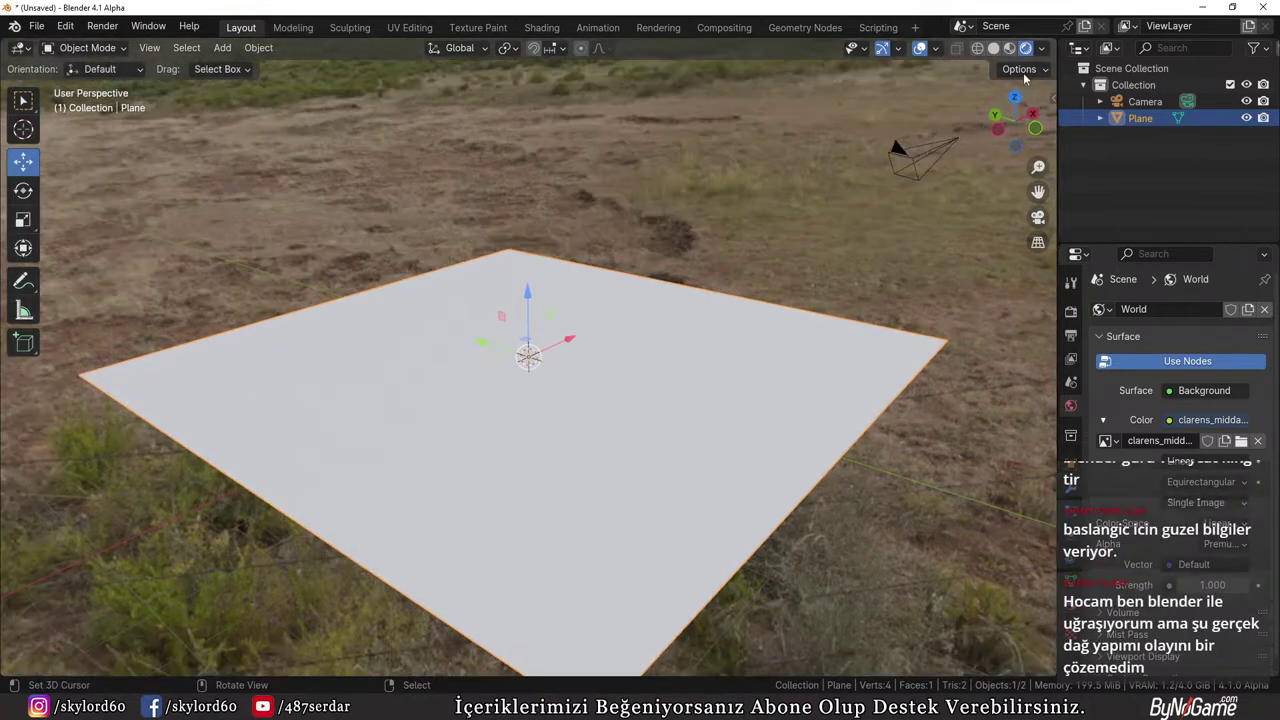
# Split the 3D view and turn the right-hand area into a Shader Editor
pyautogui.moveTo(1052, 42); pyautogui.dragTo(655, 45)
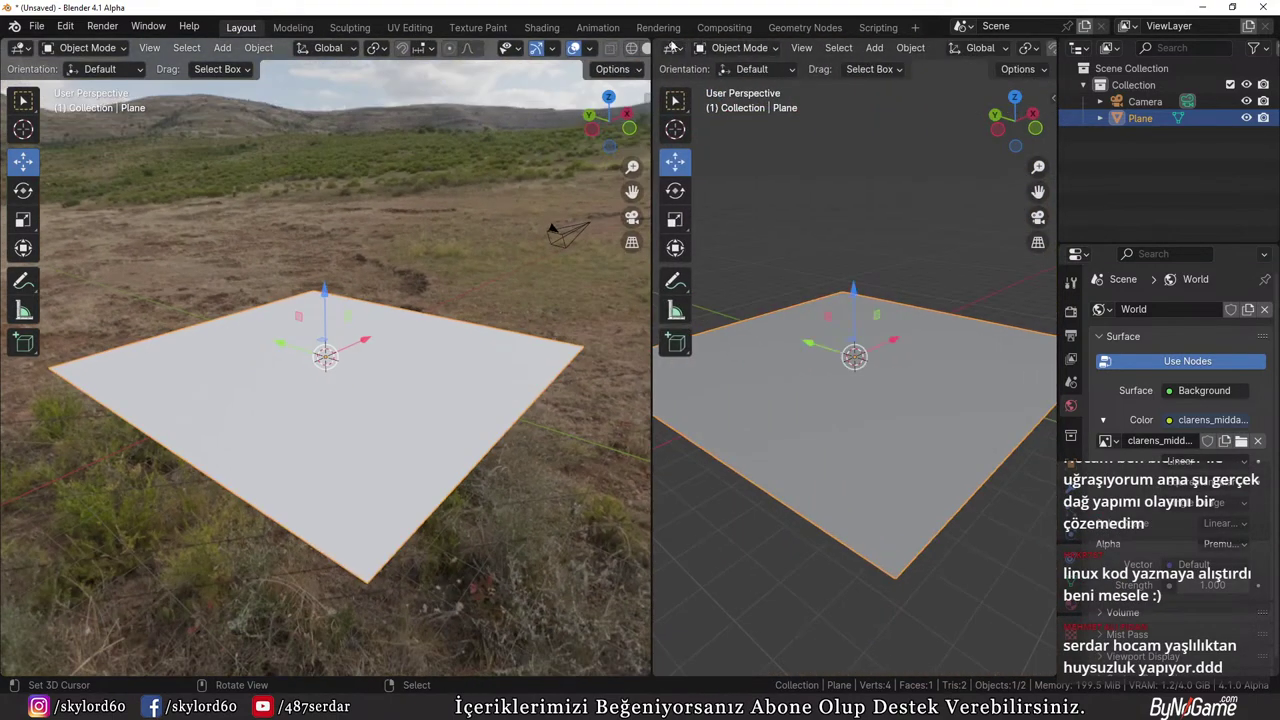
pyautogui.click(670, 48)
pyautogui.click(140, 201)
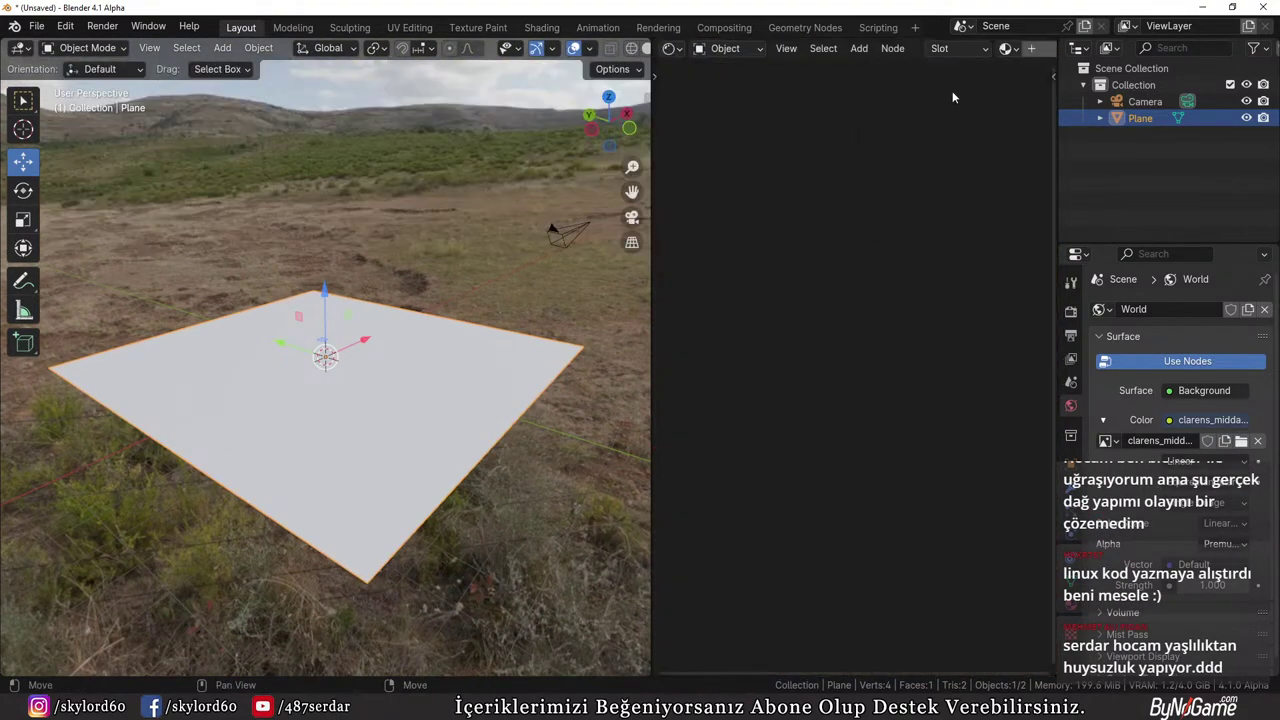
# Add a new material to the plane and zoom in on its Principled BSDF node
pyautogui.click(1031, 48)
pyautogui.click(727, 48)
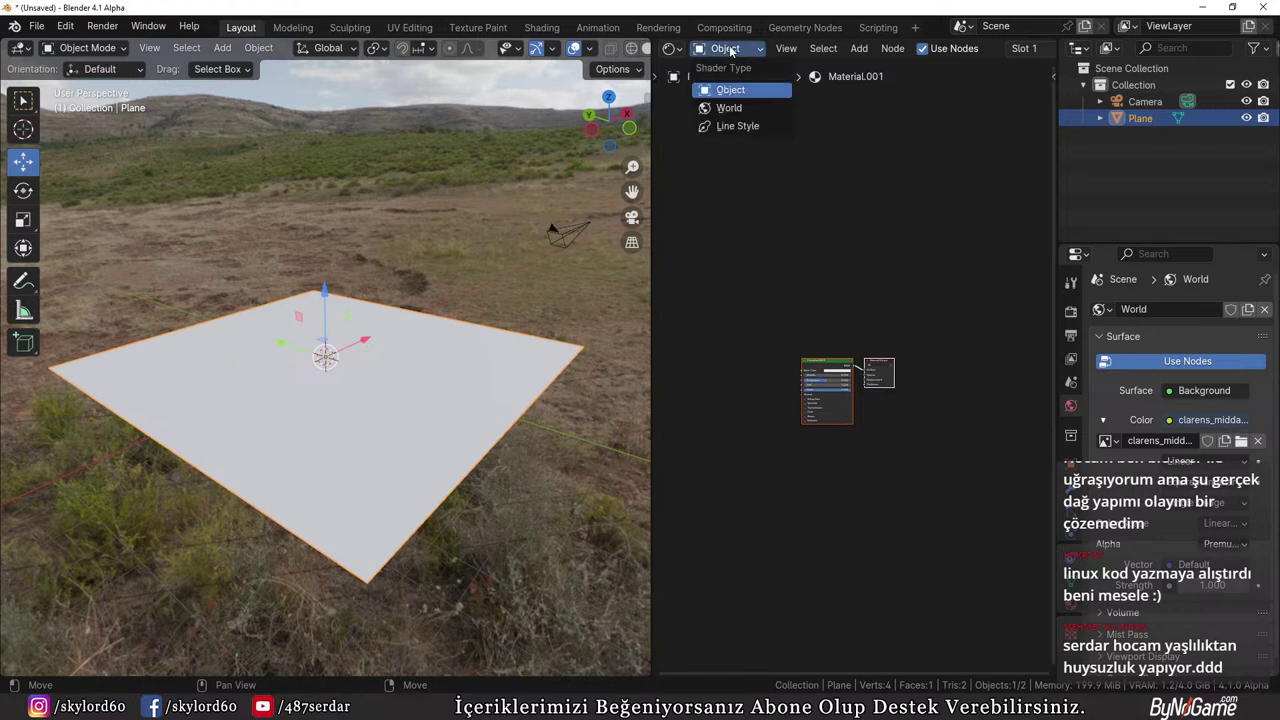
pyautogui.click(670, 48)
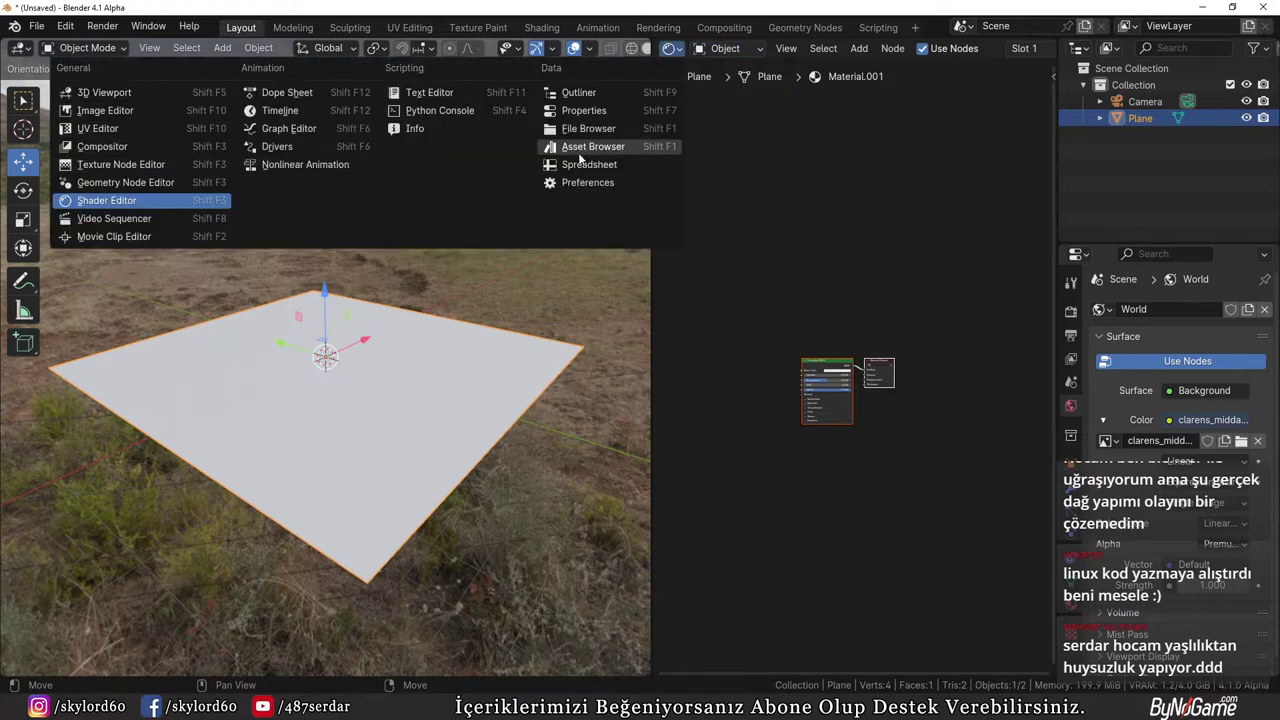
pyautogui.scroll(2, 830, 344)
pyautogui.scroll(6, 830, 344)
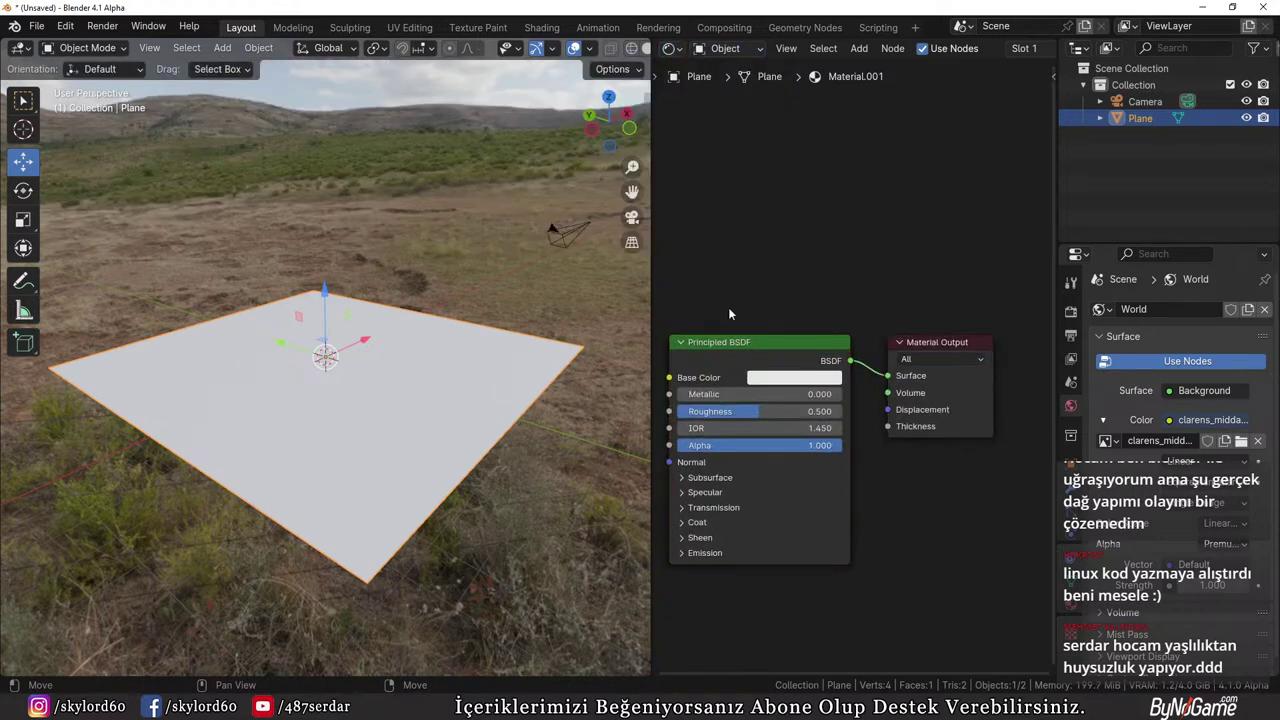
pyautogui.moveTo(818, 293); pyautogui.dragTo(794, 271)
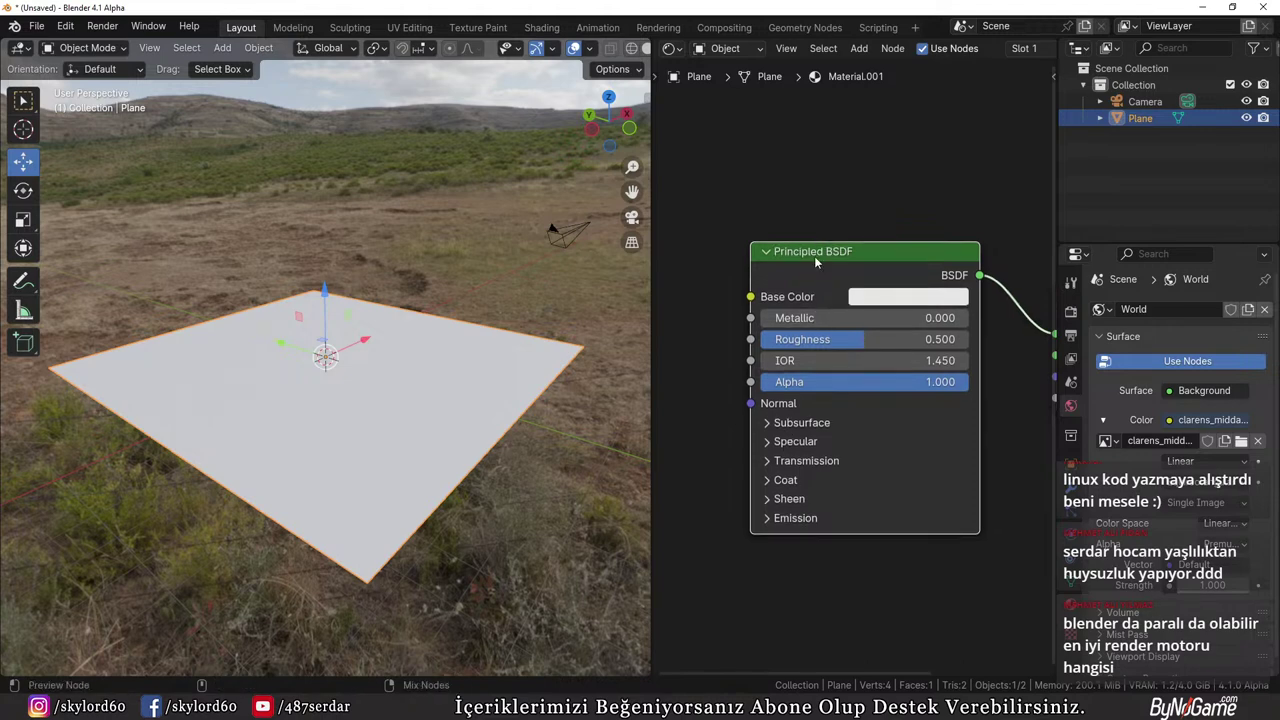
# Start Principled texture setup with Ctrl+Shift+T and browse into the Pbr Texture folder
pyautogui.hotkey('ctrl', 'shift', 't')
pyautogui.scroll(-3, 269, 472)
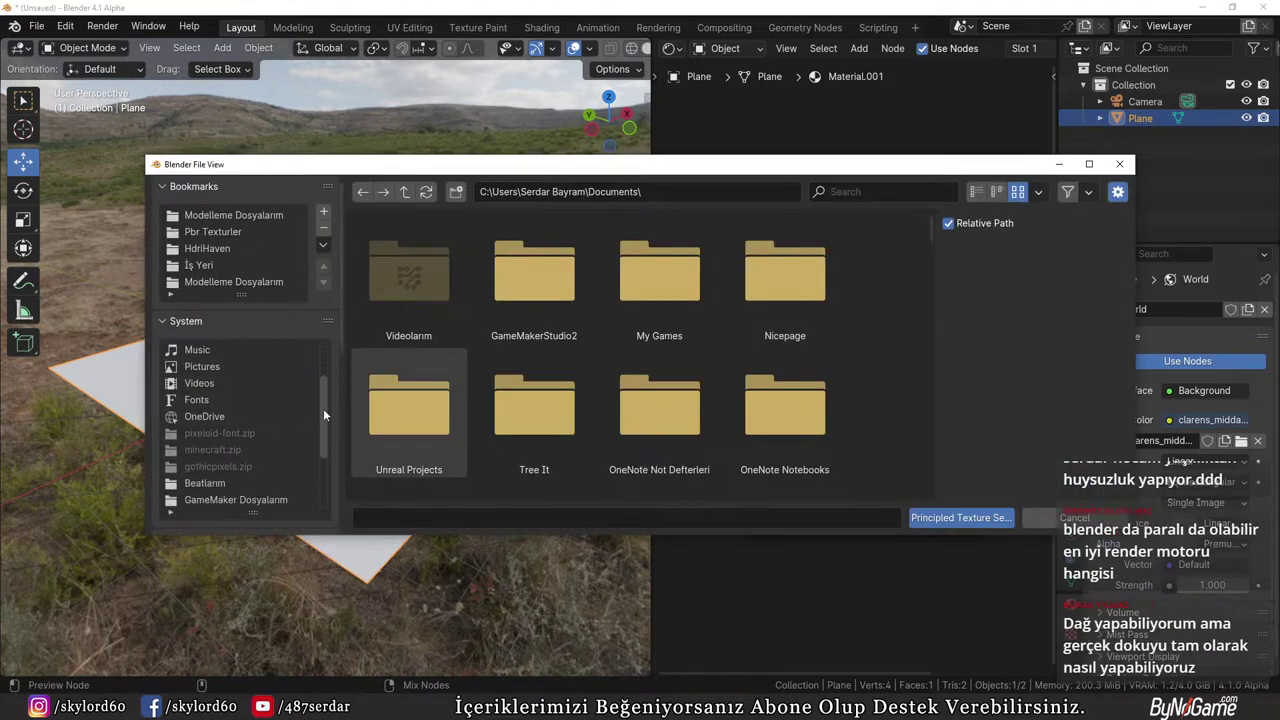
pyautogui.click(206, 281)
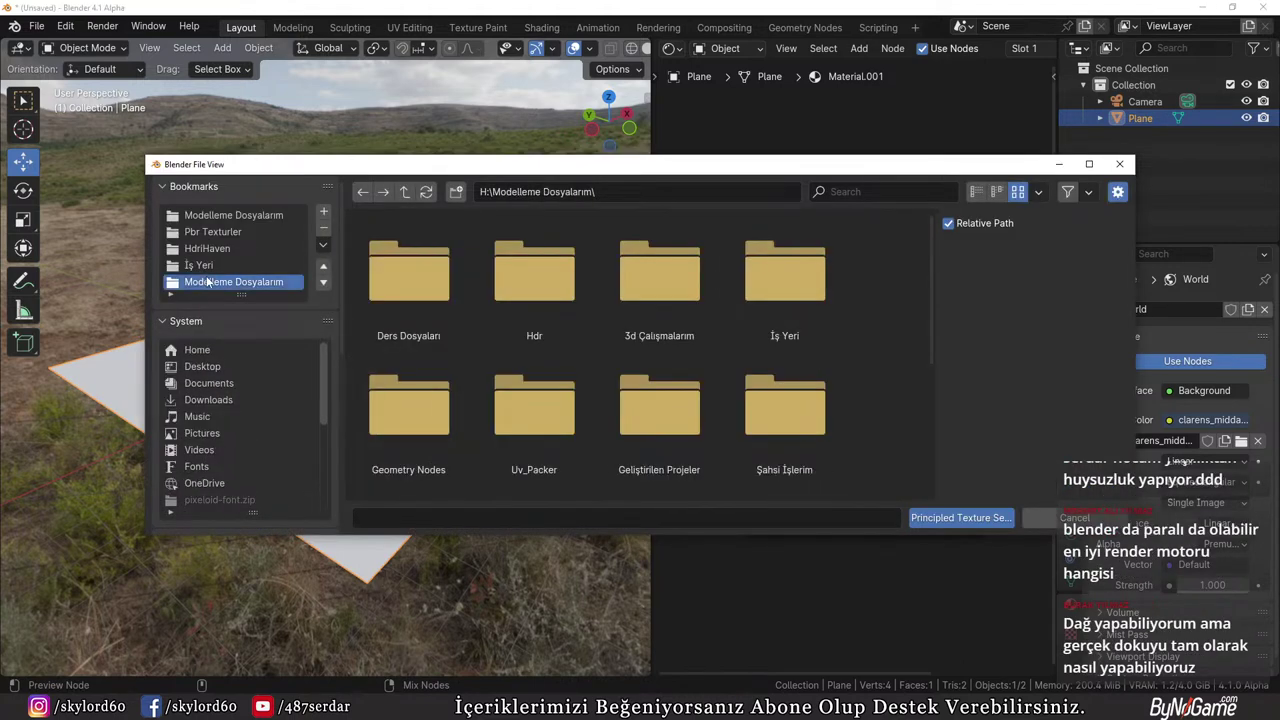
pyautogui.click(894, 190)
pyautogui.write('tex')
pyautogui.click(406, 304)
pyautogui.doubleClick(406, 304)
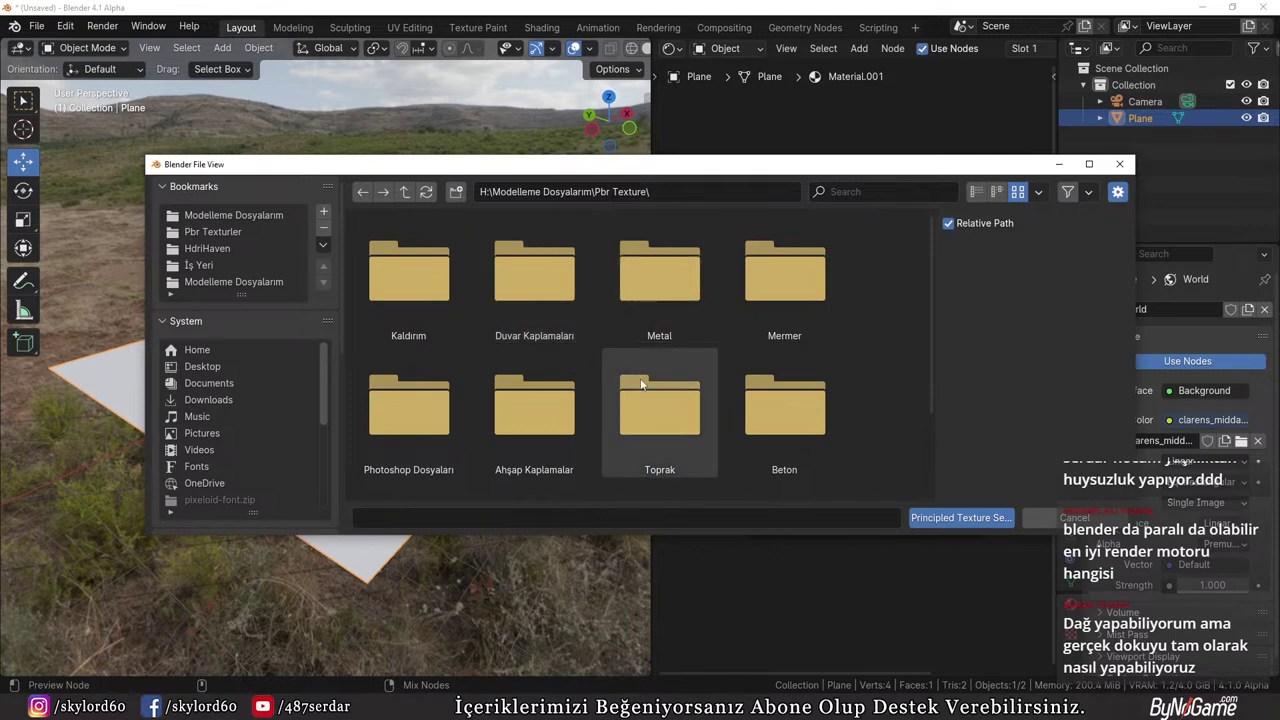
# Select the GroundCobblestone001 maps in Kaldırım, including the normal map, and build the texture nodes
pyautogui.scroll(-1, 672, 379)
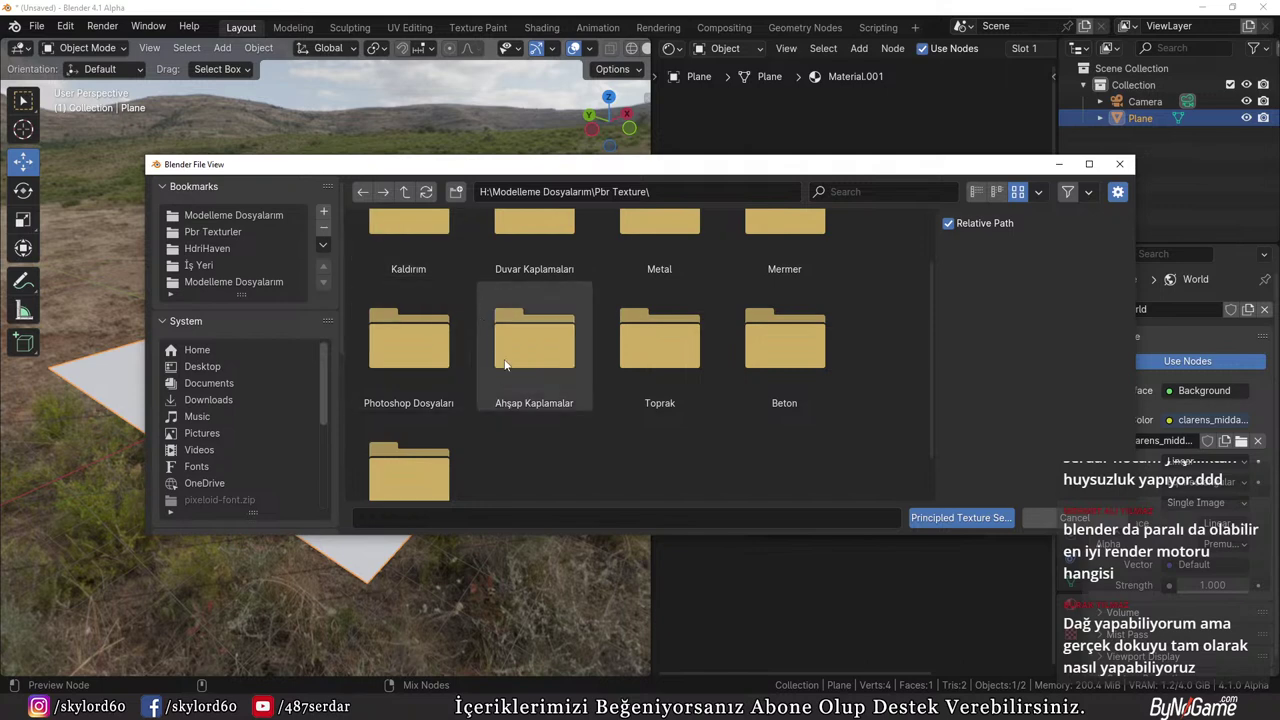
pyautogui.scroll(1, 454, 309)
pyautogui.doubleClick(454, 309)
pyautogui.doubleClick(449, 306)
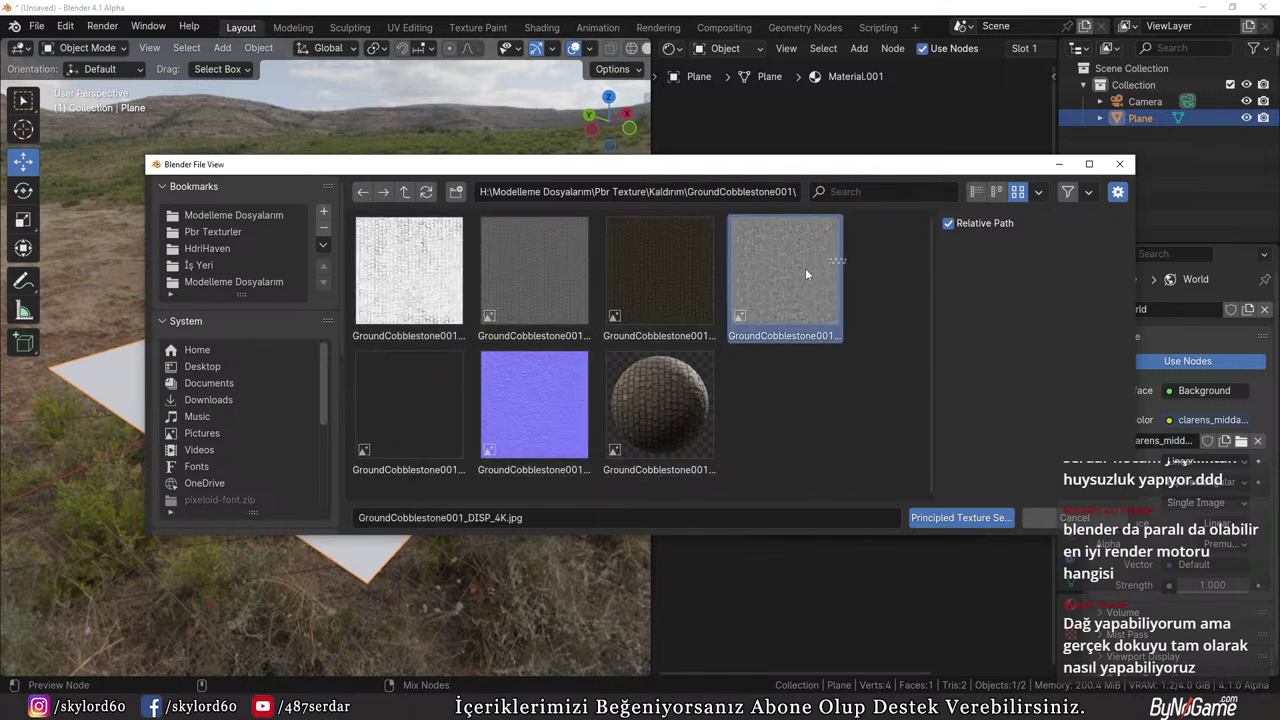
pyautogui.moveTo(806, 271); pyautogui.dragTo(433, 332)
pyautogui.keyDown('shift'); pyautogui.click(508, 425); pyautogui.keyUp('shift')
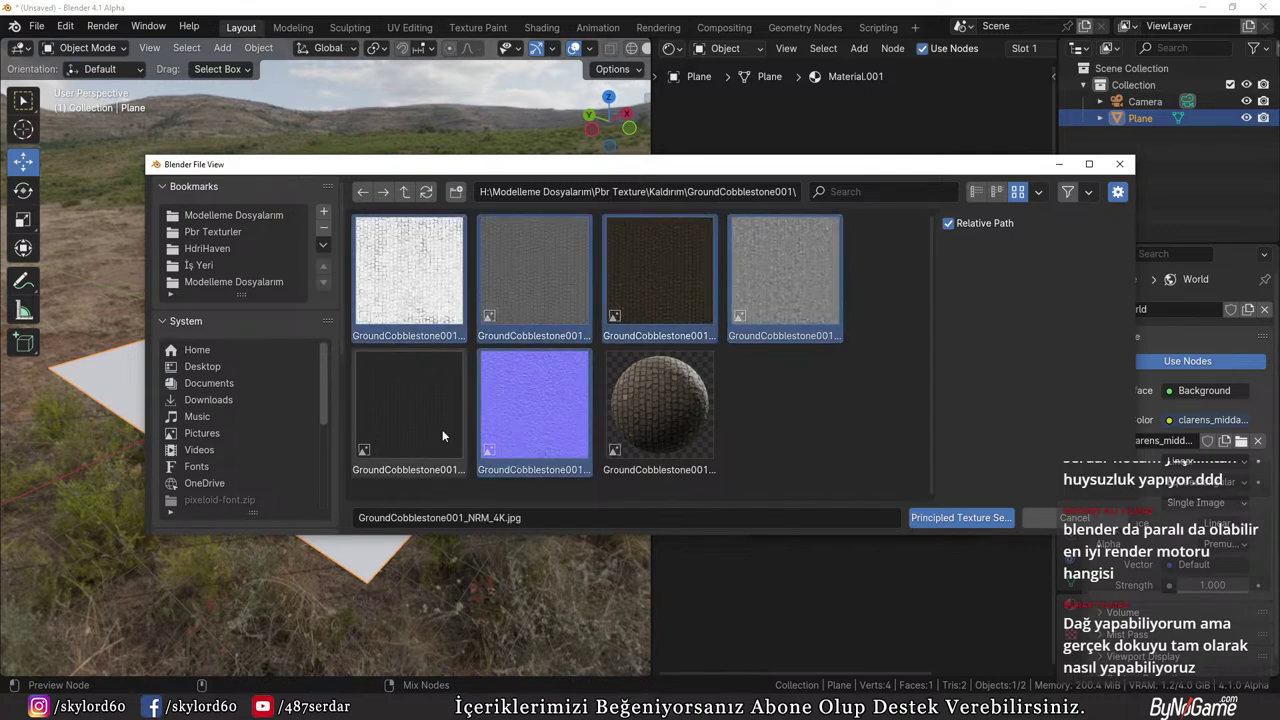
pyautogui.keyDown('shift'); pyautogui.click(442, 429); pyautogui.keyUp('shift')
pyautogui.click(962, 521)
# Put the plane into Edit Mode and select the Mapping node's X, Y and Z scale fields
pyautogui.scroll(-4, 857, 502)
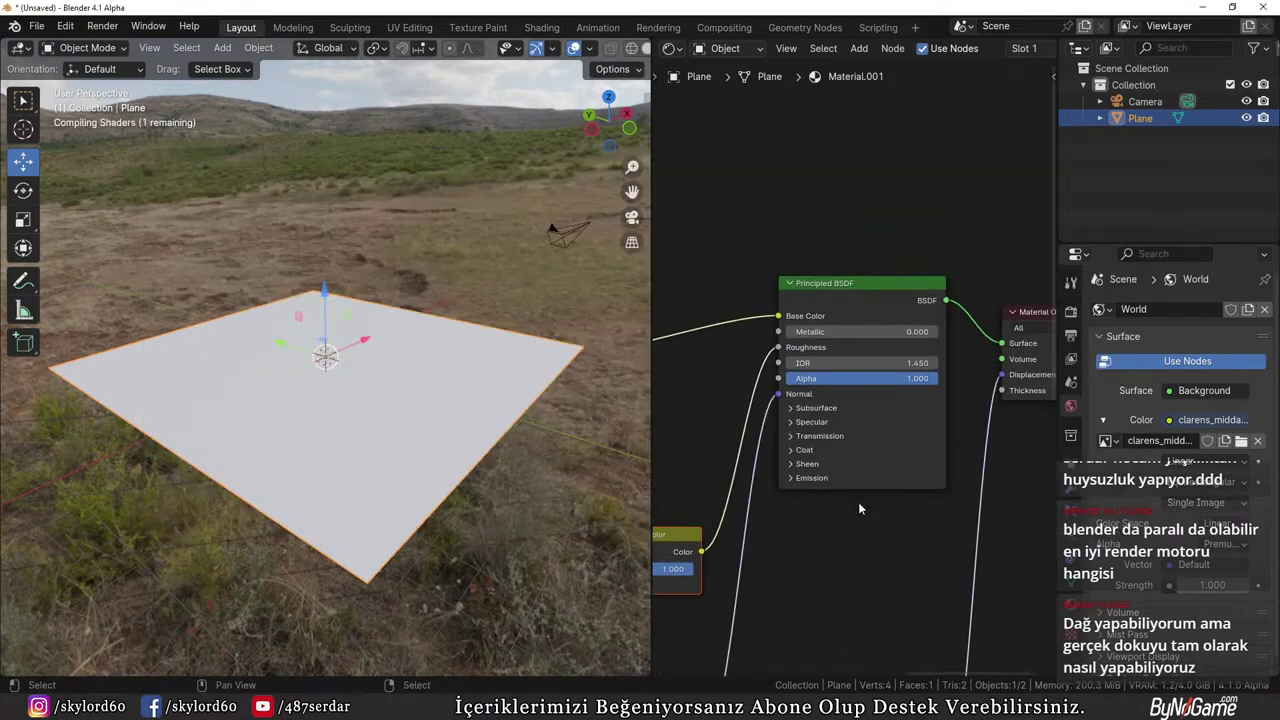
pyautogui.press('Tab')
pyautogui.rightClick(493, 363)
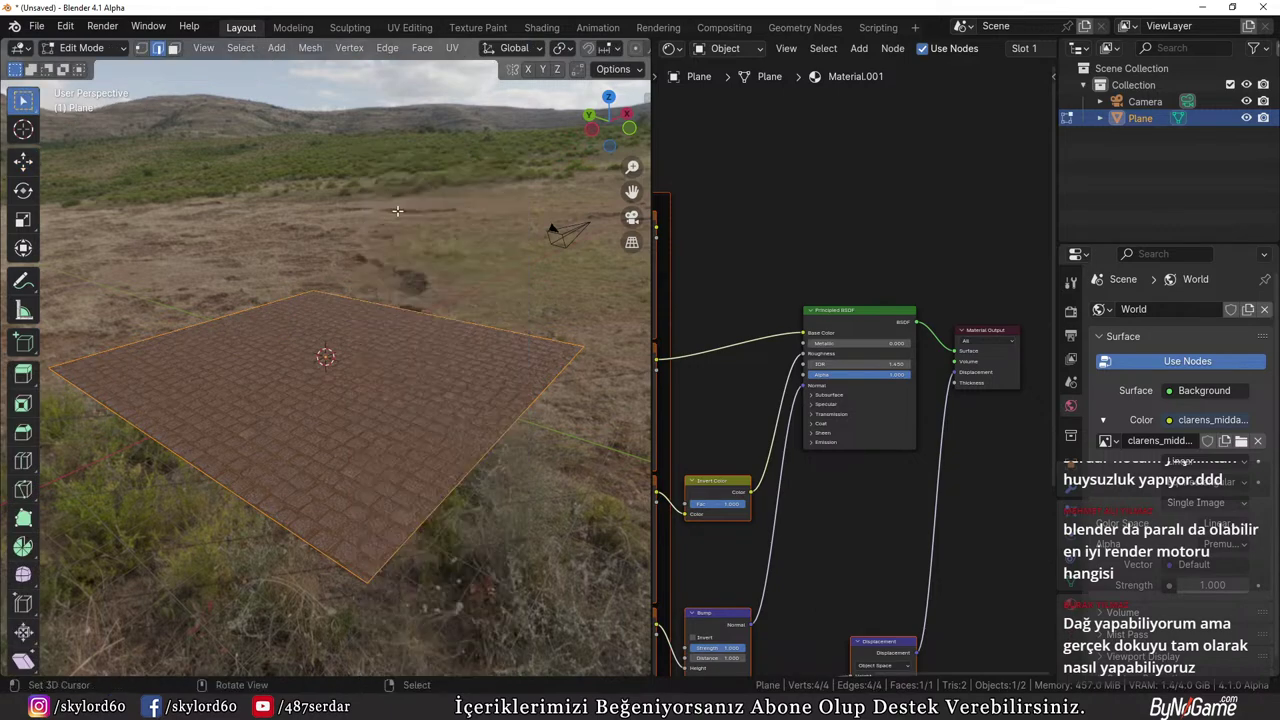
pyautogui.scroll(-2, 798, 444)
pyautogui.scroll(6, 731, 487)
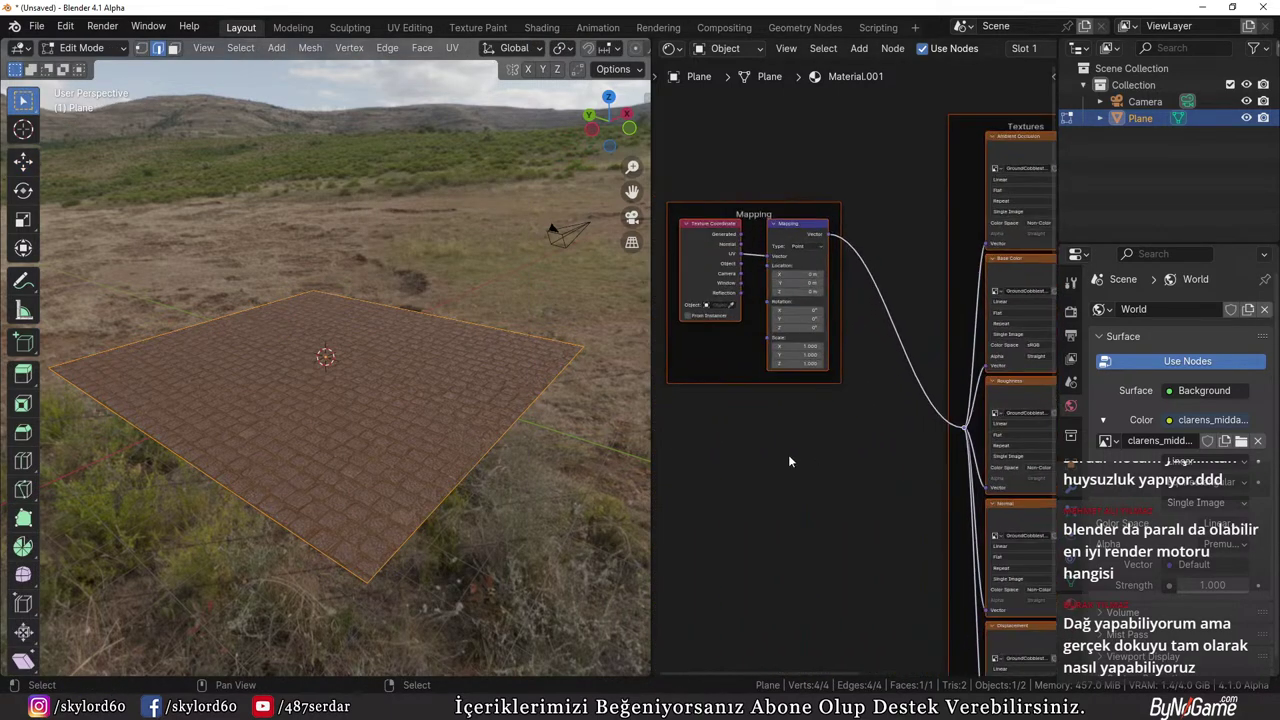
pyautogui.moveTo(752, 317); pyautogui.dragTo(750, 359)
# Try Mapping scales of 10, 0.3 and 0.9, finally setting all axes to 0.7
pyautogui.write('10')
pyautogui.press('Return')
pyautogui.write('0.3')
pyautogui.press('Return')
pyautogui.write('0.9')
pyautogui.press('Return')
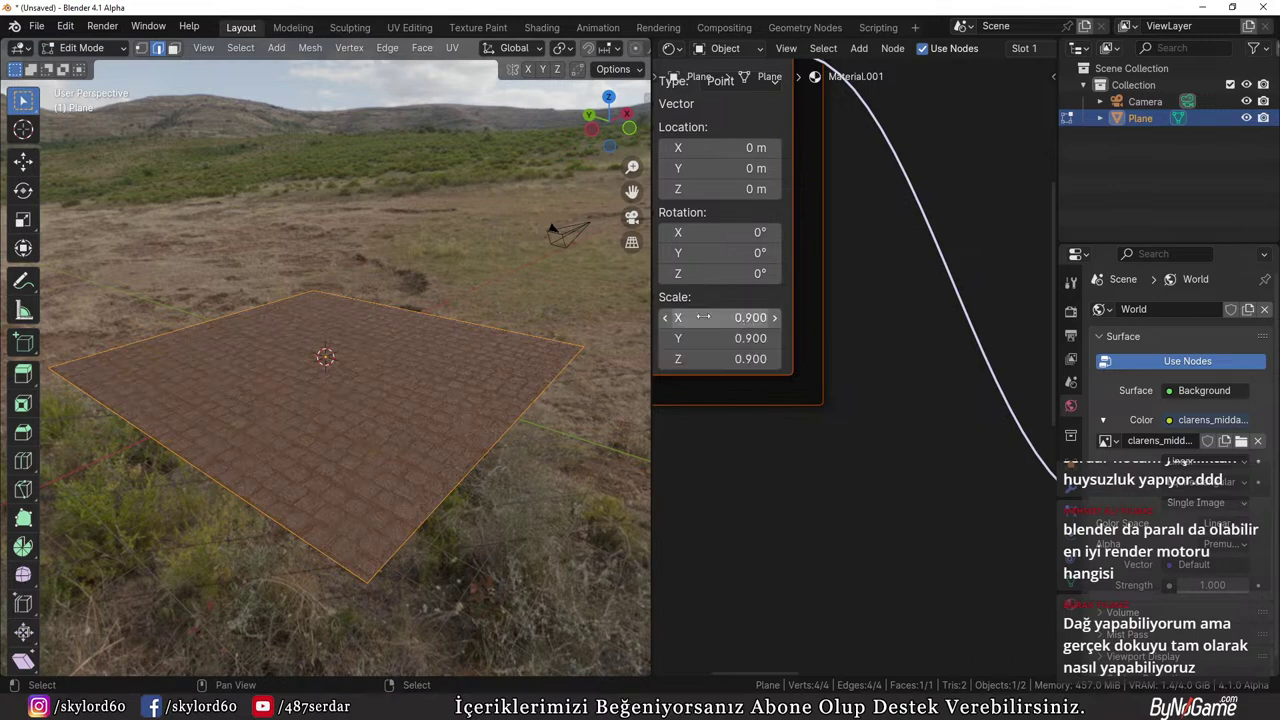
pyautogui.scroll(2, 584, 327)
pyautogui.moveTo(713, 317); pyautogui.dragTo(713, 359)
pyautogui.press('BackSpace')
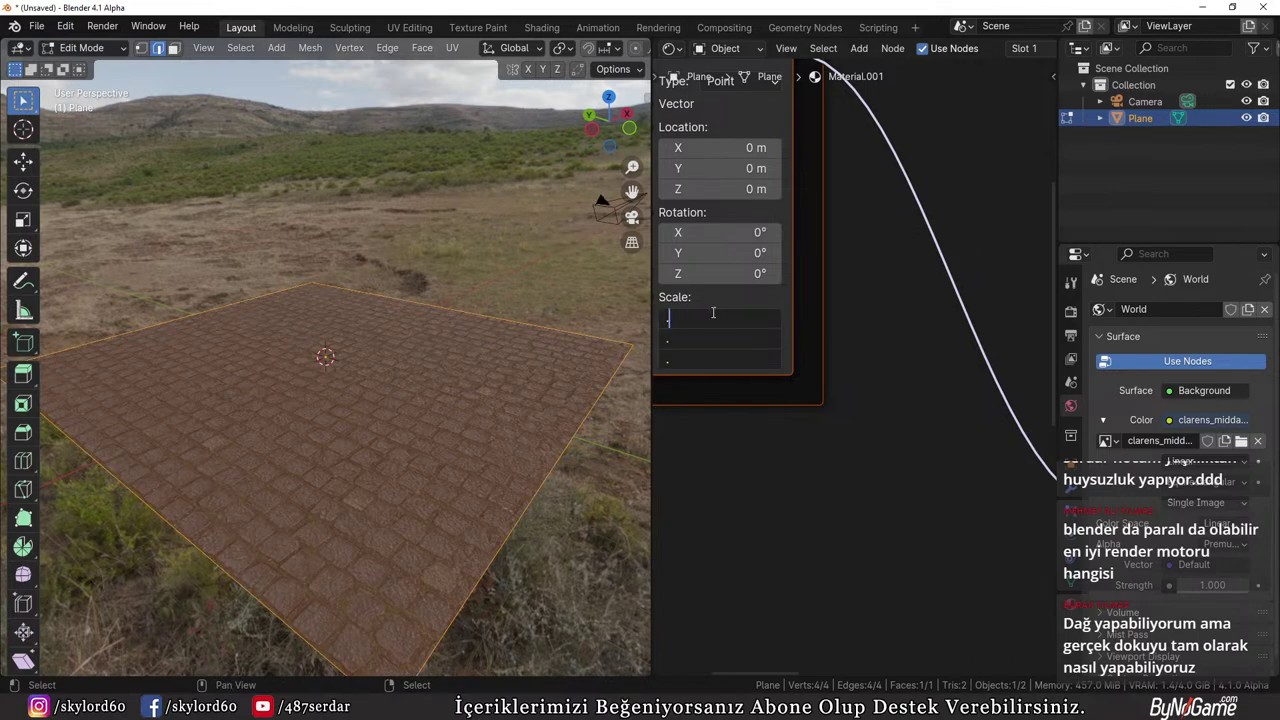
pyautogui.write('0.7')
pyautogui.press('Return')
# Subdivide the plane's mesh twice, then return to Object Mode
pyautogui.hotkey('ctrl', 'e')
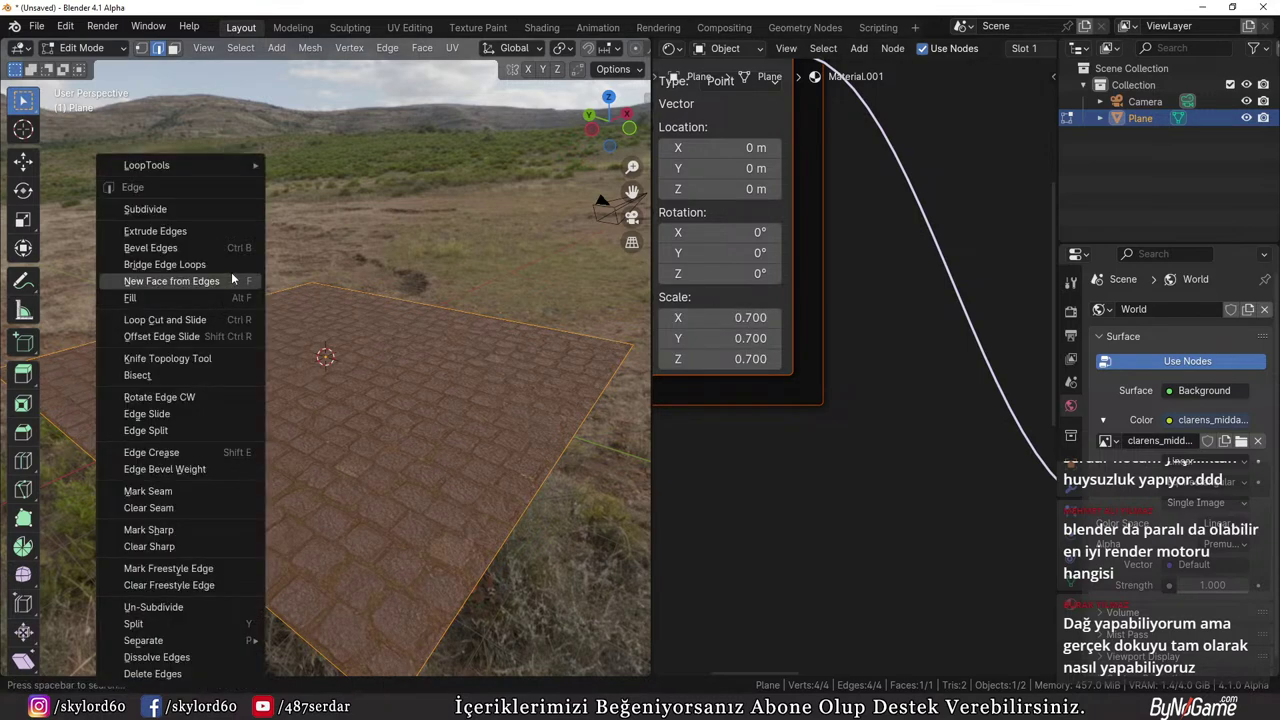
pyautogui.click(190, 209)
pyautogui.hotkey('shift', 'r')
pyautogui.hotkey('shift', 'r')
pyautogui.hotkey('shift', 'r')
pyautogui.hotkey('shift', 'r')
pyautogui.hotkey('shift', 'r')
pyautogui.hotkey('shift', 'r')
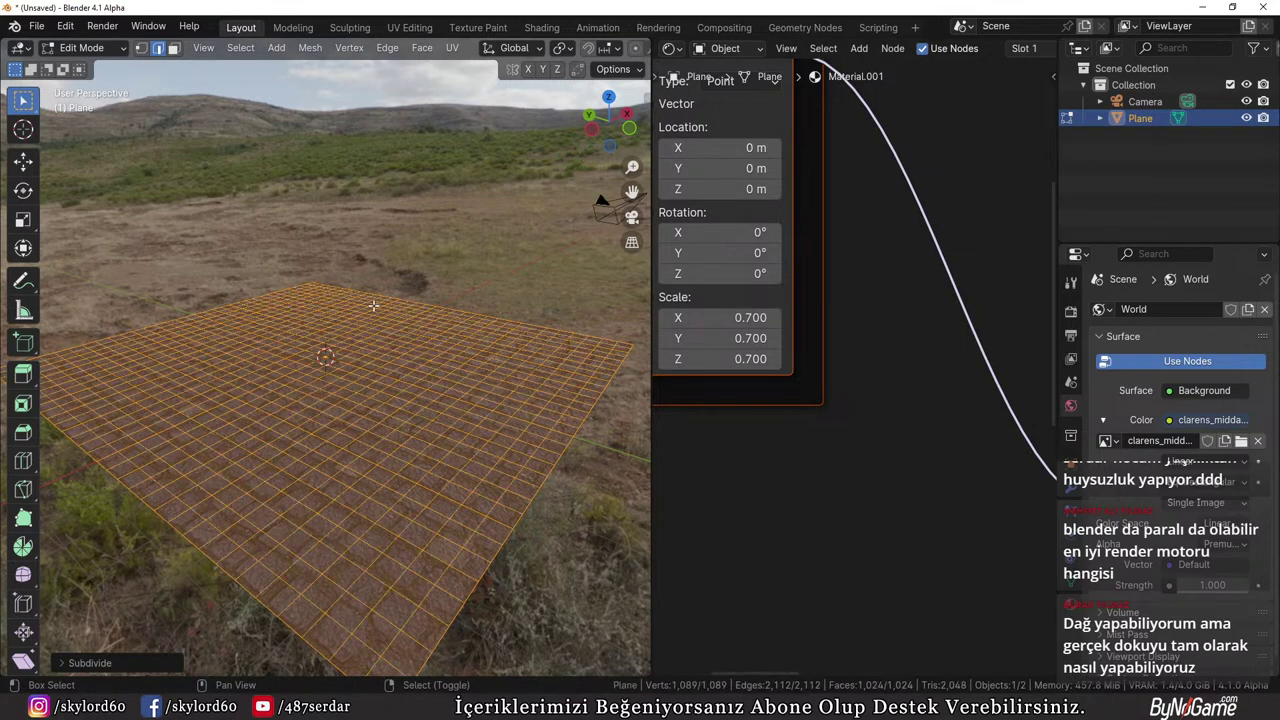
pyautogui.moveTo(339, 313); pyautogui.dragTo(464, 427, button='middle')
pyautogui.press('Tab')
# Review the plane's modifier and material settings in the Properties panel
pyautogui.scroll(-4, 859, 421)
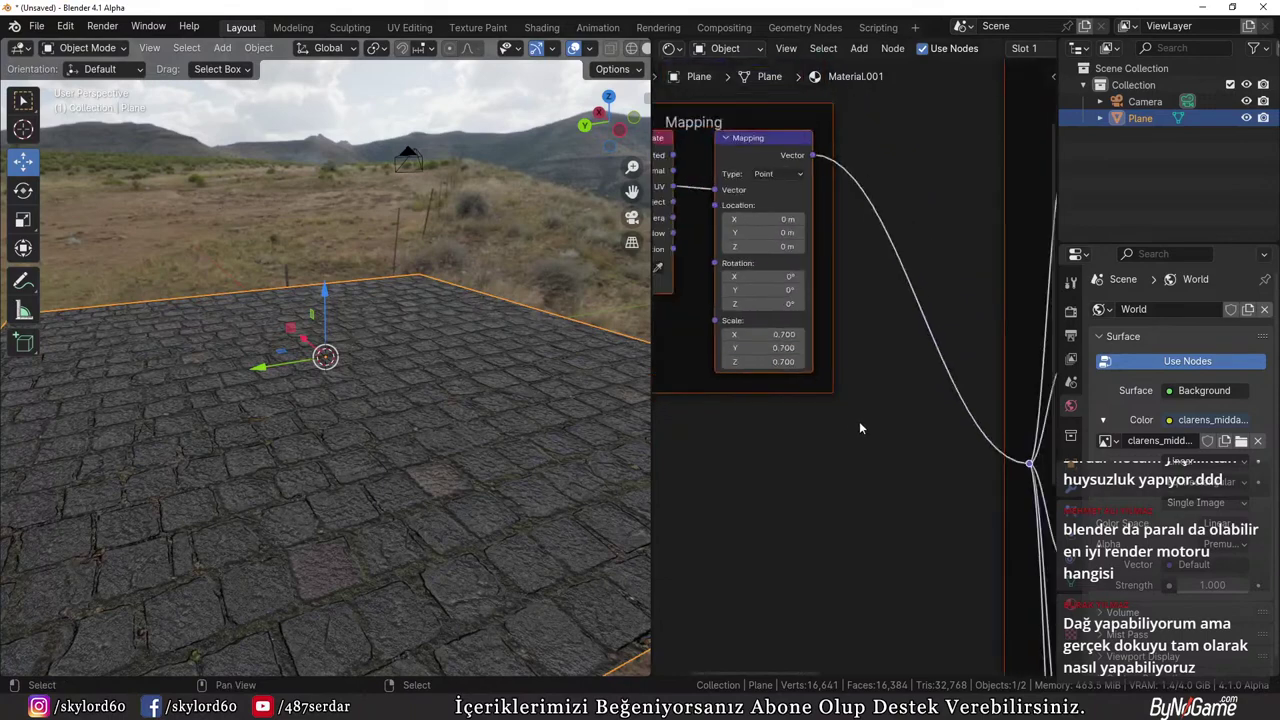
pyautogui.keyDown('ctrl'); pyautogui.scroll(-5, 921, 447); pyautogui.keyUp('ctrl')
pyautogui.scroll(3, 921, 440)
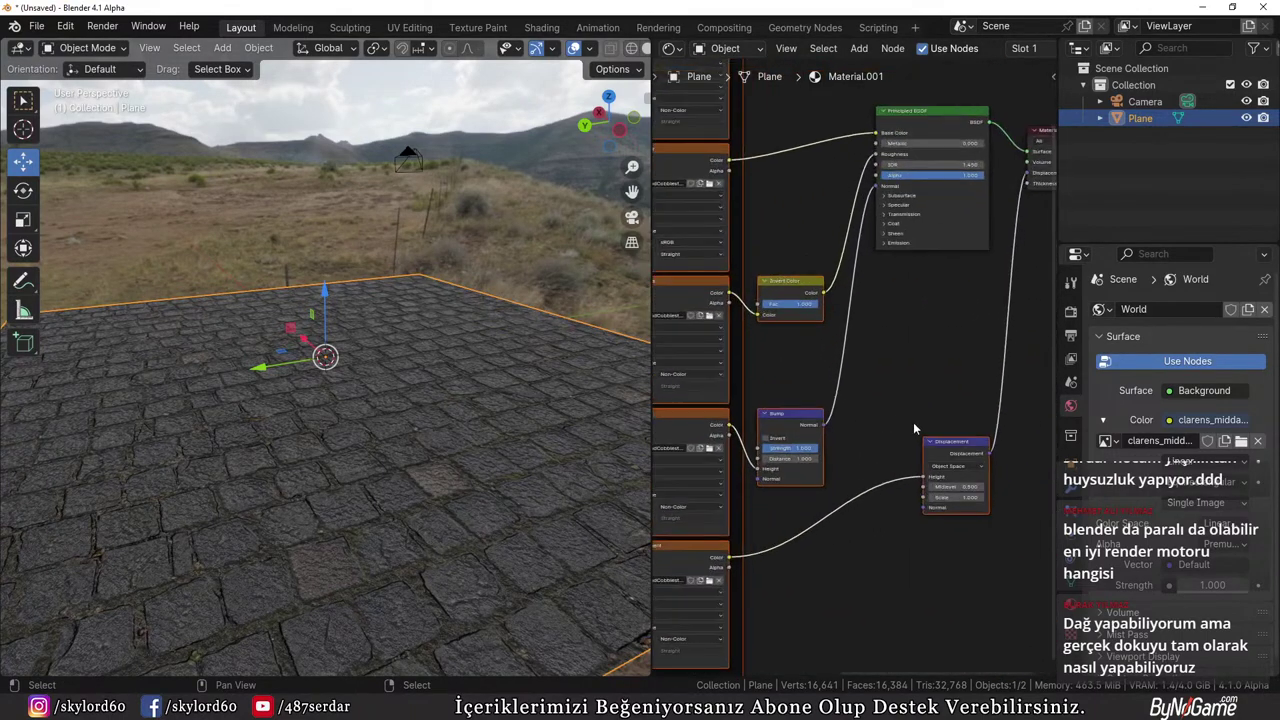
pyautogui.scroll(2, 970, 544)
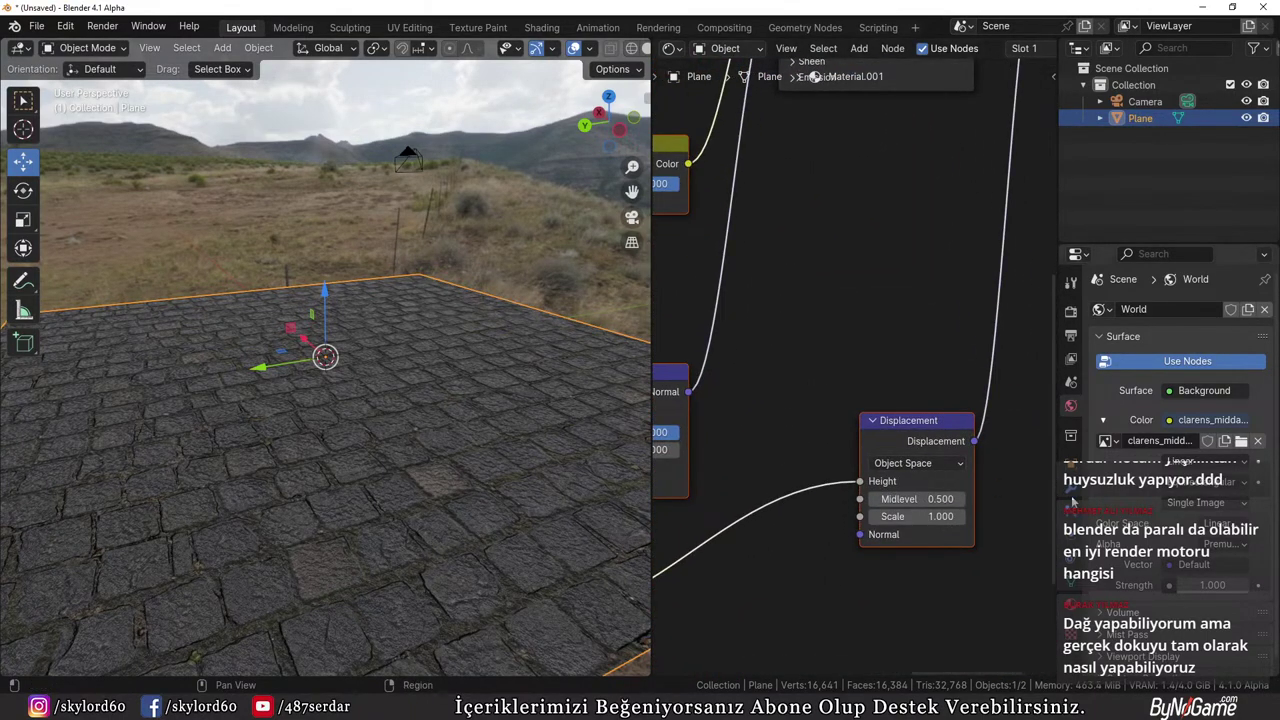
pyautogui.click(1071, 490)
pyautogui.click(1071, 610)
pyautogui.scroll(-6, 1192, 537)
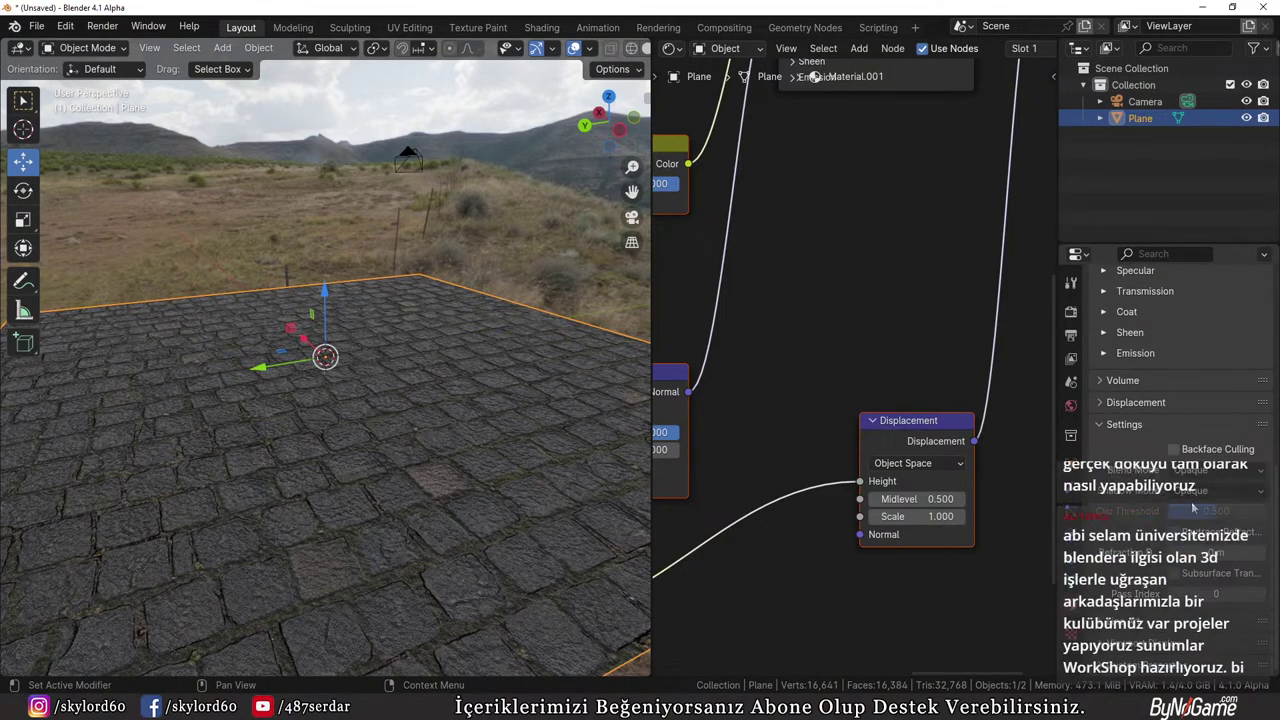
# Expand the material's Displacement settings, then show the Render Engine choices
pyautogui.click(1128, 403)
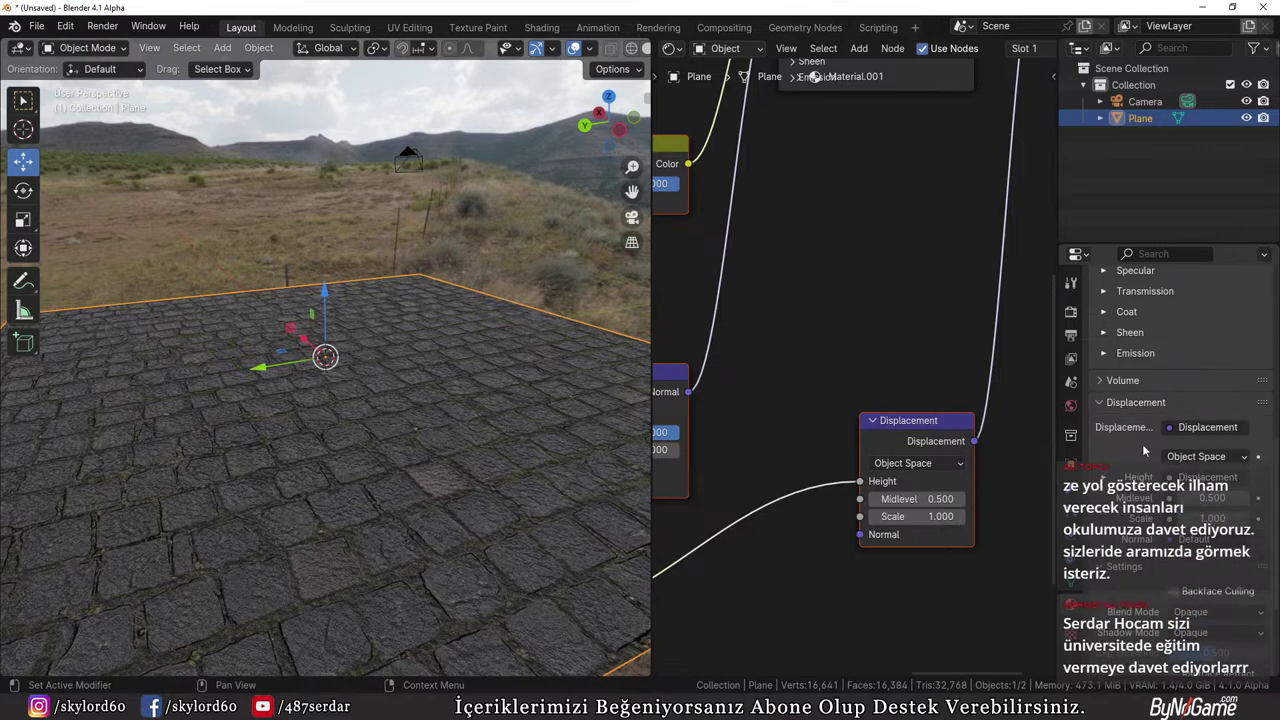
pyautogui.scroll(10, 1128, 398)
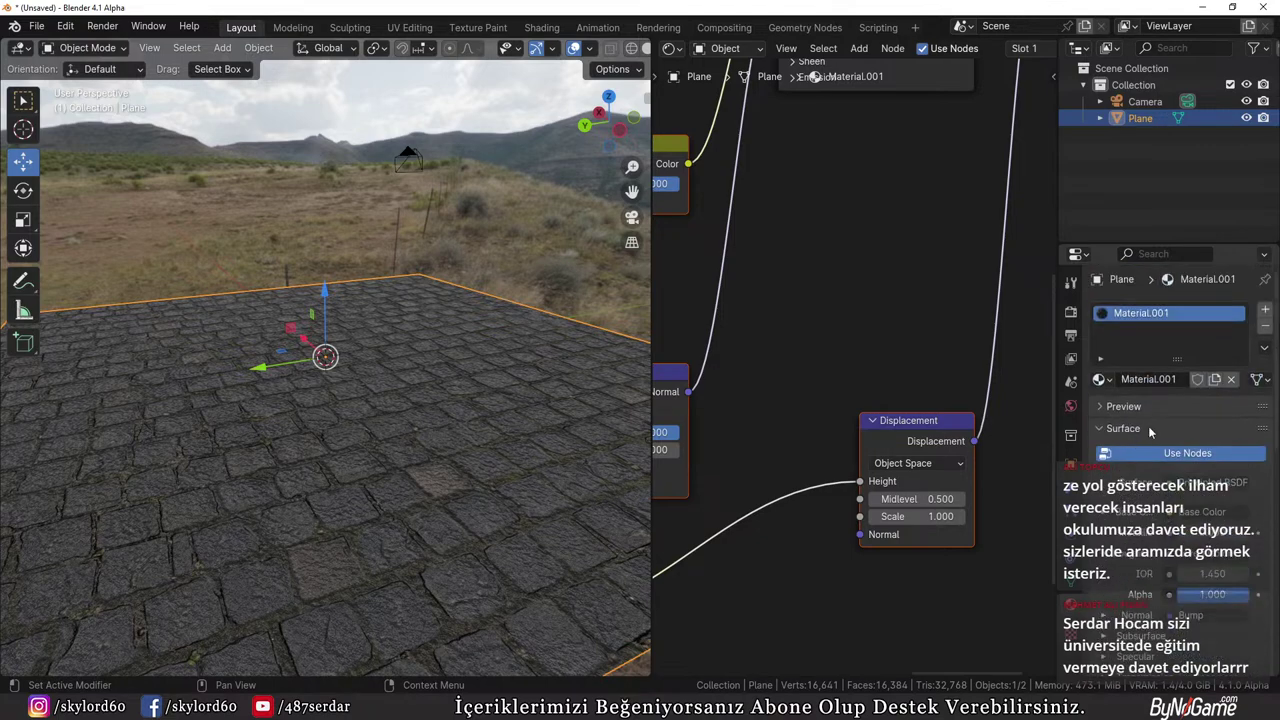
pyautogui.click(1071, 311)
pyautogui.click(1205, 309)
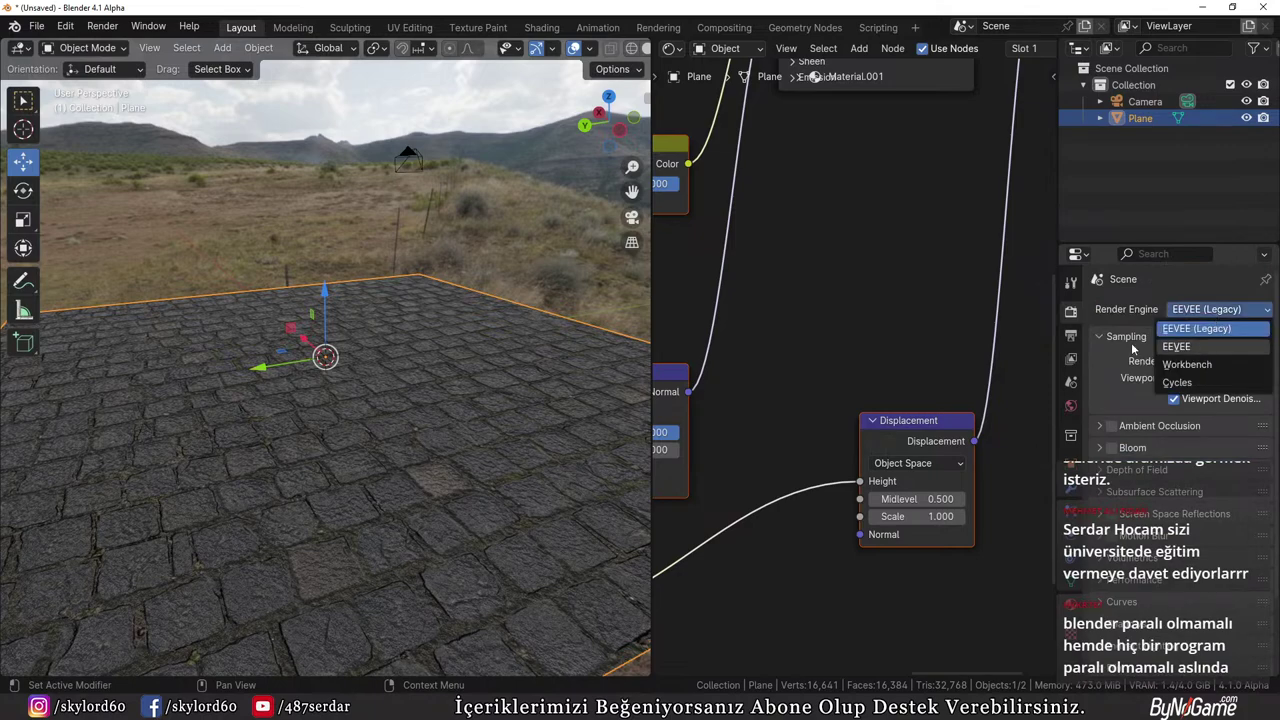
# Switch the render engine to EEVEE and raise the Displacement Scale to 1.460
pyautogui.click(1180, 346)
pyautogui.scroll(-3, 474, 452)
pyautogui.moveTo(480, 446); pyautogui.dragTo(538, 410, button='middle')
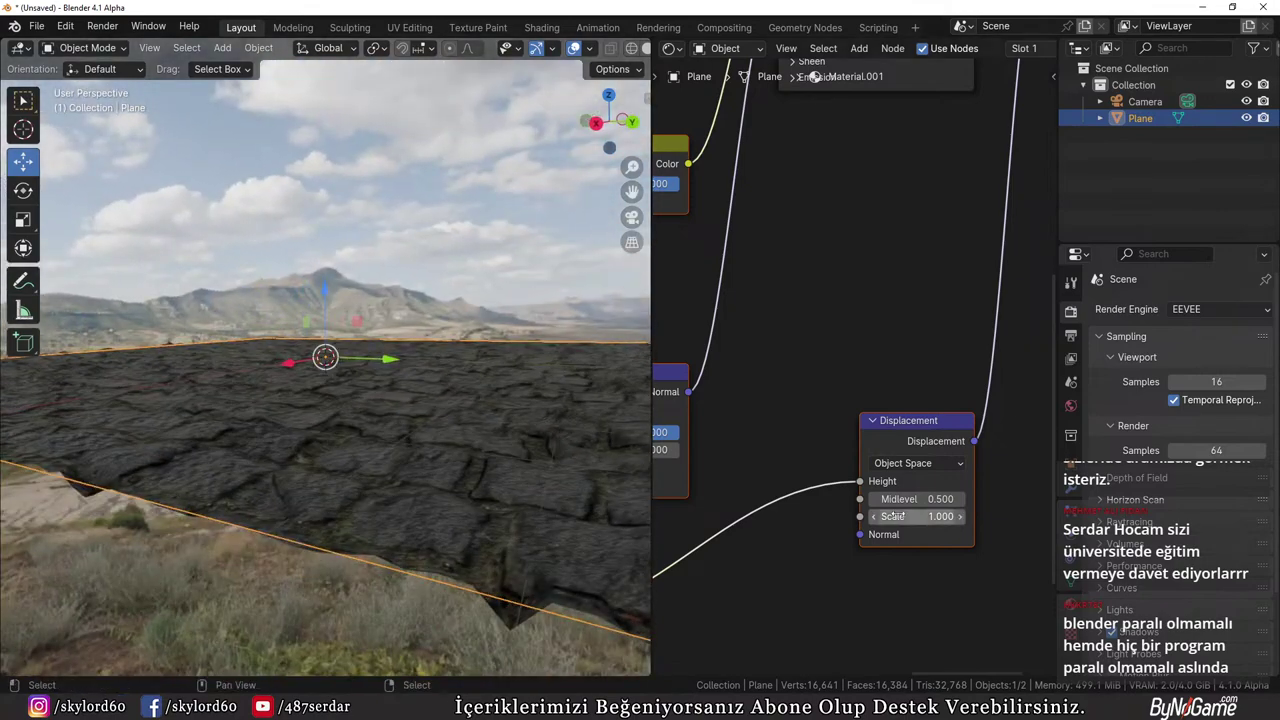
pyautogui.moveTo(920, 516); pyautogui.dragTo(940, 498)
pyautogui.hotkey('ctrl', 'z')
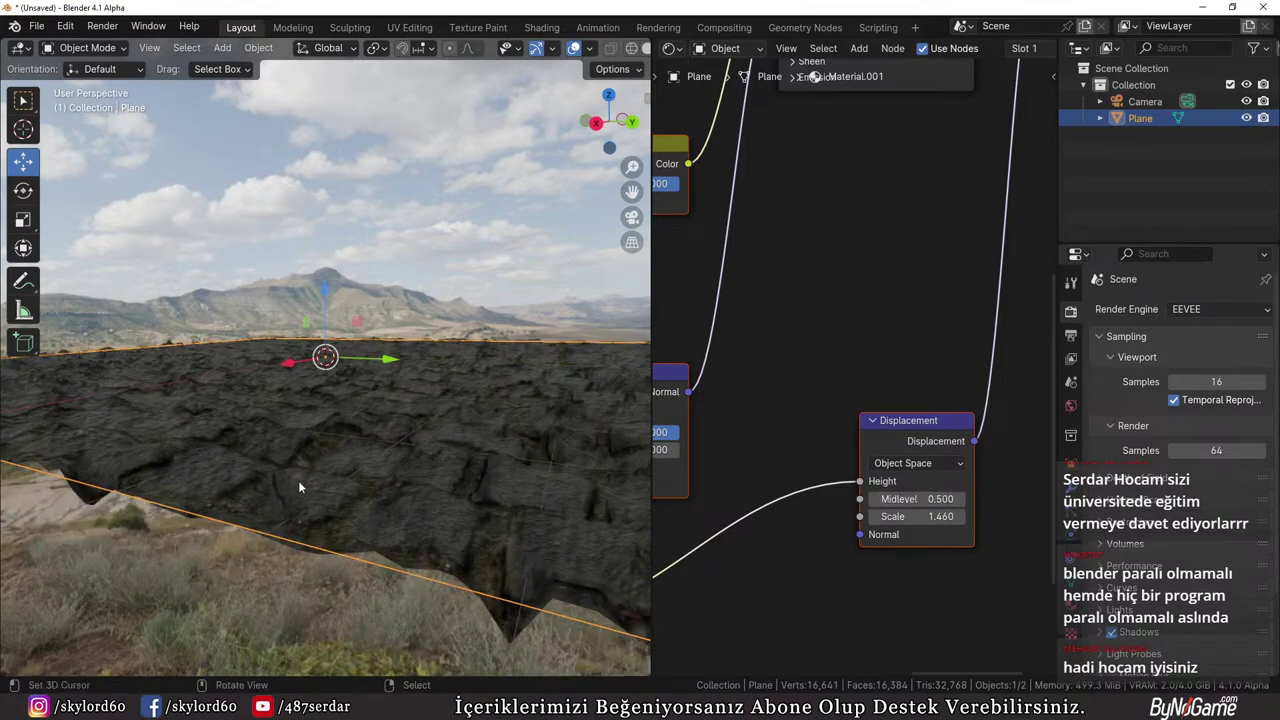
pyautogui.moveTo(298, 480)
pyautogui.mouseDown(button='middle')
pyautogui.moveTo(334, 466)
pyautogui.moveTo(284, 493)
pyautogui.mouseUp(button='middle')
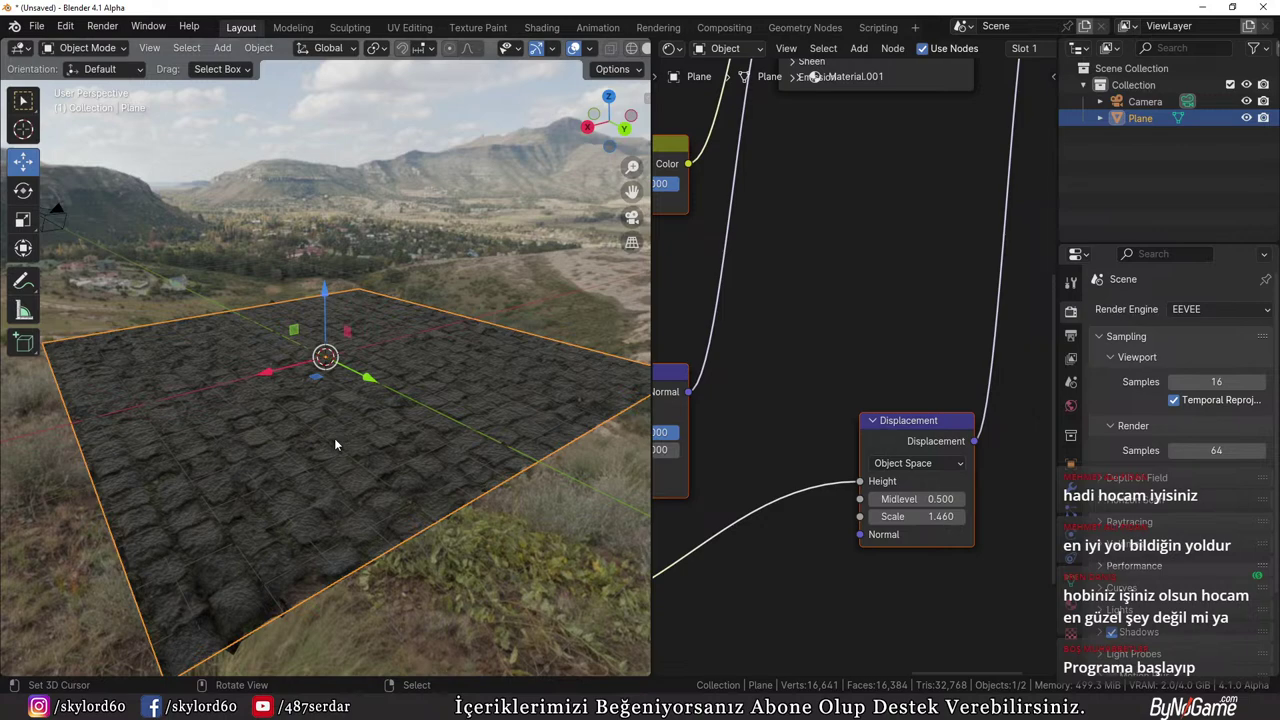
# Orbit around the displaced stone plane, then bring up Chrome's Creative Cloud page
pyautogui.moveTo(335, 444); pyautogui.dragTo(452, 352, button='middle')
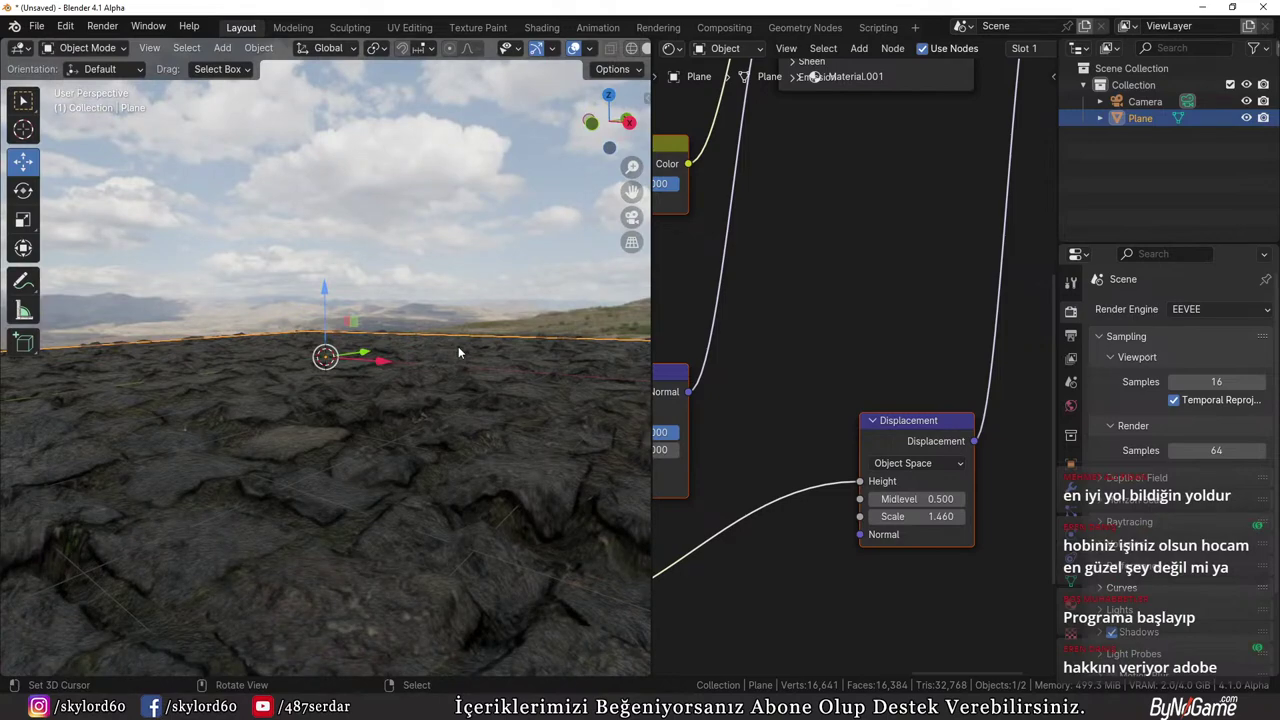
pyautogui.moveTo(451, 394); pyautogui.dragTo(340, 435, button='middle')
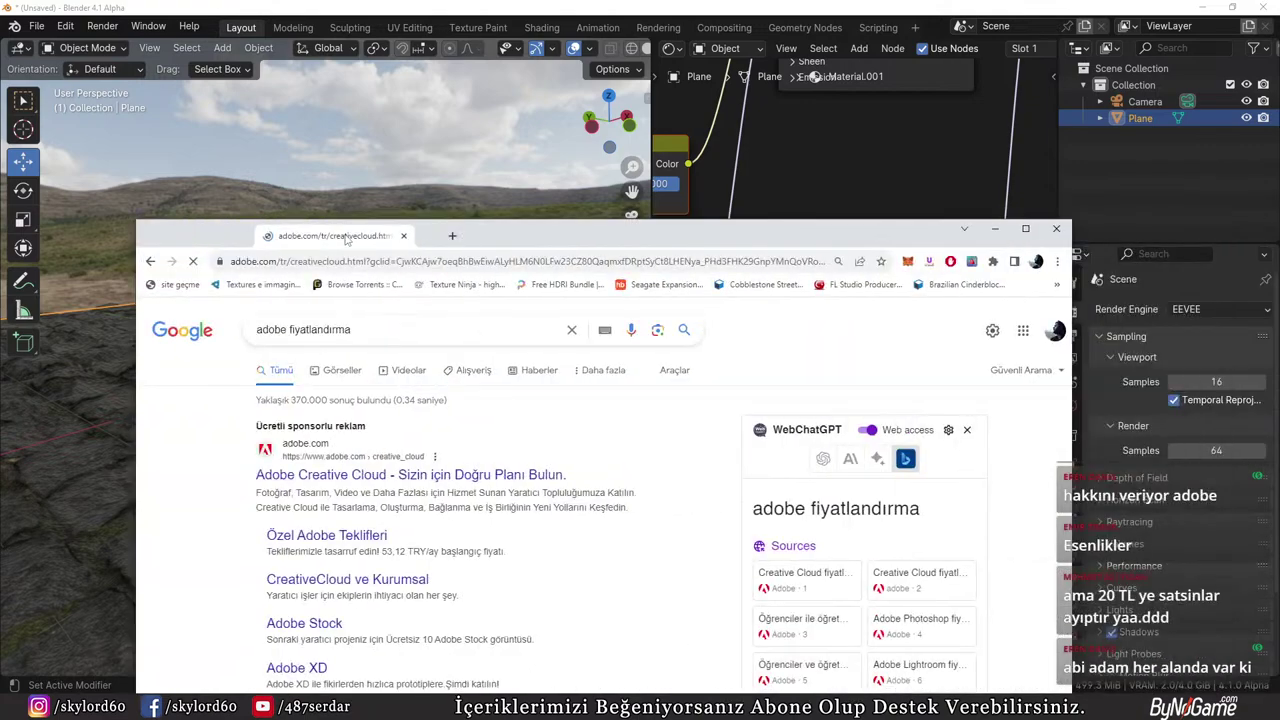
pyautogui.click(558, 415)
pyautogui.moveTo(477, 665)
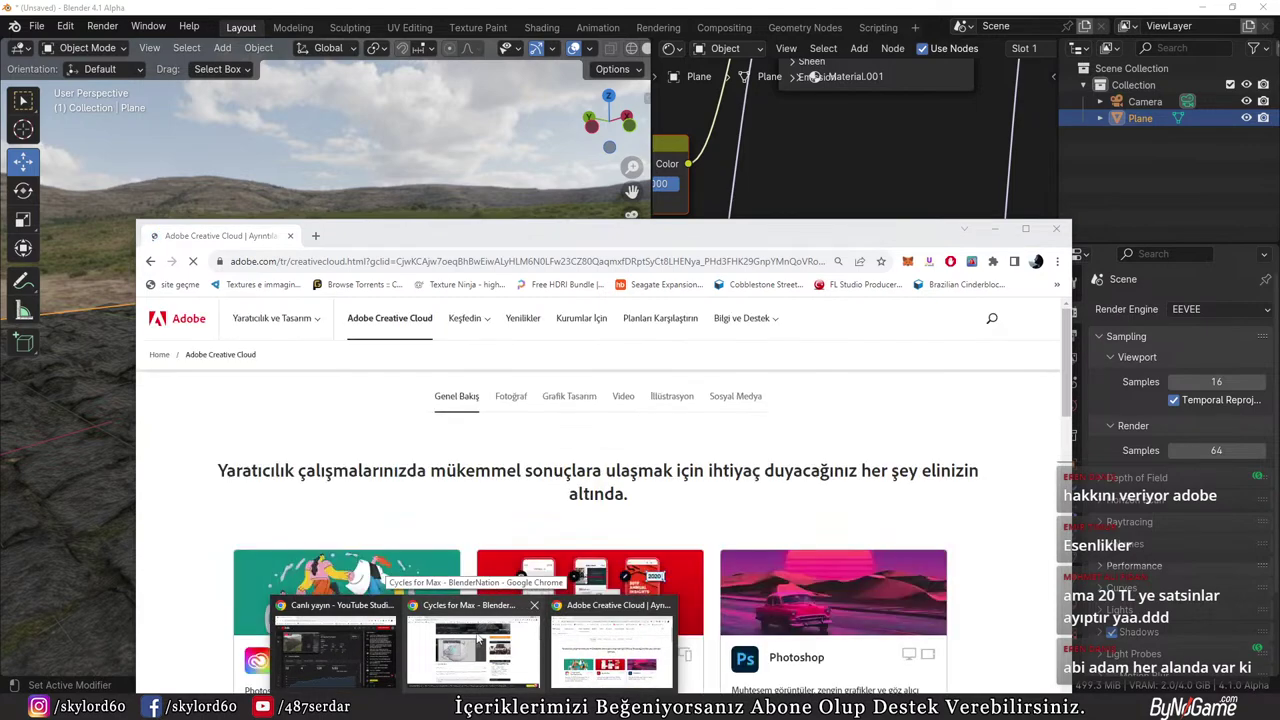
# Close the BlenderNation tab, maximize Chrome and open the Creative Cloud plans page
pyautogui.click(477, 641)
pyautogui.click(161, 9)
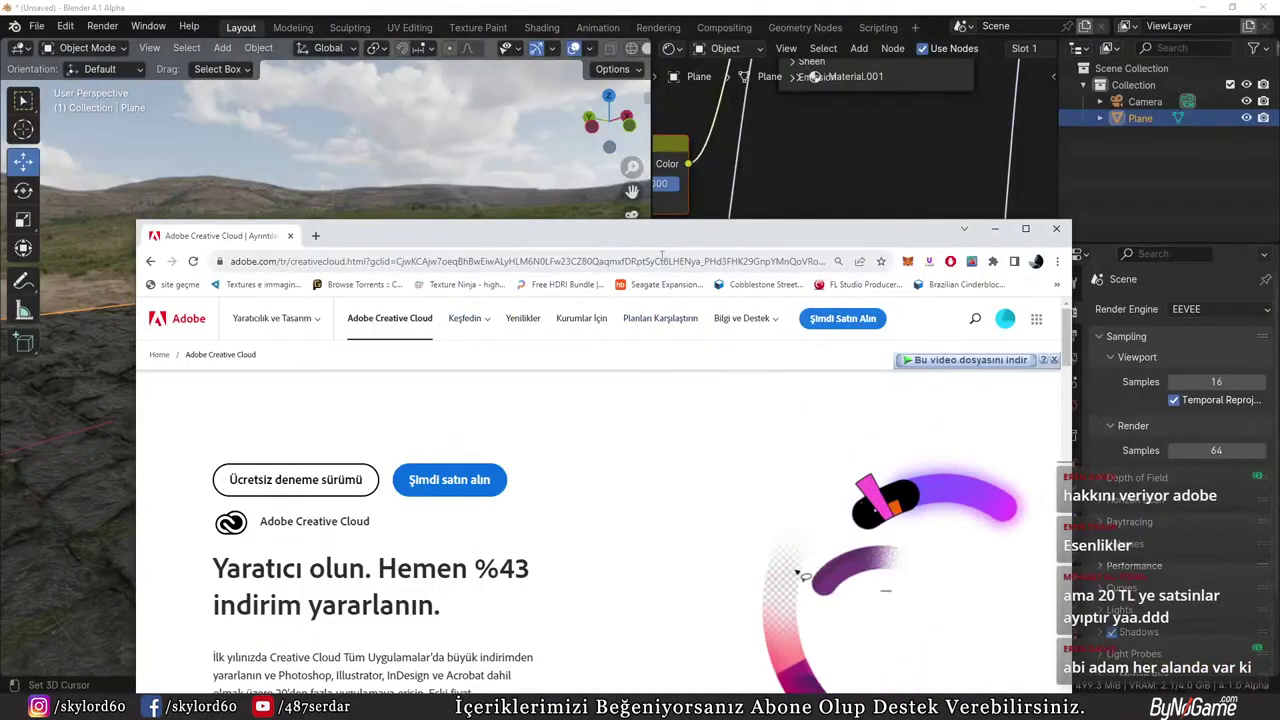
pyautogui.doubleClick(660, 236)
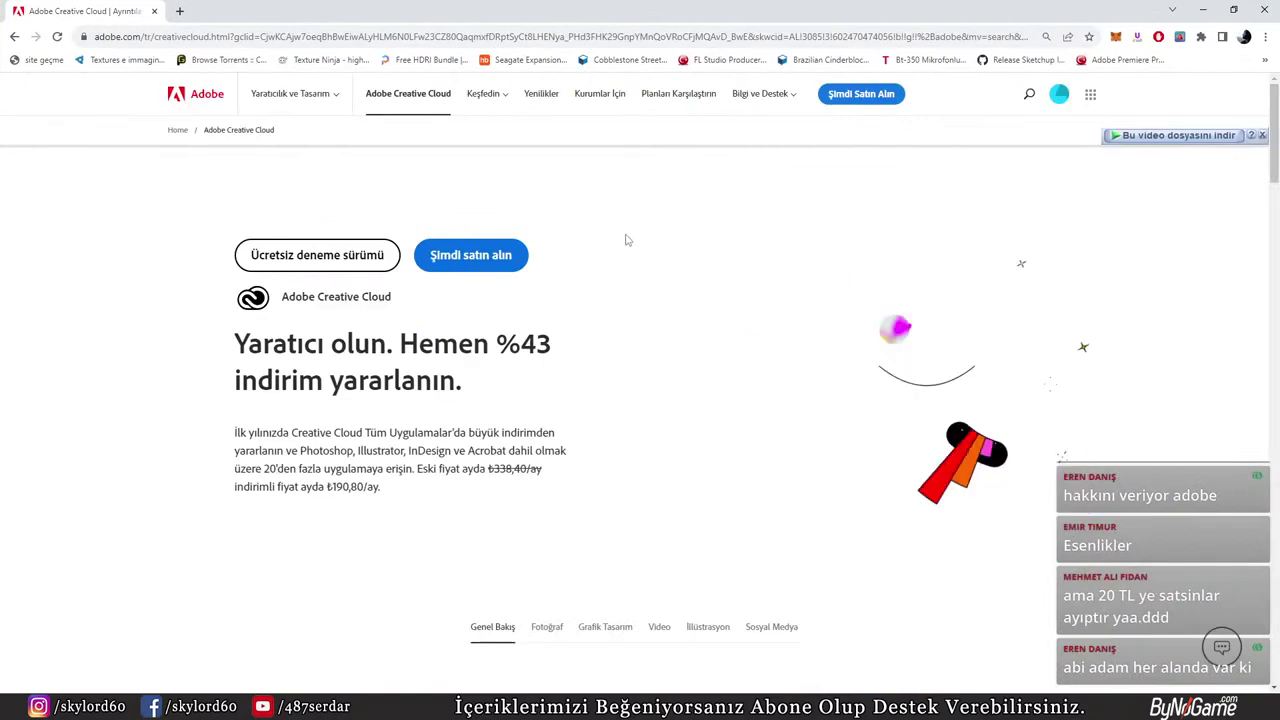
pyautogui.click(428, 259)
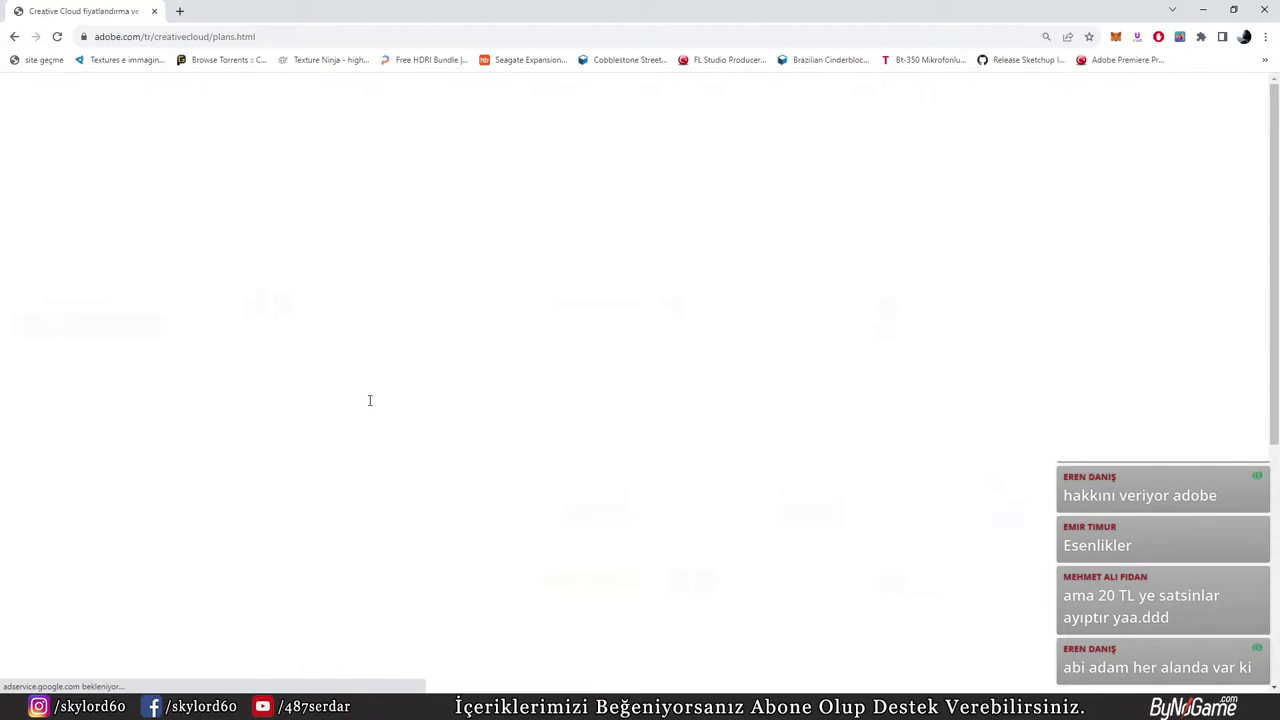
# Browse the All plans and 3D and AR categories, then return to Blender
pyautogui.scroll(-1, 366, 392)
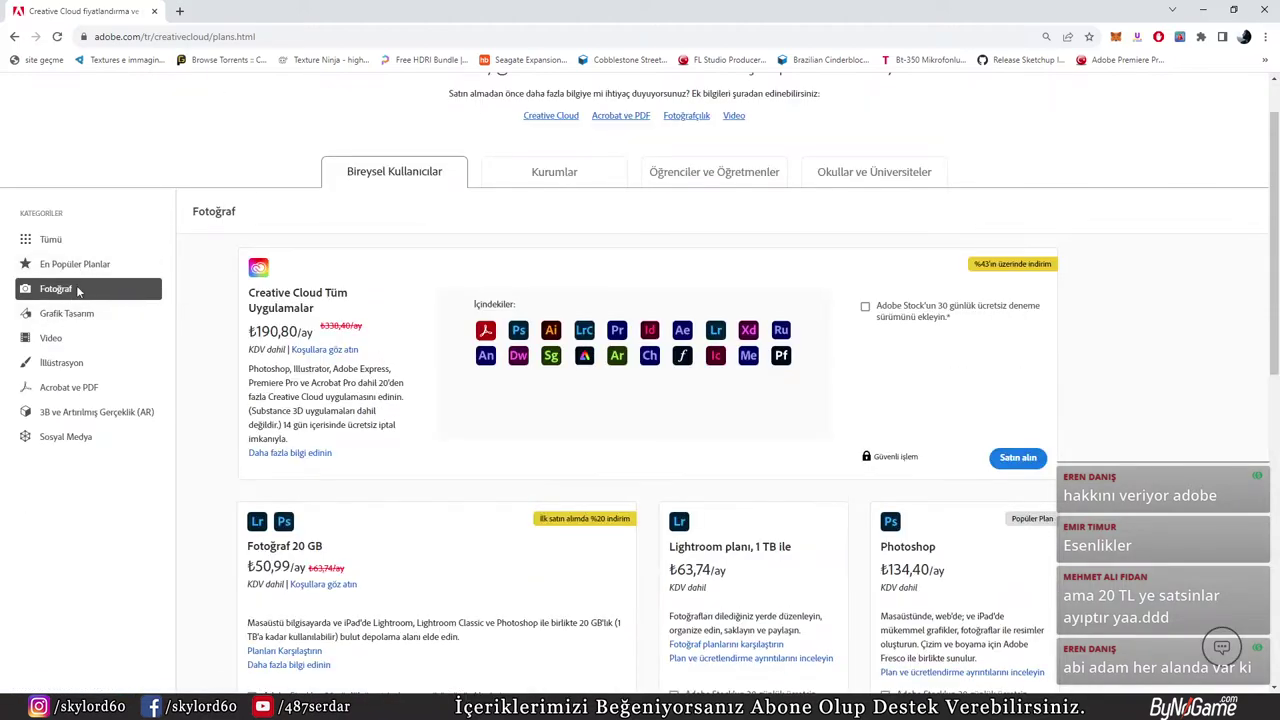
pyautogui.click(60, 247)
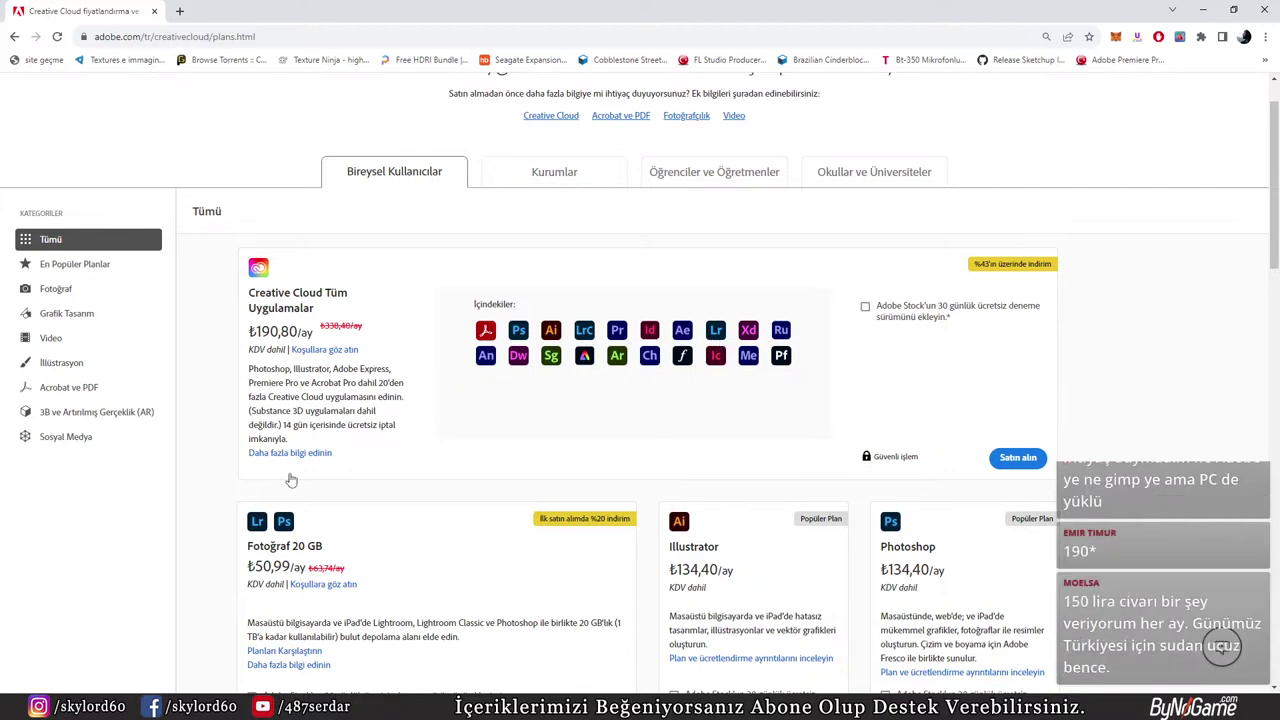
pyautogui.click(105, 411)
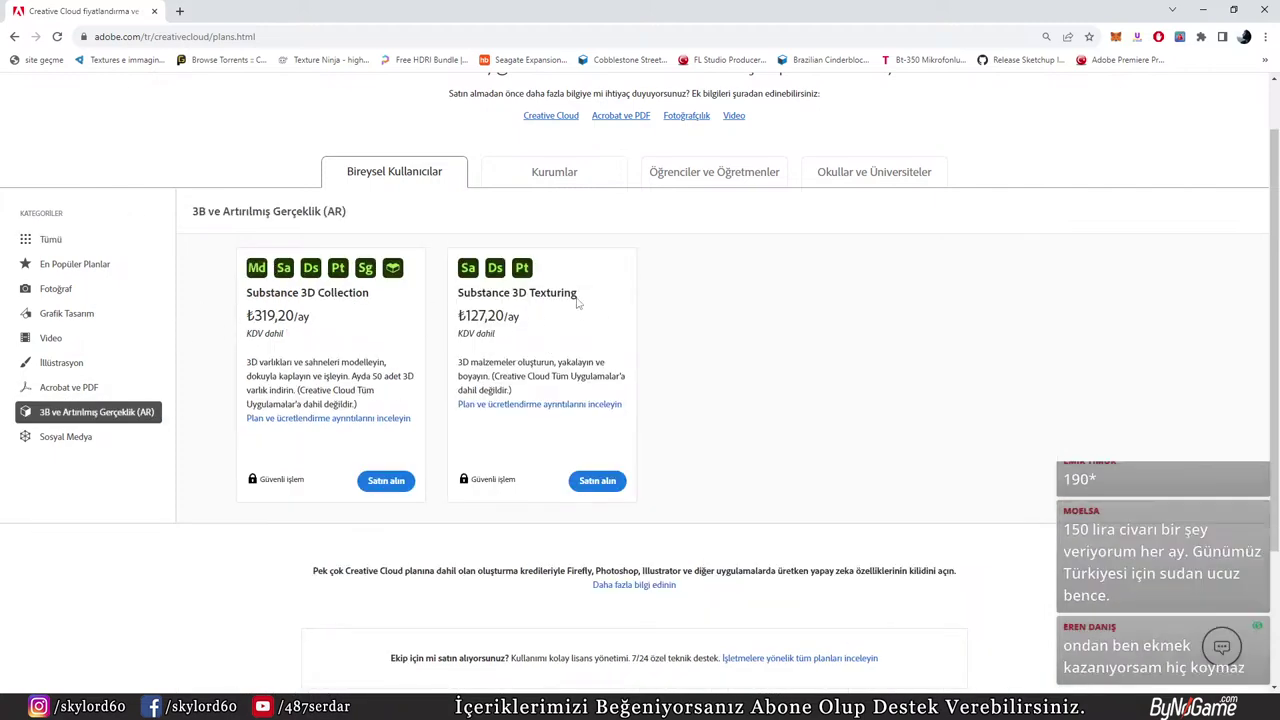
pyautogui.click(52, 243)
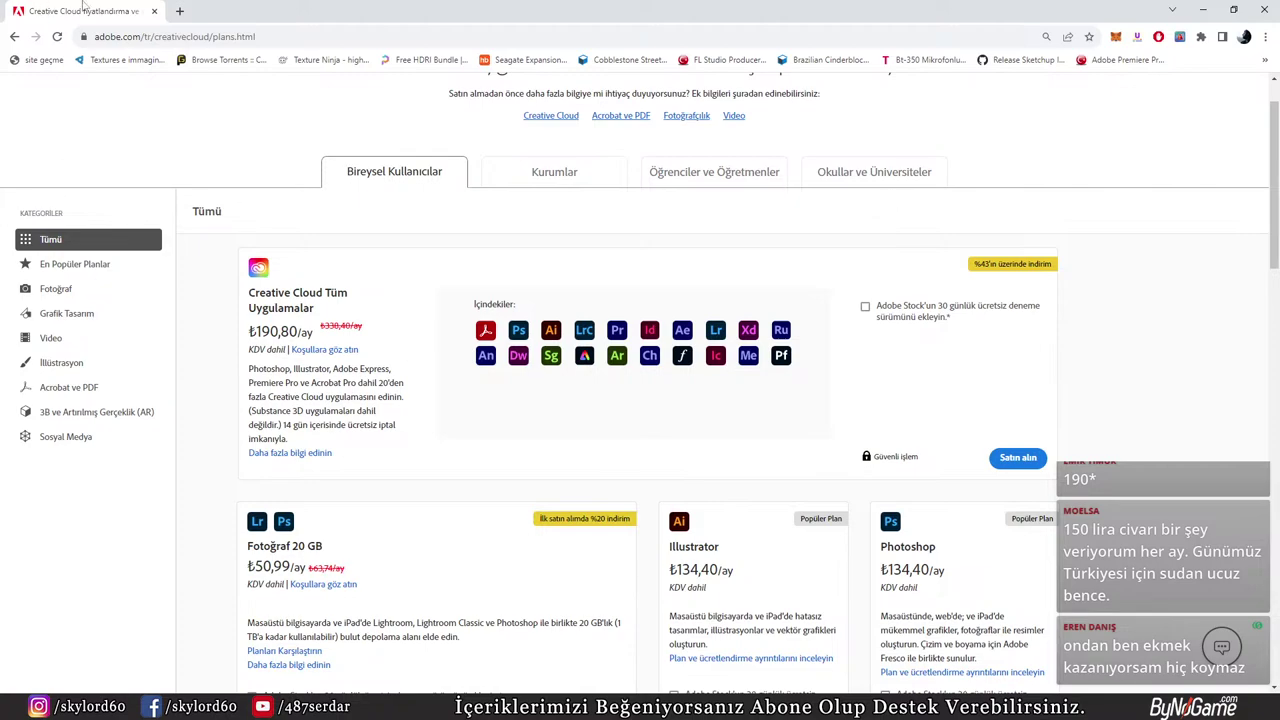
pyautogui.hotkey('alt', 'Tab')
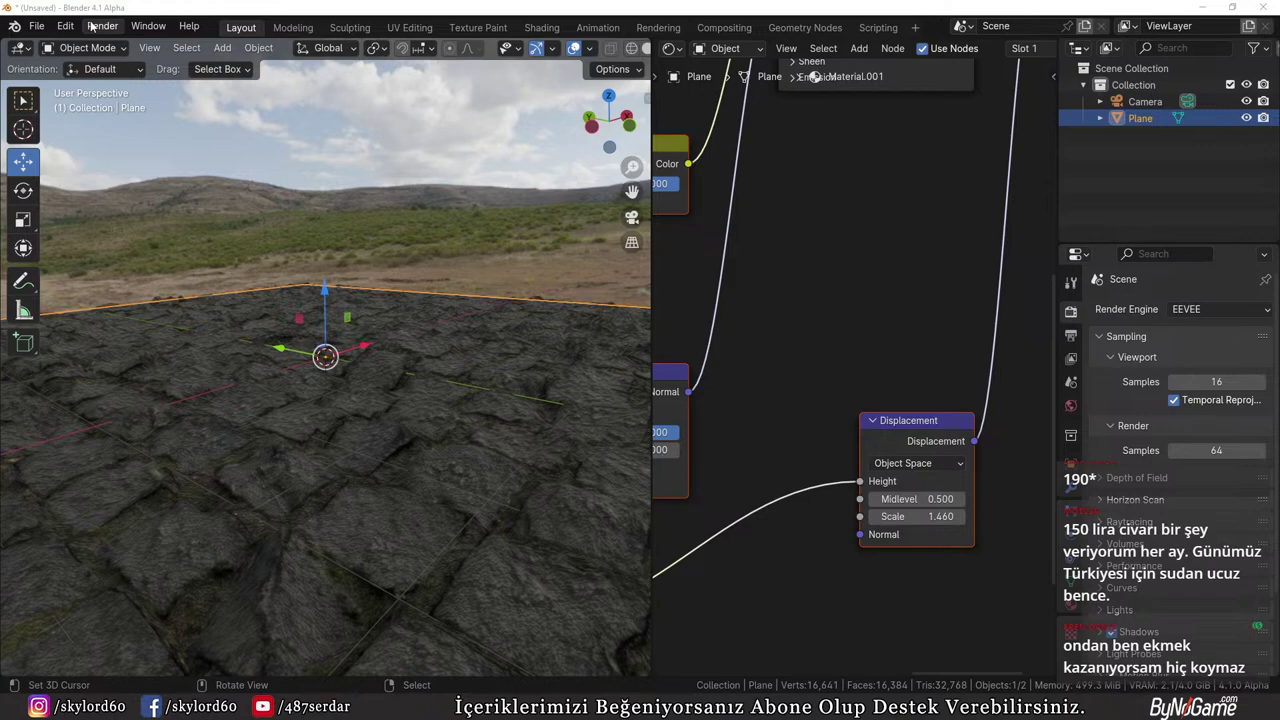
pyautogui.scroll(-2, 125, 48)
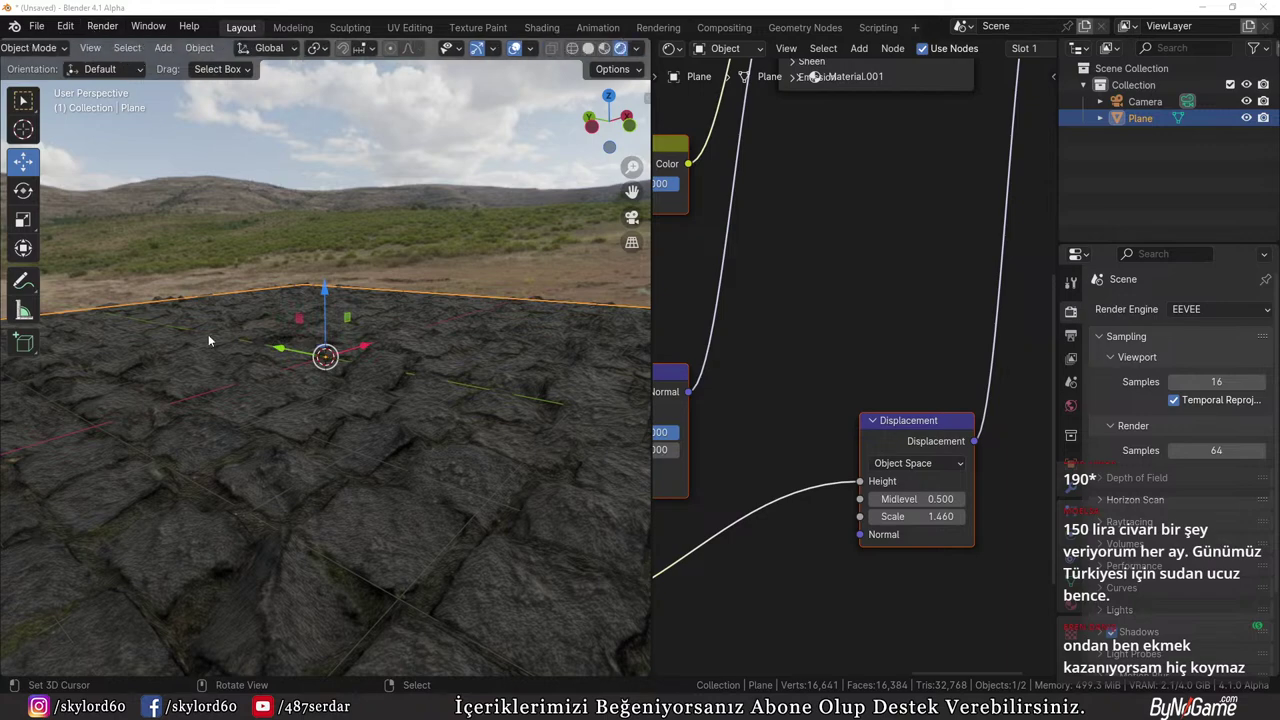
pyautogui.scroll(-3, 224, 306)
pyautogui.moveTo(267, 368); pyautogui.dragTo(300, 362, button='middle')
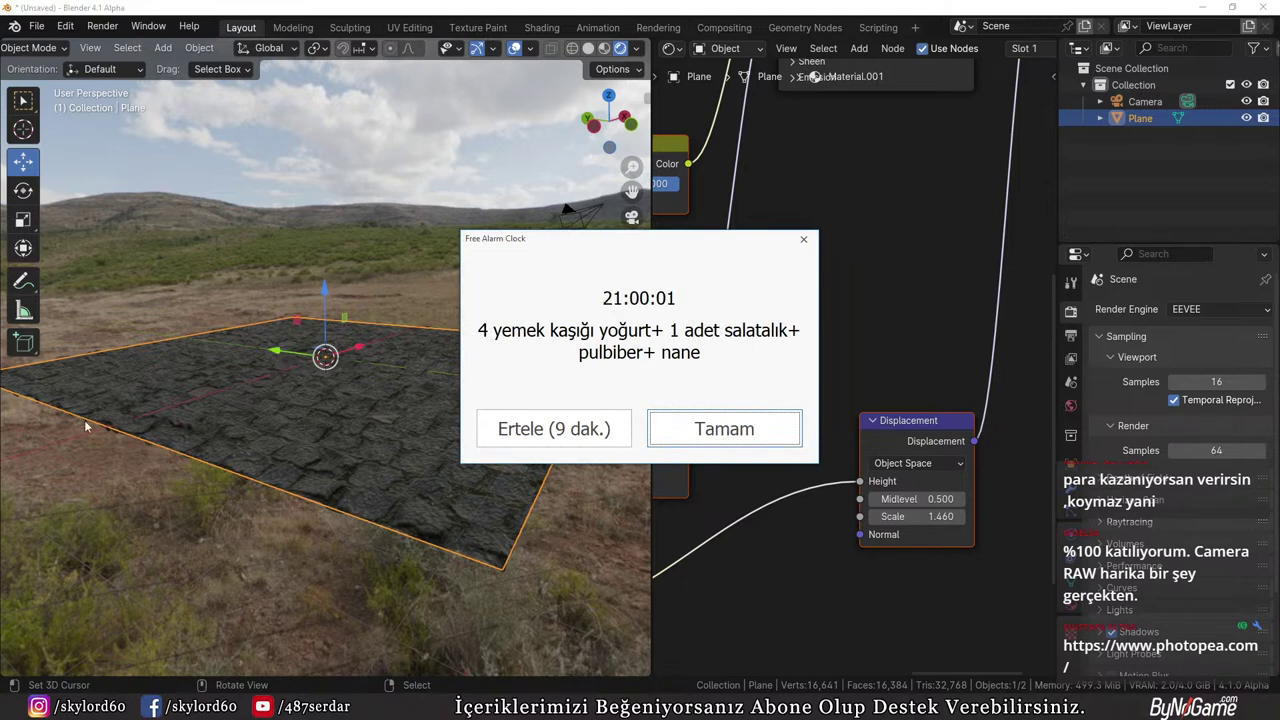
# Close the Free Alarm Clock reminder with Tamam
pyautogui.click(741, 437)
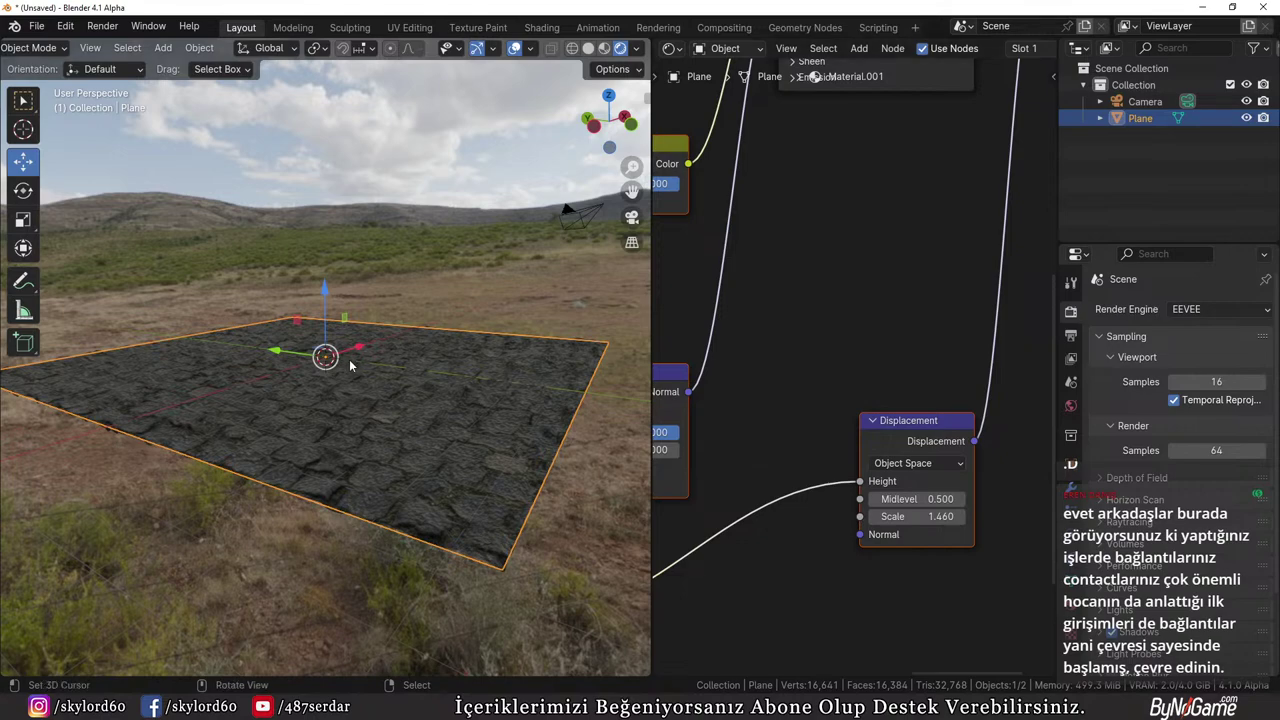
# Add a Suzanne monkey, subdivide it with Ctrl+2 and move it along Z
pyautogui.moveTo(353, 366); pyautogui.dragTo(234, 246, button='middle')
pyautogui.scroll(4, 239, 346)
pyautogui.hotkey('shift', 'a')
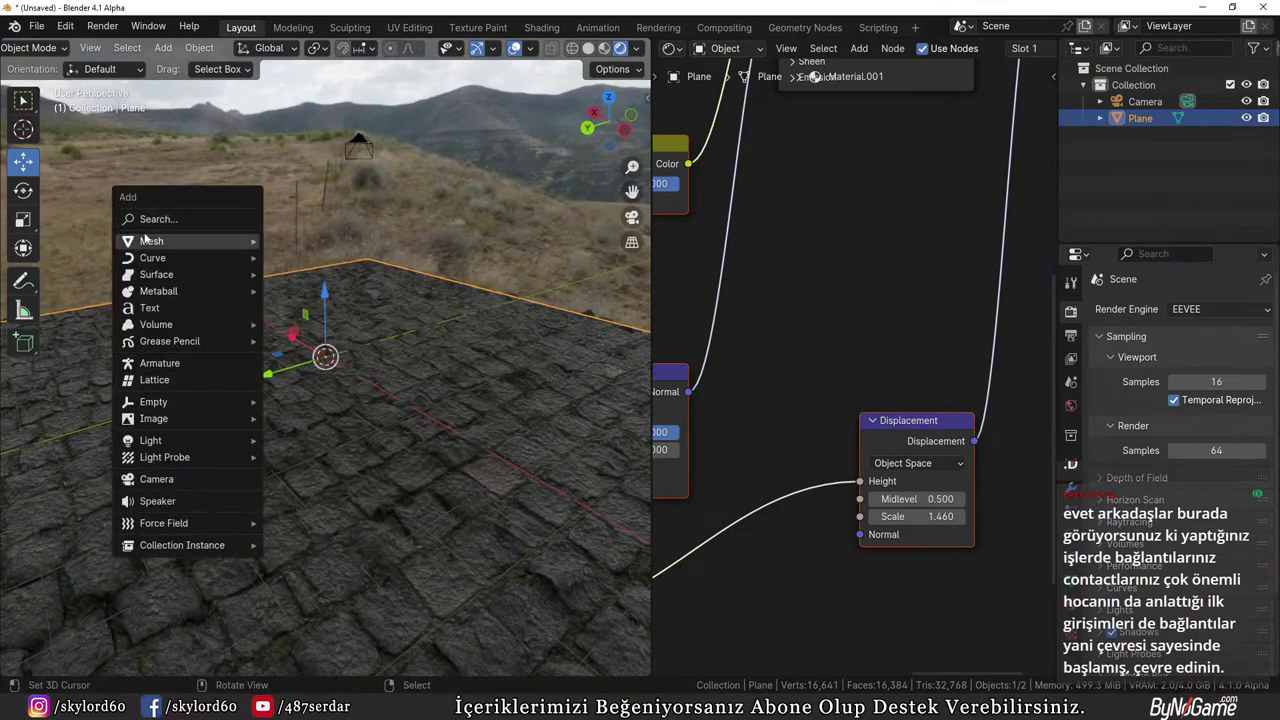
pyautogui.moveTo(226, 241)
pyautogui.click(306, 395)
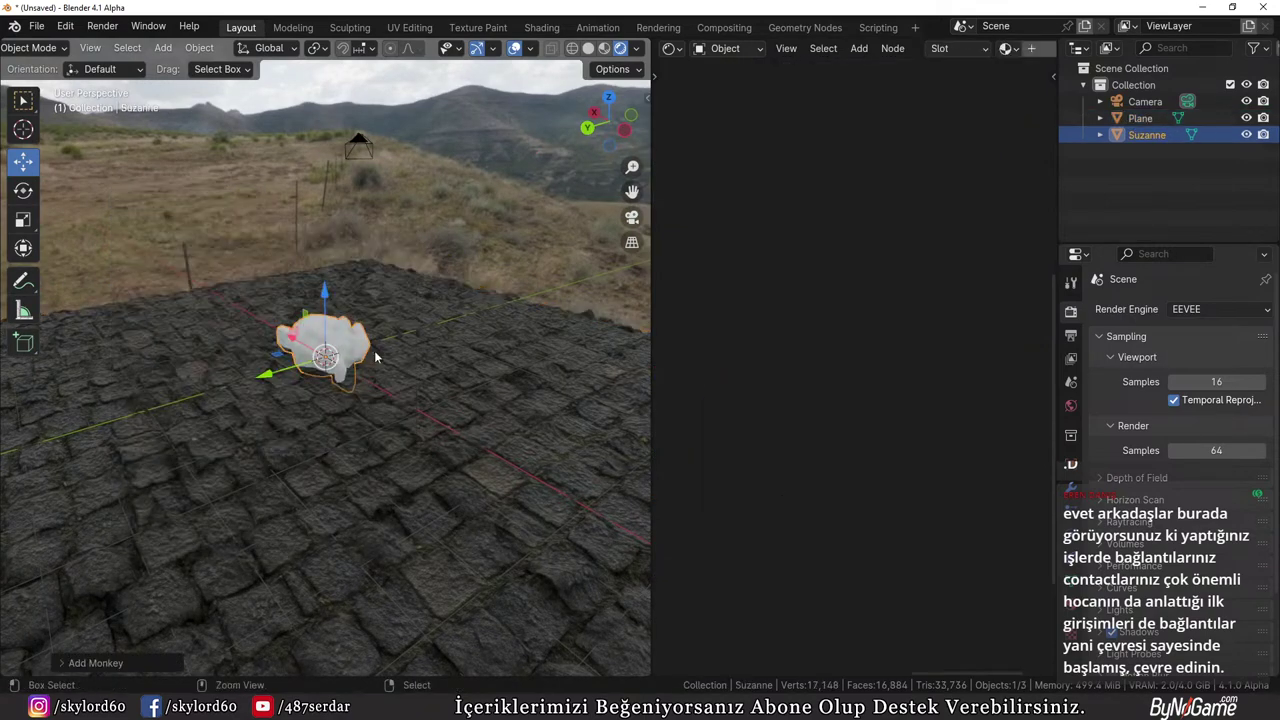
pyautogui.hotkey('ctrl', '2')
pyautogui.press('g')
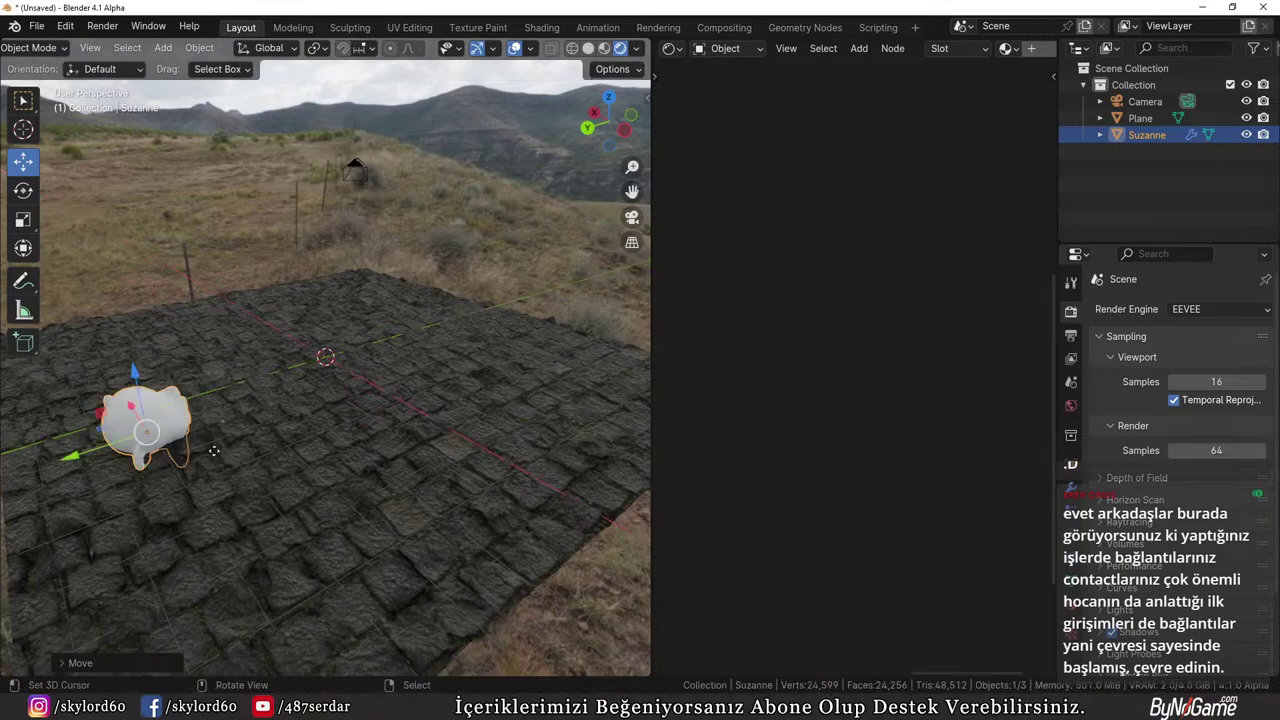
pyautogui.press('z')
pyautogui.click(210, 395)
pyautogui.hotkey('shift', 'a')
# Add a new plane, rotate it 90° on X to stand upright, lift it along Z, and scale it
pyautogui.moveTo(311, 210)
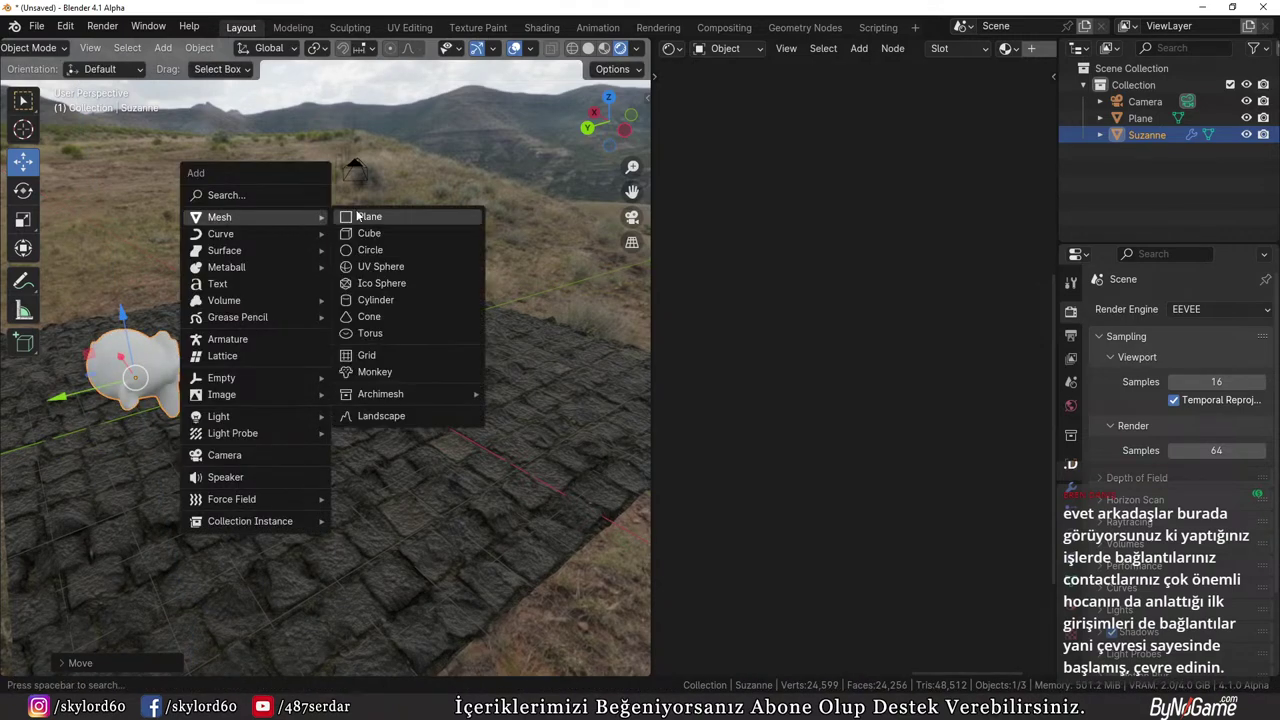
pyautogui.click(362, 216)
pyautogui.write('rx')
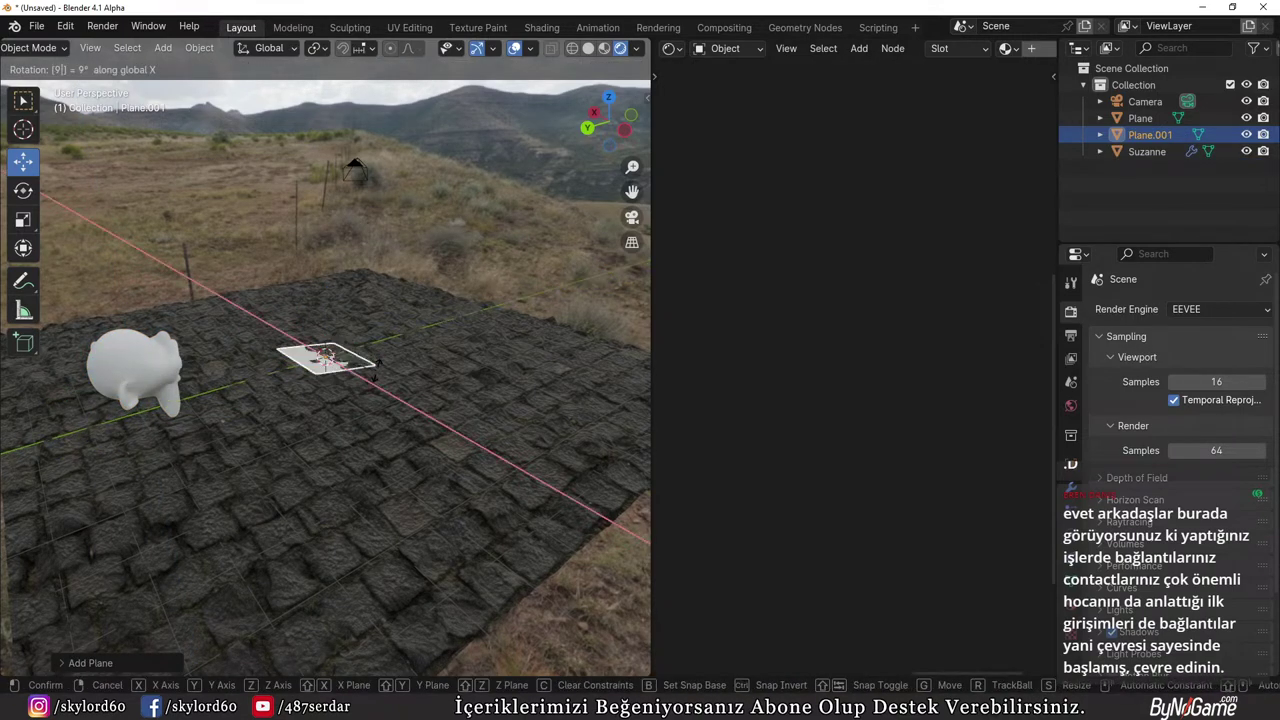
pyautogui.write('90')
pyautogui.press('Return')
pyautogui.scroll(-3, 376, 369)
pyautogui.press('g')
pyautogui.press('z')
pyautogui.press('Return')
pyautogui.press('s')
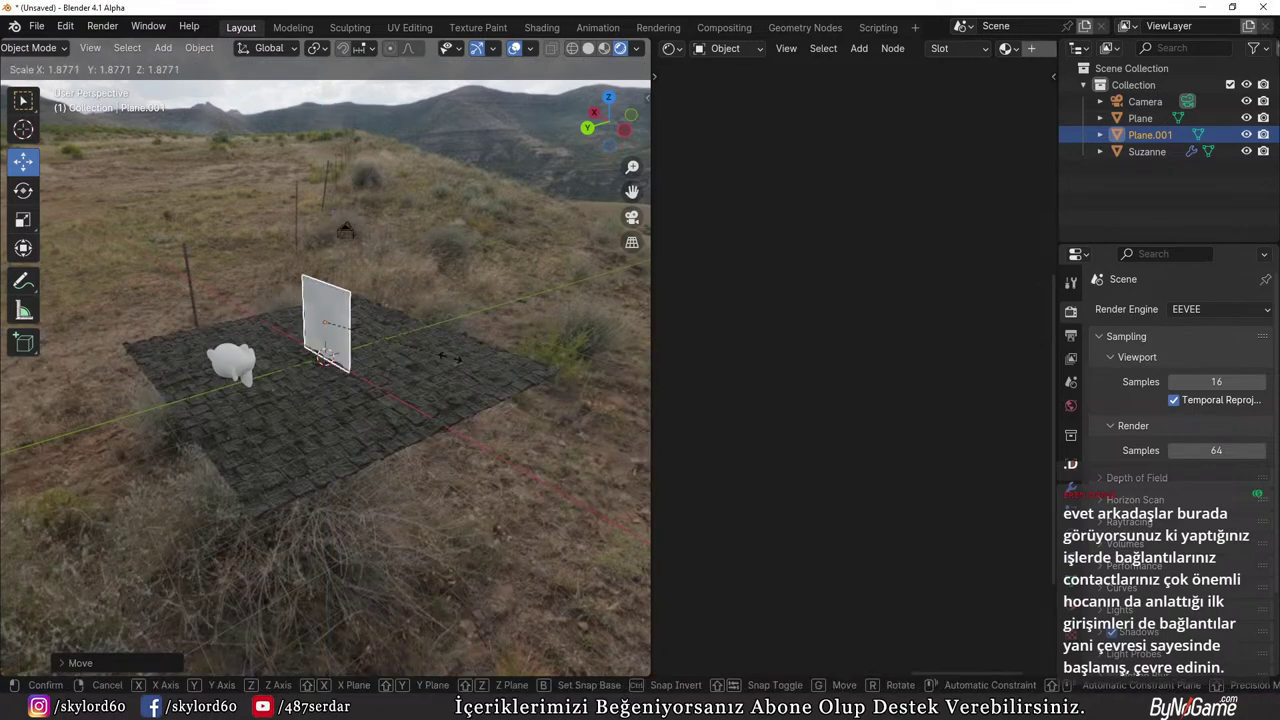
pyautogui.click(460, 368)
# Give the plane a new material with Transmission Weight 1.000 and Roughness 0
pyautogui.click(1031, 48)
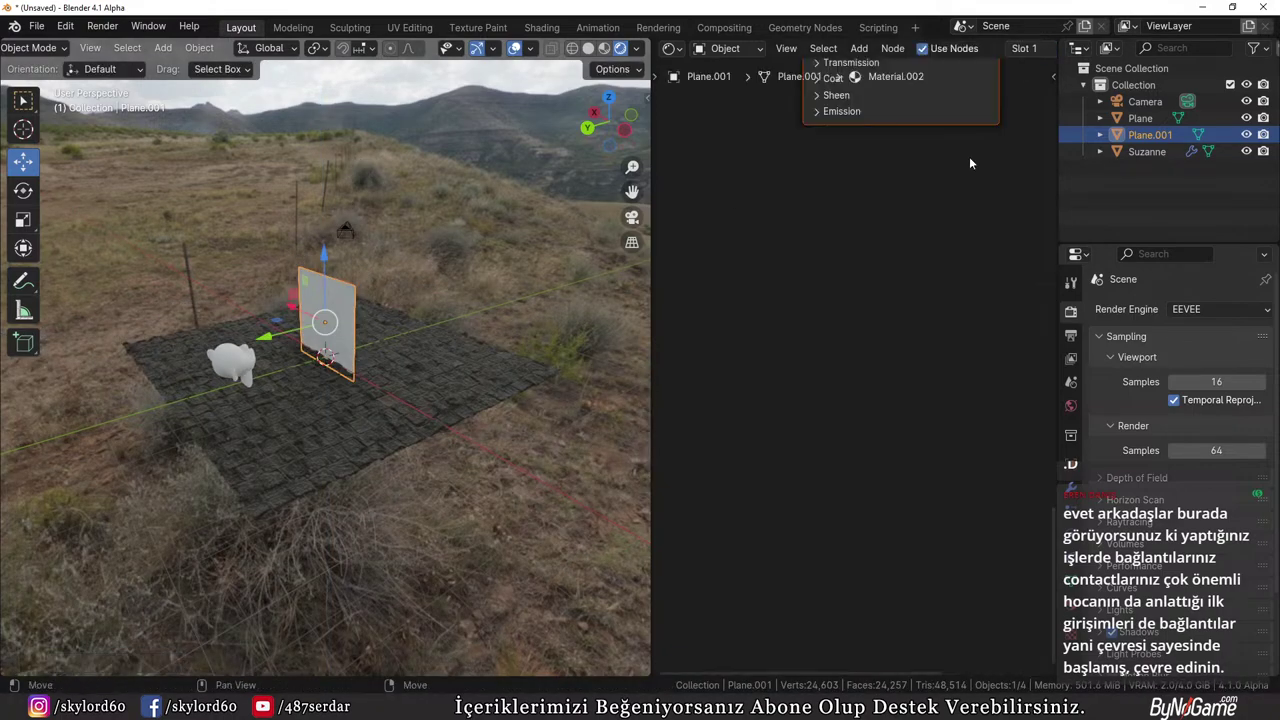
pyautogui.moveTo(867, 266); pyautogui.dragTo(793, 441, button='middle')
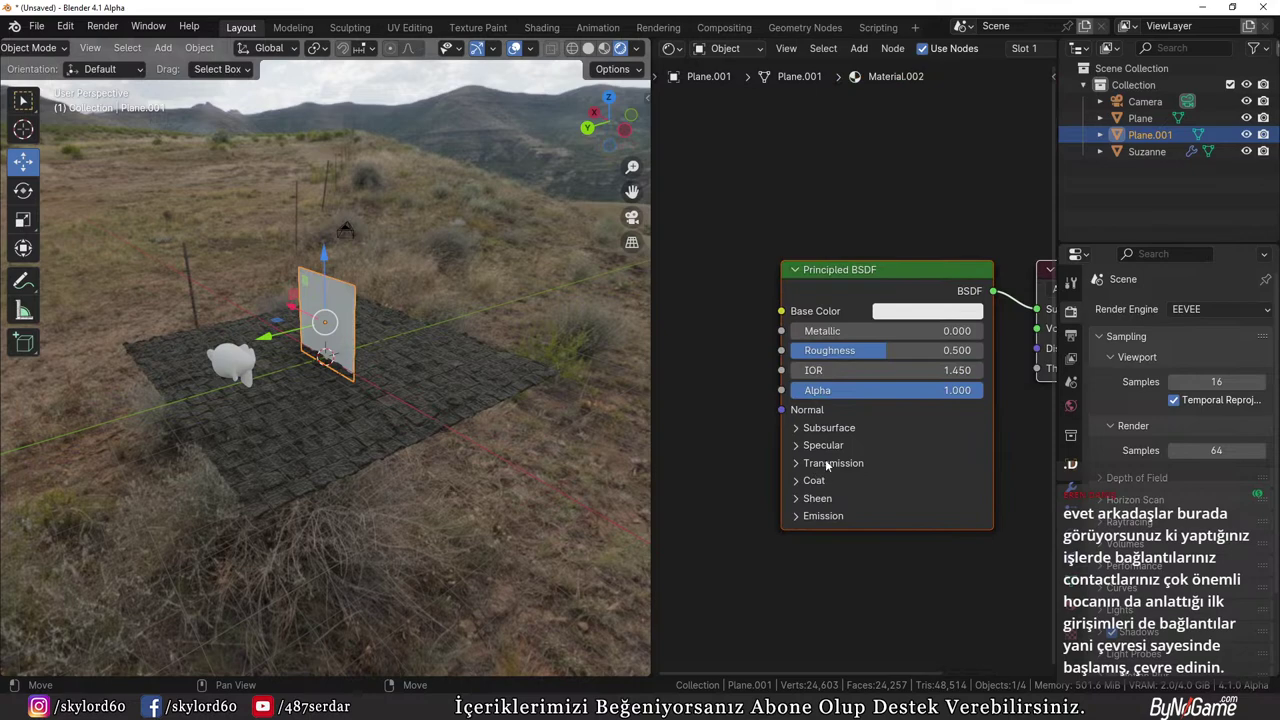
pyautogui.click(825, 463)
pyautogui.moveTo(830, 486); pyautogui.dragTo(878, 421)
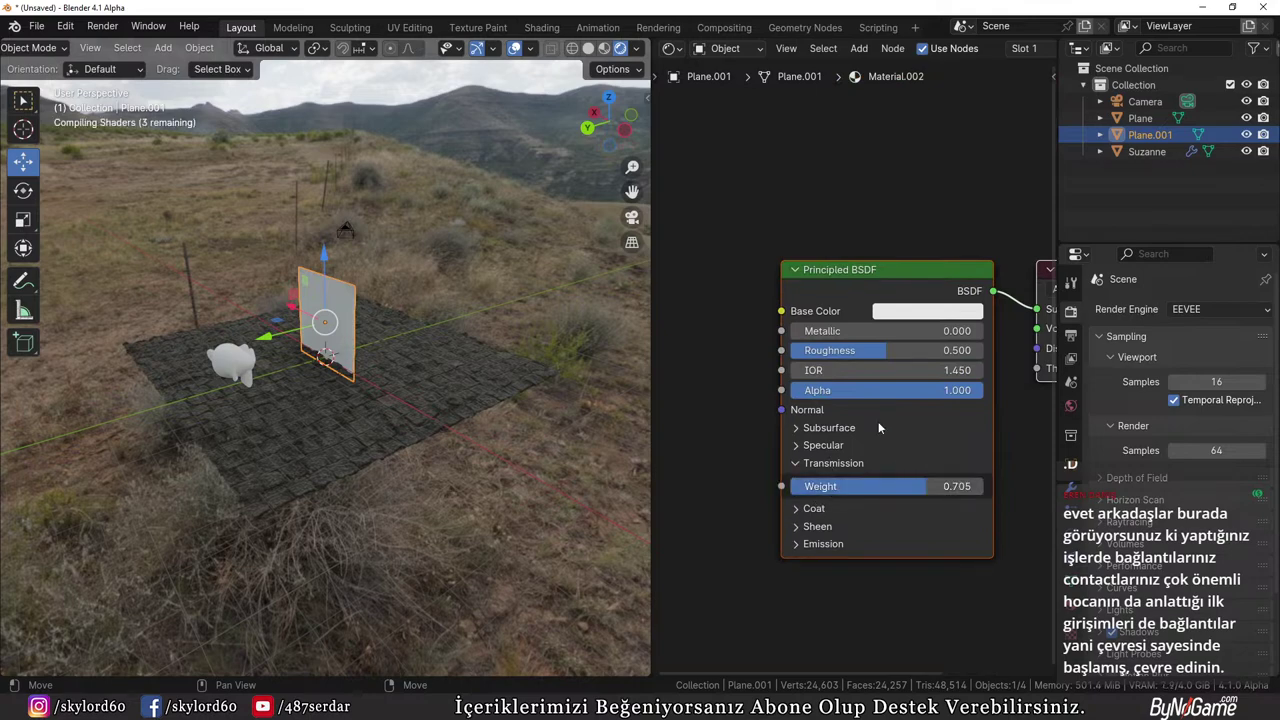
pyautogui.click(860, 278)
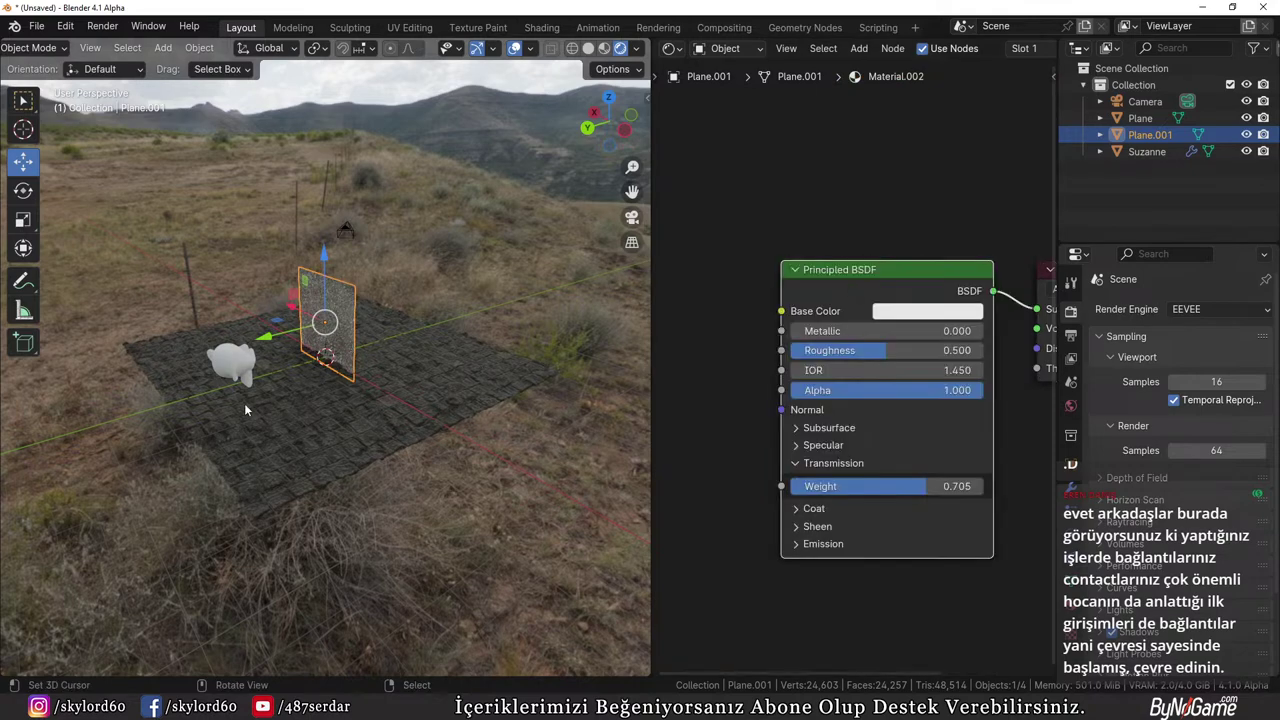
pyautogui.moveTo(244, 410); pyautogui.dragTo(620, 394, button='middle')
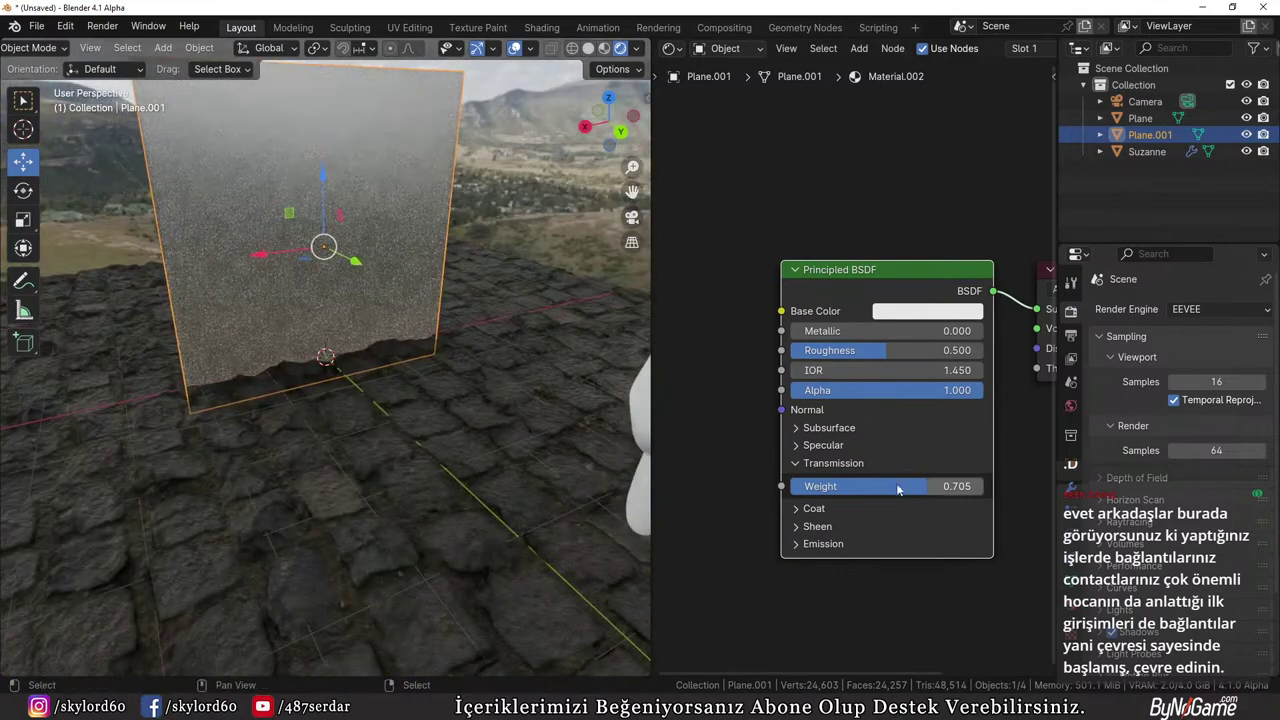
pyautogui.moveTo(898, 486); pyautogui.dragTo(975, 486)
pyautogui.moveTo(885, 350); pyautogui.dragTo(800, 350)
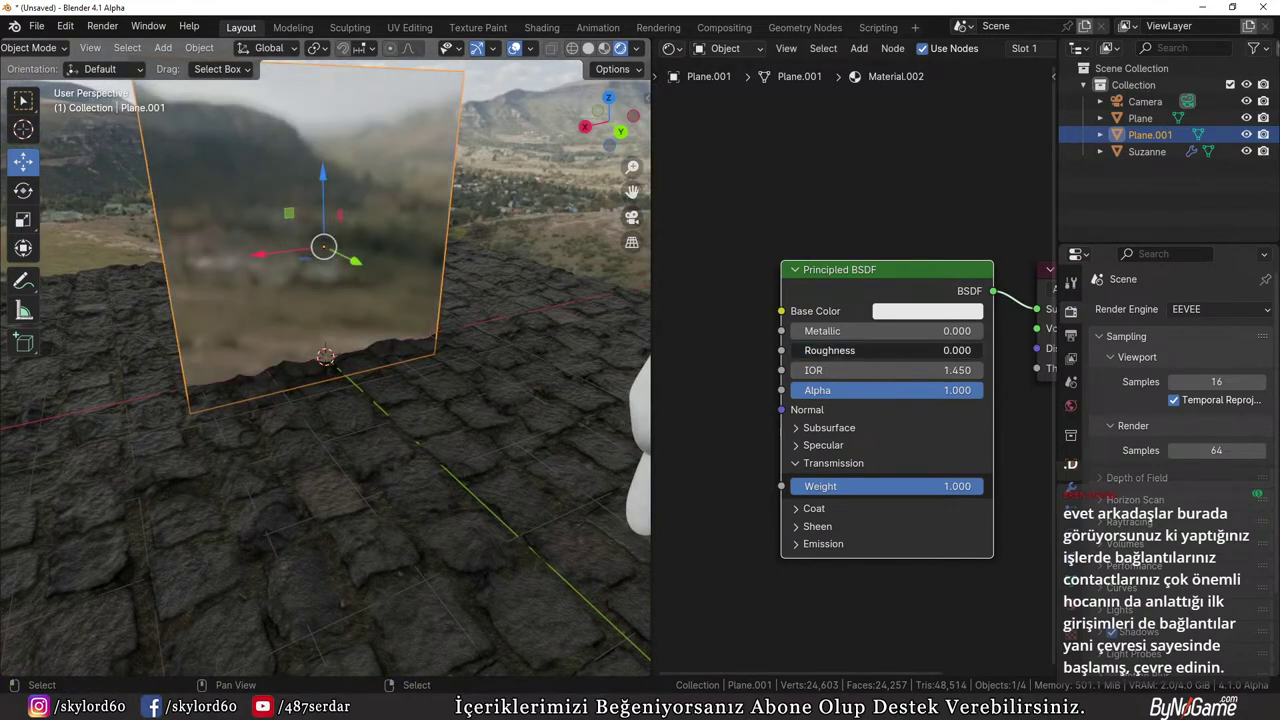
# Slide the upright plane and Suzanne to new ground positions without changing their height
pyautogui.scroll(-5, 360, 390)
pyautogui.press('g')
pyautogui.hotkey('shift', 'z')
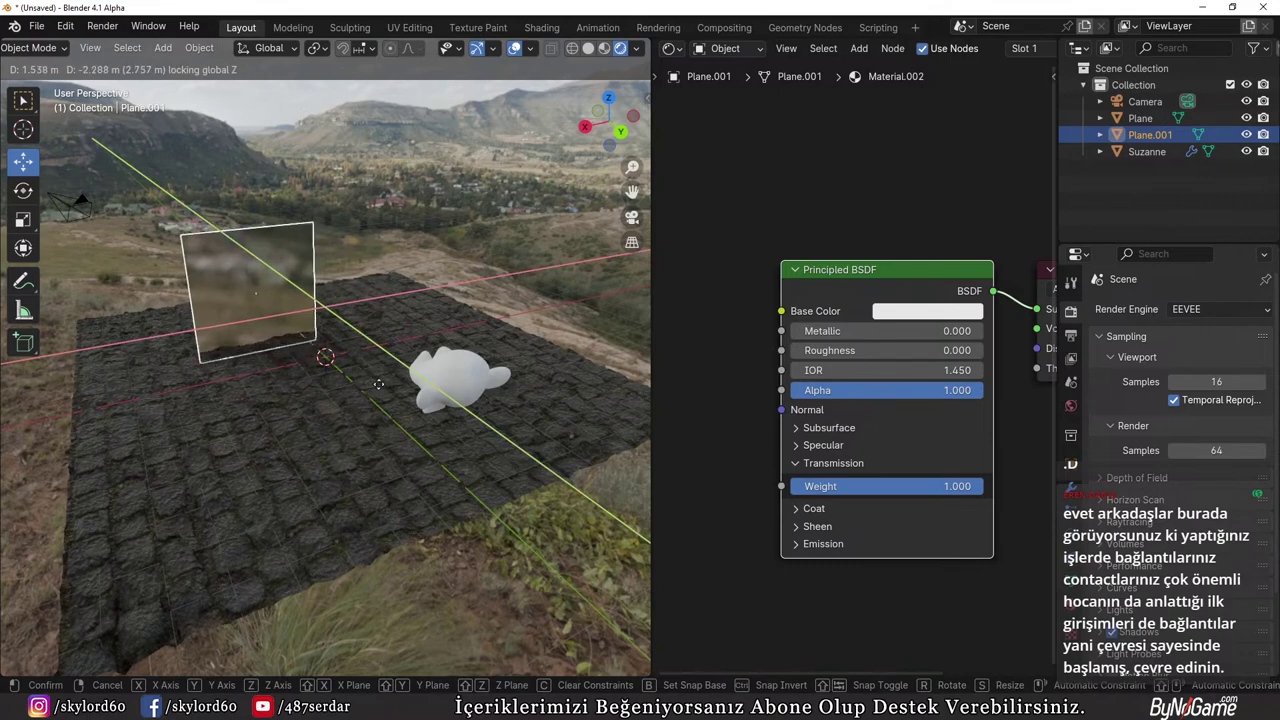
pyautogui.click(450, 385)
pyautogui.click(469, 378)
pyautogui.press('g')
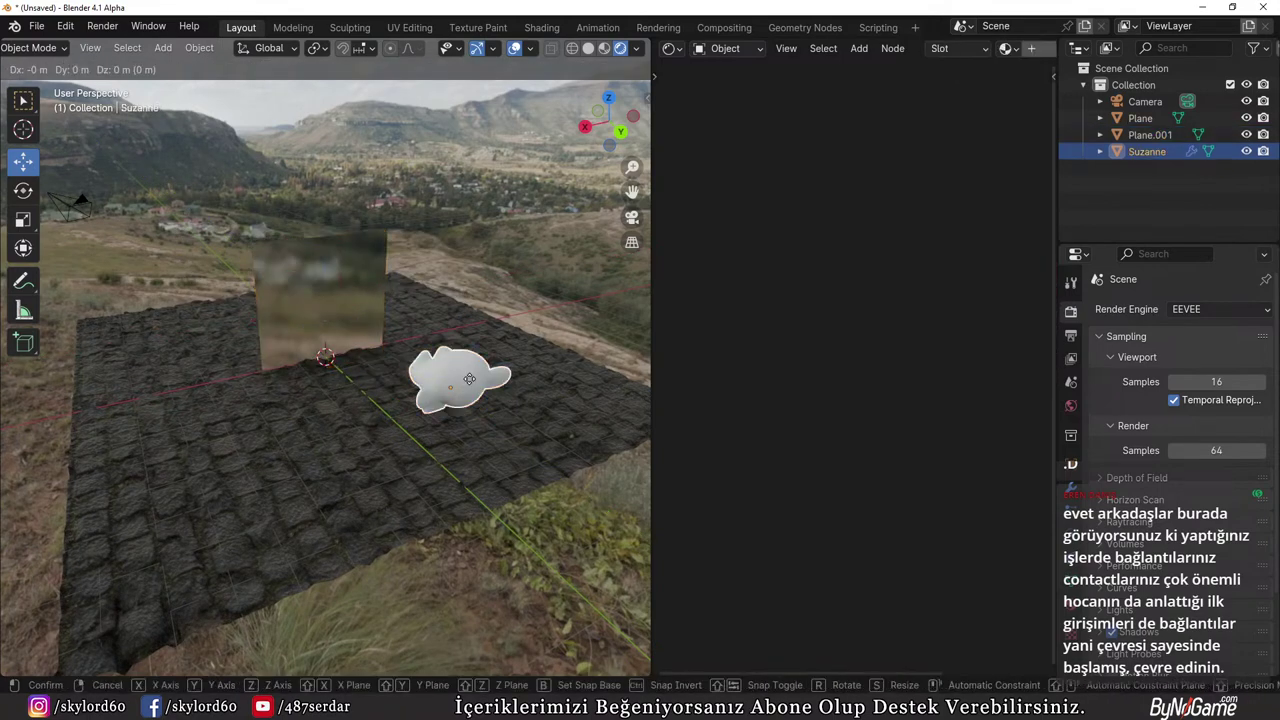
pyautogui.hotkey('shift', 'z')
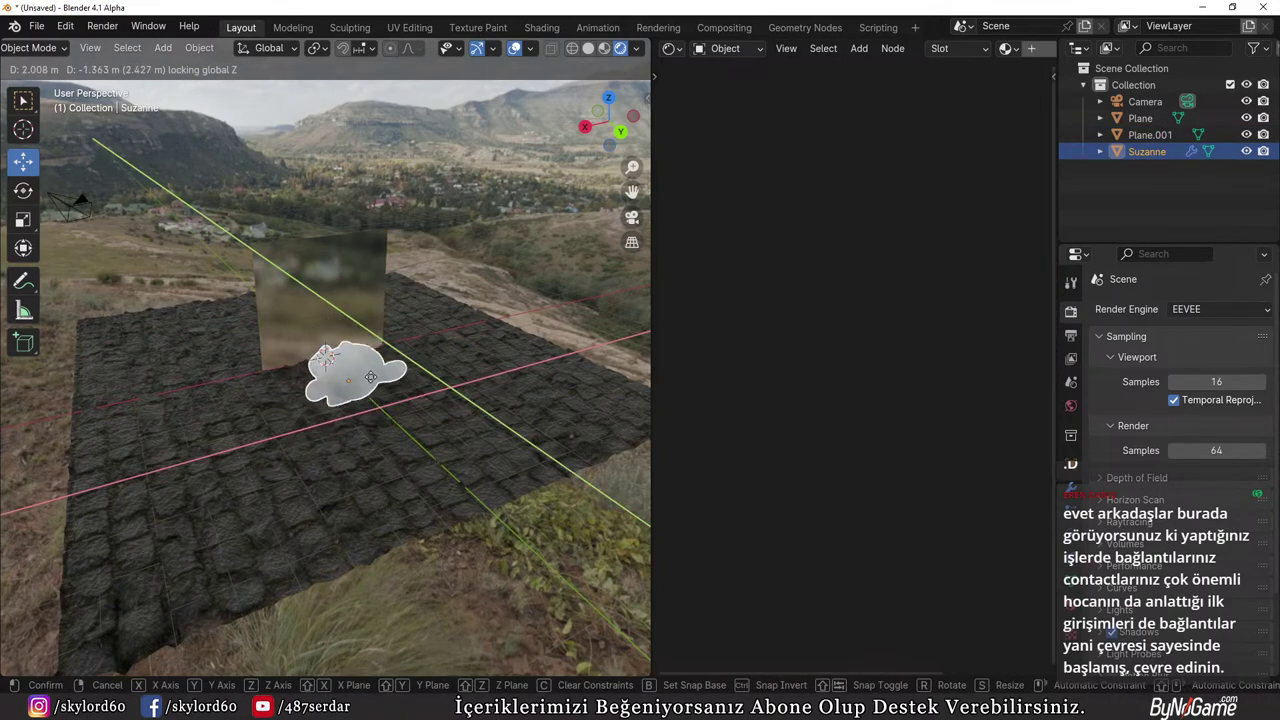
pyautogui.click(370, 376)
pyautogui.click(325, 290)
# Replace the Principled BSDF with a Glass BSDF node connected to the material output
pyautogui.press('x')
pyautogui.hotkey('shift', 'a')
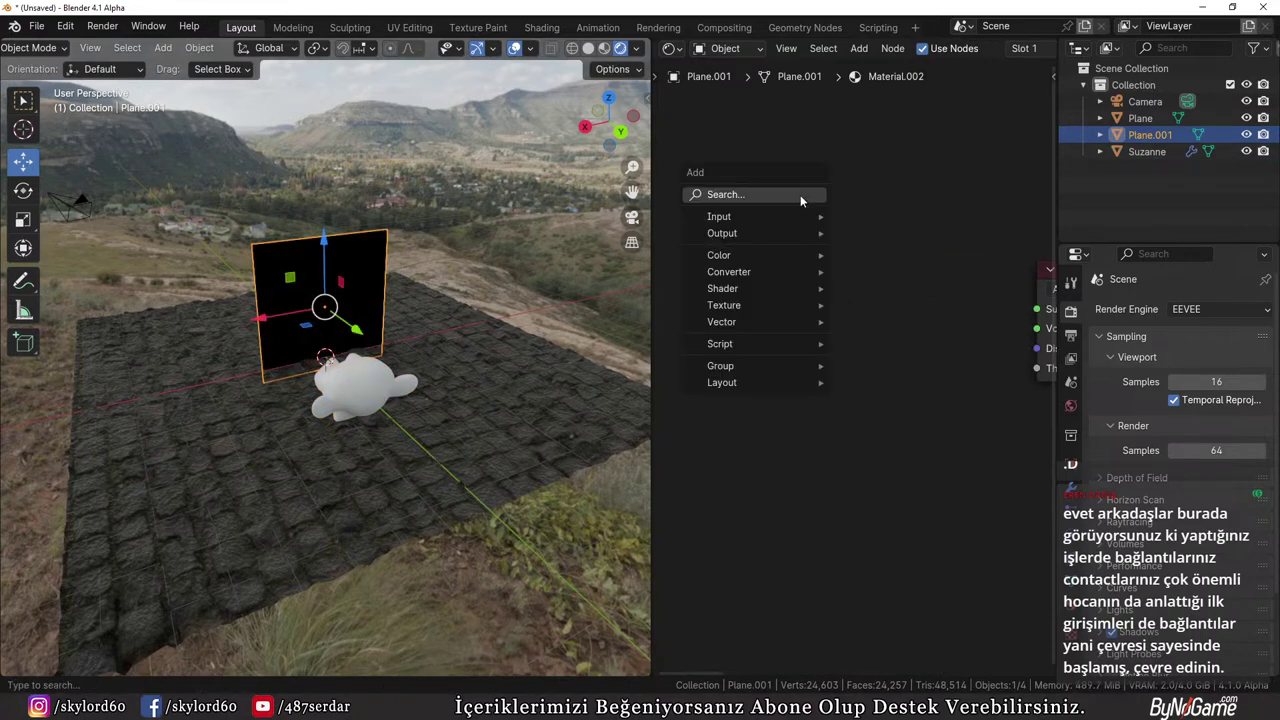
pyautogui.moveTo(722, 288)
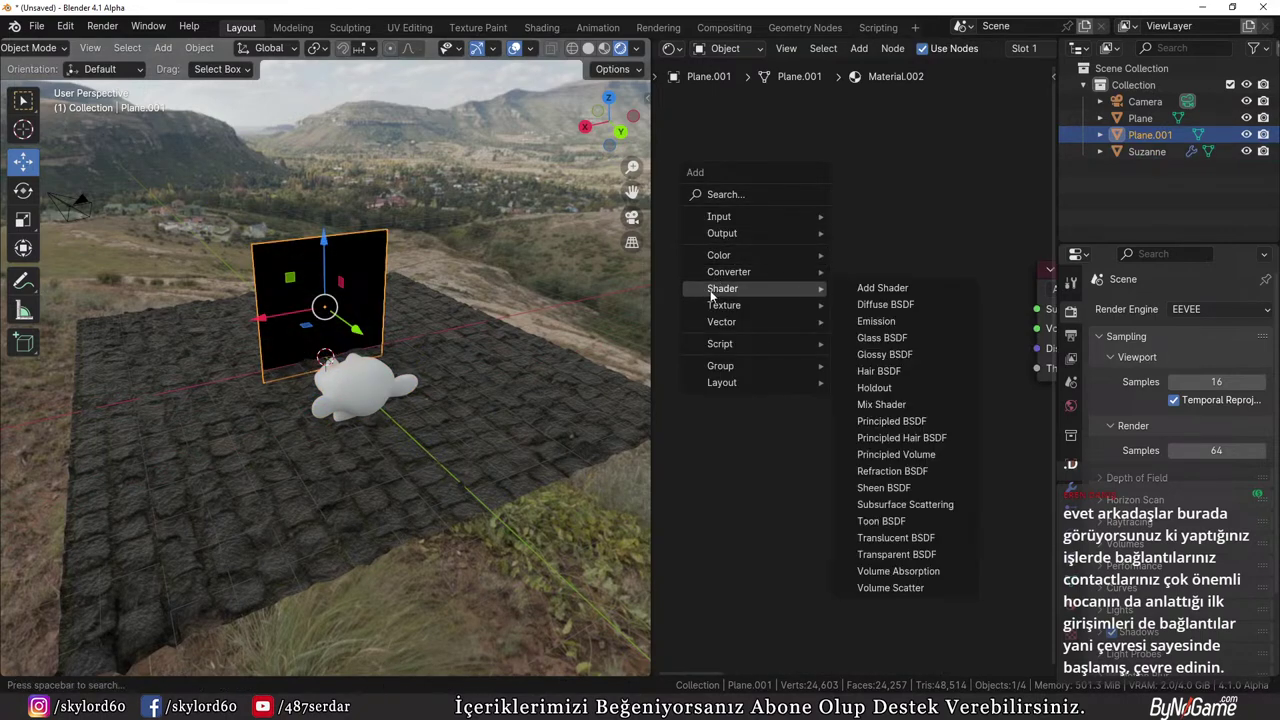
pyautogui.click(882, 338)
pyautogui.click(818, 290)
# Move Suzanne in front of the glass plane, then reselect the plane
pyautogui.moveTo(913, 301); pyautogui.dragTo(1036, 309)
pyautogui.scroll(-3, 300, 426)
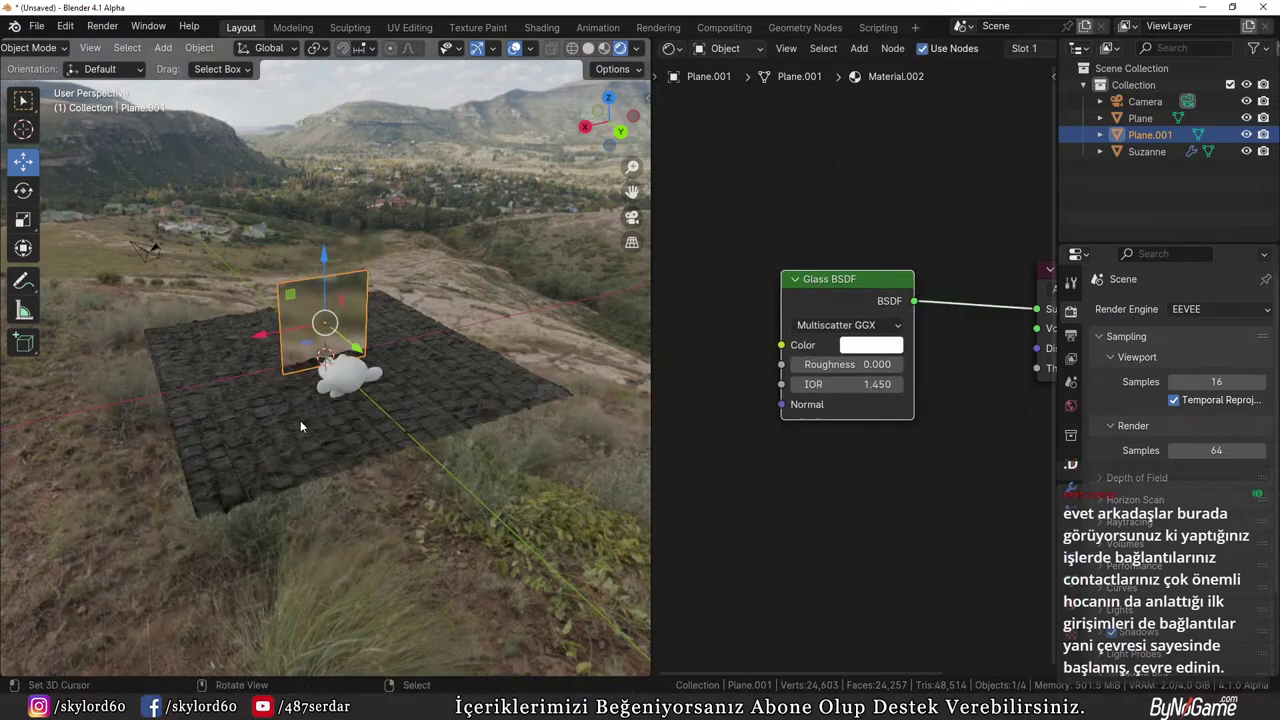
pyautogui.scroll(2, 345, 395)
pyautogui.moveTo(354, 378)
pyautogui.mouseDown(button='middle')
pyautogui.moveTo(180, 410)
pyautogui.moveTo(330, 380)
pyautogui.mouseUp(button='middle')
pyautogui.click(180, 410)
pyautogui.press('g')
pyautogui.click(394, 342)
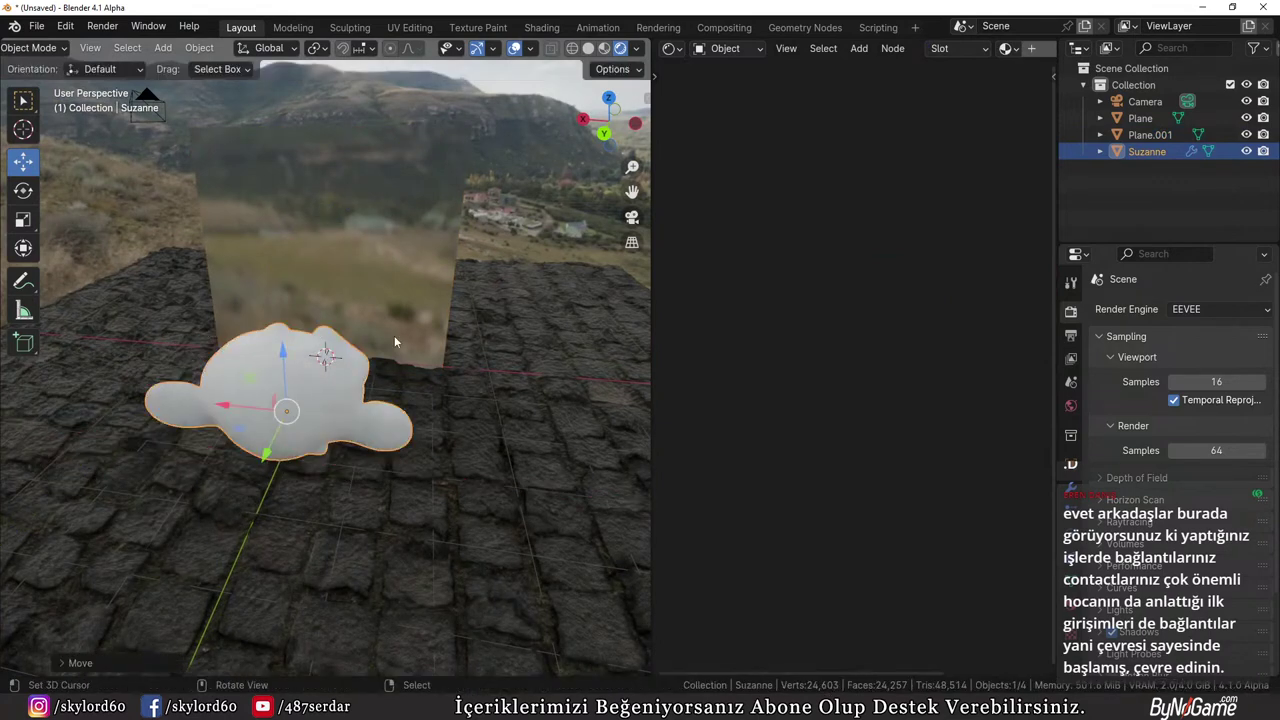
pyautogui.click(421, 271)
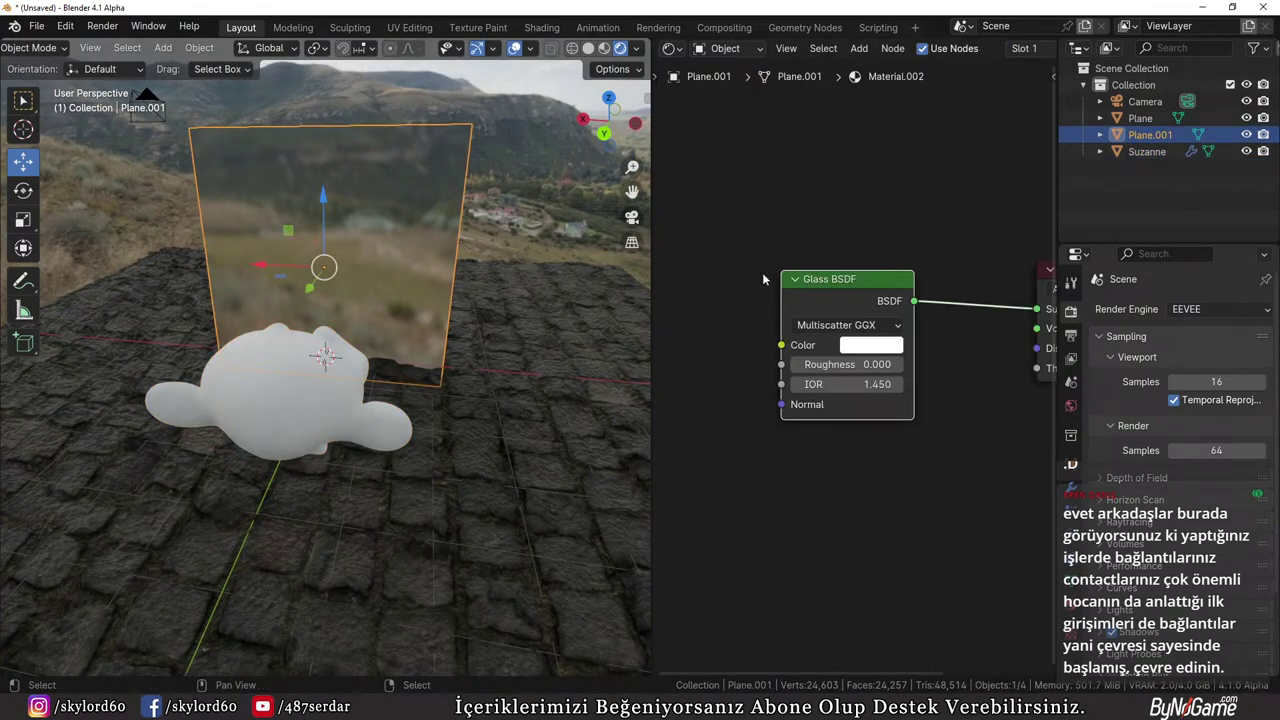
# Set the render Raytracing method to Split and expand its reflection options
pyautogui.click(1118, 522)
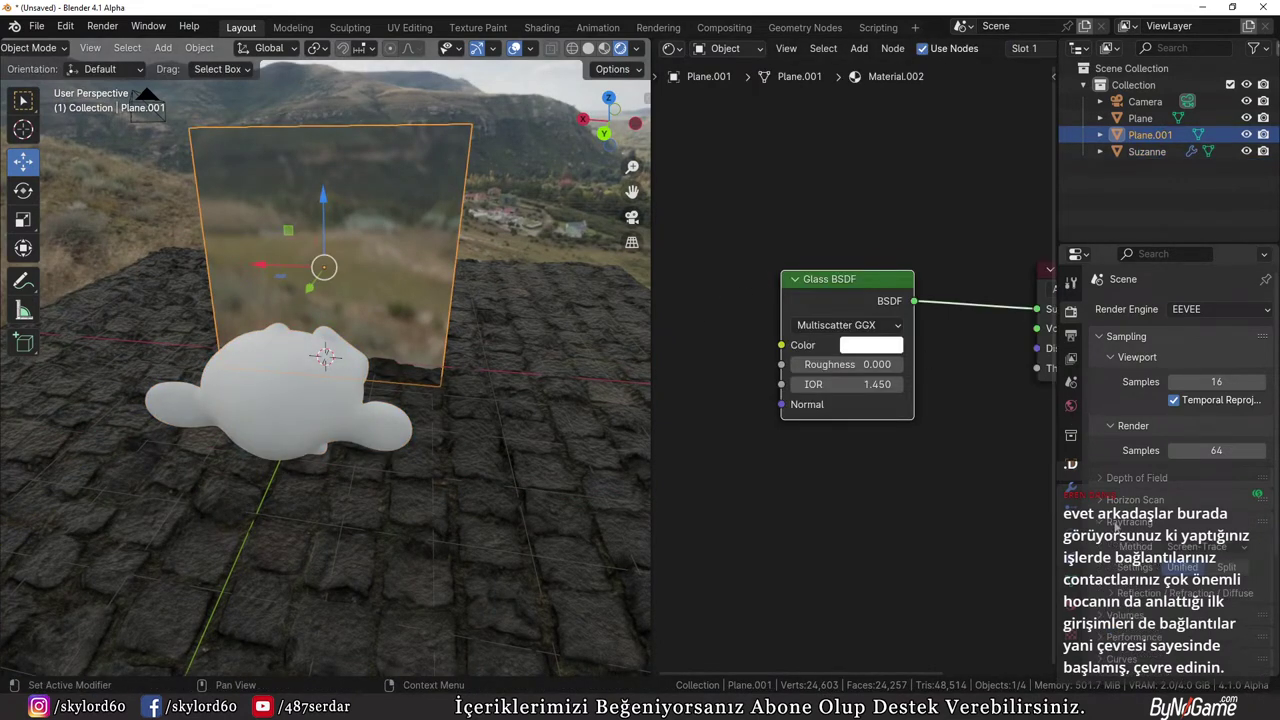
pyautogui.click(1226, 568)
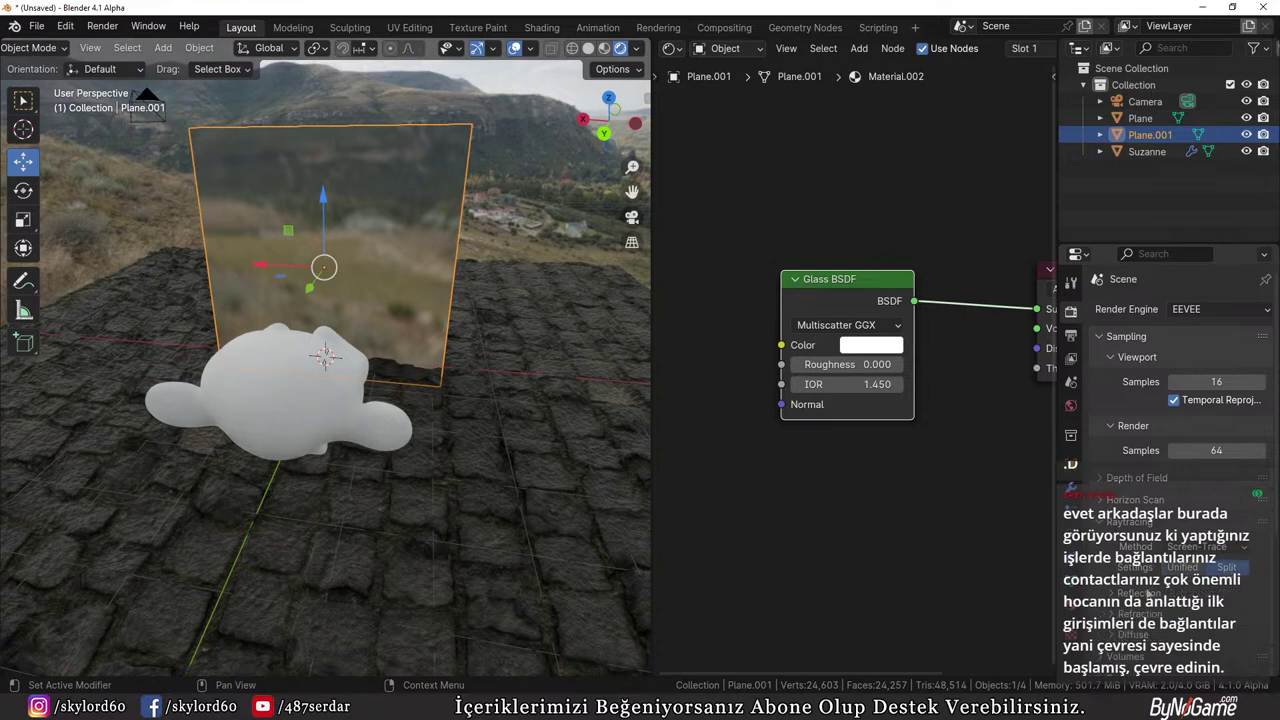
pyautogui.click(1146, 594)
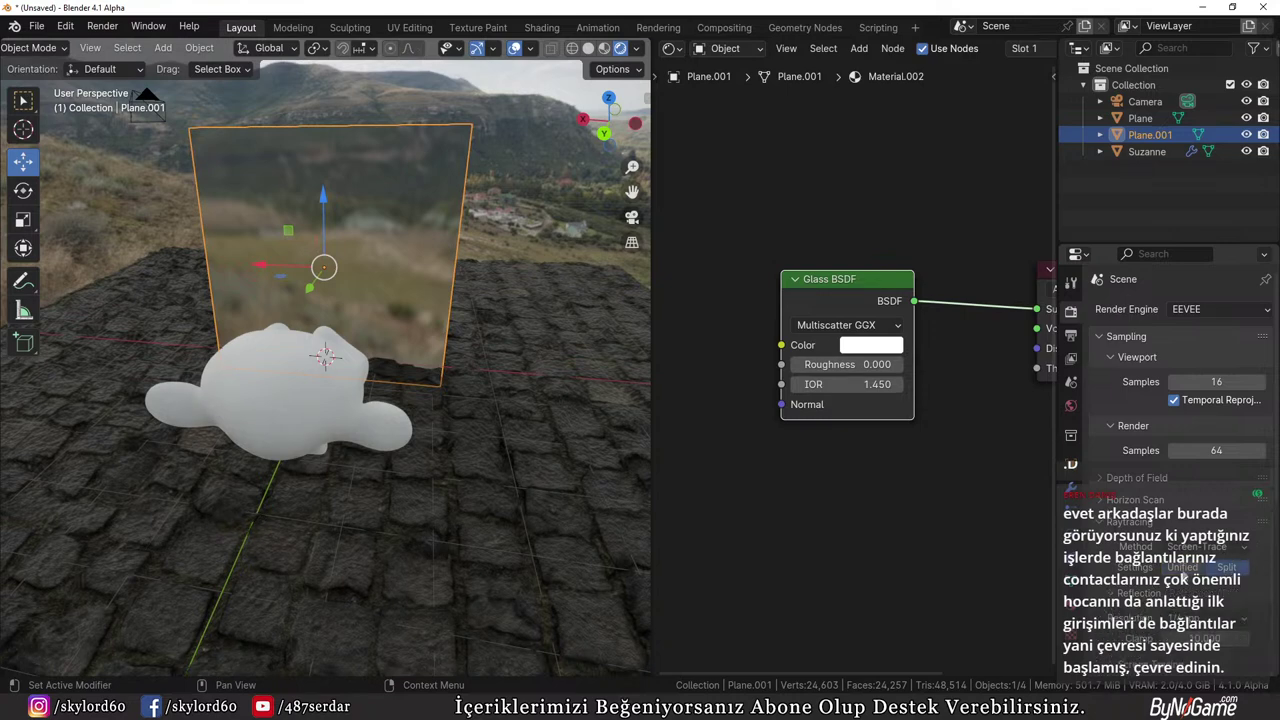
# Set the Glass BSDF IOR to 0 and widen the glass plane along X
pyautogui.moveTo(850, 366); pyautogui.dragTo(770, 384)
pyautogui.moveTo(264, 377); pyautogui.dragTo(406, 379, button='middle')
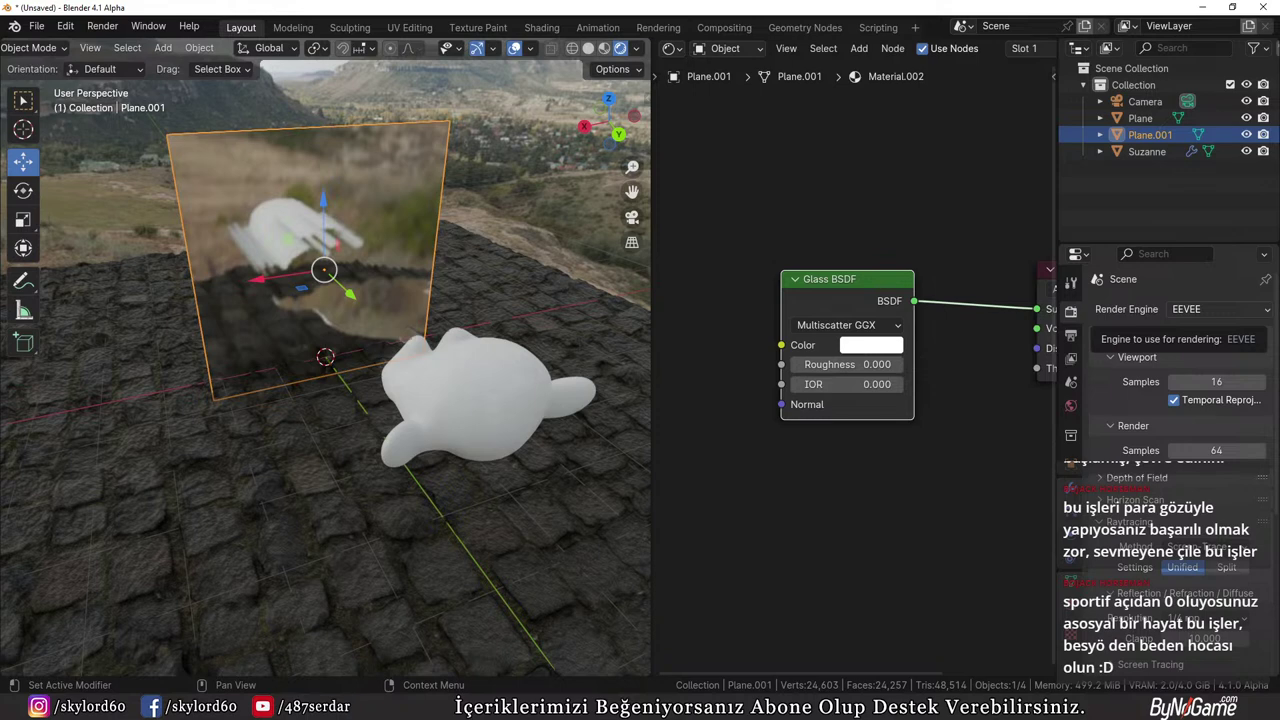
pyautogui.click(277, 354)
pyautogui.scroll(-5, 277, 354)
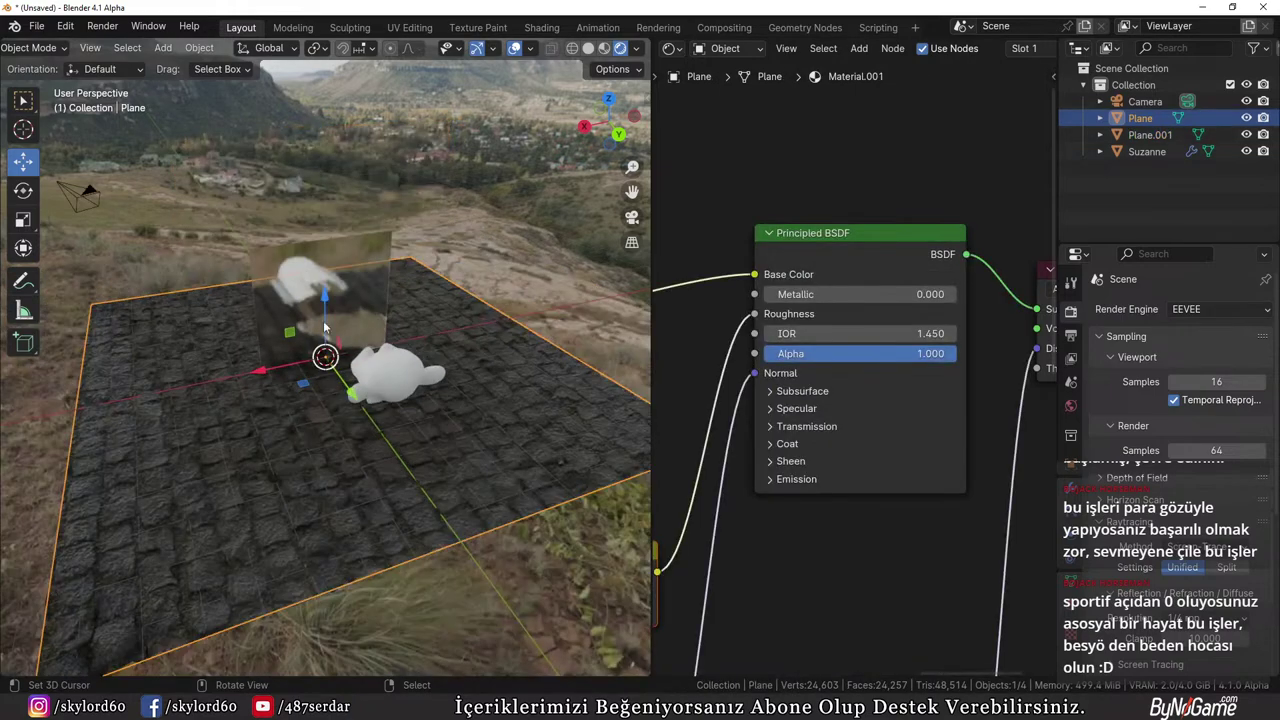
pyautogui.click(325, 327)
pyautogui.moveTo(325, 327); pyautogui.dragTo(330, 300, button='middle')
pyautogui.press('s')
pyautogui.press('x')
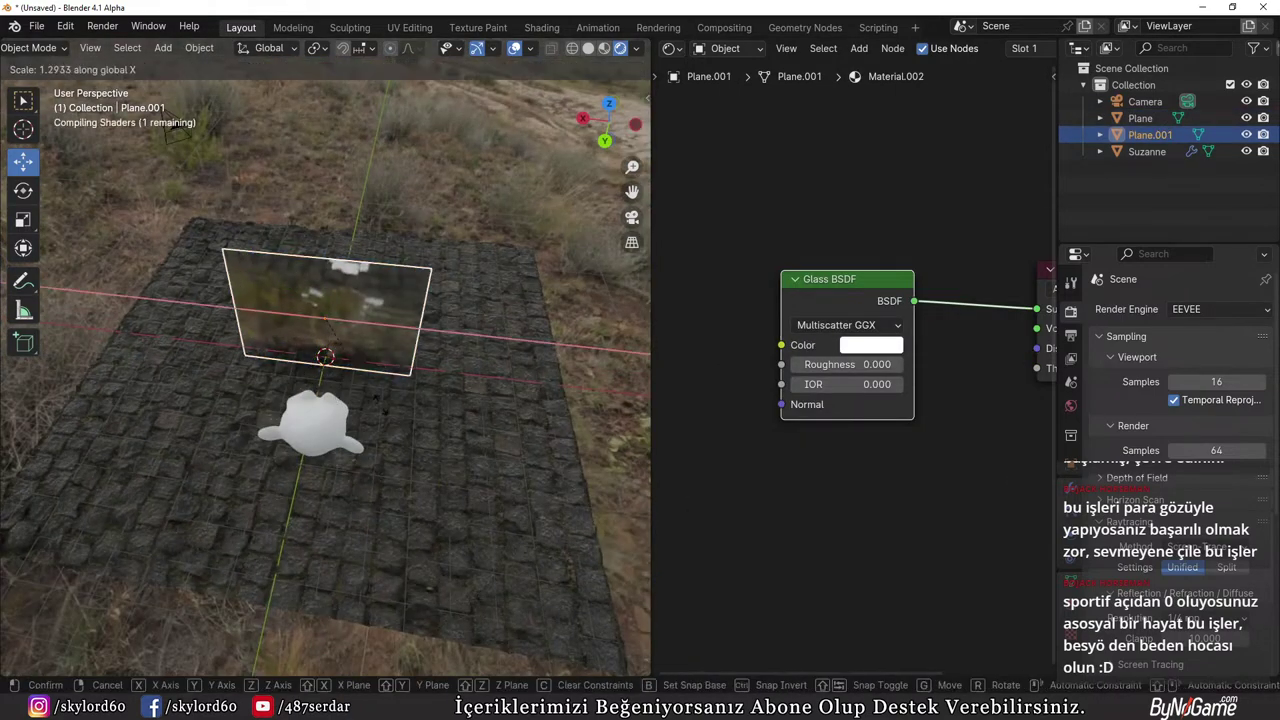
pyautogui.press('Return')
# Reposition Suzanne beside the widened glass plane
pyautogui.moveTo(330, 365); pyautogui.dragTo(514, 374, button='middle')
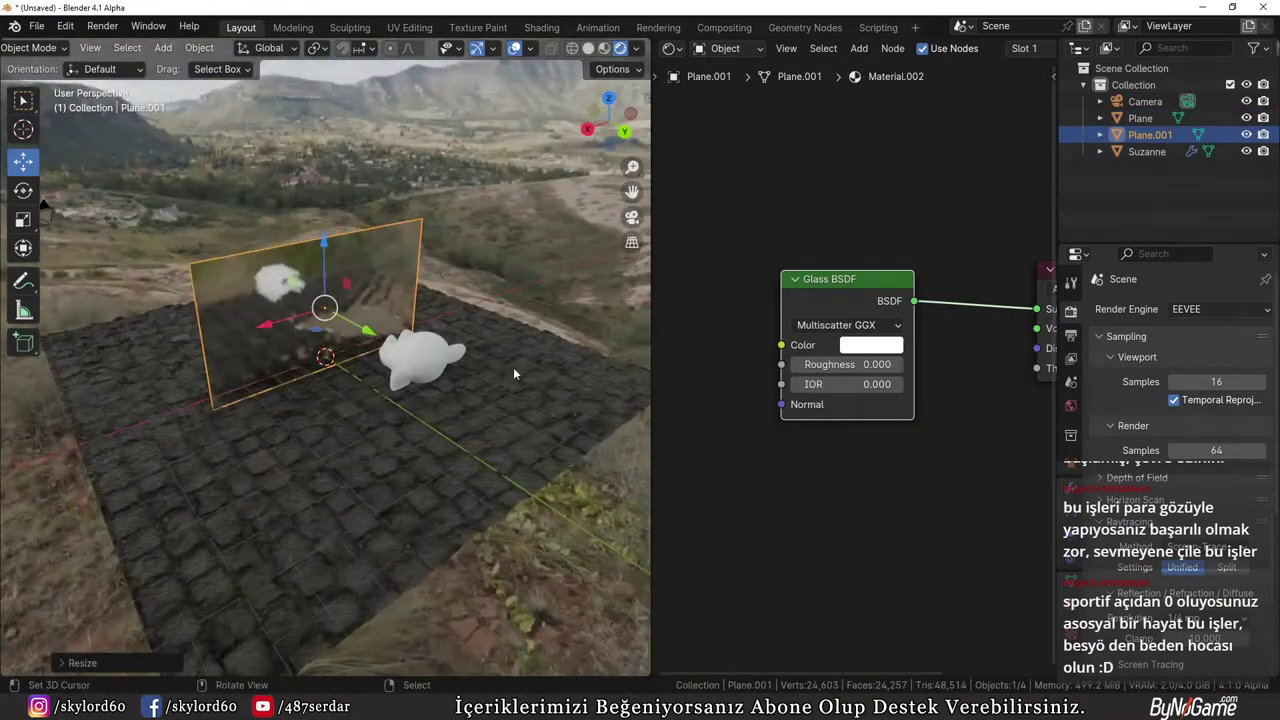
pyautogui.click(425, 358)
pyautogui.press('g')
pyautogui.click(383, 374)
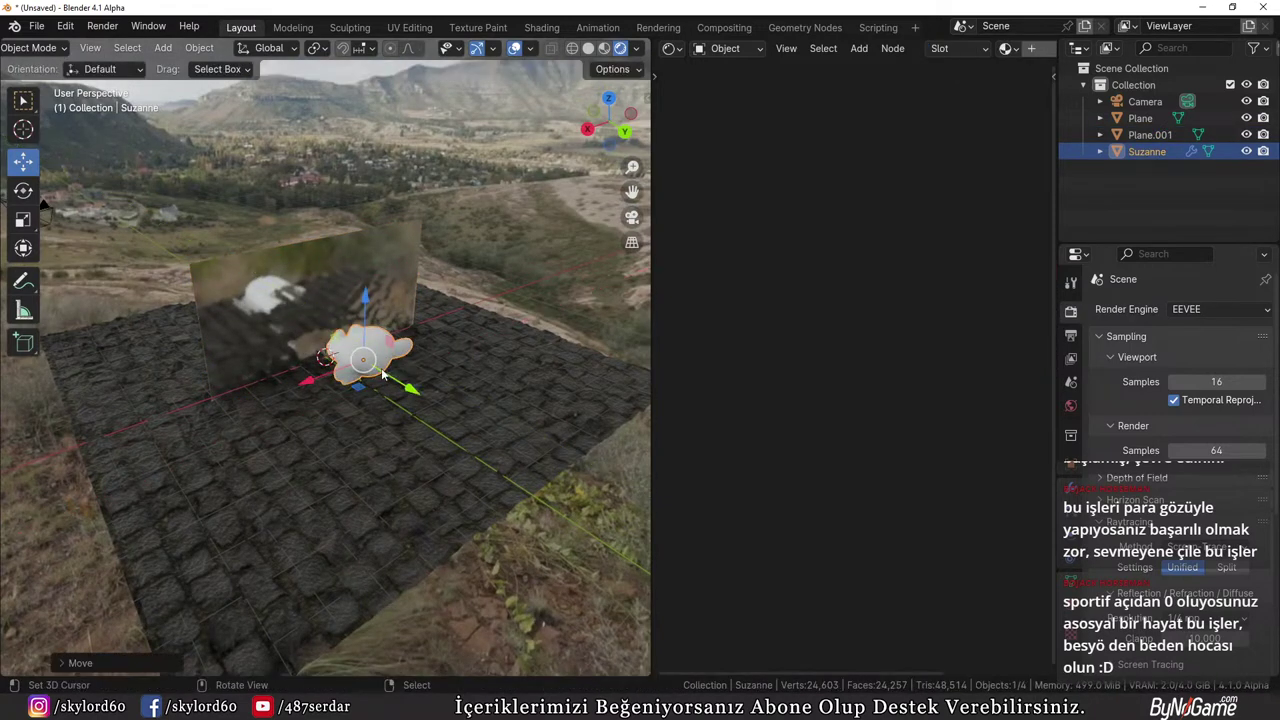
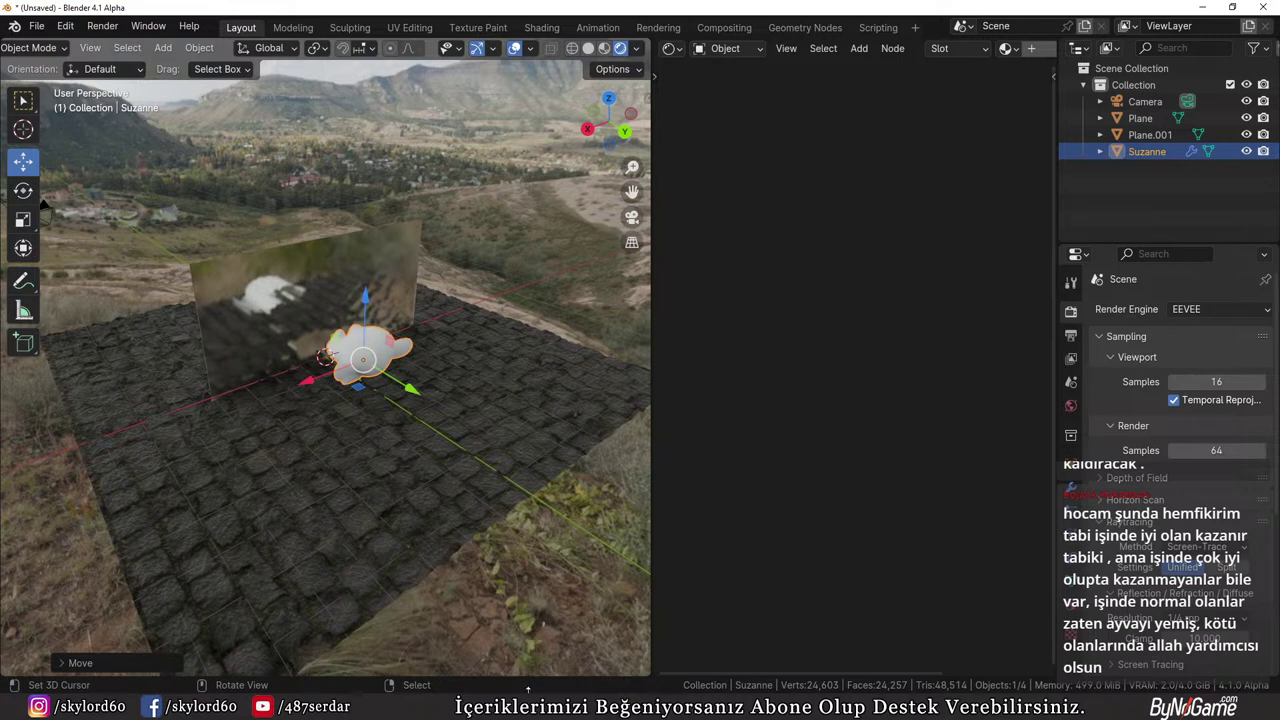
# Bring up the Referans.jpg reference picture in Windows Photo Viewer, outside Blender
pyautogui.click(617, 605)
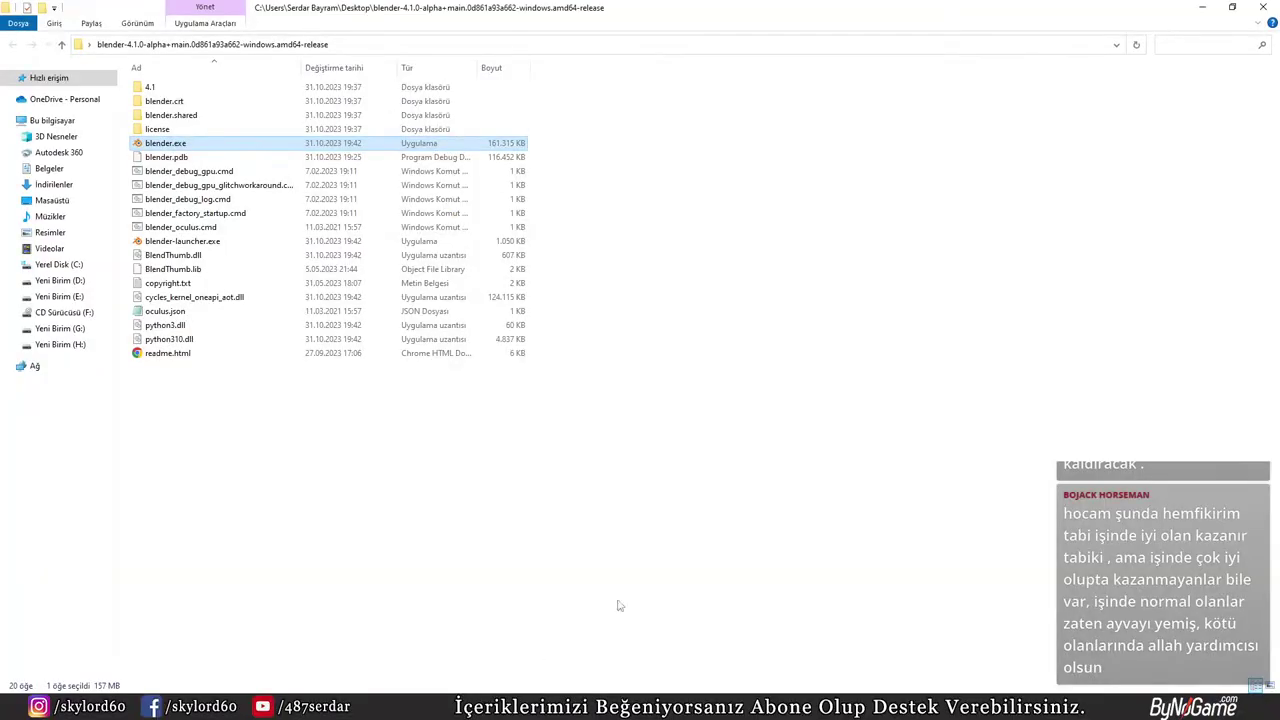
pyautogui.hotkey('alt', 'Tab')
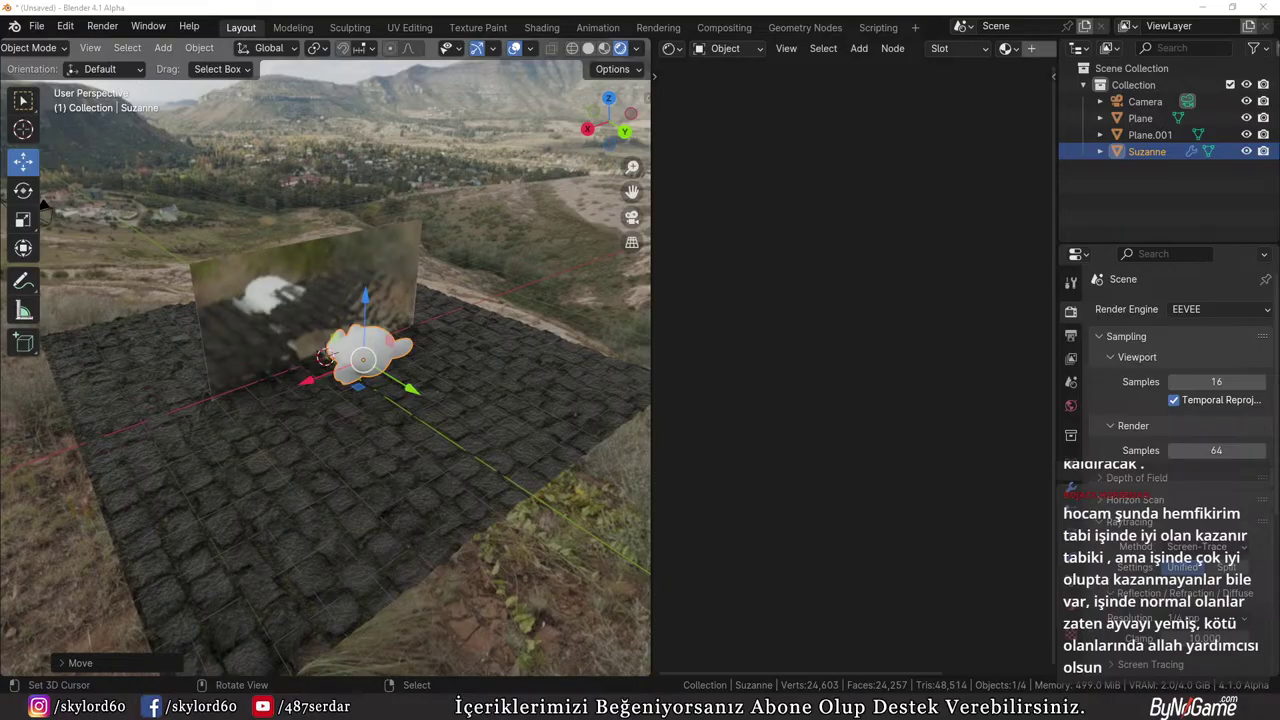
pyautogui.hotkey('alt', 'Tab')
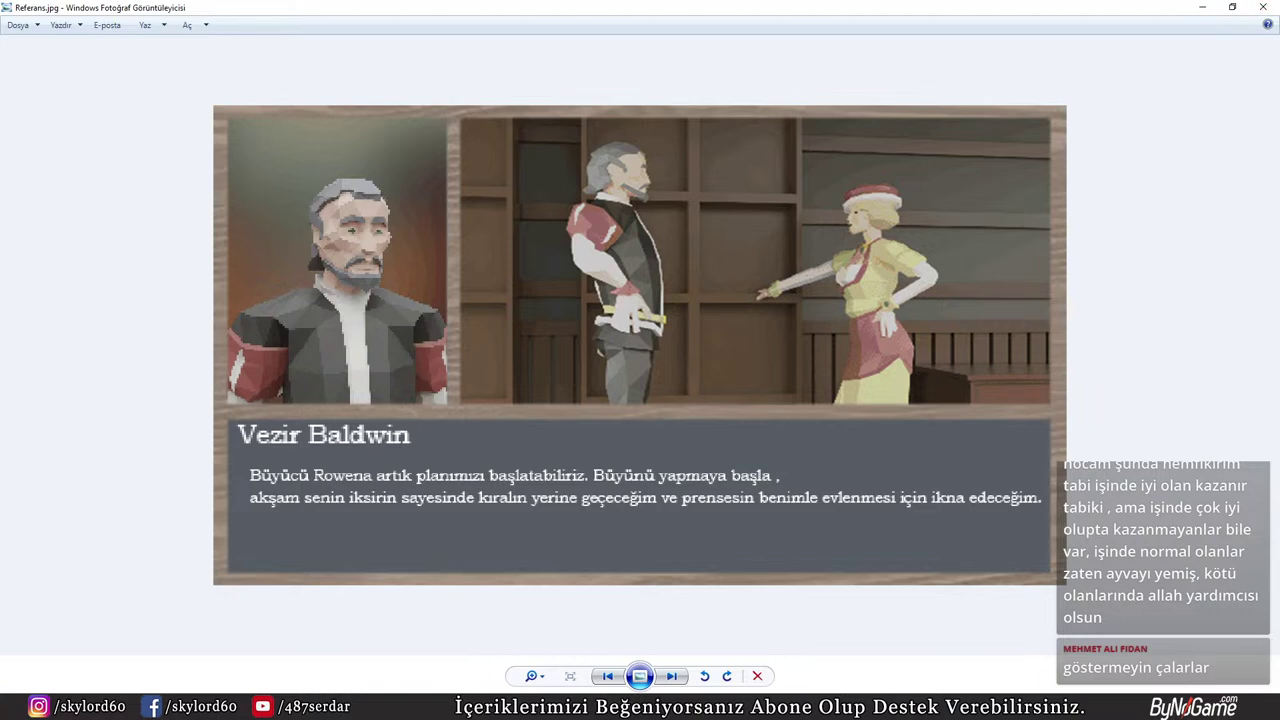
pyautogui.scroll(1, 1032, 207)
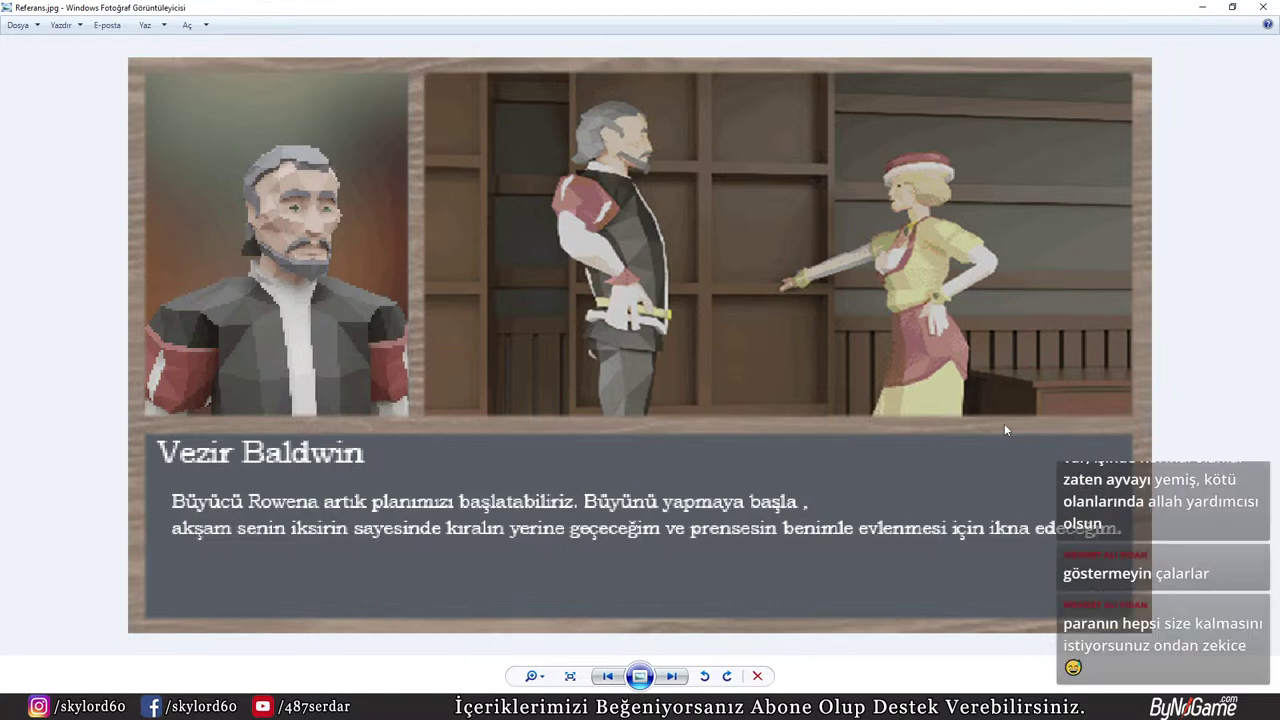
pyautogui.scroll(3, 407, 396)
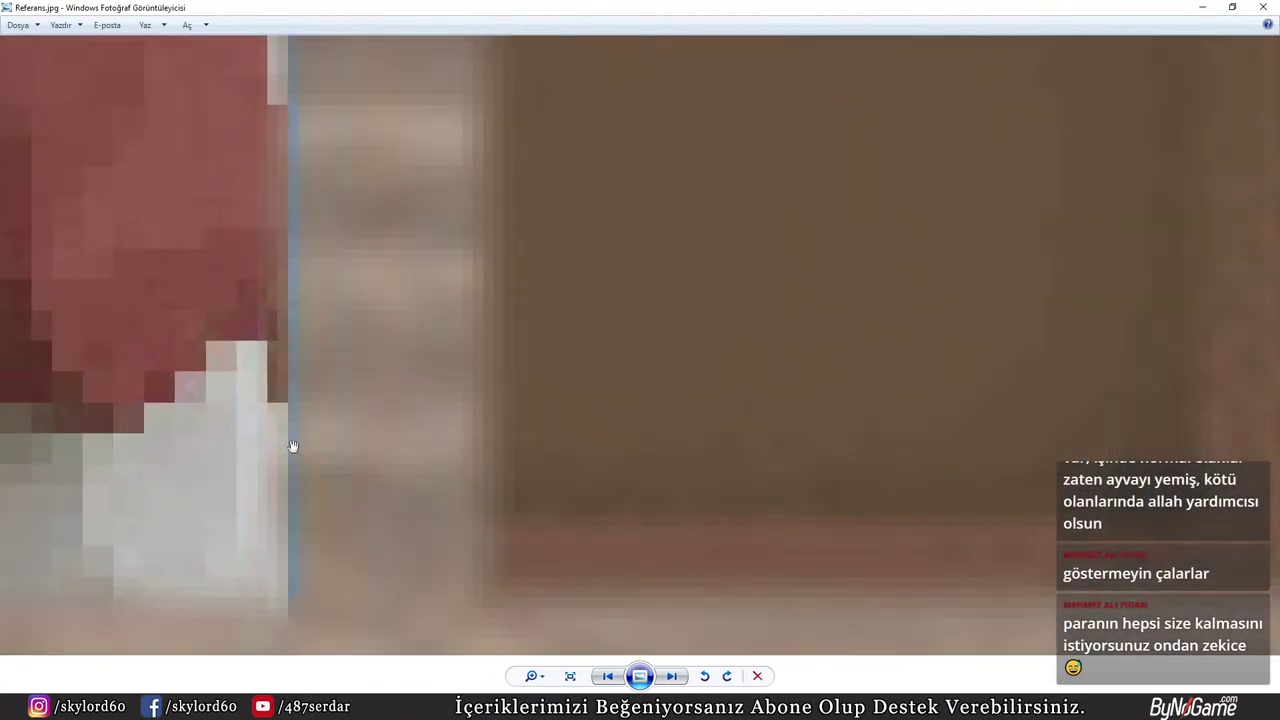
pyautogui.scroll(1, 288, 447)
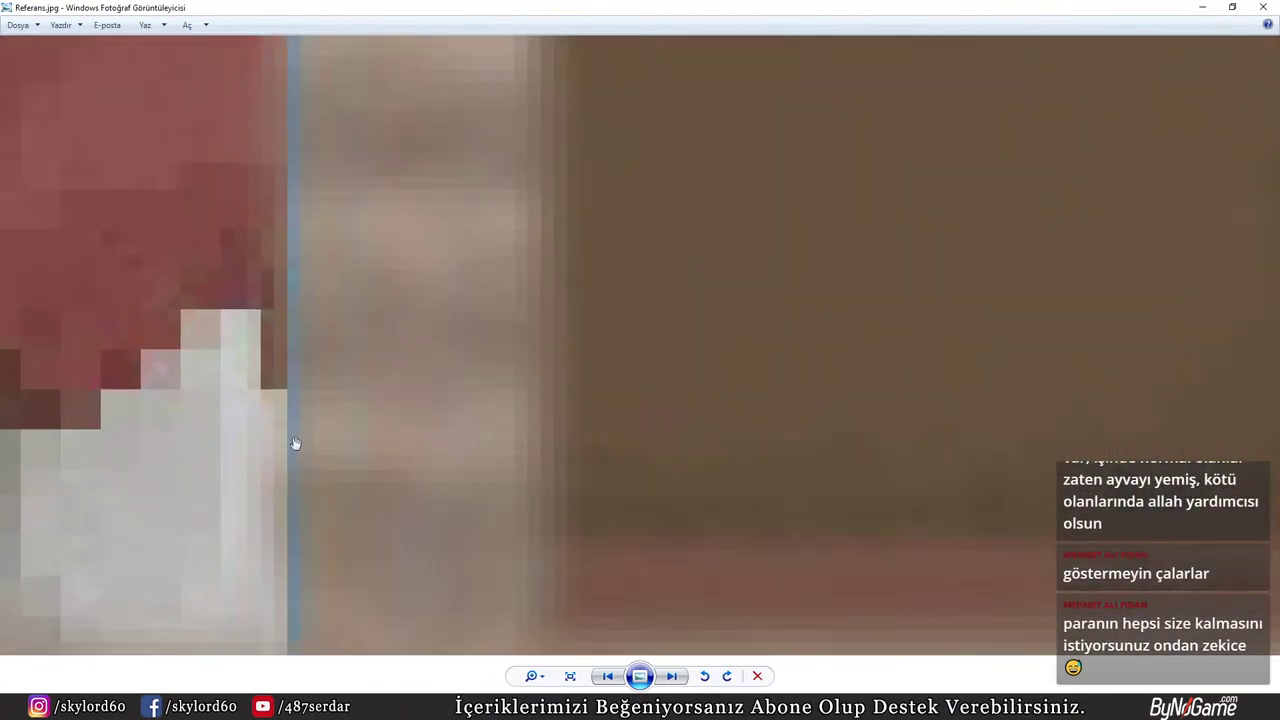
pyautogui.scroll(-4, 292, 445)
pyautogui.scroll(-2, 295, 443)
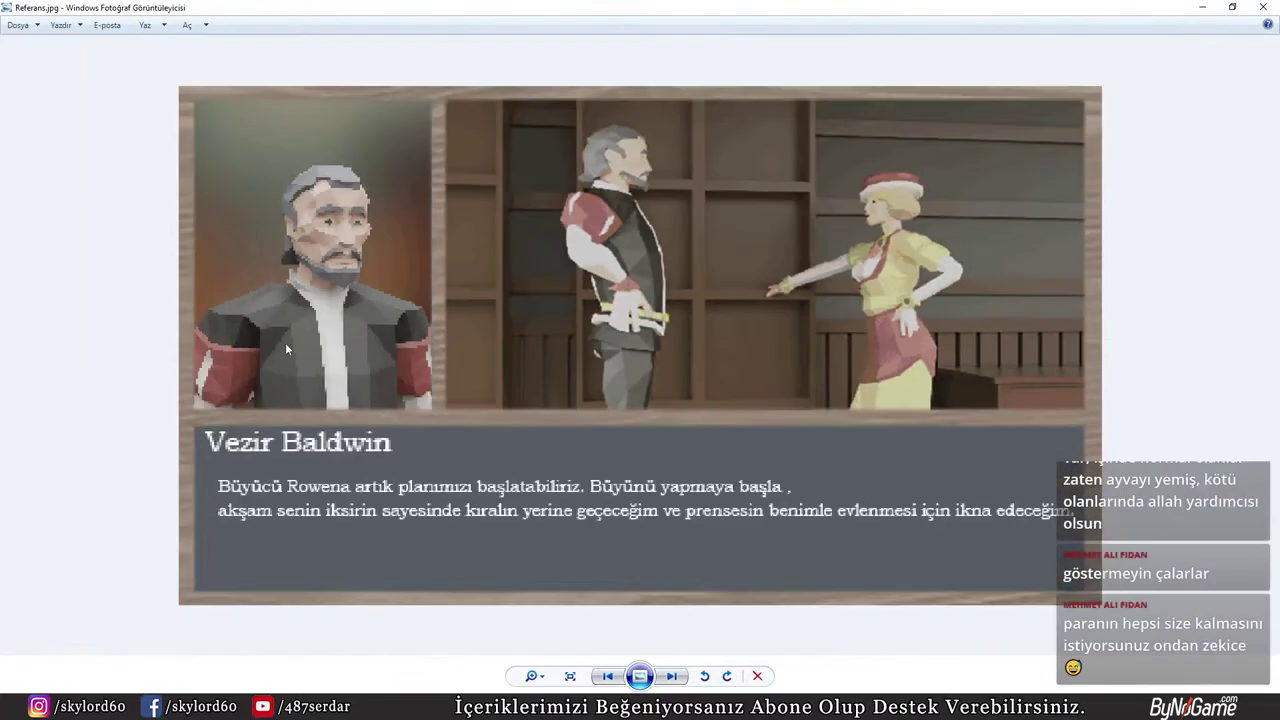
pyautogui.scroll(6, 385, 345)
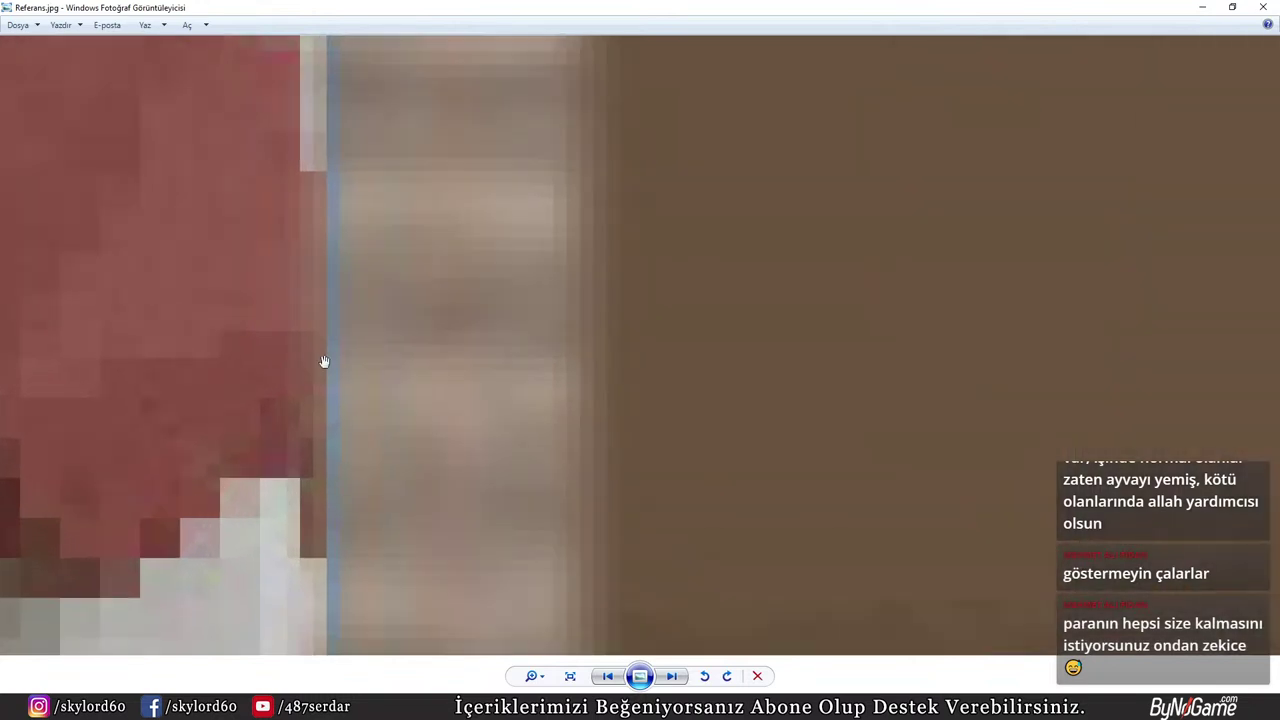
pyautogui.scroll(-4, 335, 250)
pyautogui.scroll(-3, 320, 333)
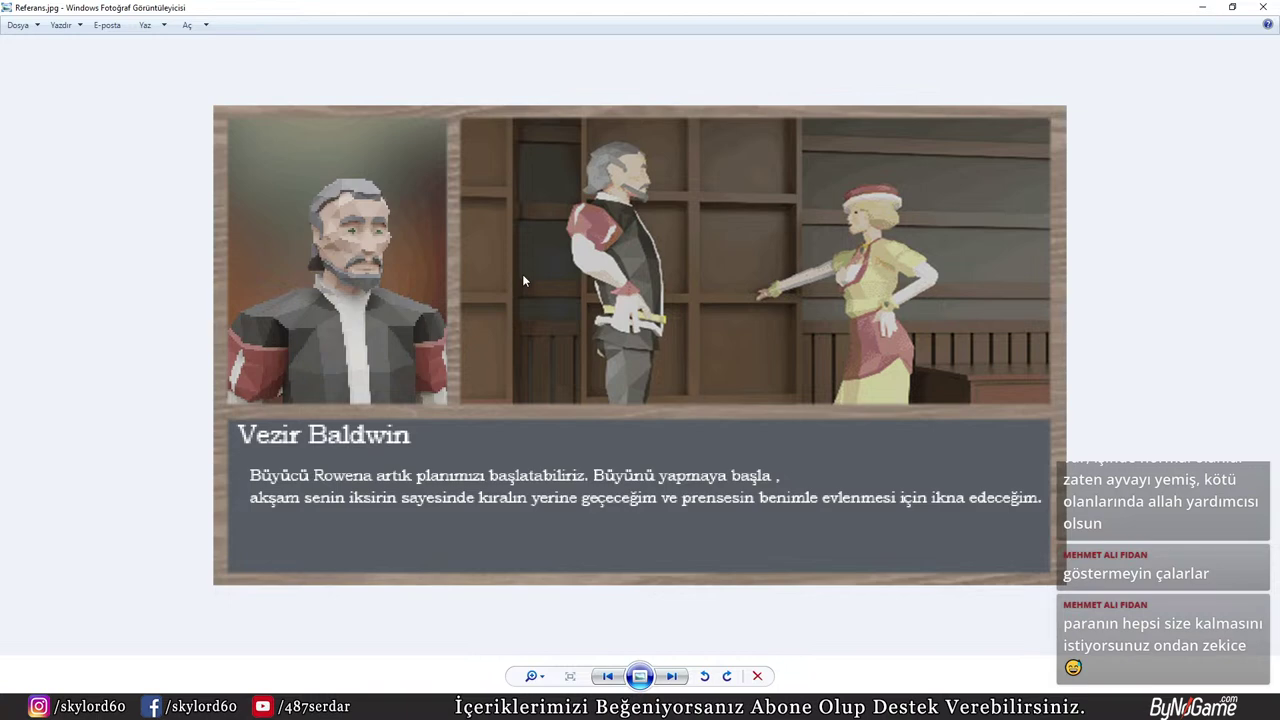
# Zoom around the Referans.jpg image, then close Photo Viewer to get back to Blender
pyautogui.click(510, 706)
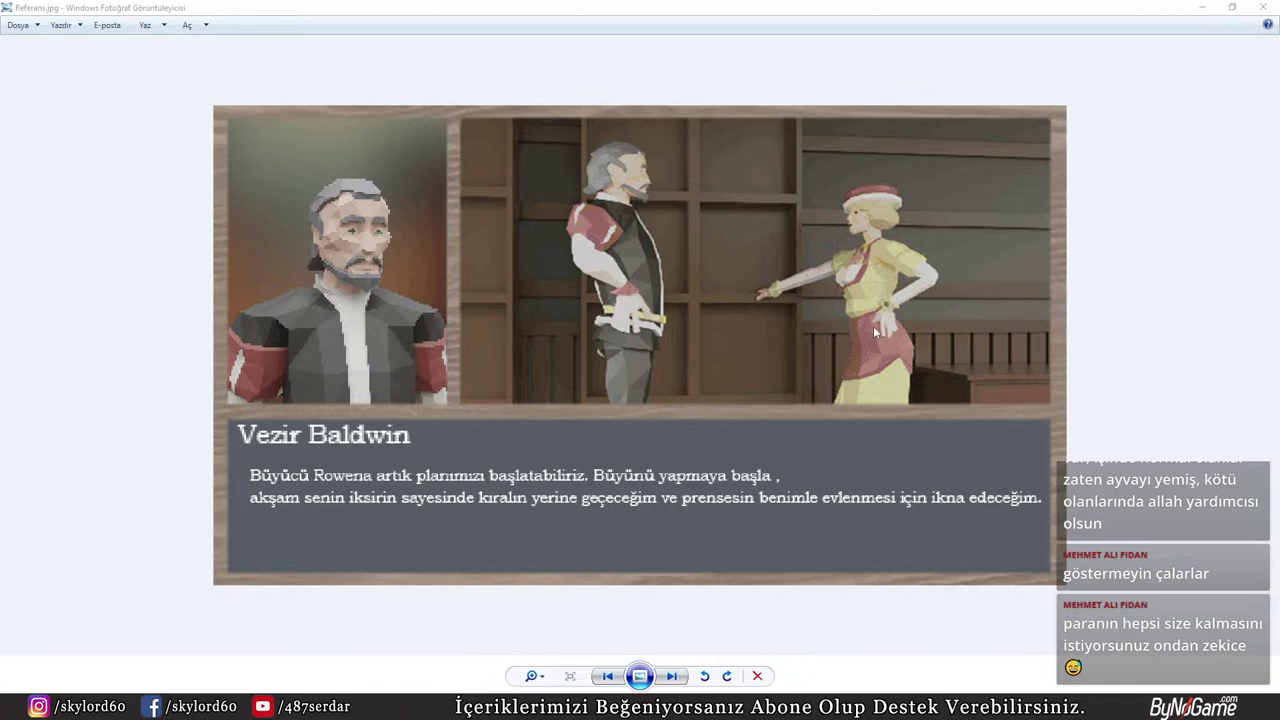
pyautogui.scroll(2, 821, 286)
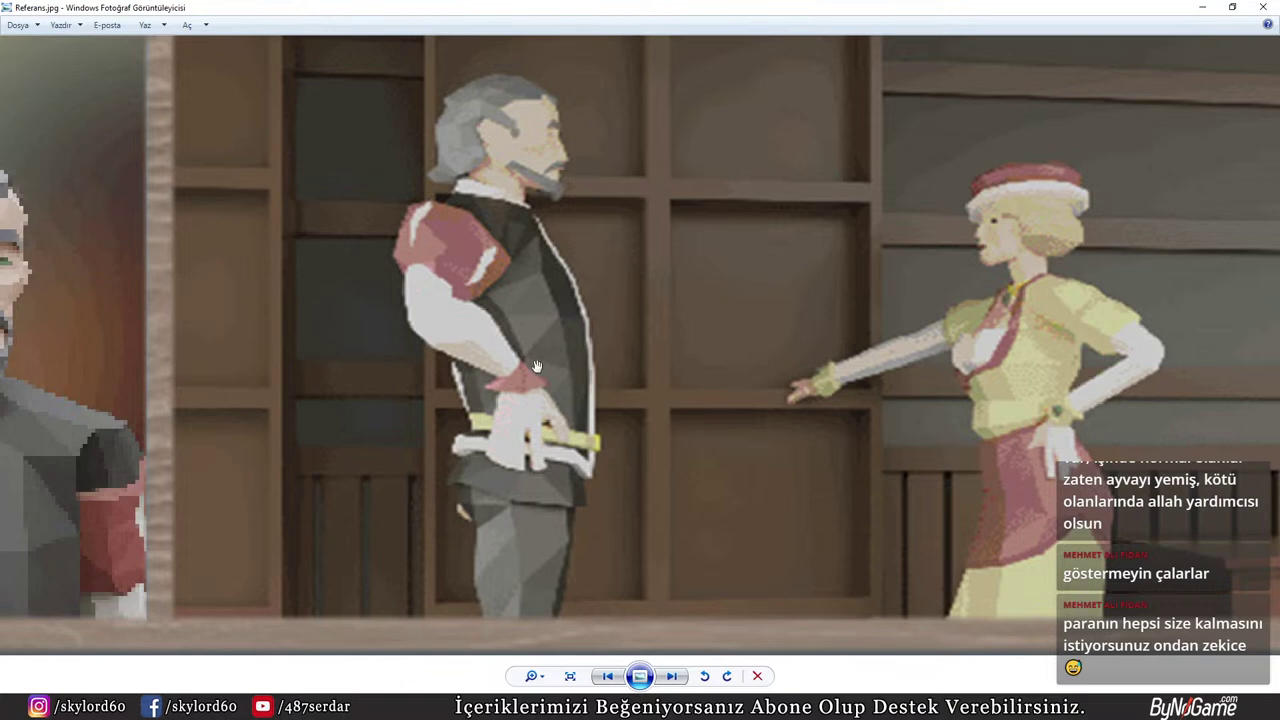
pyautogui.scroll(-1, 537, 367)
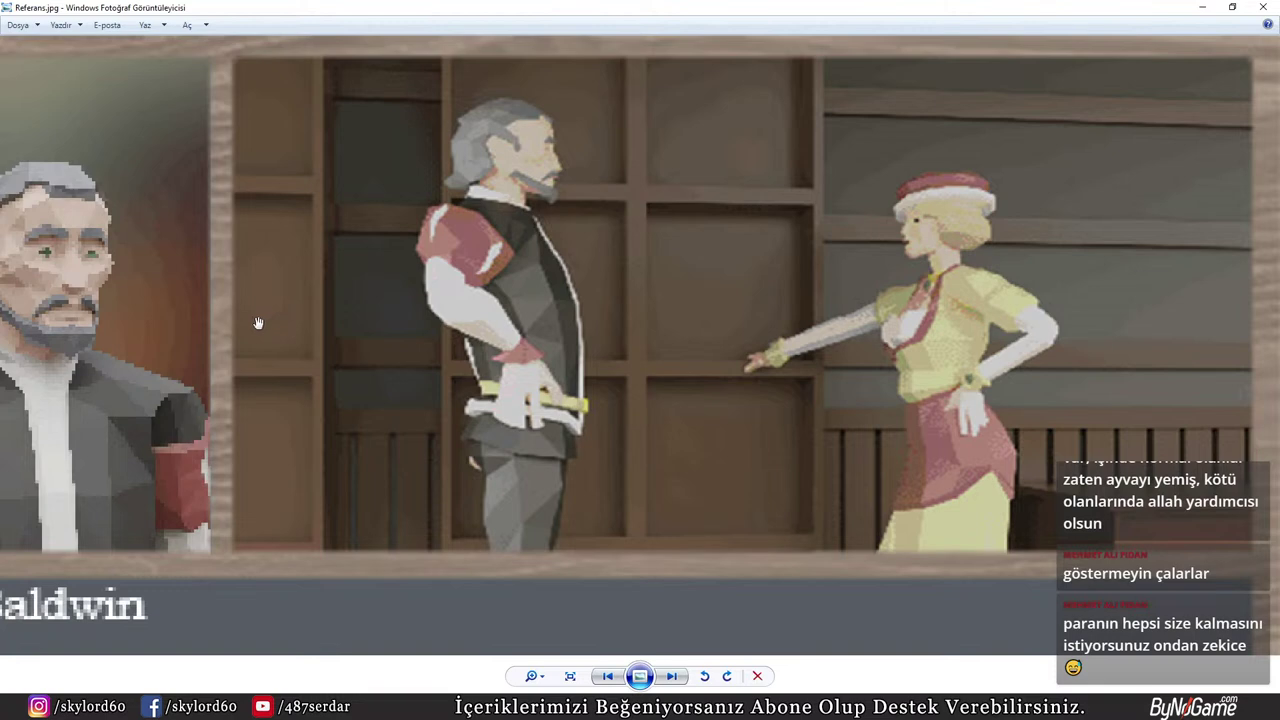
pyautogui.scroll(-3, 253, 345)
pyautogui.scroll(2, 251, 361)
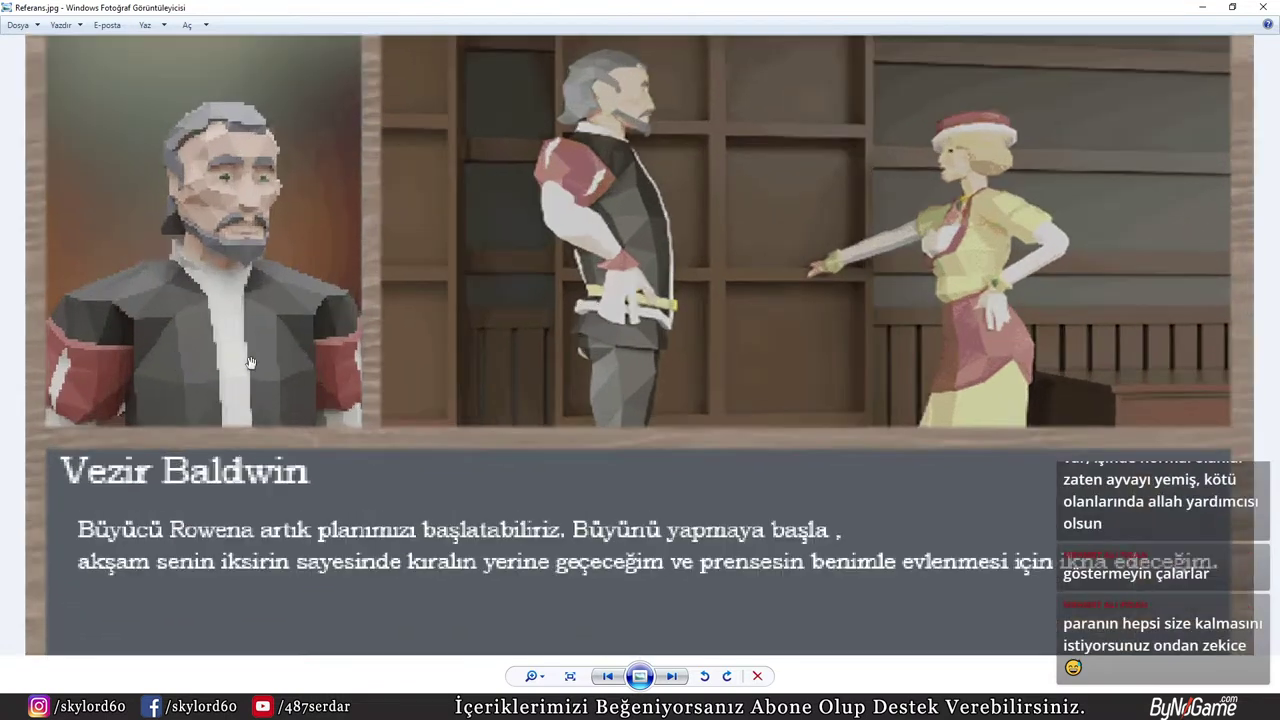
pyautogui.scroll(-1, 251, 361)
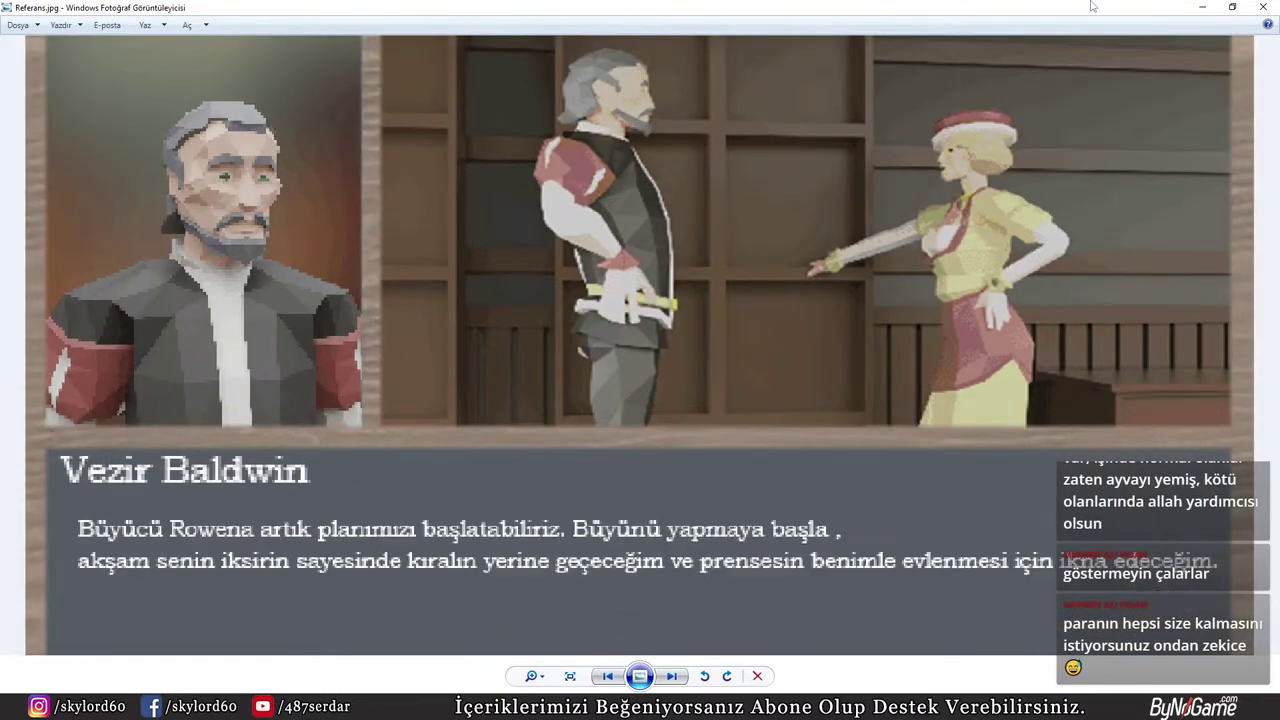
pyautogui.click(1262, 7)
pyautogui.scroll(-3, 358, 477)
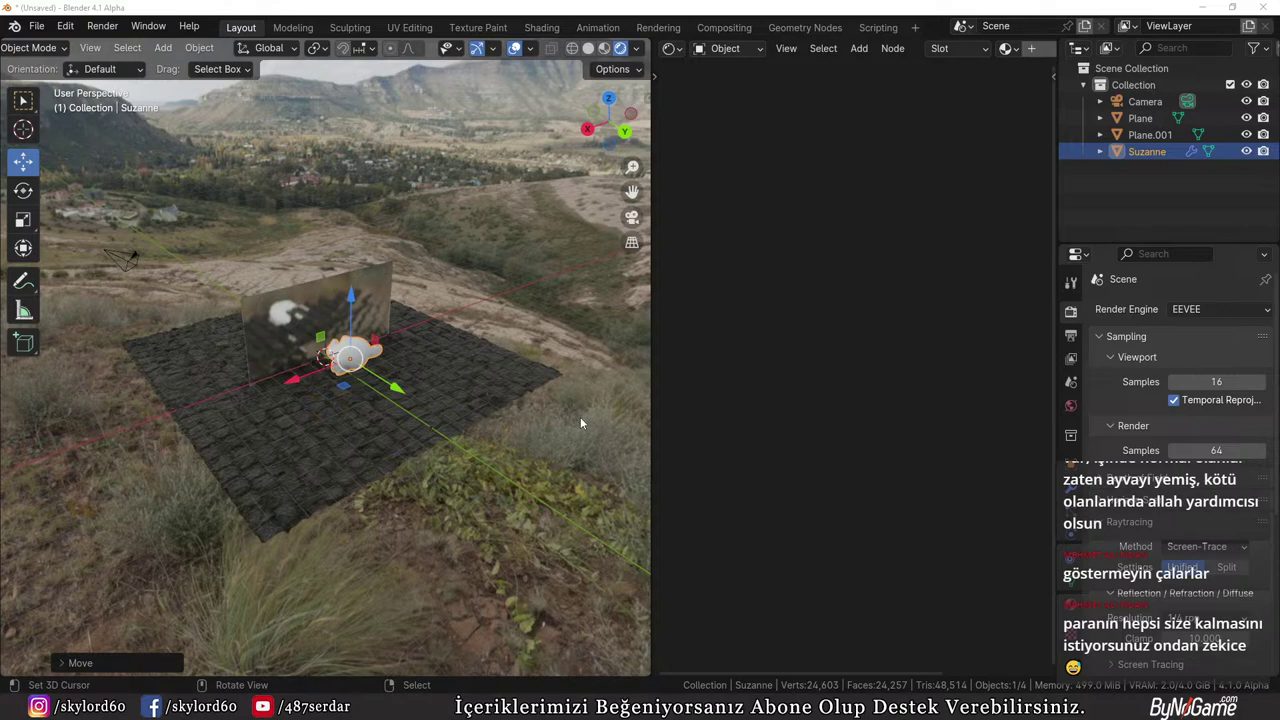
# Select Suzanne and start moving it along the Y axis over the cobblestone ground
pyautogui.scroll(4, 181, 475)
pyautogui.moveTo(198, 471); pyautogui.dragTo(272, 467, button='middle')
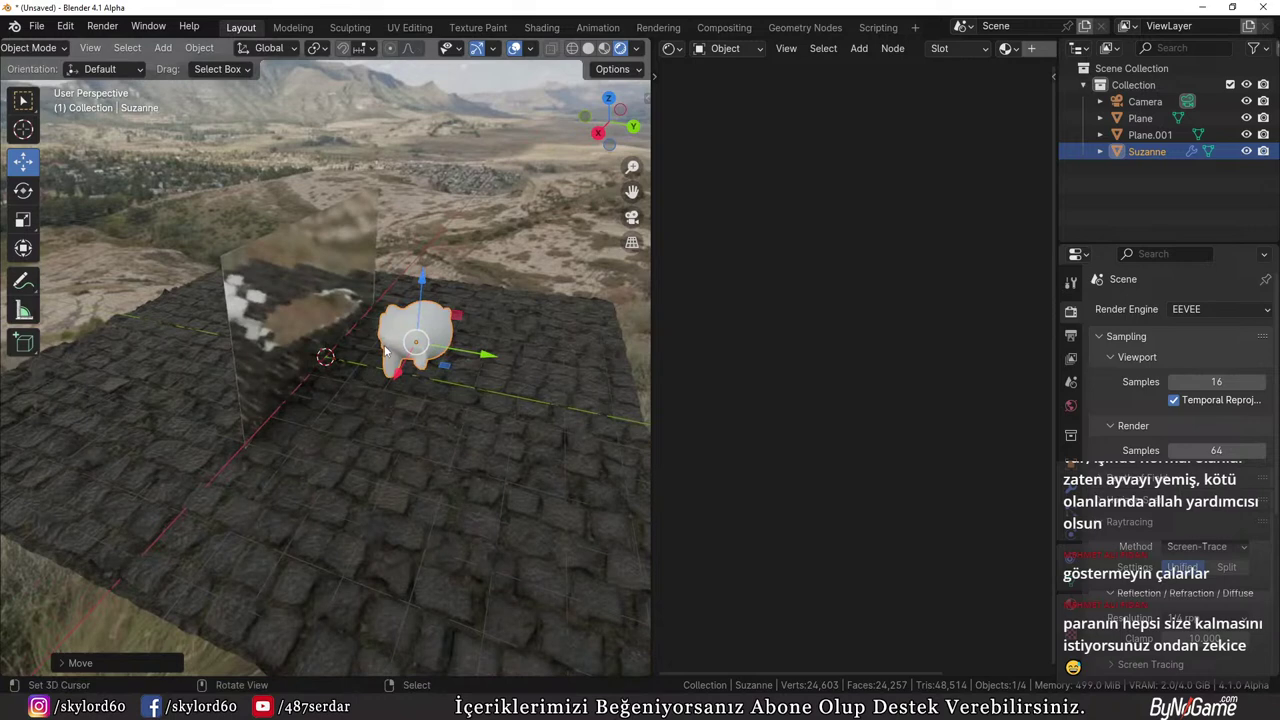
pyautogui.click(450, 343)
pyautogui.click(450, 343)
pyautogui.press('g')
pyautogui.press('y')
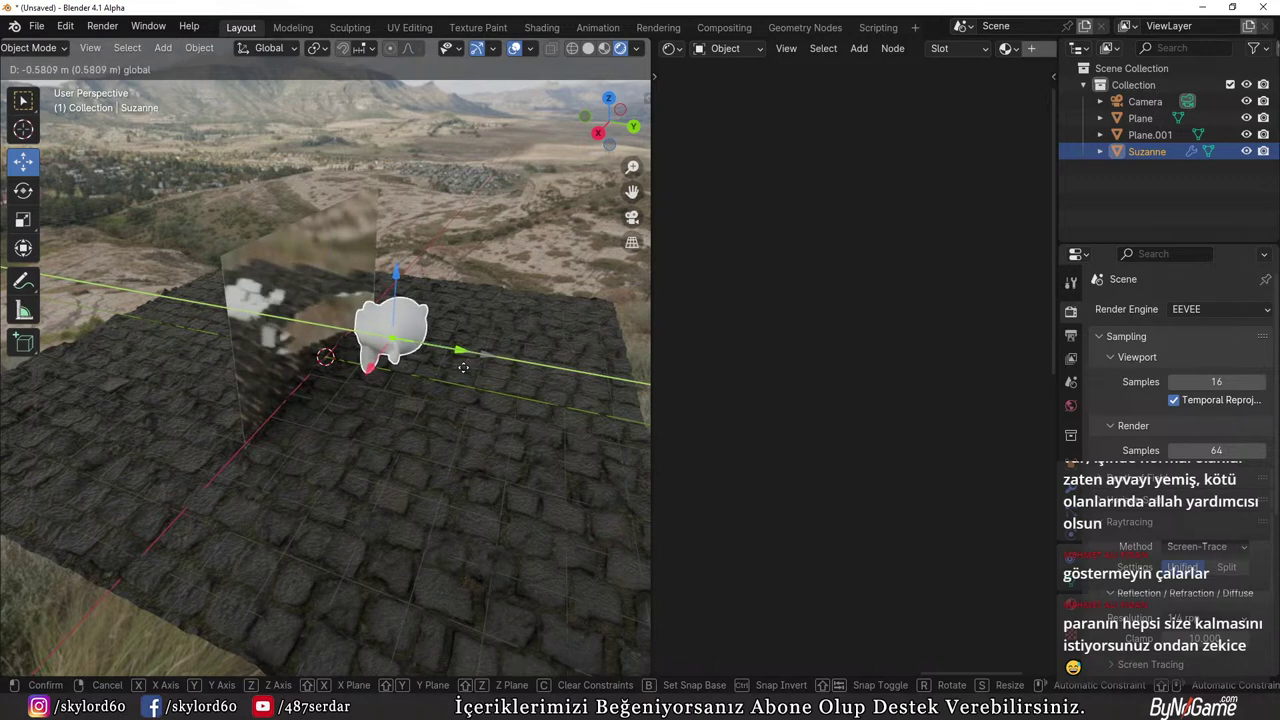
# Drop Suzanne in place, then slide Plane.001 along Y to sit beside Suzanne
pyautogui.click(462, 367)
pyautogui.click(250, 354)
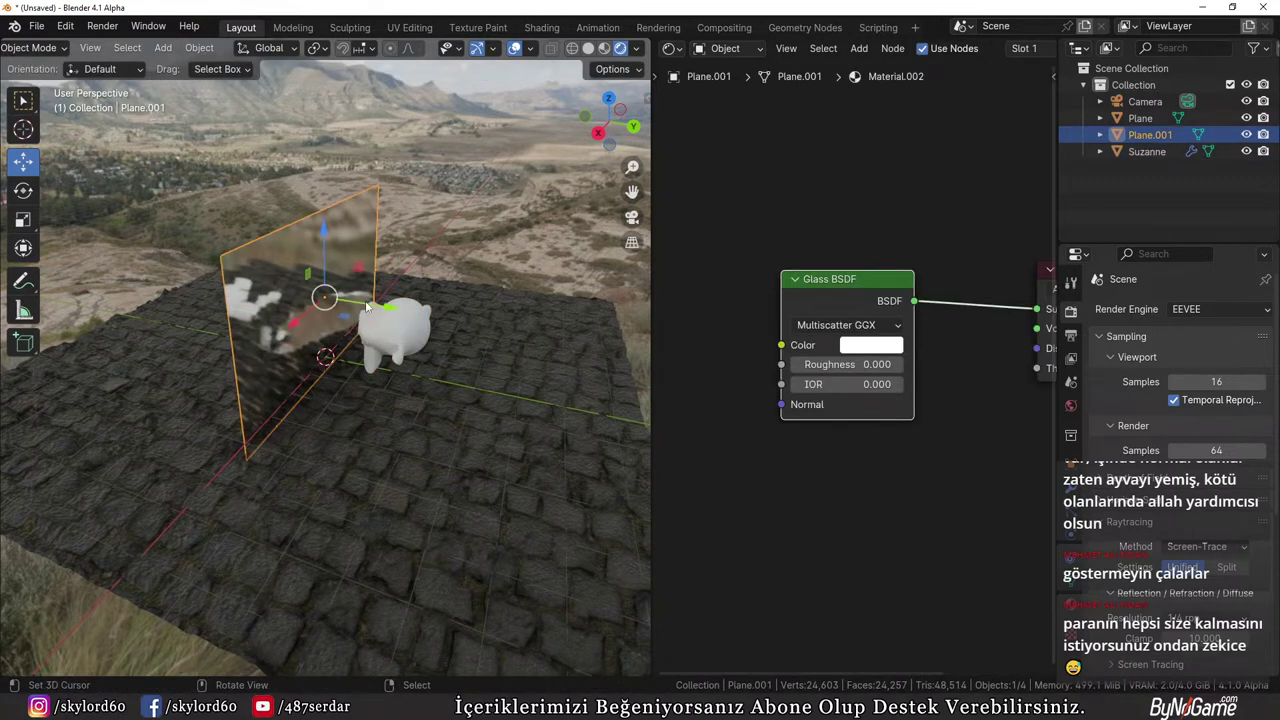
pyautogui.press('g')
pyautogui.press('y')
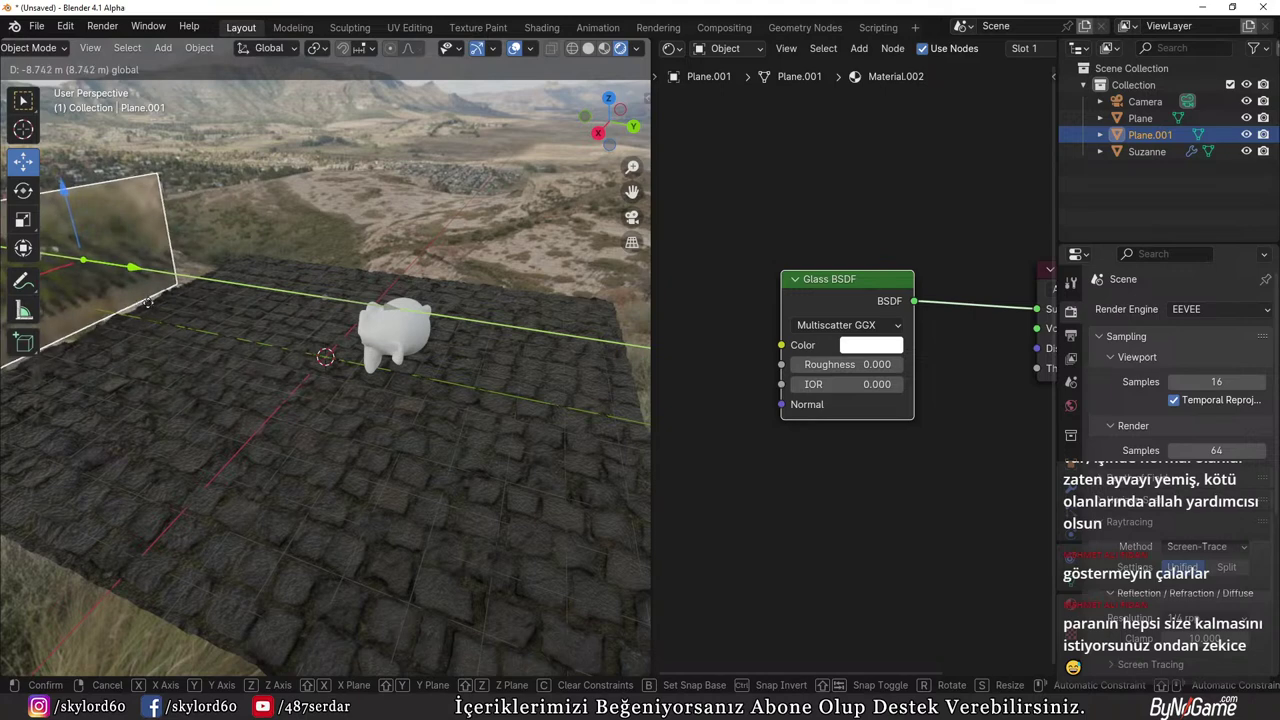
pyautogui.click(363, 368)
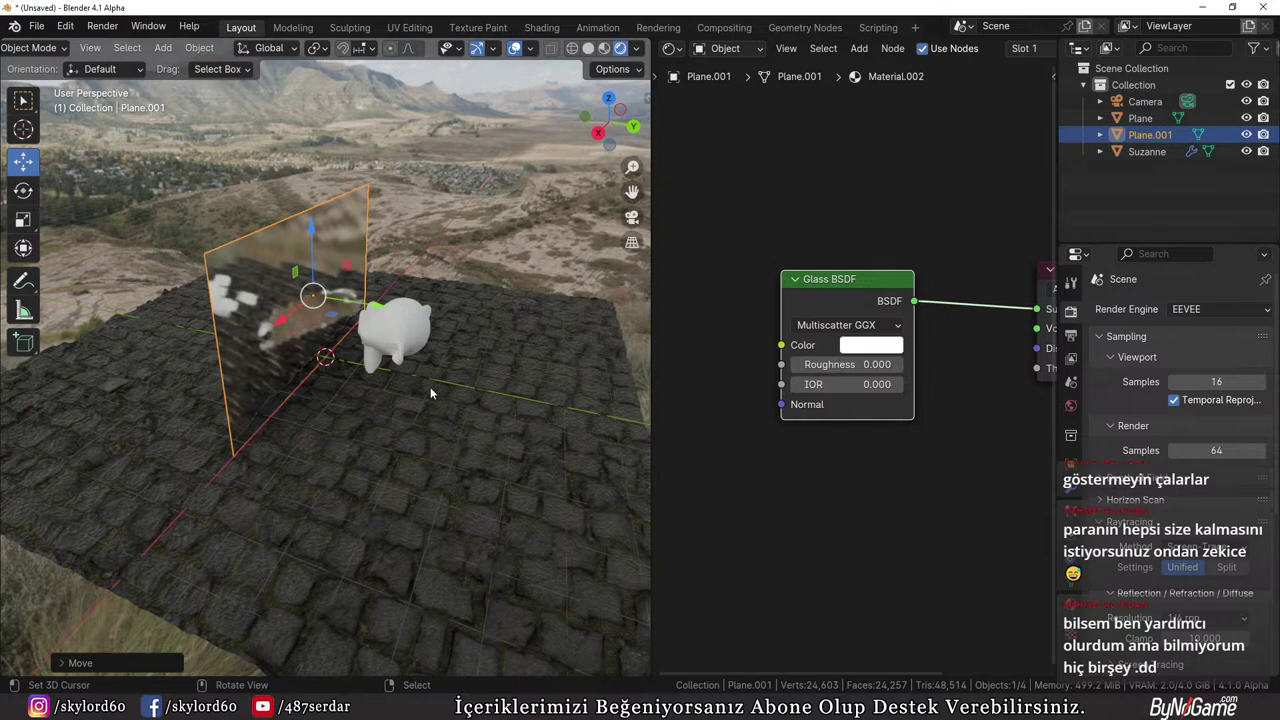
# Add a Sun light and rotate it to aim across the scene
pyautogui.scroll(-3, 128, 307)
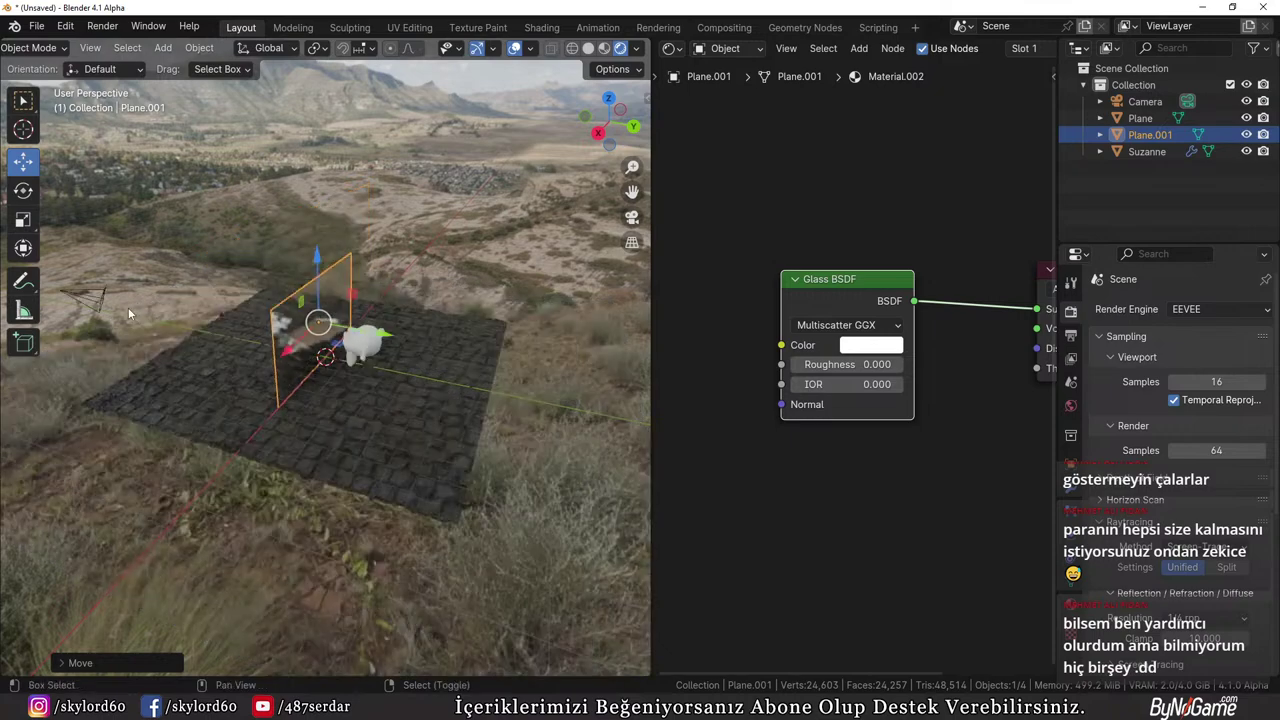
pyautogui.moveTo(128, 307); pyautogui.dragTo(137, 230, button='middle')
pyautogui.hotkey('shift', 'a')
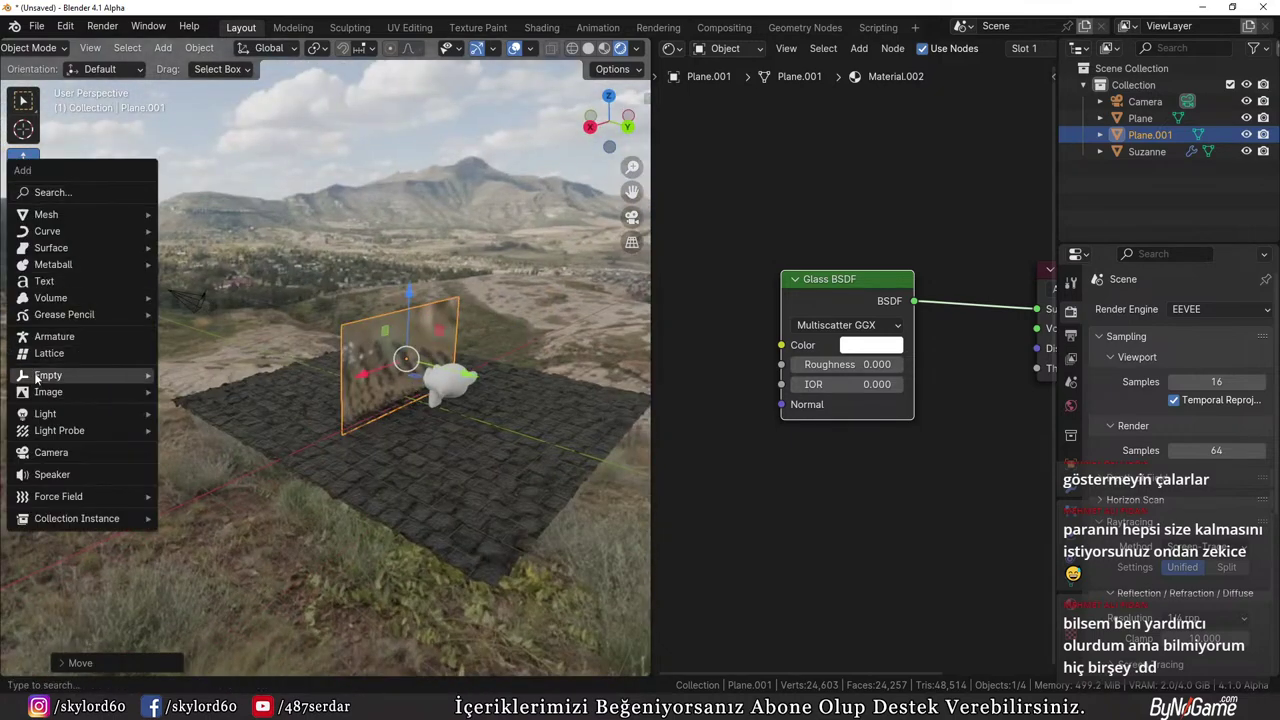
pyautogui.moveTo(48, 413)
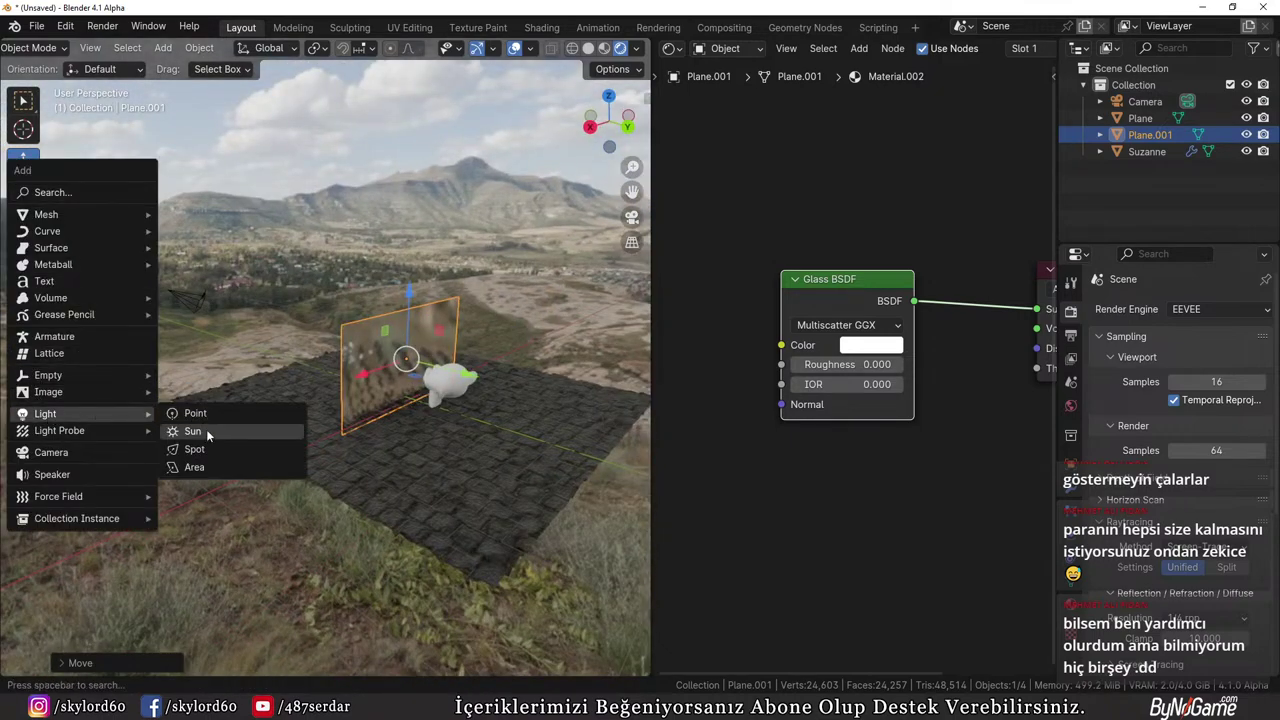
pyautogui.click(172, 431)
pyautogui.press('r')
pyautogui.click(406, 242)
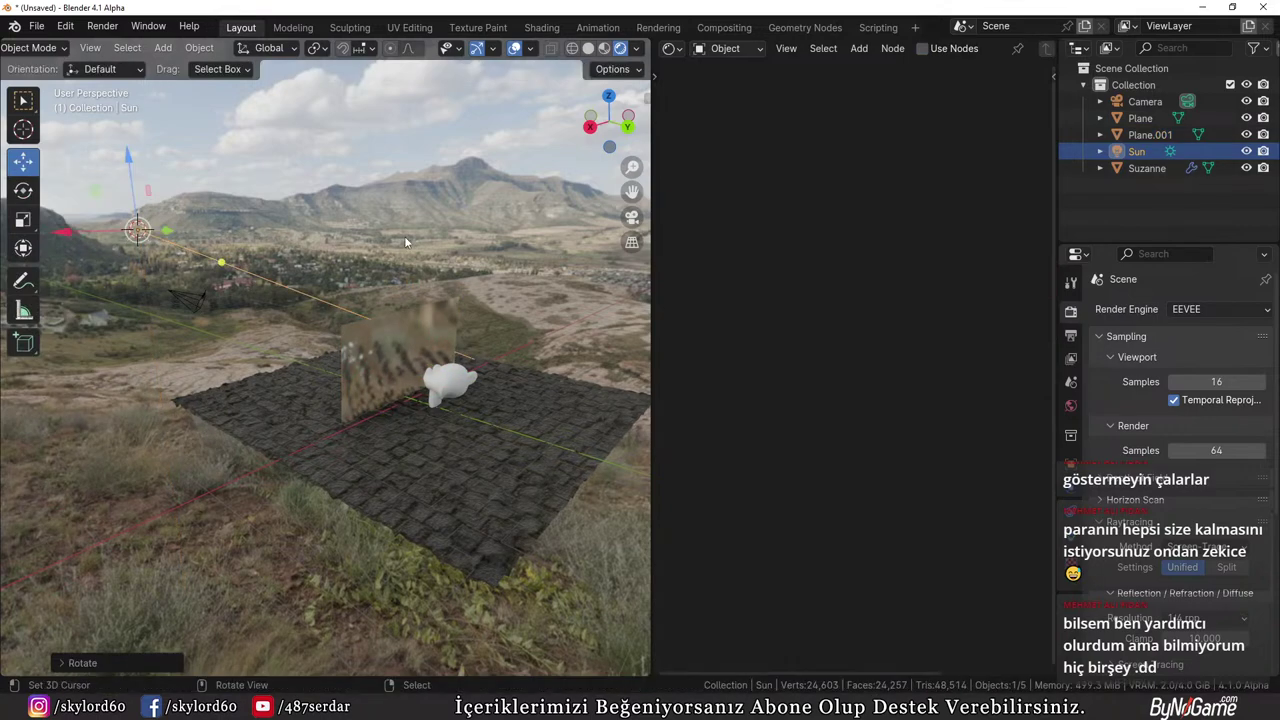
pyautogui.press('KP_7')
pyautogui.scroll(-2, 314, 241)
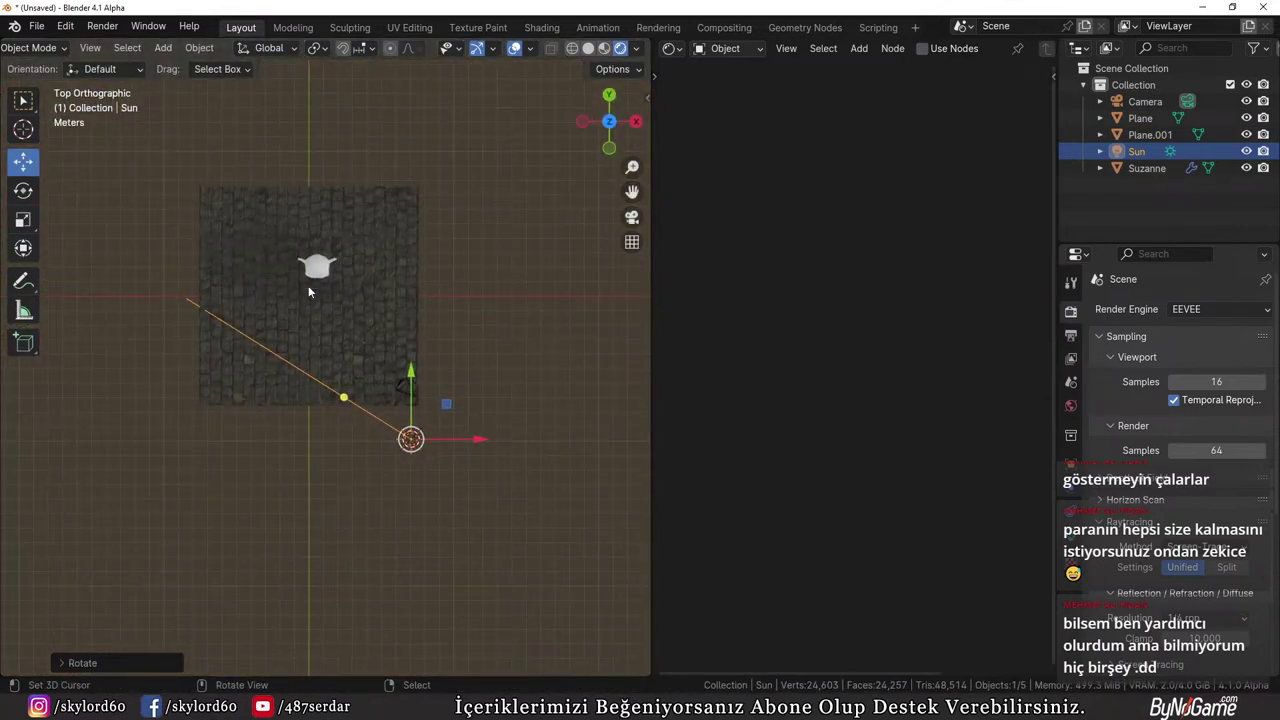
pyautogui.press('r')
pyautogui.click(400, 220)
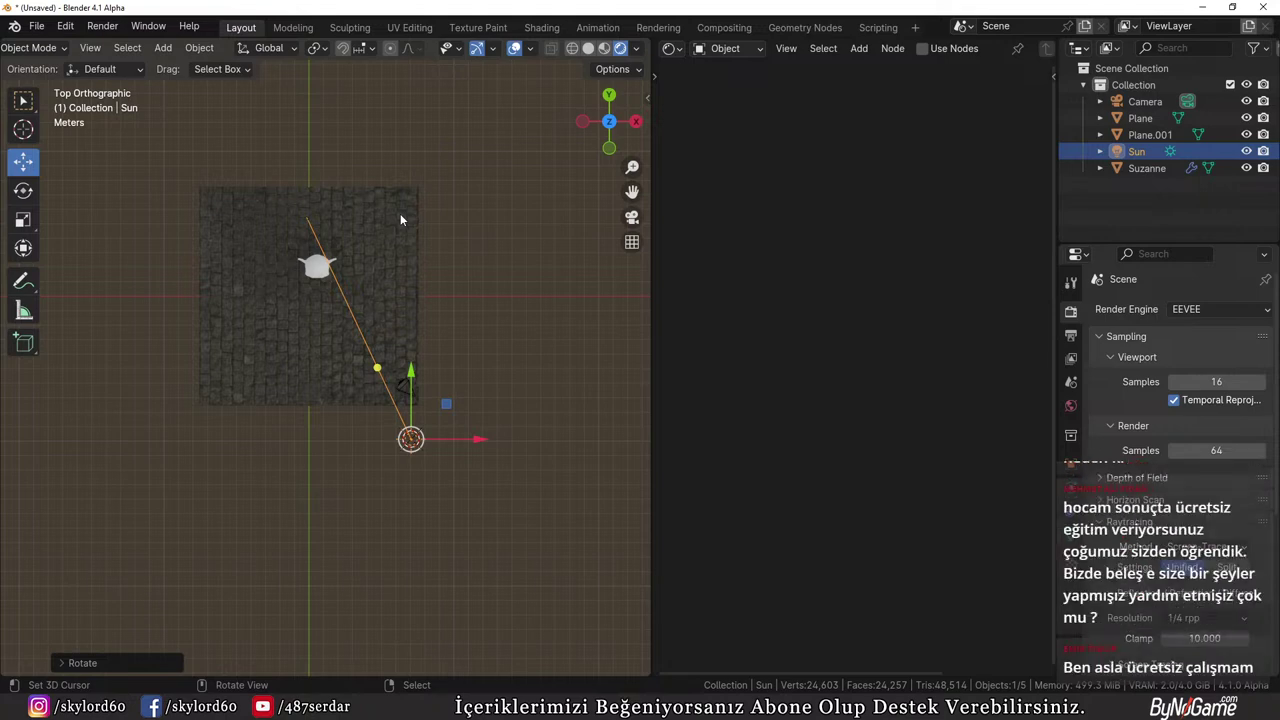
pyautogui.moveTo(420, 306); pyautogui.dragTo(226, 373, button='middle')
# Raise the Sun light's Strength from 1.000 to 4.730
pyautogui.press('g')
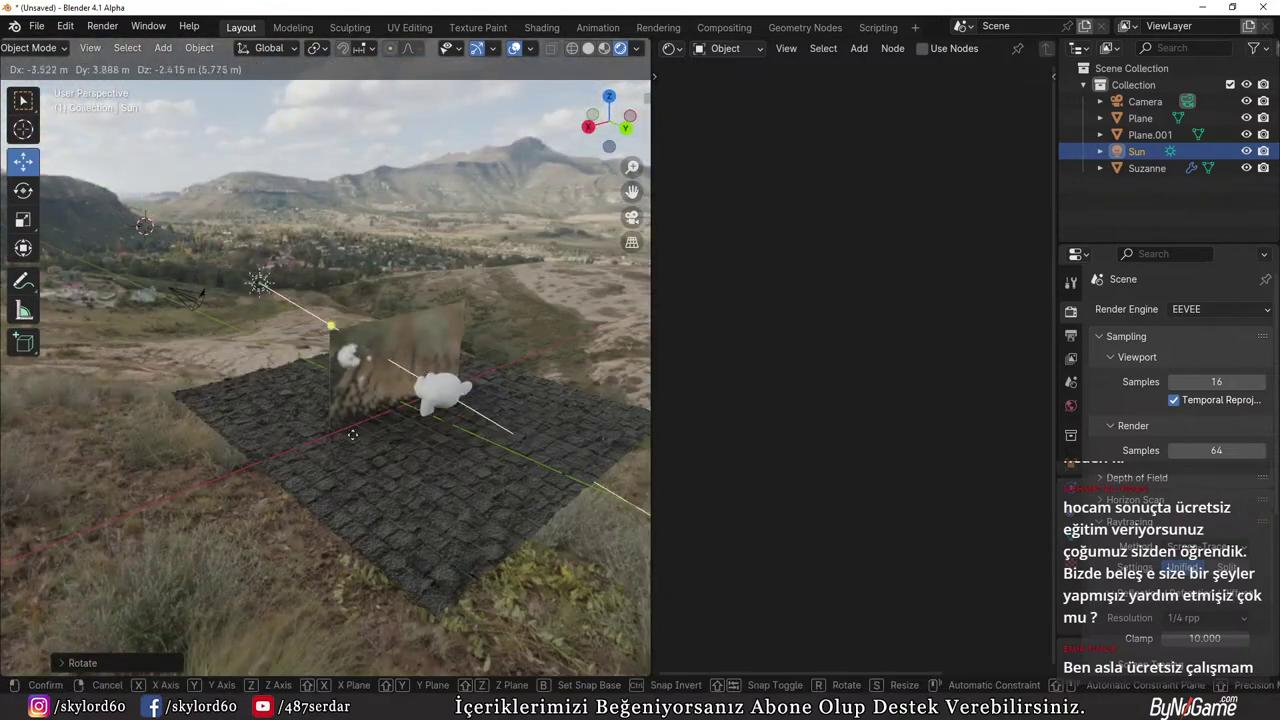
pyautogui.rightClick(303, 405)
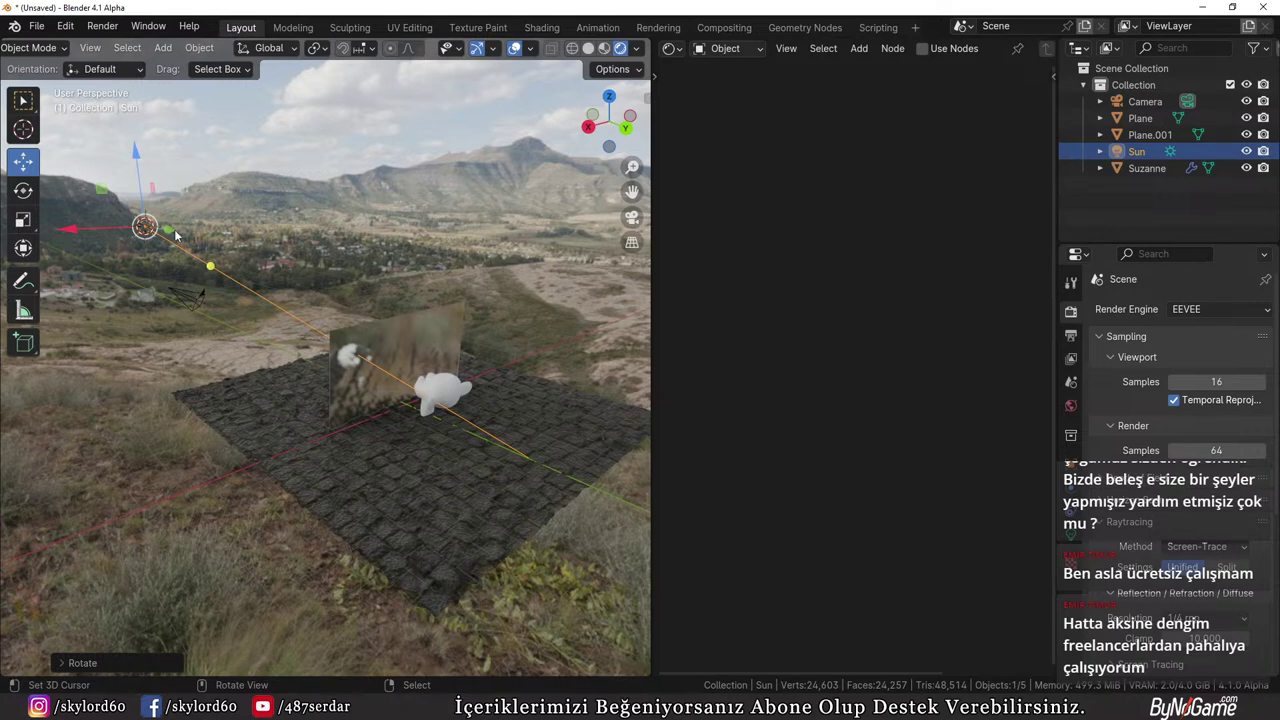
pyautogui.press('KP_7')
pyautogui.scroll(-3, 196, 230)
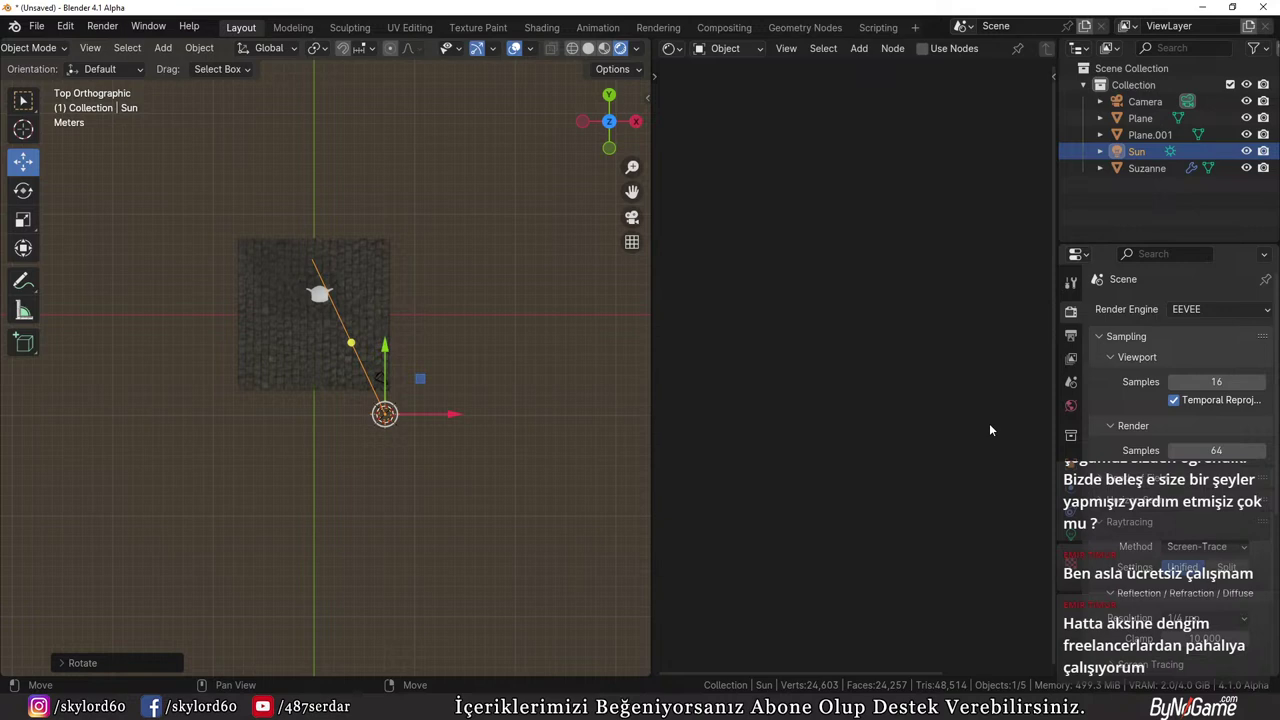
pyautogui.click(1071, 512)
pyautogui.moveTo(1200, 421); pyautogui.dragTo(1240, 421)
pyautogui.moveTo(457, 417); pyautogui.dragTo(307, 307, button='middle')
pyautogui.scroll(3, 437, 350)
# Give the Sun a pale orange colour
pyautogui.moveTo(437, 350); pyautogui.dragTo(331, 347, button='middle')
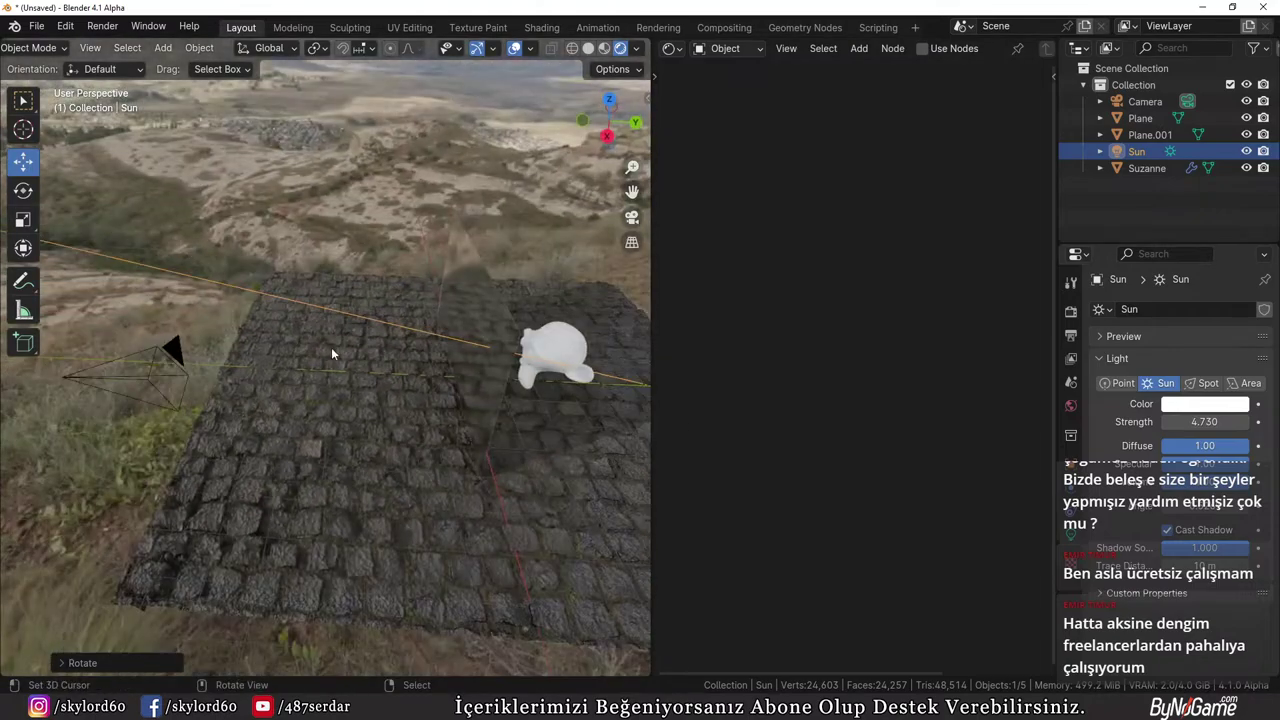
pyautogui.scroll(-3, 331, 347)
pyautogui.moveTo(552, 407); pyautogui.dragTo(620, 423, button='middle')
pyautogui.scroll(-2, 314, 397)
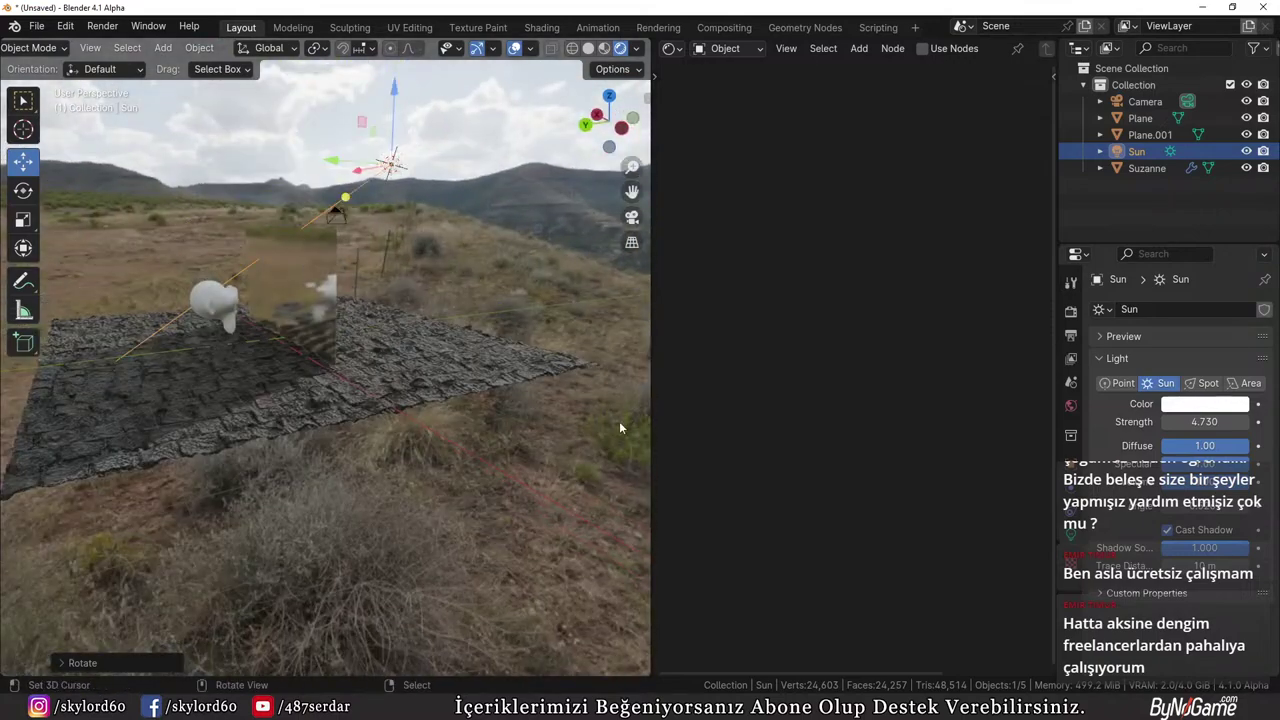
pyautogui.click(1205, 404)
pyautogui.click(1091, 300)
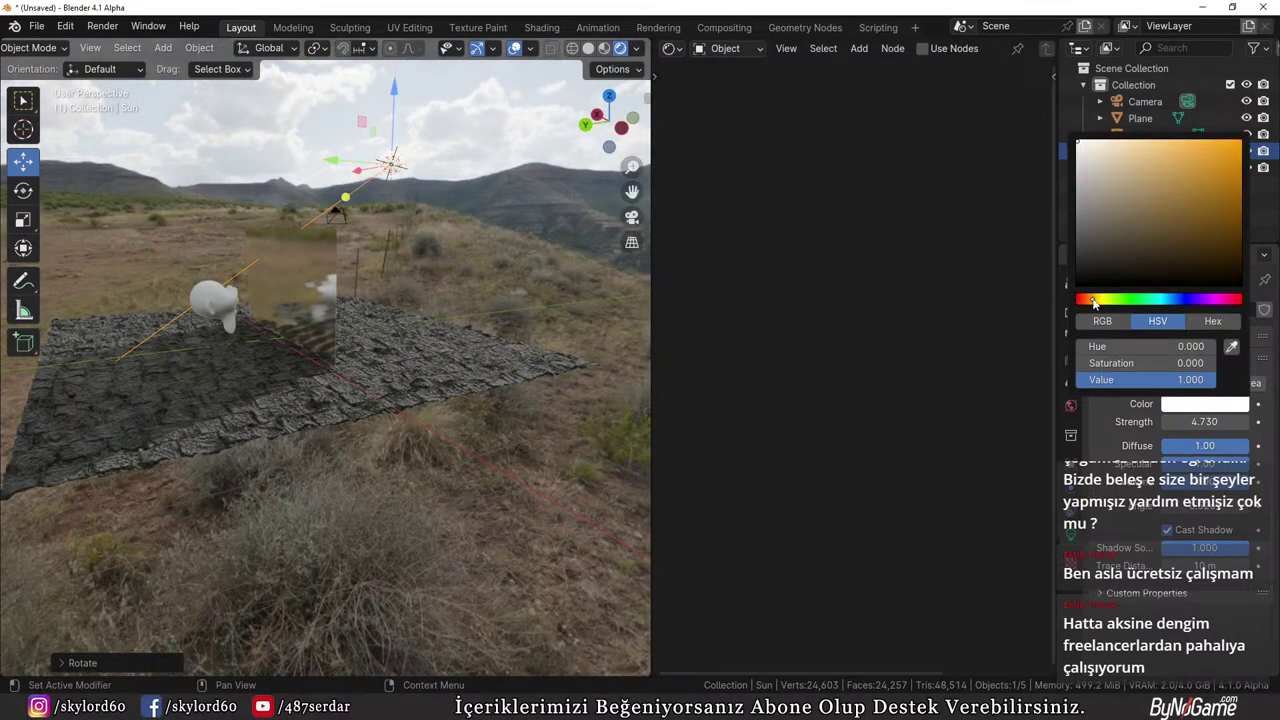
pyautogui.click(1099, 145)
# Tilt the Sun around its local X axis
pyautogui.moveTo(537, 283); pyautogui.dragTo(470, 413, button='middle')
pyautogui.press('KP_1')
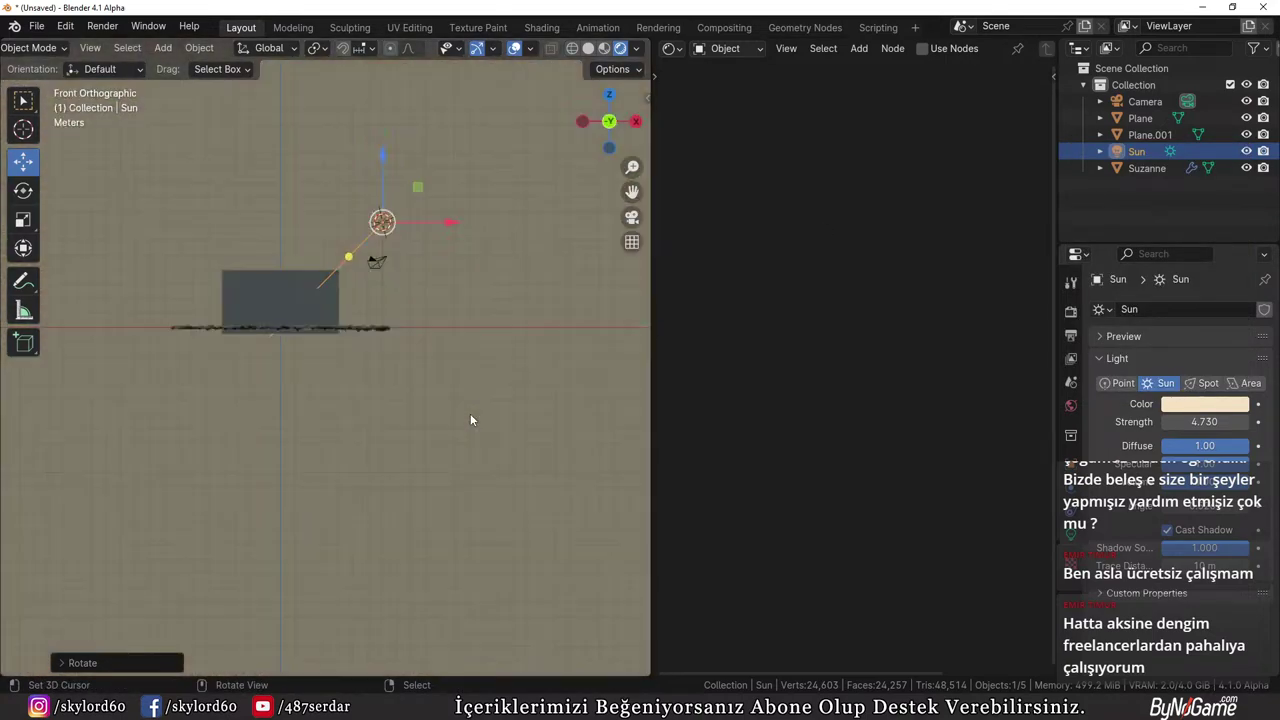
pyautogui.press('KP_3')
pyautogui.press('KP_1')
pyautogui.press('ctrl+KP_1')
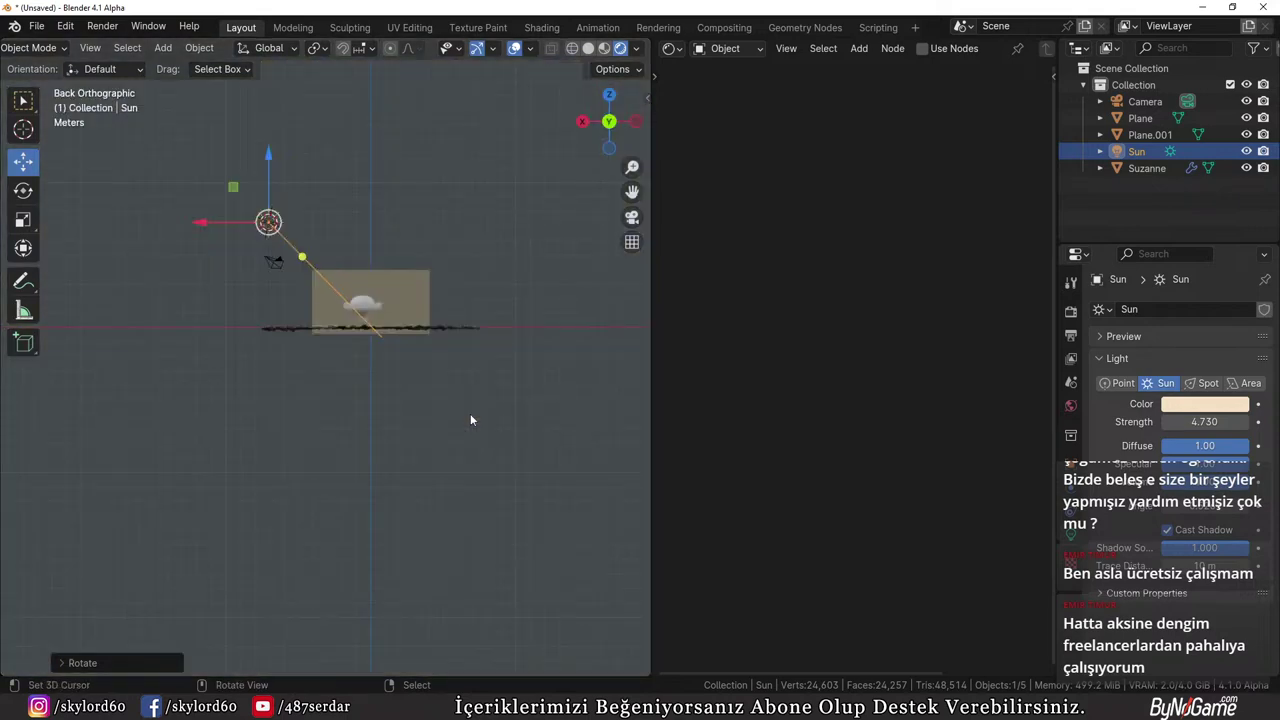
pyautogui.scroll(4, 388, 429)
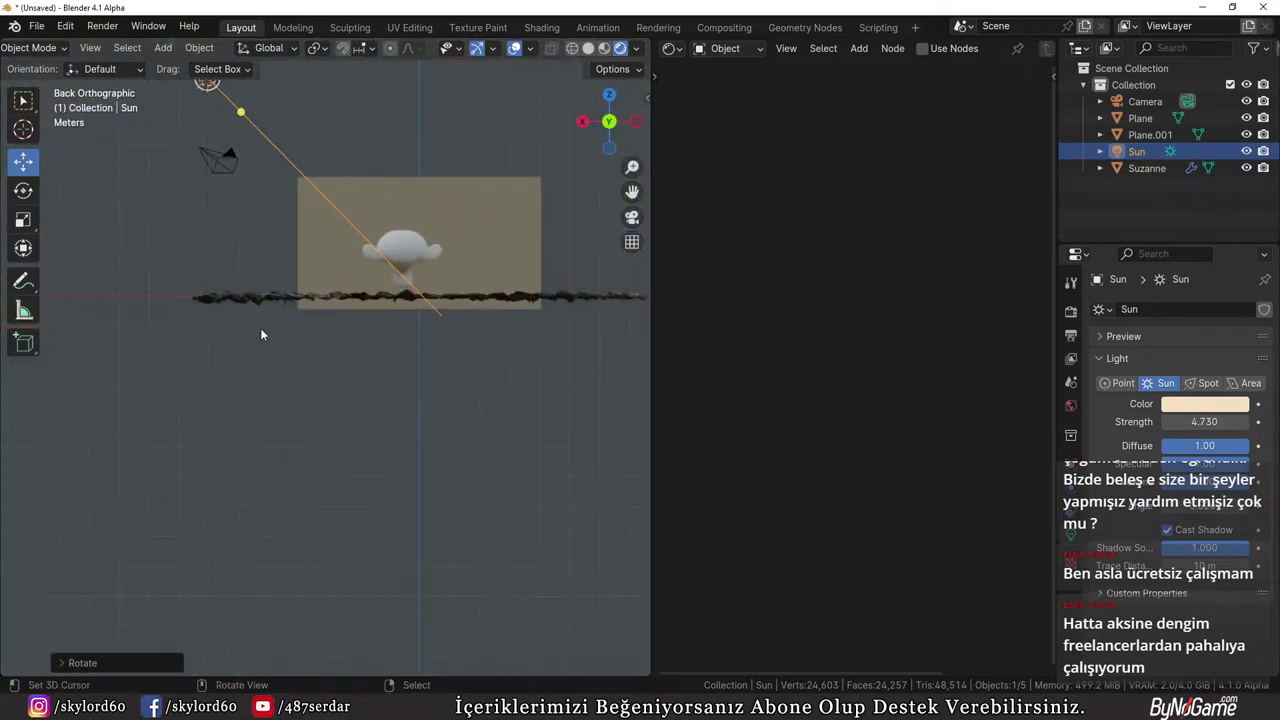
pyautogui.moveTo(263, 334); pyautogui.dragTo(398, 352, button='middle')
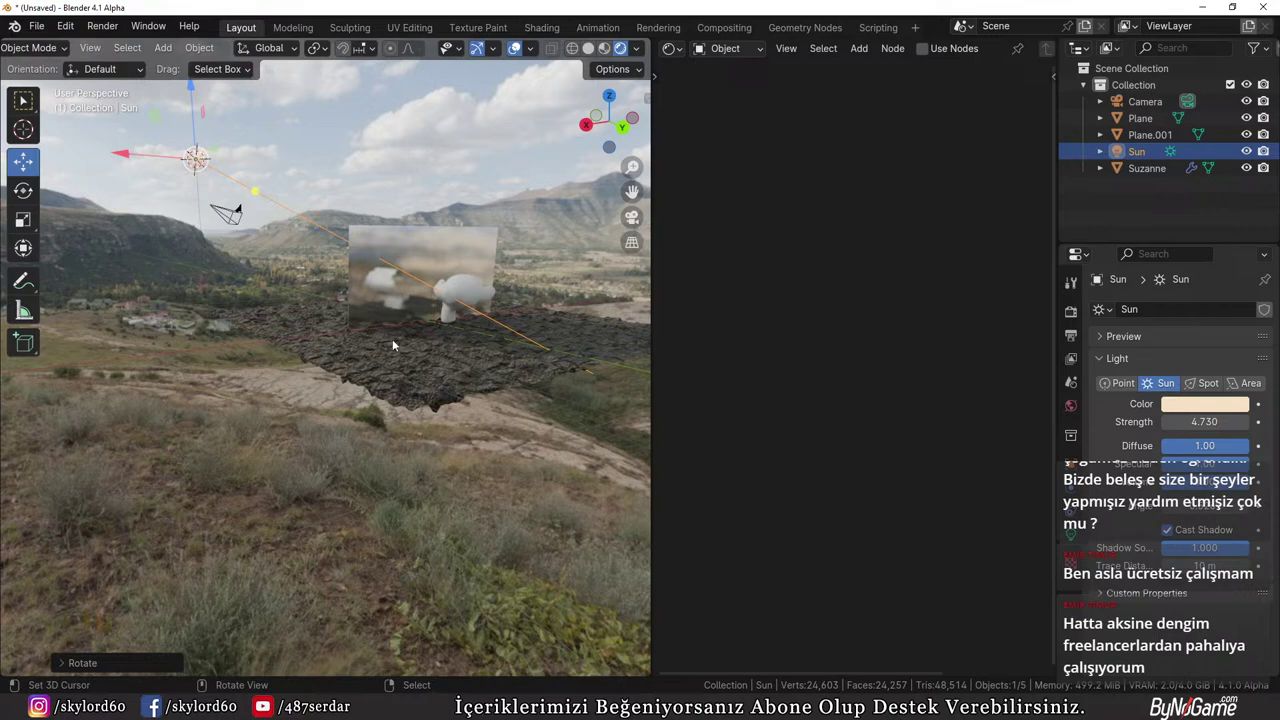
pyautogui.moveTo(371, 336); pyautogui.dragTo(355, 370, button='middle')
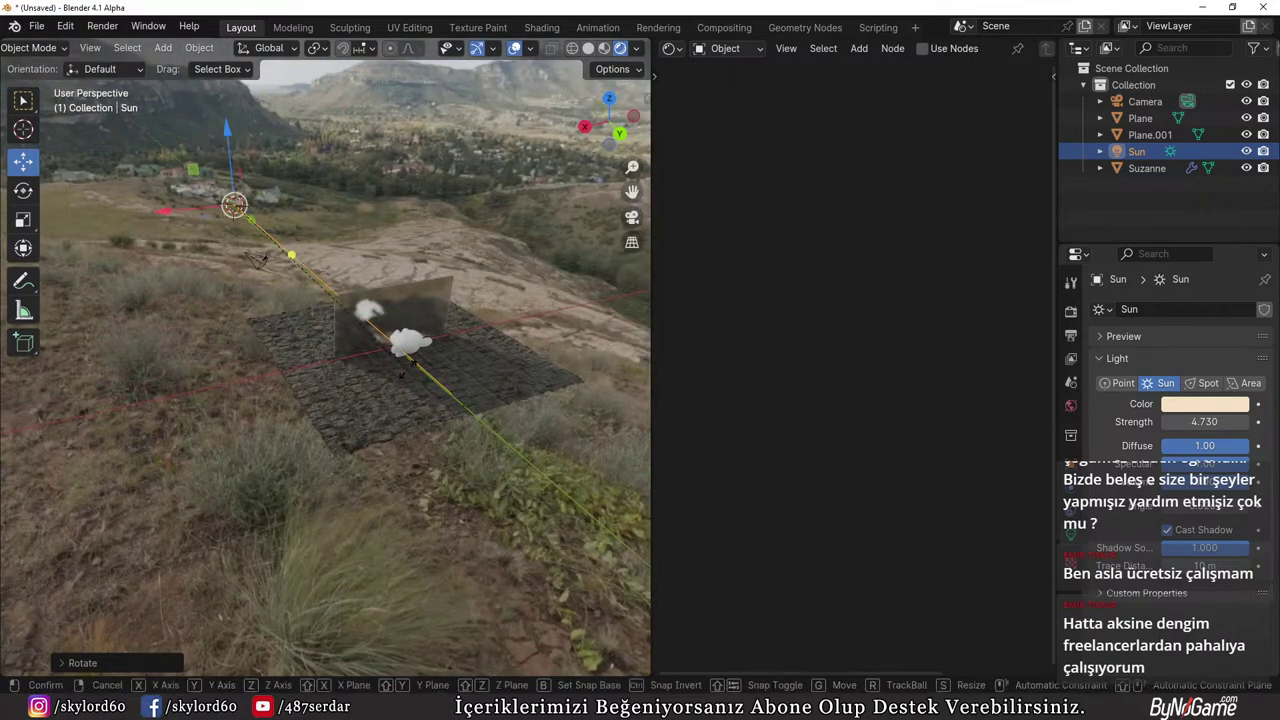
pyautogui.press('r')
pyautogui.press('x')
pyautogui.press('x')
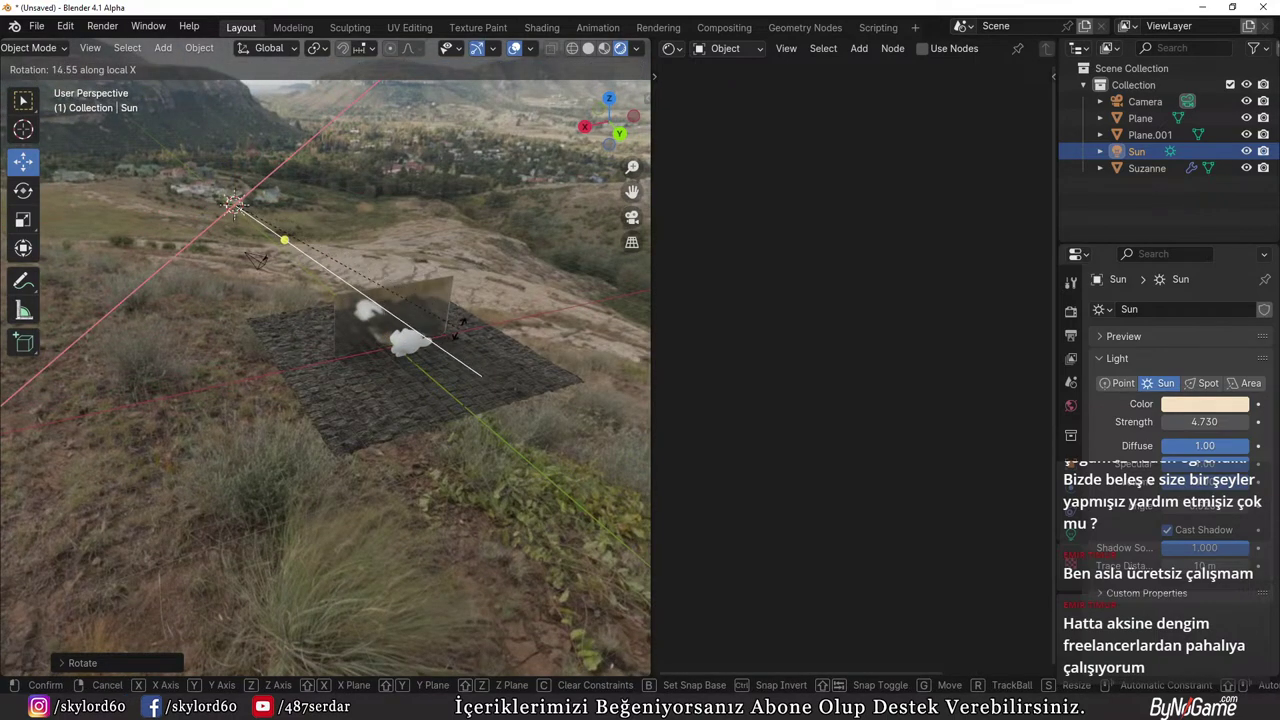
pyautogui.click(462, 320)
# Lower the Sun along Z so it sits closer above the cobblestone plane
pyautogui.press('g')
pyautogui.press('z')
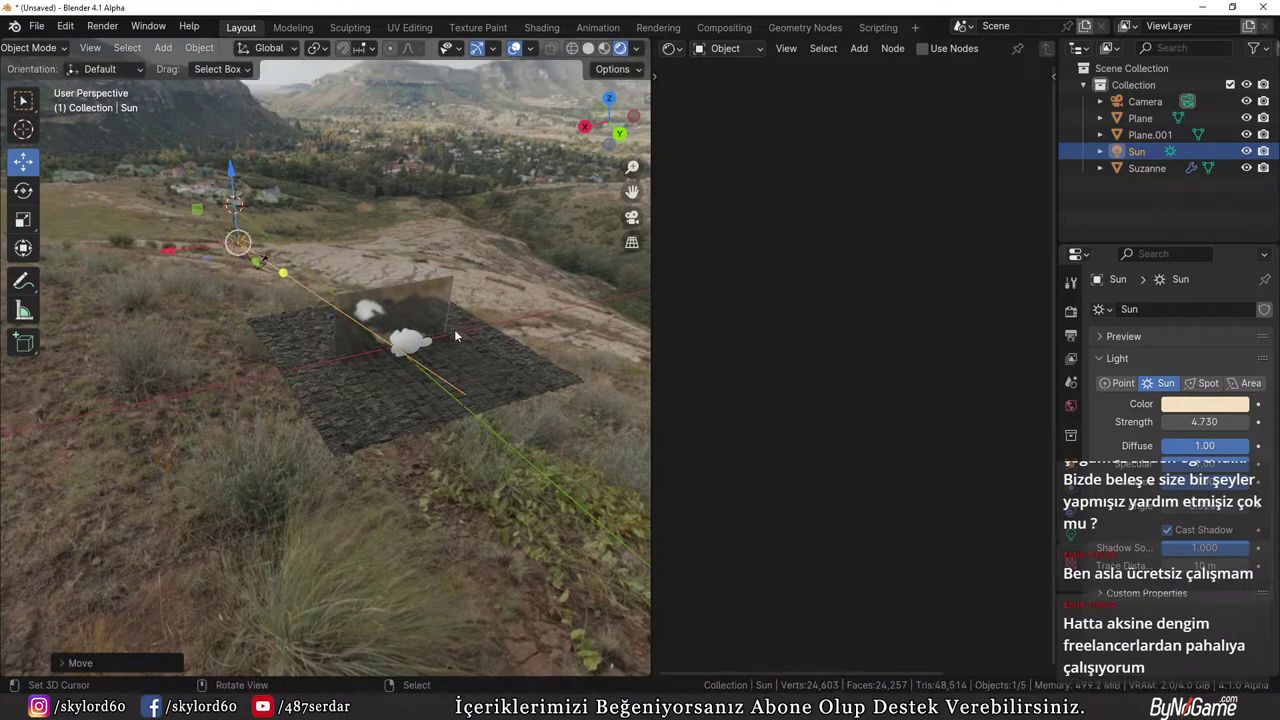
pyautogui.scroll(3, 454, 329)
pyautogui.click(454, 329)
pyautogui.moveTo(454, 329); pyautogui.dragTo(343, 397, button='middle')
pyautogui.scroll(3, 397, 341)
pyautogui.scroll(-3, 334, 346)
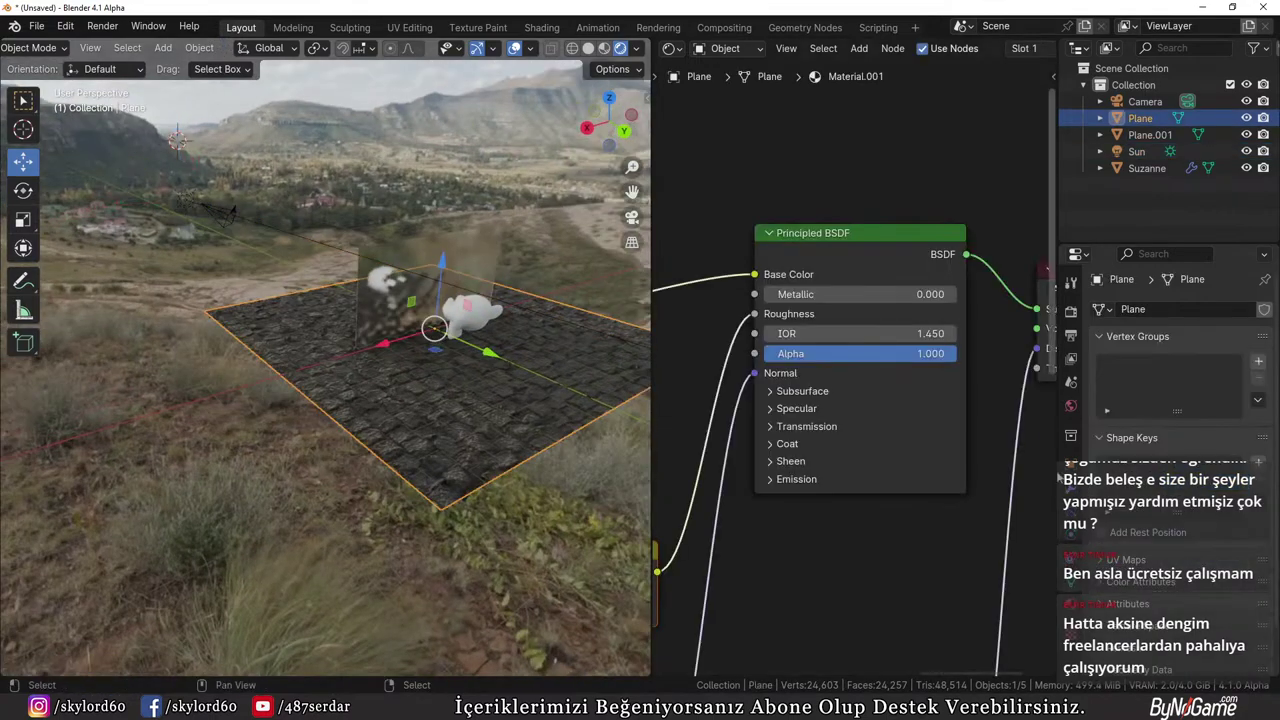
# Try different Displacement Midlevel values, leaving it at 0.500 with Scale 1.460
pyautogui.click(1071, 483)
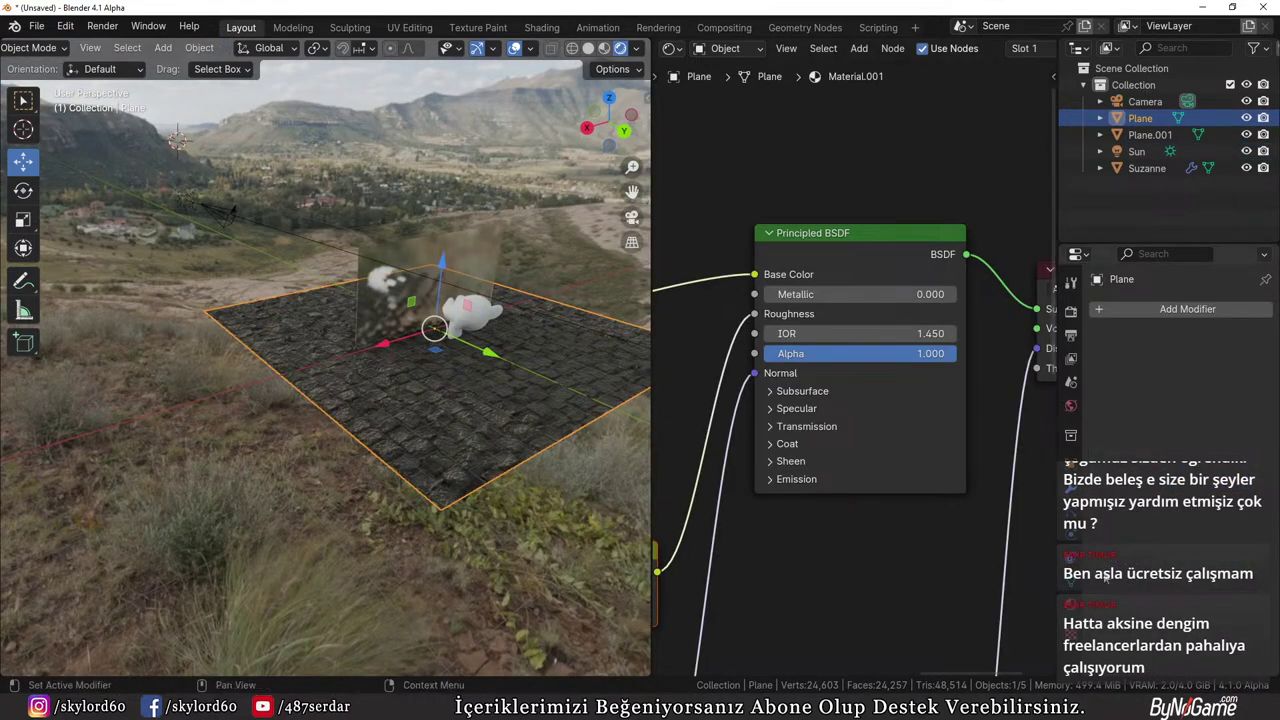
pyautogui.scroll(-3, 847, 511)
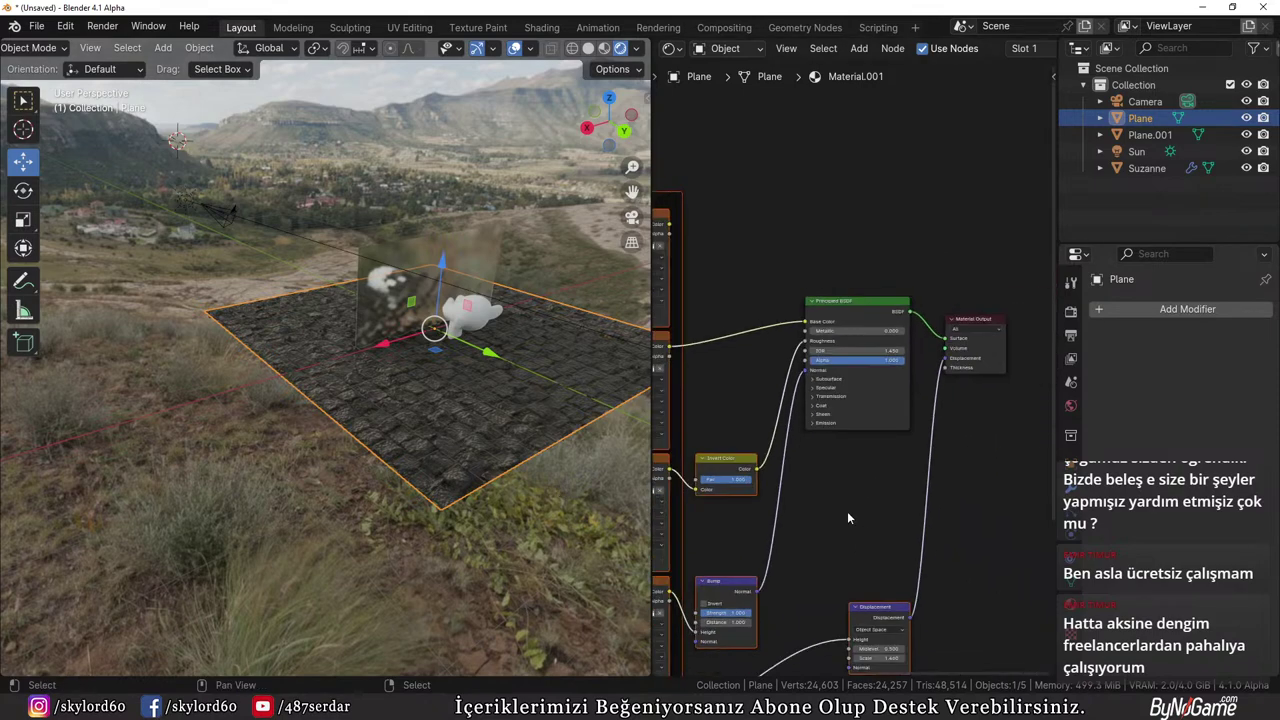
pyautogui.moveTo(847, 511); pyautogui.dragTo(835, 485, button='middle')
pyautogui.scroll(4, 830, 476)
pyautogui.moveTo(830, 454); pyautogui.dragTo(707, 456)
pyautogui.scroll(4, 482, 460)
pyautogui.scroll(-3, 468, 450)
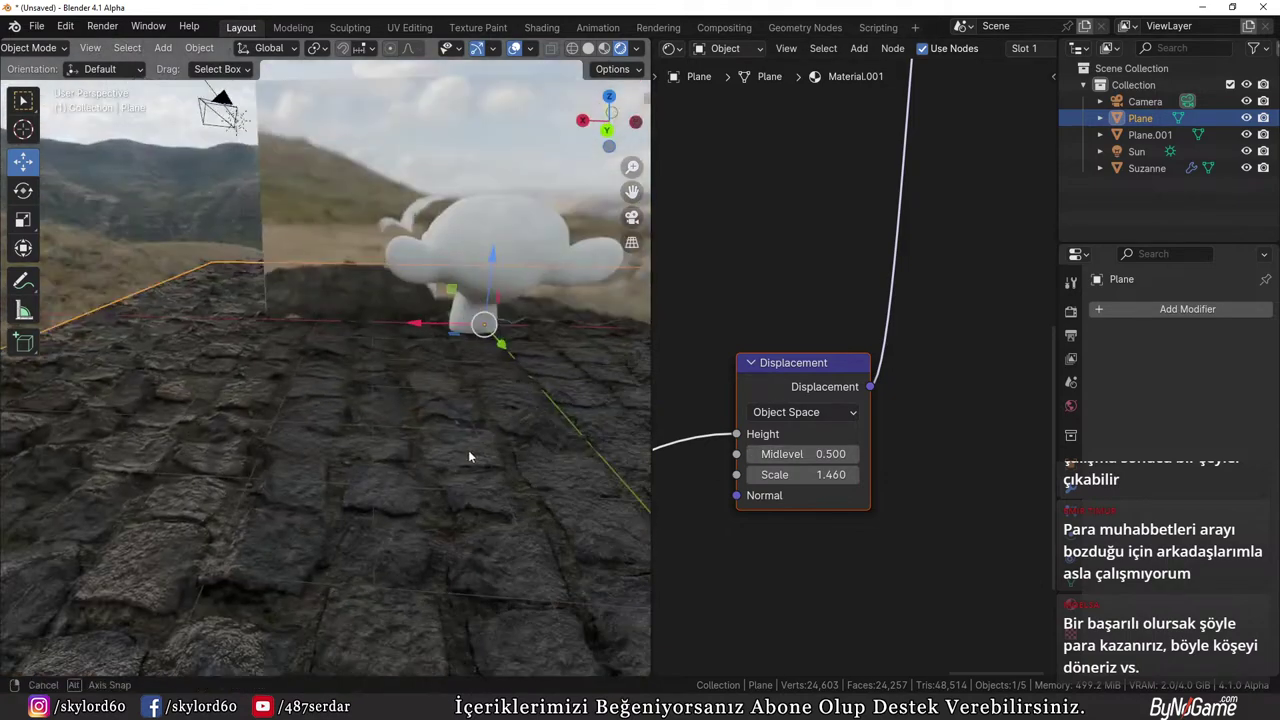
# Switch the viewport to Solid shading
pyautogui.moveTo(220, 410); pyautogui.dragTo(209, 375, button='middle')
pyautogui.press('z')
pyautogui.click(337, 354)
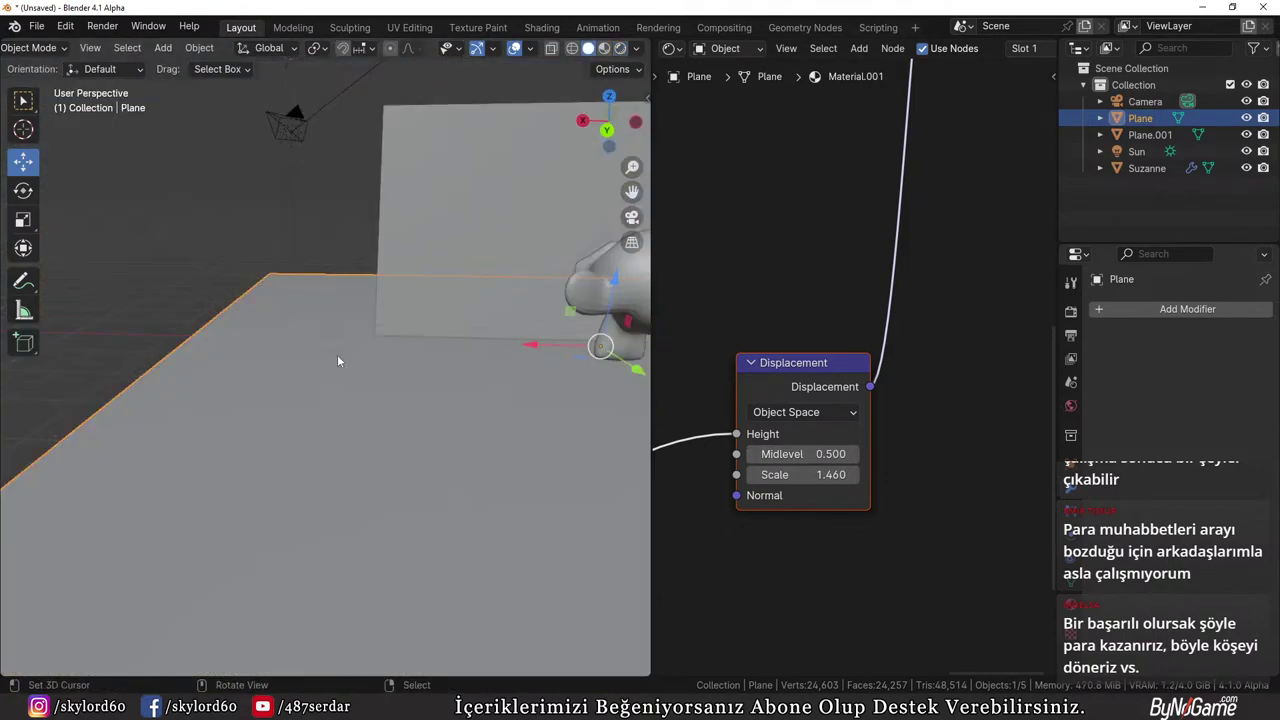
pyautogui.scroll(-2, 338, 357)
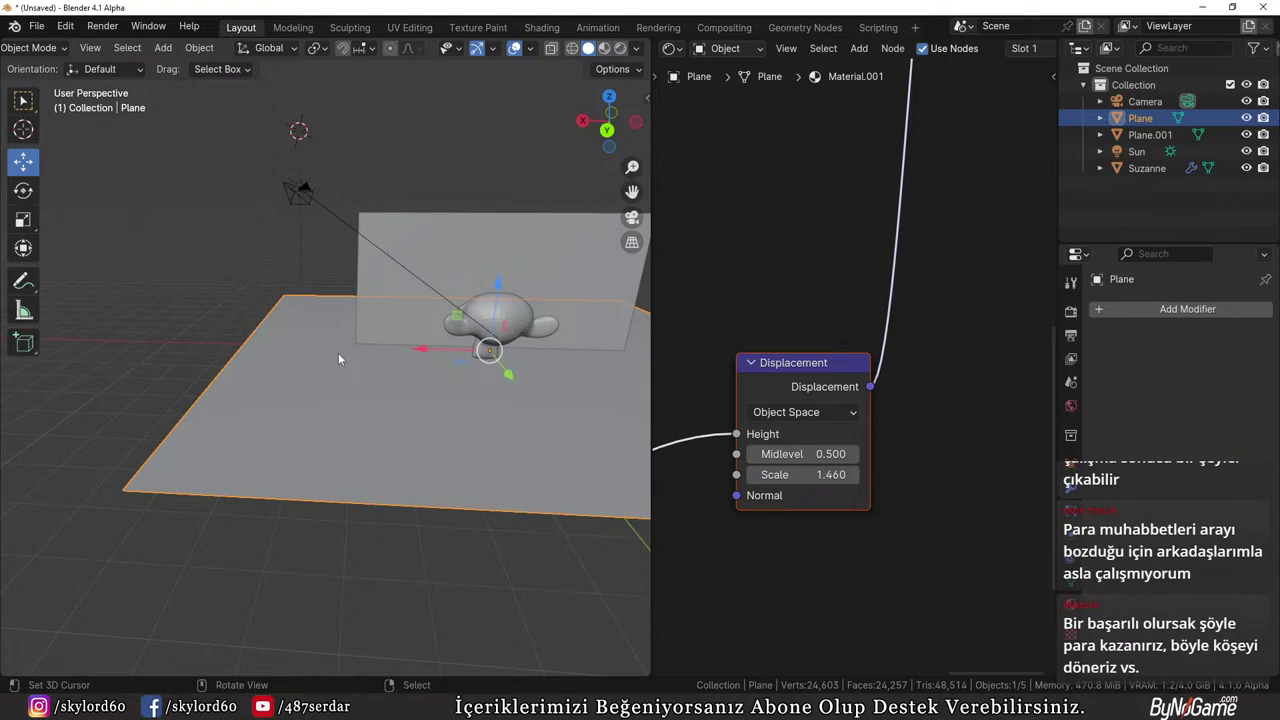
# Switch to Rendered shading, then swing the Sun to a steeper angle
pyautogui.press('z')
pyautogui.click(394, 325)
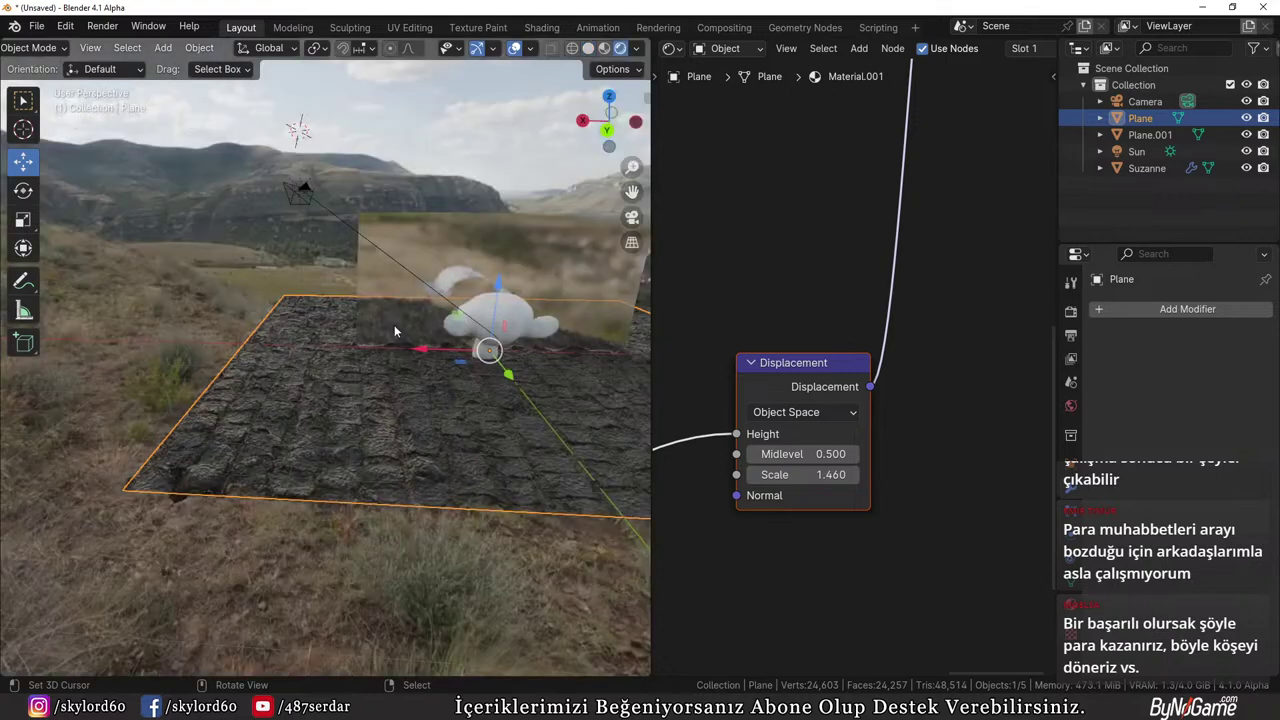
pyautogui.moveTo(394, 325); pyautogui.dragTo(290, 264, button='middle')
pyautogui.click(288, 266)
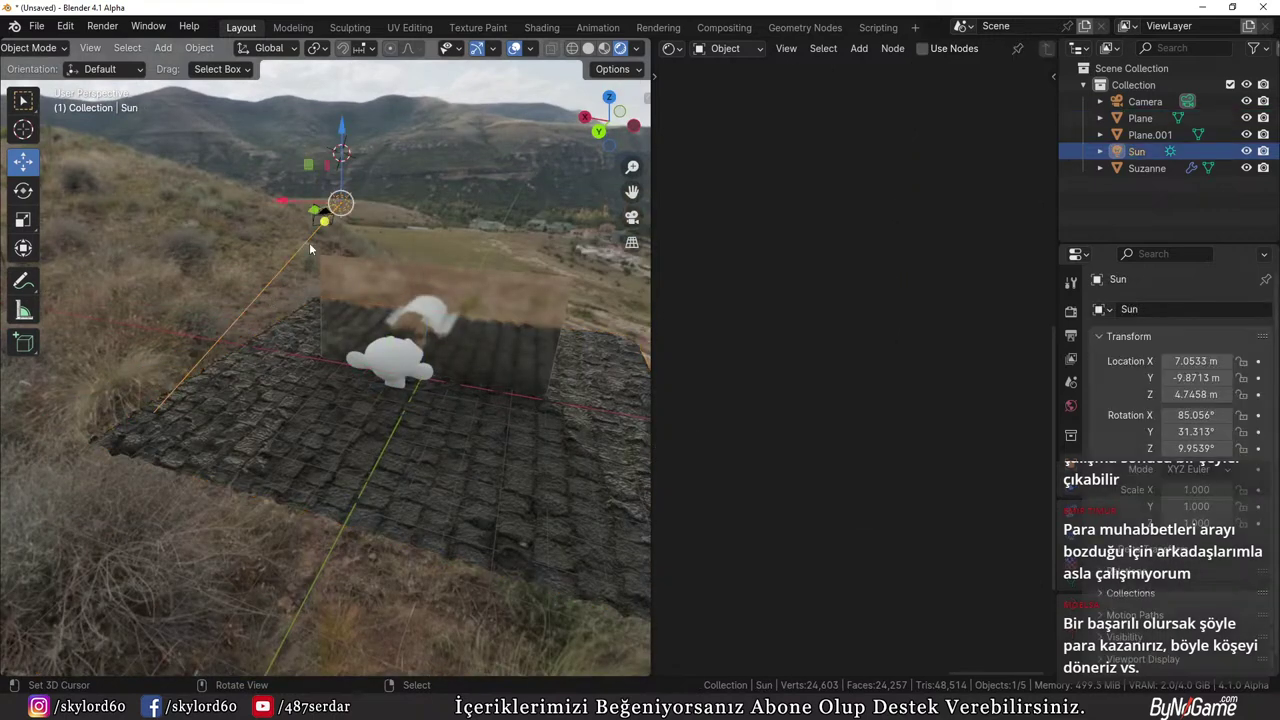
pyautogui.moveTo(309, 242)
pyautogui.mouseDown()
pyautogui.moveTo(272, 385)
pyautogui.moveTo(252, 345)
pyautogui.mouseUp()
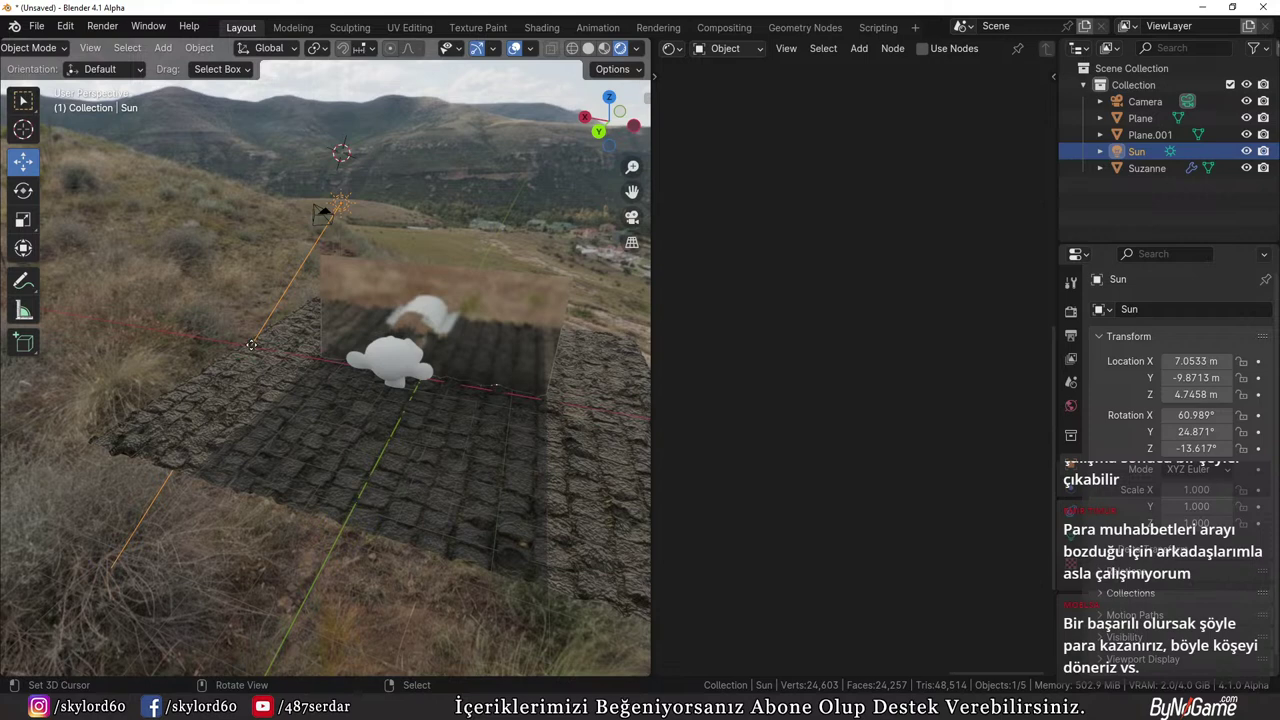
pyautogui.moveTo(252, 345); pyautogui.dragTo(251, 343)
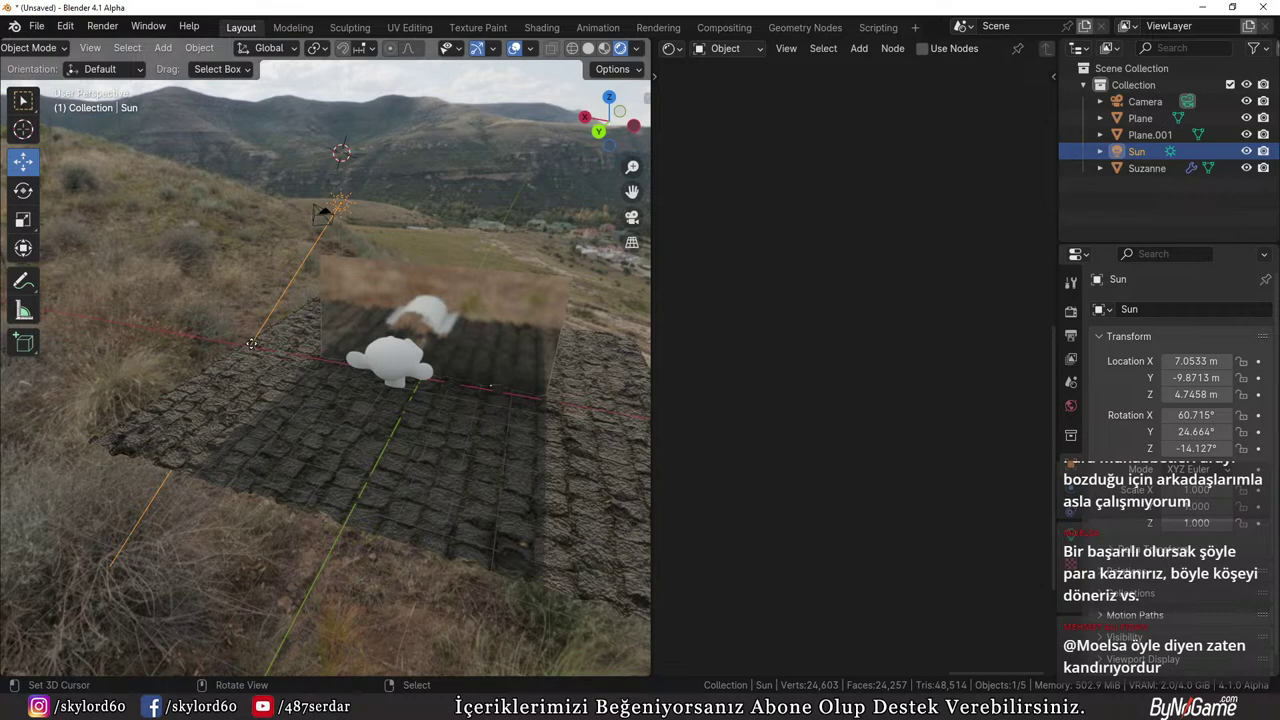
pyautogui.moveTo(251, 343); pyautogui.dragTo(347, 232)
# Fine-tune the Sun's rotation to roughly X 67.4°, Y 39.5°, Z 52.0°
pyautogui.scroll(8, 265, 420)
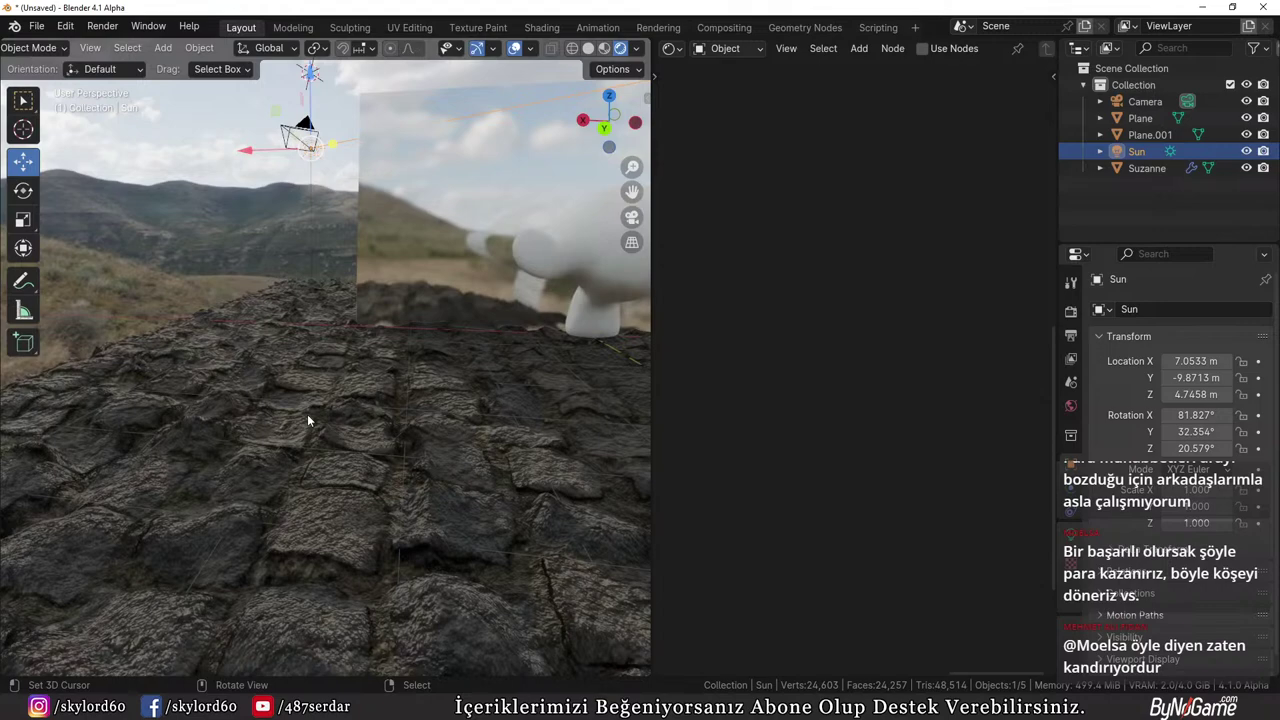
pyautogui.scroll(-5, 307, 420)
pyautogui.moveTo(286, 423); pyautogui.dragTo(364, 560, button='middle')
pyautogui.scroll(5, 341, 420)
pyautogui.scroll(-4, 341, 420)
pyautogui.scroll(4, 328, 420)
pyautogui.scroll(2, 328, 420)
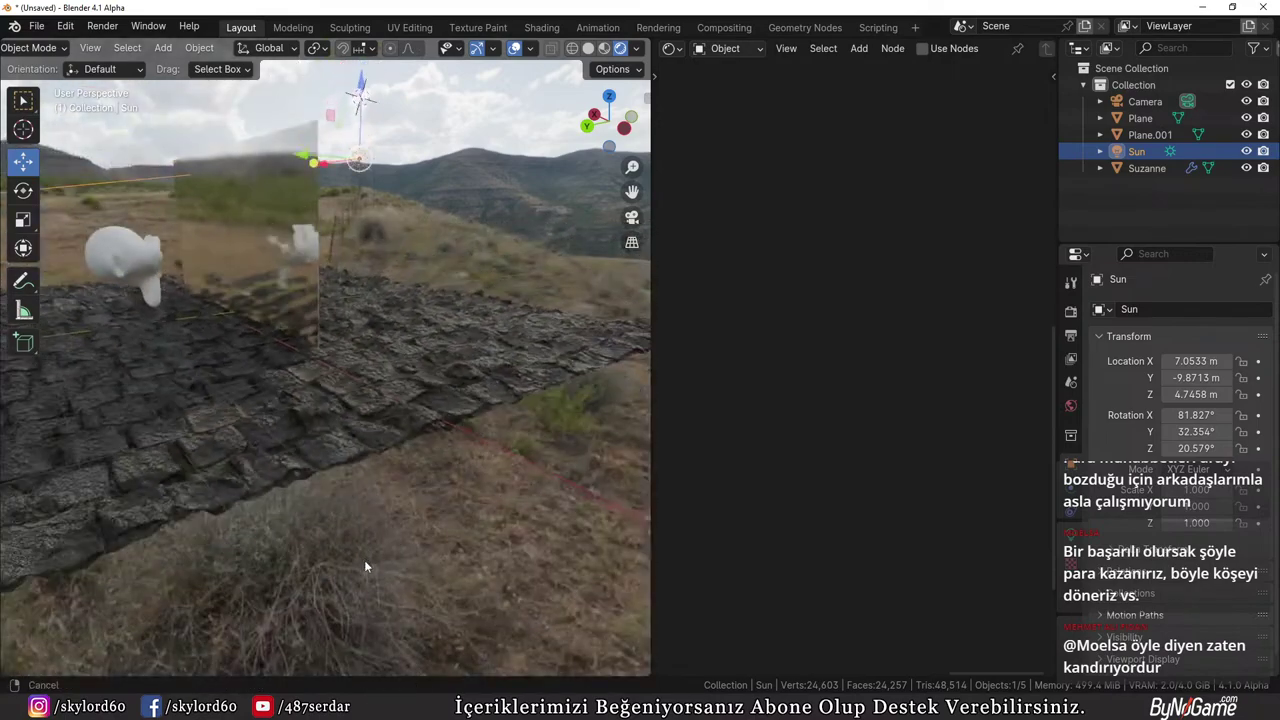
pyautogui.scroll(-3, 263, 422)
pyautogui.moveTo(263, 422); pyautogui.dragTo(372, 455, button='middle')
pyautogui.scroll(2, 375, 462)
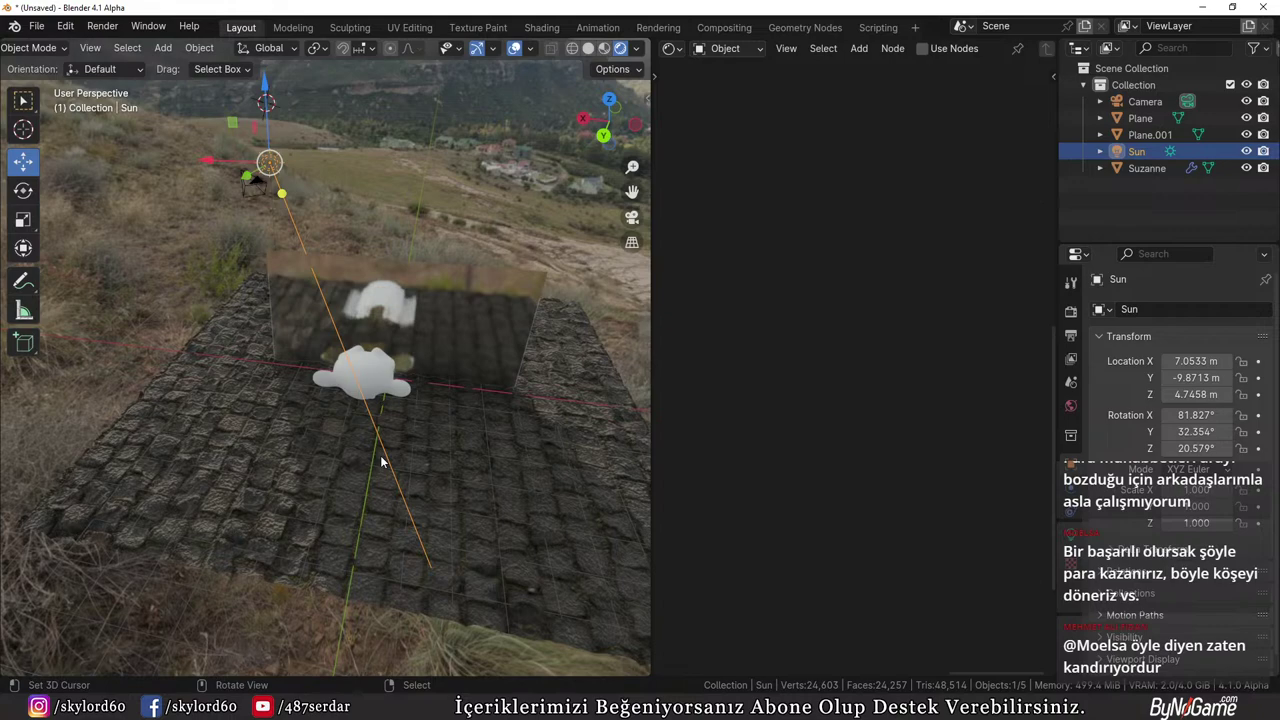
pyautogui.scroll(-5, 380, 462)
pyautogui.moveTo(310, 288); pyautogui.dragTo(465, 350)
pyautogui.scroll(5, 300, 440)
pyautogui.moveTo(300, 440); pyautogui.dragTo(292, 368, button='middle')
pyautogui.scroll(3, 264, 441)
pyautogui.scroll(-3, 264, 441)
pyautogui.scroll(2, 201, 446)
pyautogui.scroll(-2, 201, 446)
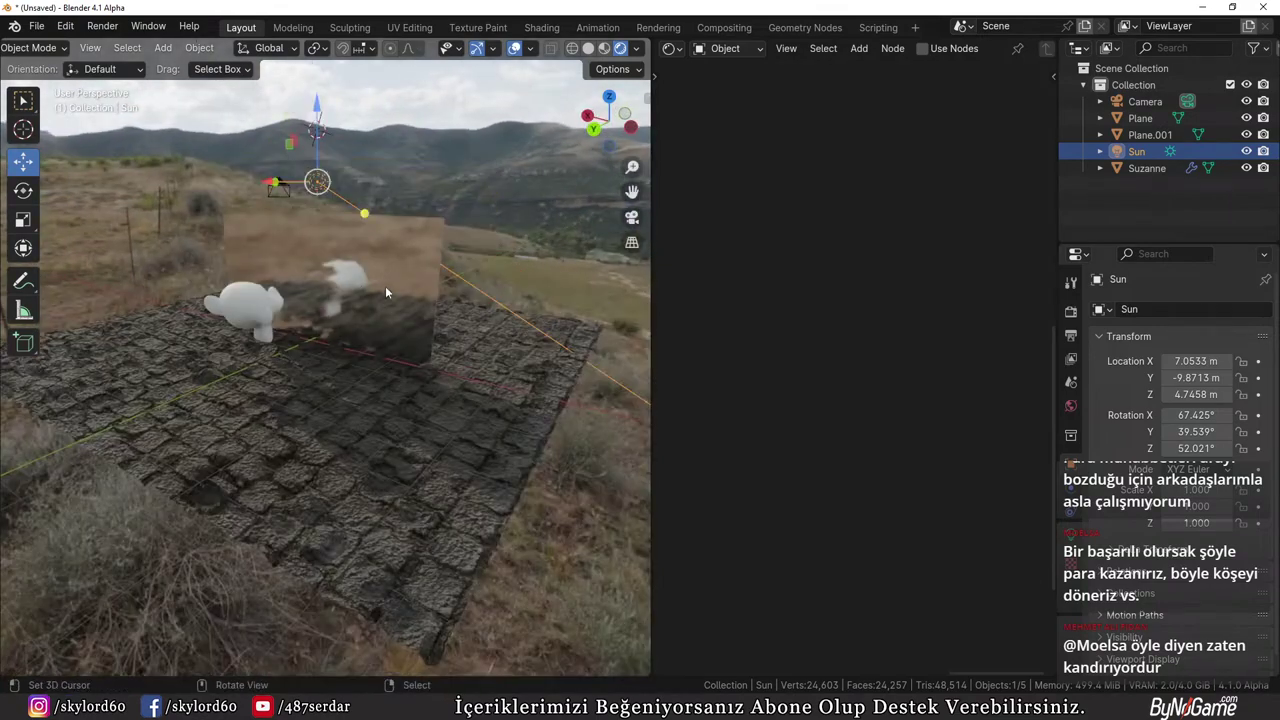
pyautogui.scroll(-2, 385, 292)
# Delete the glass plane Plane.001
pyautogui.moveTo(382, 302); pyautogui.dragTo(383, 345, button='middle')
pyautogui.click(383, 345)
pyautogui.press('g')
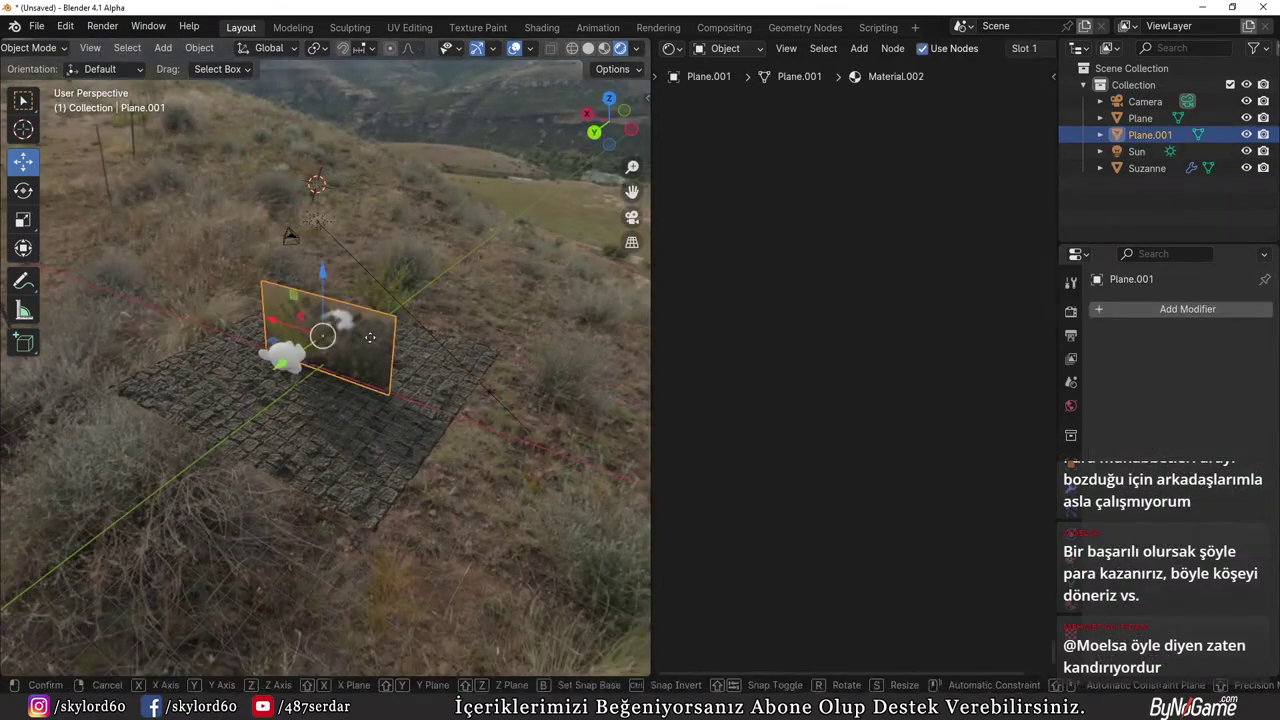
pyautogui.click(440, 300)
pyautogui.press('x')
pyautogui.click(440, 300)
pyautogui.scroll(3, 270, 362)
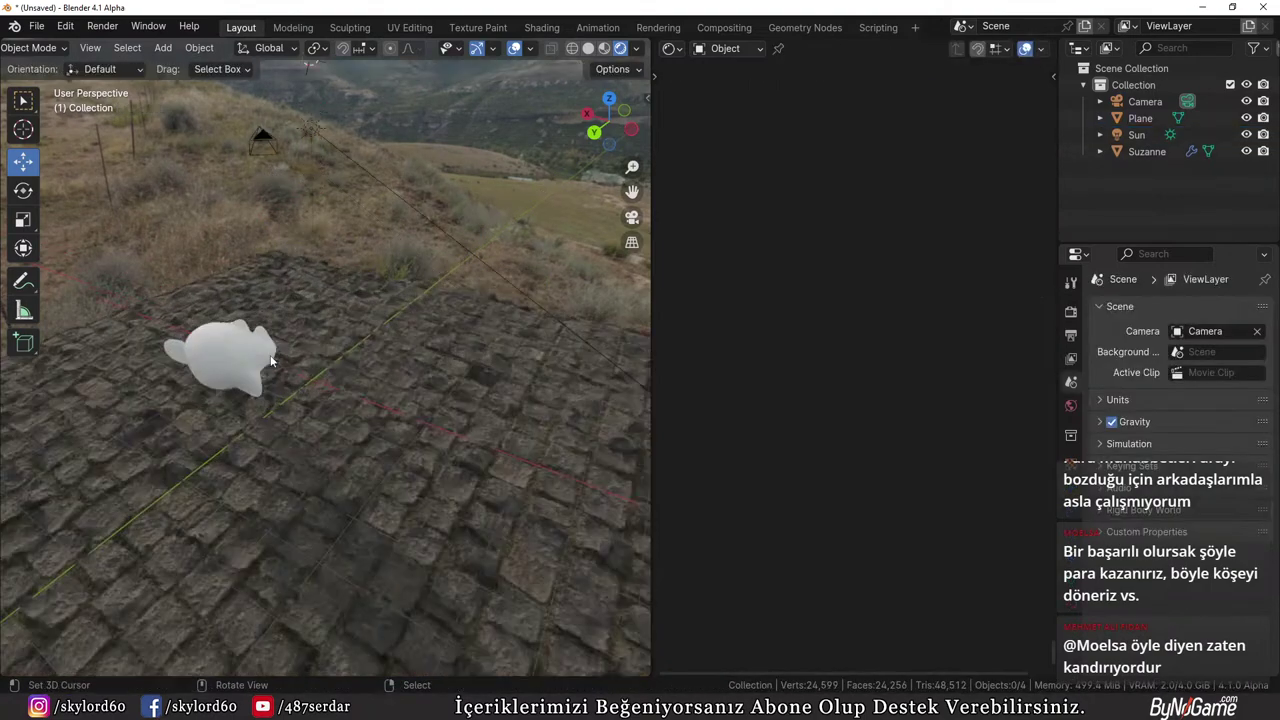
# Apply Suzanne's Subdivision modifier and give it a new material, Material.003
pyautogui.click(270, 362)
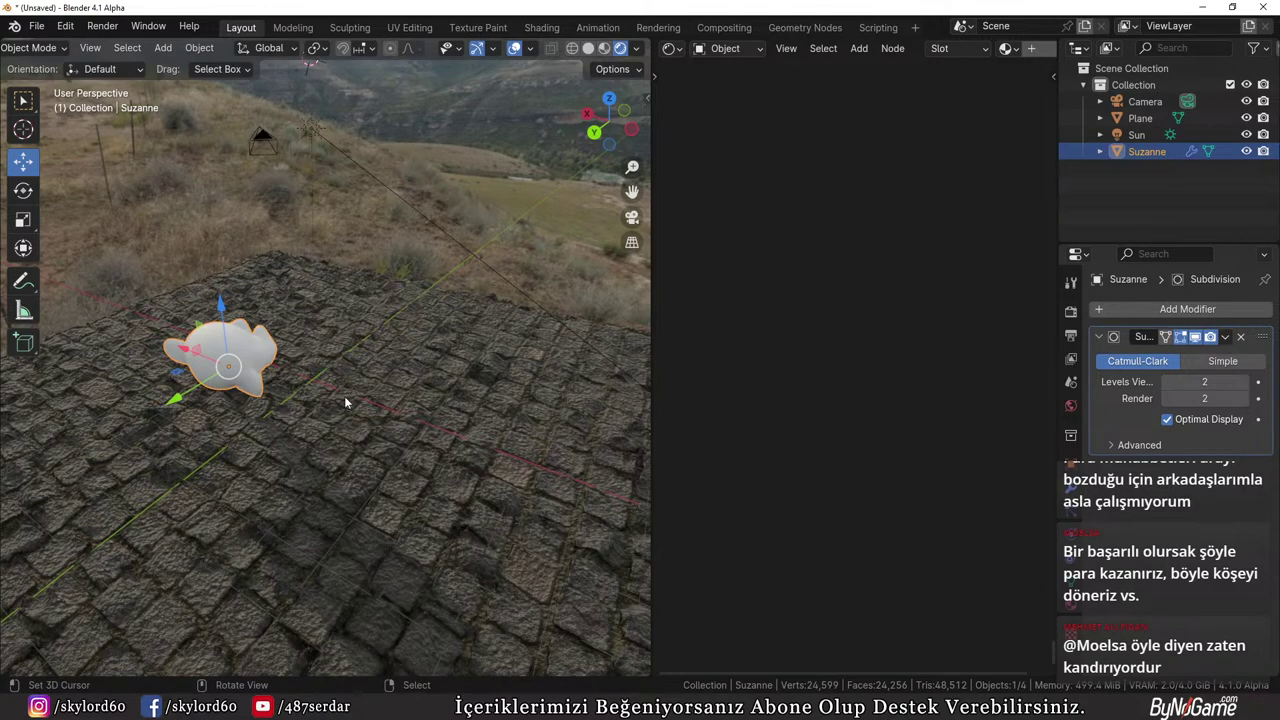
pyautogui.press('KP_Decimal')
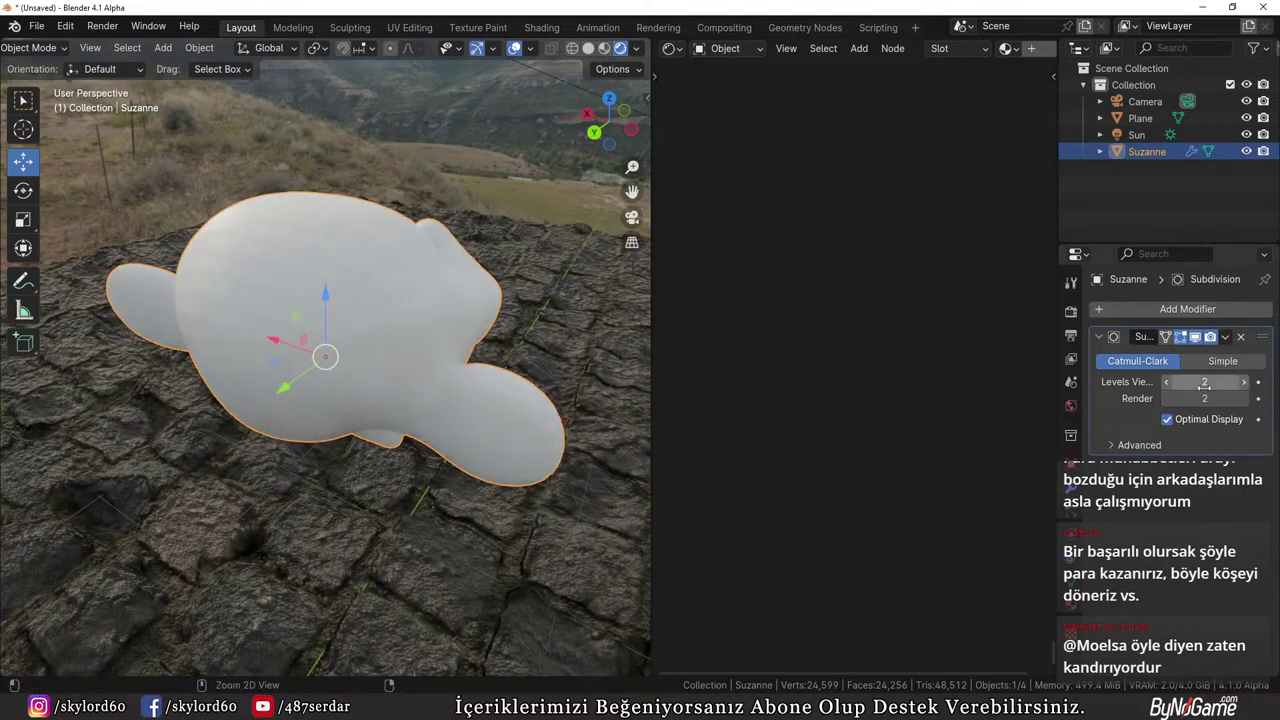
pyautogui.hotkey('ctrl', 'a')
pyautogui.press('Tab')
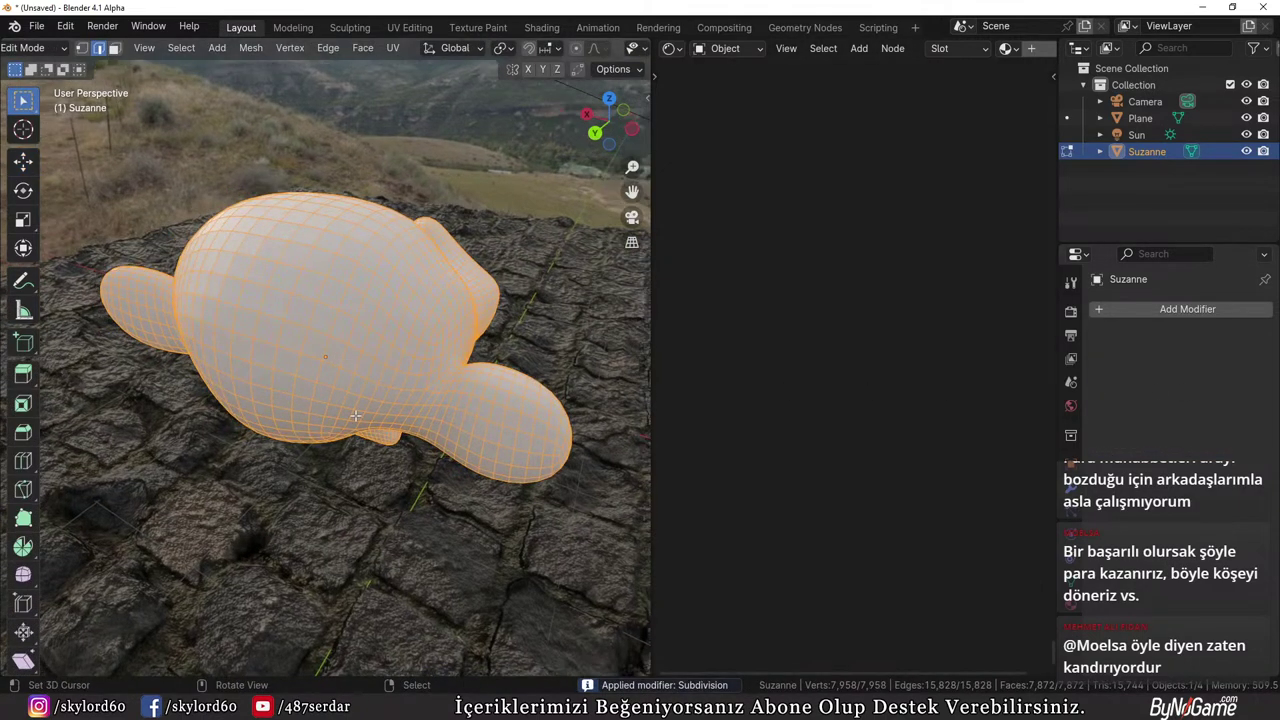
pyautogui.scroll(-5, 404, 442)
pyautogui.moveTo(404, 442); pyautogui.dragTo(266, 414, button='middle')
pyautogui.press('Tab')
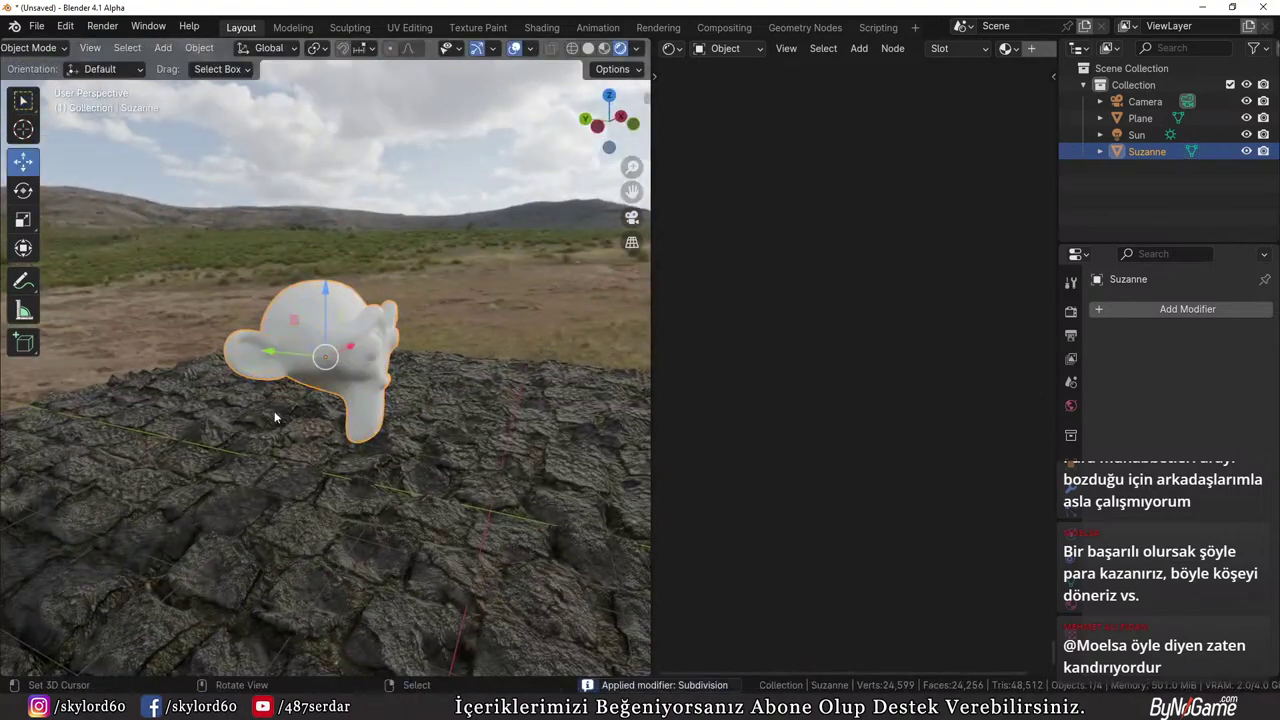
pyautogui.click(1031, 48)
pyautogui.press('Home')
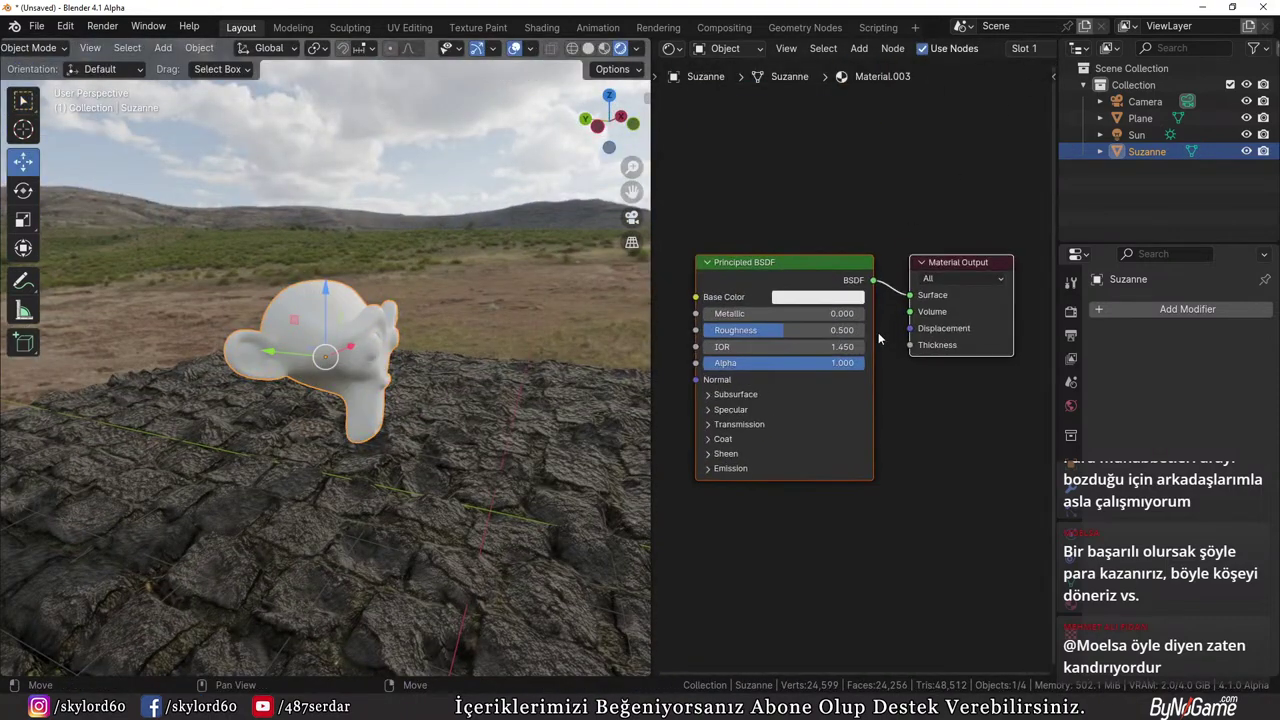
# Start the PBR texture setup on the Principled BSDF and browse the Beton texture folders
pyautogui.click(834, 287)
pyautogui.hotkey('ctrl', 'shift', 't')
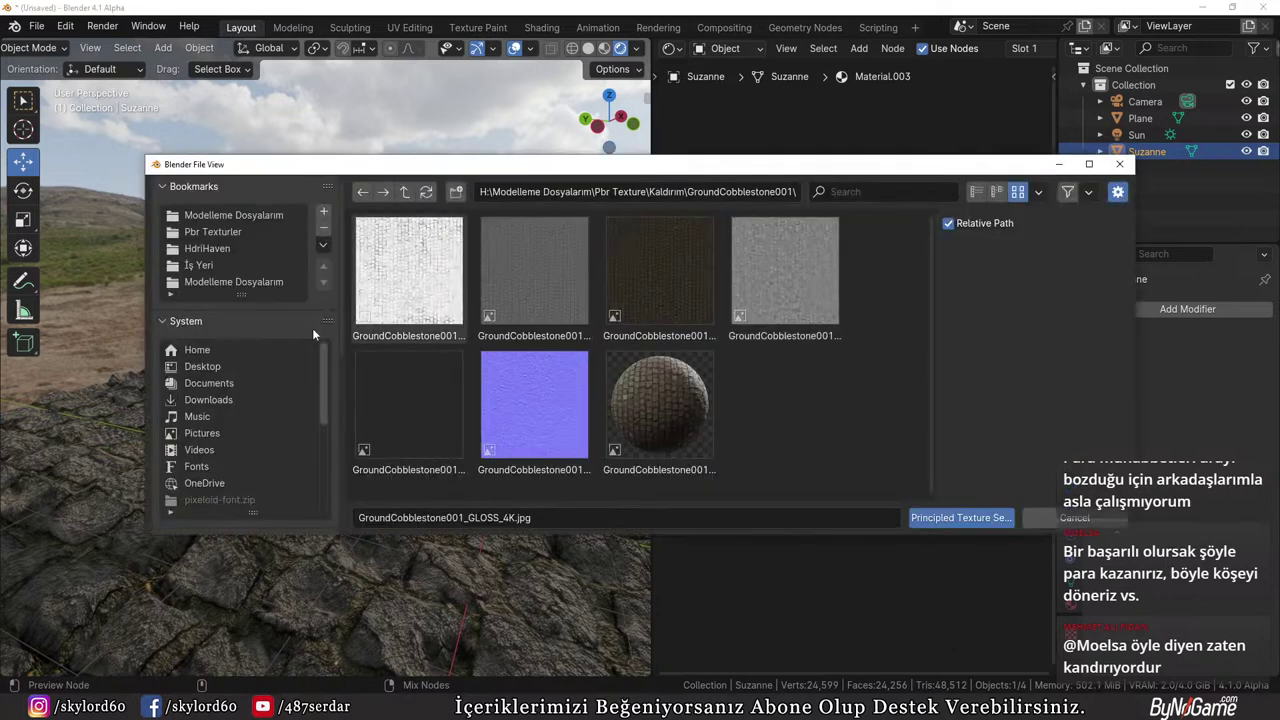
pyautogui.scroll(-4, 312, 328)
pyautogui.click(405, 191)
pyautogui.click(405, 191)
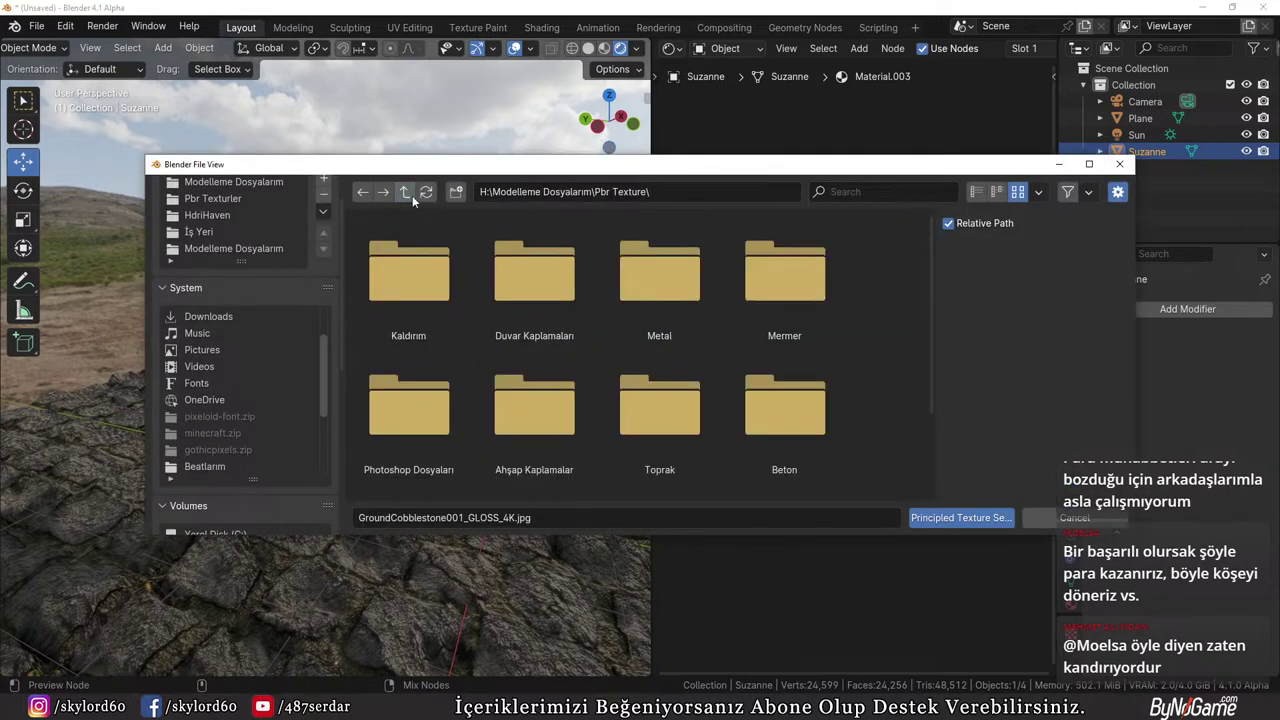
pyautogui.click(748, 388)
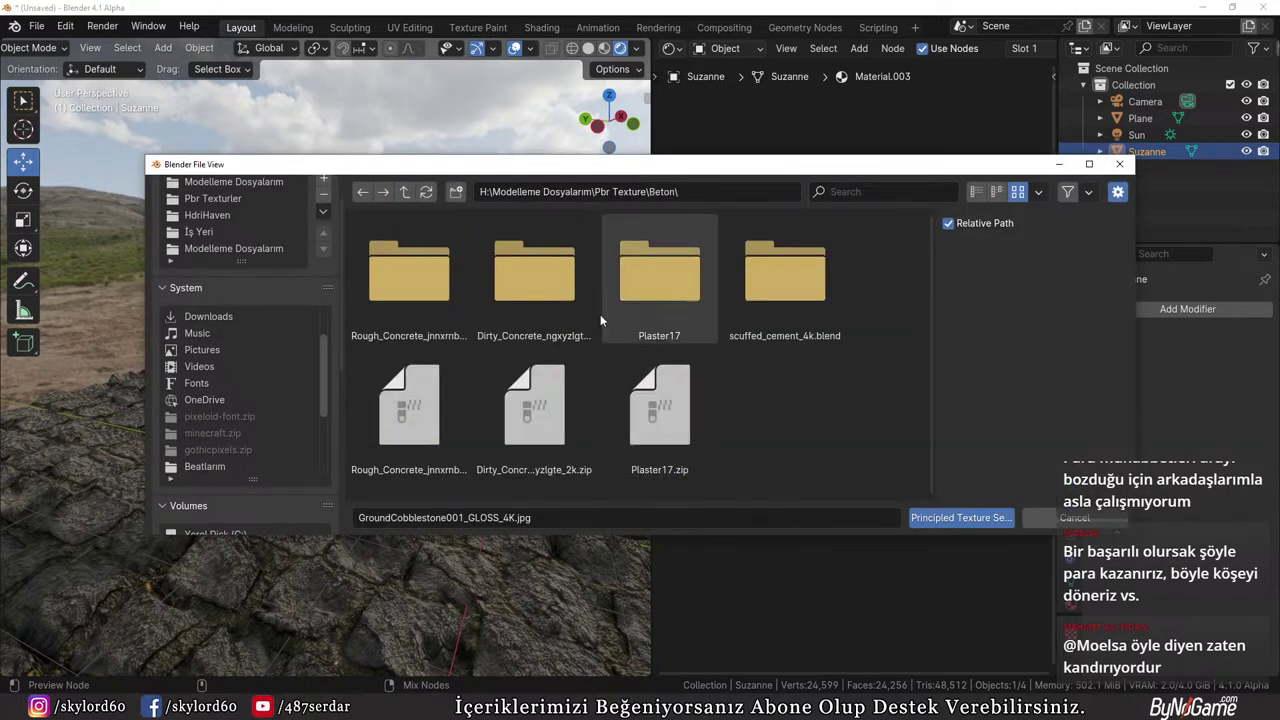
pyautogui.click(584, 302)
pyautogui.press('BackSpace')
pyautogui.click(752, 305)
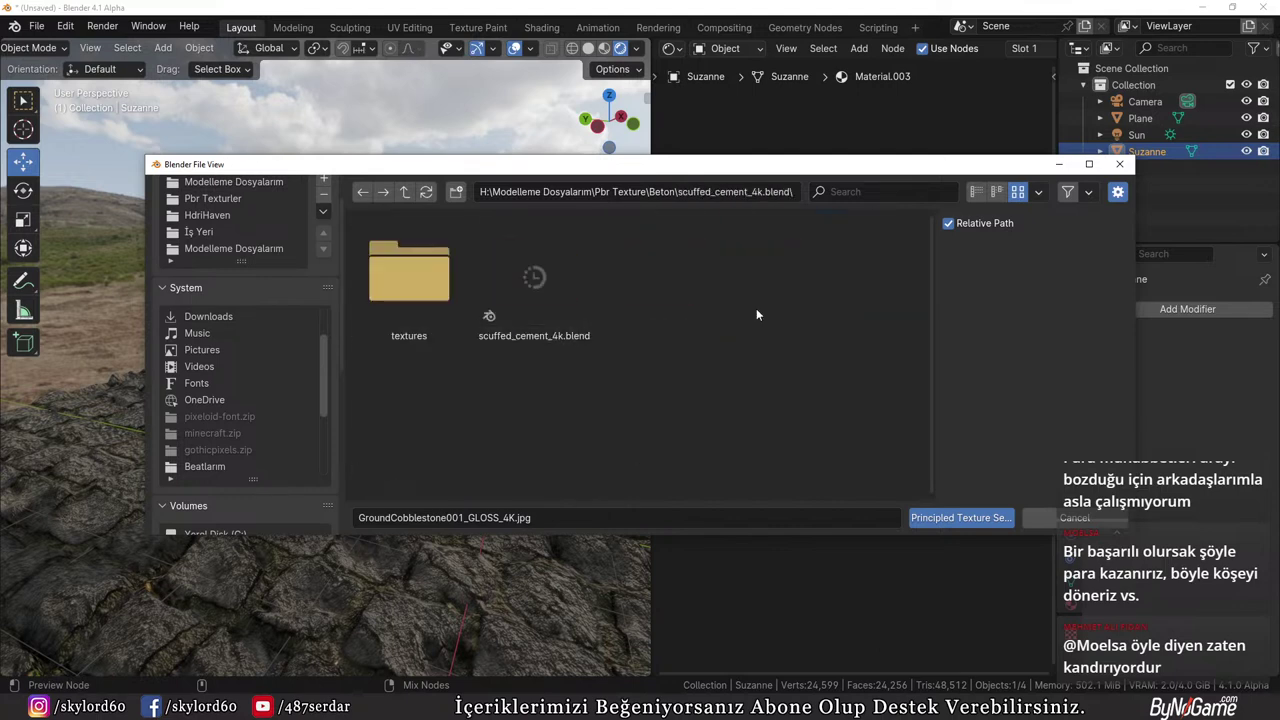
pyautogui.press('BackSpace')
pyautogui.press('BackSpace')
# Load the four pavement_04_2k texture maps from Duvar Kaplamaları into Suzanne's shader
pyautogui.click(549, 298)
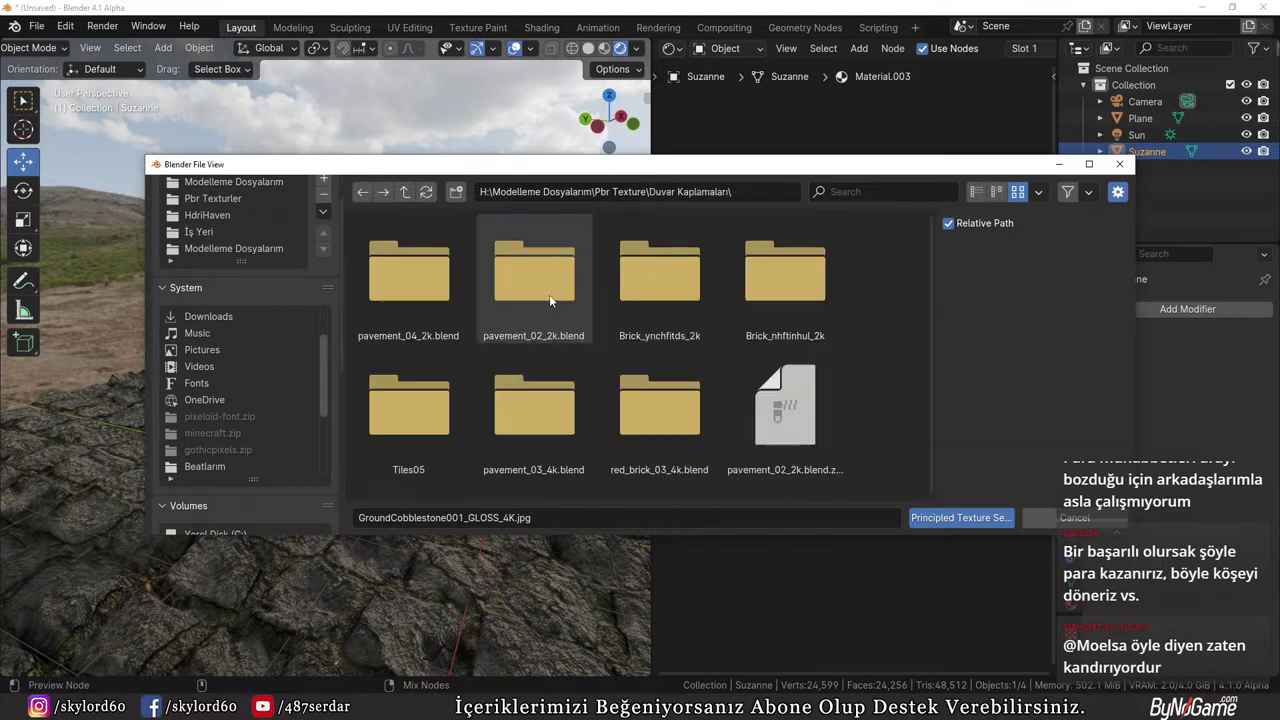
pyautogui.click(440, 290)
pyautogui.click(440, 299)
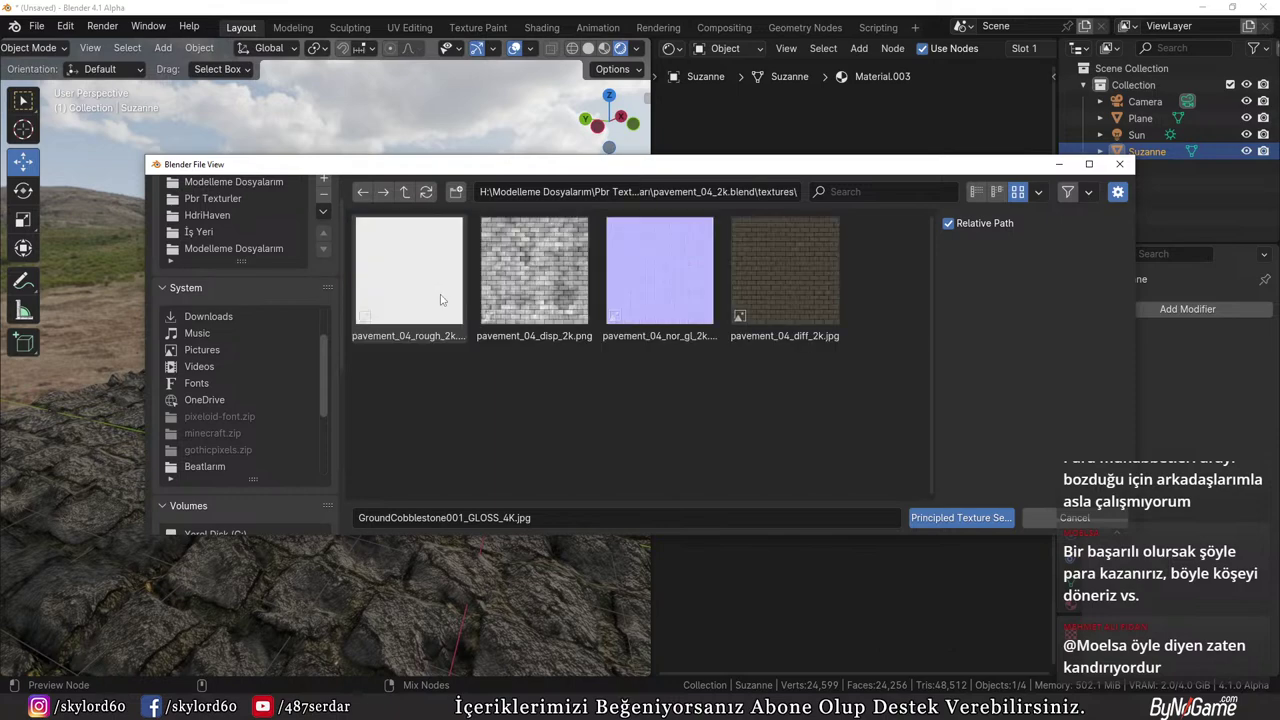
pyautogui.moveTo(842, 354); pyautogui.dragTo(432, 256)
pyautogui.click(948, 518)
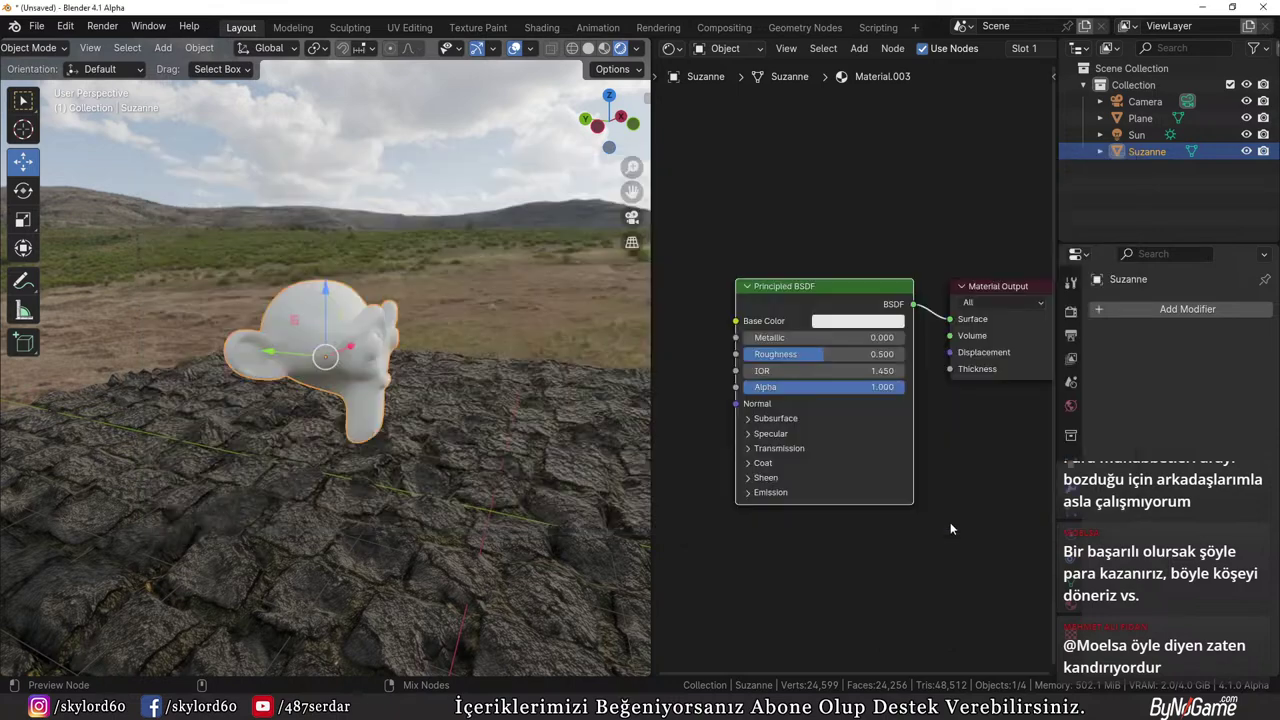
# Isolate Suzanne in local view and frame the Displacement node in the node editor
pyautogui.scroll(-4, 409, 347)
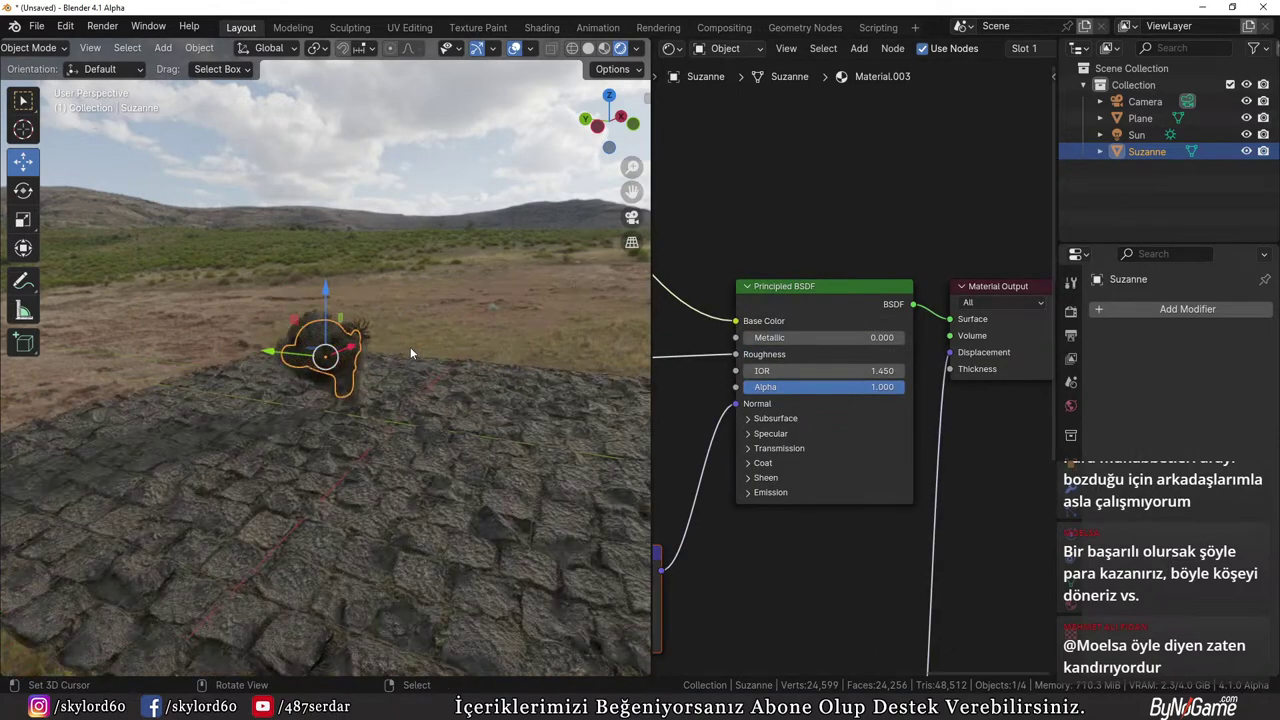
pyautogui.scroll(5, 410, 353)
pyautogui.moveTo(410, 353); pyautogui.dragTo(487, 372, button='middle')
pyautogui.scroll(3, 483, 371)
pyautogui.press('KP_Divide')
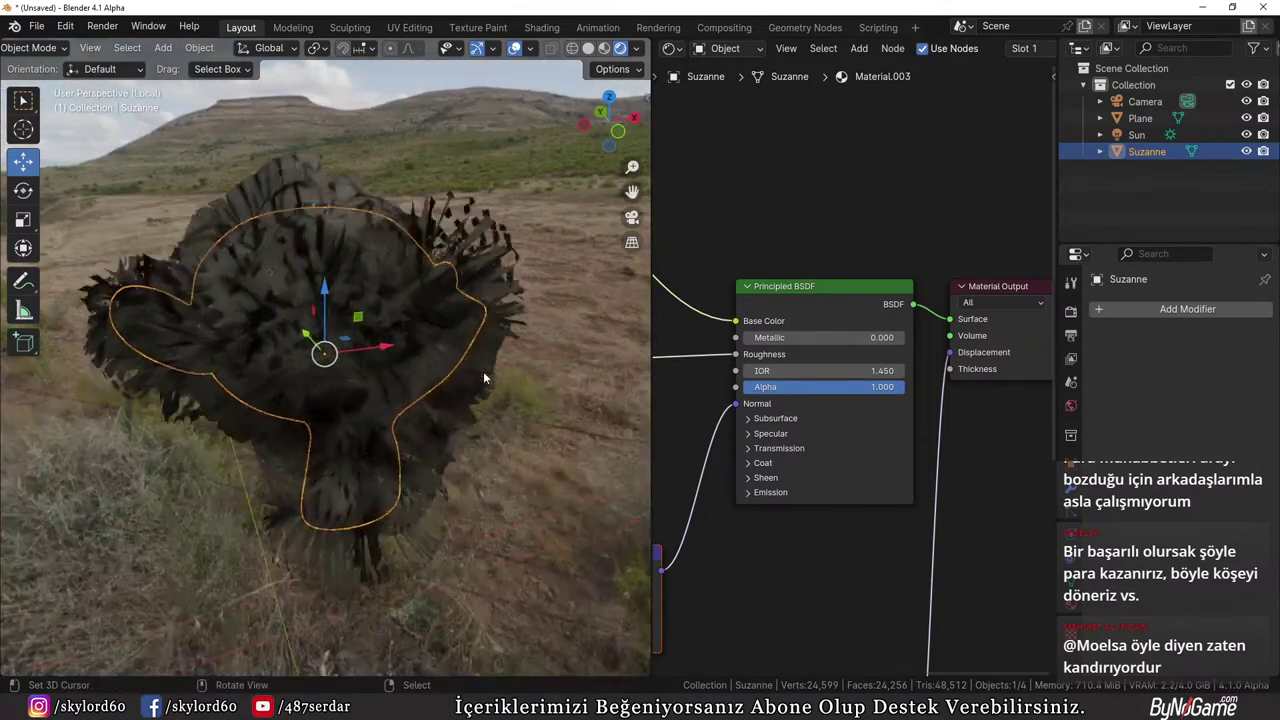
pyautogui.scroll(-2, 850, 370)
pyautogui.moveTo(840, 445); pyautogui.dragTo(824, 390, button='middle')
pyautogui.scroll(1, 824, 390)
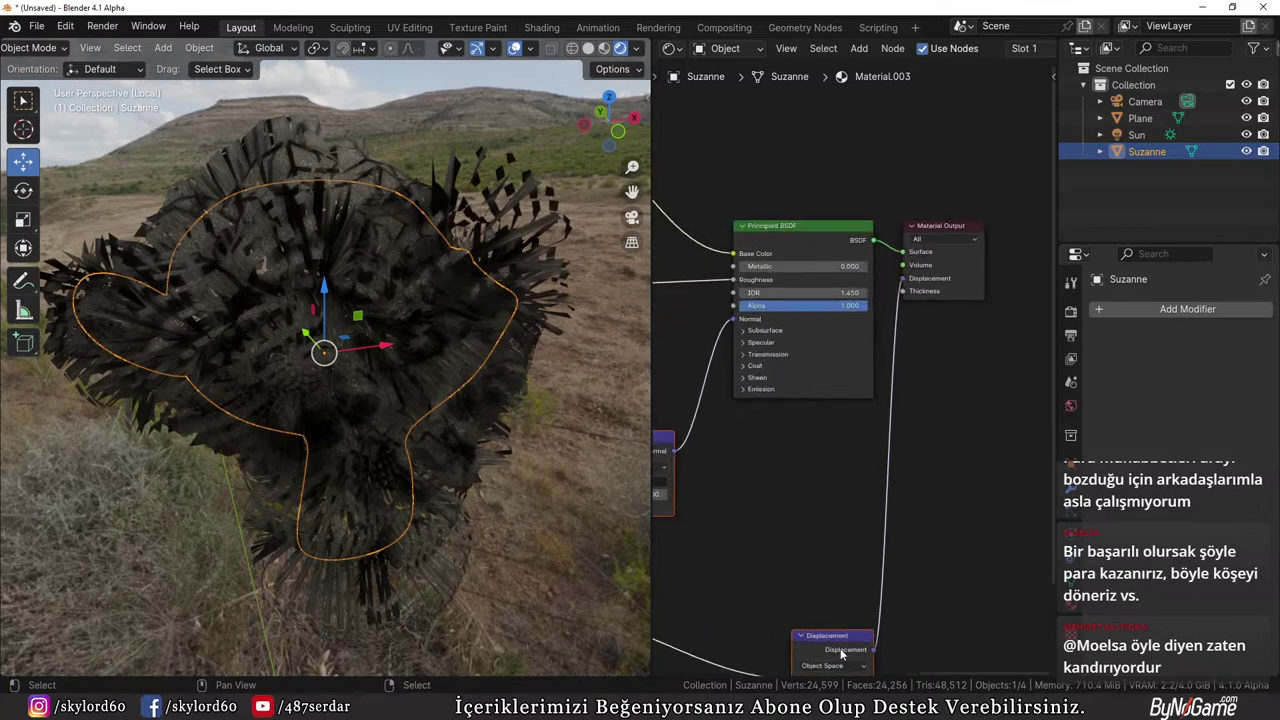
pyautogui.scroll(2, 840, 648)
pyautogui.moveTo(840, 648); pyautogui.dragTo(838, 560, button='middle')
# Add and apply a level-3 subdivision on Suzanne, adjusting the displacement Midlevel
pyautogui.moveTo(830, 582)
pyautogui.mouseDown()
pyautogui.moveTo(800, 582)
pyautogui.moveTo(930, 582)
pyautogui.moveTo(780, 598)
pyautogui.moveTo(810, 598)
pyautogui.moveTo(815, 568)
pyautogui.mouseUp()
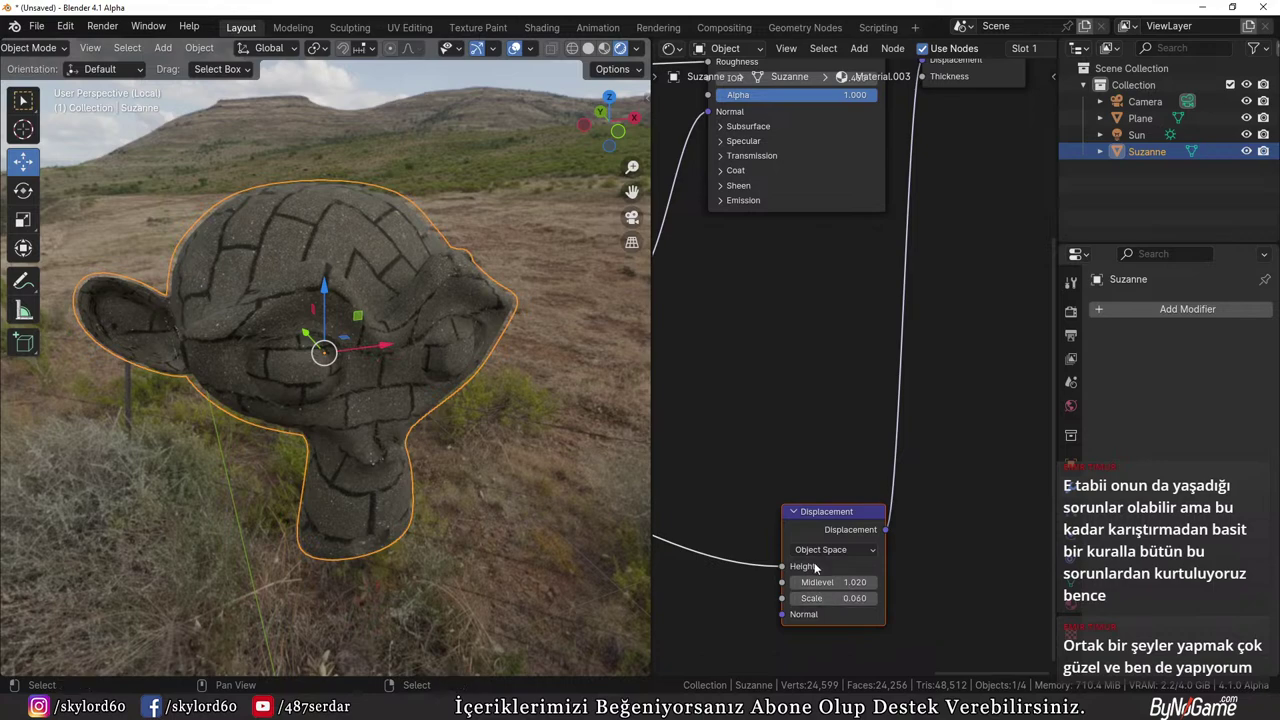
pyautogui.hotkey('ctrl', '3')
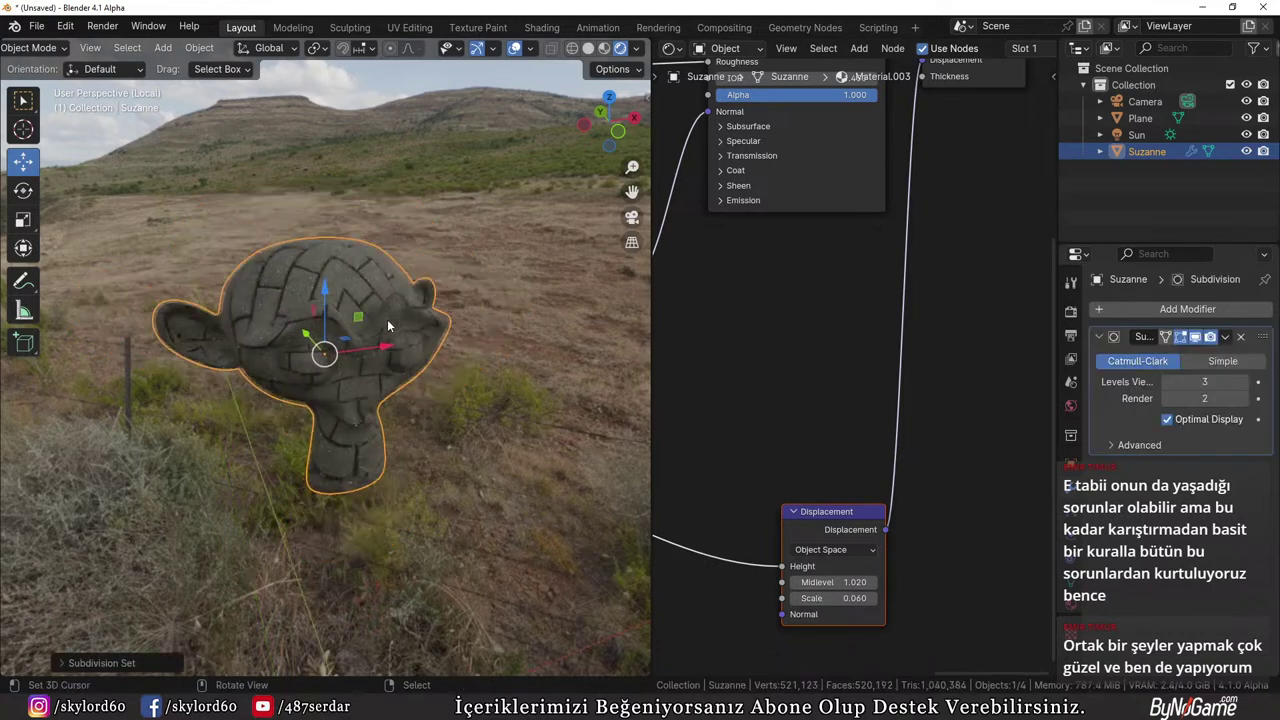
pyautogui.hotkey('ctrl', 'a')
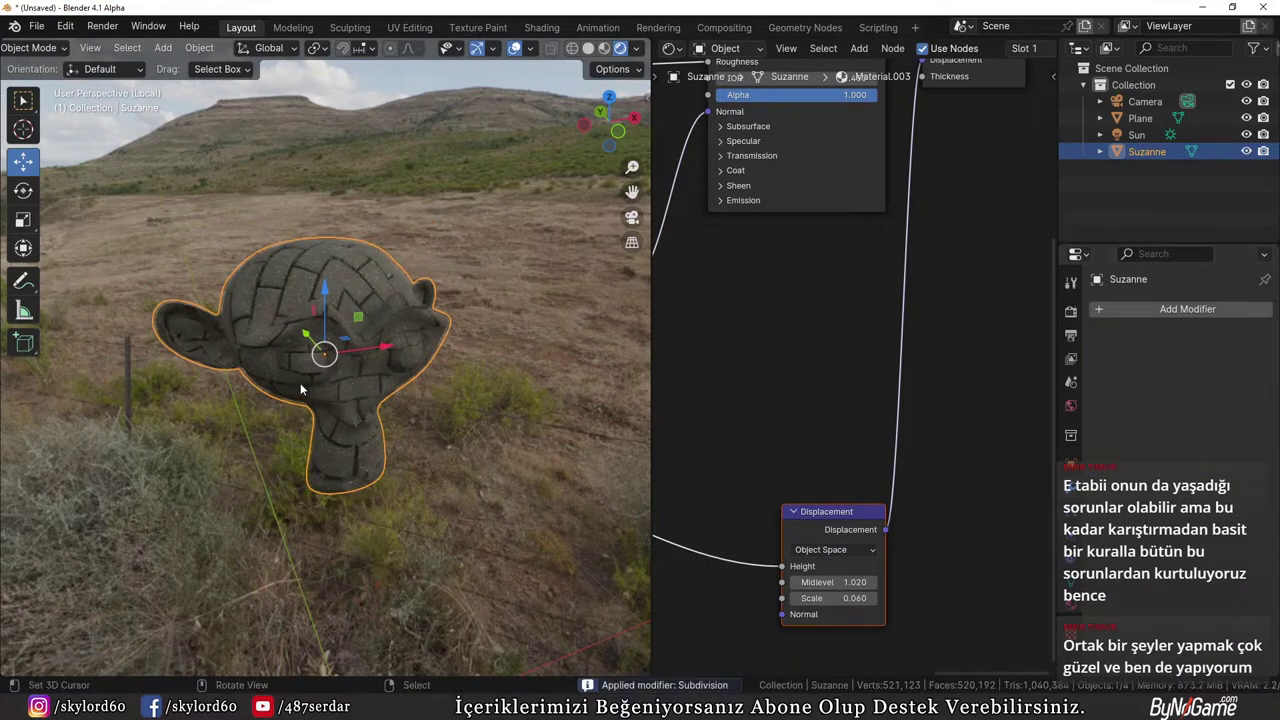
pyautogui.moveTo(817, 582); pyautogui.dragTo(905, 582)
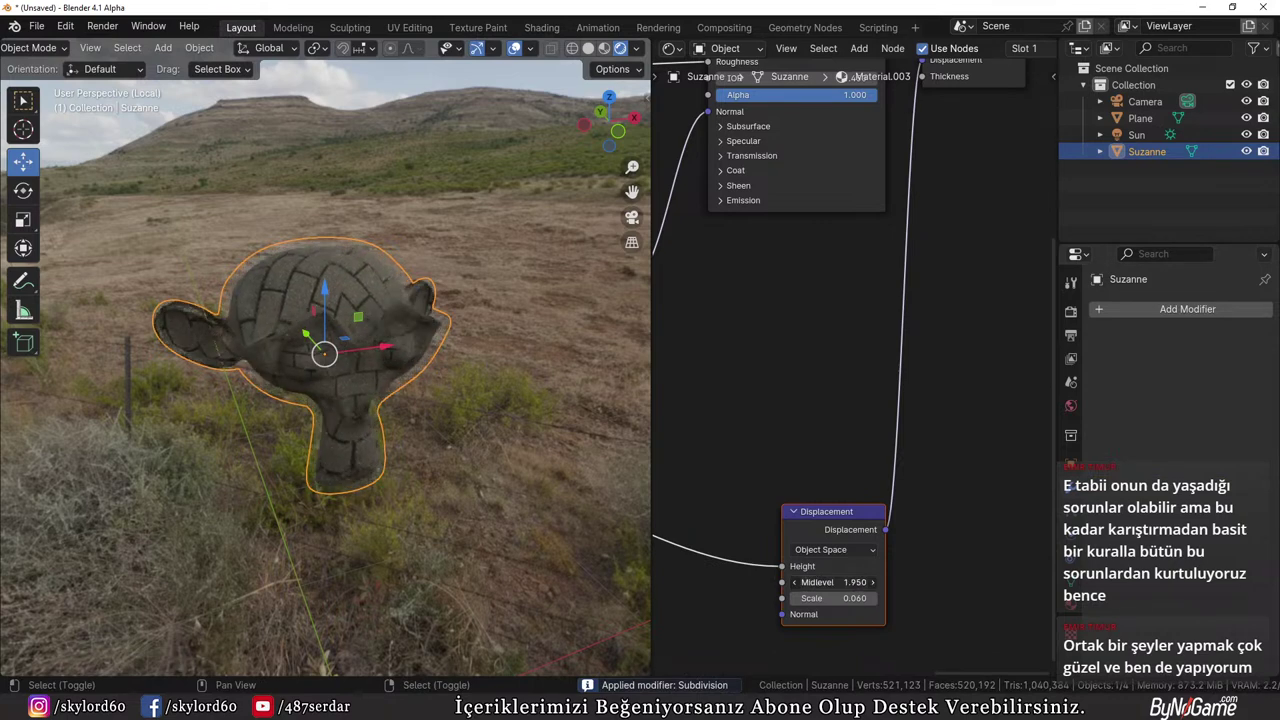
pyautogui.press('BackSpace')
# Delete Suzanne and exit local view to show the full scene
pyautogui.press('x')
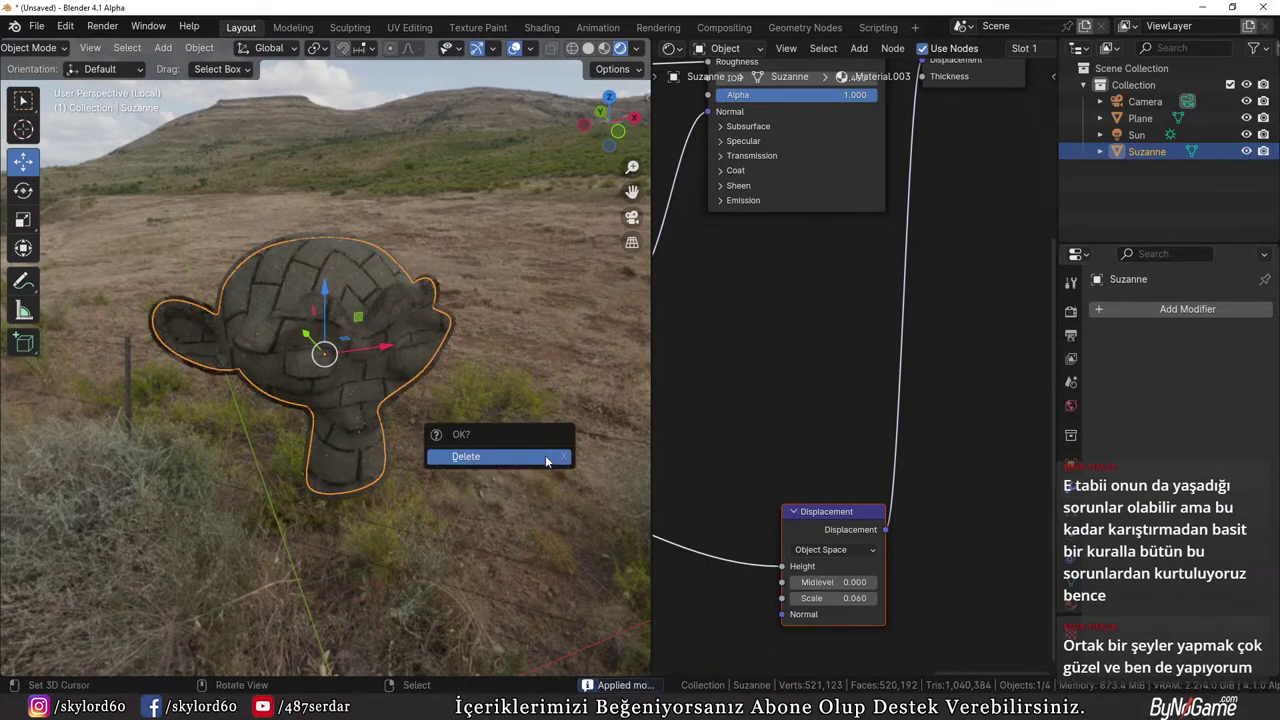
pyautogui.click(545, 457)
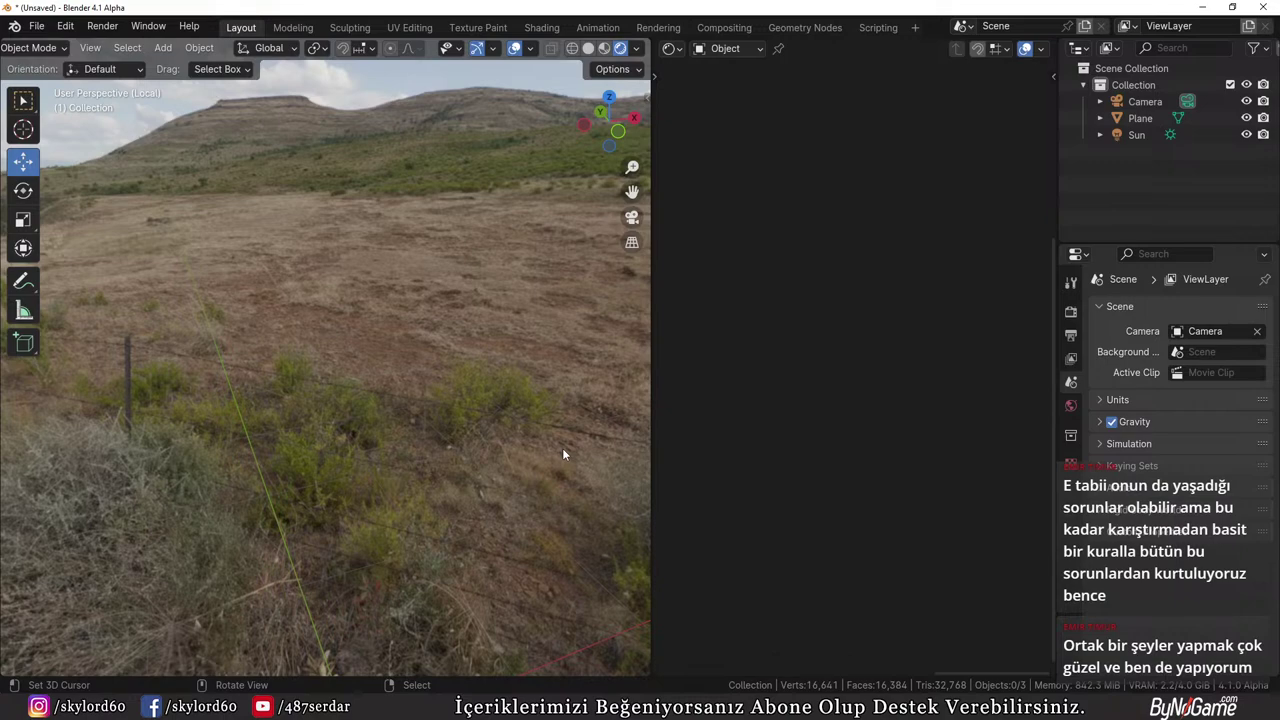
pyautogui.press('KP_Divide')
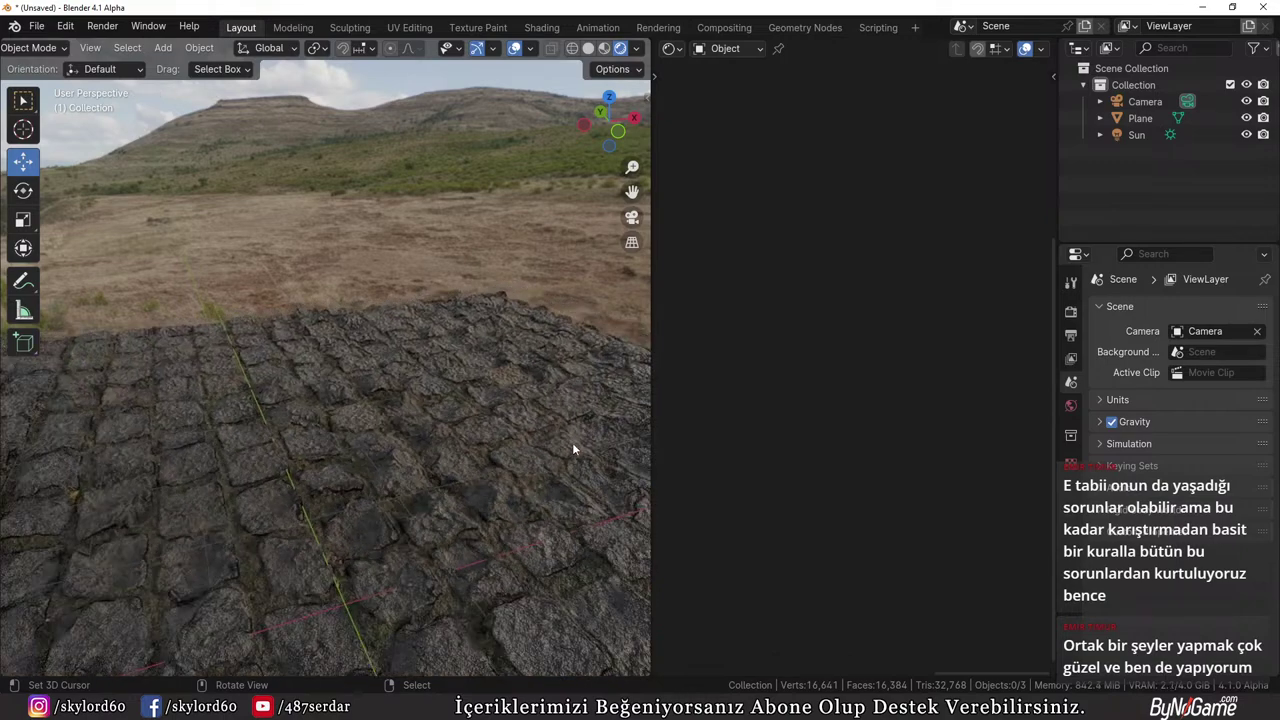
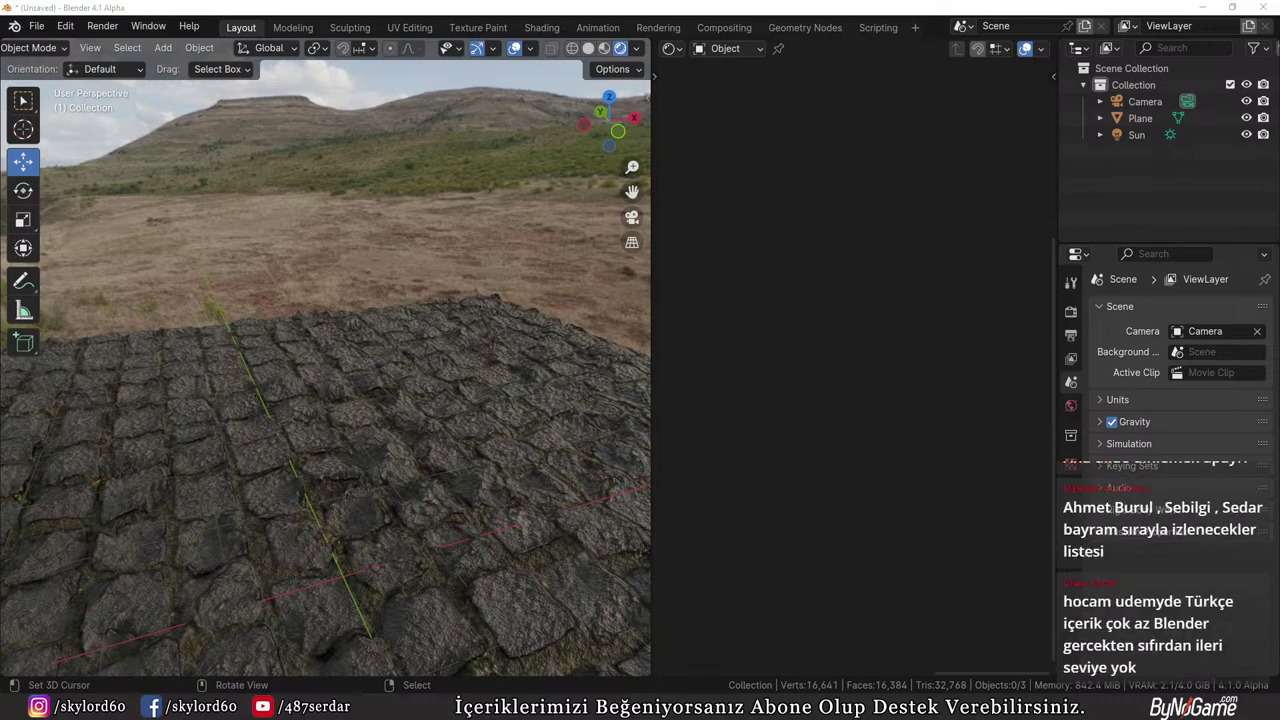
# Bring Chrome to the front maximized and scroll through the channel's popular uploads
pyautogui.hotkey('alt', 'Tab')
pyautogui.doubleClick(662, 268)
pyautogui.scroll(3, 415, 350)
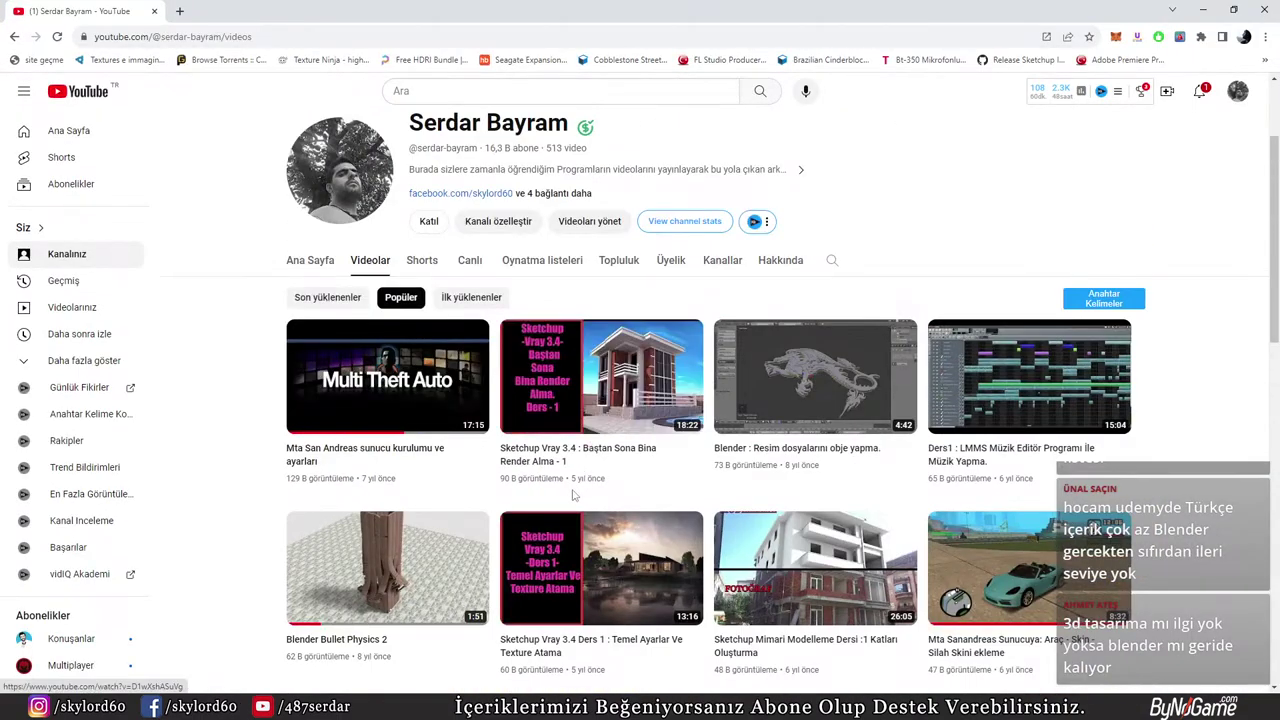
pyautogui.scroll(-1, 543, 490)
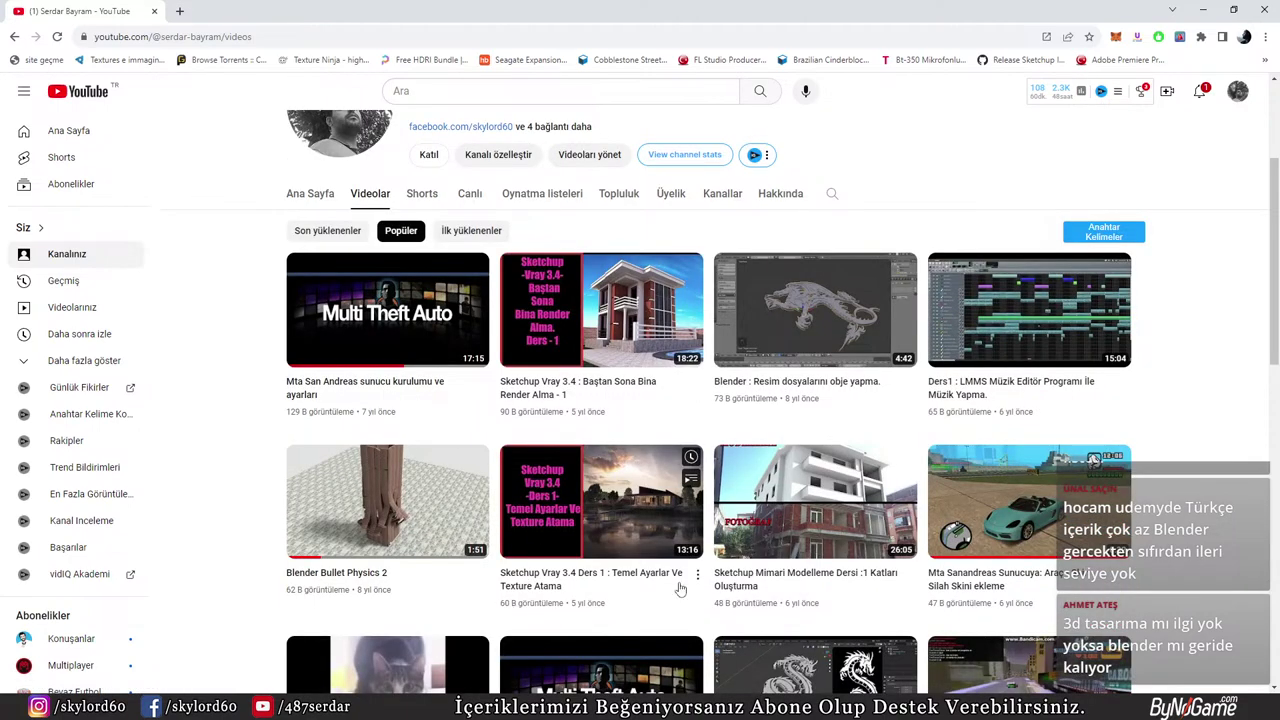
pyautogui.scroll(-2, 810, 522)
pyautogui.scroll(-3, 810, 522)
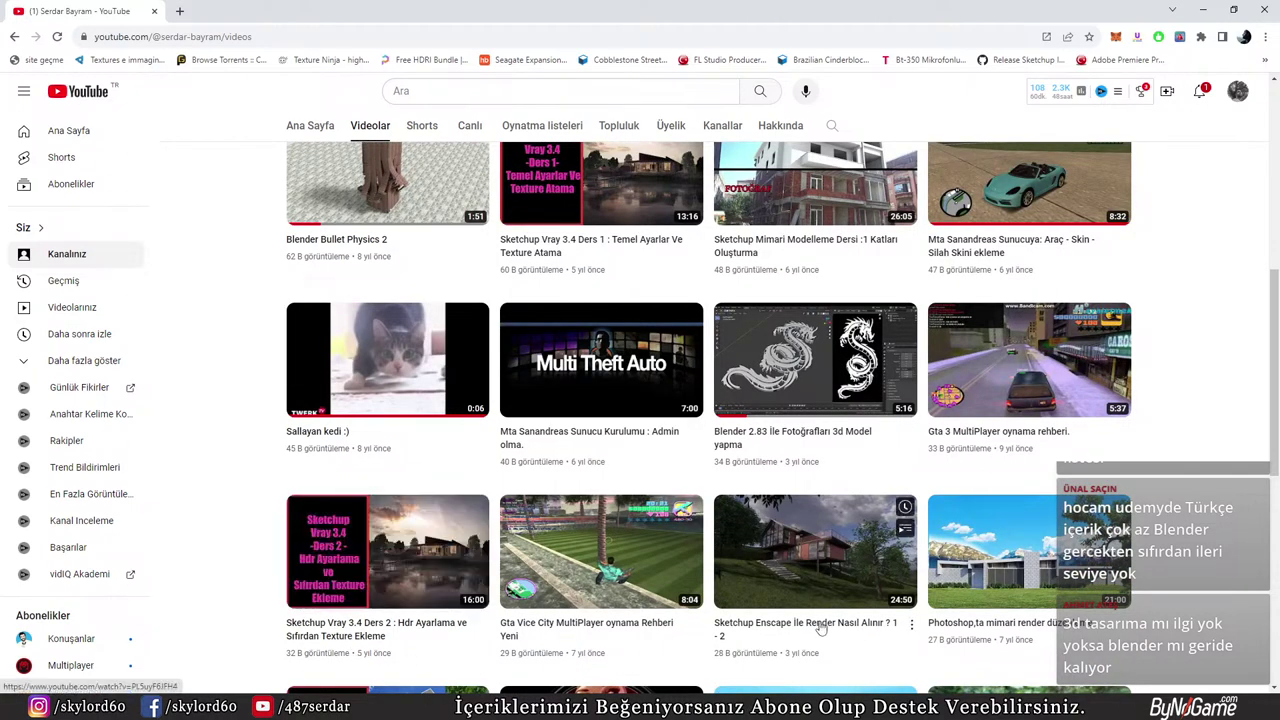
pyautogui.scroll(-2, 820, 626)
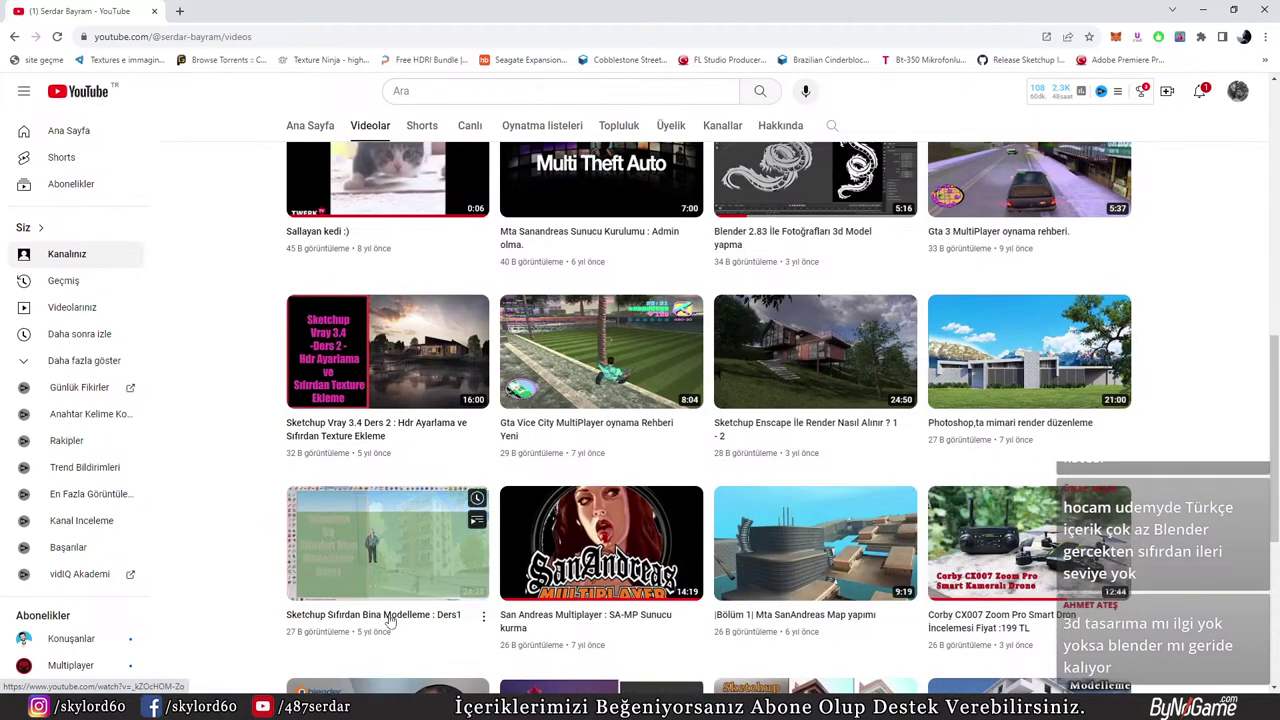
pyautogui.scroll(-2, 390, 620)
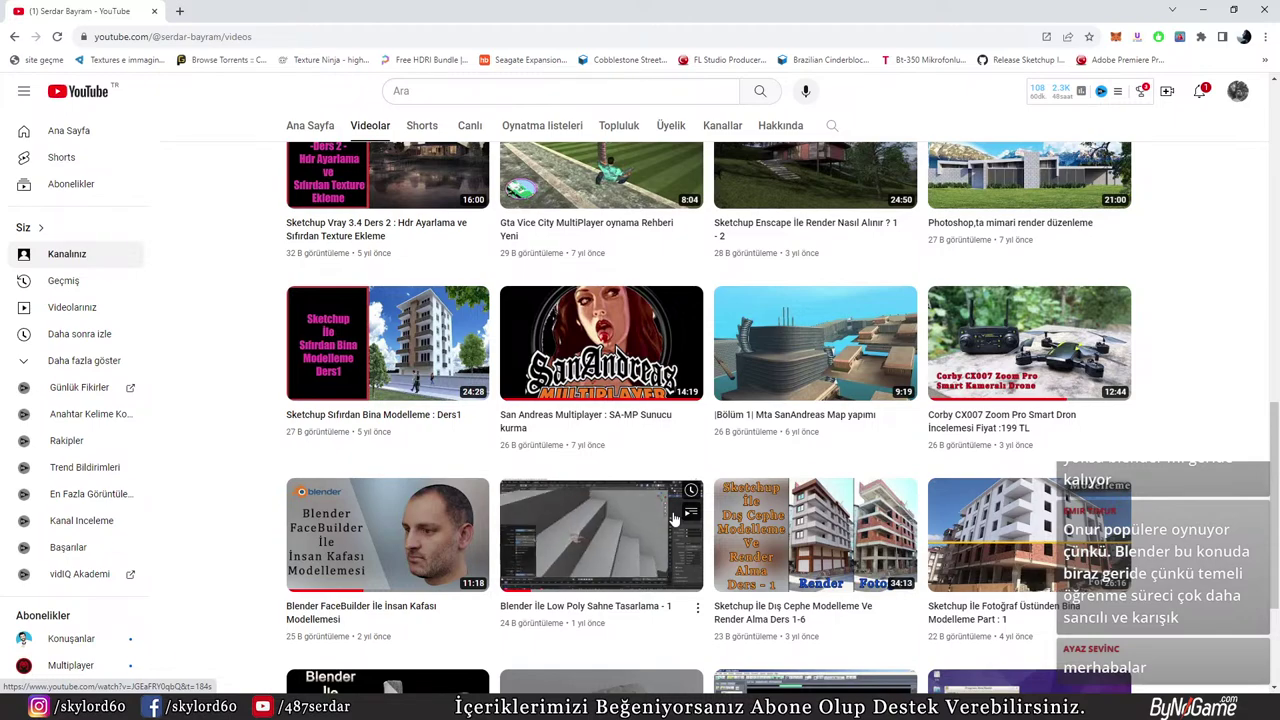
pyautogui.scroll(10, 675, 517)
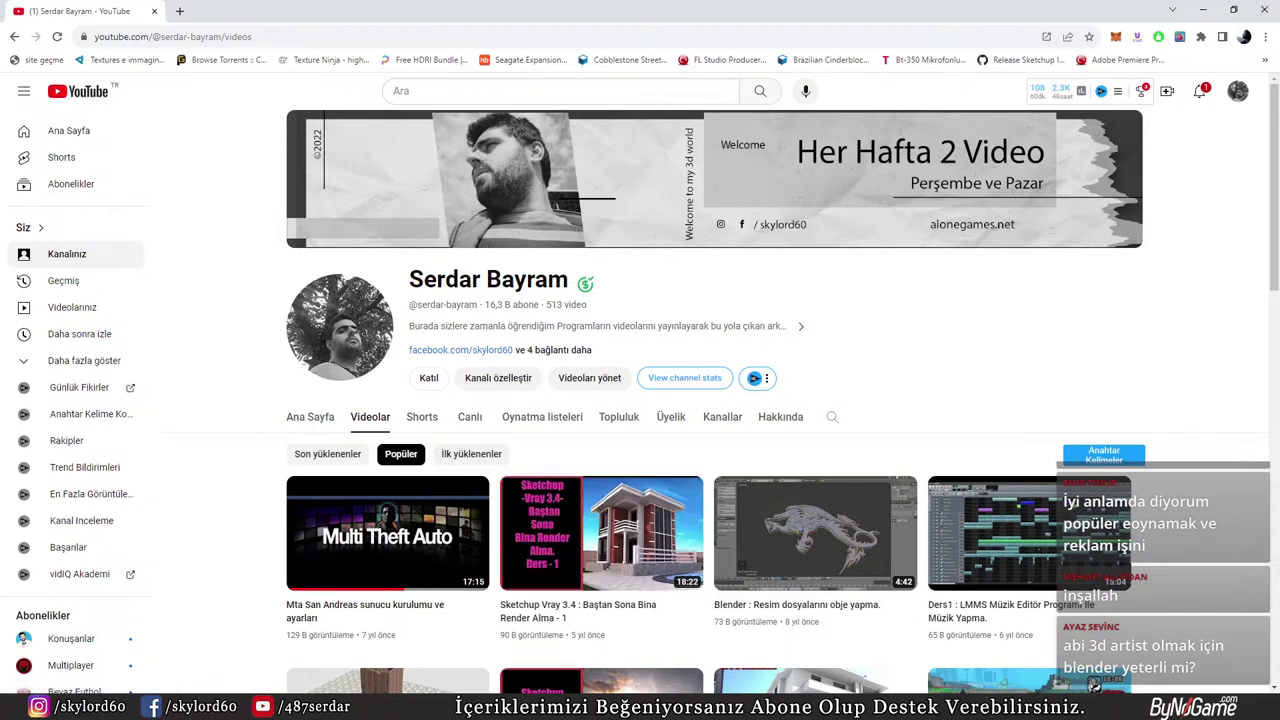
# Sort the channel's videos newest first and open 'Low Poly Orman Kulübesi Yapıyoruz - PART : 1'
pyautogui.hotkey('ctrl', 'n')
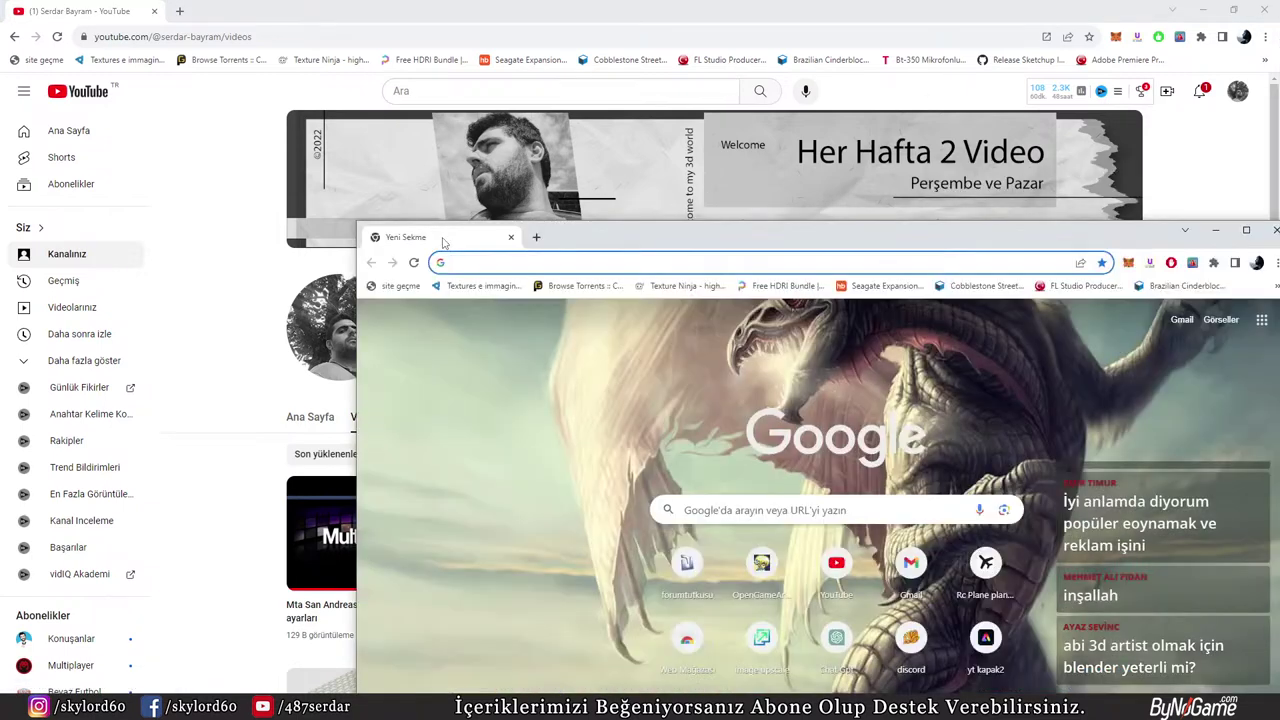
pyautogui.hotkey('ctrl', 'w')
pyautogui.click(345, 455)
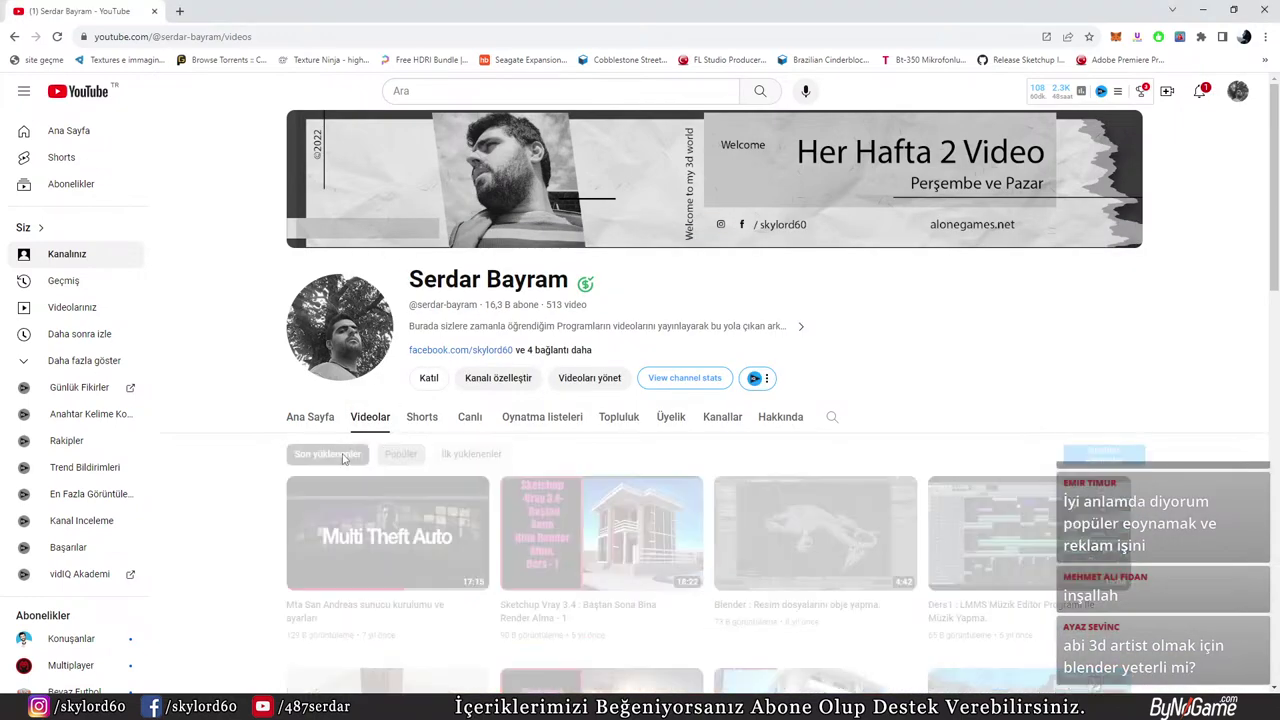
pyautogui.scroll(-2, 409, 431)
pyautogui.click(403, 323)
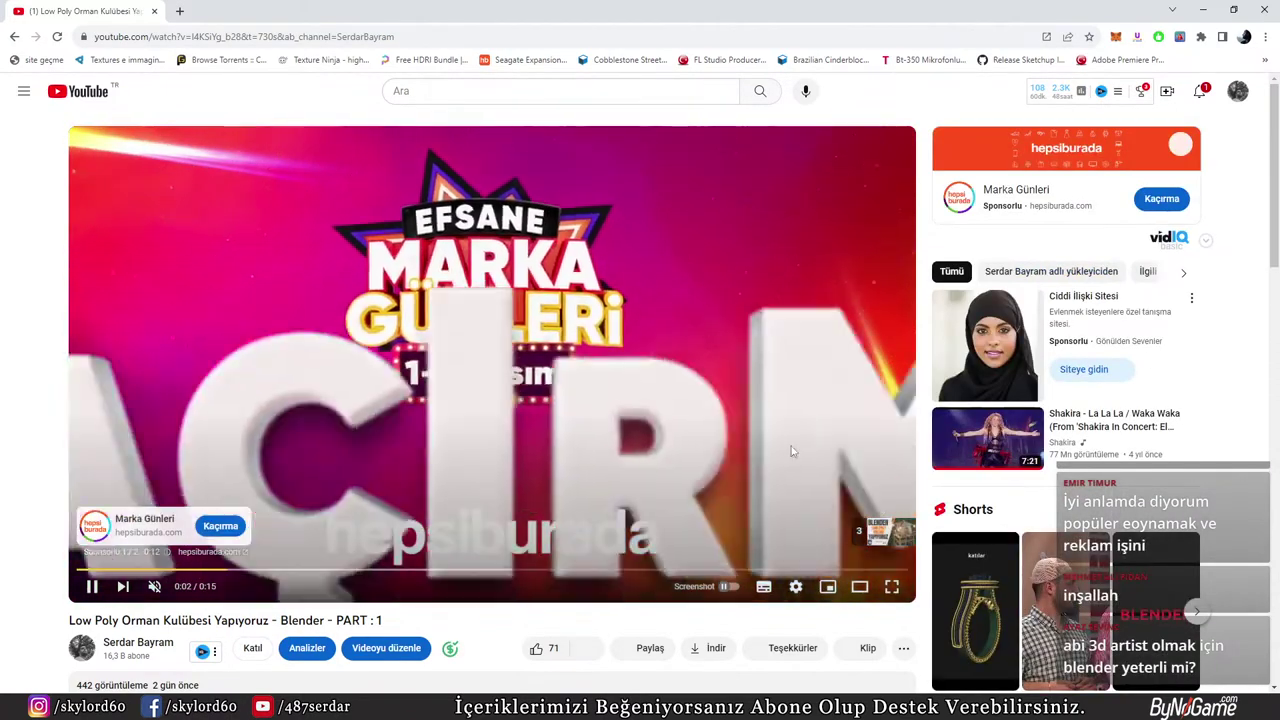
# Skip the ad and turn the tutorial's sound back on
pyautogui.click(862, 537)
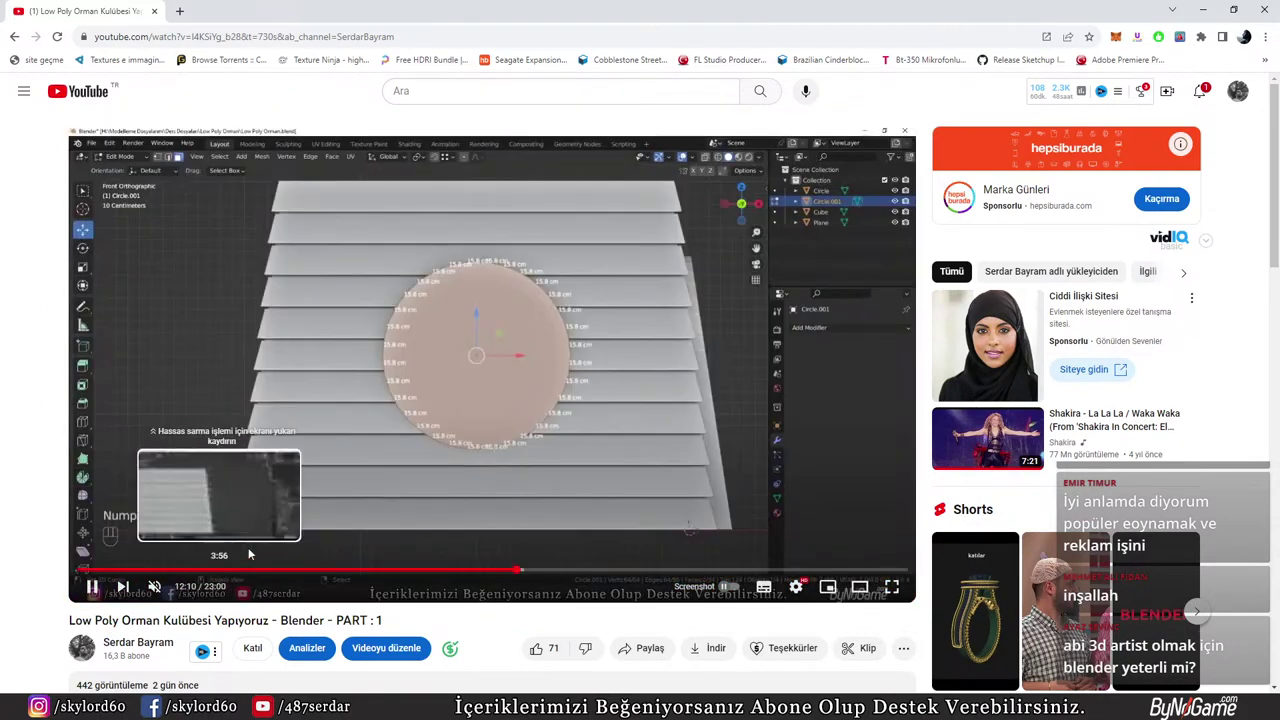
pyautogui.click(91, 587)
pyautogui.click(154, 587)
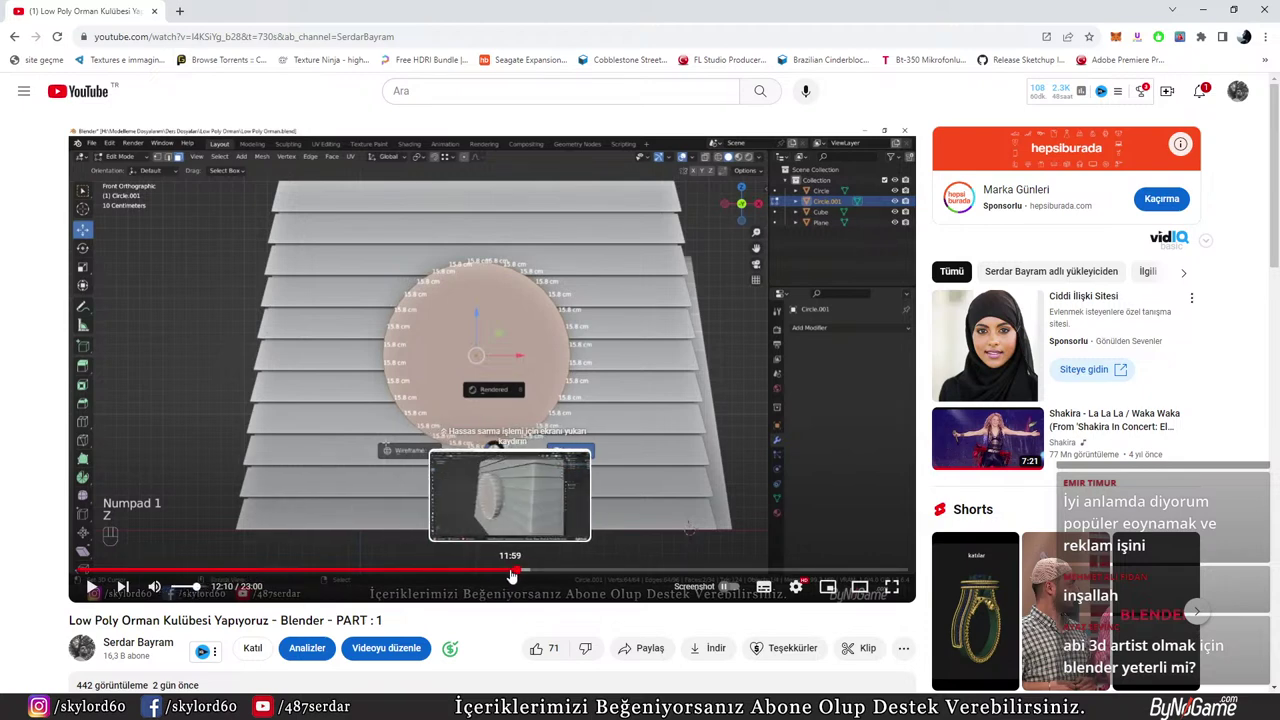
# Seek the tutorial to around 11:30–12:00, fine-tune with arrow keys, and pause at 12:07
pyautogui.click(512, 577)
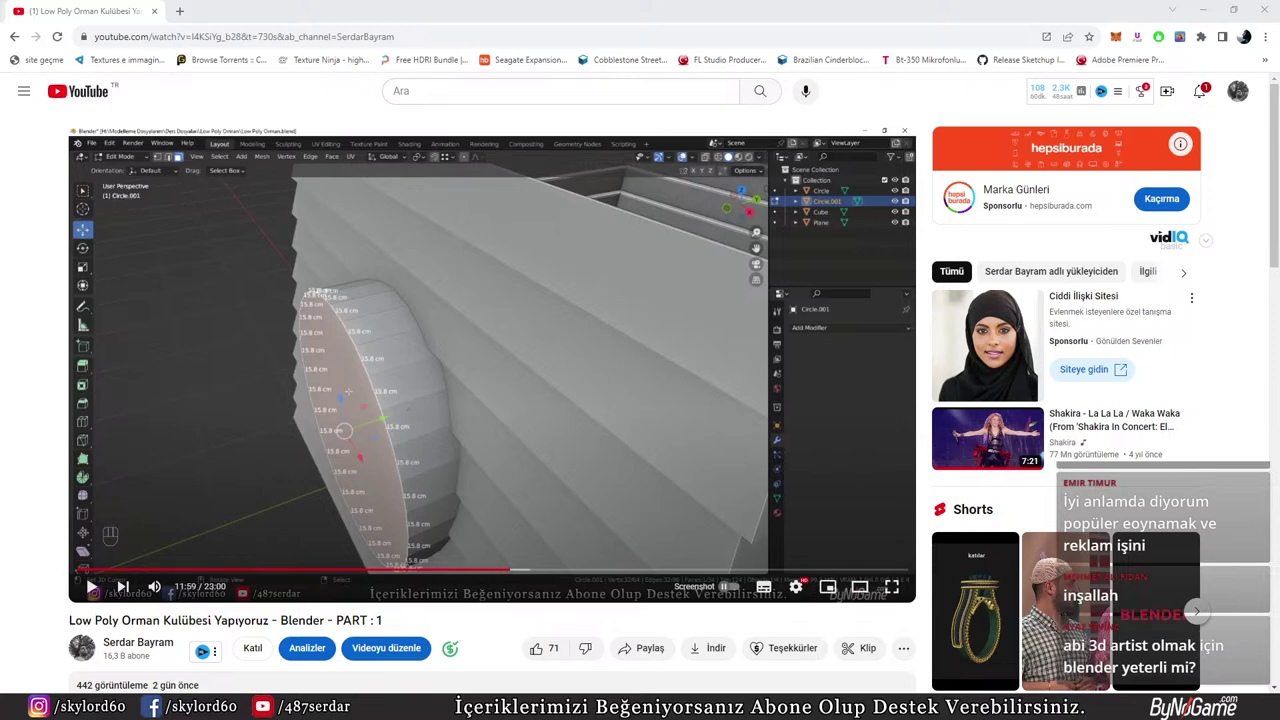
pyautogui.click(597, 382)
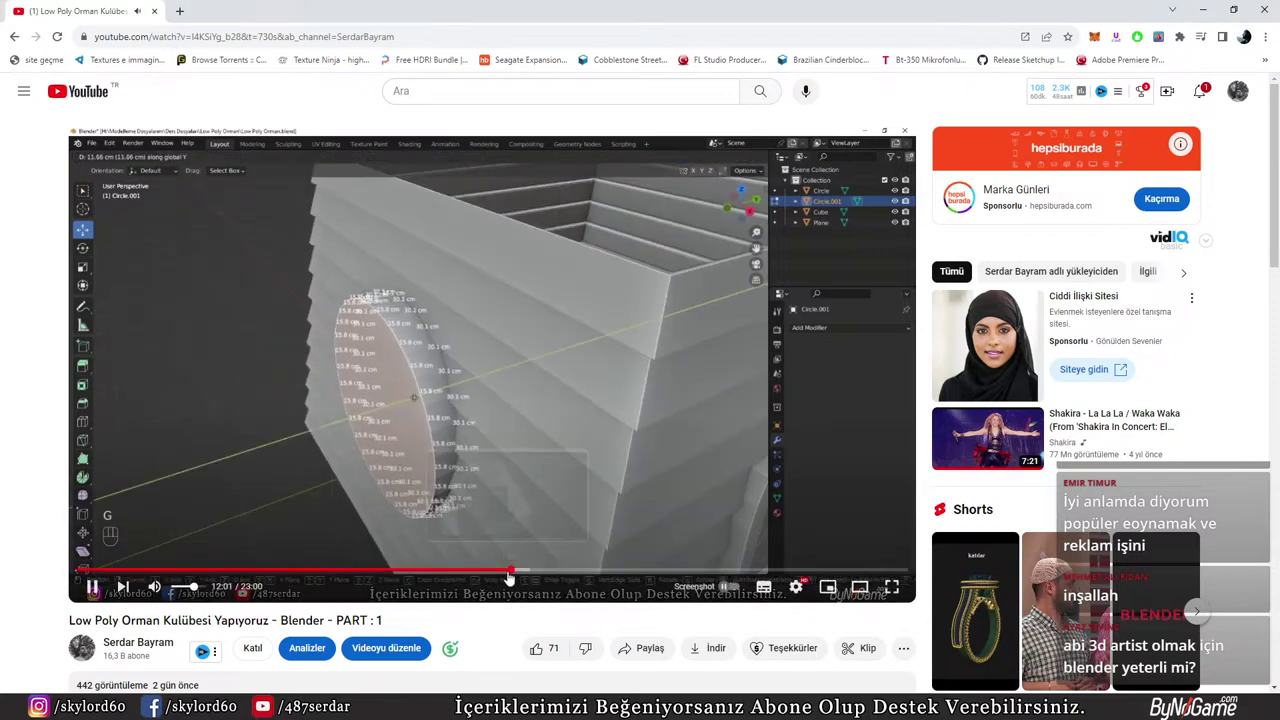
pyautogui.click(507, 570)
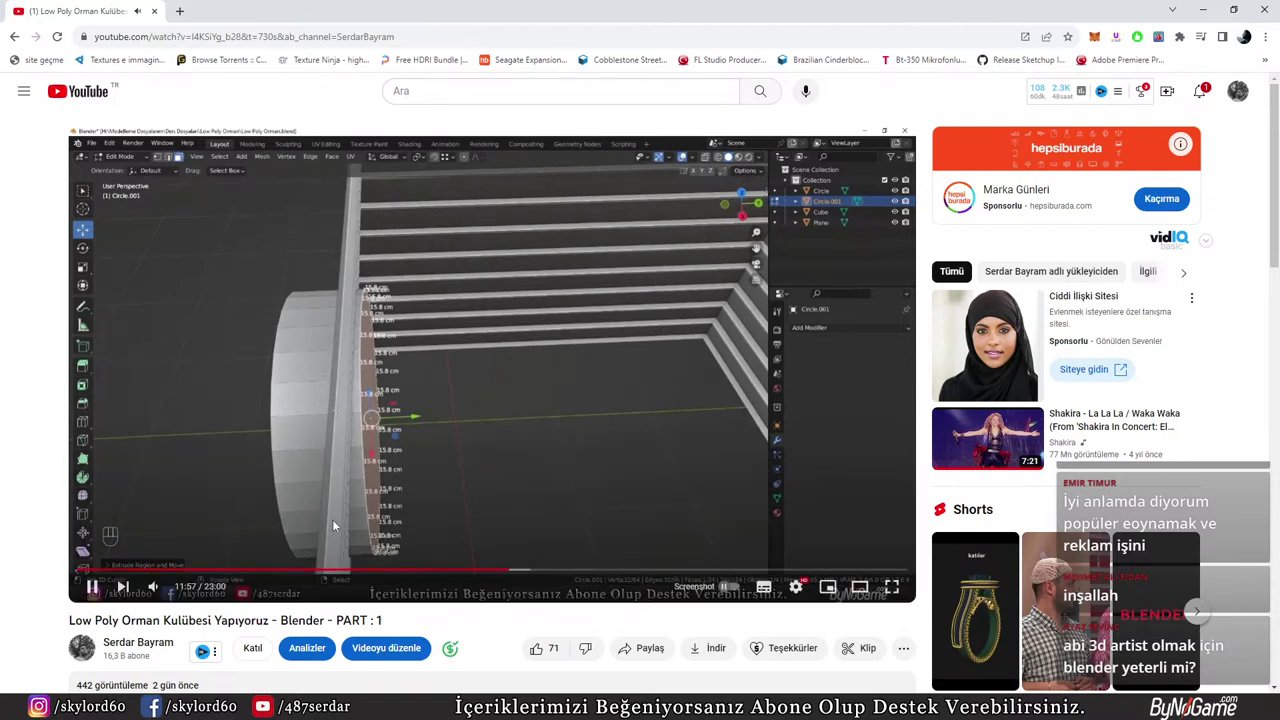
pyautogui.click(493, 573)
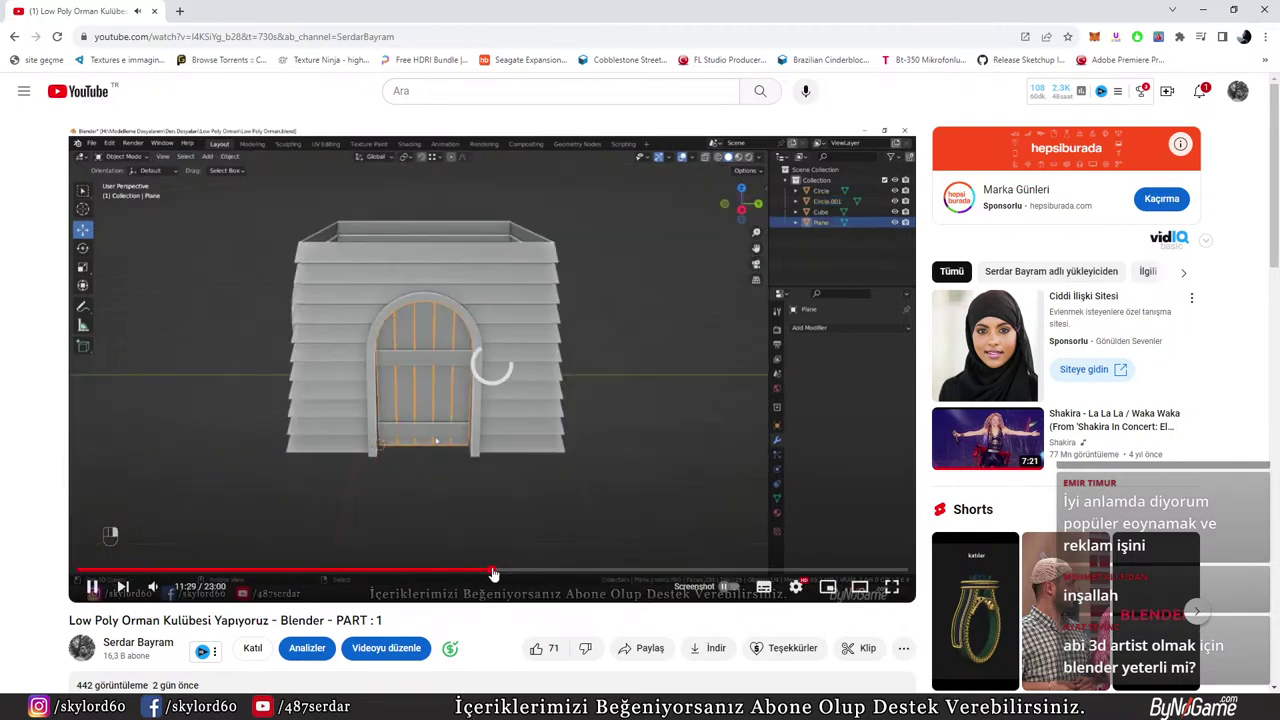
pyautogui.press('Right')
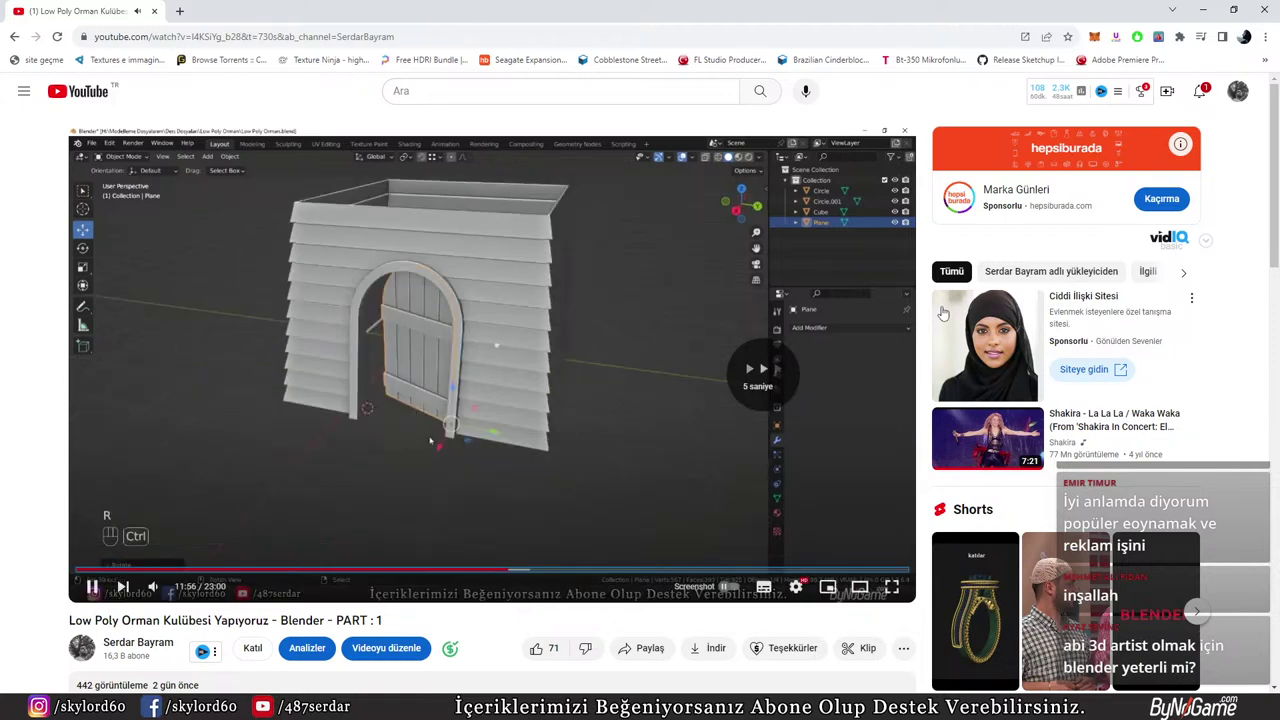
pyautogui.press('Right')
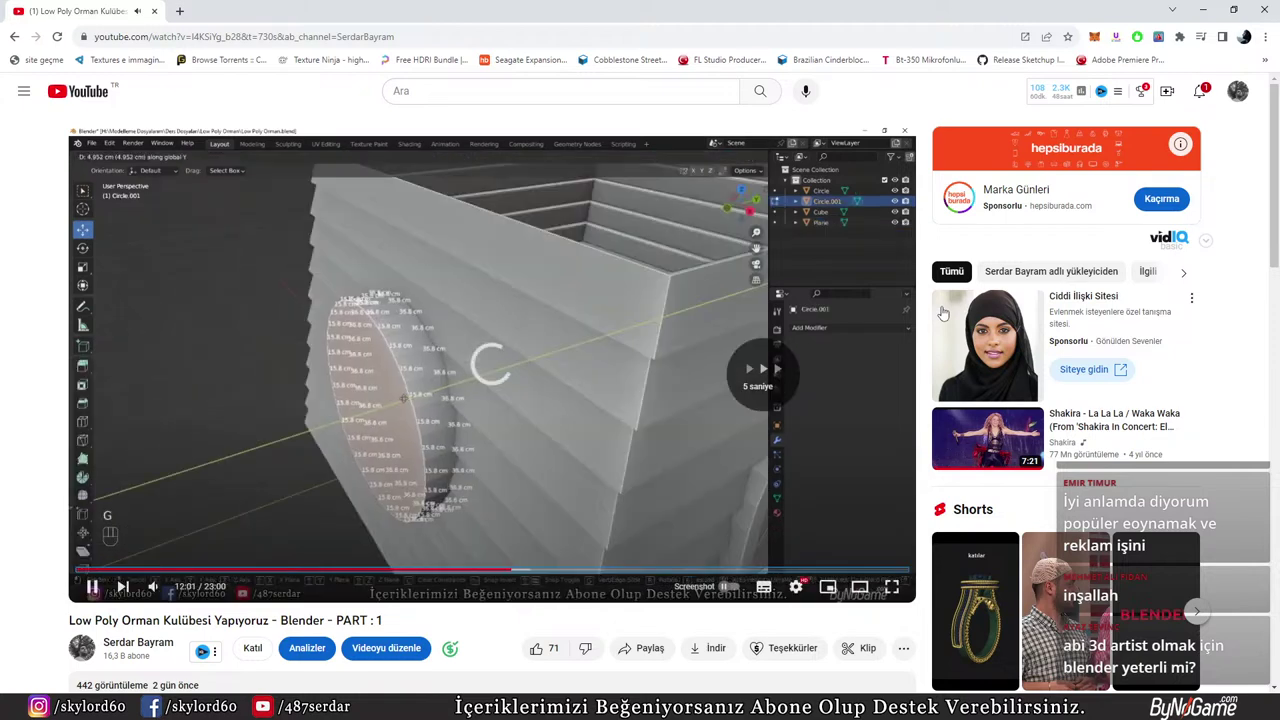
pyautogui.press('Left')
pyautogui.press('Left')
pyautogui.press('Left')
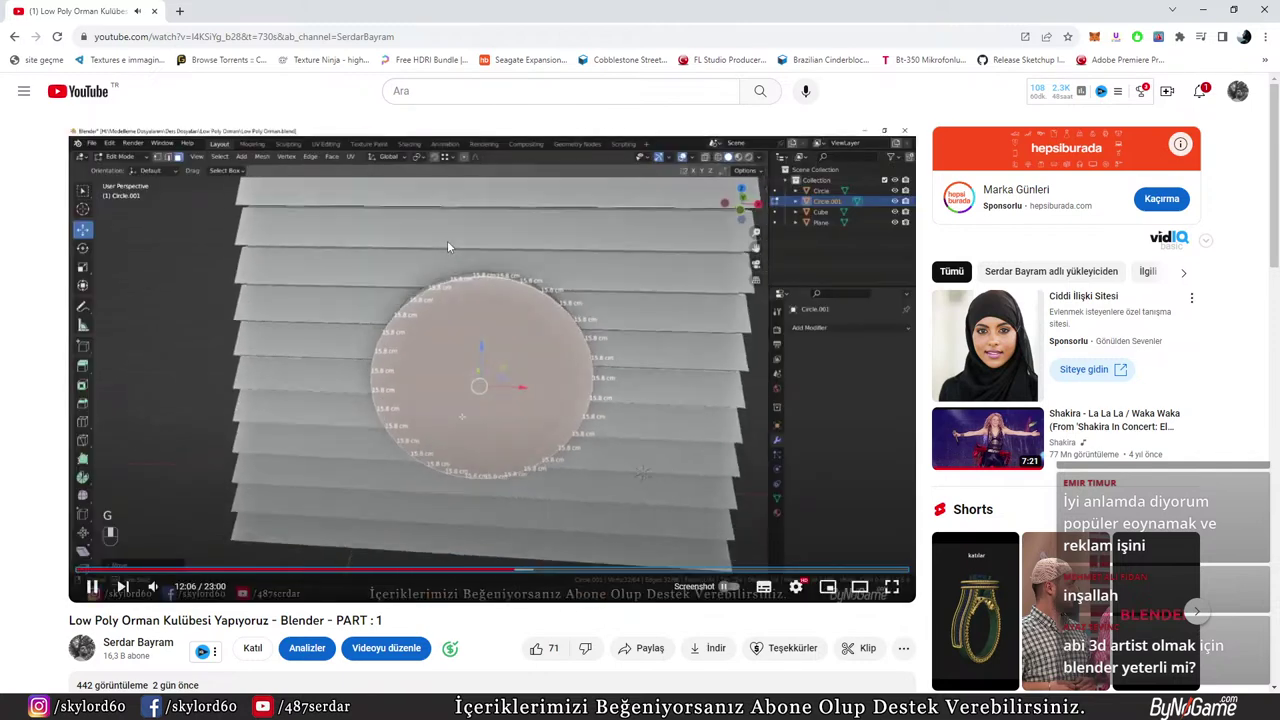
pyautogui.click(447, 246)
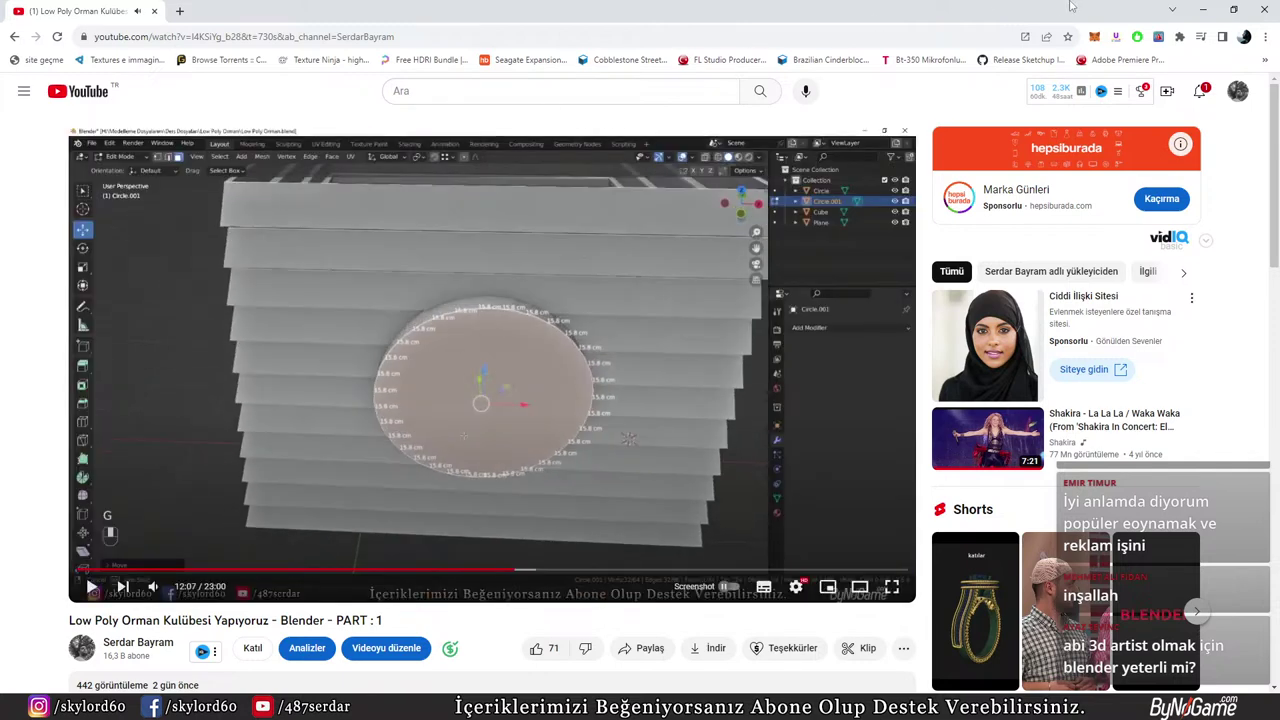
# Close the Chrome window to reveal the Blender cobblestone scene
pyautogui.click(1256, 10)
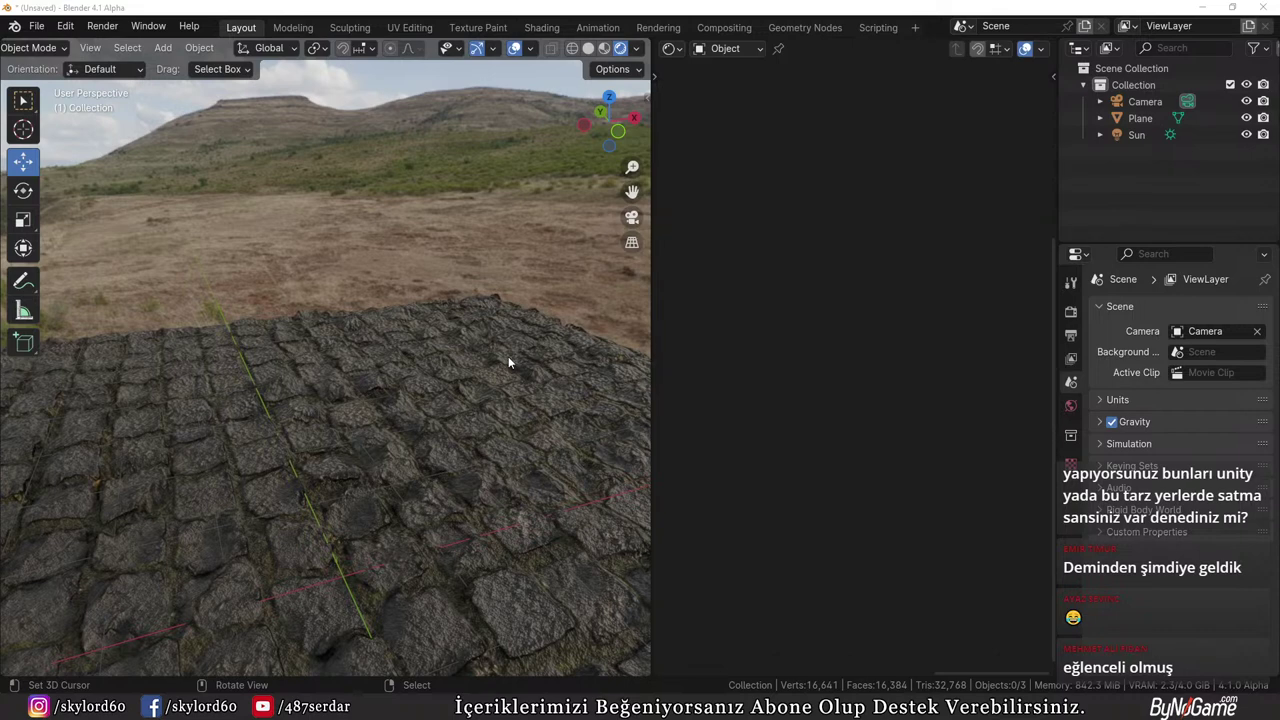
# Return to YouTube, pause the tutorial, and open the channel's Videos page full-window
pyautogui.press('shift')
pyautogui.hotkey('alt', 'Tab')
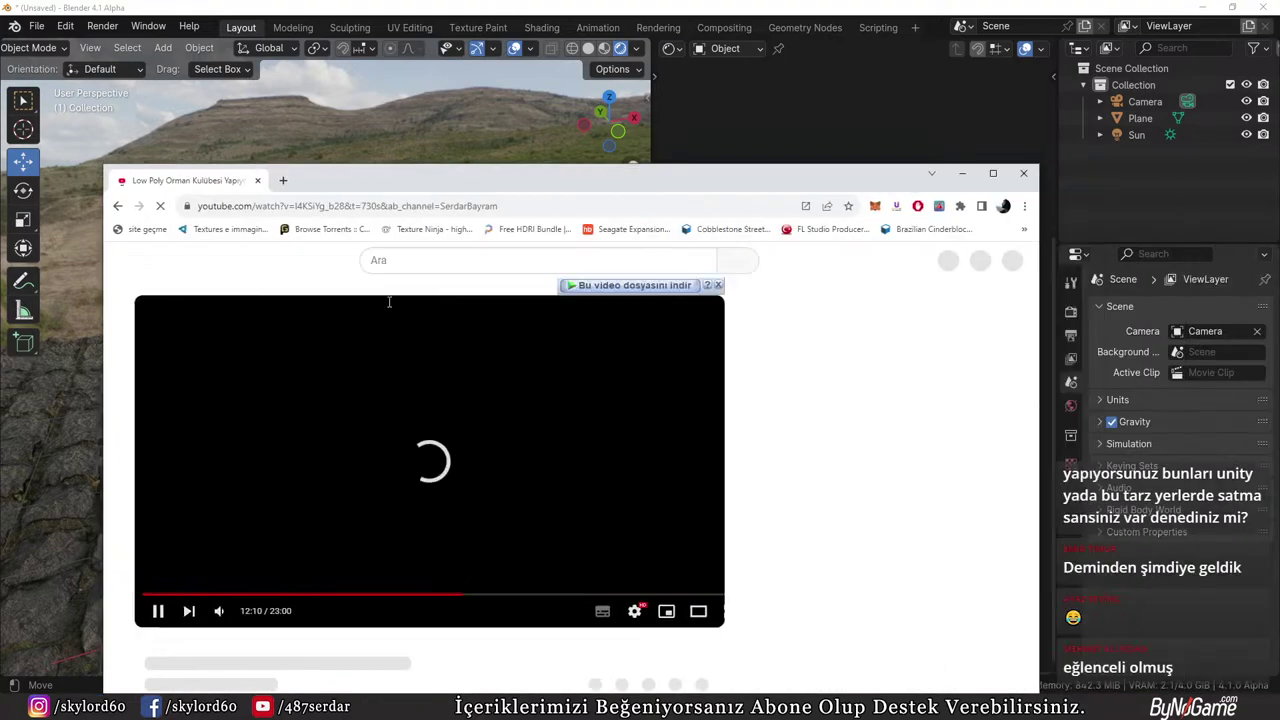
pyautogui.click(346, 470)
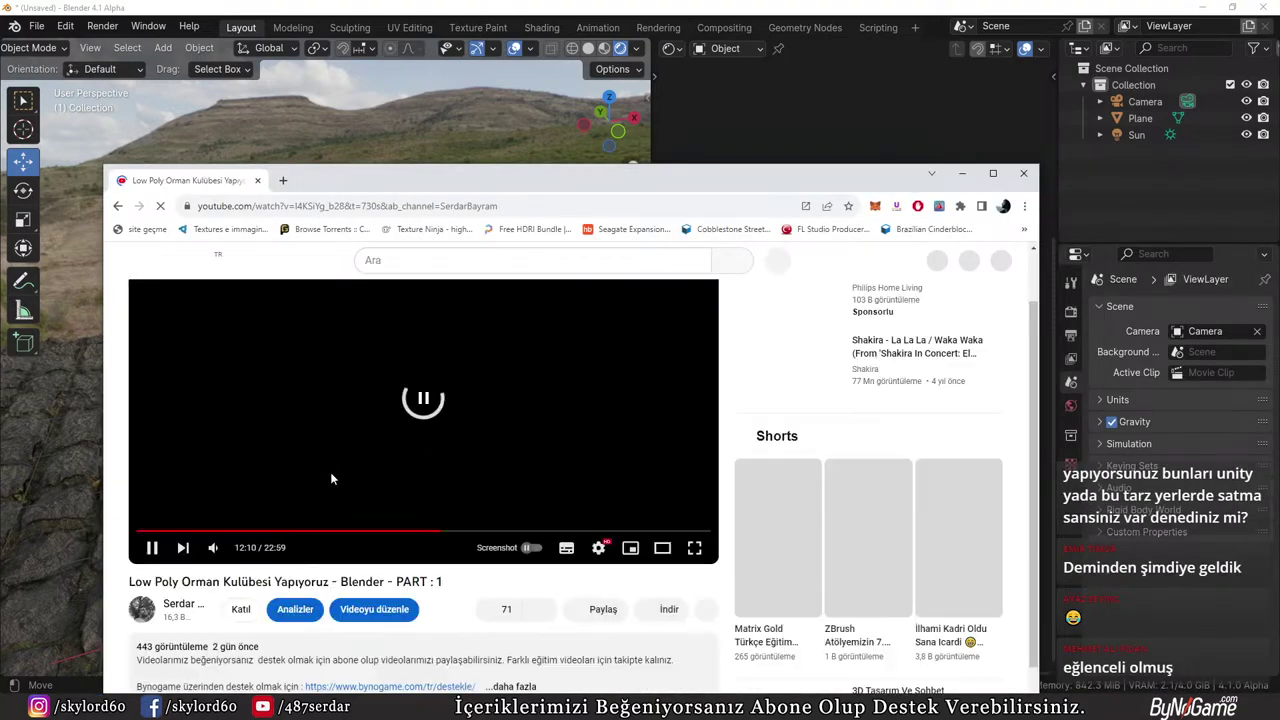
pyautogui.click(139, 620)
pyautogui.click(962, 173)
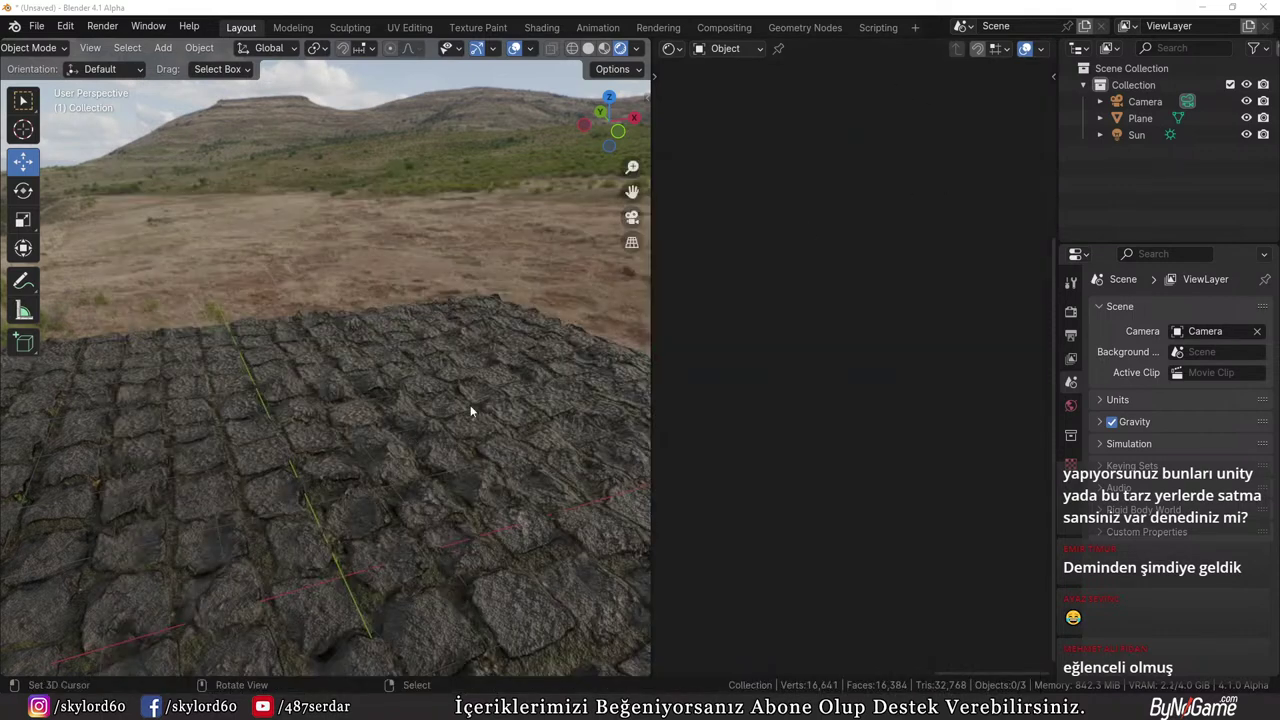
pyautogui.click(537, 660)
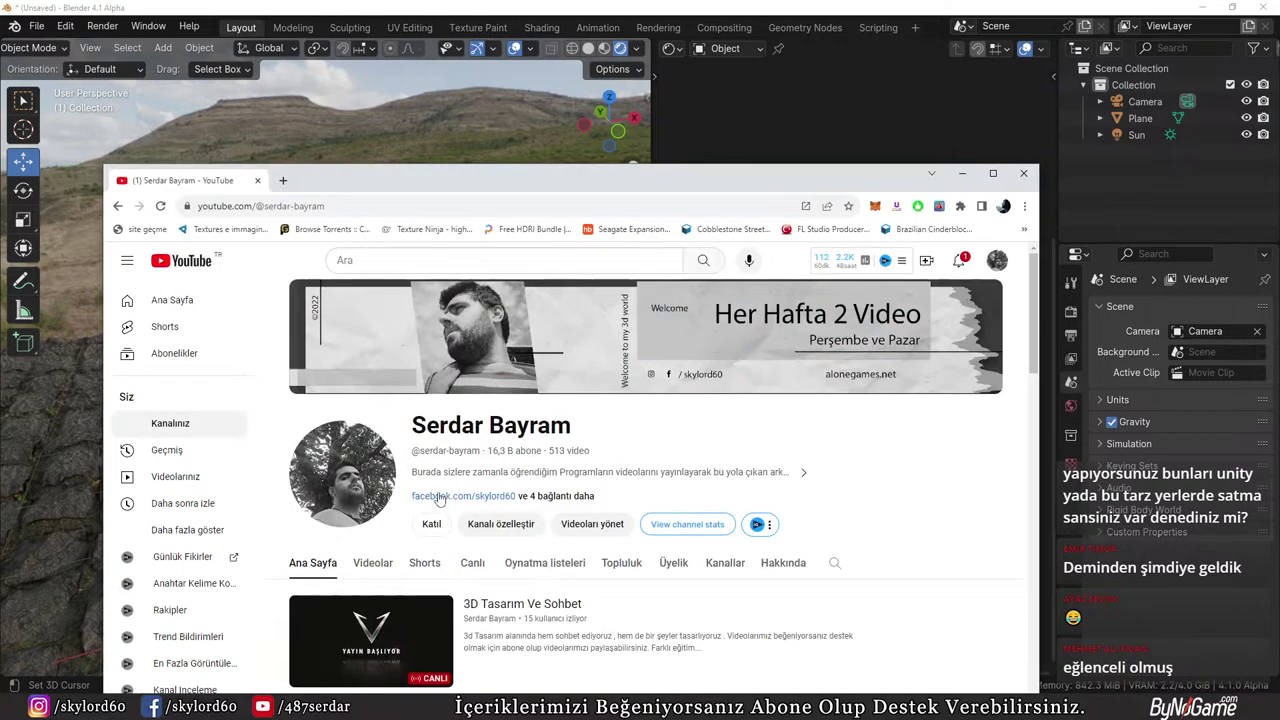
pyautogui.click(372, 563)
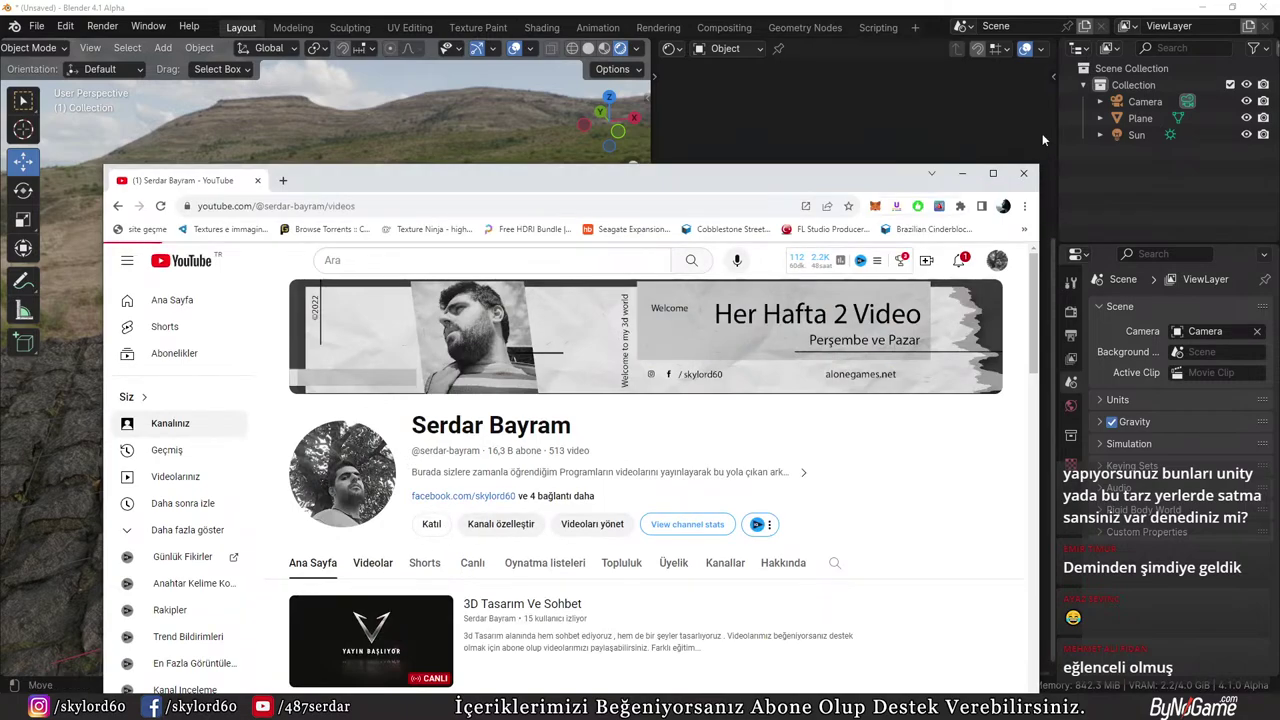
pyautogui.click(993, 173)
pyautogui.scroll(-5, 704, 323)
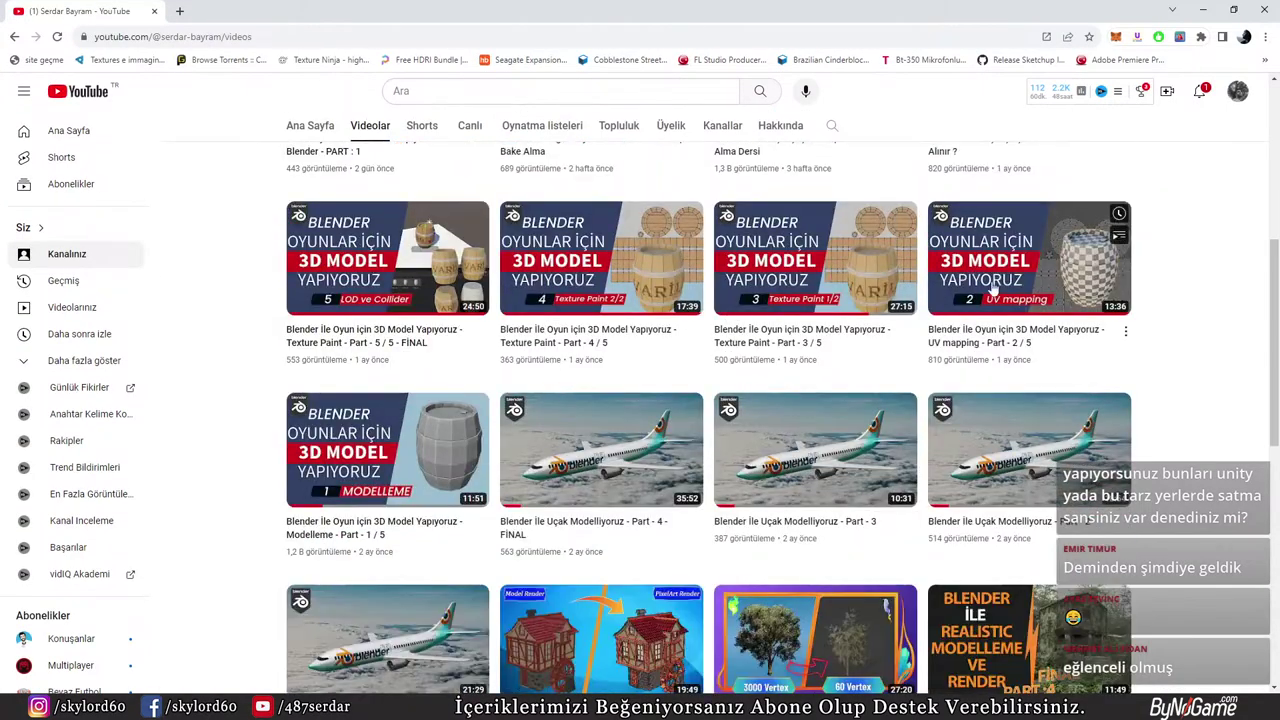
pyautogui.scroll(2, 884, 462)
pyautogui.scroll(-1, 600, 460)
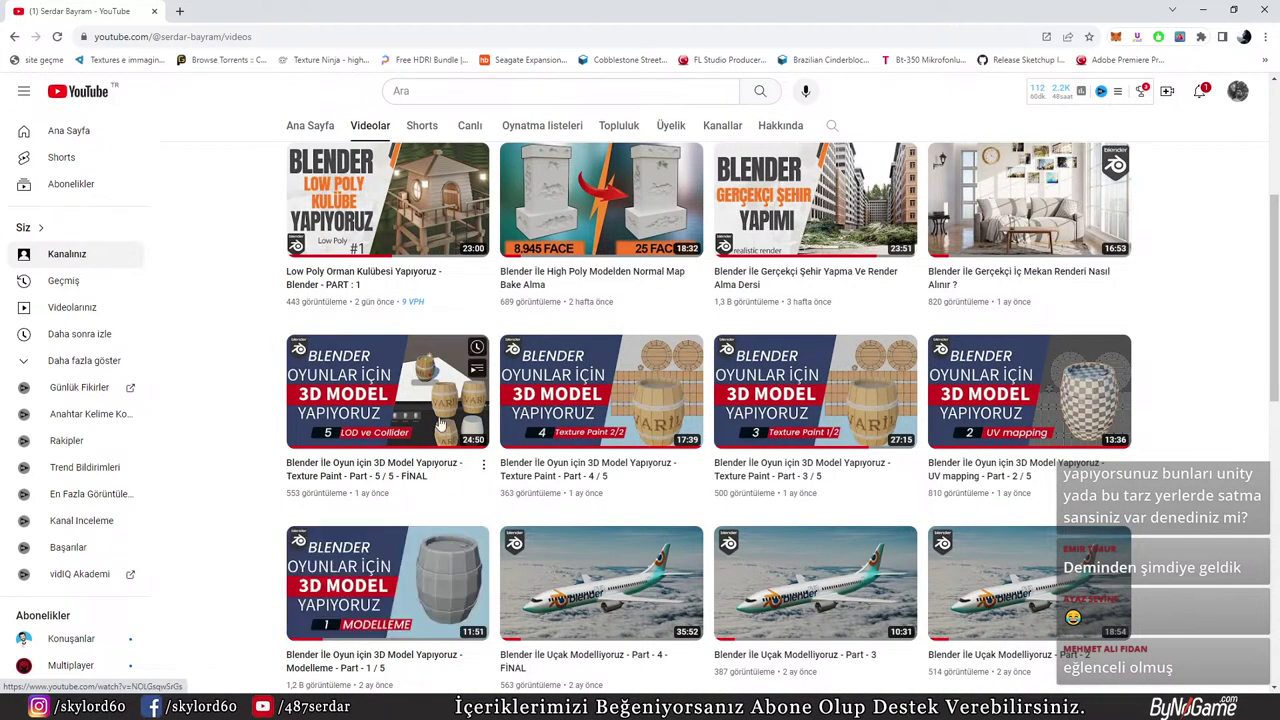
pyautogui.moveTo(403, 440)
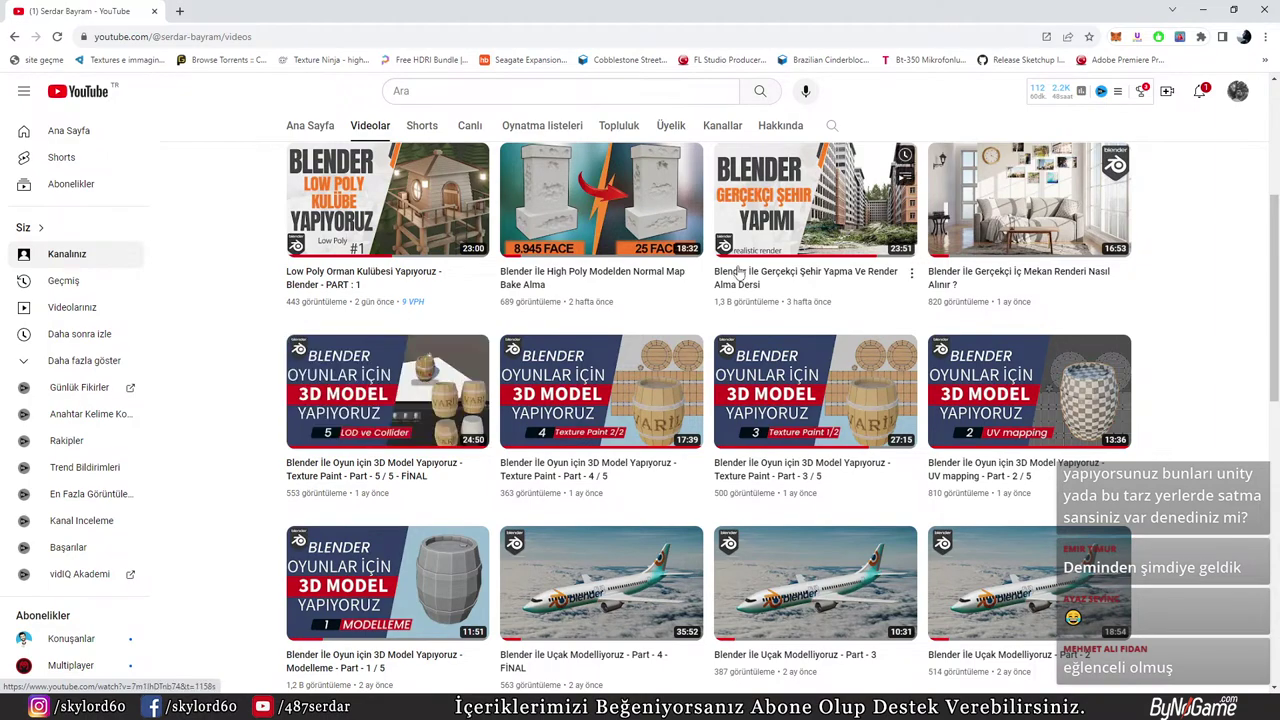
pyautogui.scroll(2, 745, 290)
pyautogui.scroll(2, 739, 272)
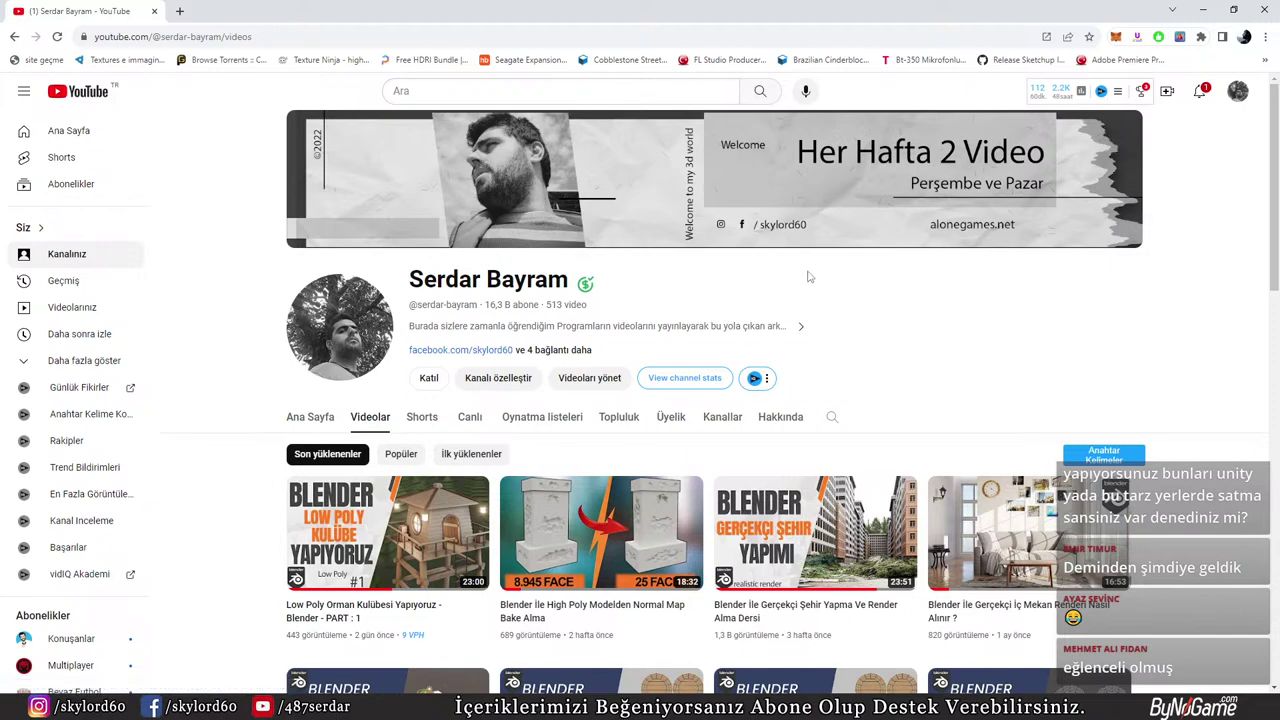
pyautogui.scroll(-1, 809, 276)
pyautogui.scroll(-2, 809, 276)
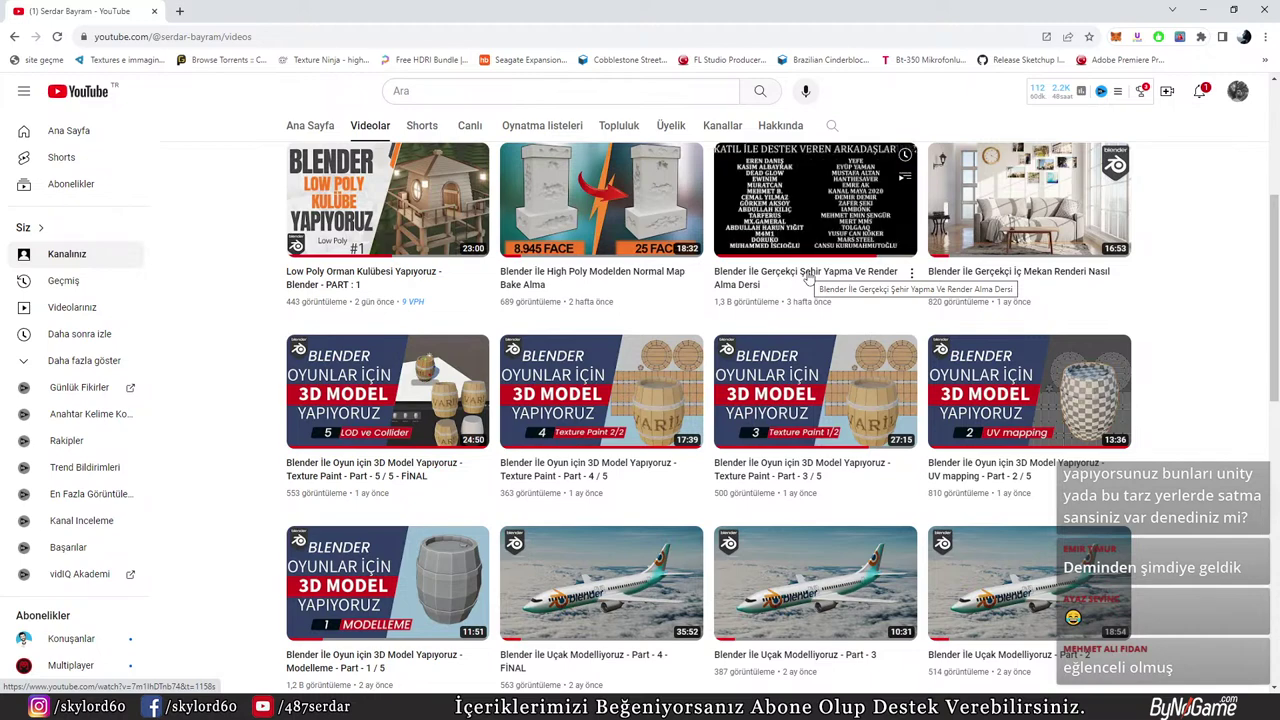
pyautogui.scroll(1, 870, 268)
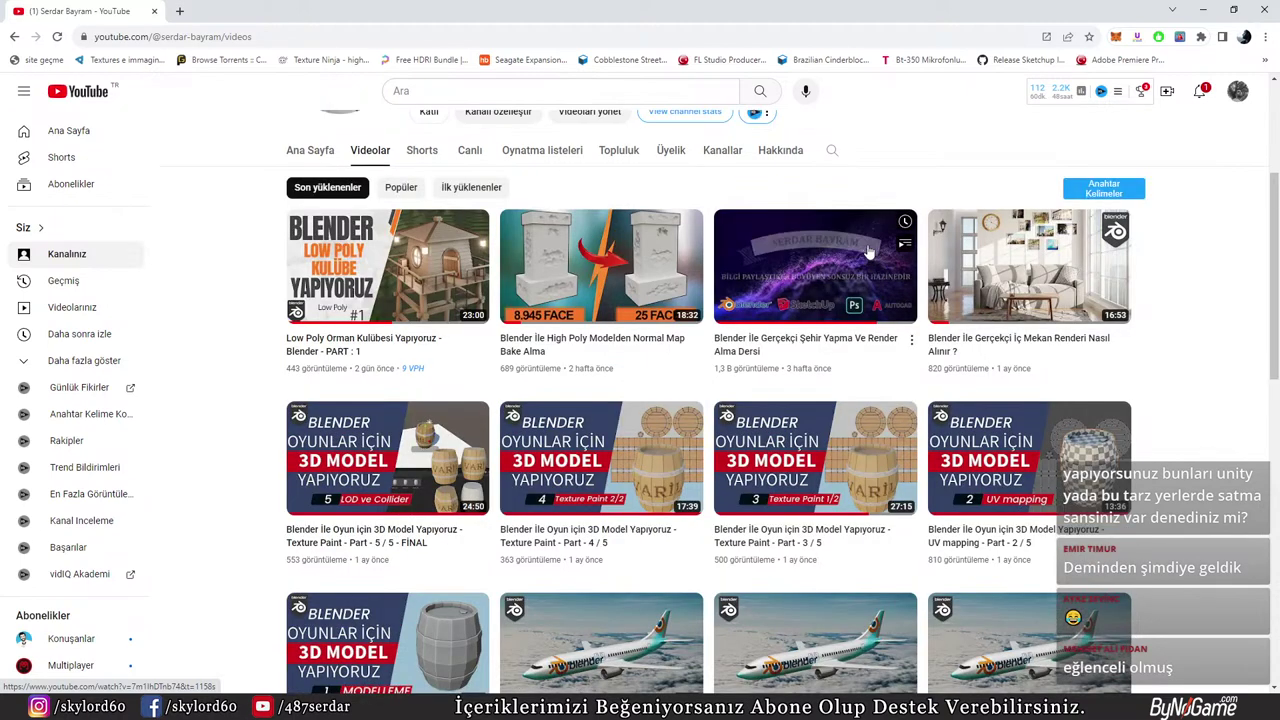
pyautogui.scroll(-2, 720, 320)
pyautogui.scroll(2, 566, 370)
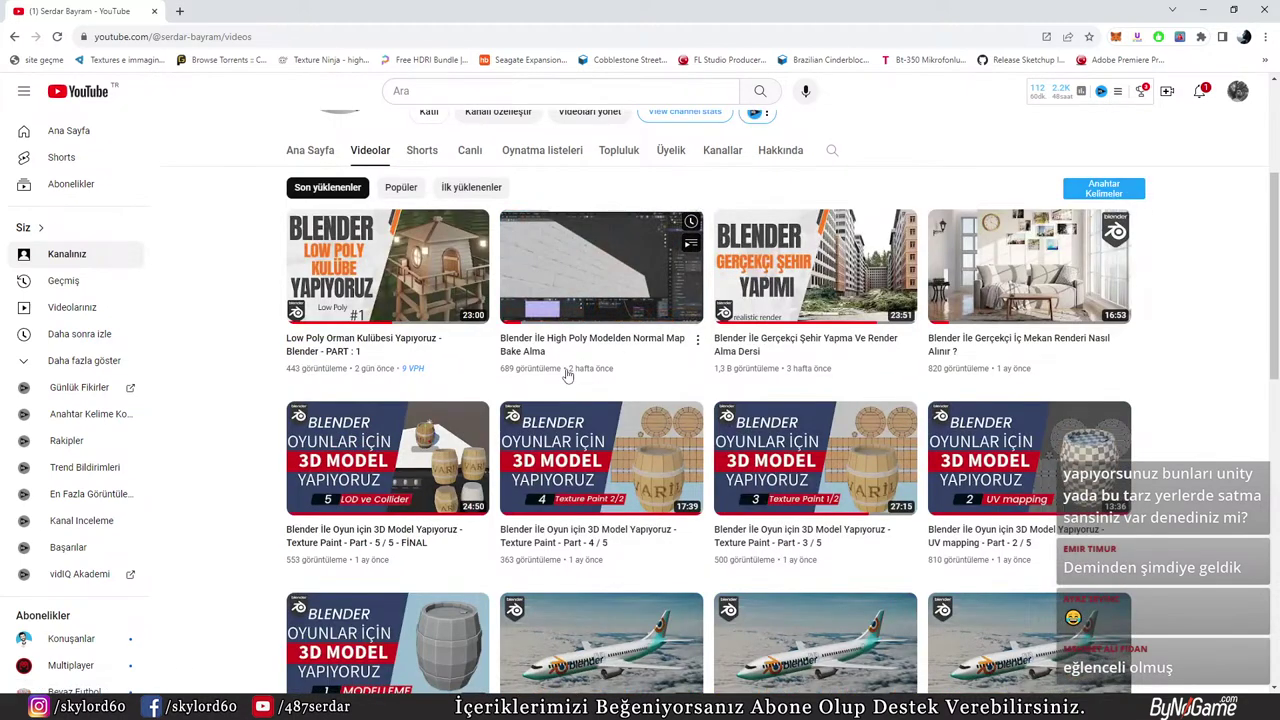
pyautogui.scroll(-5, 566, 375)
pyautogui.scroll(-2, 566, 370)
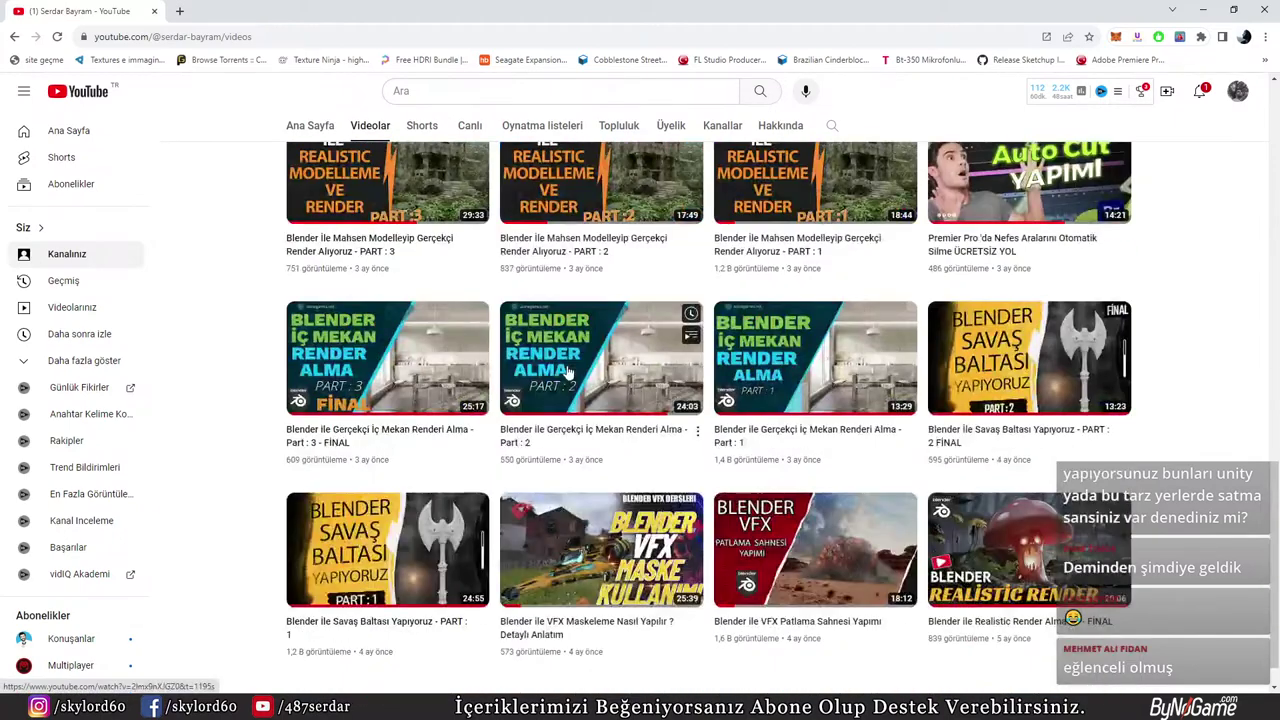
pyautogui.scroll(2, 566, 370)
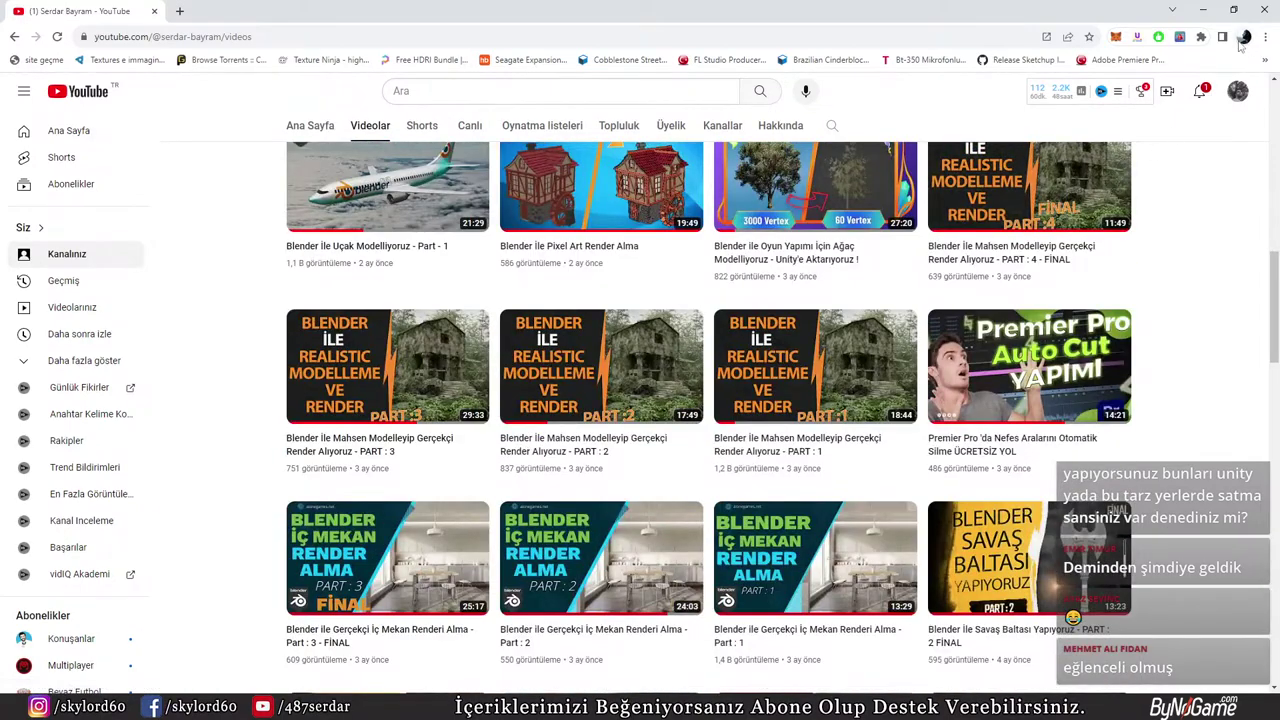
# Minimize Chrome, then zoom out and orbit to see the whole cobblestone plane
pyautogui.click(1212, 11)
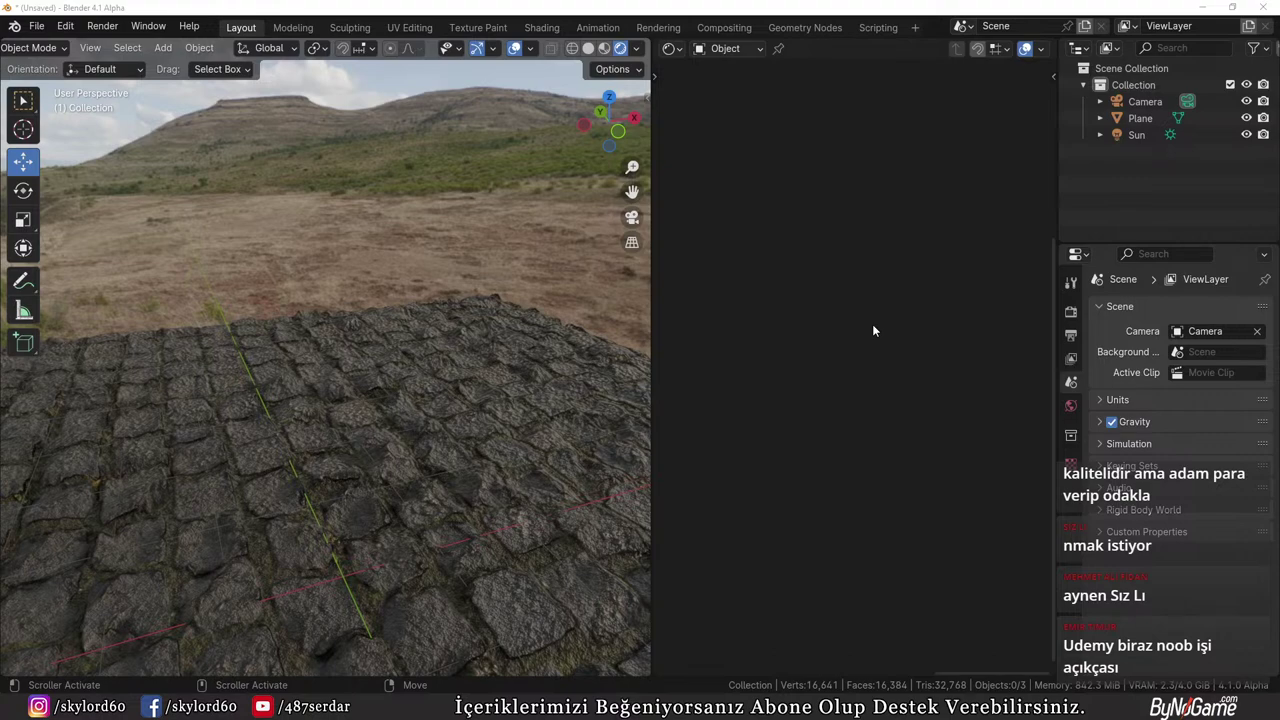
pyautogui.scroll(-6, 395, 330)
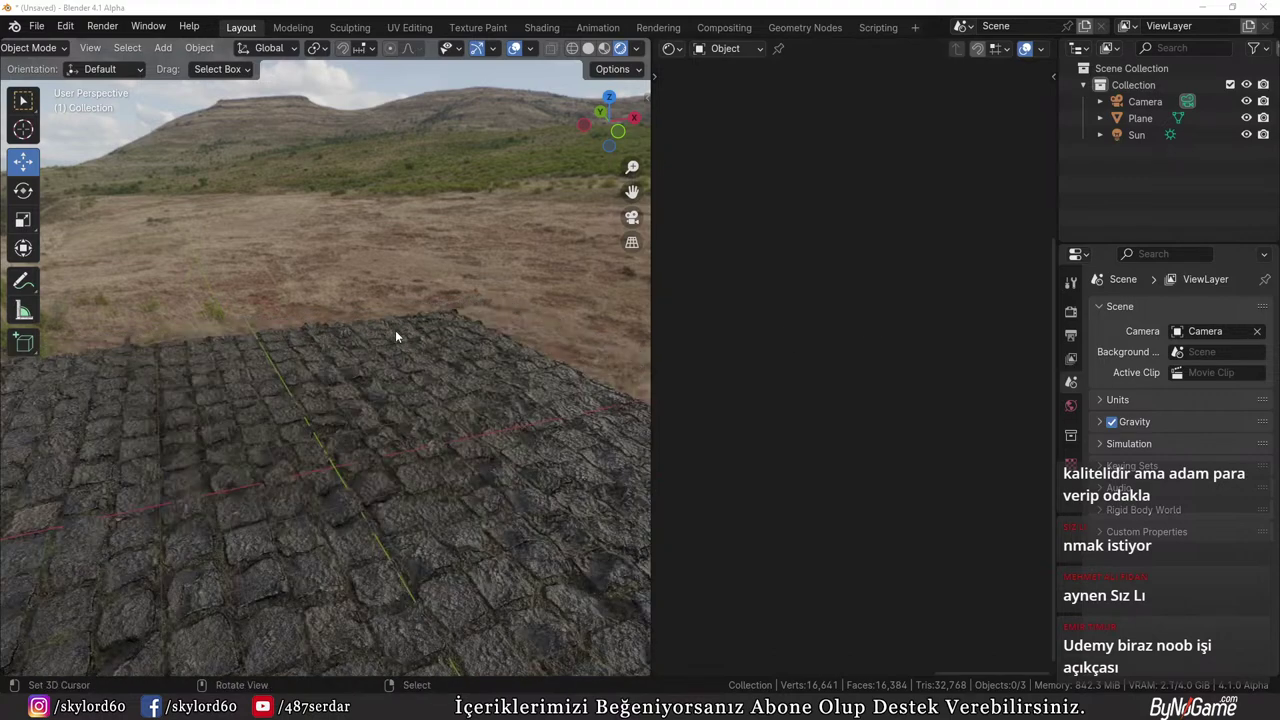
pyautogui.moveTo(363, 434)
pyautogui.mouseDown(button='middle')
pyautogui.moveTo(560, 471)
pyautogui.moveTo(345, 442)
pyautogui.mouseUp(button='middle')
pyautogui.scroll(-2, 345, 441)
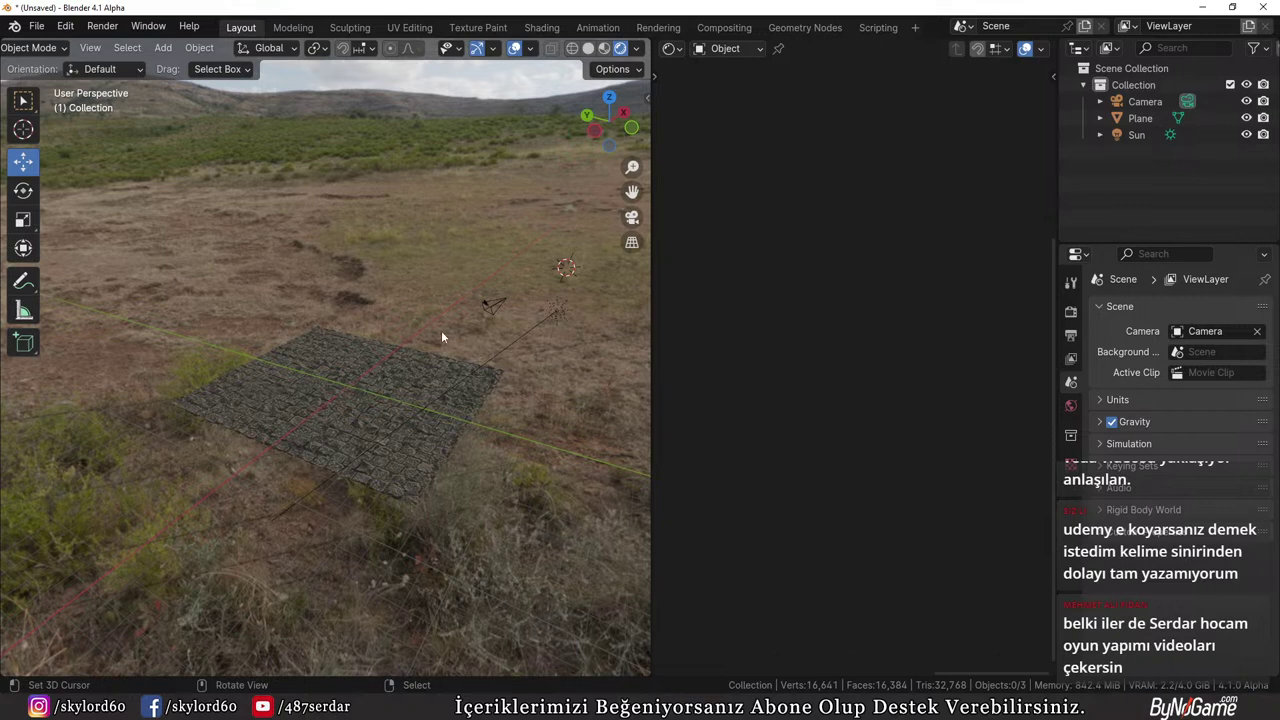
# Bring the Chrome window with the channel's Videos page back over Blender
pyautogui.moveTo(475, 708)
pyautogui.click(519, 650)
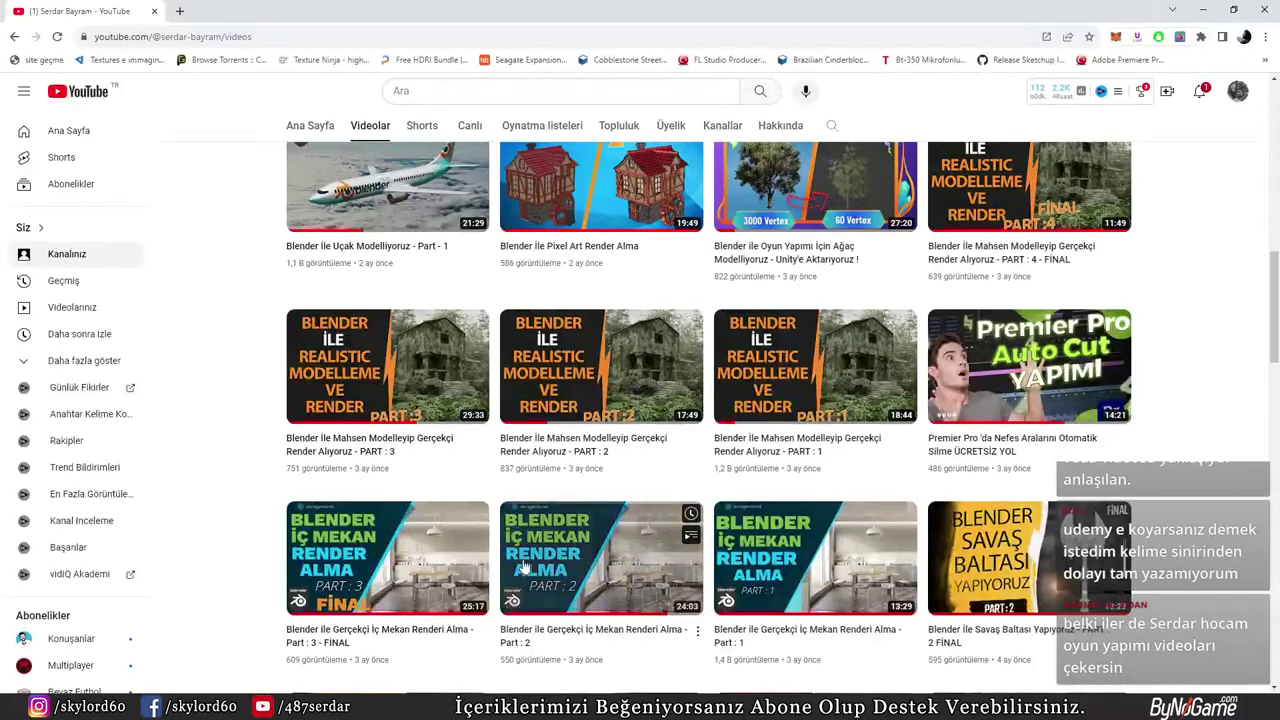
pyautogui.scroll(15, 581, 336)
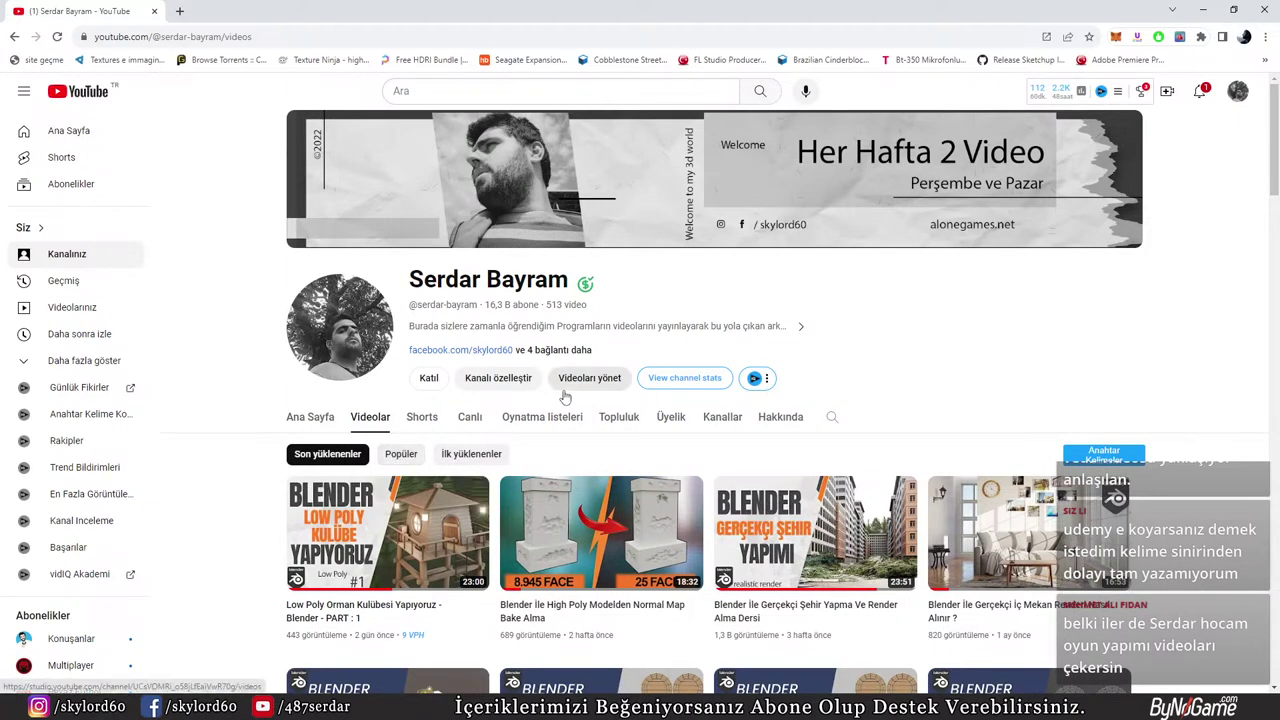
pyautogui.click(368, 422)
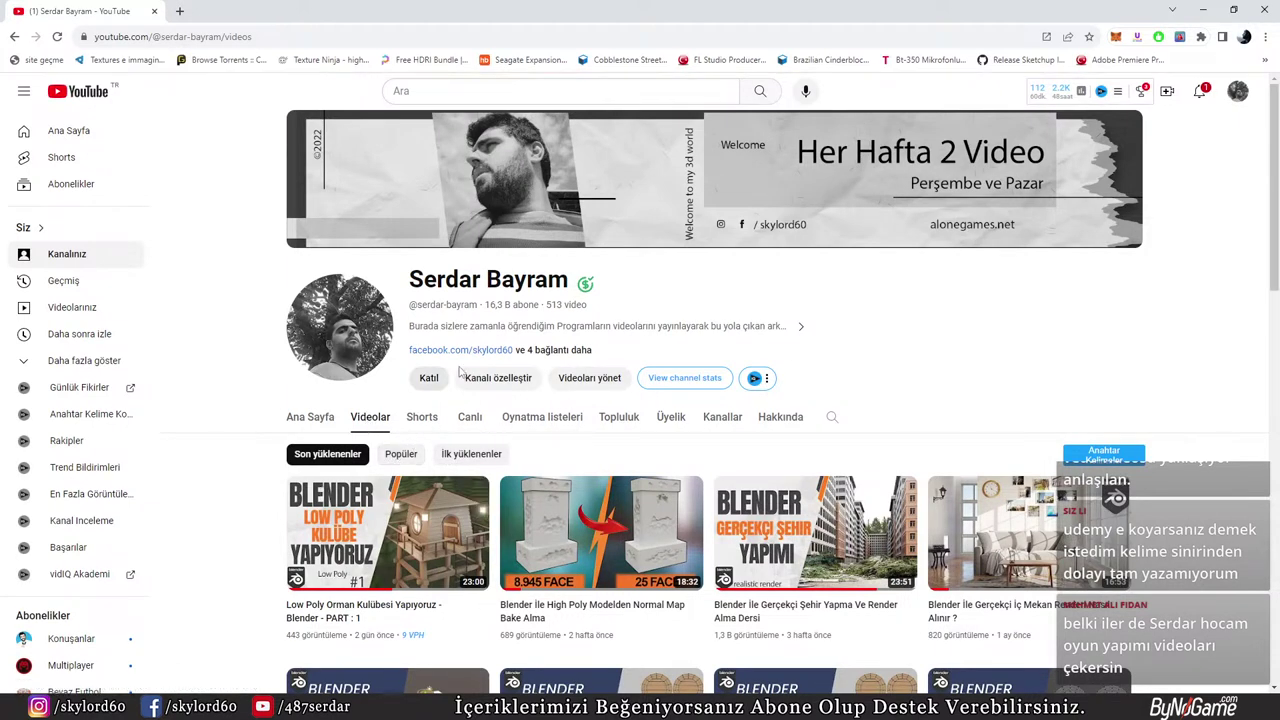
pyautogui.moveTo(594, 291)
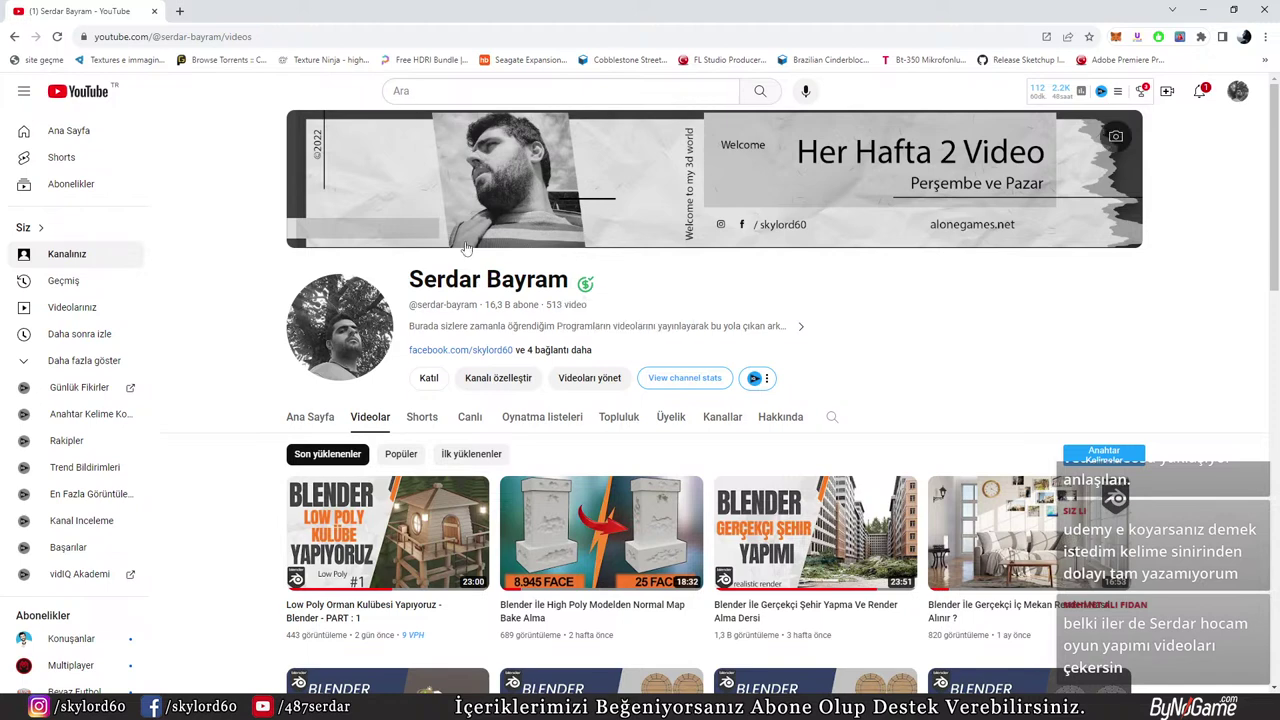
pyautogui.scroll(-1, 465, 245)
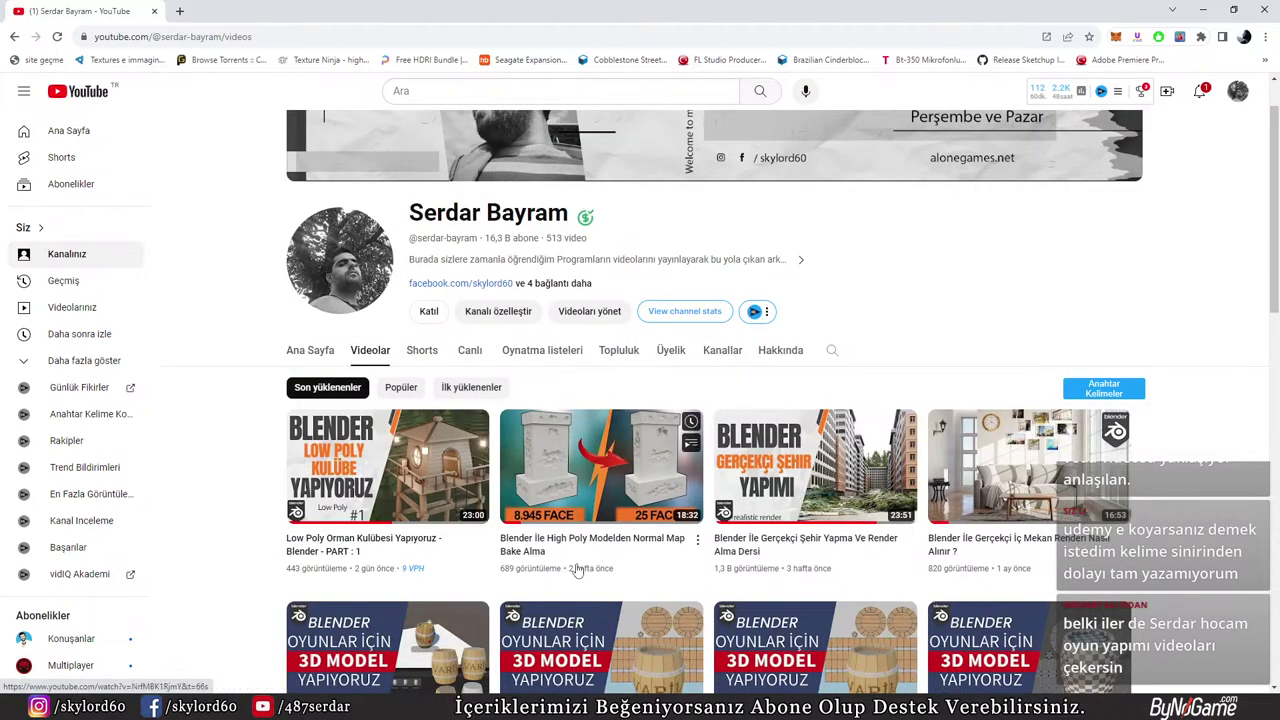
pyautogui.moveTo(566, 566)
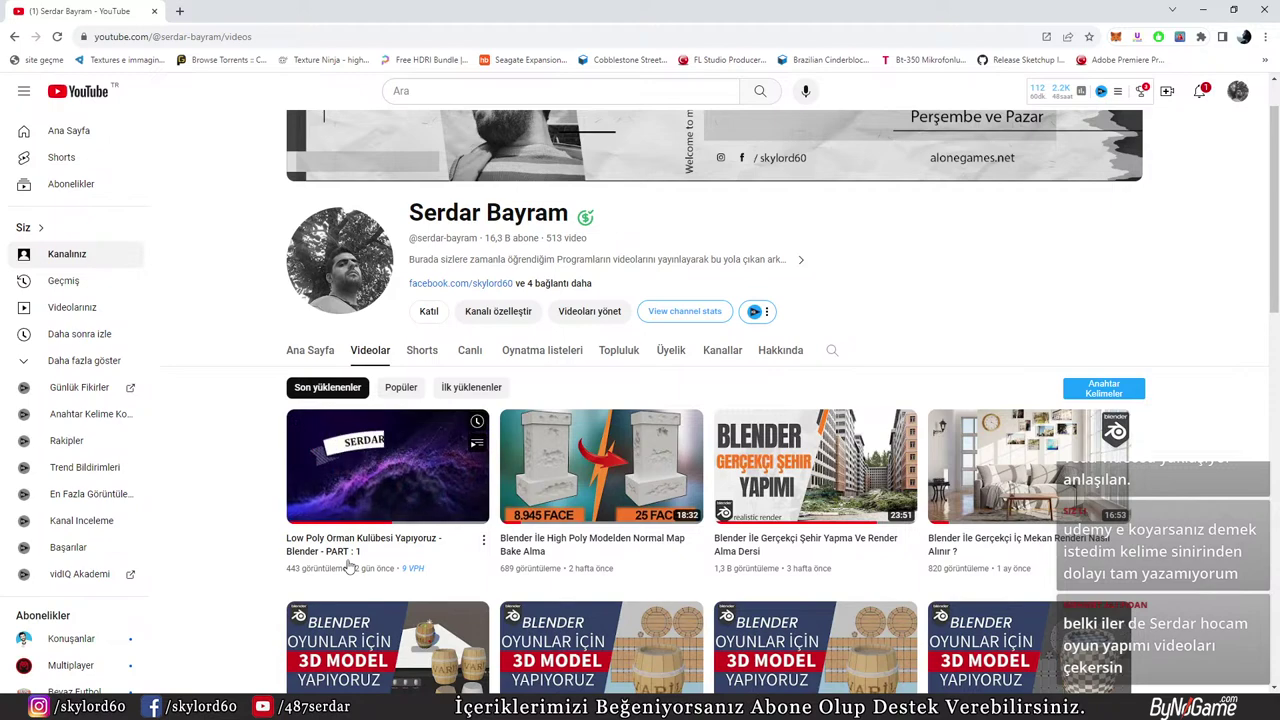
pyautogui.scroll(-3, 578, 555)
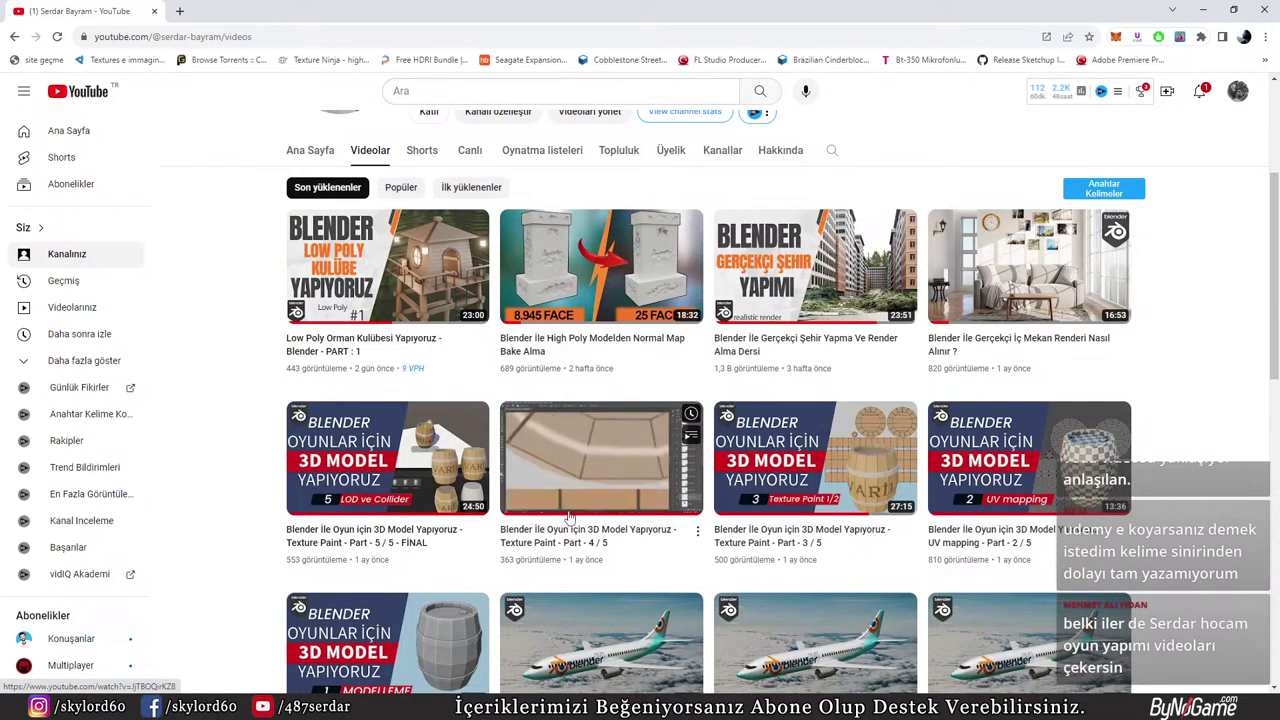
pyautogui.scroll(-4, 575, 508)
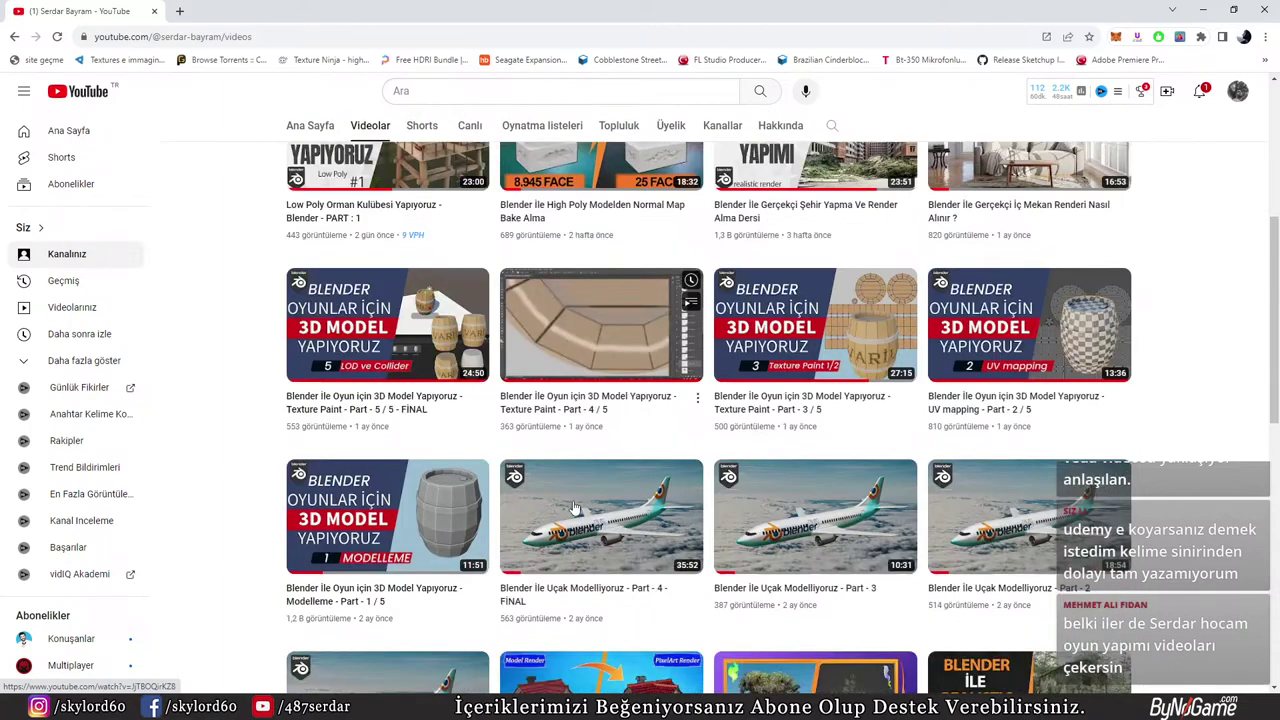
pyautogui.scroll(-2, 575, 508)
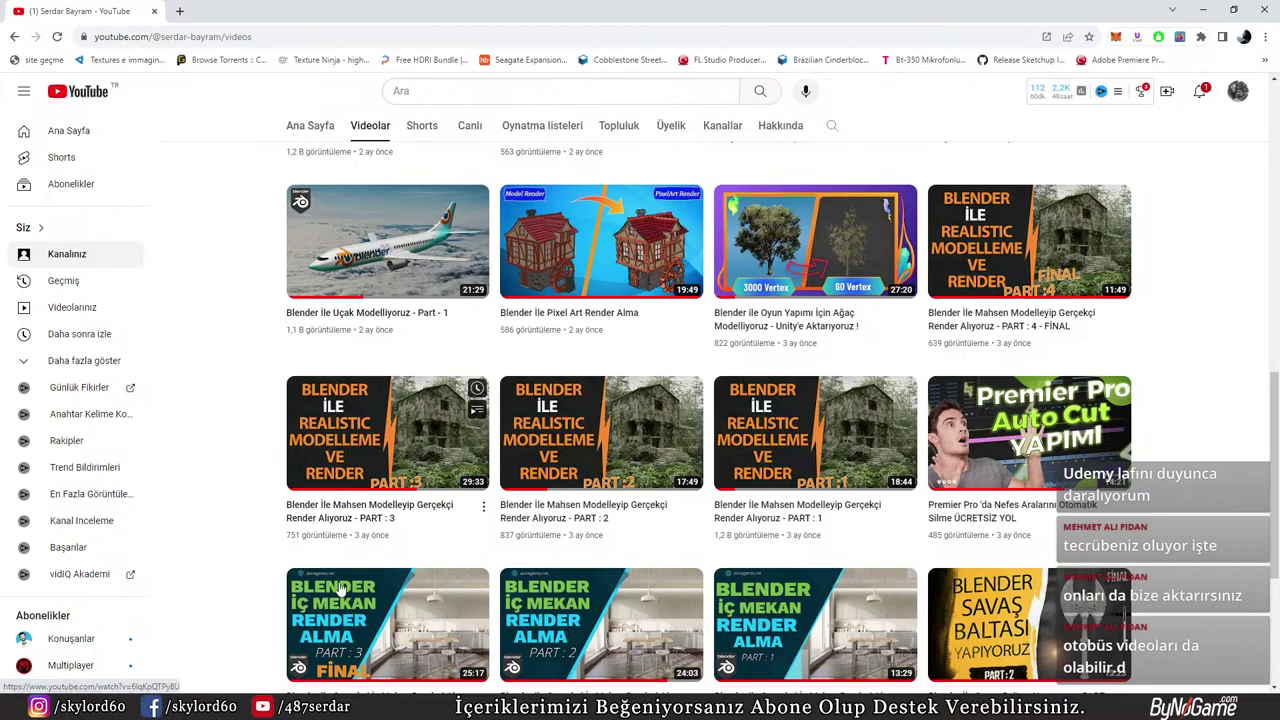
pyautogui.scroll(4, 460, 533)
pyautogui.scroll(5, 758, 325)
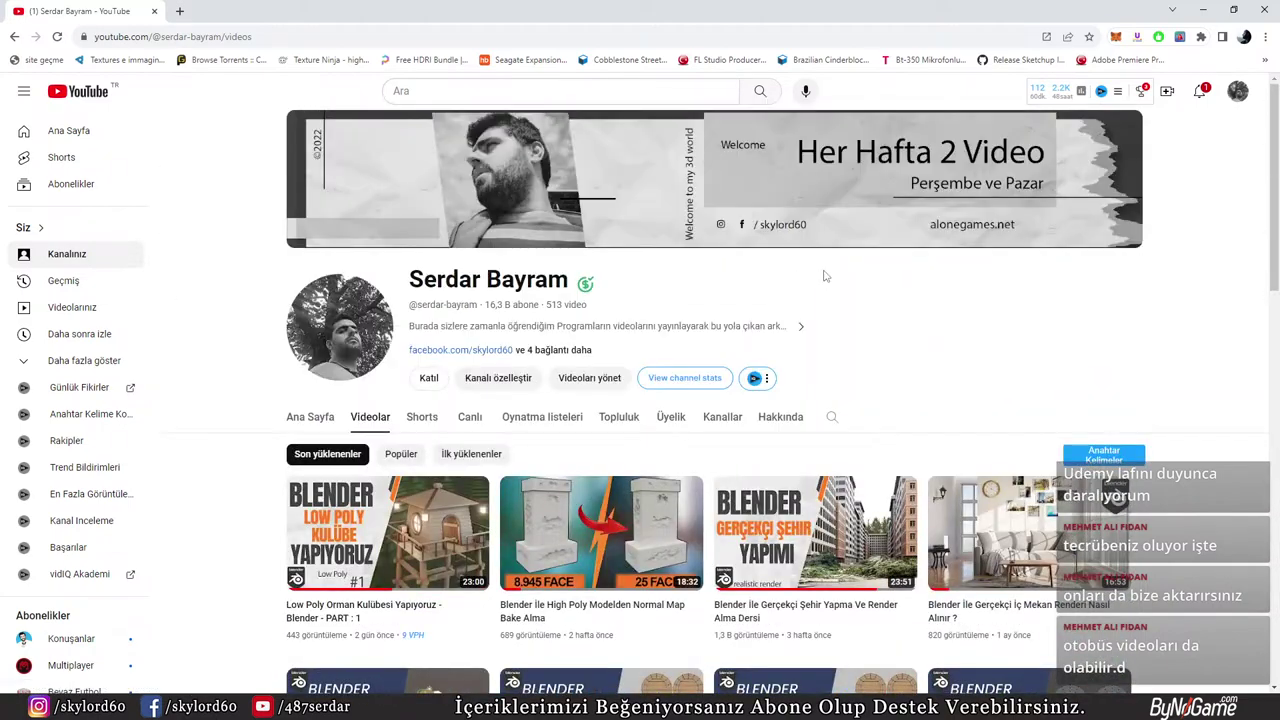
# Scroll further down the channel's videos, then minimize the YouTube browser window
pyautogui.scroll(-1, 825, 276)
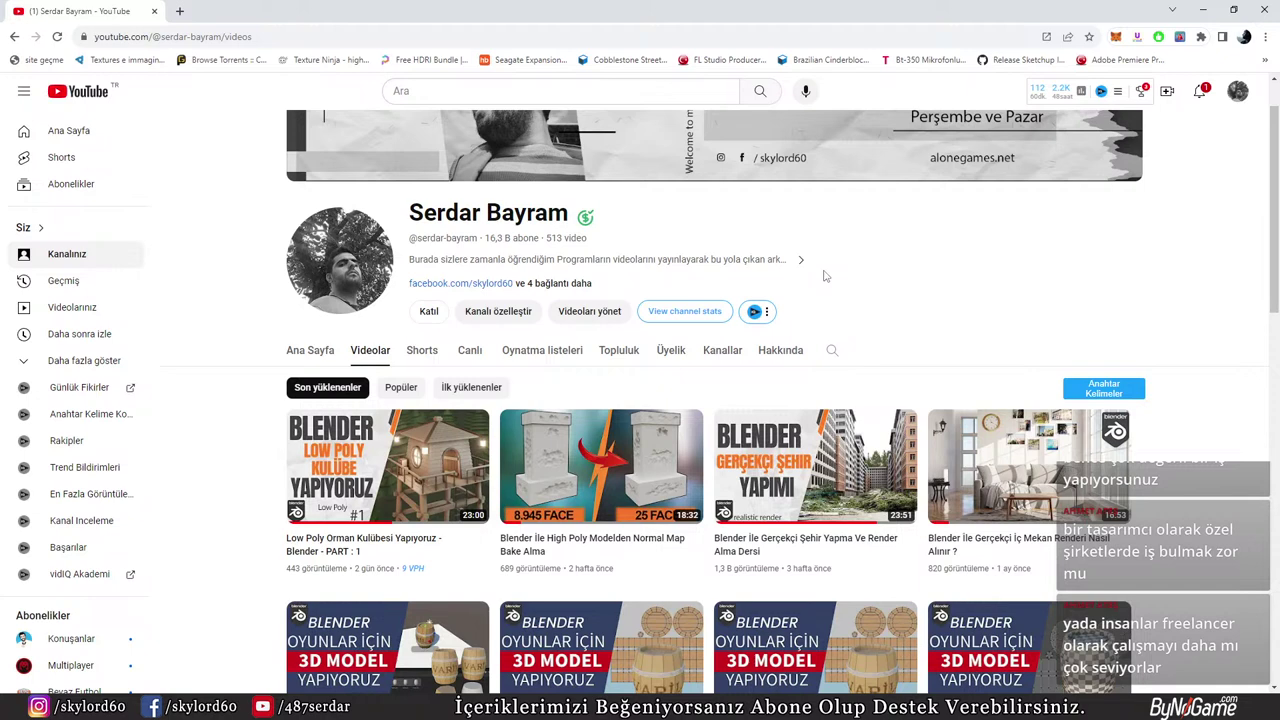
pyautogui.click(1203, 10)
# Minimize Blender and check the 3ds Max 2017 folder's size (3.84 GB, 21,260 files) in Properties
pyautogui.click(1203, 7)
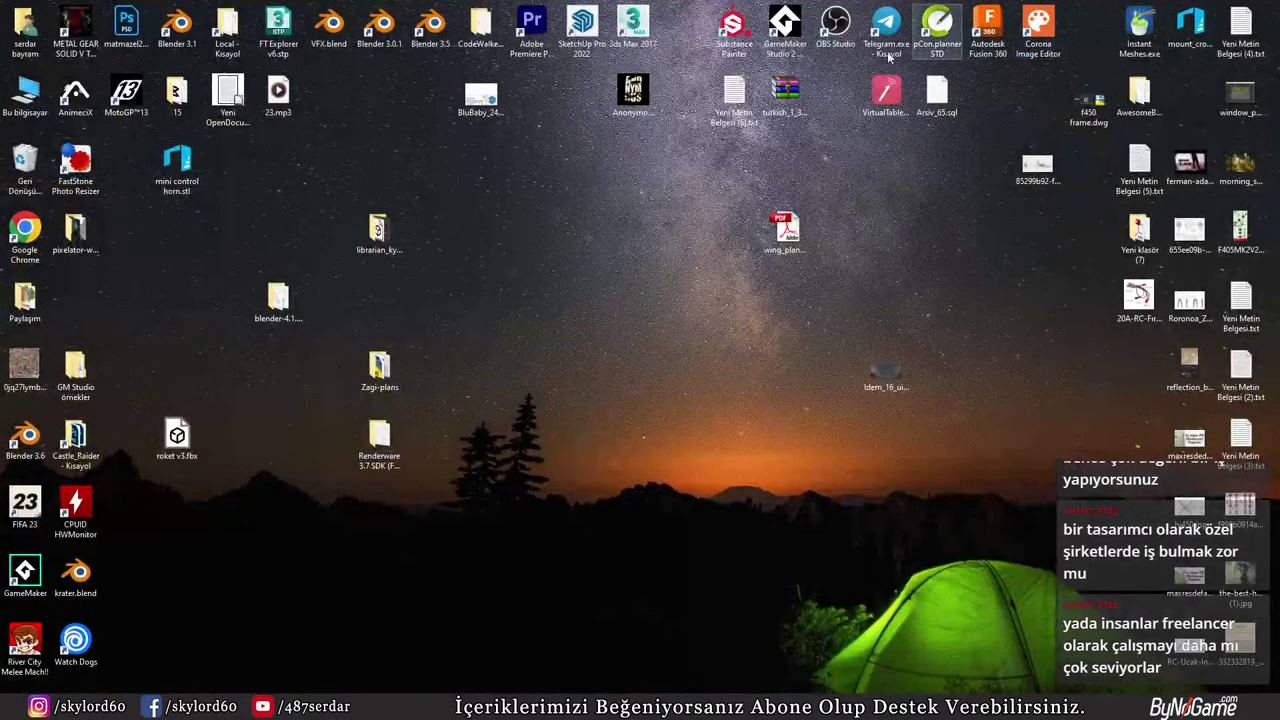
pyautogui.rightClick(625, 15)
pyautogui.click(674, 62)
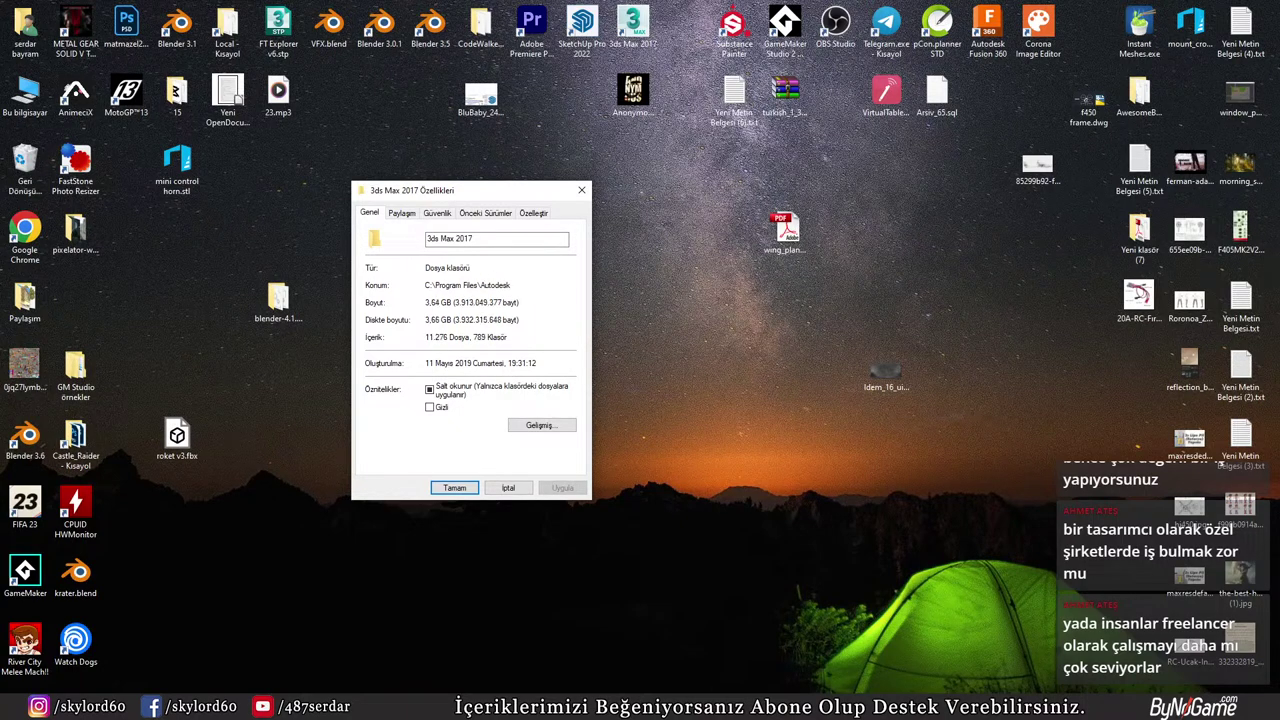
pyautogui.click(646, 247)
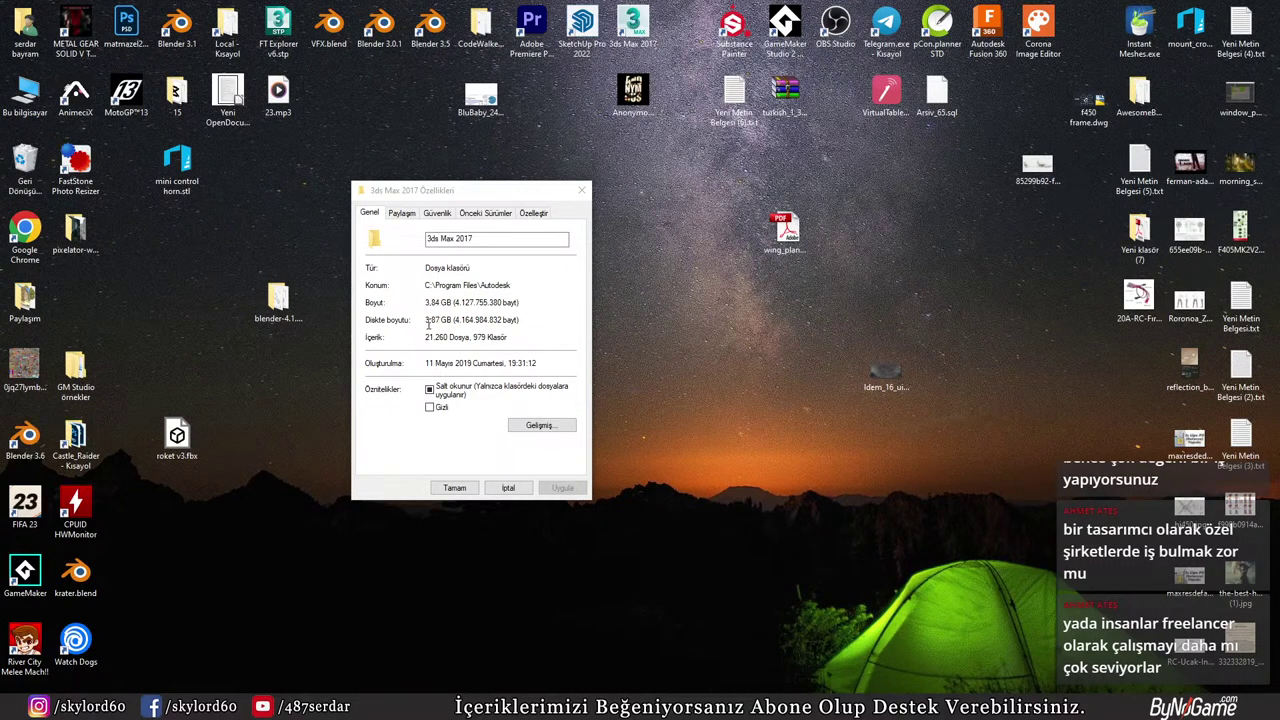
pyautogui.moveTo(428, 323); pyautogui.dragTo(522, 323)
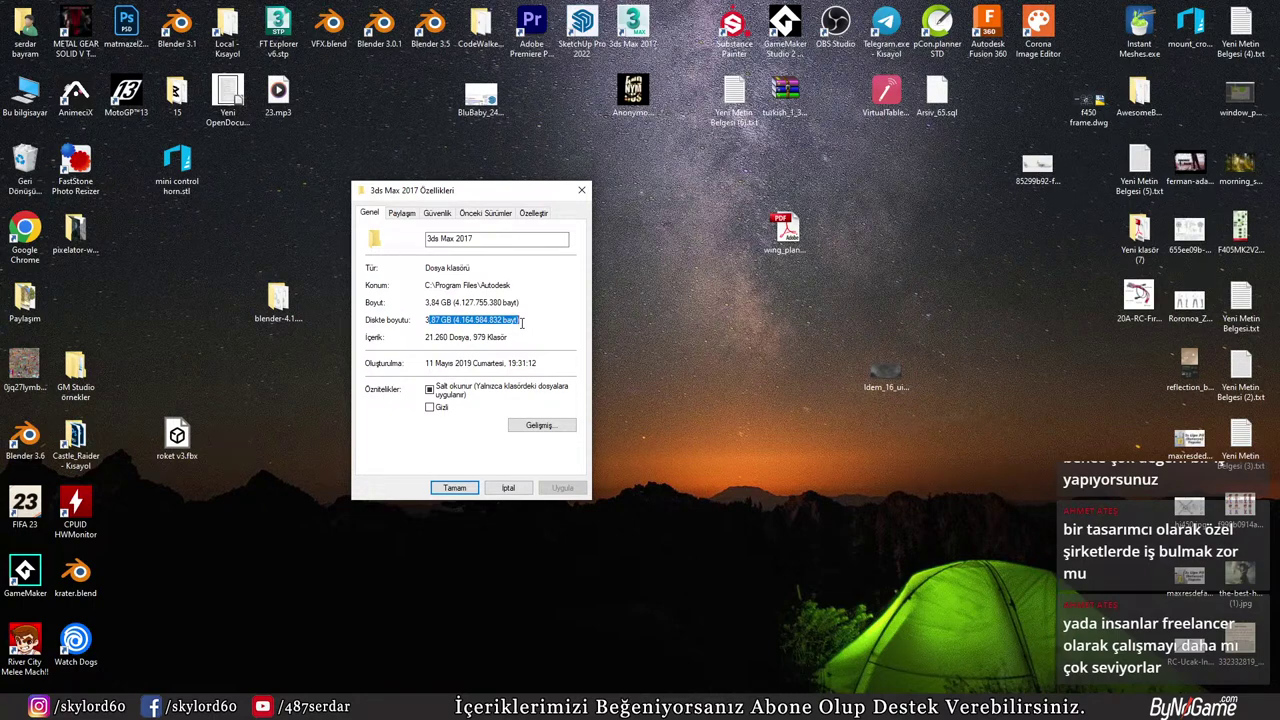
pyautogui.click(581, 190)
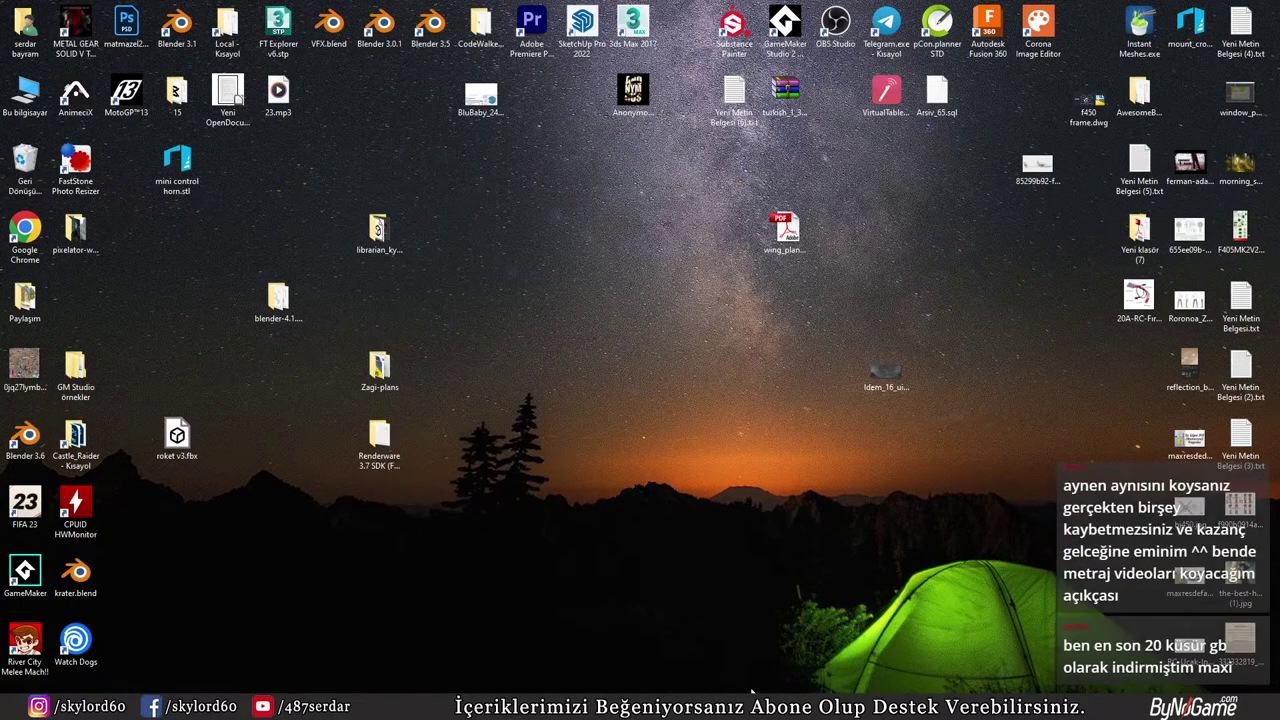
# Return to Blender, orbit around the cobblestone plane, then drag the Facebook browser over it
pyautogui.hotkey('alt', 'Tab')
pyautogui.moveTo(570, 481); pyautogui.dragTo(376, 426, button='middle')
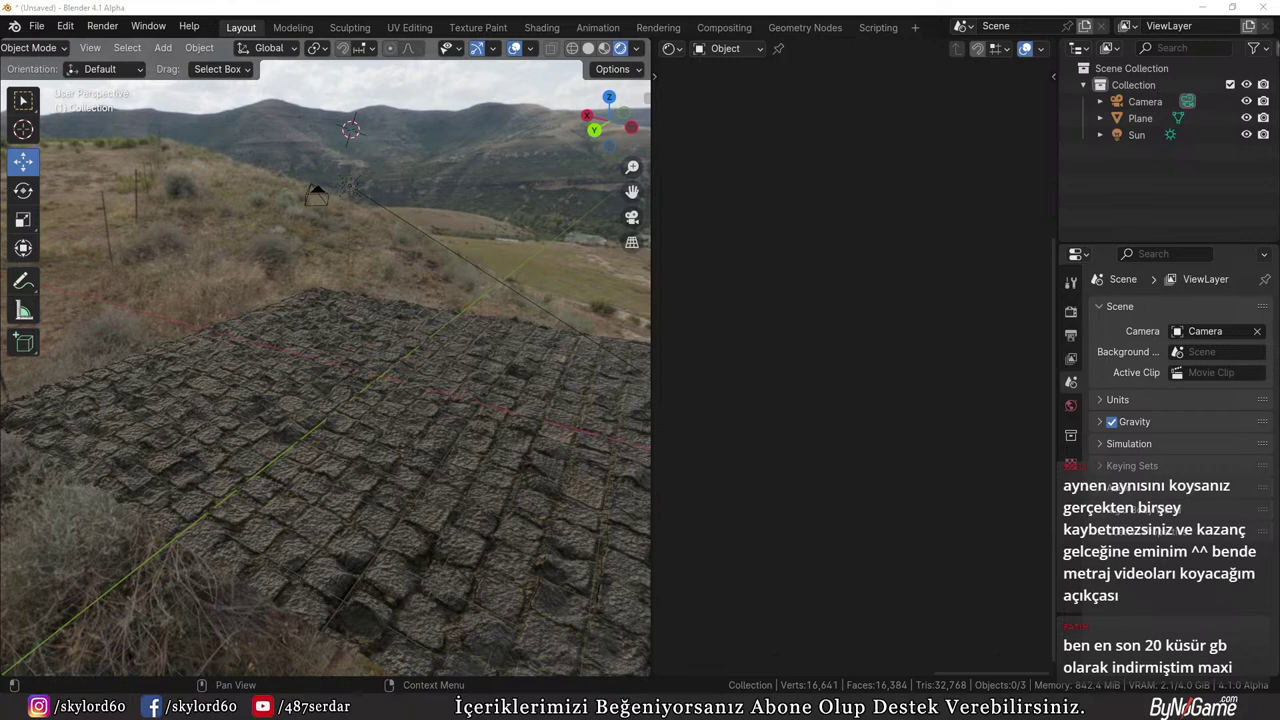
pyautogui.moveTo(1279, 175); pyautogui.dragTo(800, 175)
# Maximize the Facebook window, close the chat, and open the Sonic pencil drawing full-size
pyautogui.doubleClick(800, 175)
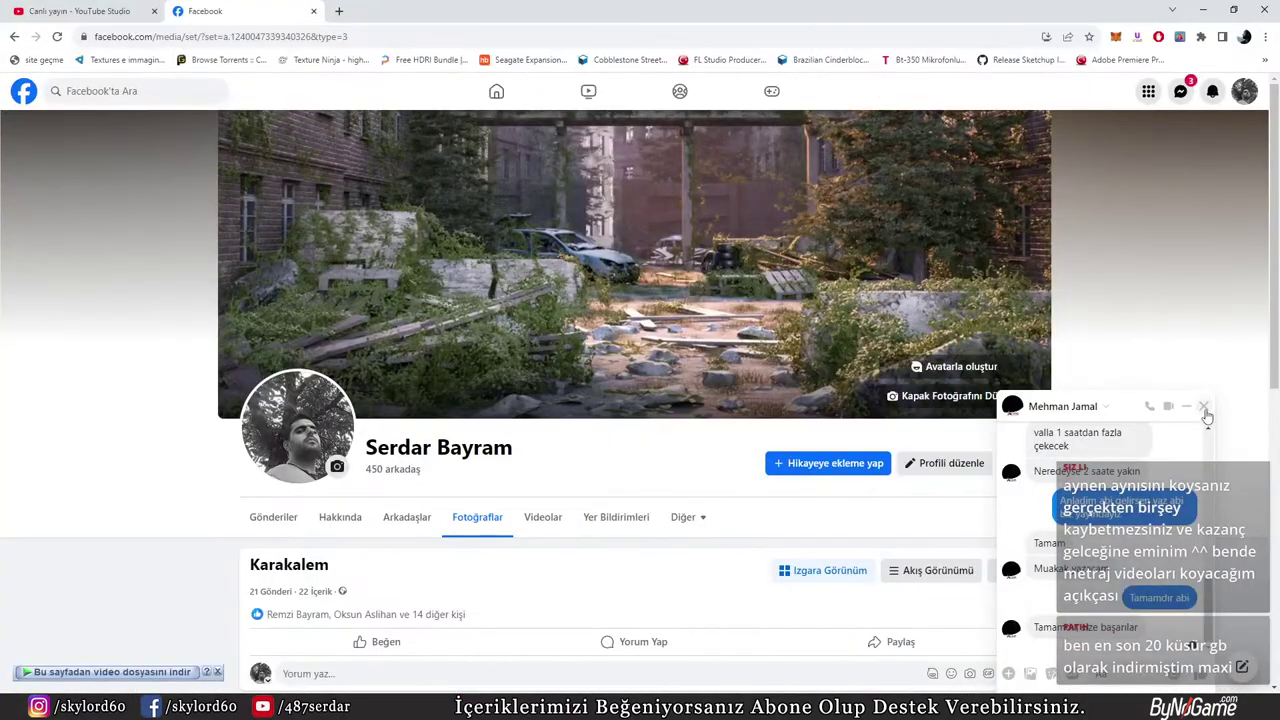
pyautogui.click(1204, 407)
pyautogui.scroll(-3, 515, 448)
pyautogui.scroll(-3, 607, 377)
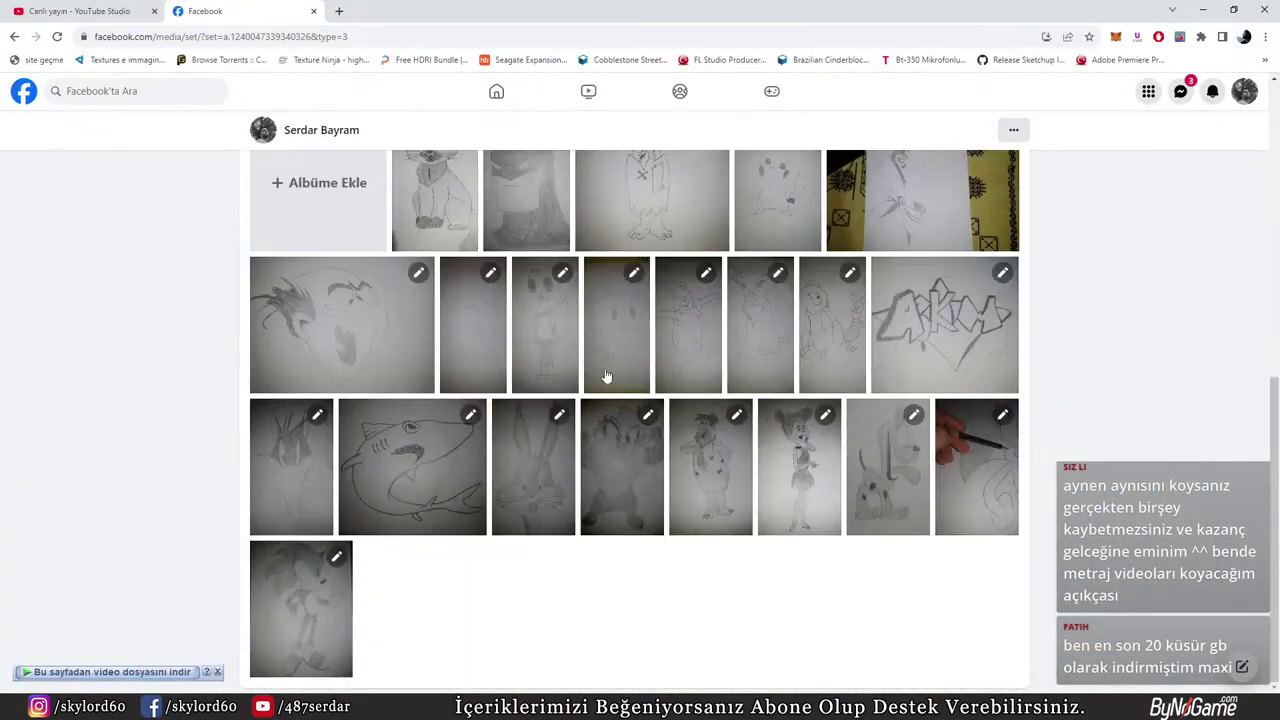
pyautogui.click(331, 621)
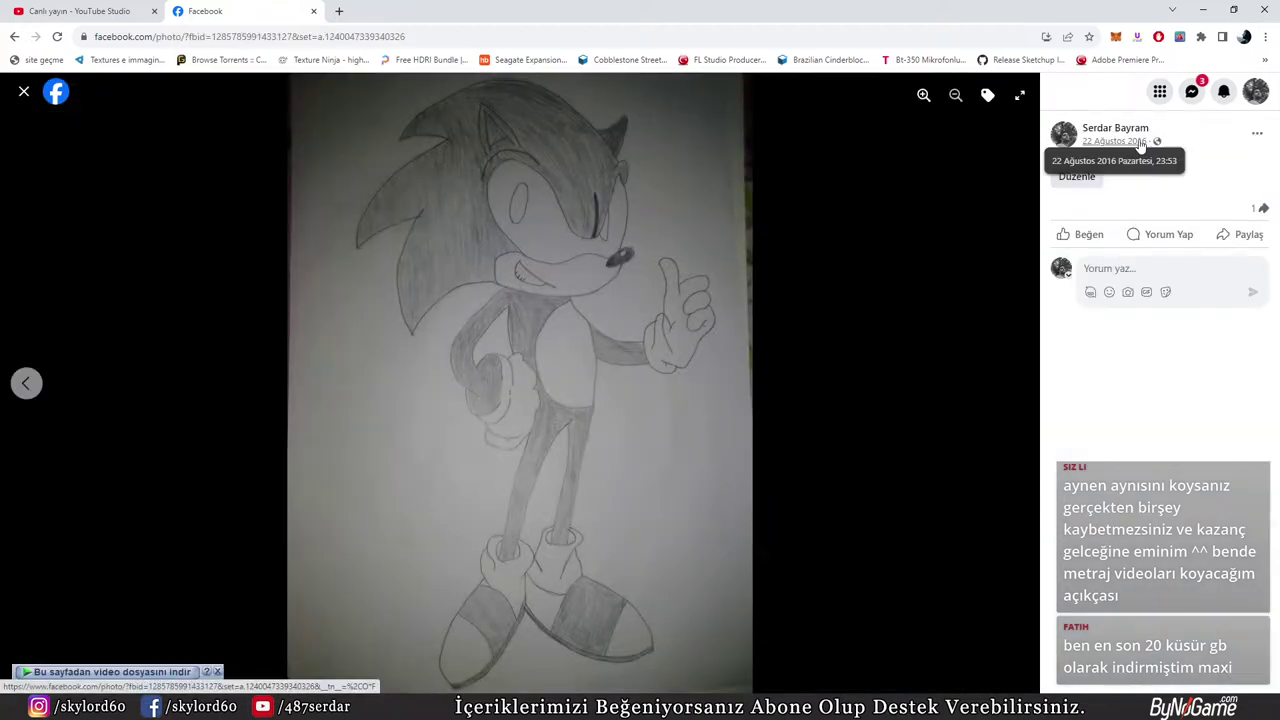
# Close the YouTube Studio tab and step back through the Pluto, Betty Rubble, Fred Flintstone, Taz, Bugs Bunny and shark drawings
pyautogui.click(80, 11)
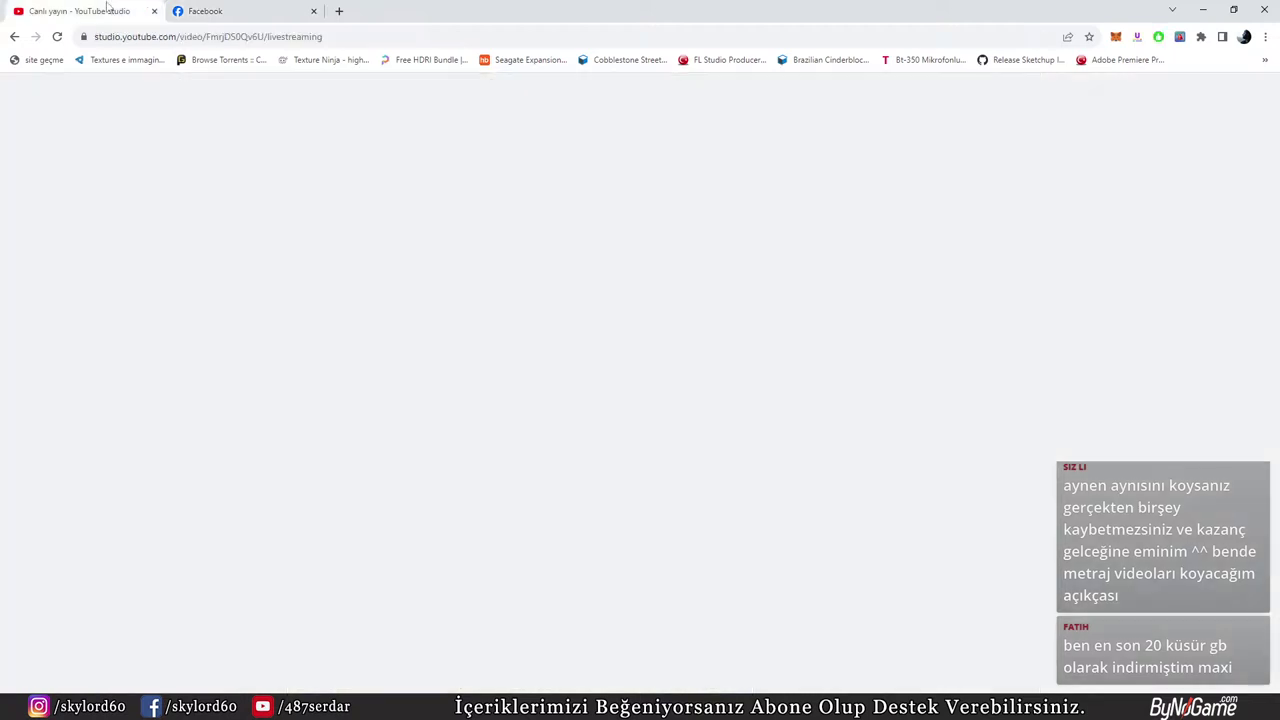
pyautogui.click(154, 11)
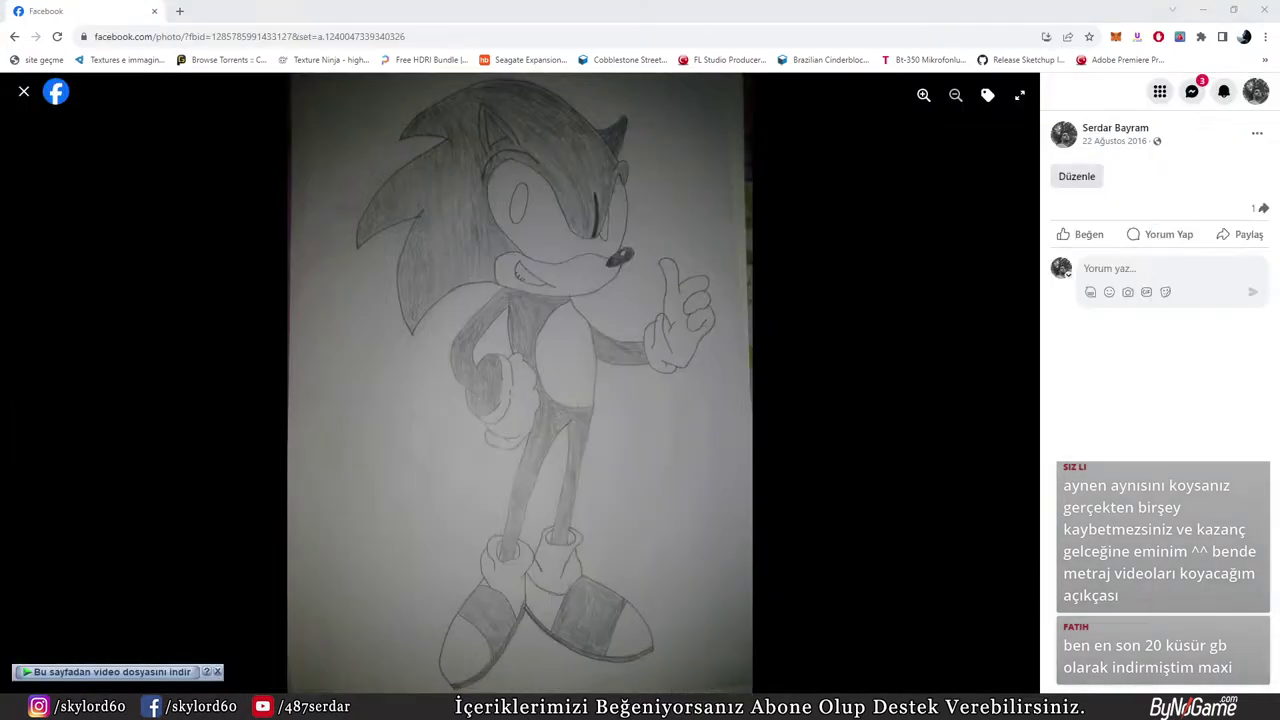
pyautogui.click(25, 382)
pyautogui.click(25, 382)
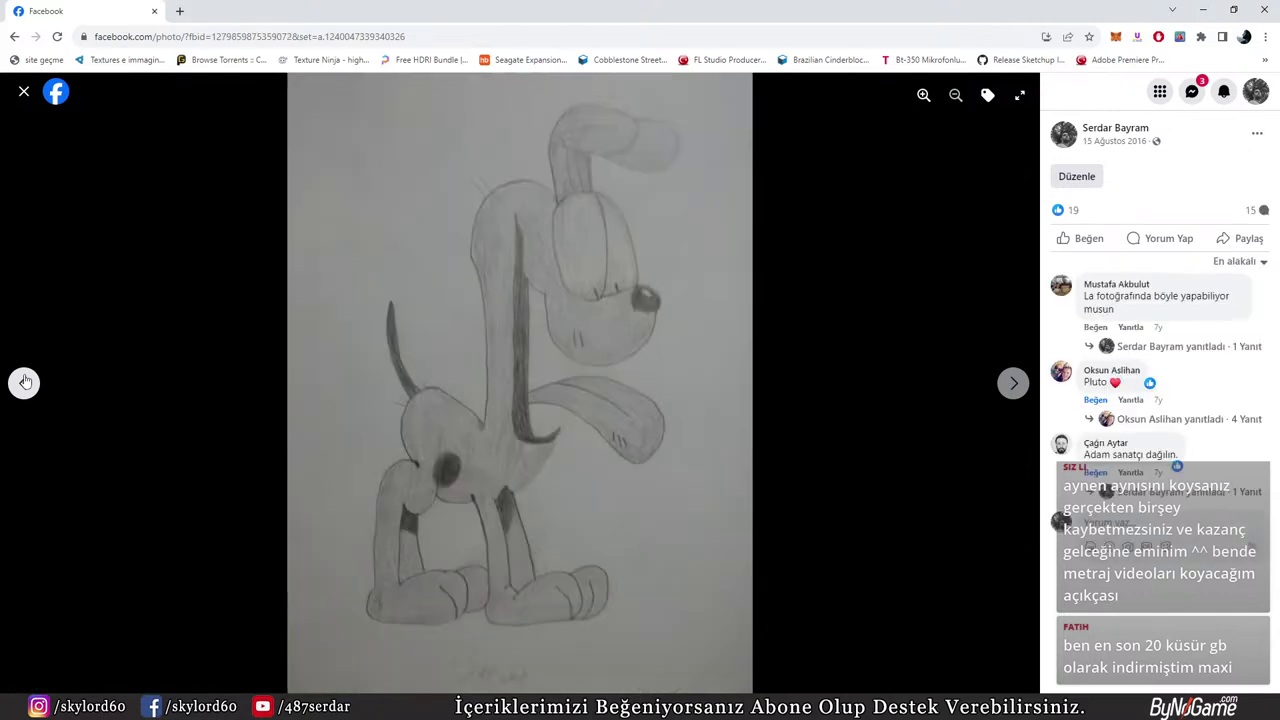
pyautogui.click(25, 382)
pyautogui.click(25, 382)
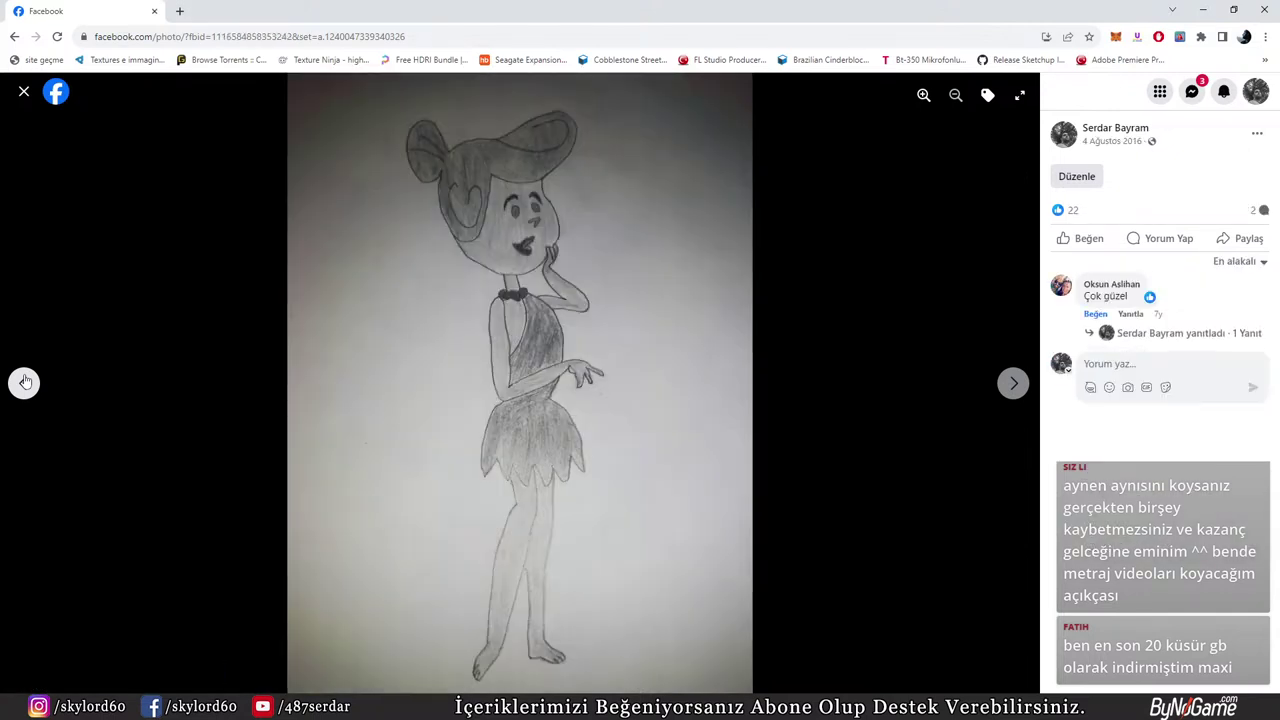
pyautogui.click(25, 382)
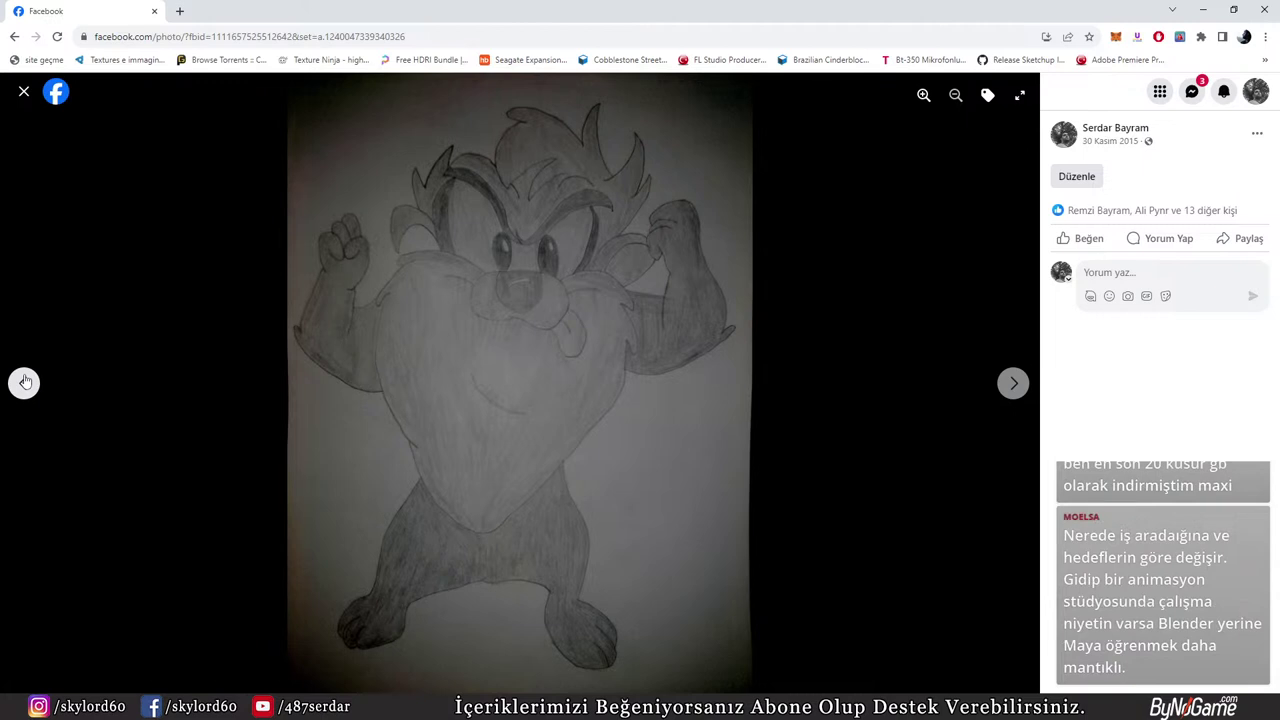
pyautogui.click(25, 382)
pyautogui.click(25, 382)
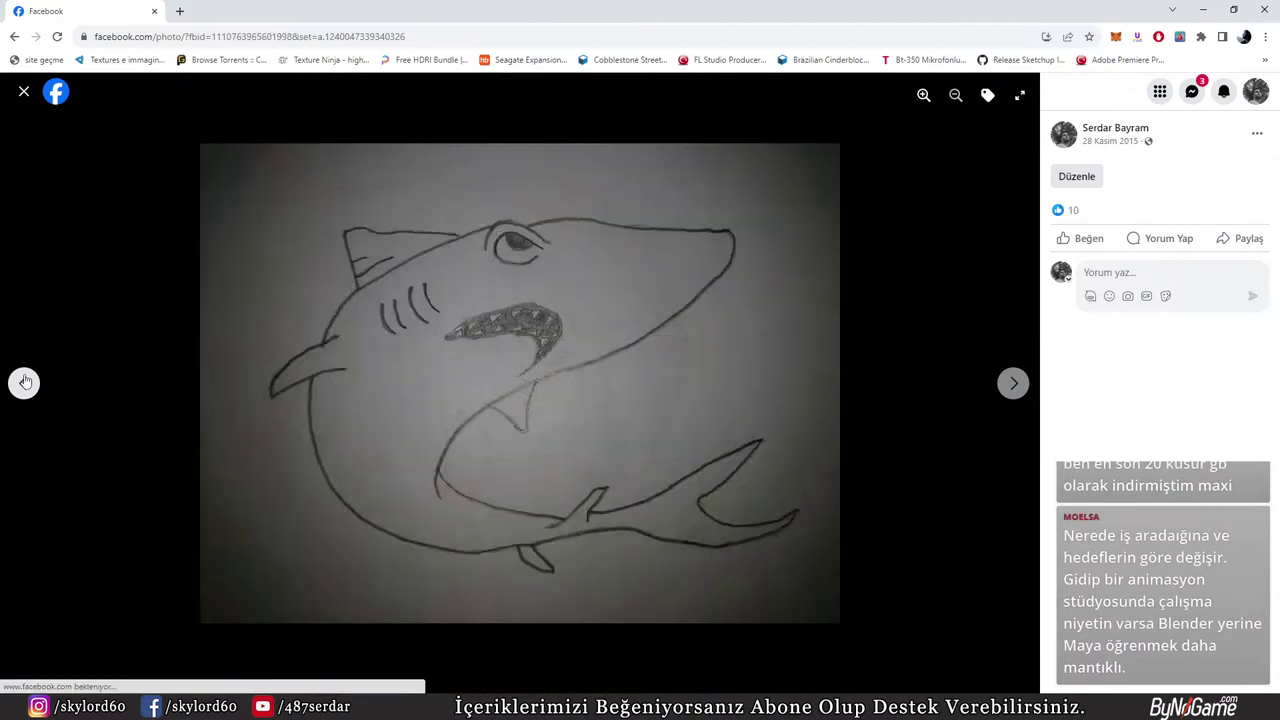
# View the Gargamel, Red Kit and cat drawings full-size, then close the browser
pyautogui.click(24, 92)
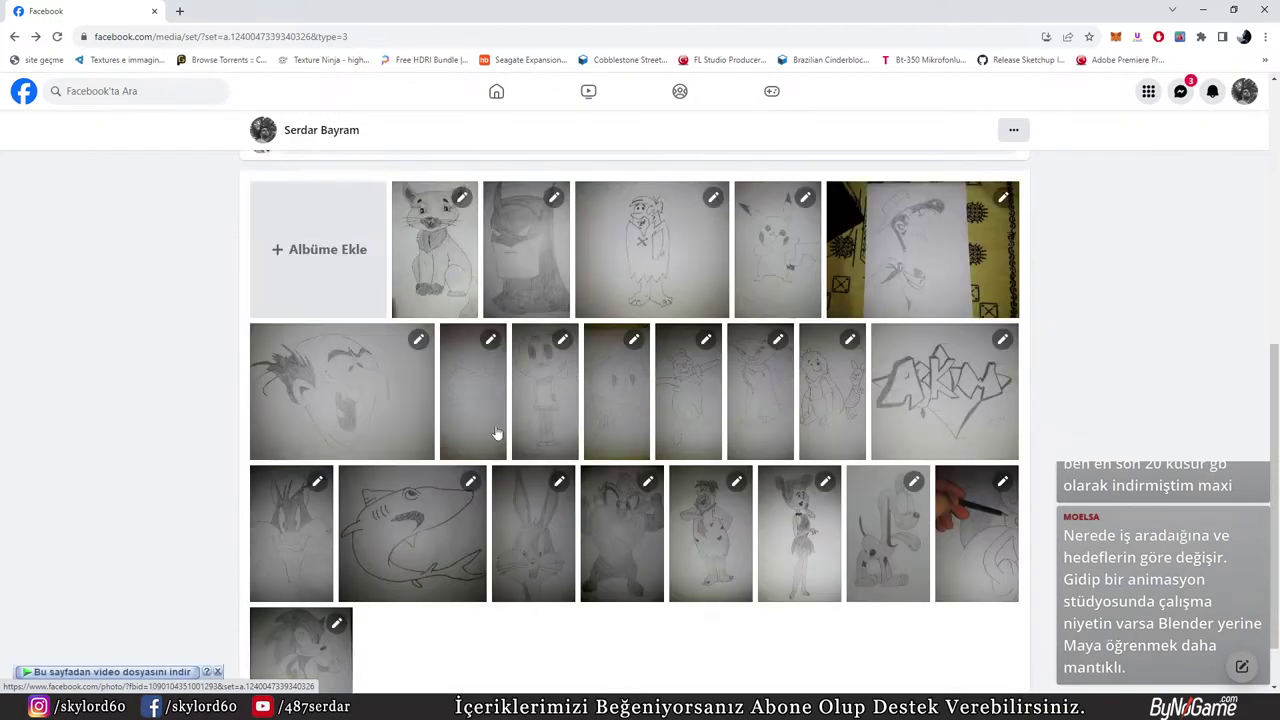
pyautogui.click(369, 409)
pyautogui.click(24, 92)
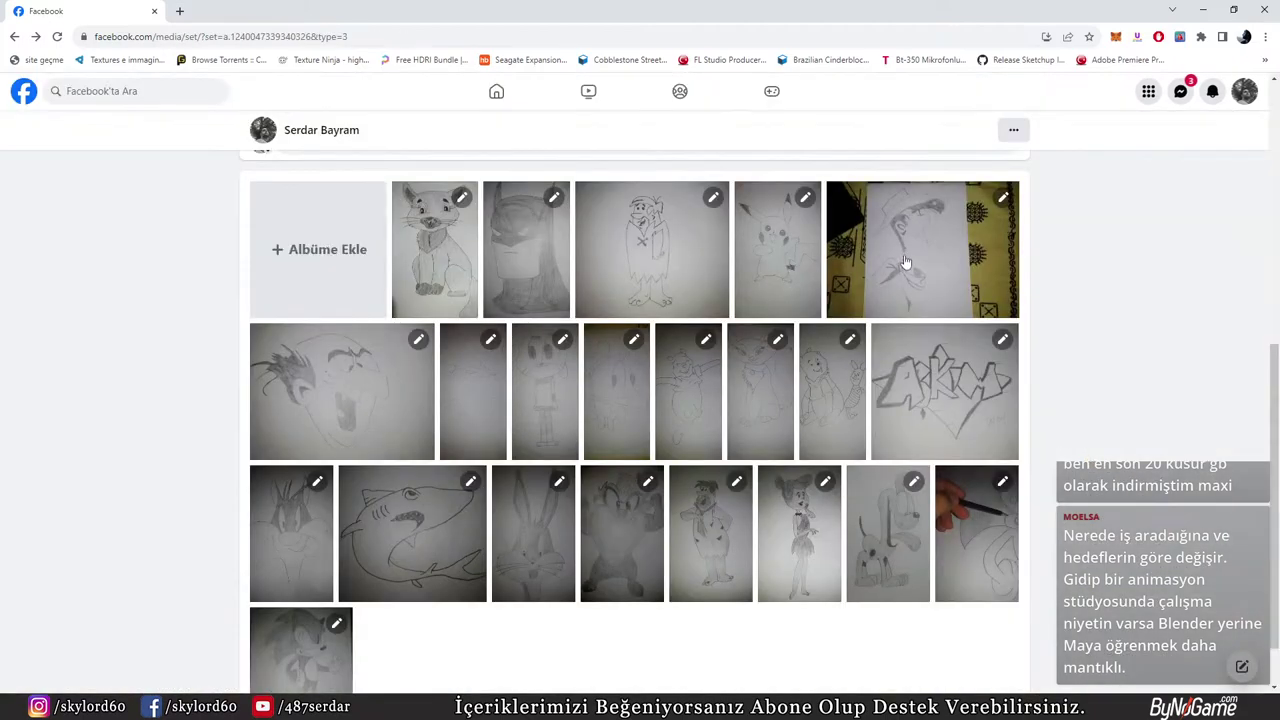
pyautogui.click(929, 289)
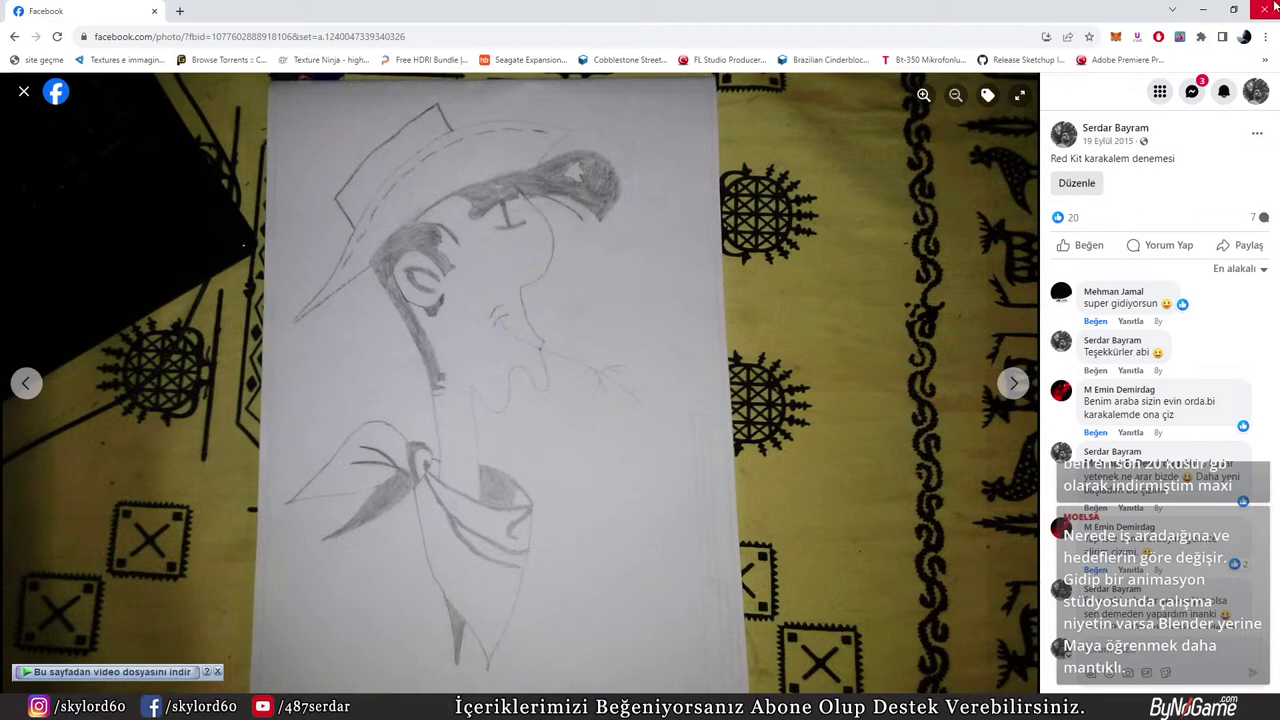
pyautogui.click(24, 92)
pyautogui.click(446, 275)
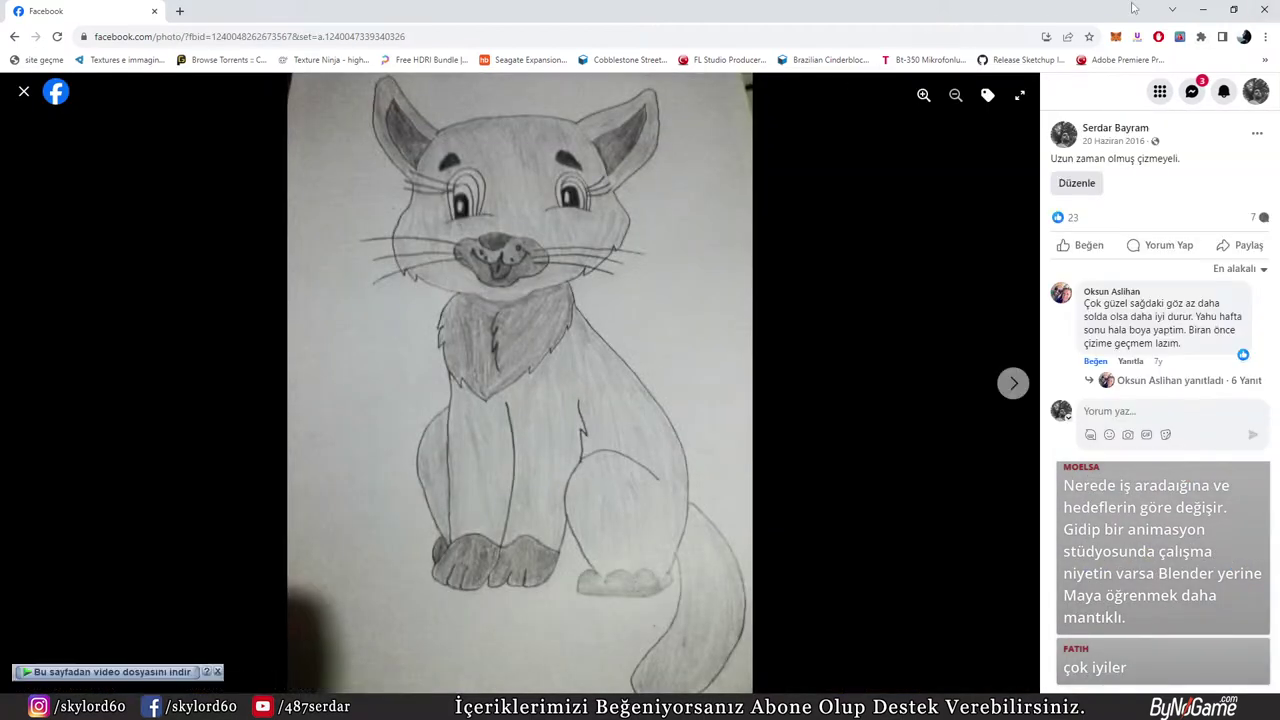
pyautogui.click(1264, 10)
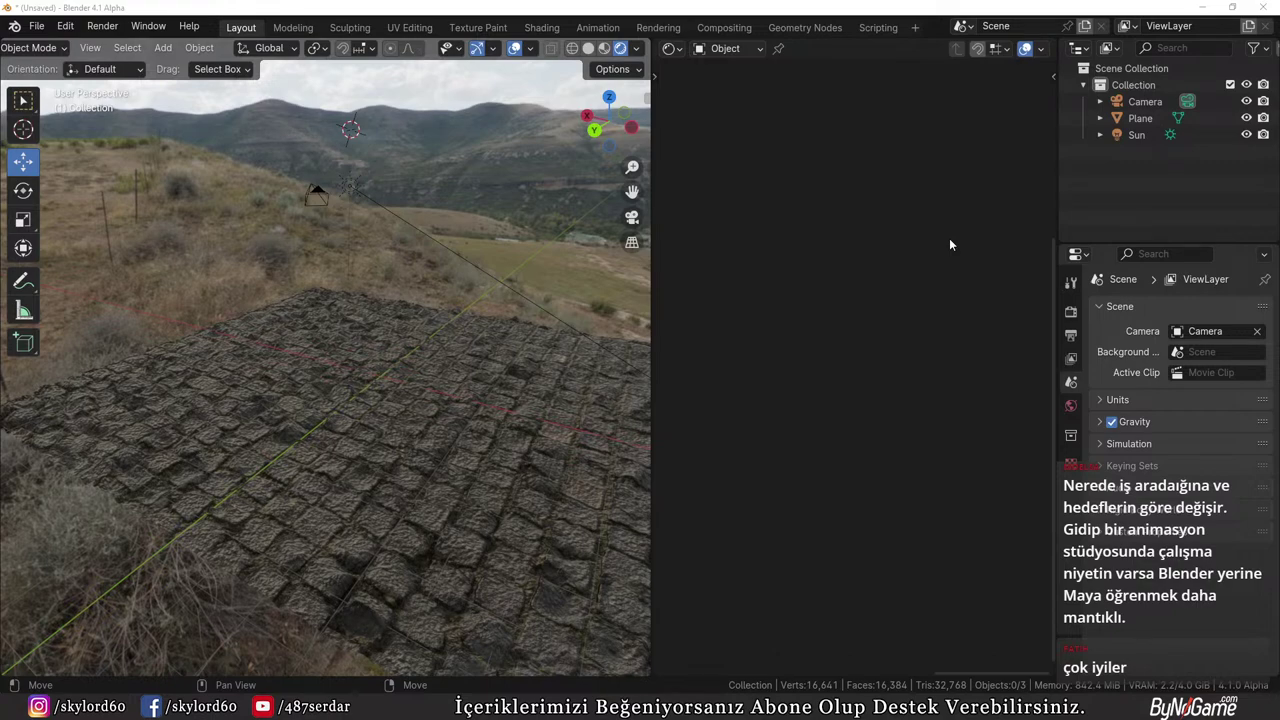
# Orbit and zoom the viewport low around the cobblestone plane toward the mountain backdrop
pyautogui.moveTo(598, 471); pyautogui.dragTo(308, 441, button='middle')
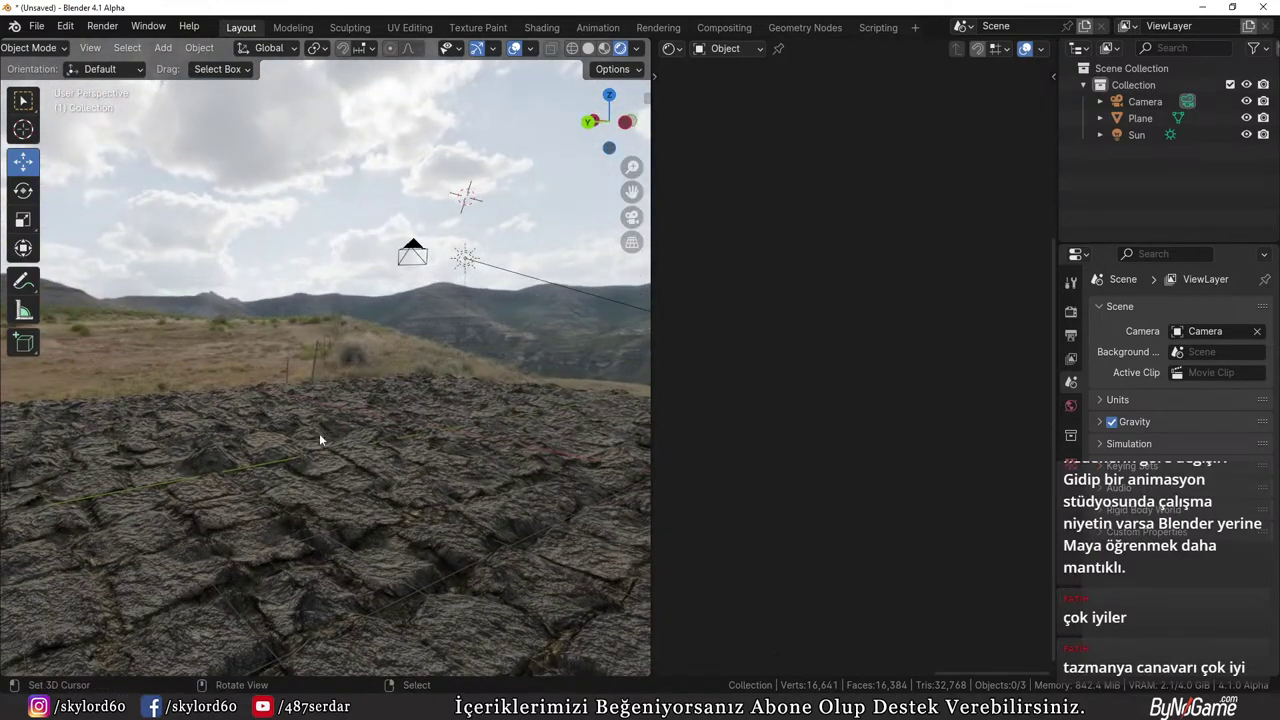
pyautogui.scroll(-3, 319, 433)
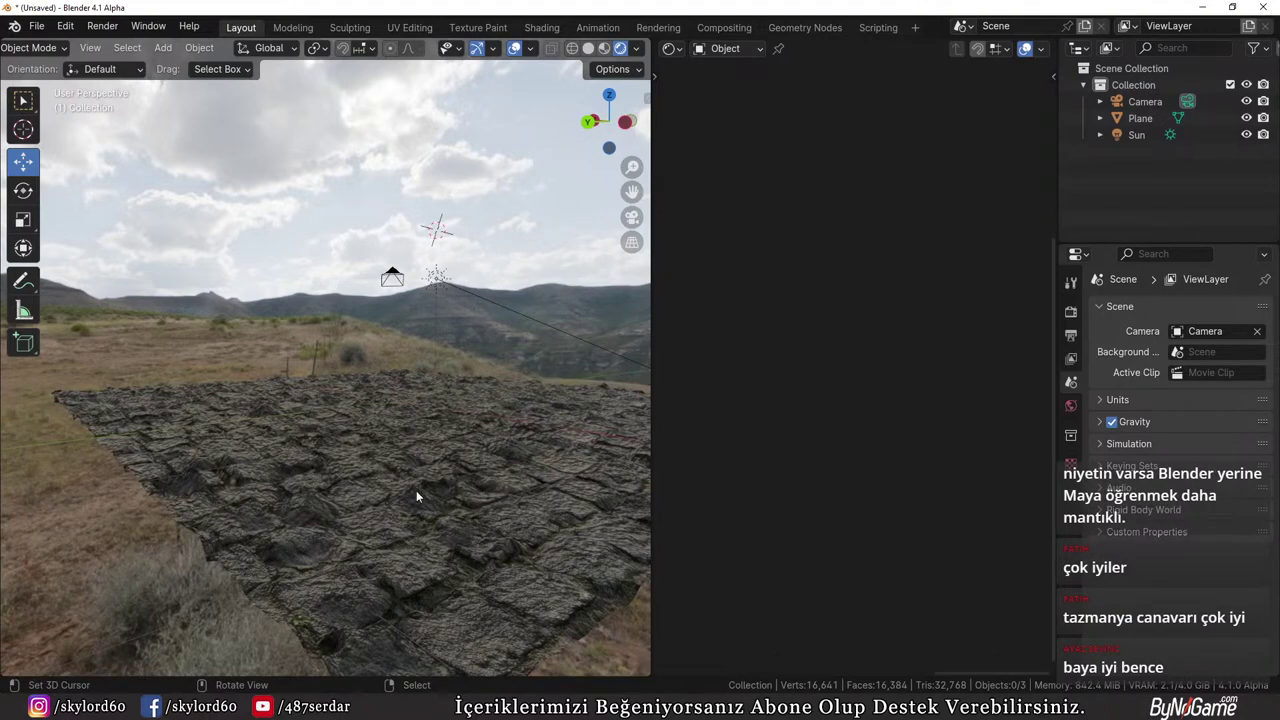
pyautogui.moveTo(417, 495); pyautogui.dragTo(249, 520, button='middle')
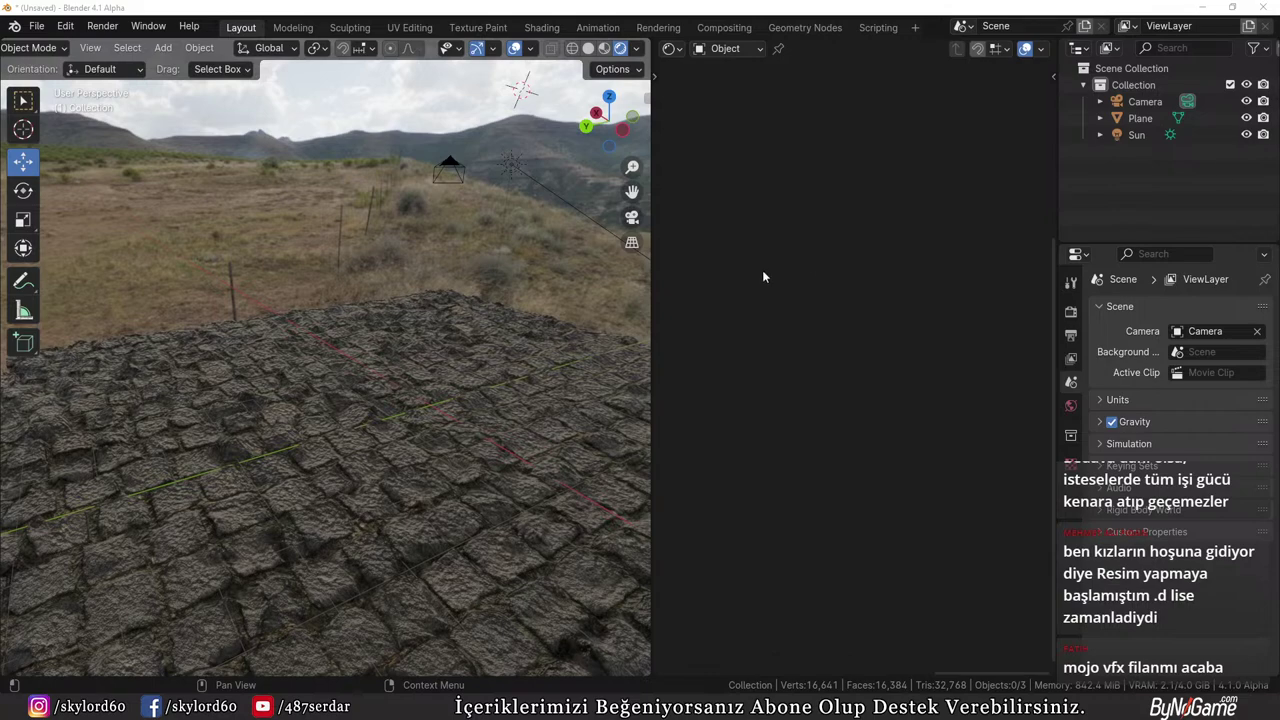
pyautogui.press('super+e')
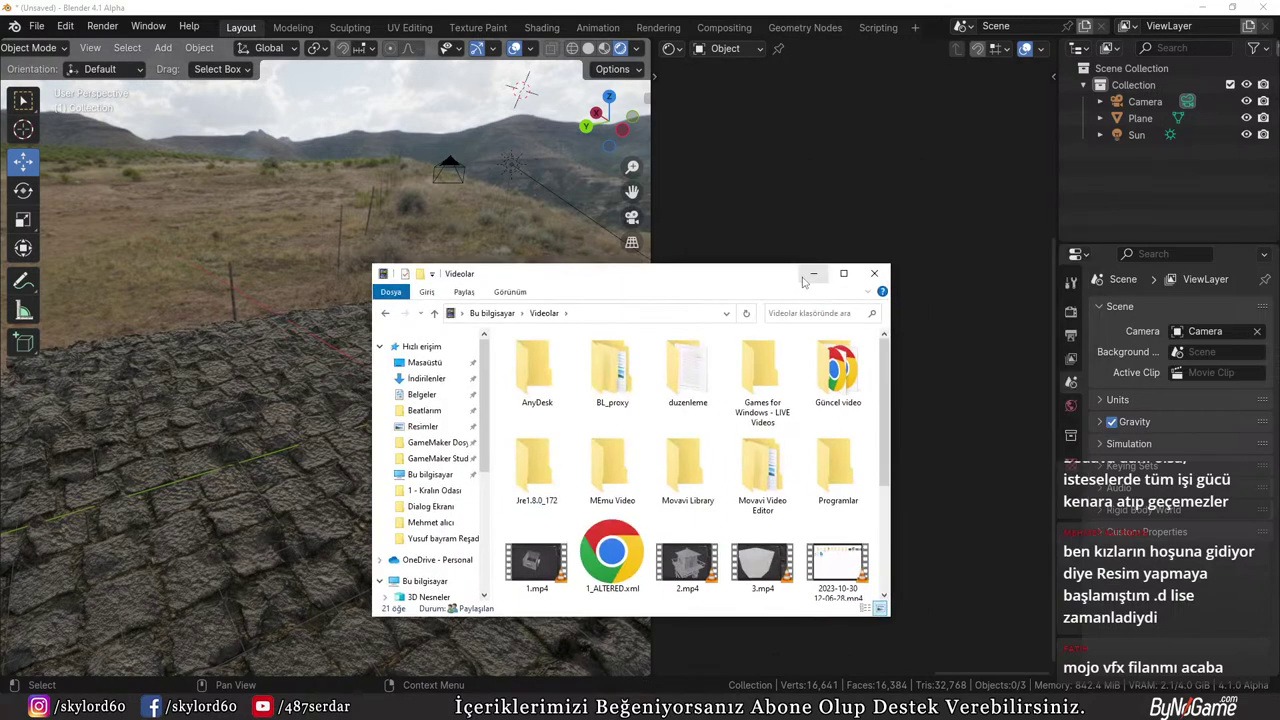
pyautogui.click(839, 288)
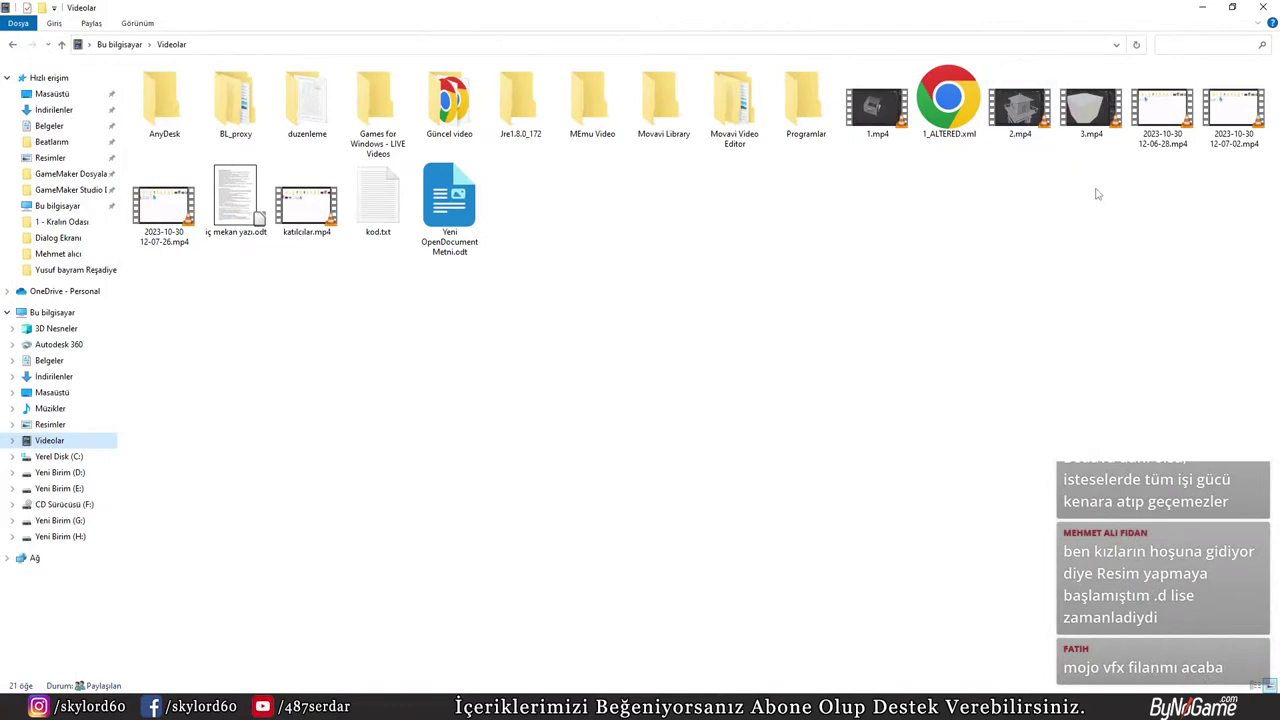
pyautogui.moveTo(1099, 195); pyautogui.dragTo(1010, 124)
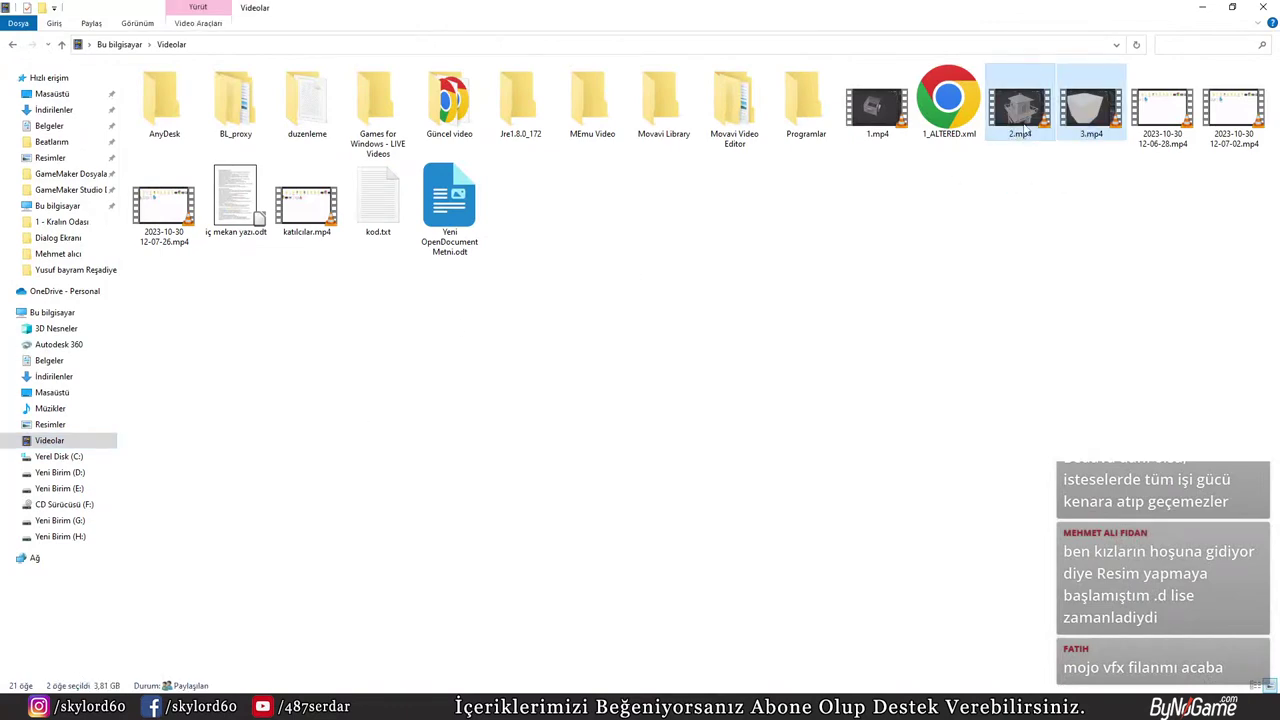
pyautogui.hotkey('alt', 'Tab')
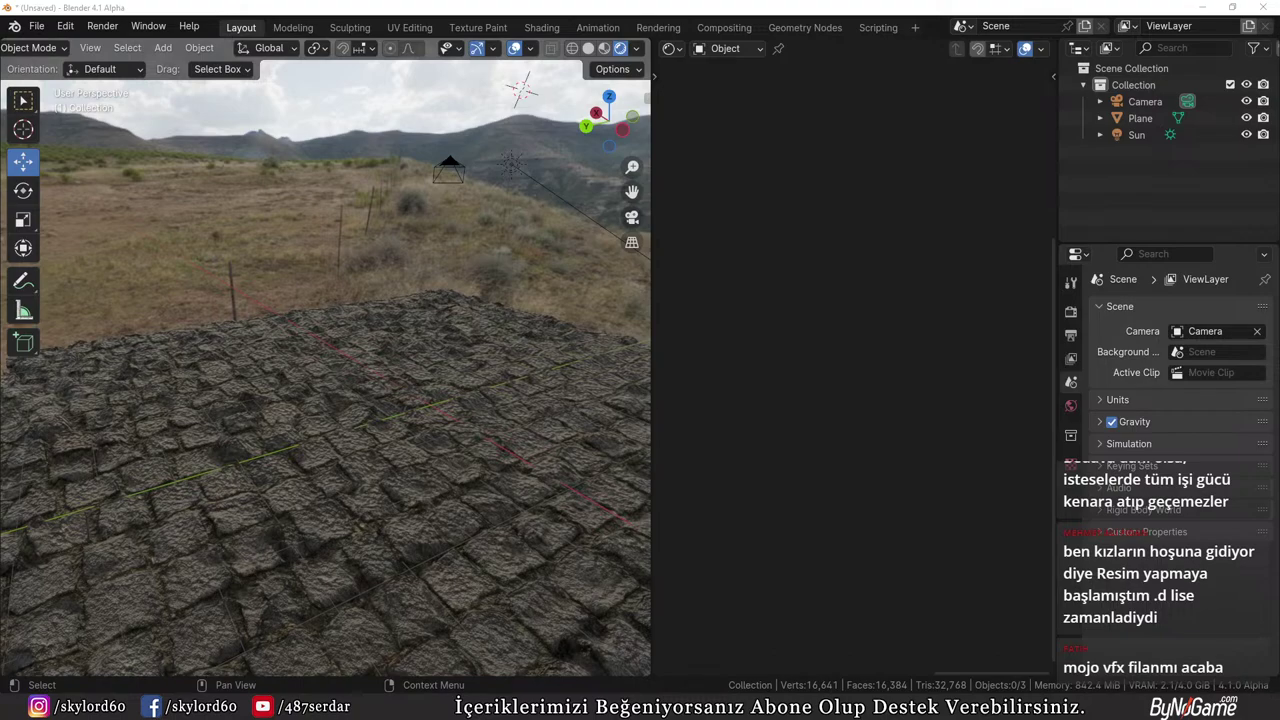
# Orbit the view up to show more sky, then down toward the horizon over the cobblestones
pyautogui.moveTo(495, 645); pyautogui.dragTo(449, 446, button='middle')
pyautogui.moveTo(325, 360); pyautogui.dragTo(305, 548, button='middle')
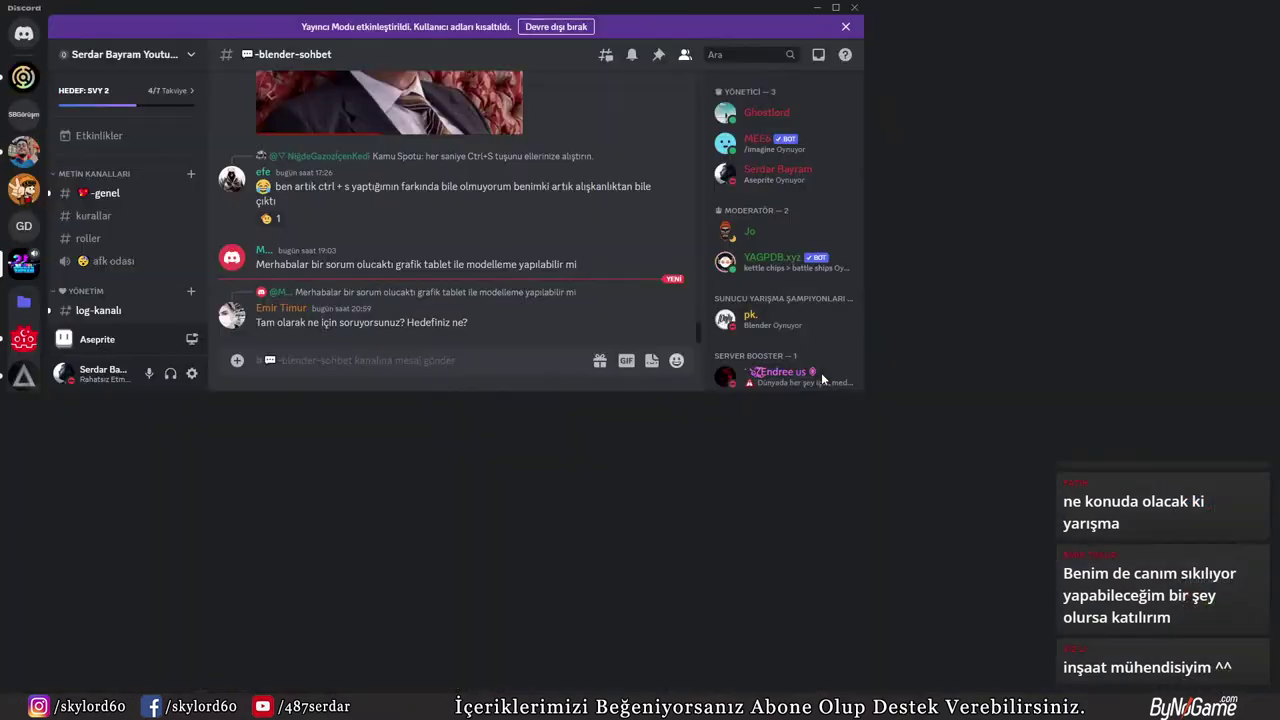
# Maximize Discord and scroll the channel sidebar down to the YARIŞMALAR category
pyautogui.press('super+Up')
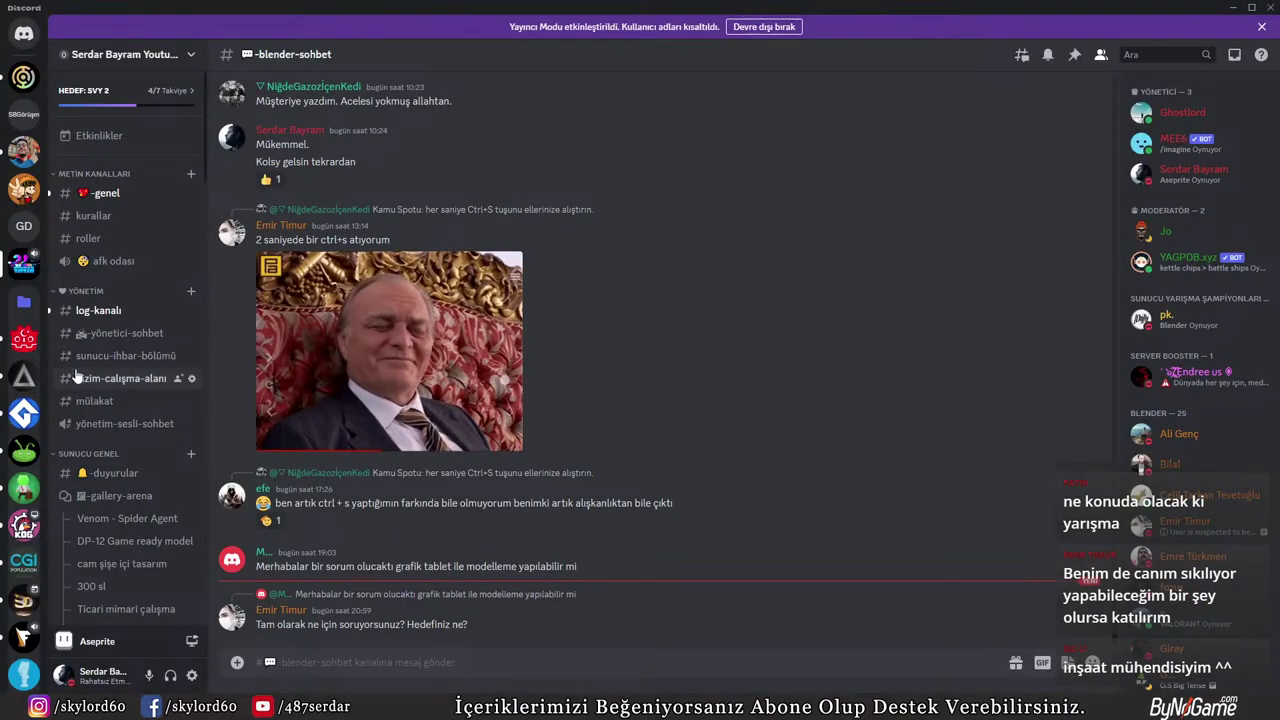
pyautogui.scroll(-10, 100, 420)
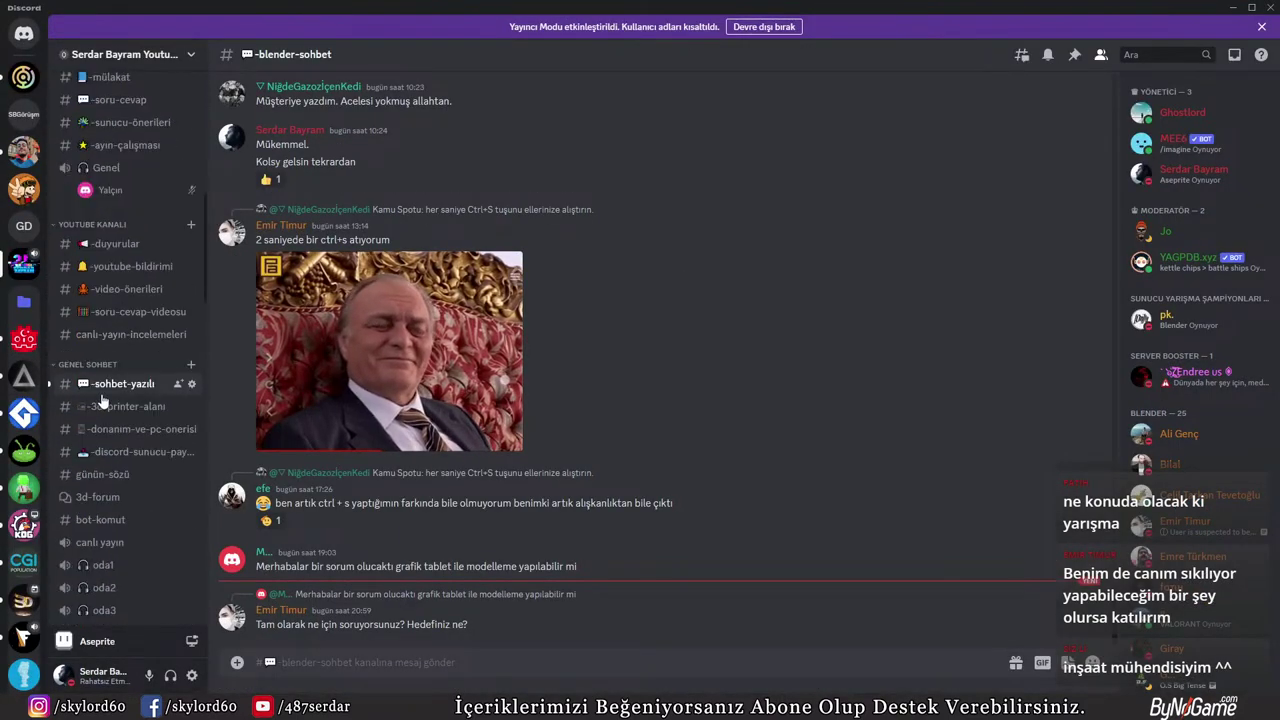
pyautogui.scroll(10, 128, 430)
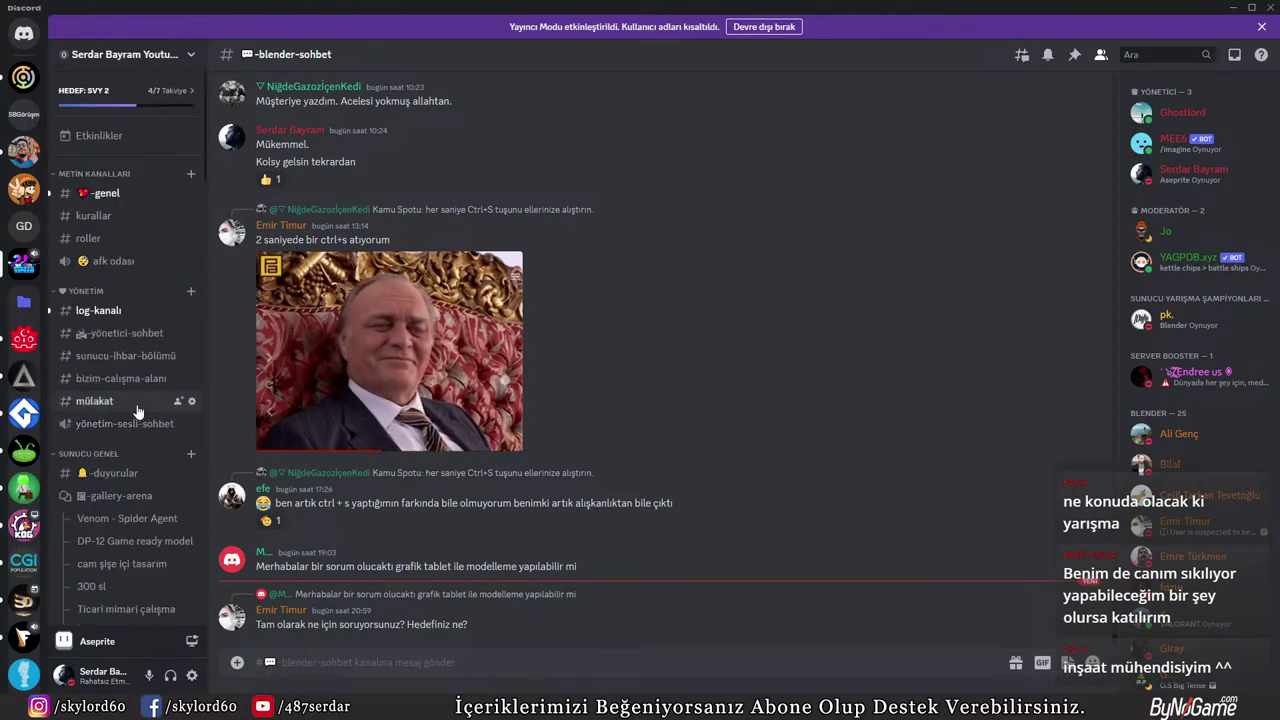
pyautogui.scroll(-2, 143, 400)
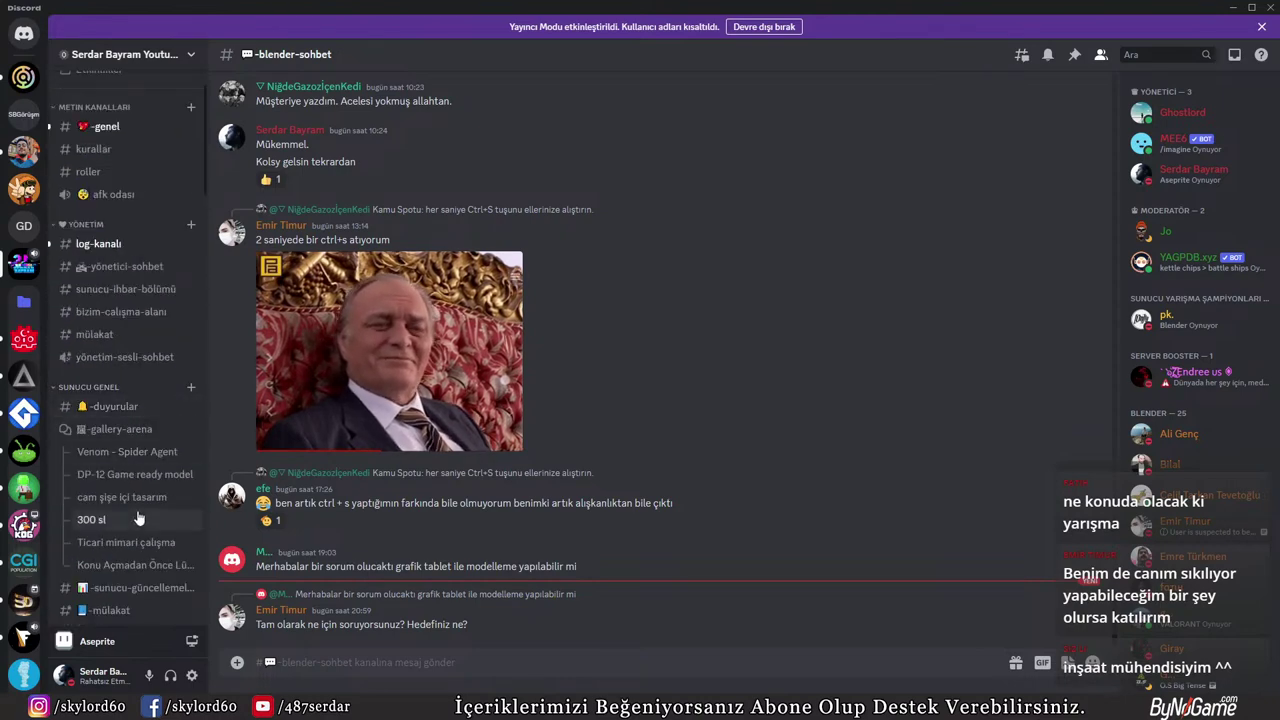
pyautogui.scroll(-5, 141, 480)
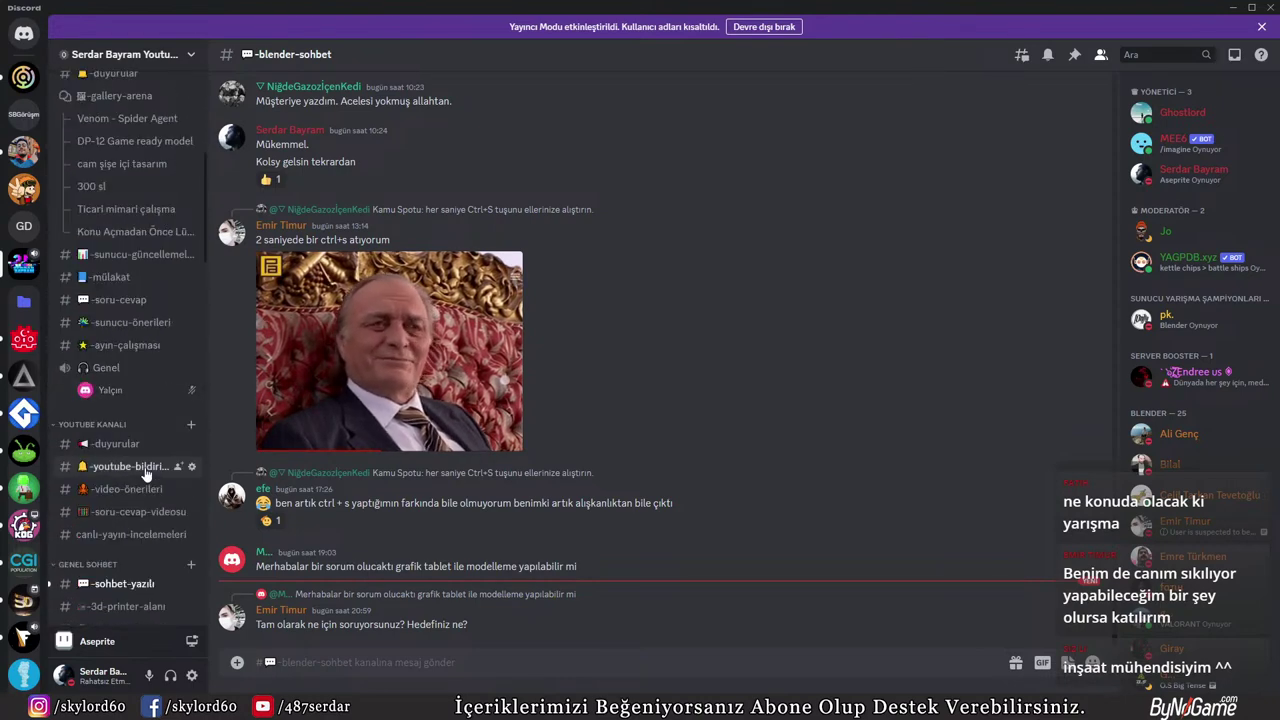
pyautogui.scroll(-10, 128, 408)
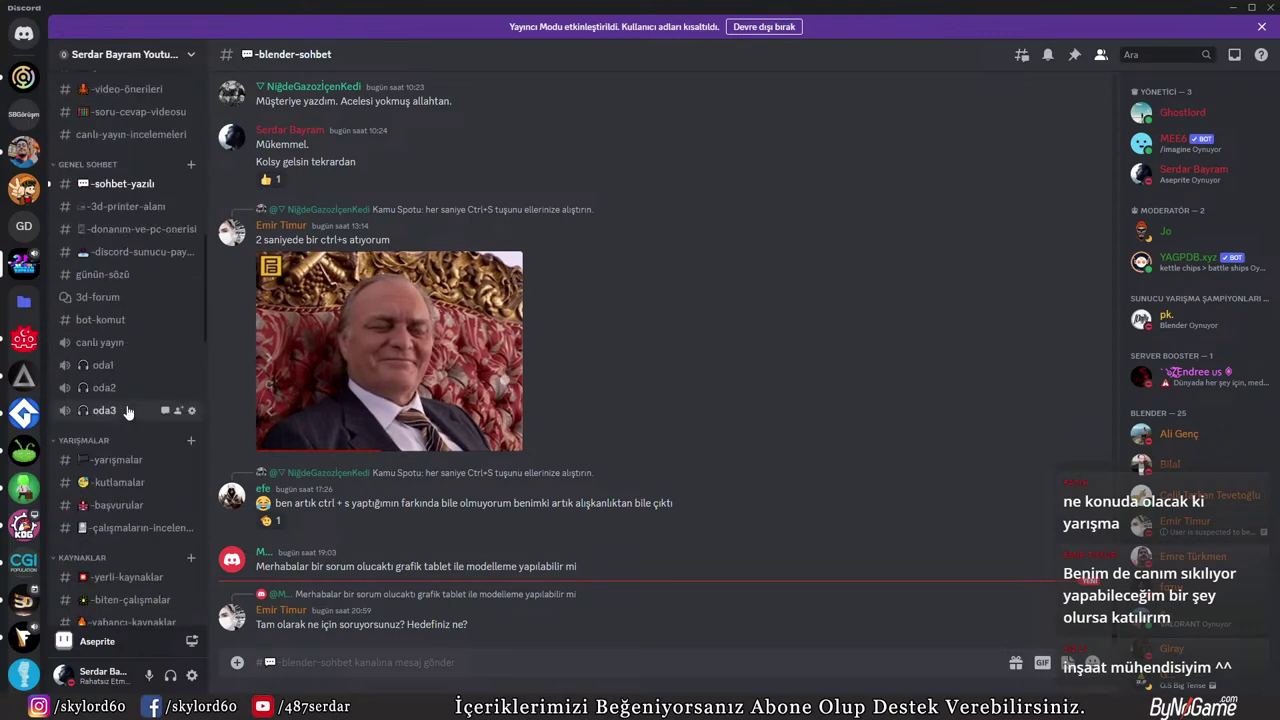
# Read the contest announcement in -yarışmalar, then switch to the -kutlamalar channel
pyautogui.click(120, 462)
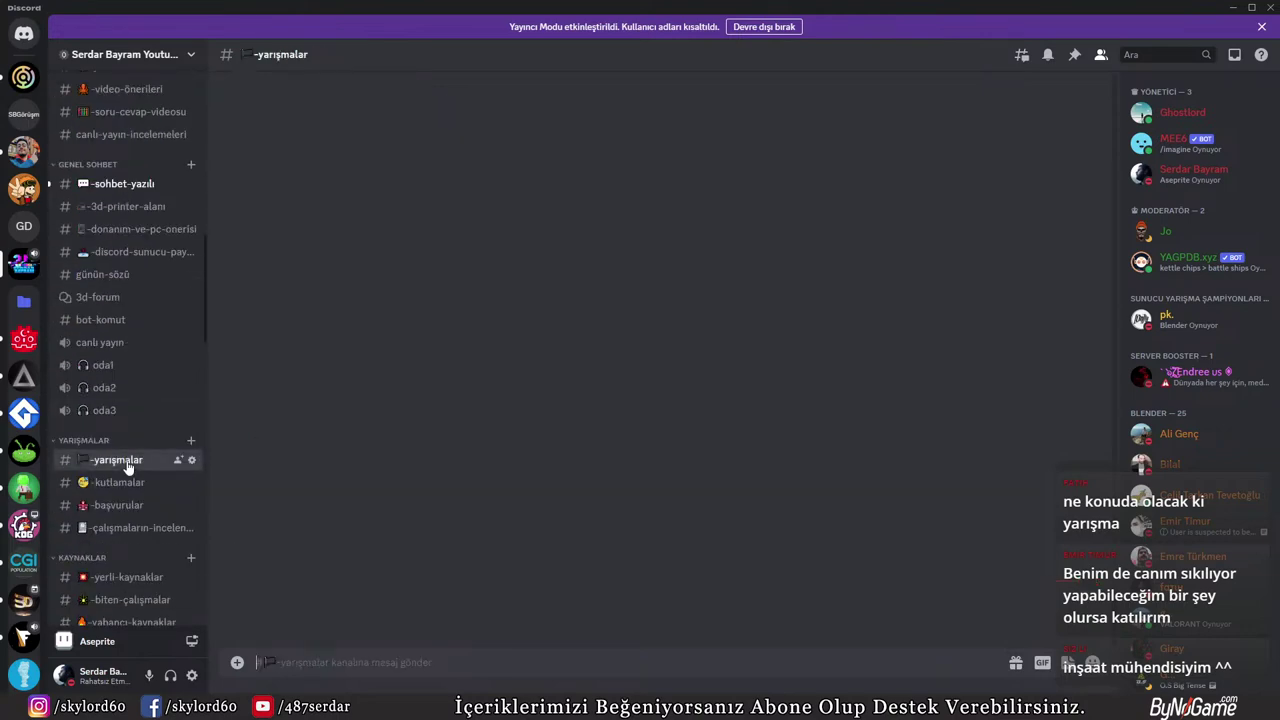
pyautogui.scroll(15, 508, 407)
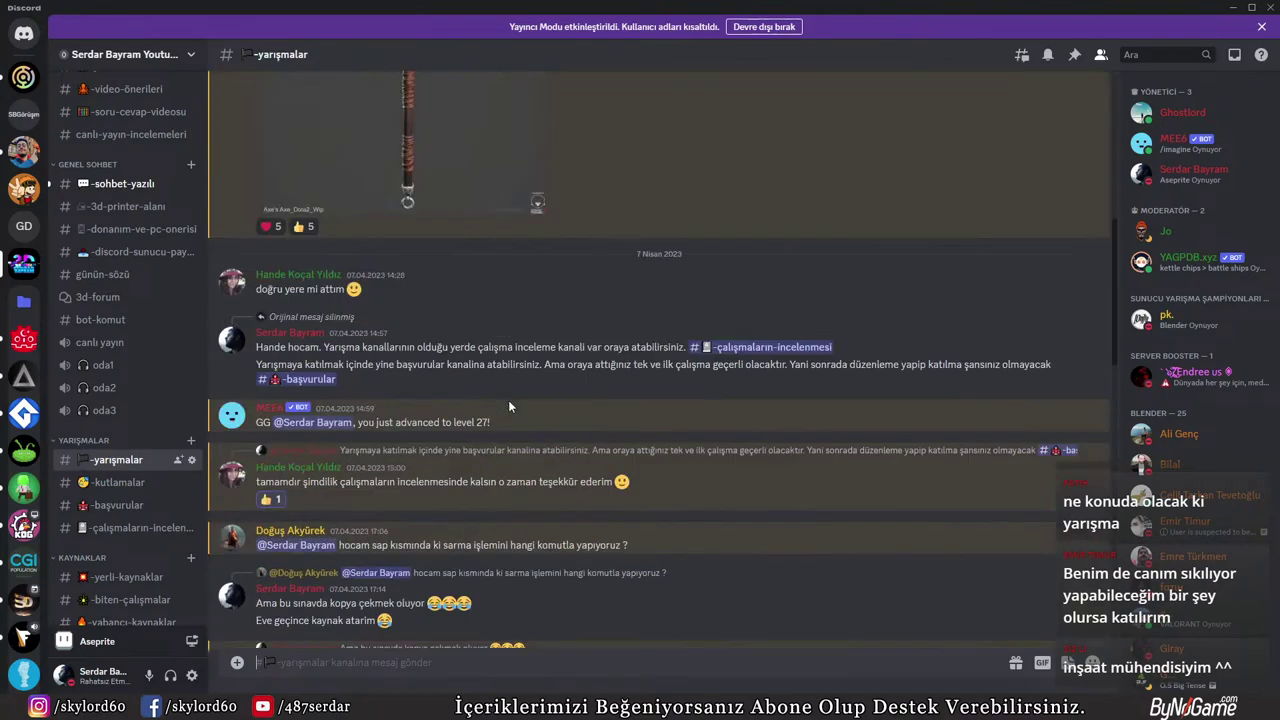
pyautogui.scroll(4, 508, 405)
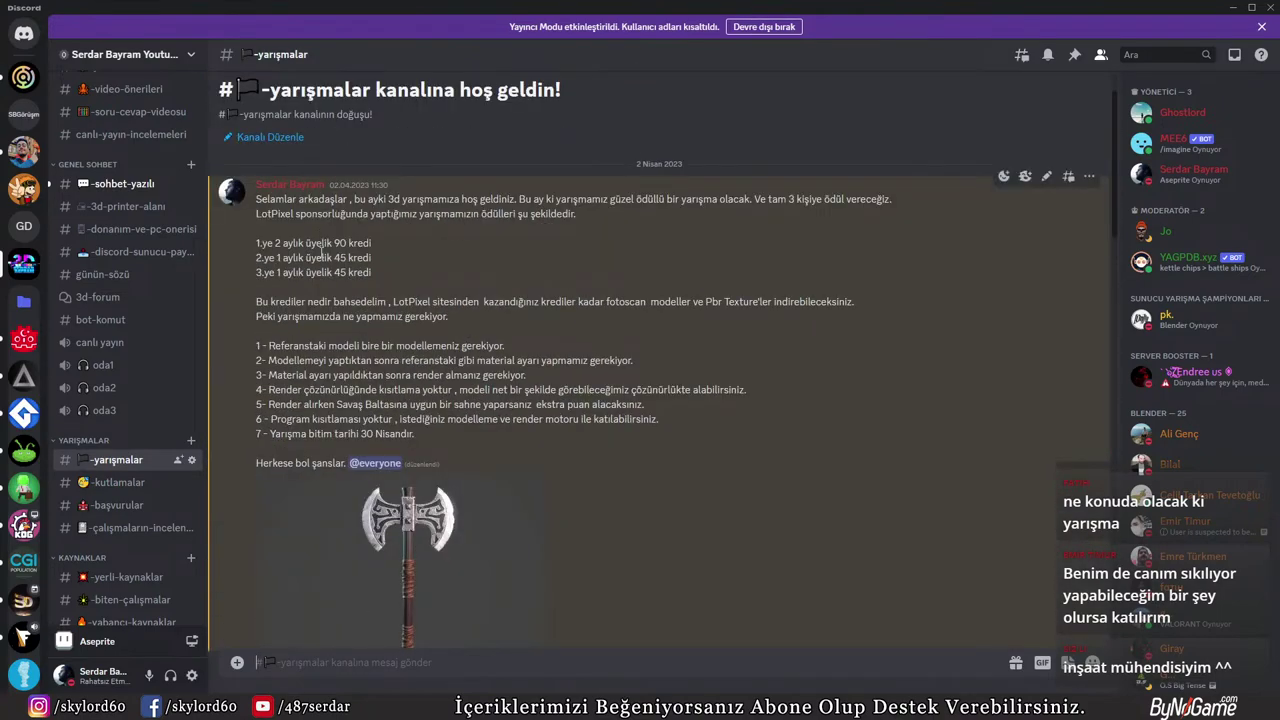
pyautogui.scroll(-3, 358, 536)
pyautogui.scroll(-3, 358, 536)
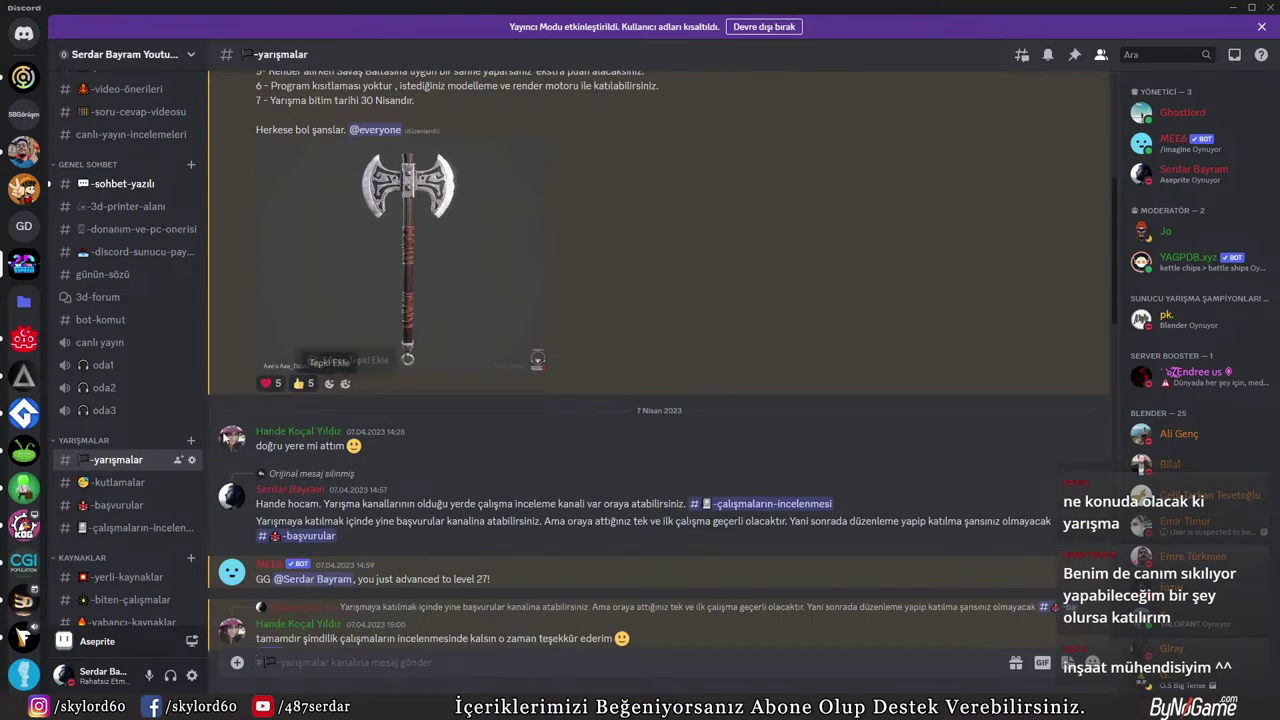
pyautogui.click(118, 484)
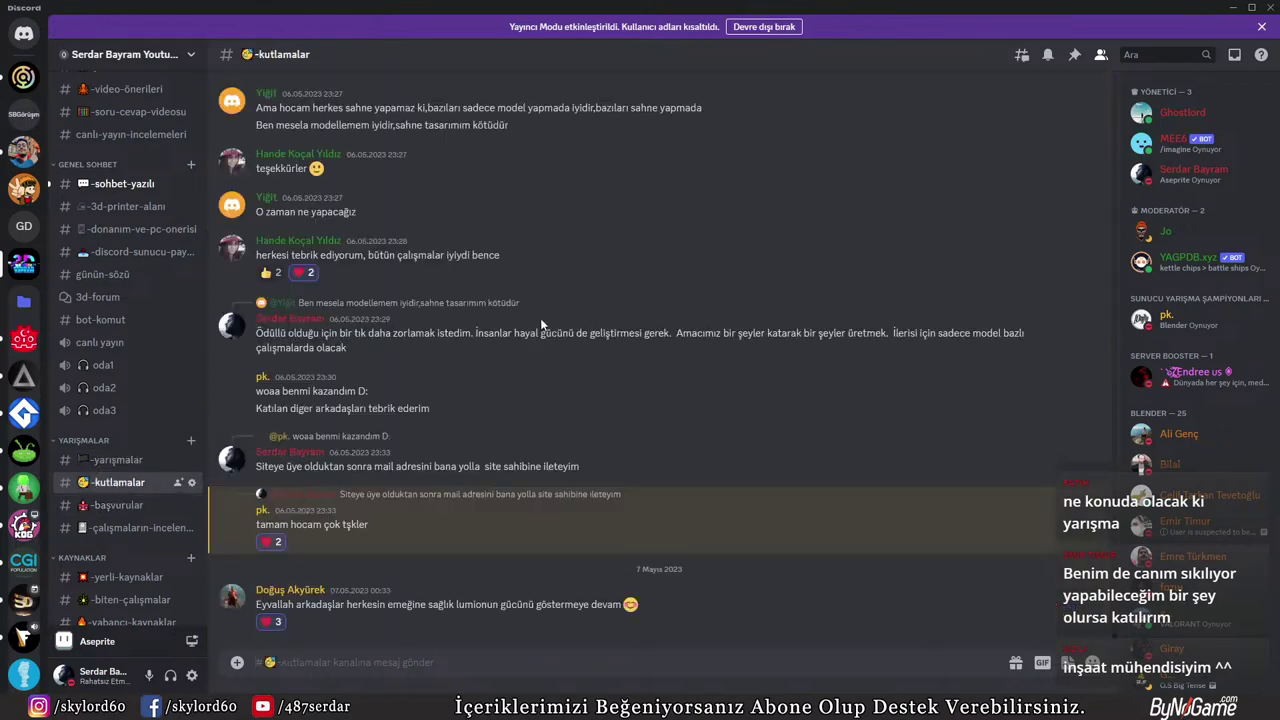
pyautogui.scroll(5, 474, 405)
pyautogui.click(500, 540)
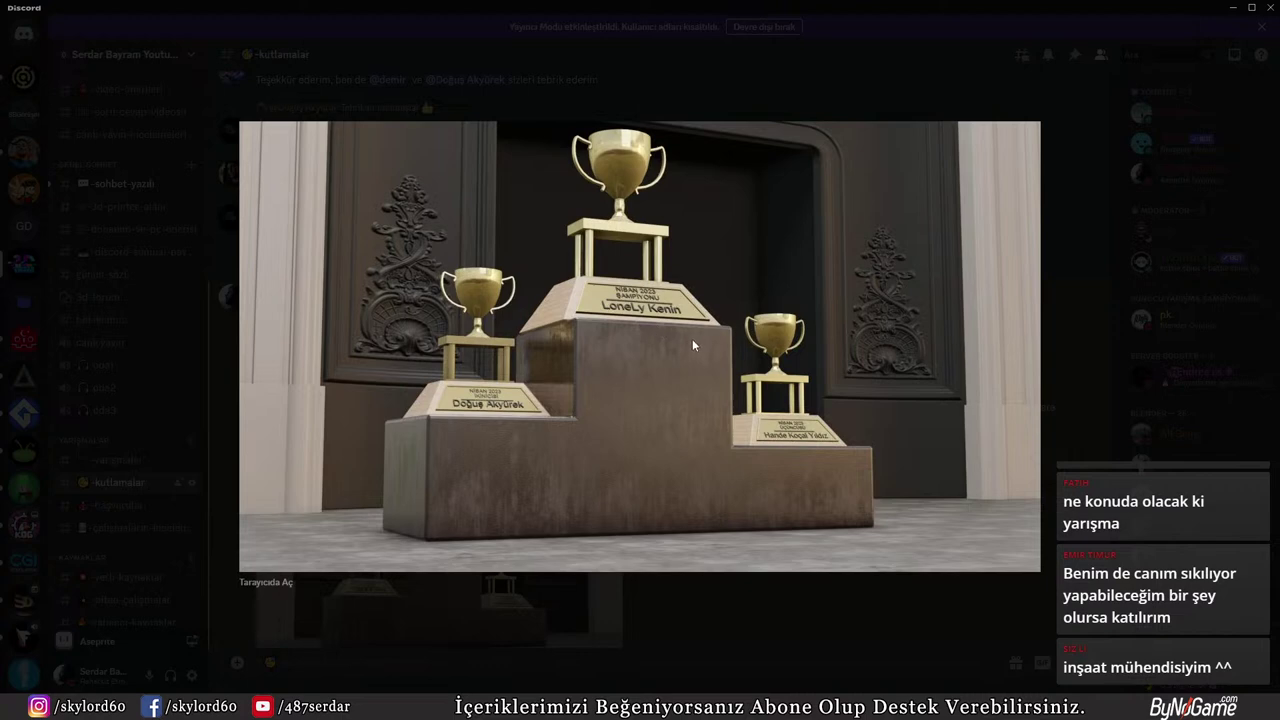
pyautogui.click(830, 620)
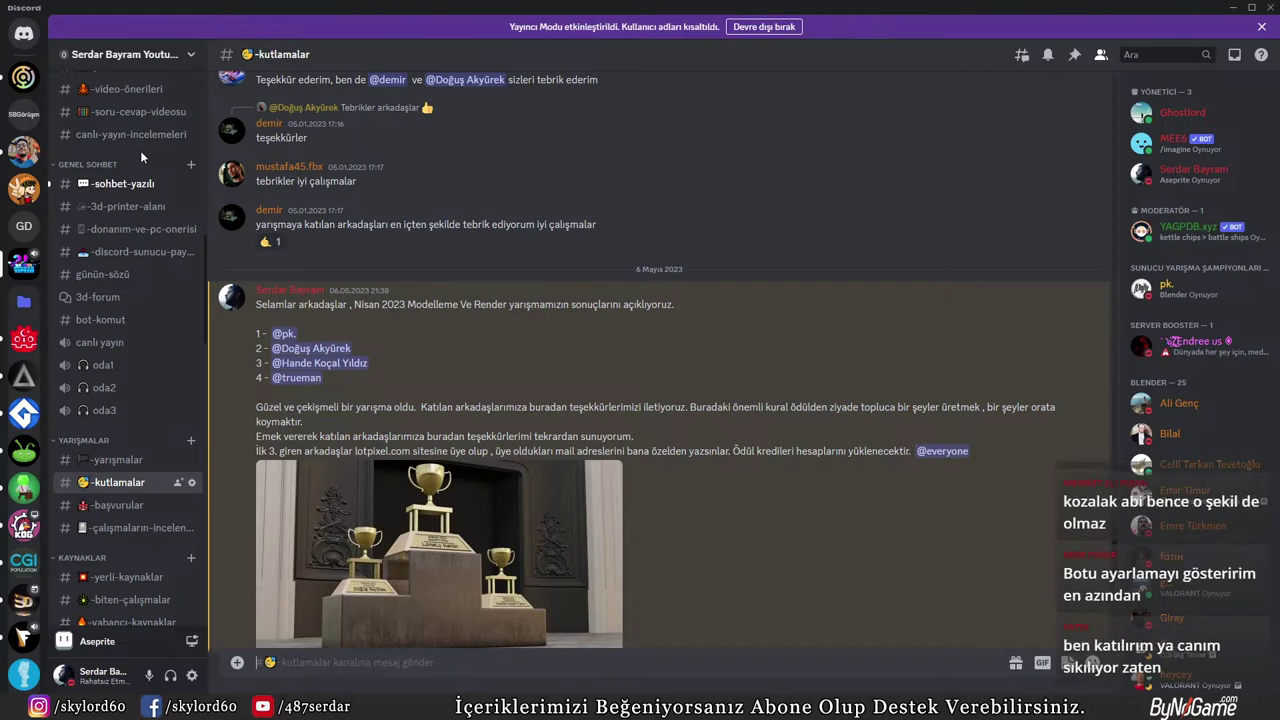
# Scroll up and down through the current channel's messages
pyautogui.scroll(4, 140, 150)
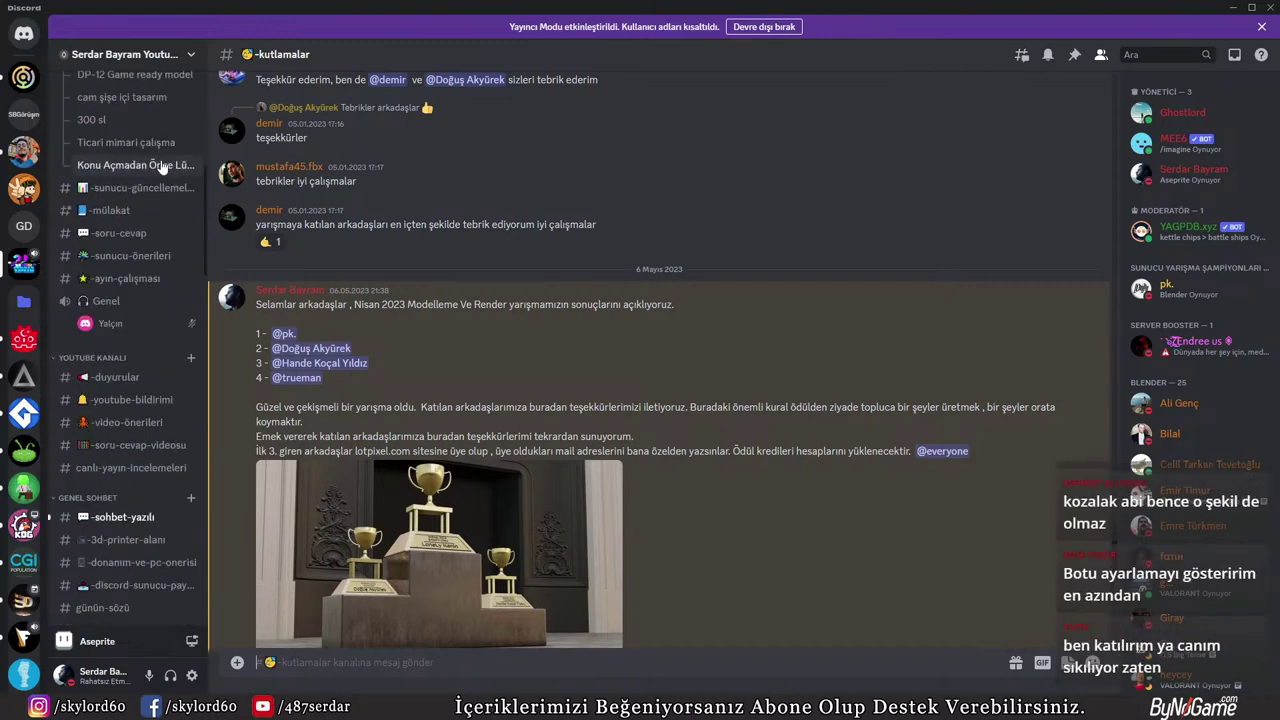
pyautogui.scroll(10, 367, 257)
pyautogui.scroll(-2, 367, 257)
pyautogui.scroll(-4, 128, 455)
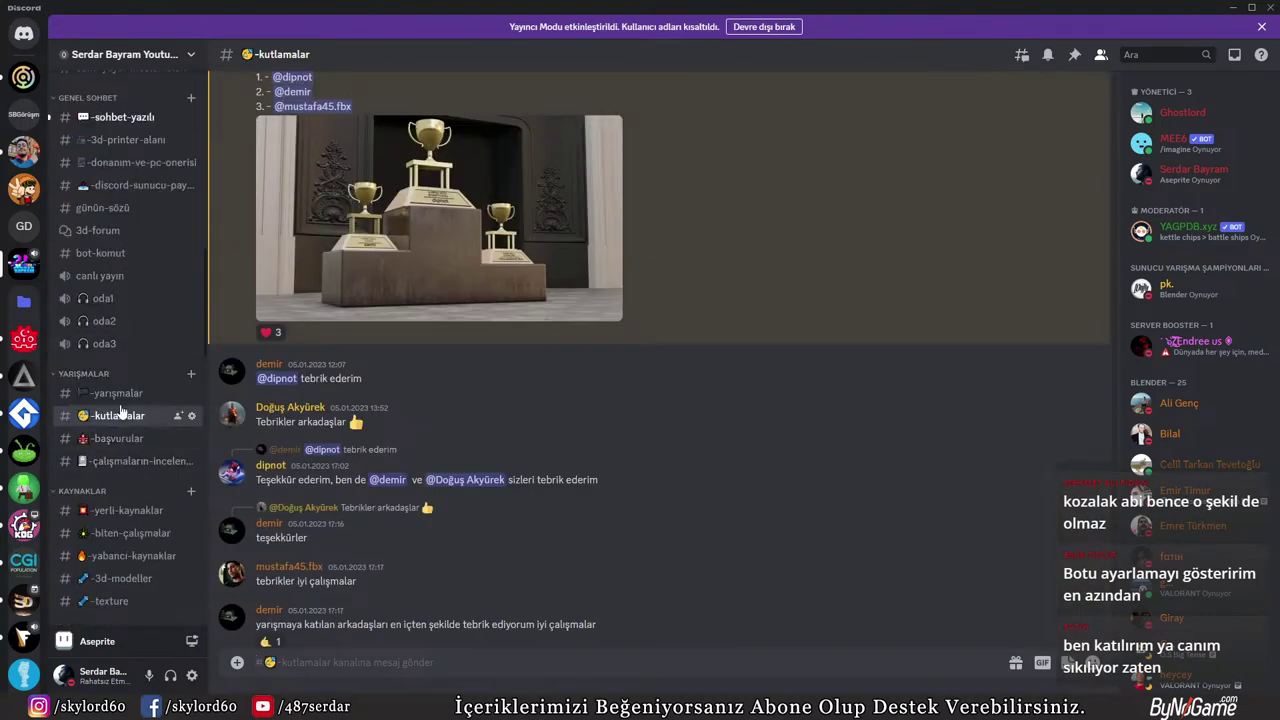
# Open -çalışmaların-incelenmesi, browse its review posts, and view a posted Blender screenshot enlarged
pyautogui.click(128, 462)
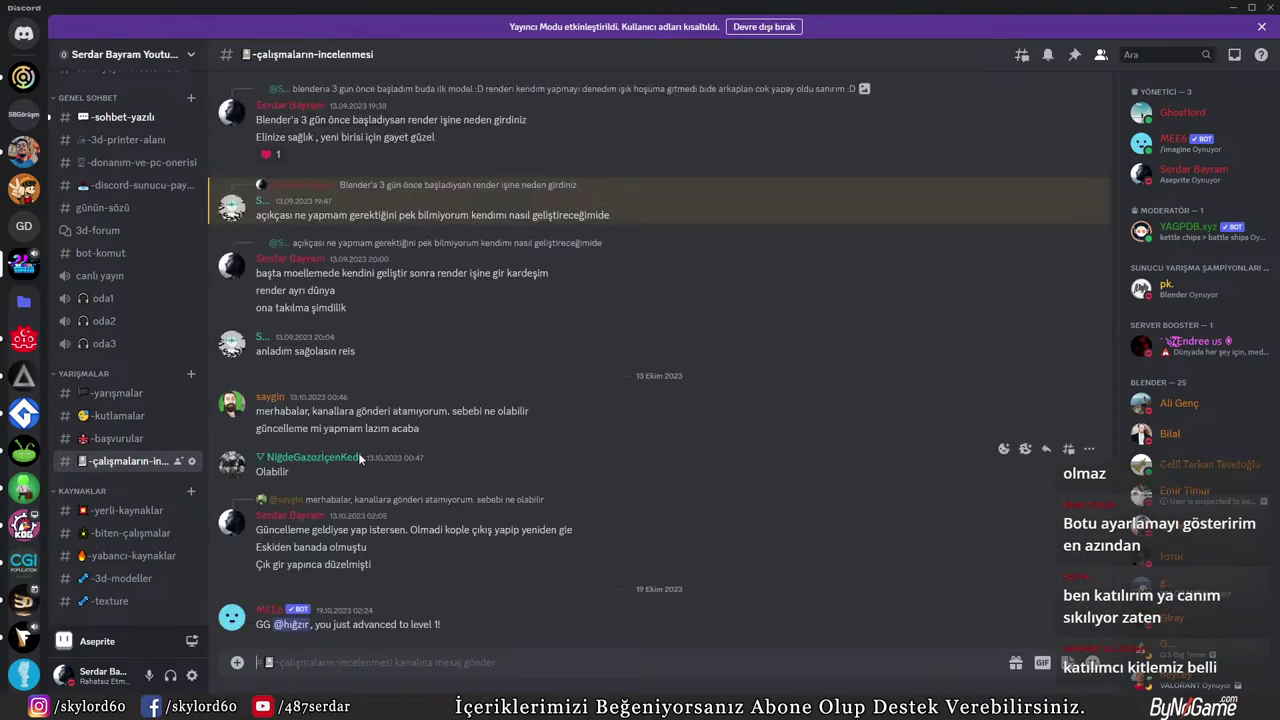
pyautogui.scroll(3, 409, 427)
pyautogui.scroll(4, 472, 413)
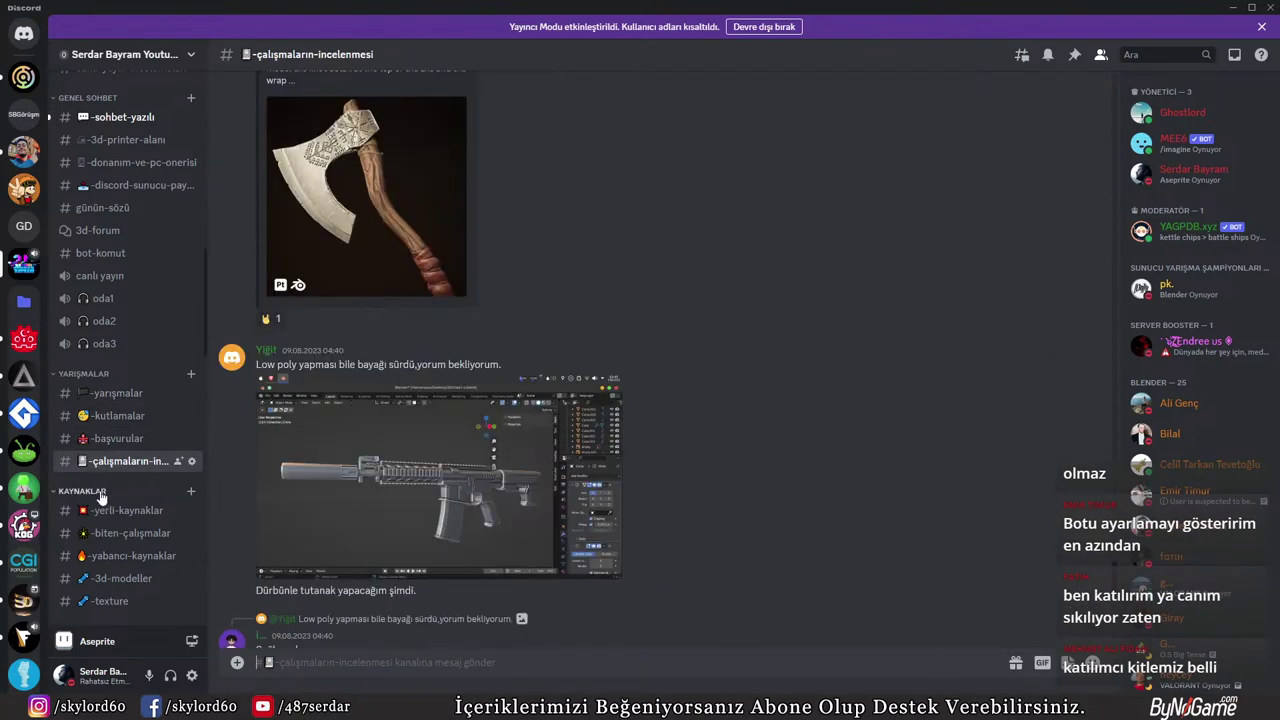
pyautogui.scroll(10, 566, 415)
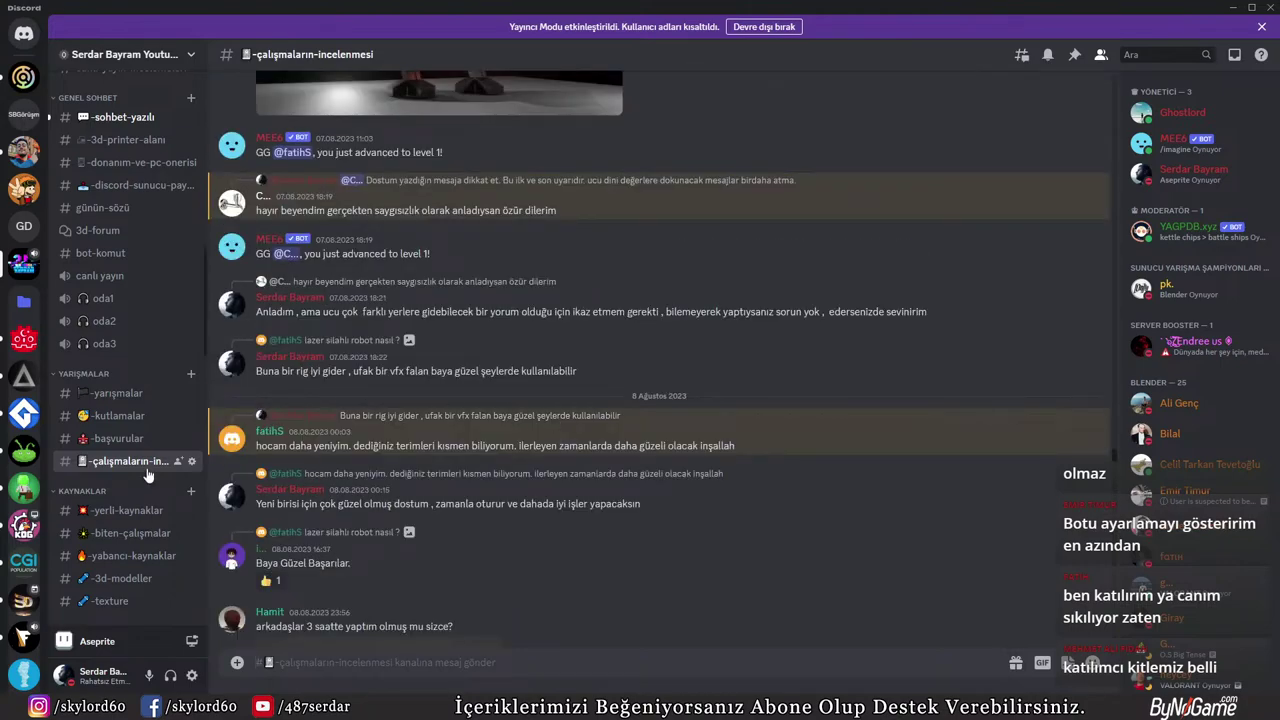
pyautogui.scroll(3, 347, 425)
pyautogui.scroll(15, 347, 425)
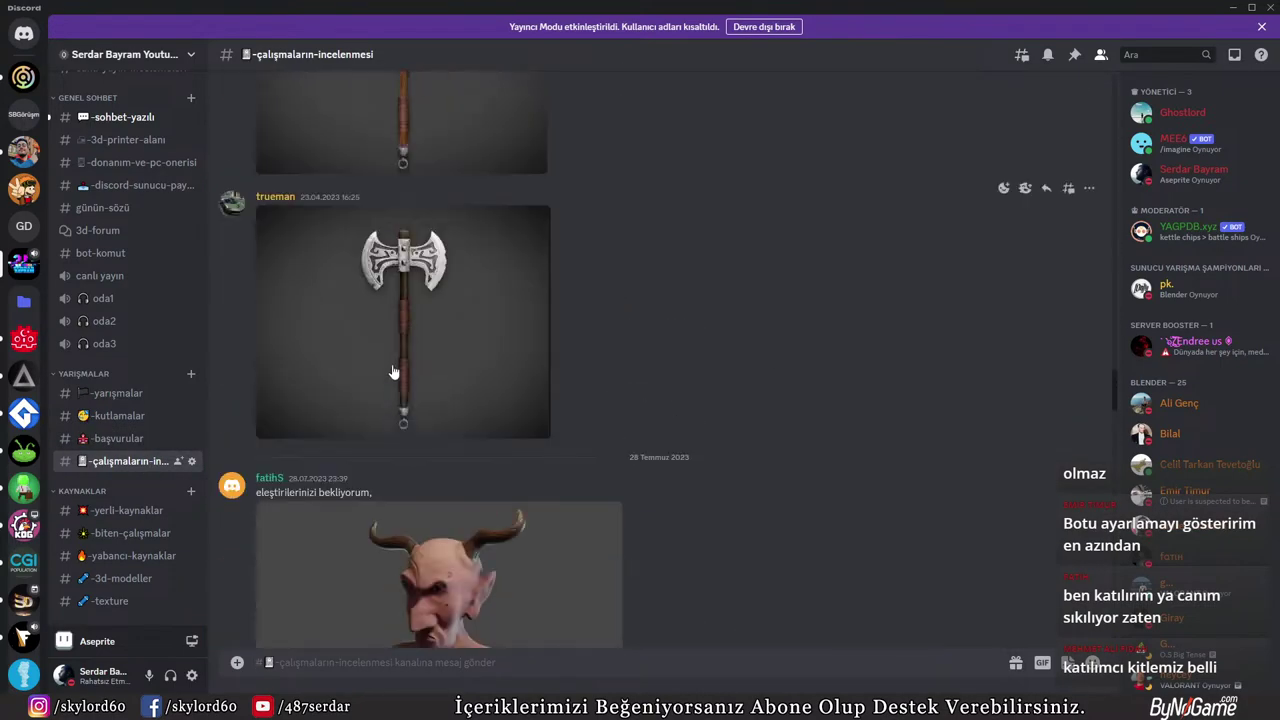
pyautogui.scroll(15, 392, 344)
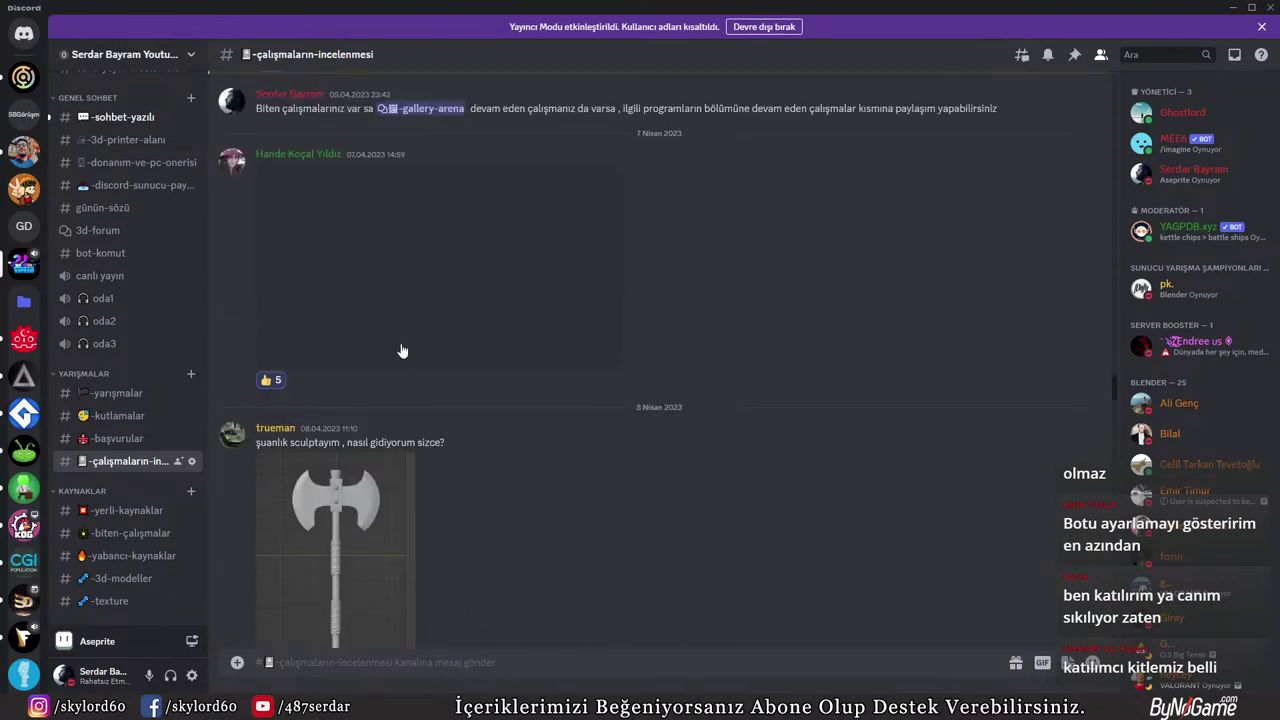
pyautogui.scroll(2, 433, 365)
pyautogui.scroll(-5, 433, 365)
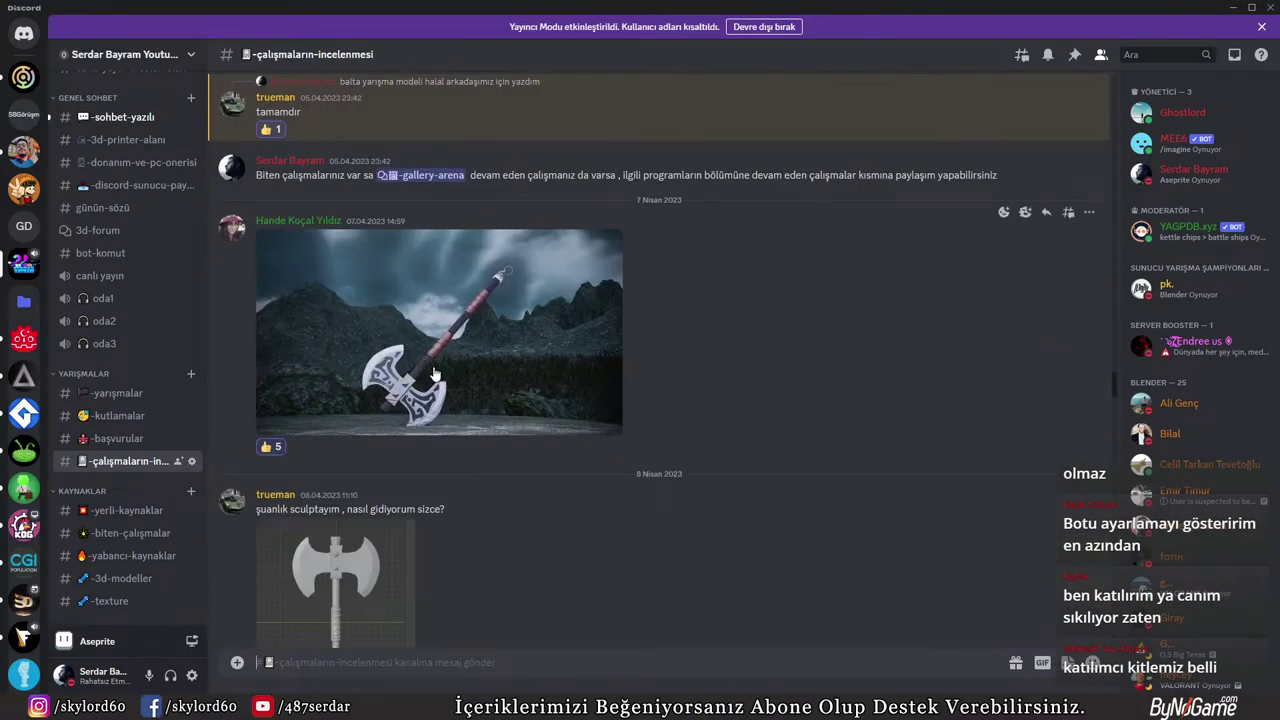
pyautogui.scroll(-4, 410, 420)
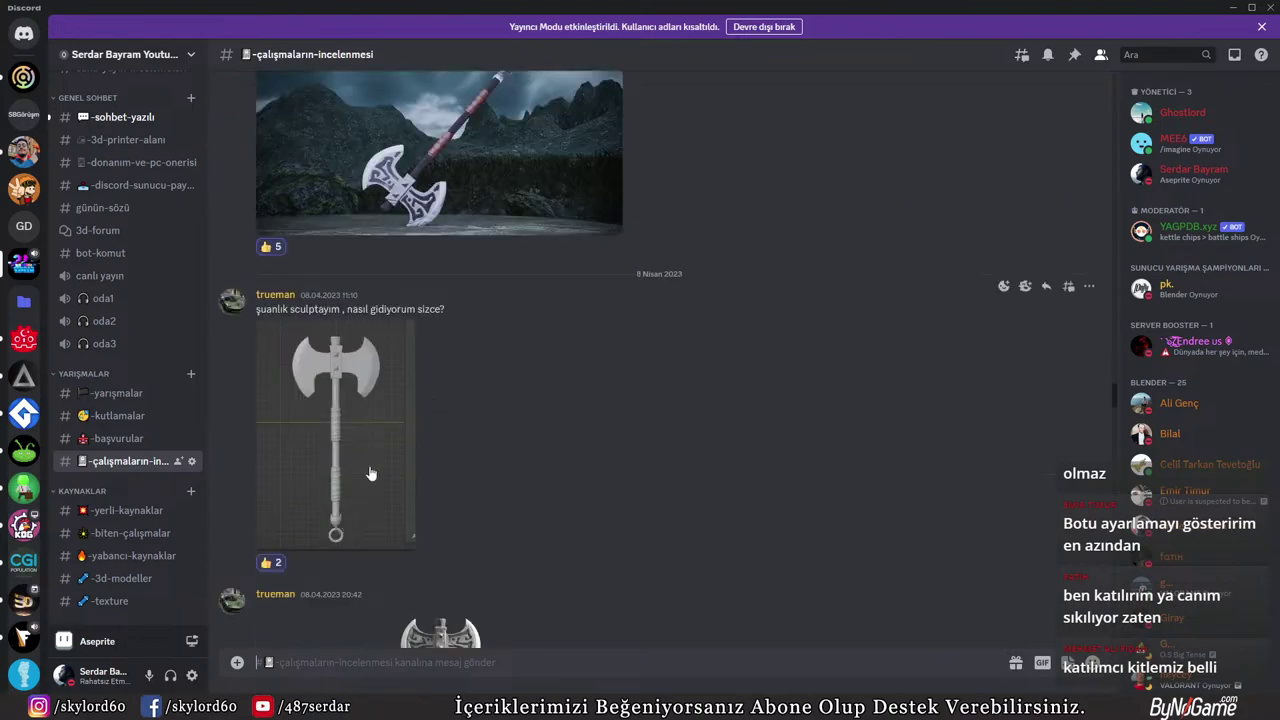
pyautogui.scroll(-1, 403, 448)
pyautogui.scroll(10, 466, 391)
pyautogui.scroll(-4, 466, 391)
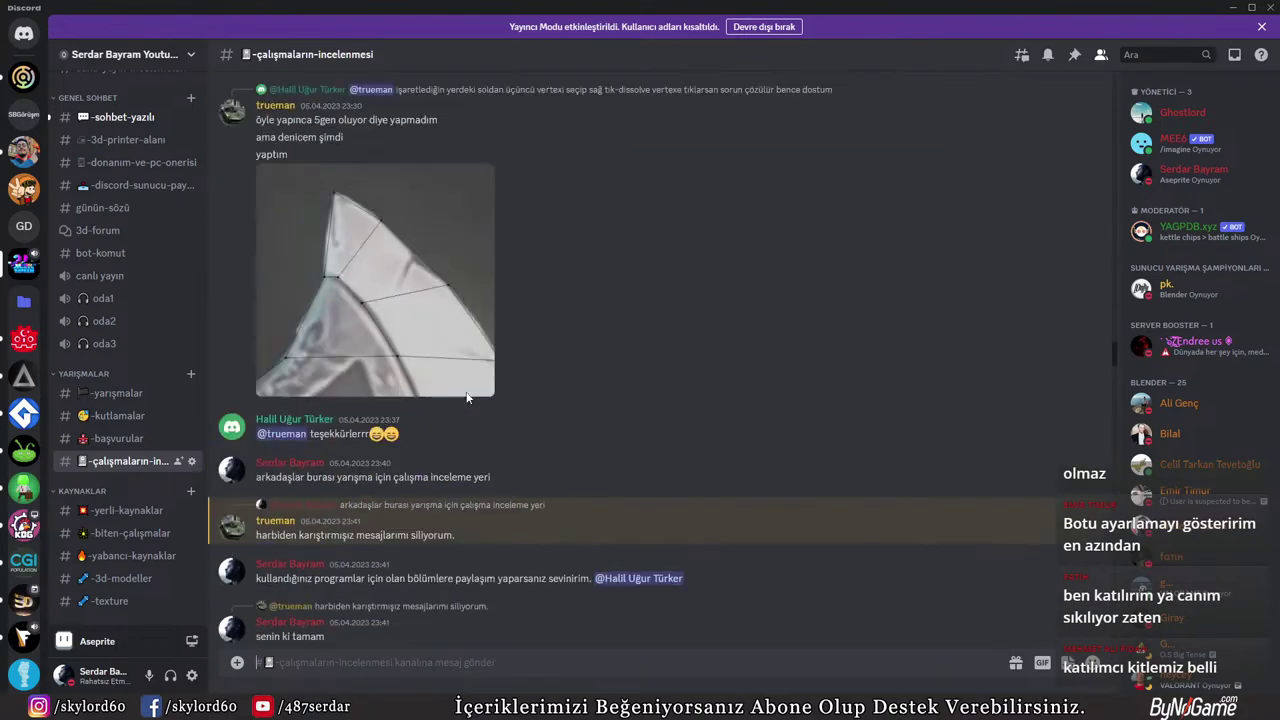
pyautogui.scroll(2, 466, 399)
pyautogui.scroll(4, 466, 399)
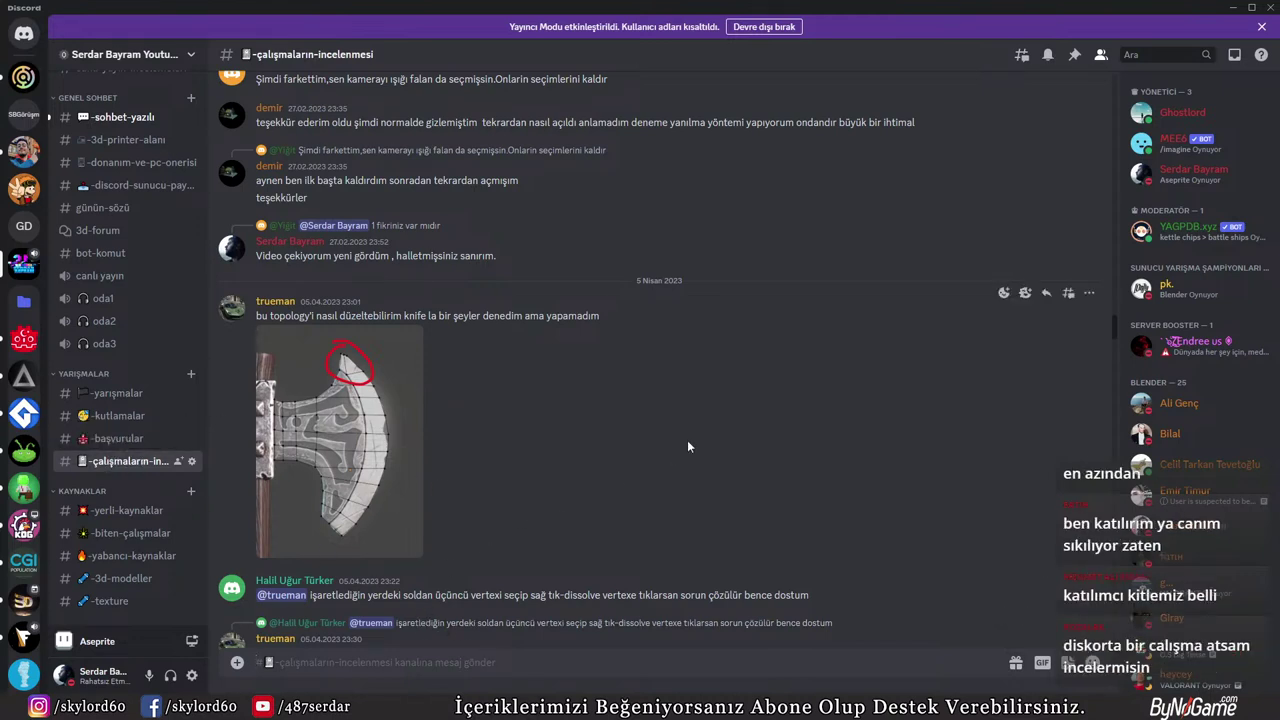
pyautogui.scroll(10, 687, 438)
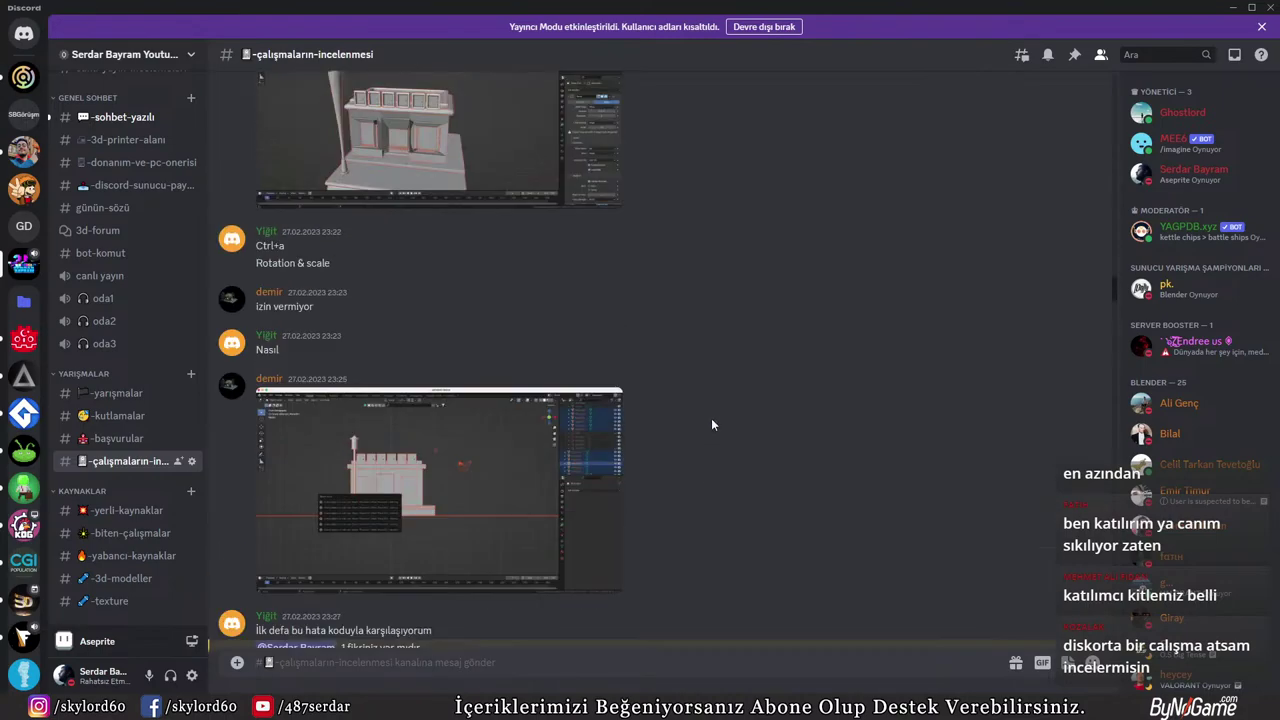
pyautogui.scroll(12, 712, 420)
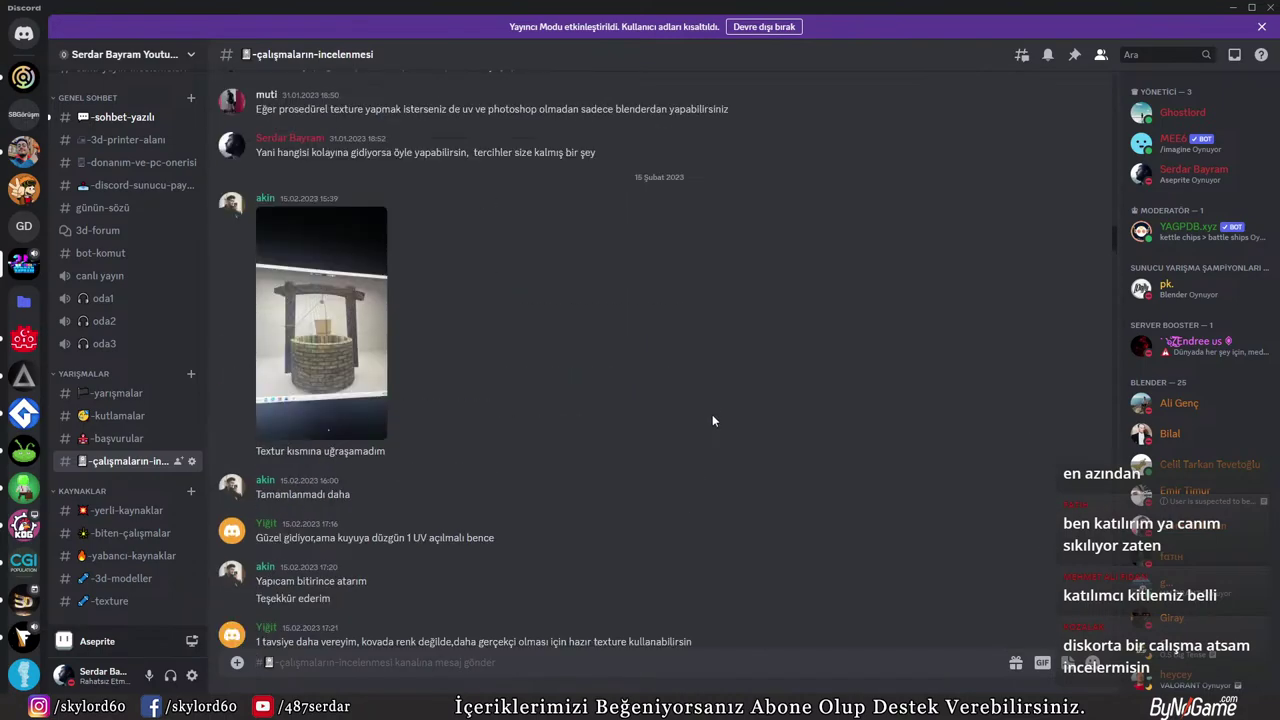
pyautogui.scroll(10, 712, 420)
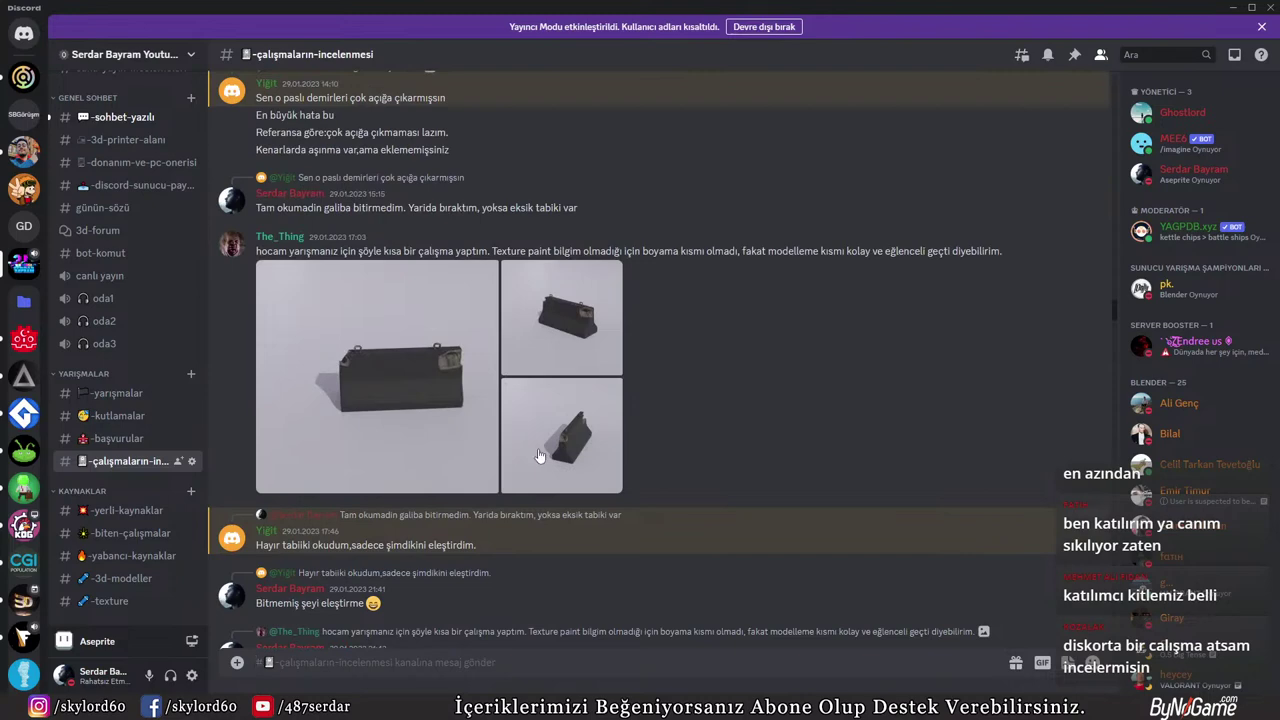
pyautogui.scroll(10, 538, 455)
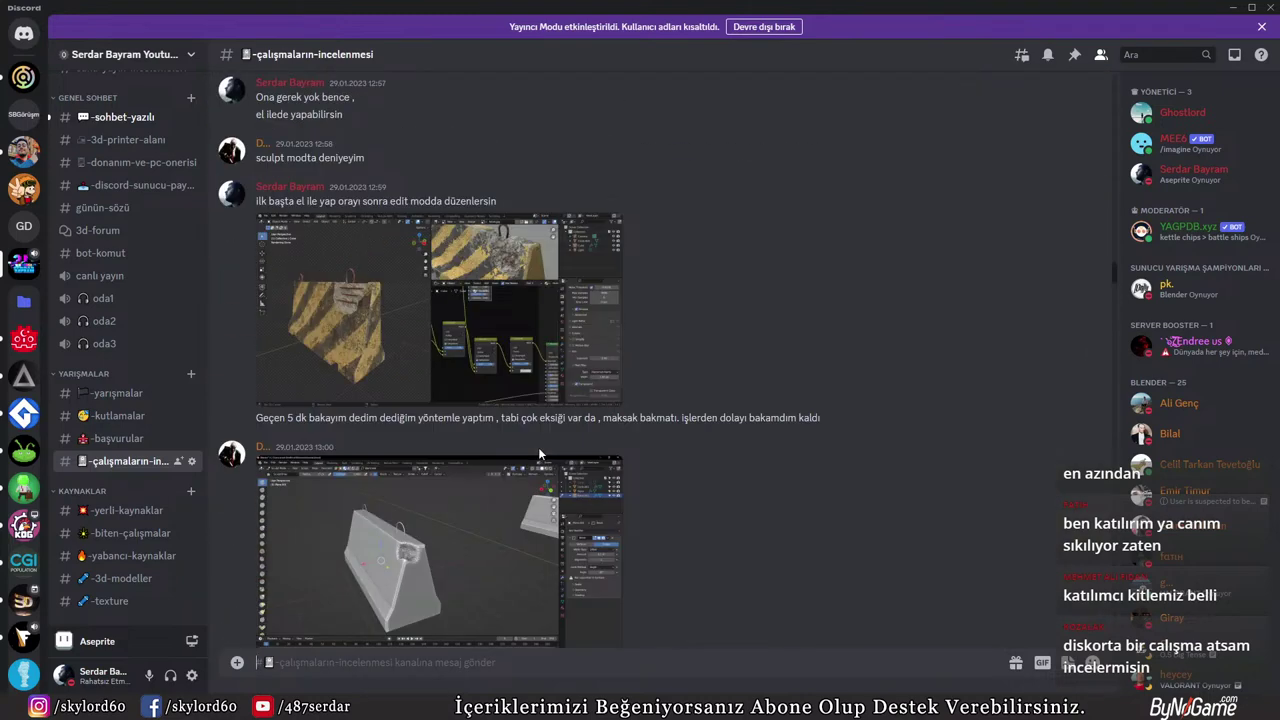
pyautogui.click(417, 322)
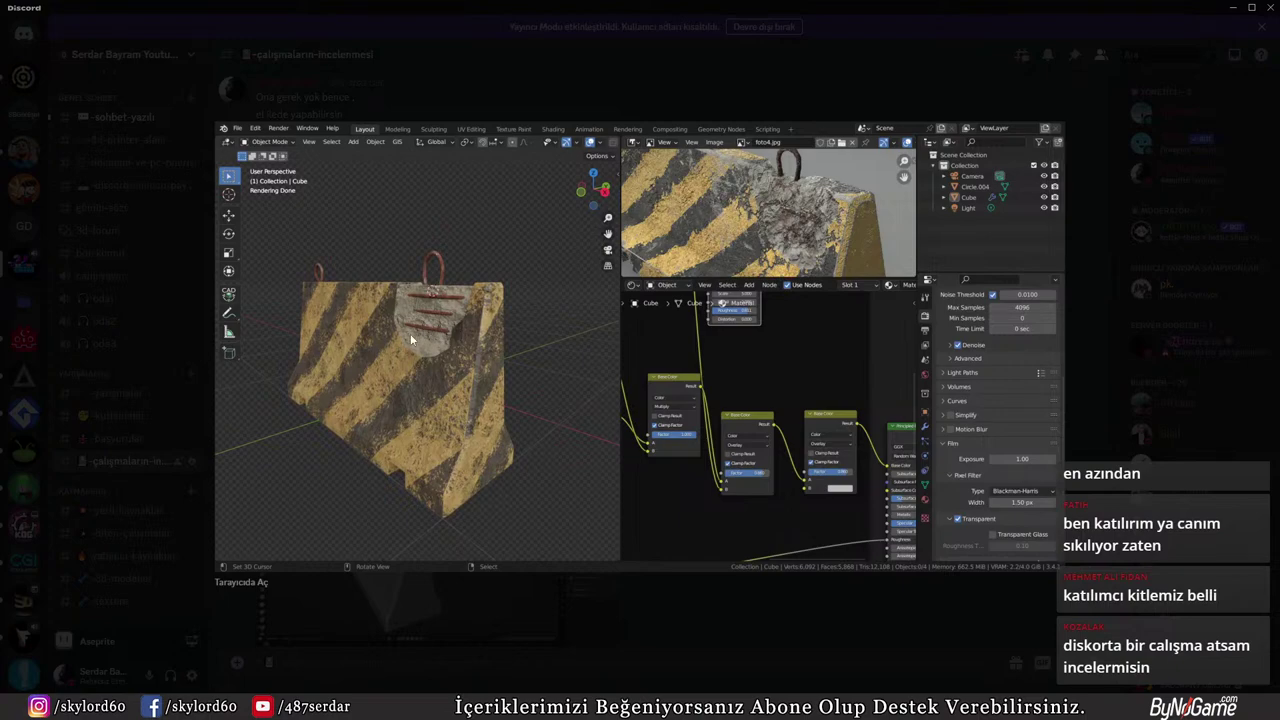
pyautogui.click(882, 616)
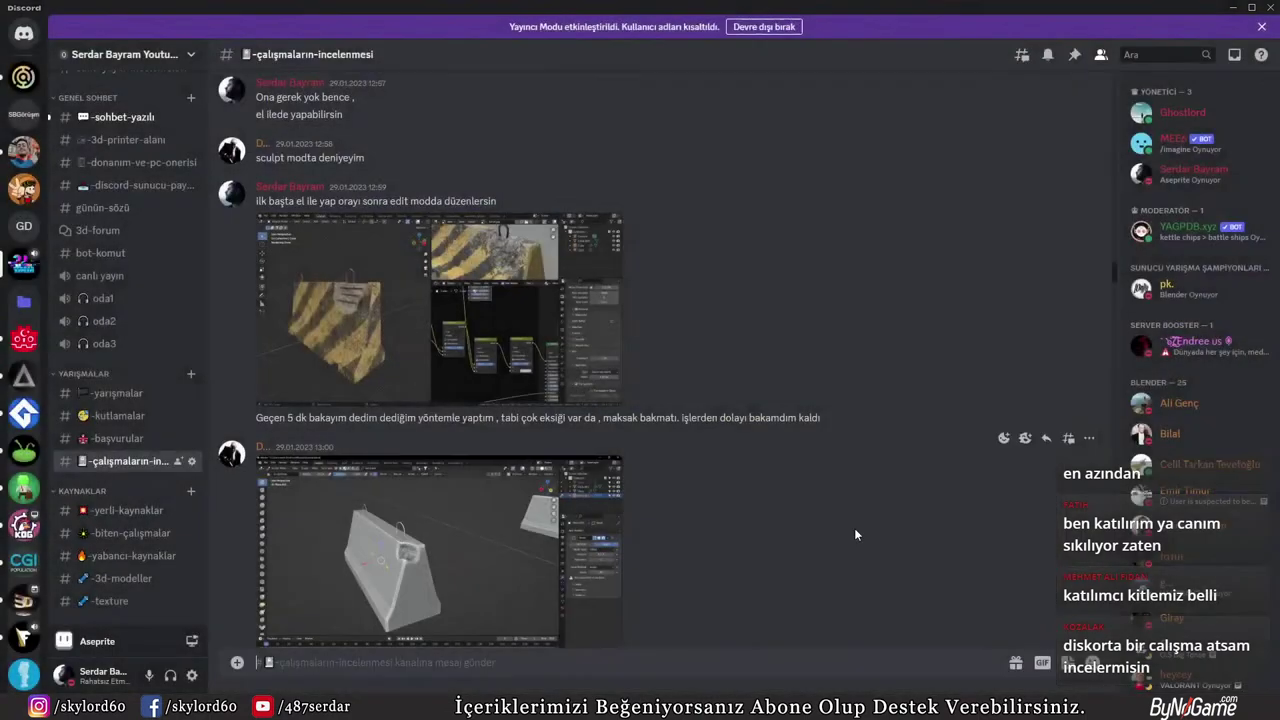
# Scroll further up through older messages, then switch to the -yarışmalar channel
pyautogui.scroll(10, 849, 516)
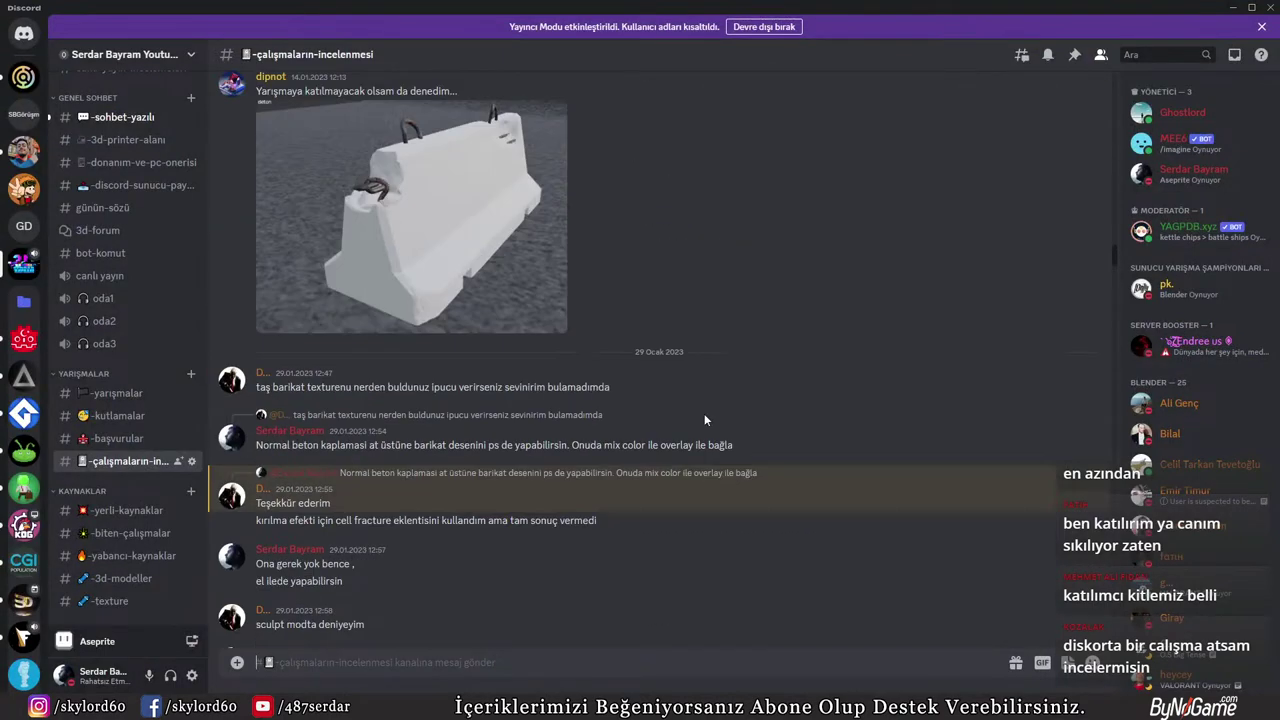
pyautogui.scroll(10, 676, 352)
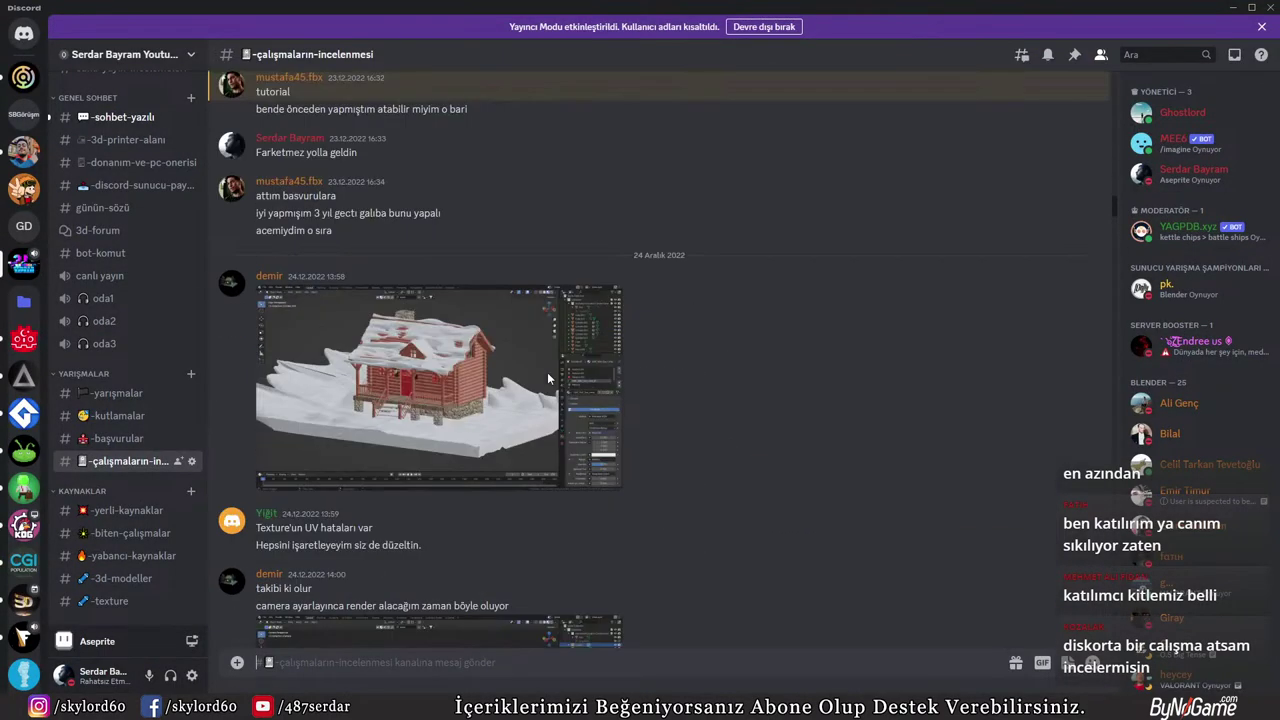
pyautogui.scroll(10, 548, 378)
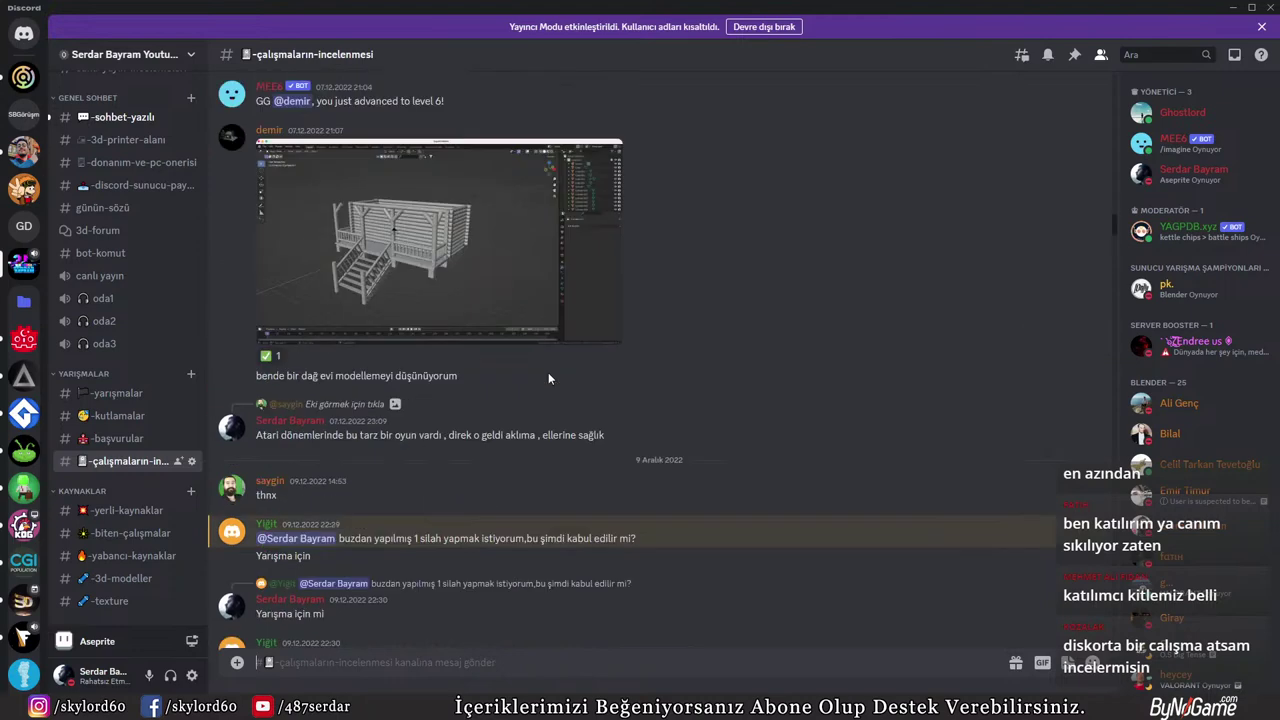
pyautogui.scroll(10, 548, 378)
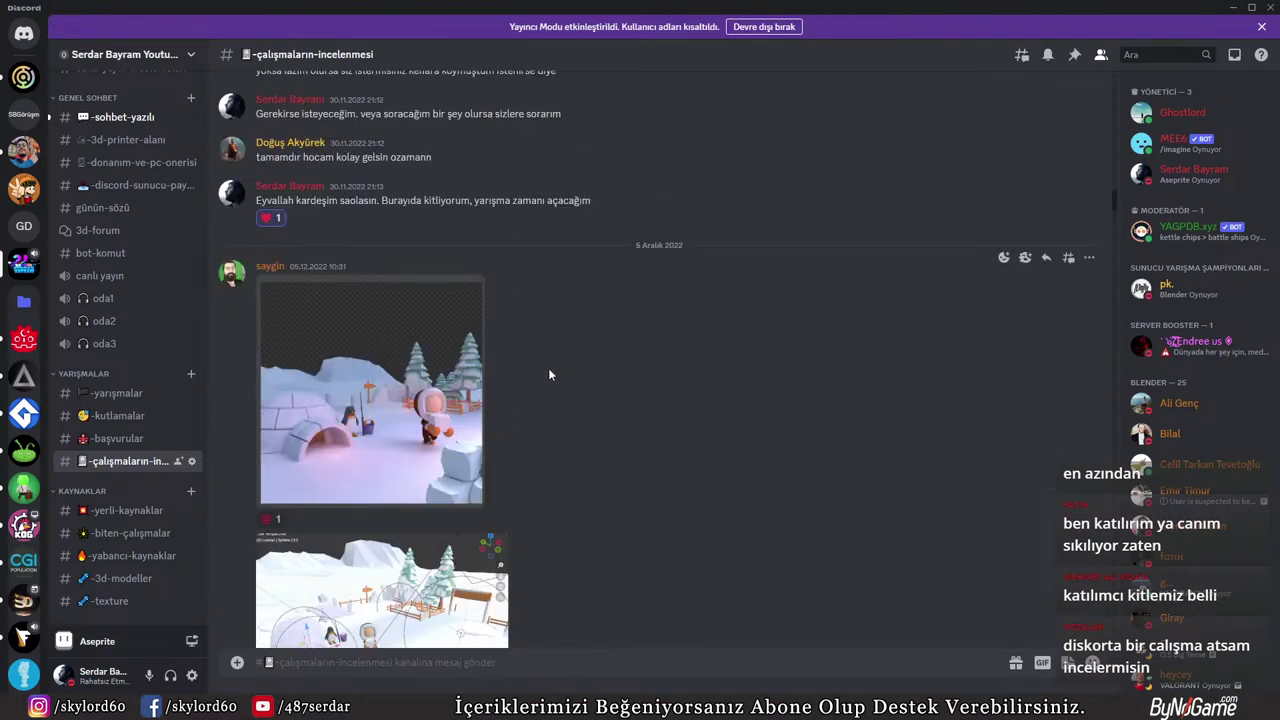
pyautogui.scroll(8, 548, 370)
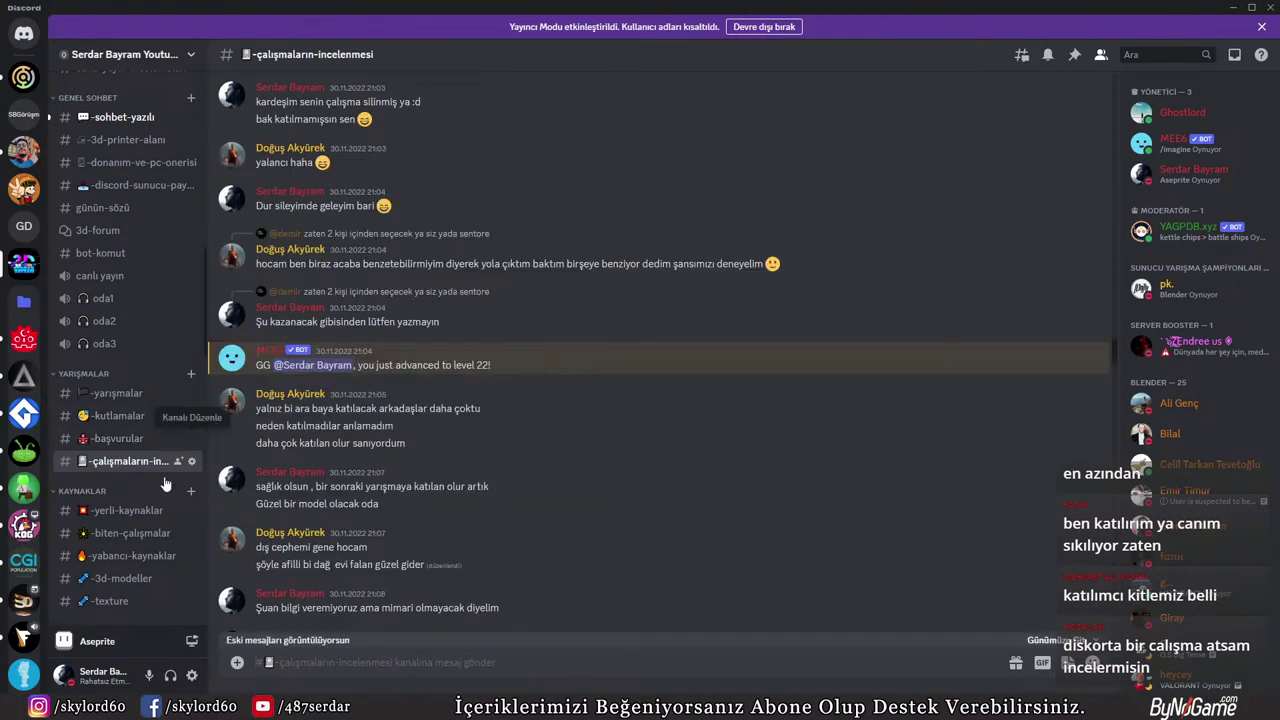
pyautogui.click(134, 403)
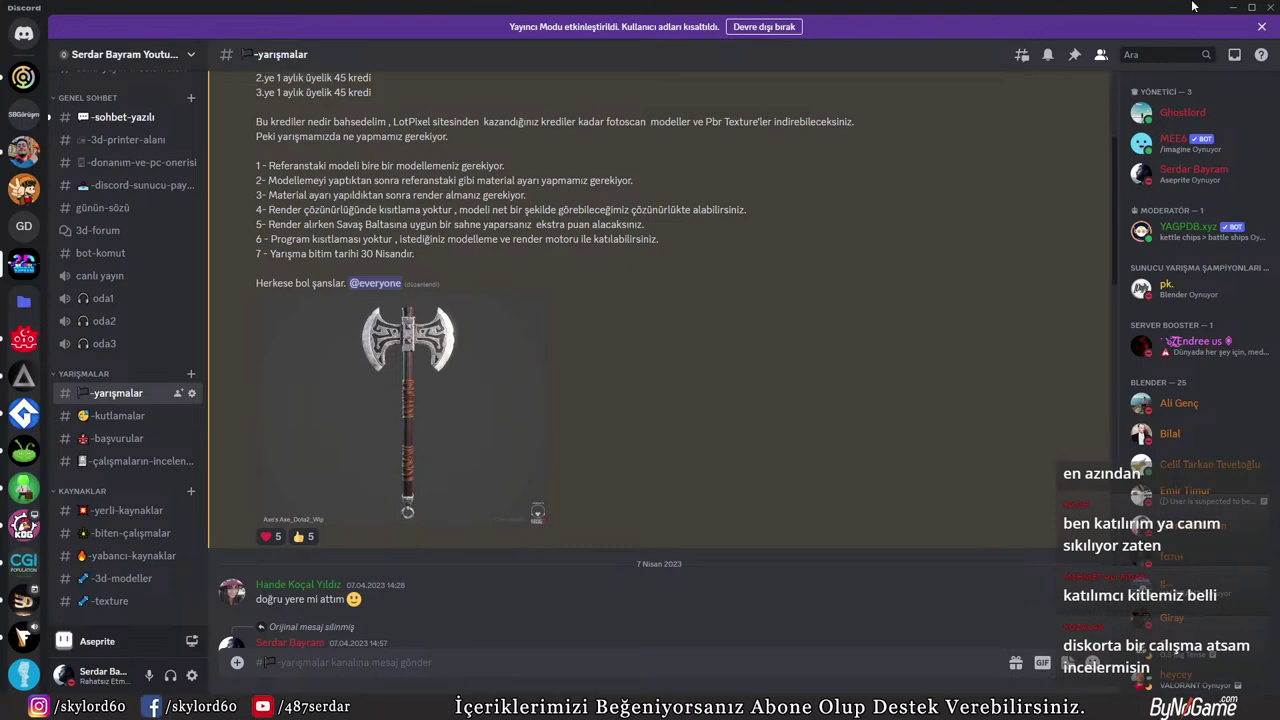
# Scroll the -yarışmalar chat, then open the canlı-yayın-incelemeleri channel
pyautogui.scroll(-4, 236, 401)
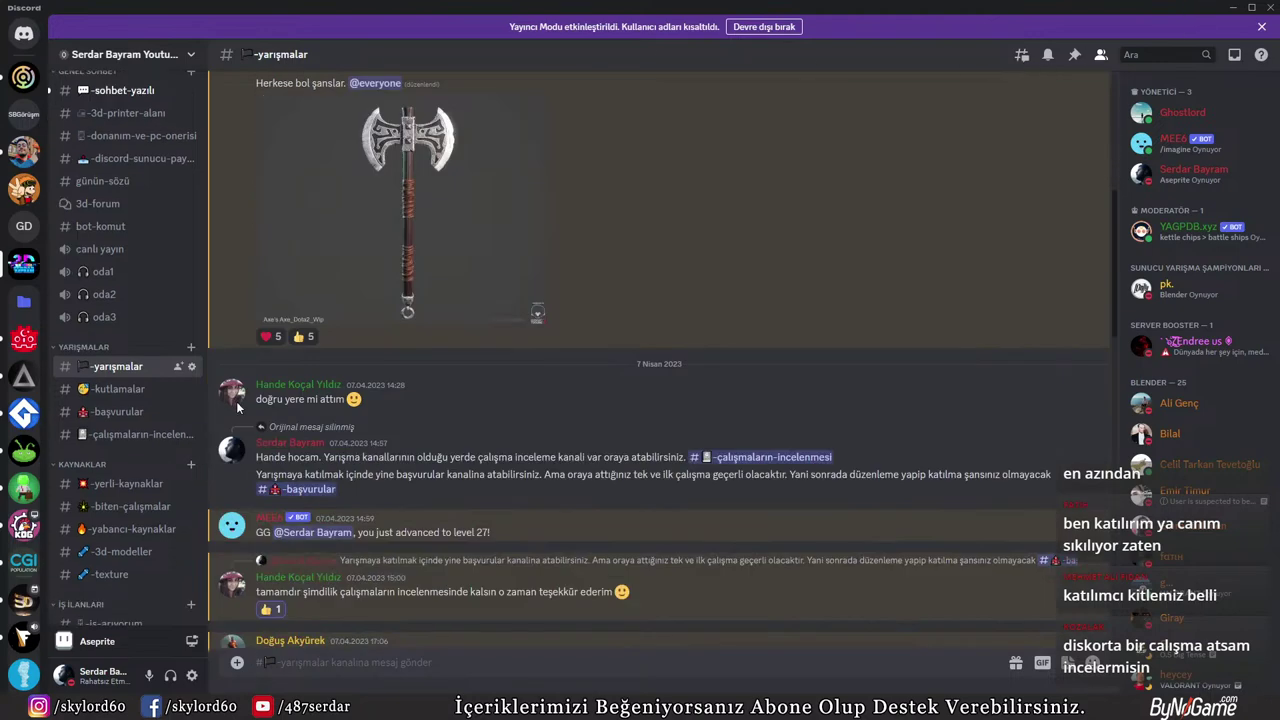
pyautogui.scroll(-3, 112, 421)
pyautogui.scroll(3, 114, 425)
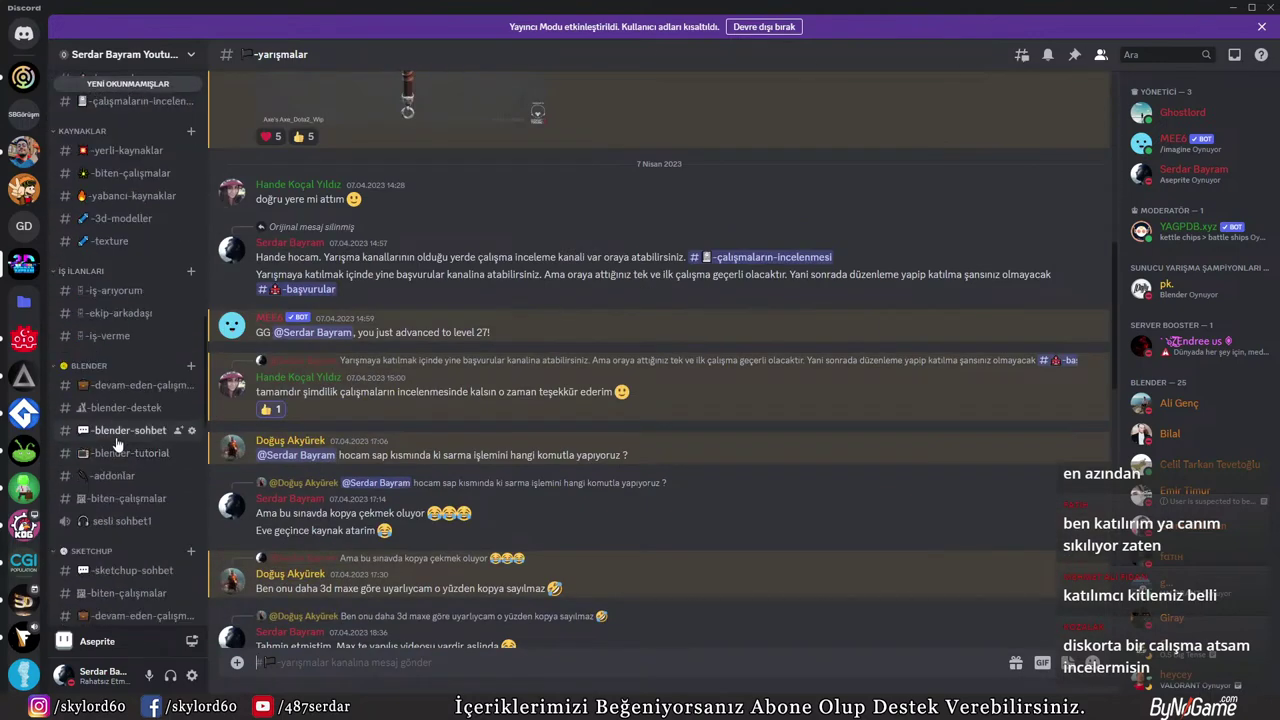
pyautogui.scroll(2, 119, 449)
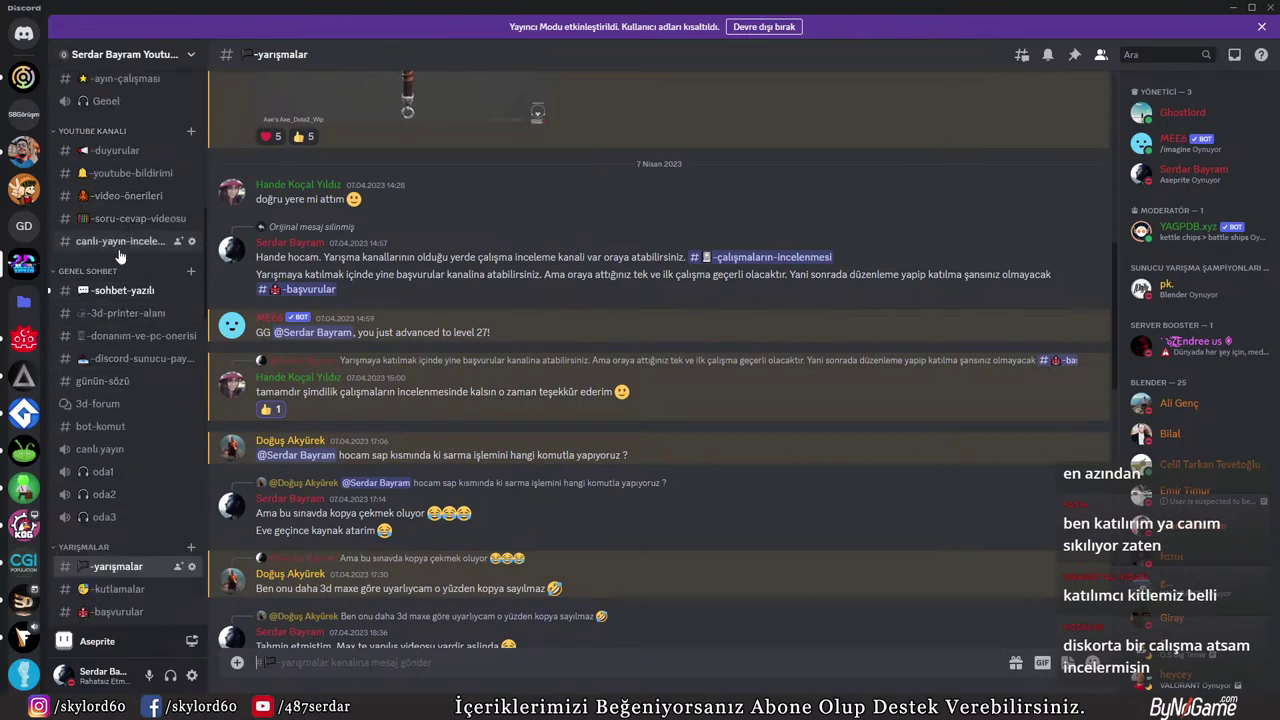
pyautogui.click(119, 243)
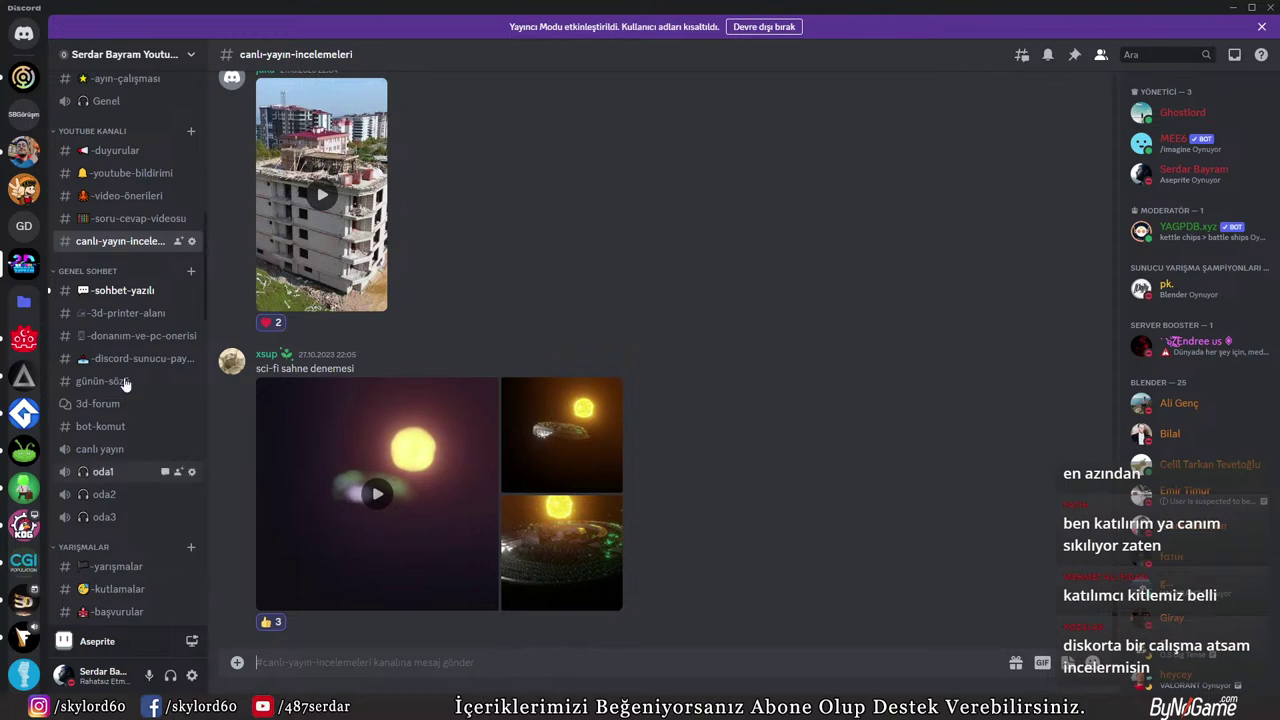
# Scroll up the channel, then restore down the Discord window to uncover Blender
pyautogui.scroll(2, 110, 300)
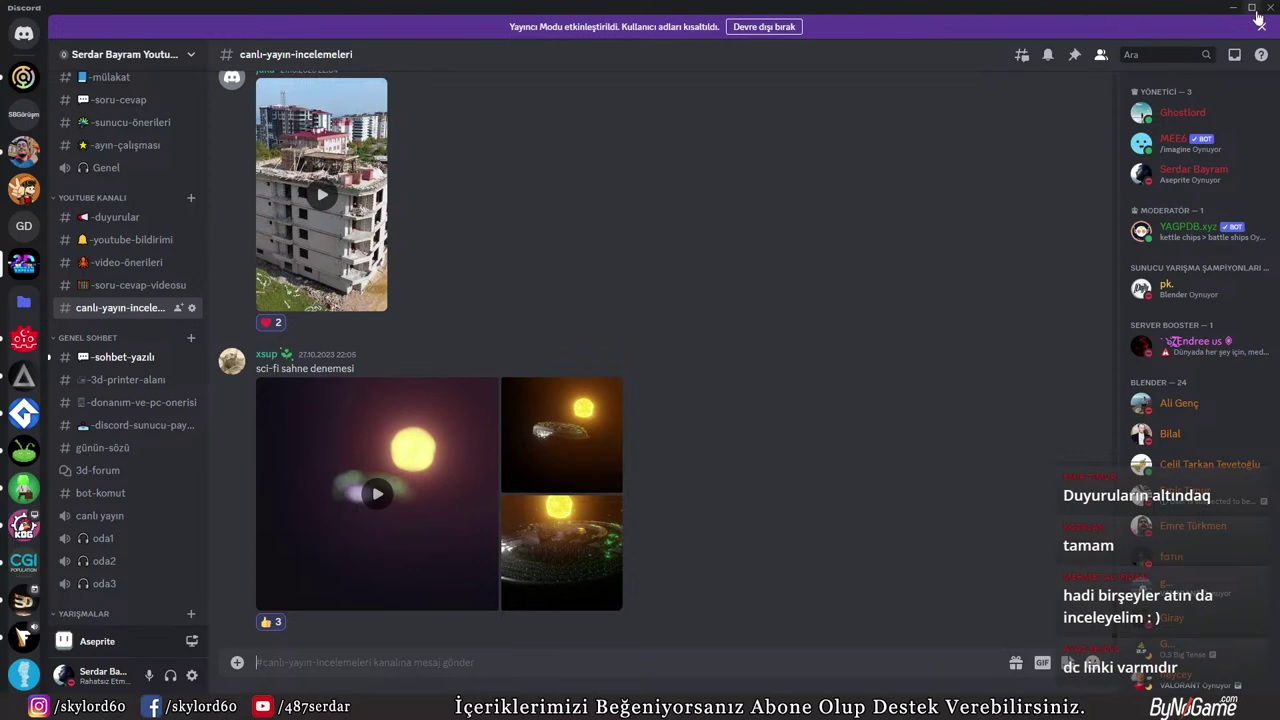
pyautogui.click(1251, 7)
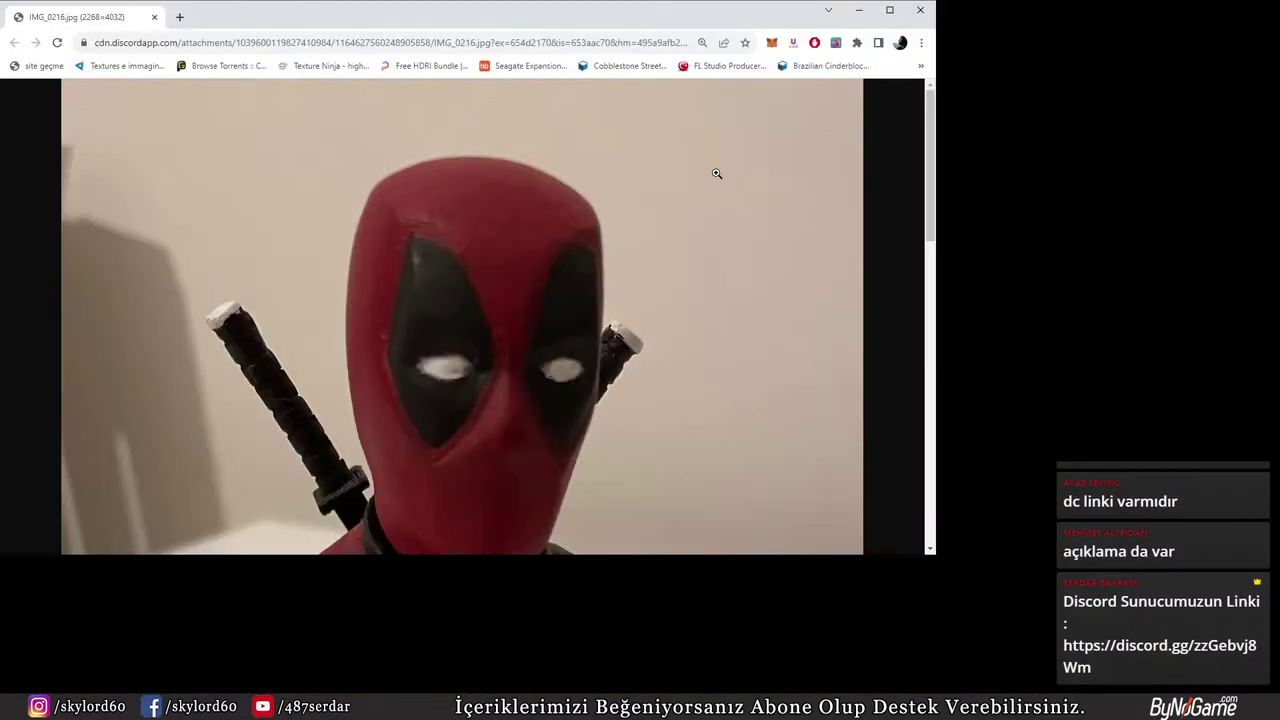
# Open the Deadpool bust photo, fit it, and zoom the page out twice
pyautogui.click(629, 360)
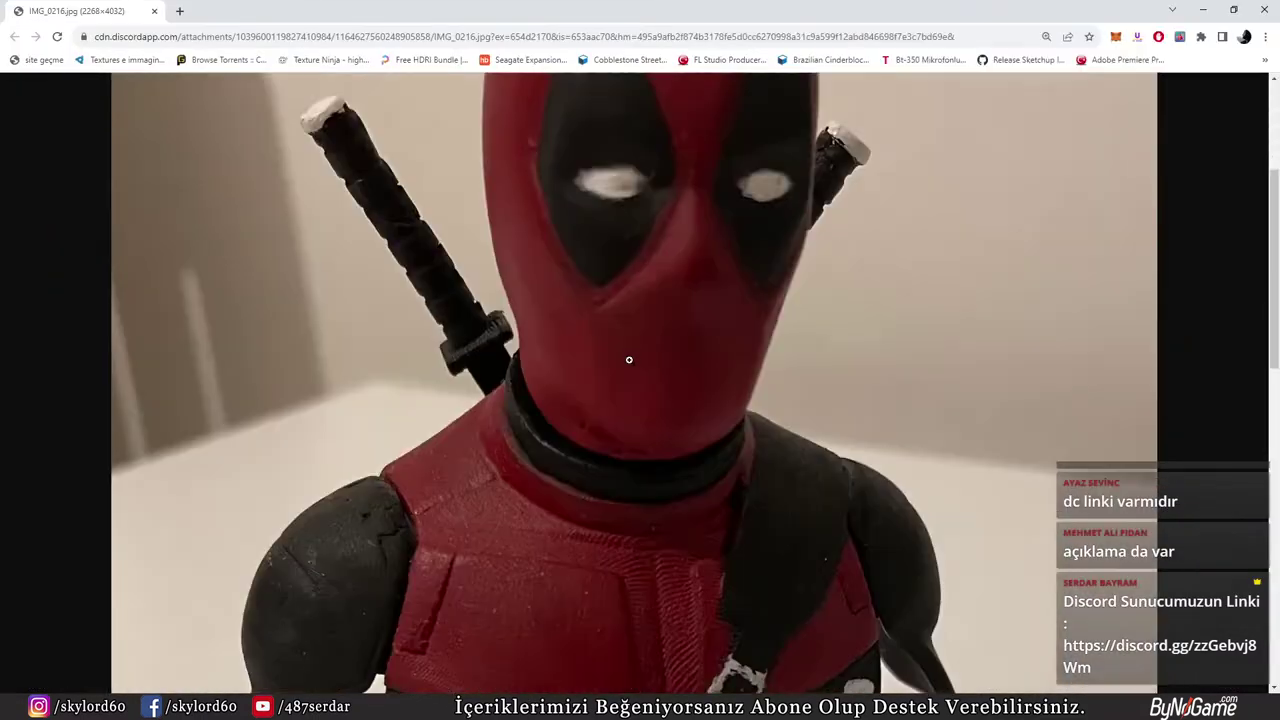
pyautogui.click(629, 360)
pyautogui.hotkey('ctrl', '-')
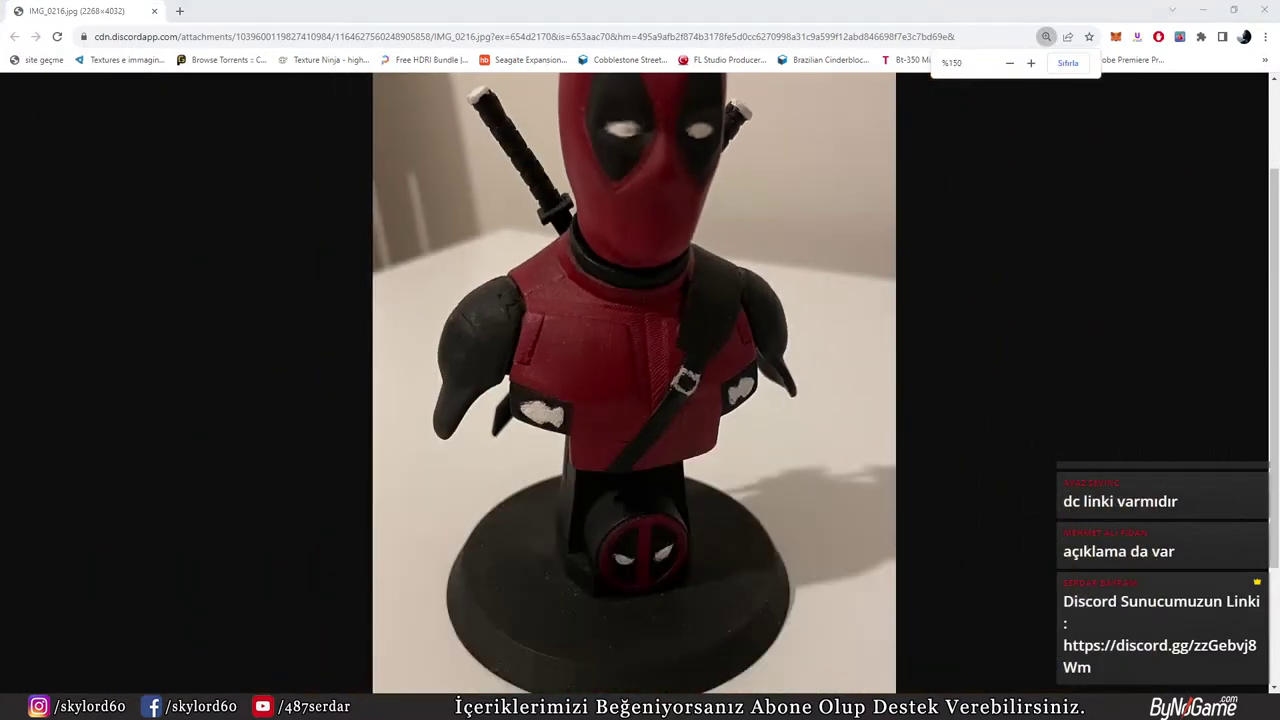
pyautogui.hotkey('ctrl', '-')
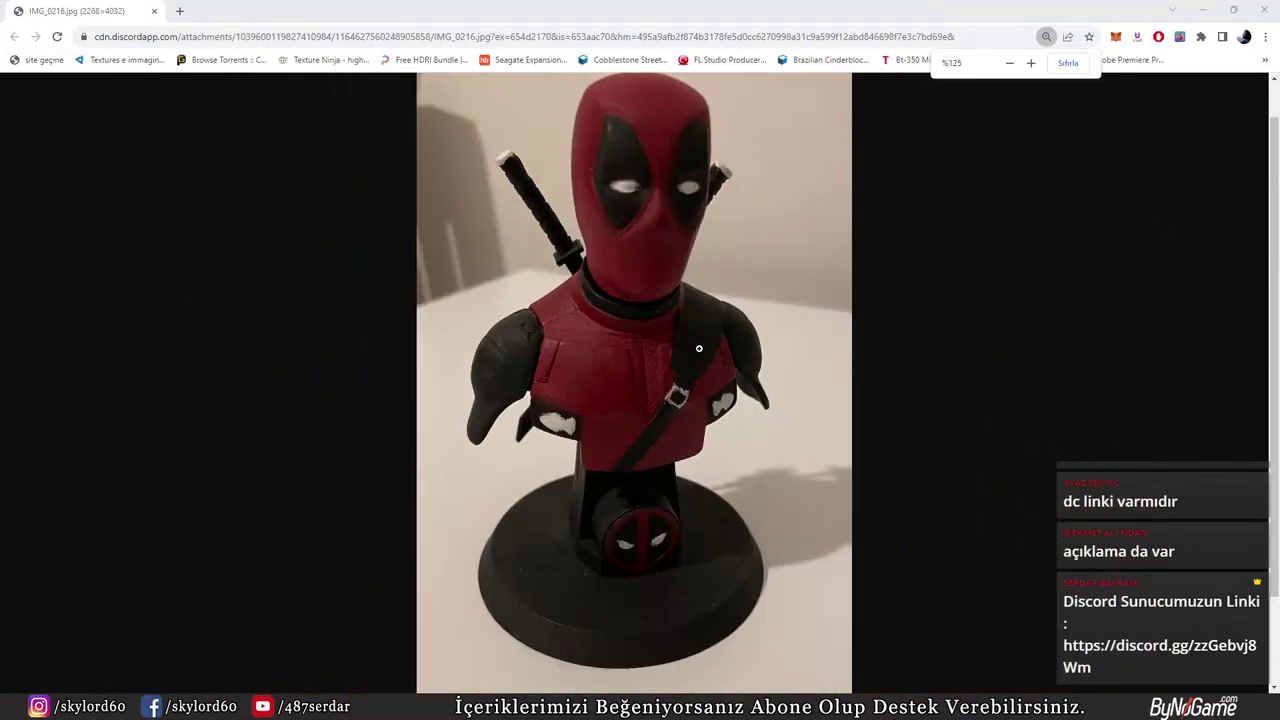
pyautogui.scroll(1, 699, 348)
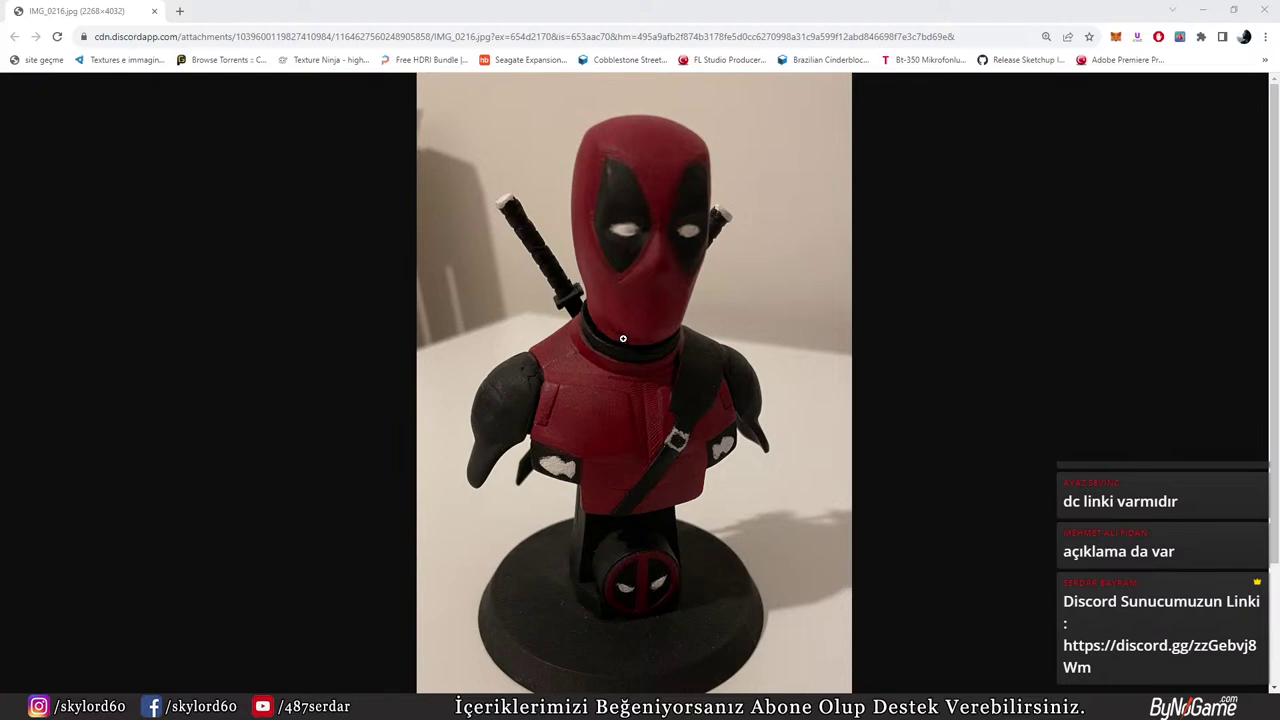
# Switch back through Blender to the Discord window
pyautogui.scroll(-2, 660, 420)
pyautogui.scroll(2, 731, 502)
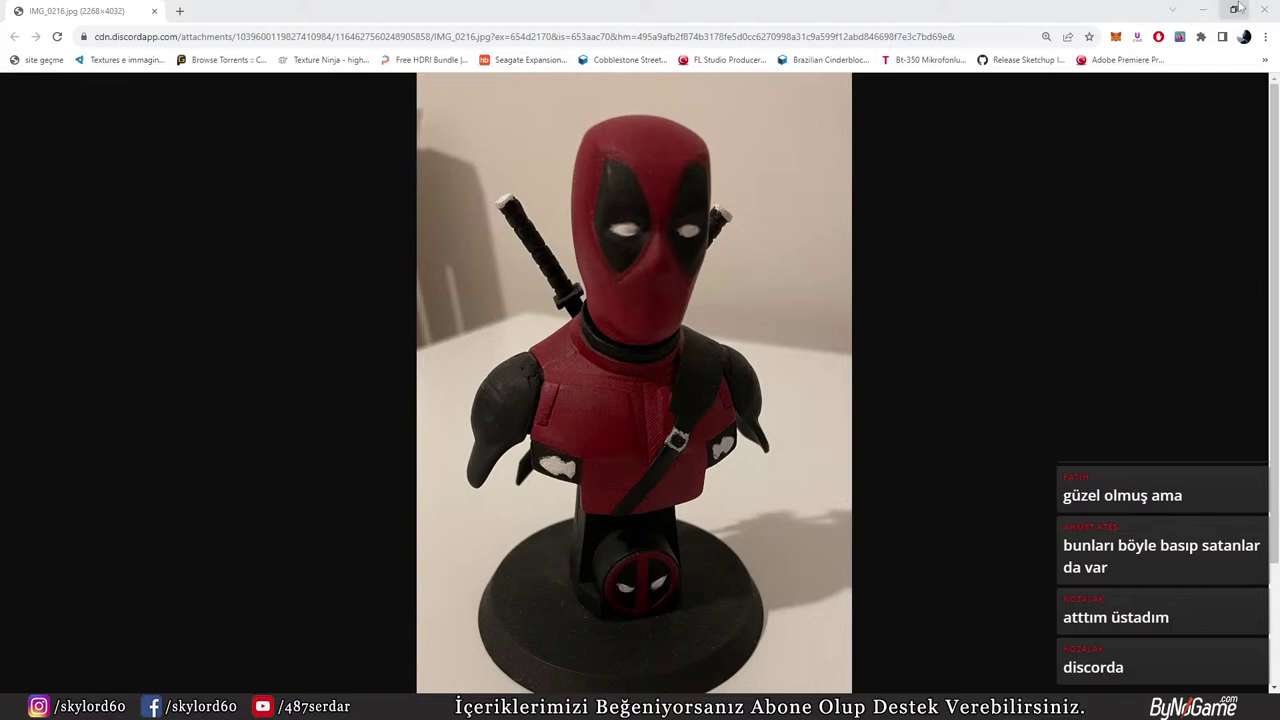
pyautogui.hotkey('alt', 'Tab')
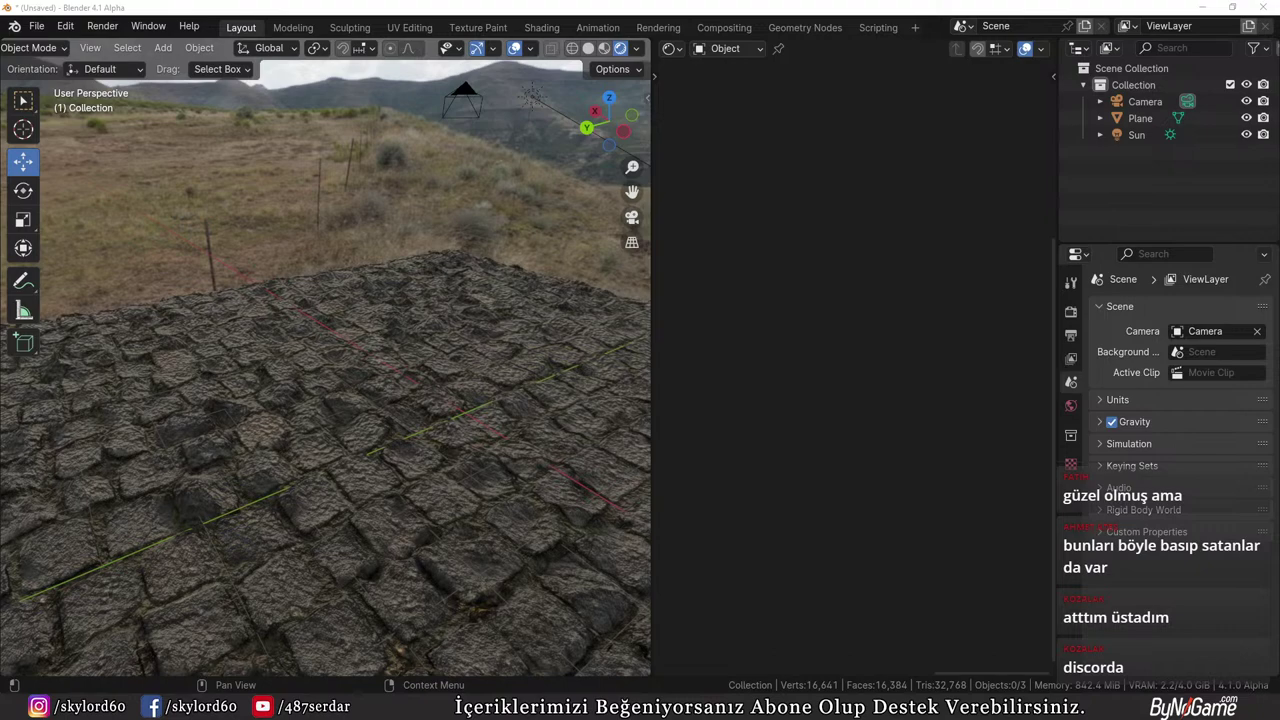
pyautogui.hotkey('alt', 'Tab')
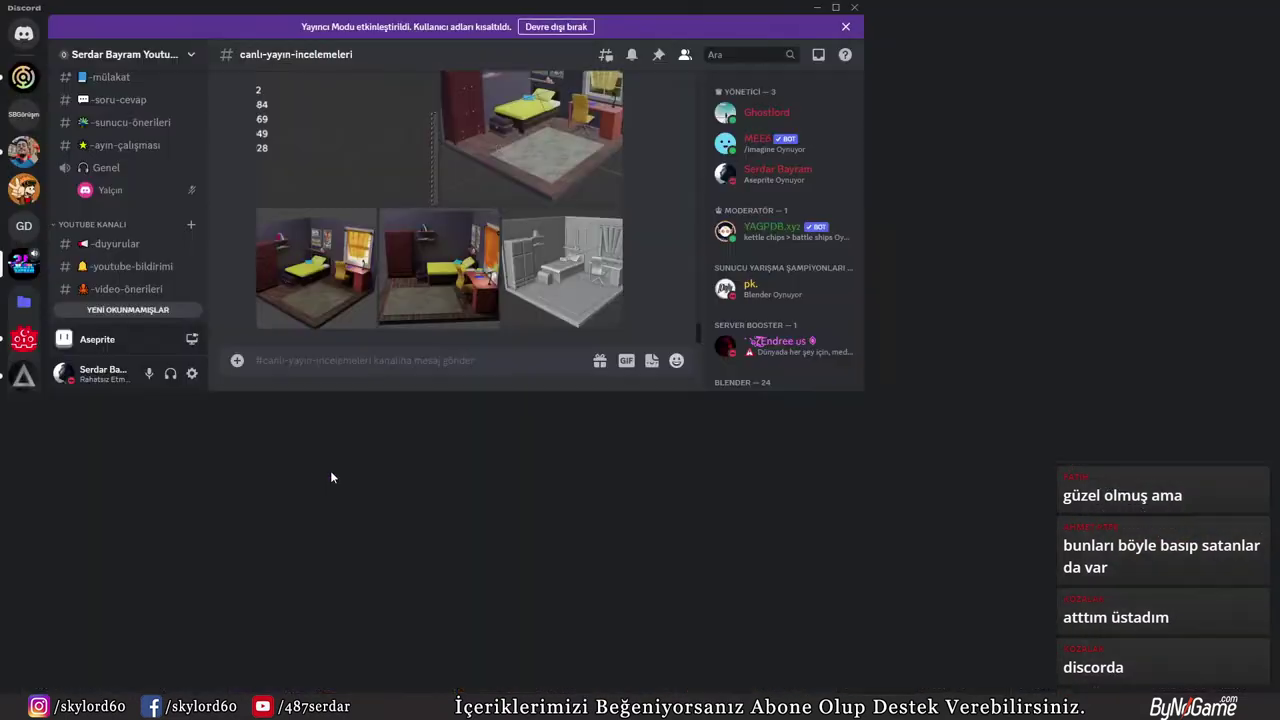
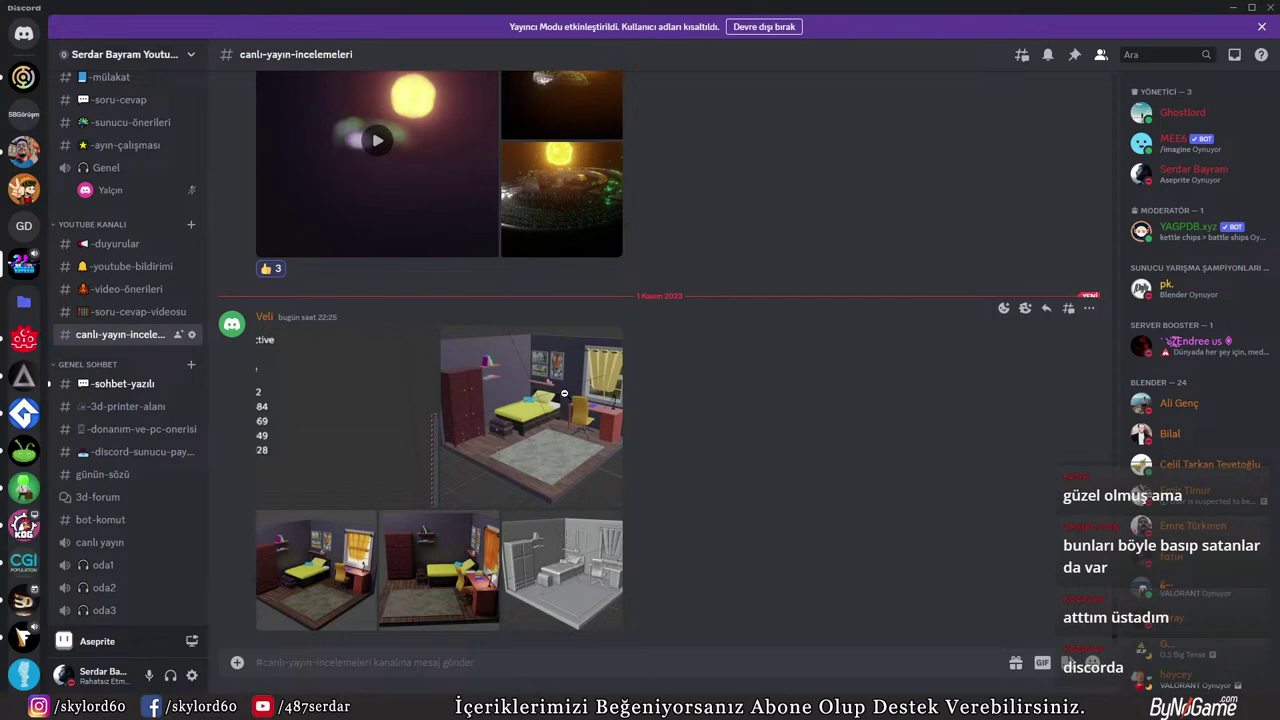
# Enlarge two of the posted bedroom renders in turn, finishing on the grey clay render
pyautogui.click(564, 394)
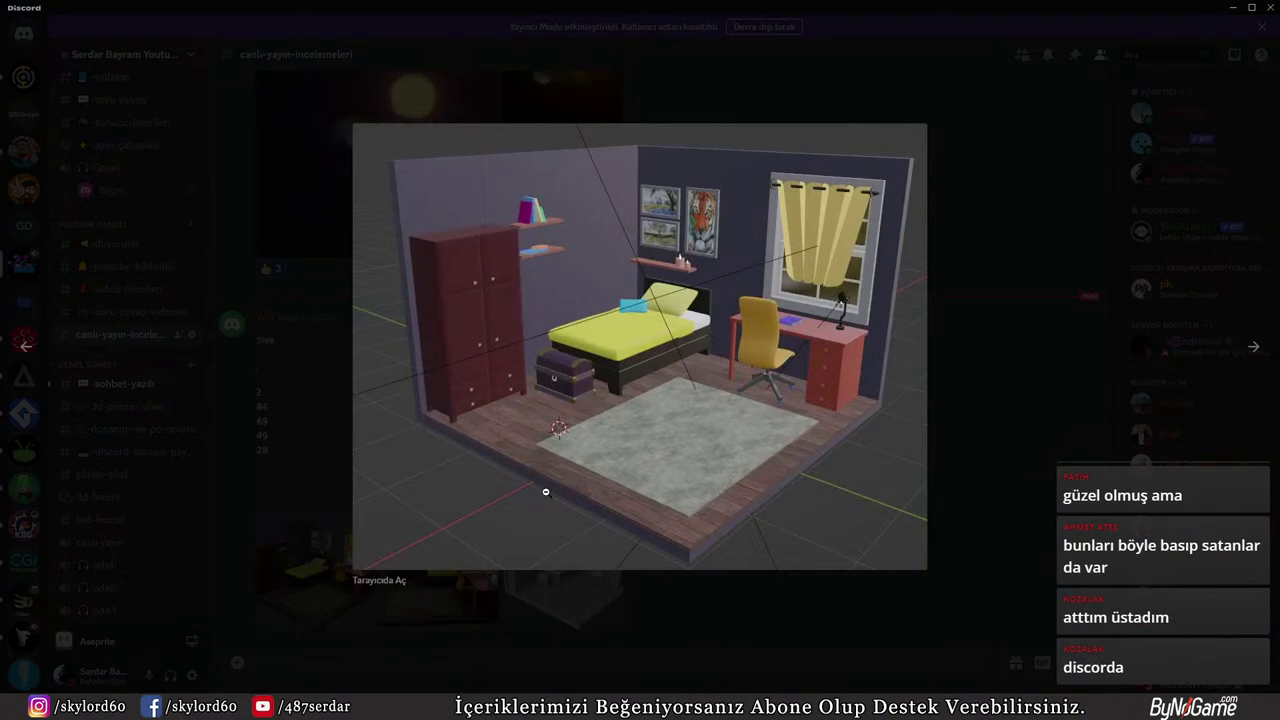
pyautogui.click(1006, 359)
pyautogui.click(318, 598)
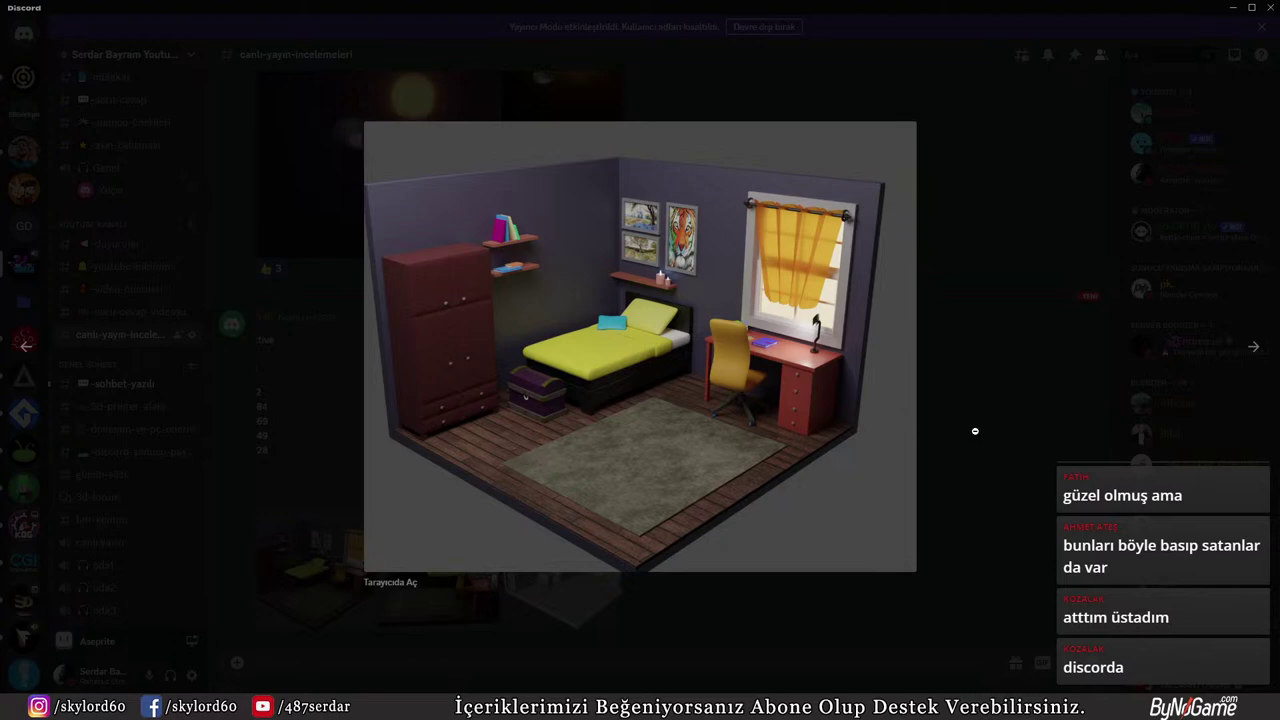
pyautogui.click(990, 419)
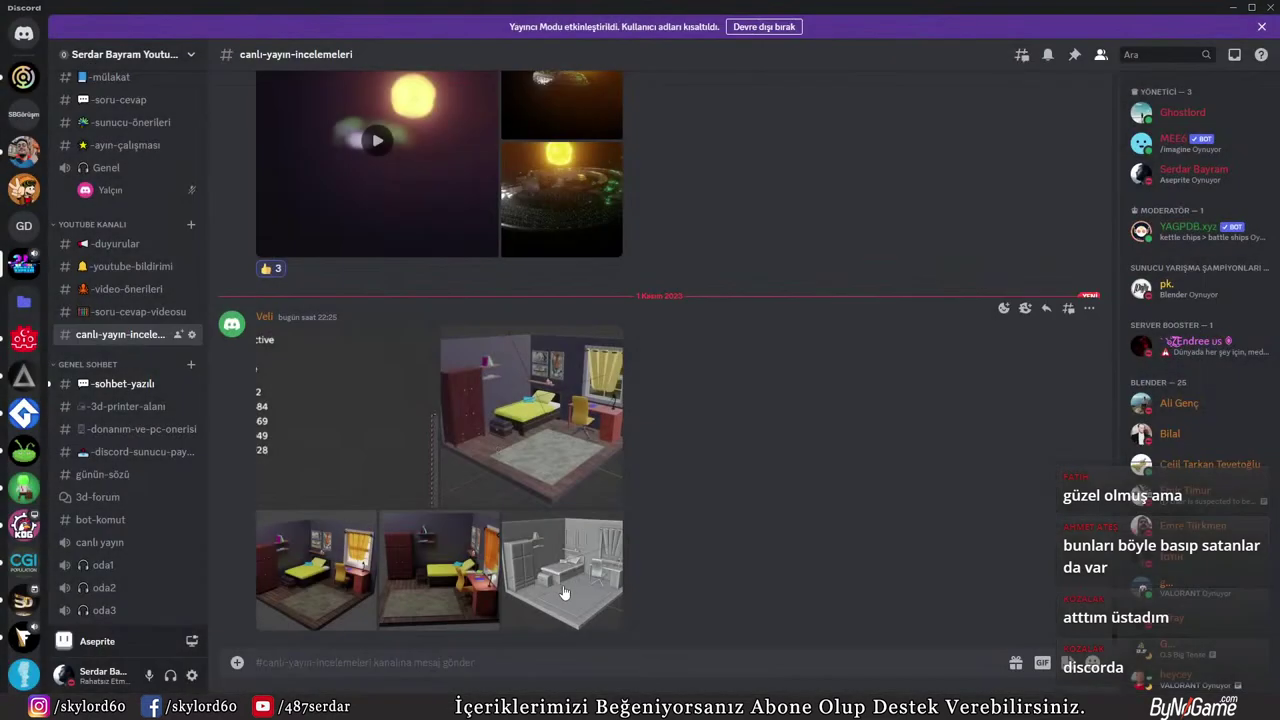
pyautogui.click(603, 545)
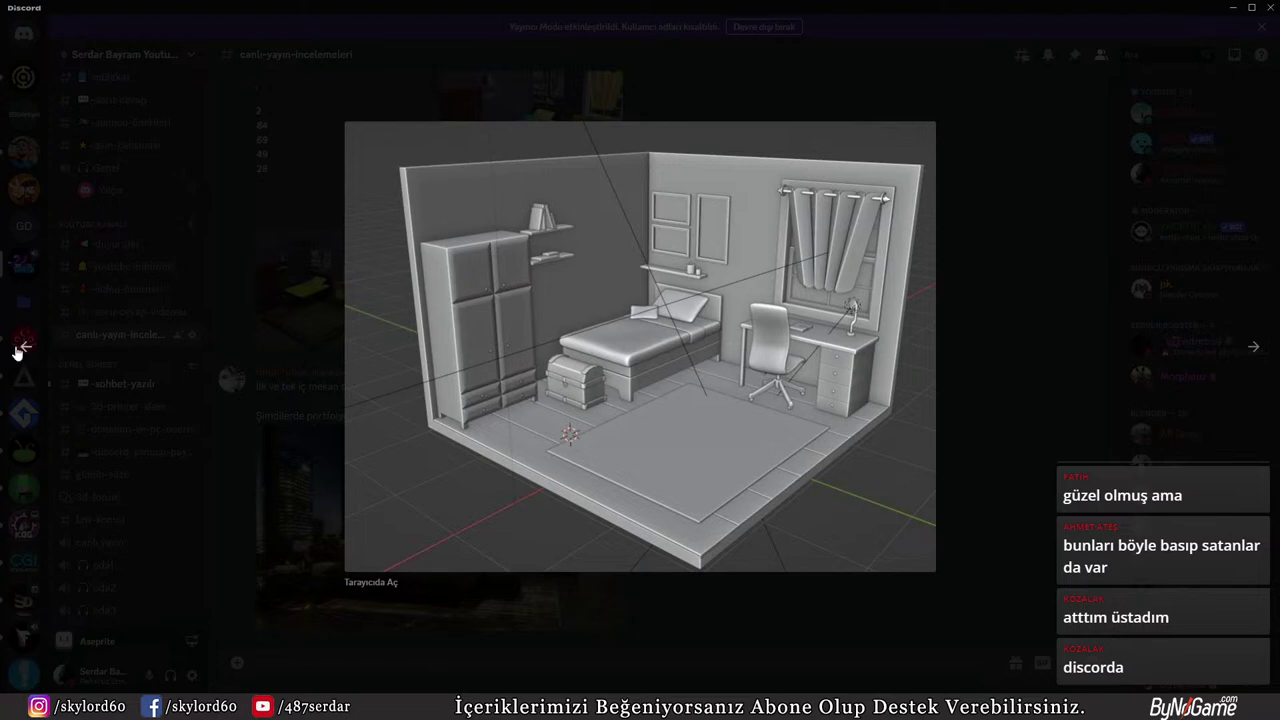
# Return to the coloured bedroom render, then show the 'flysky fs-i6x' image results maximised in Chrome
pyautogui.click(18, 348)
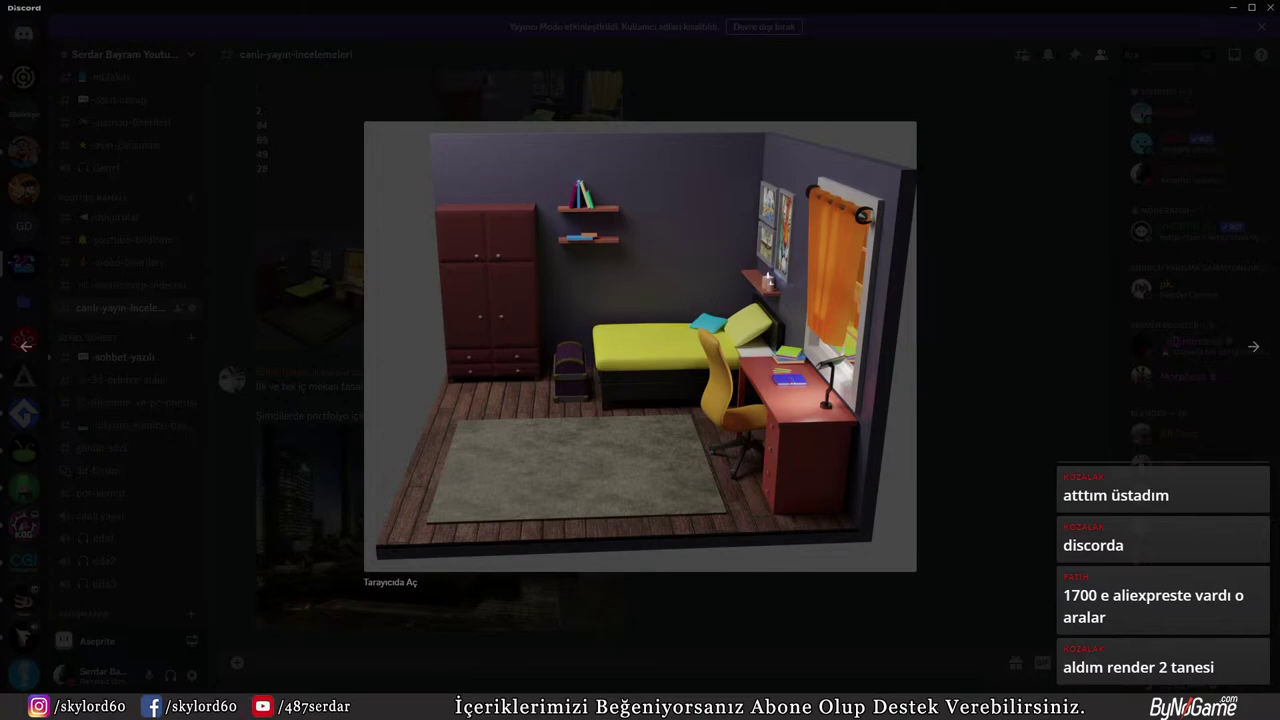
pyautogui.hotkey('alt', 'Tab')
pyautogui.doubleClick(772, 237)
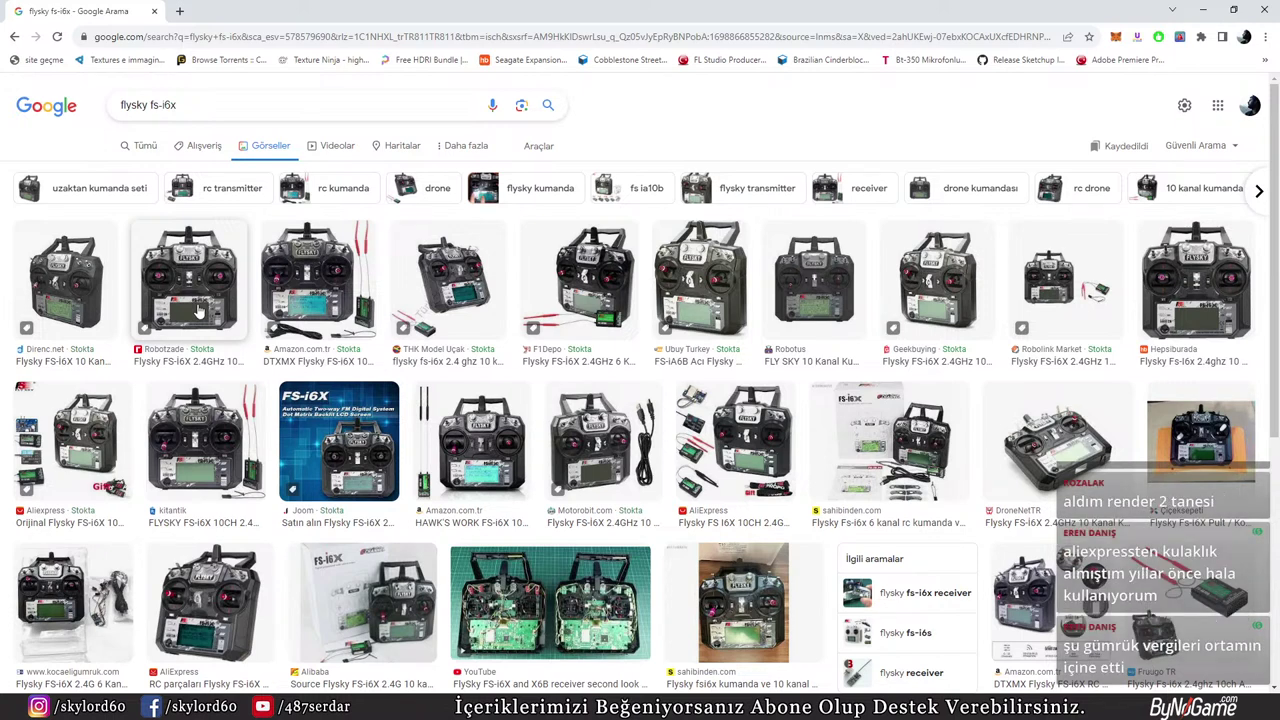
# Preview the F1Depo and Motorobit Flysky FS-i6X listings, then go back to Discord
pyautogui.click(583, 300)
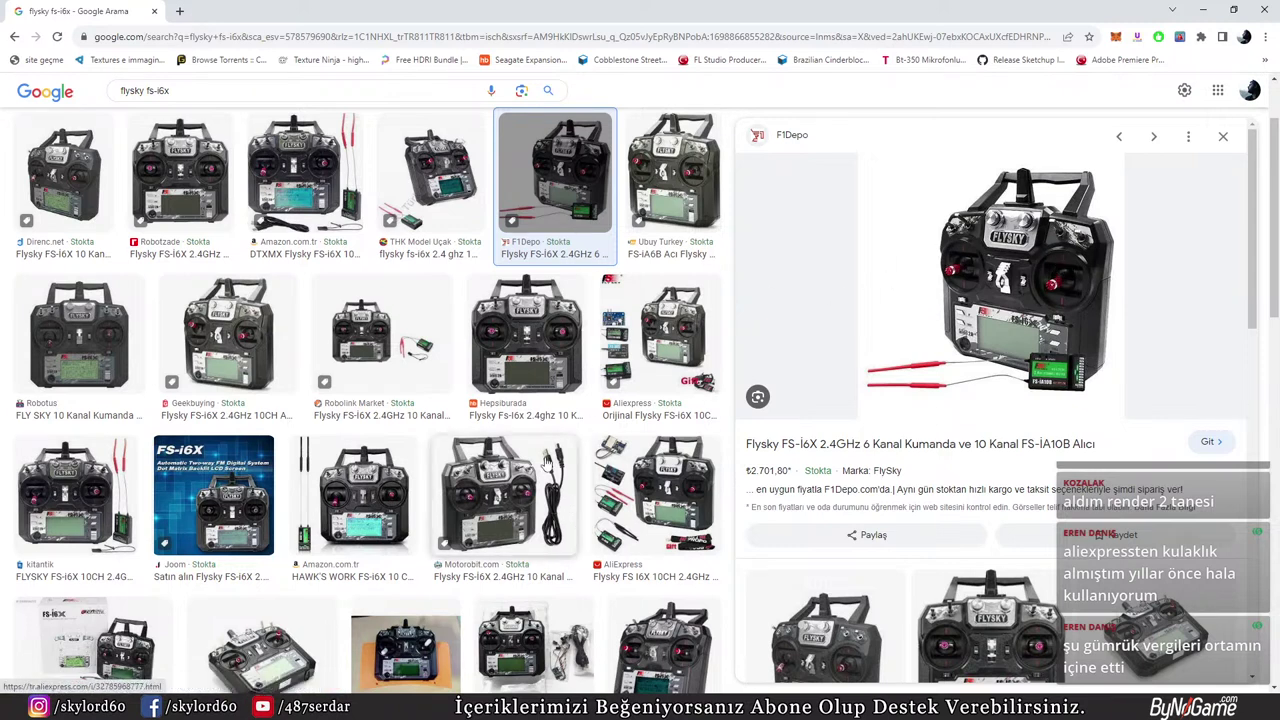
pyautogui.click(551, 470)
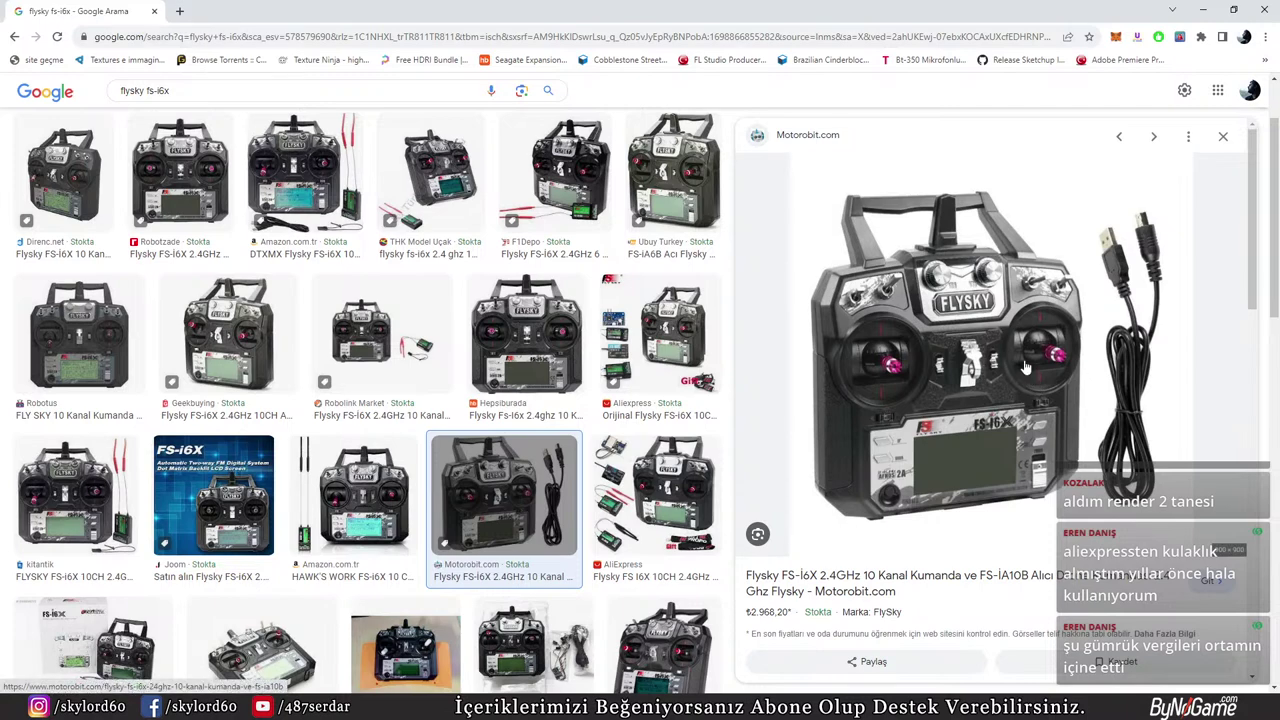
pyautogui.hotkey('alt', 'Tab')
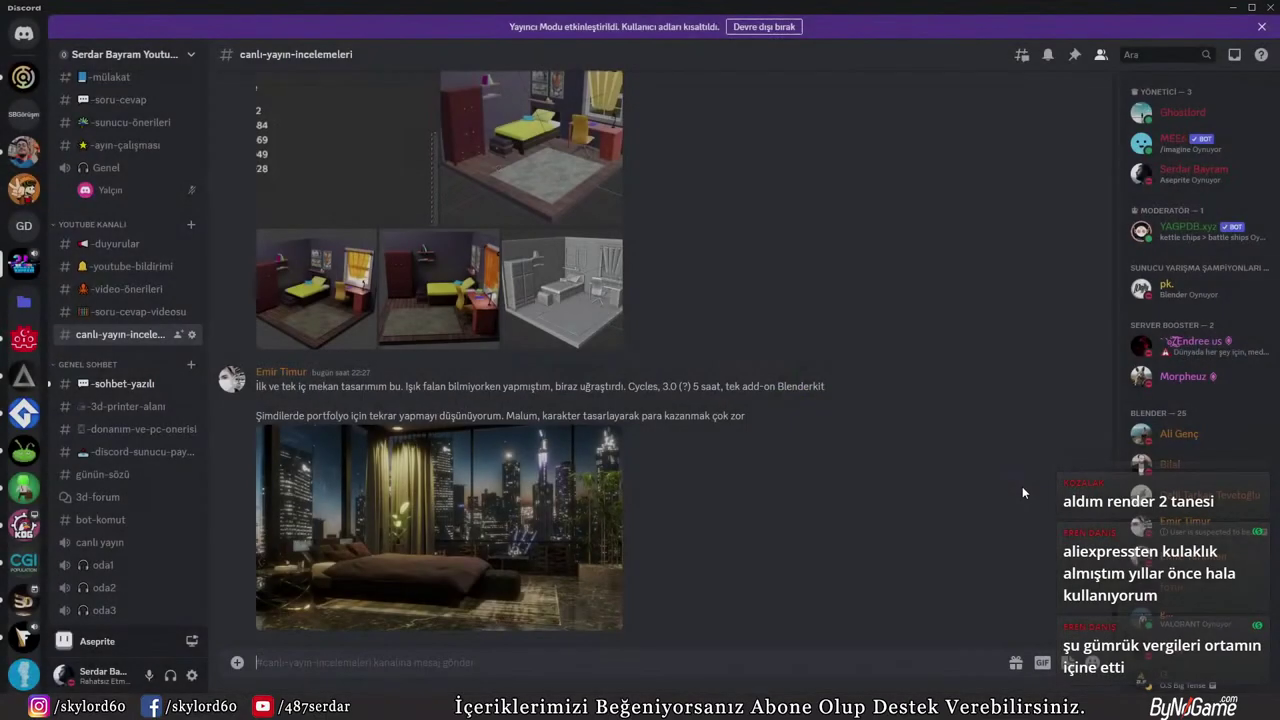
# Close the viewer and open the coloured bedroom viewport render in the browser via 'Tarayıcıda Aç'
pyautogui.click(1022, 490)
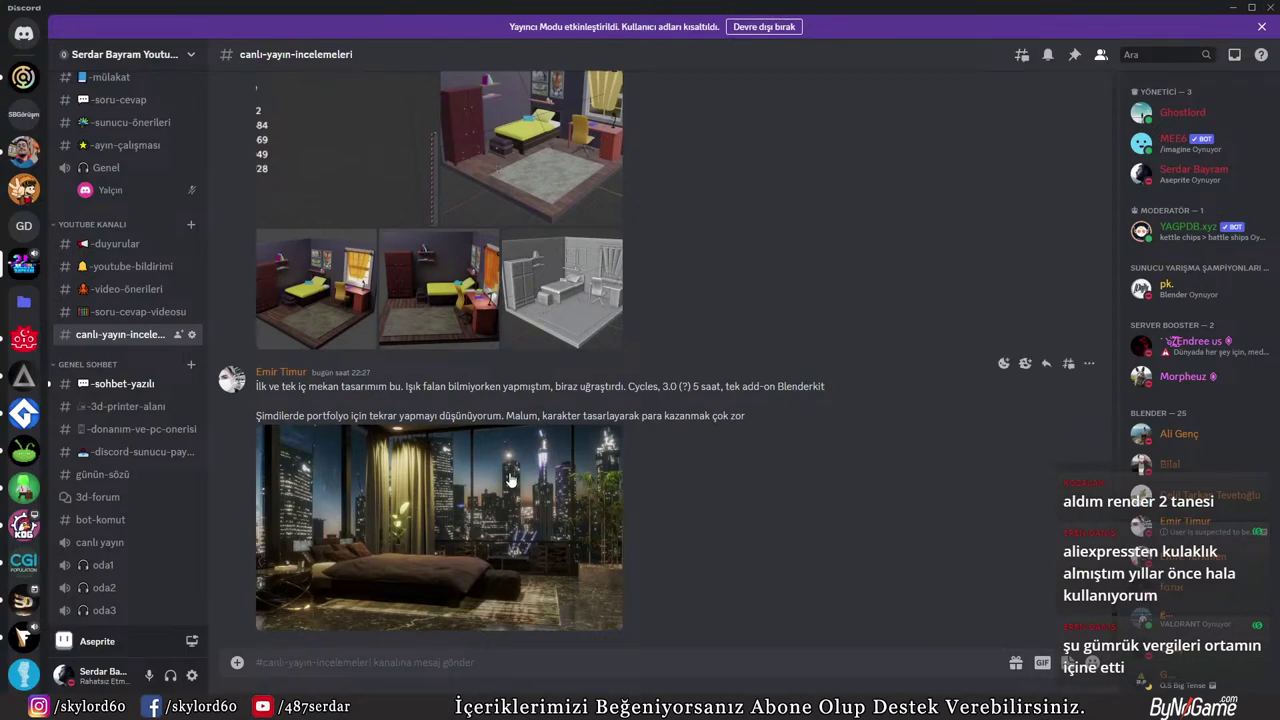
pyautogui.scroll(1, 538, 397)
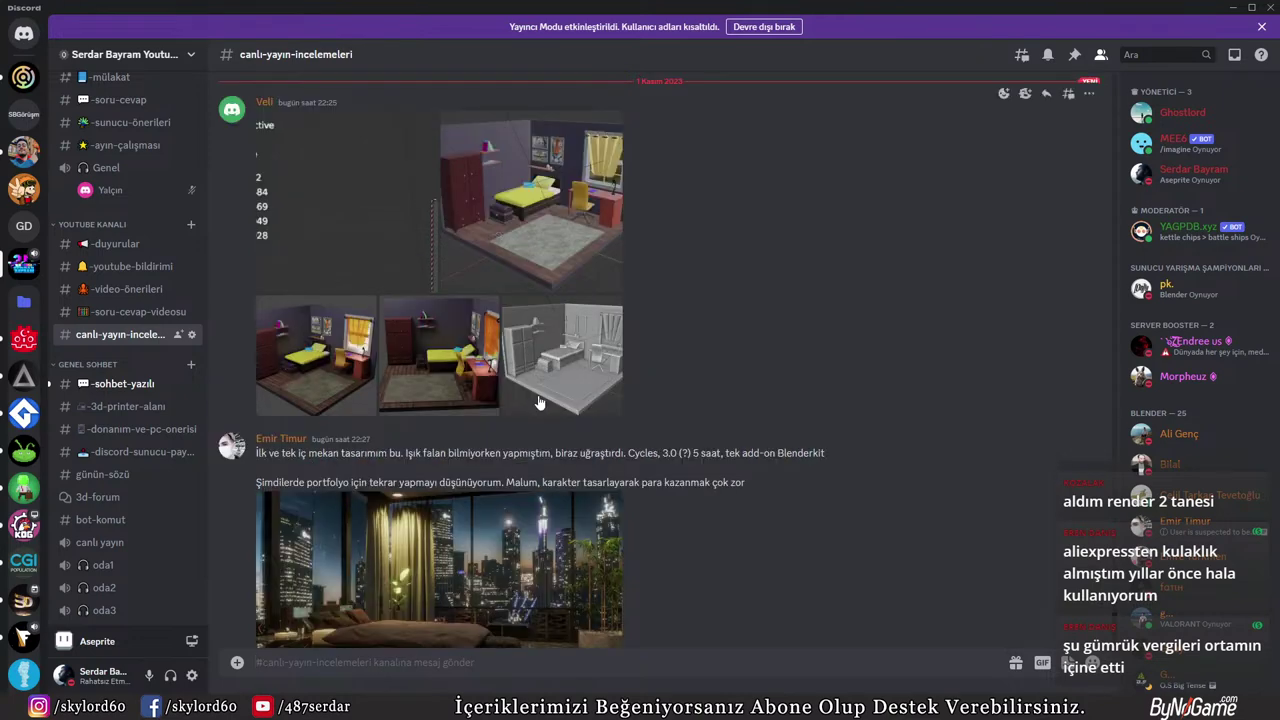
pyautogui.scroll(-1, 538, 401)
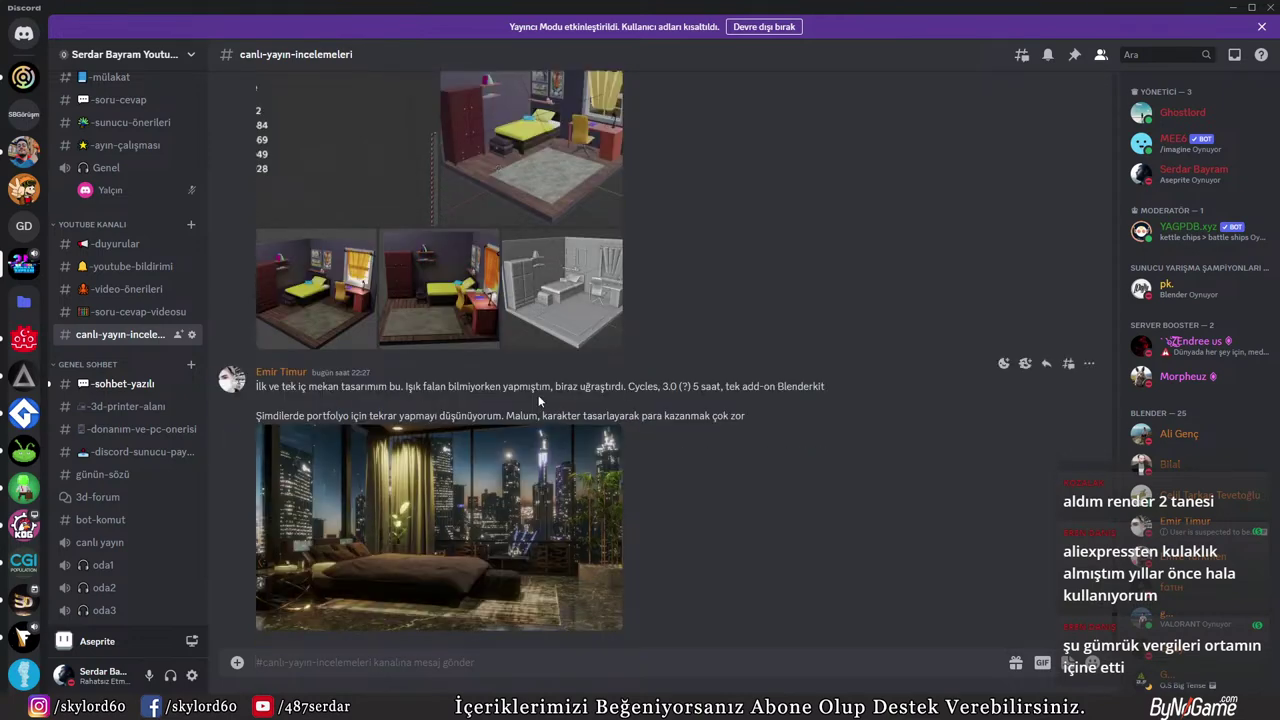
pyautogui.scroll(3, 538, 400)
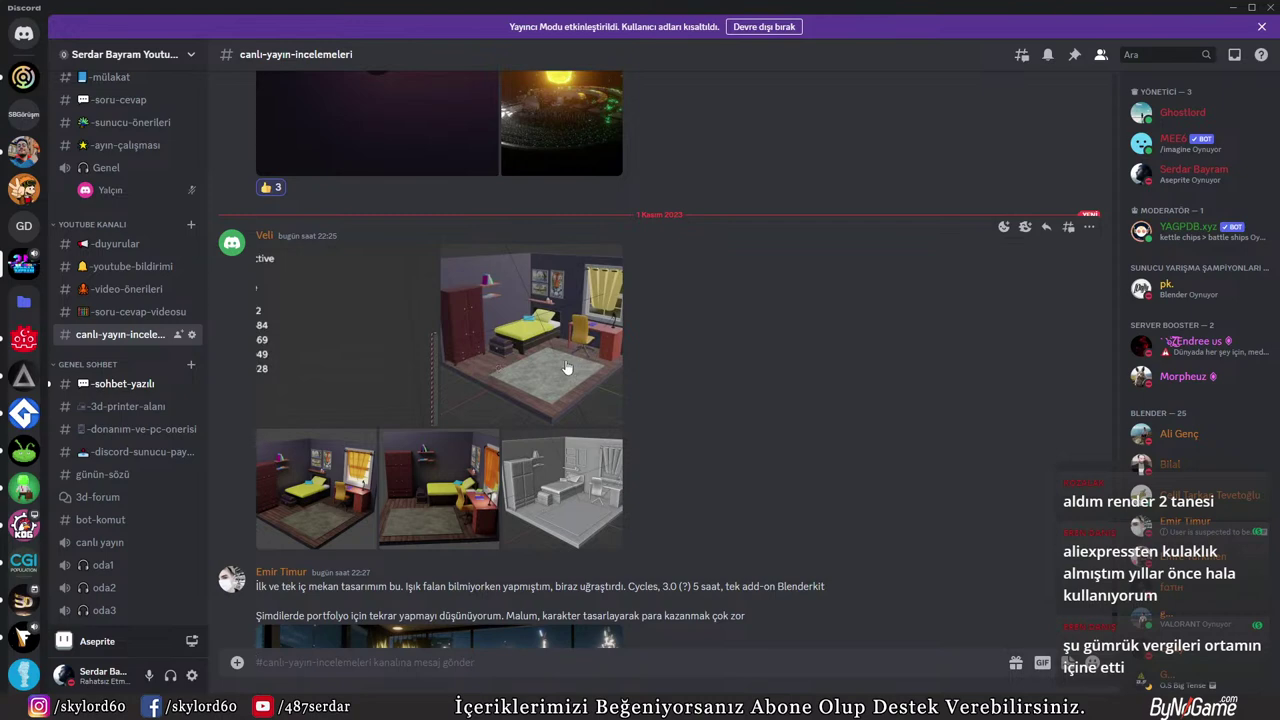
pyautogui.click(571, 362)
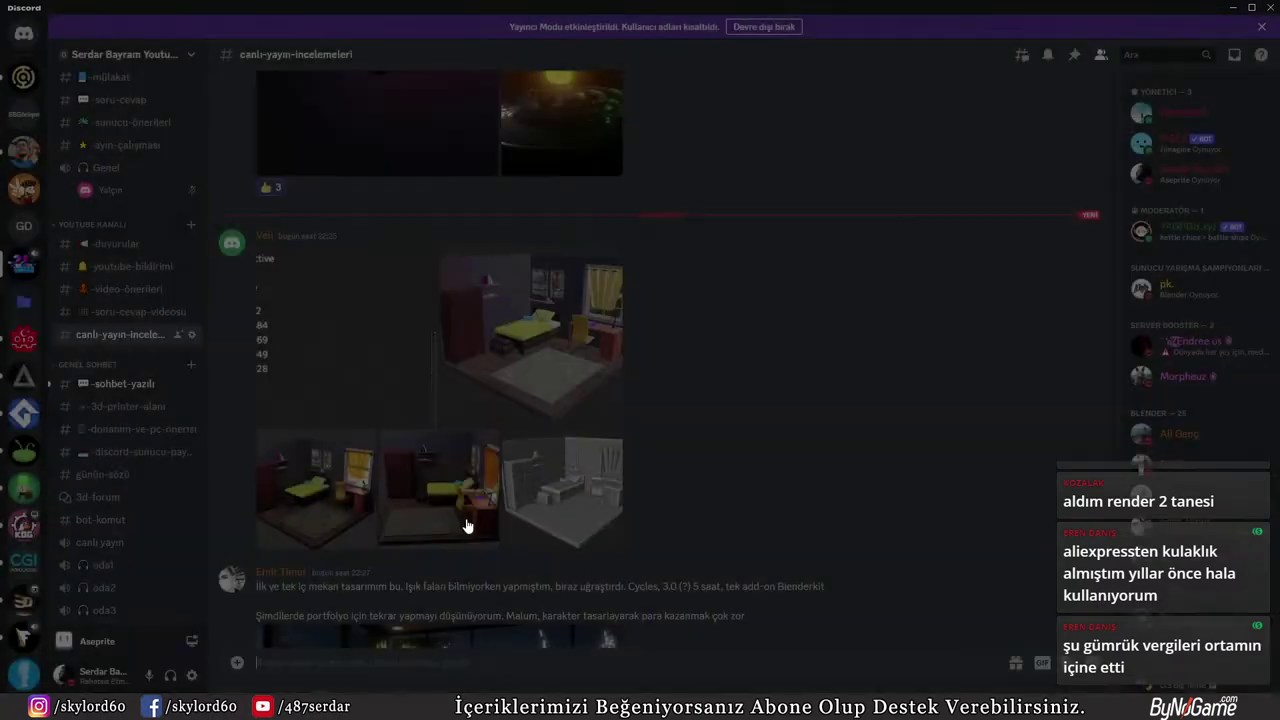
pyautogui.click(420, 590)
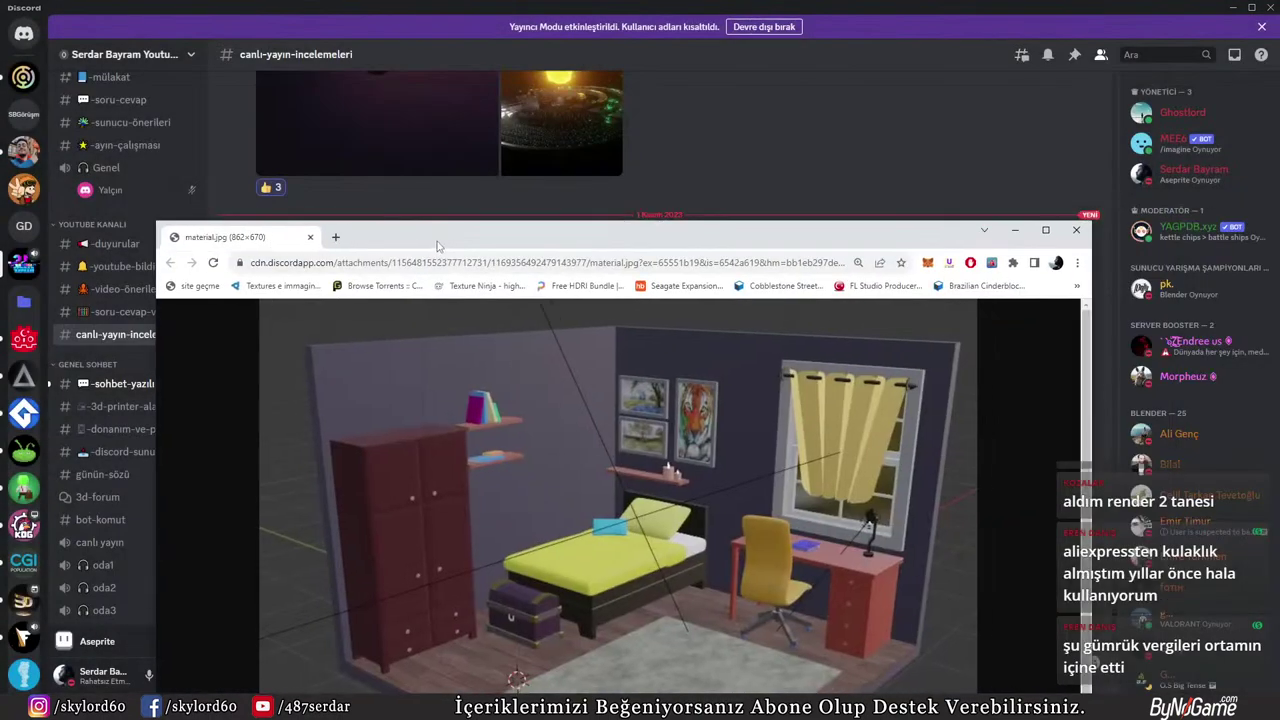
# Maximise and zoom into material.jpg in Chrome, then close it and enlarge the first bedroom thumbnail
pyautogui.doubleClick(446, 240)
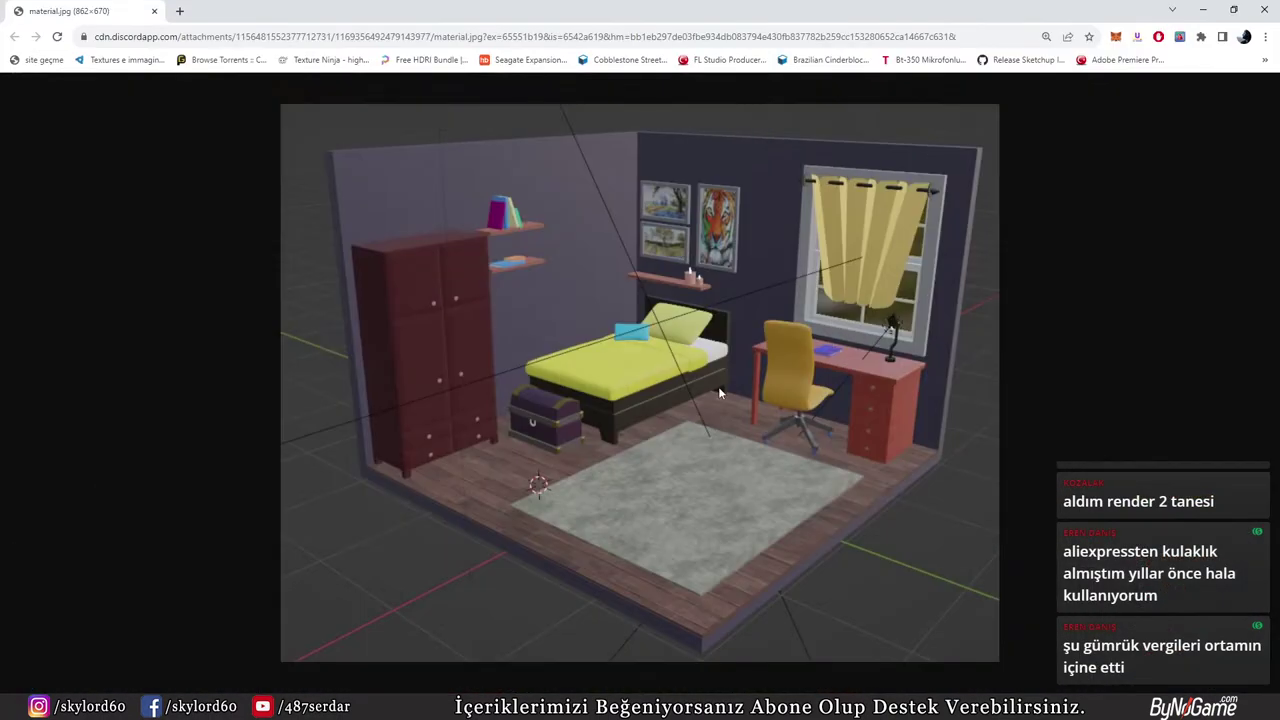
pyautogui.keyDown('ctrl'); pyautogui.scroll(5, 718, 386); pyautogui.keyUp('ctrl')
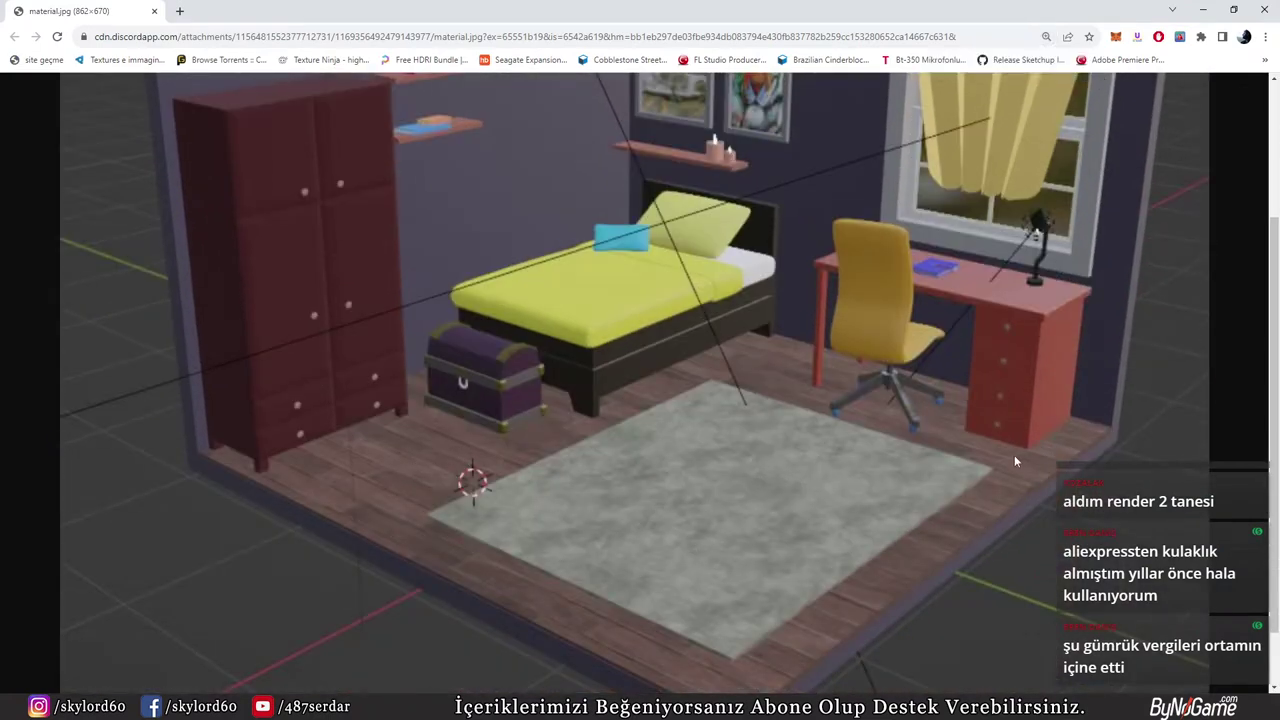
pyautogui.scroll(2, 985, 435)
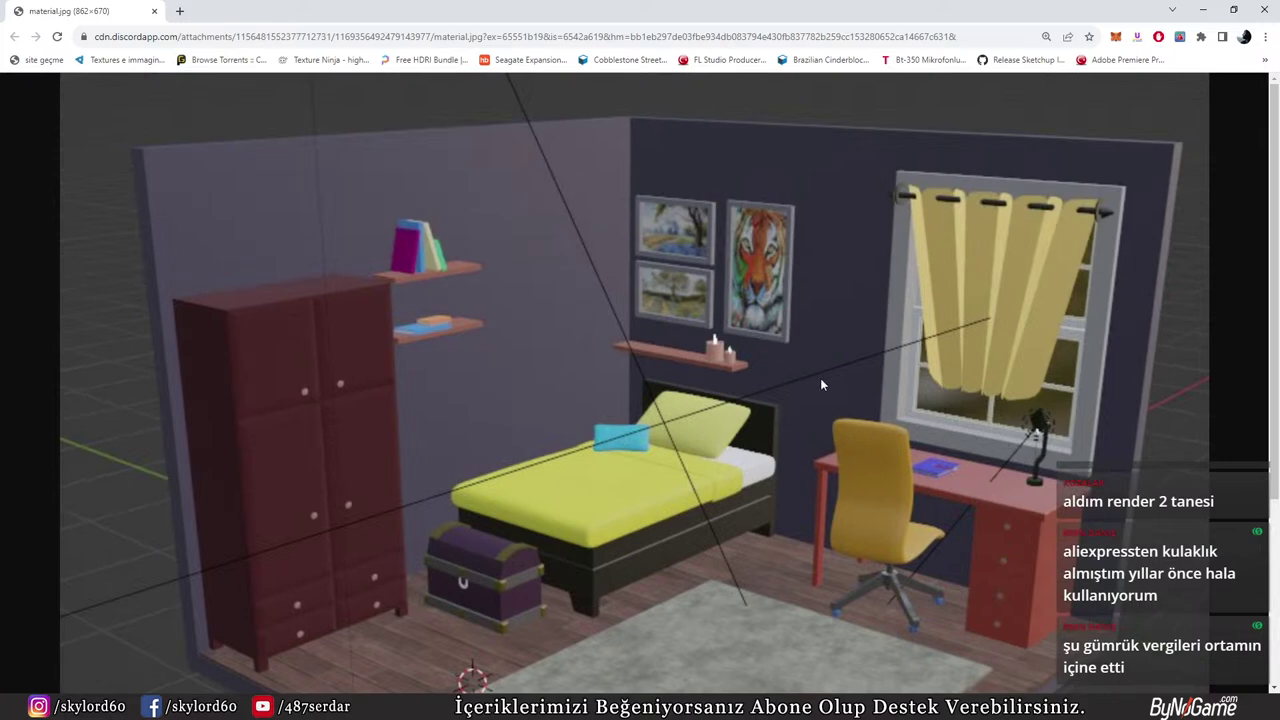
pyautogui.scroll(-1, 820, 378)
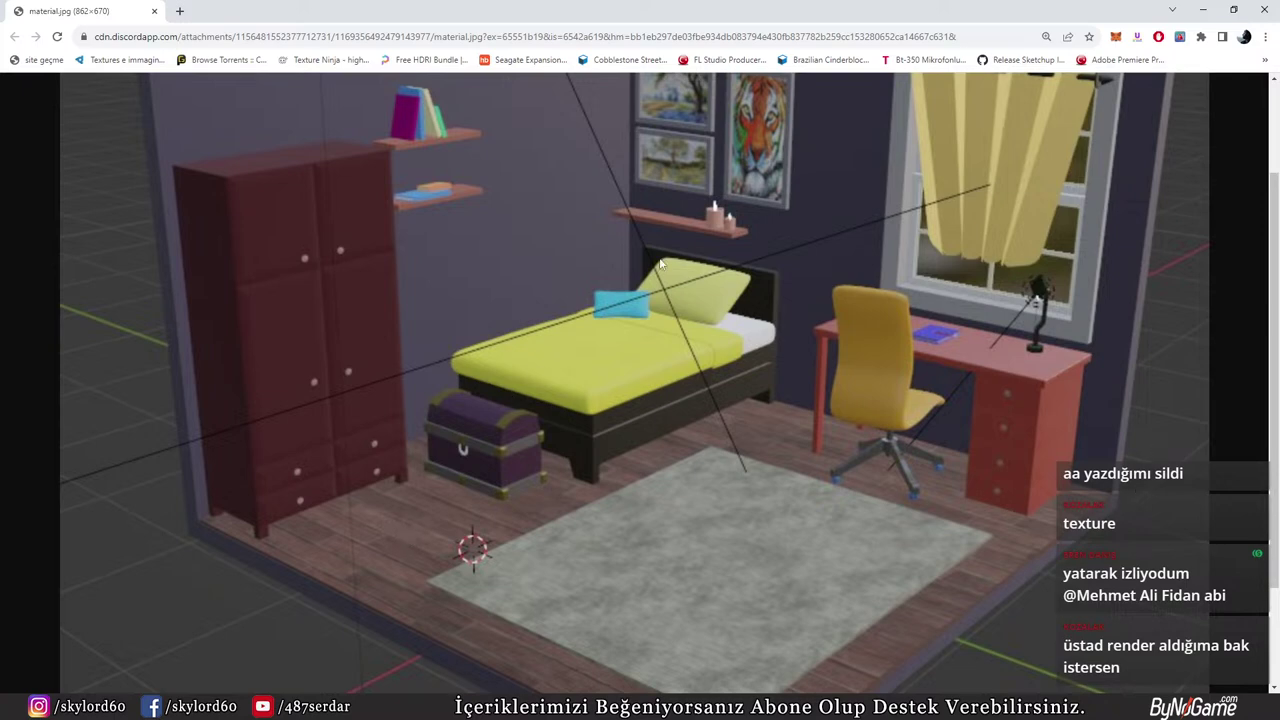
pyautogui.hotkey('ctrl', 'w')
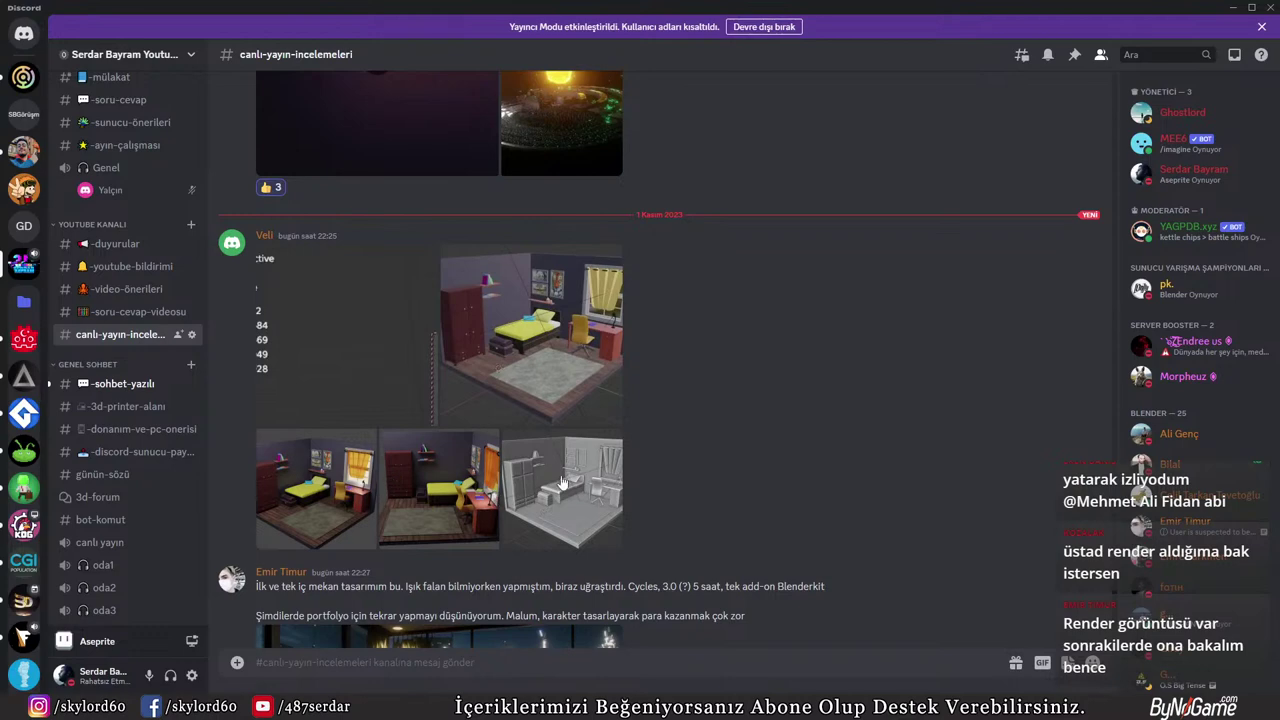
pyautogui.click(348, 487)
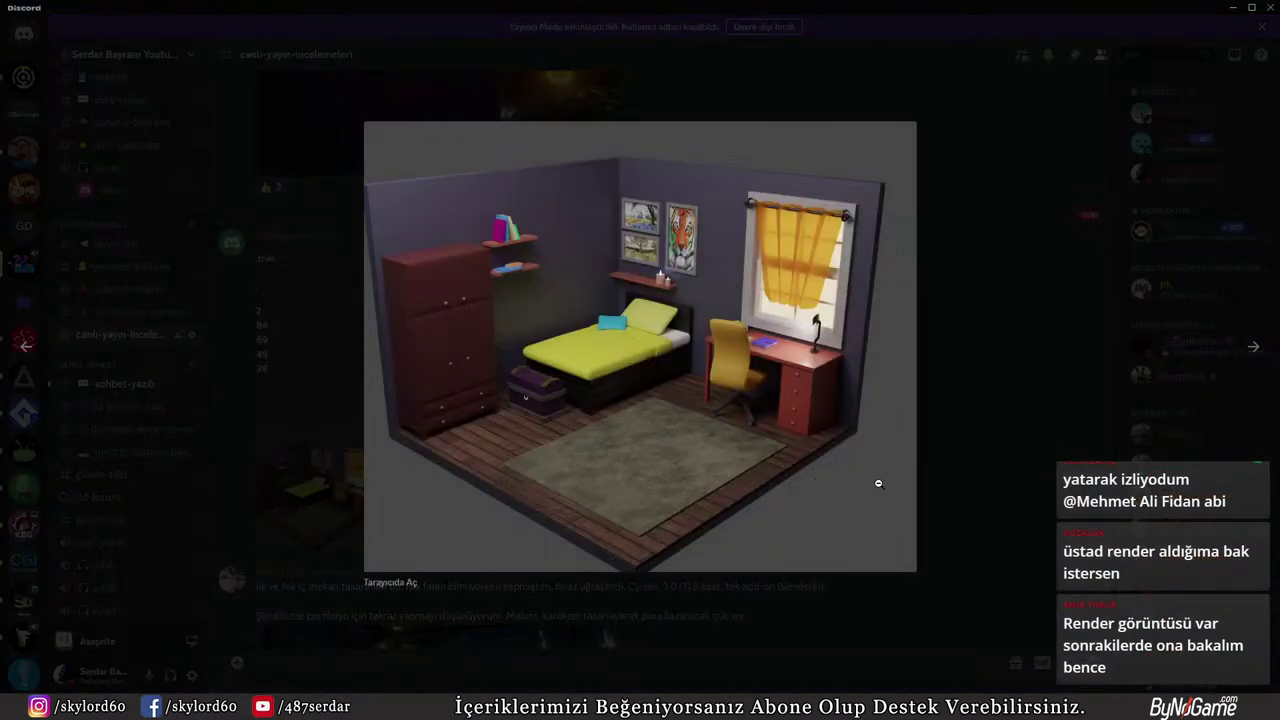
# Flip to the next render and back, then open the isometric bedroom render in the browser
pyautogui.click(1254, 352)
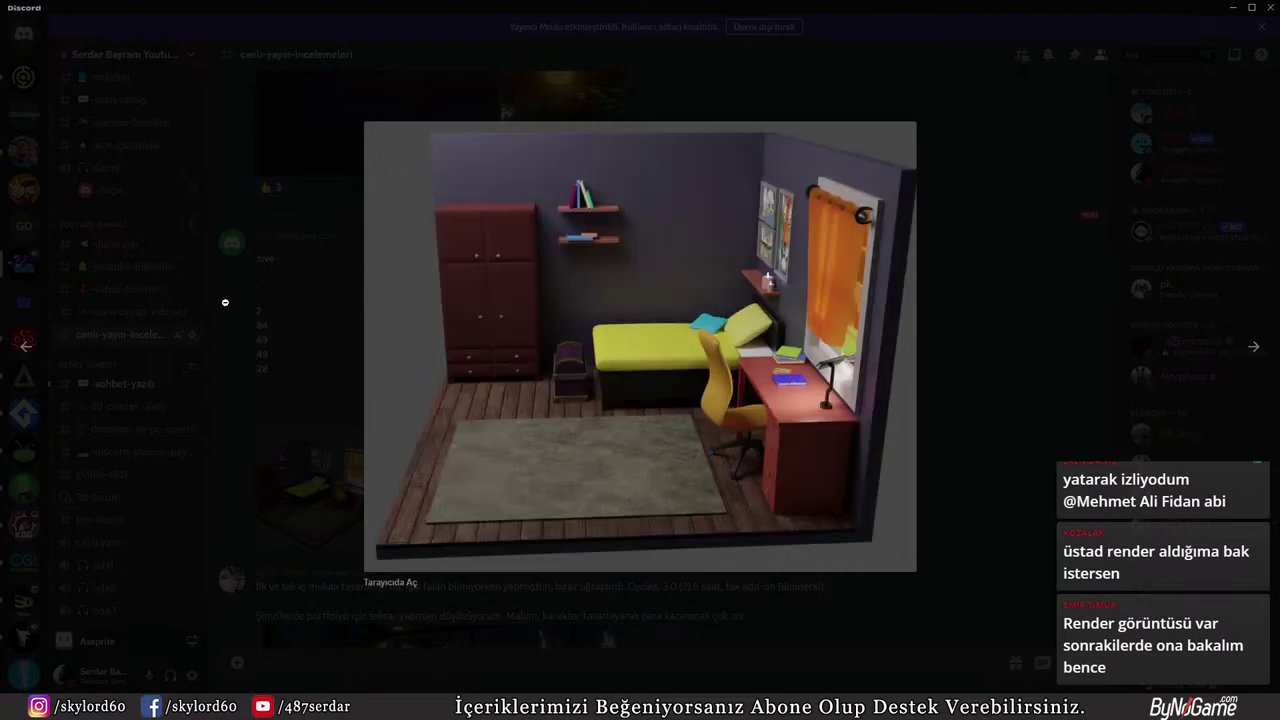
pyautogui.click(36, 356)
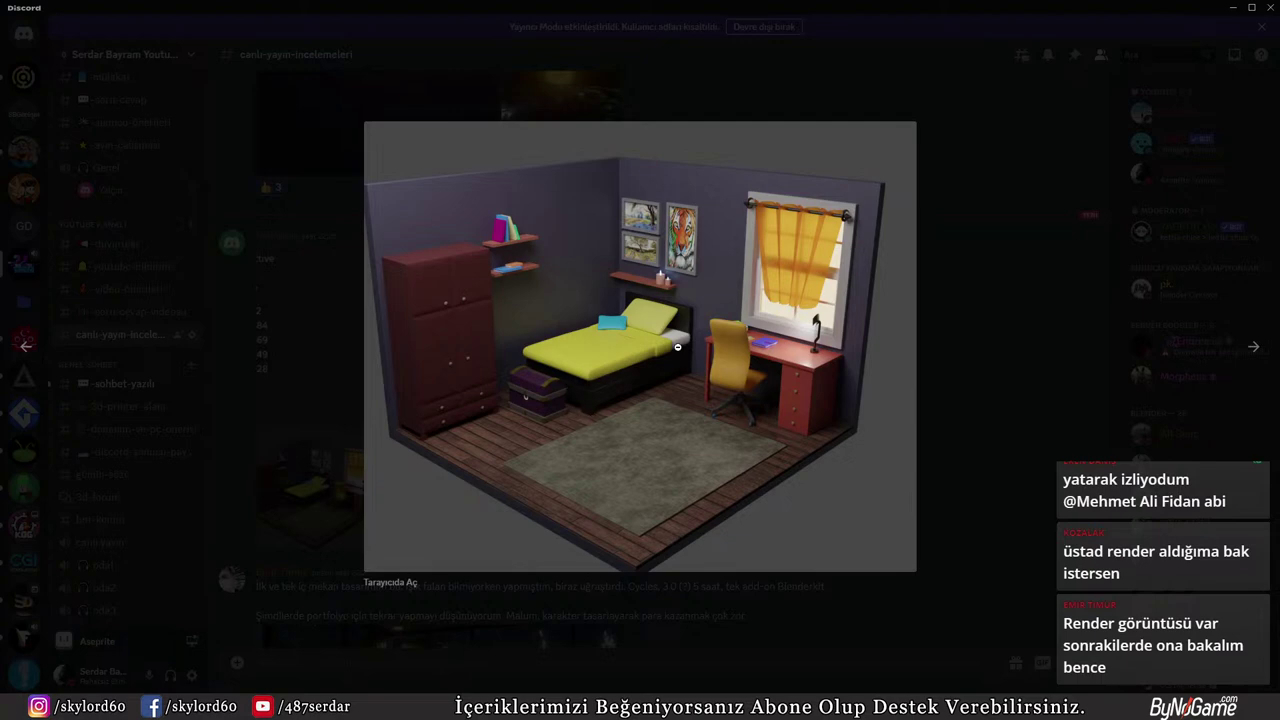
pyautogui.click(400, 600)
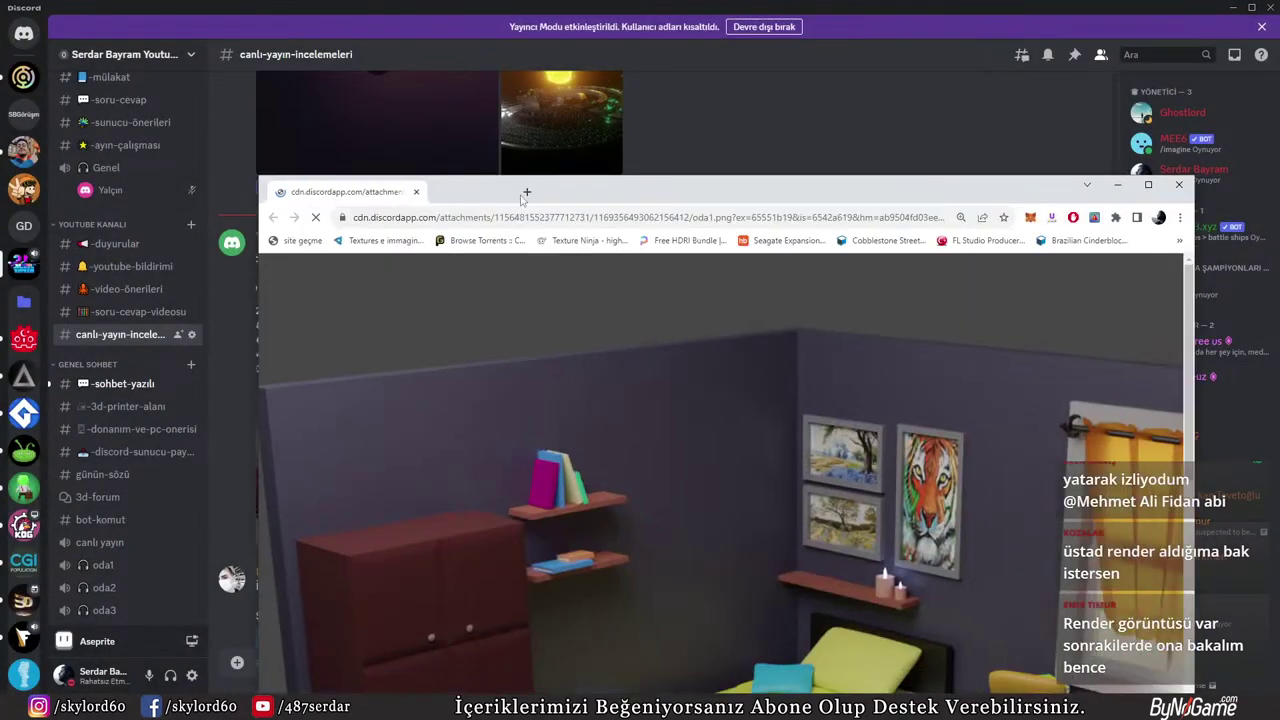
# Maximise oda1.png, view it at full resolution and zoom around, then close its tab
pyautogui.doubleClick(564, 192)
pyautogui.click(628, 423)
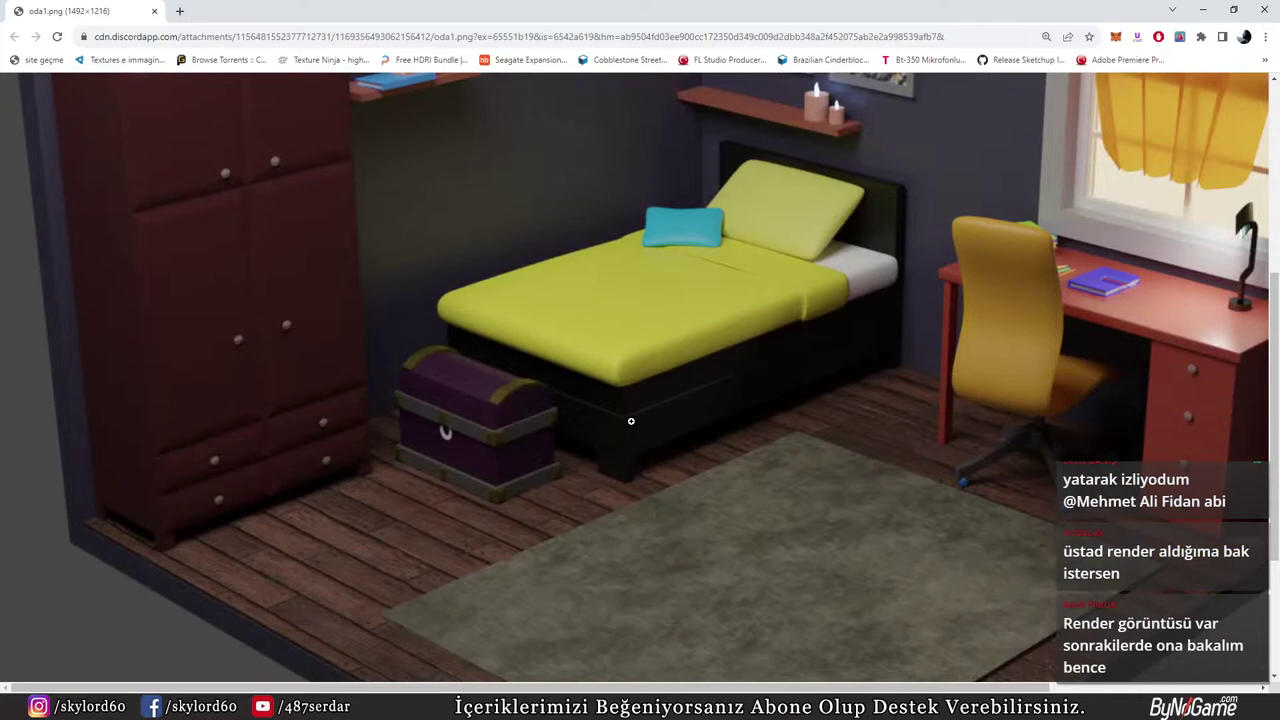
pyautogui.keyDown('ctrl'); pyautogui.scroll(-1, 628, 423); pyautogui.keyUp('ctrl')
pyautogui.scroll(1, 319, 518)
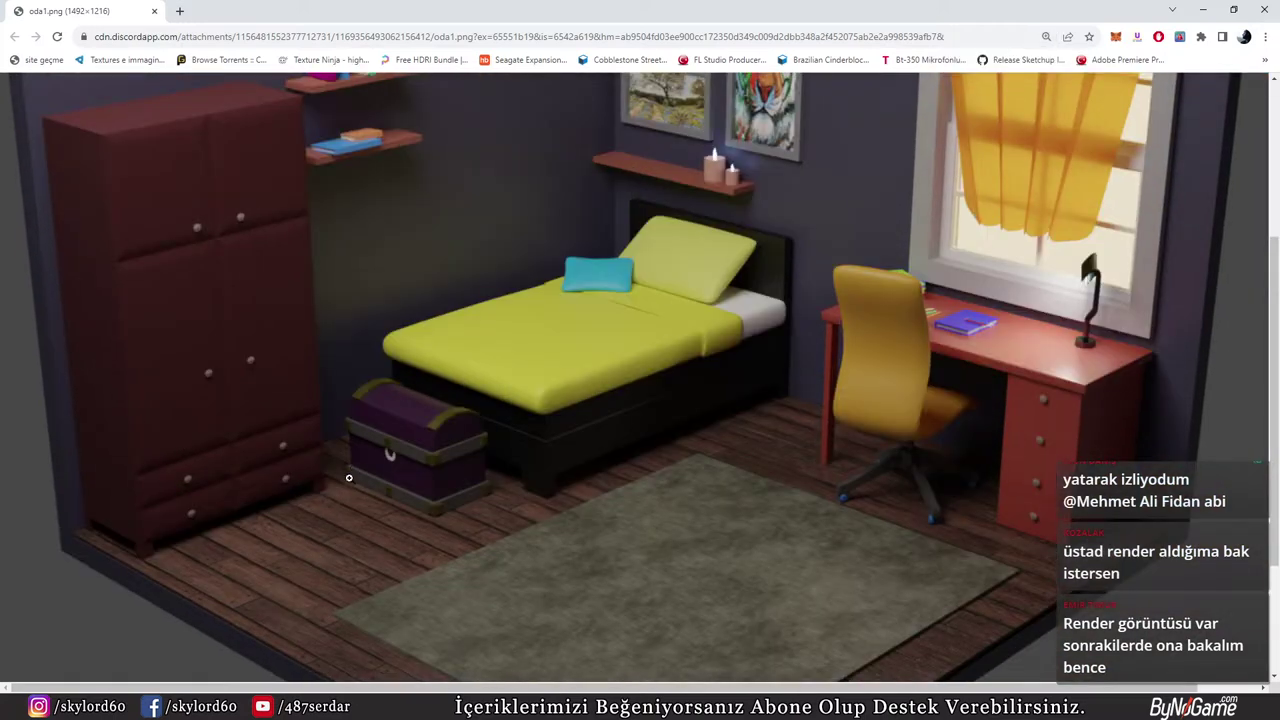
pyautogui.scroll(3, 356, 470)
pyautogui.scroll(-1, 370, 450)
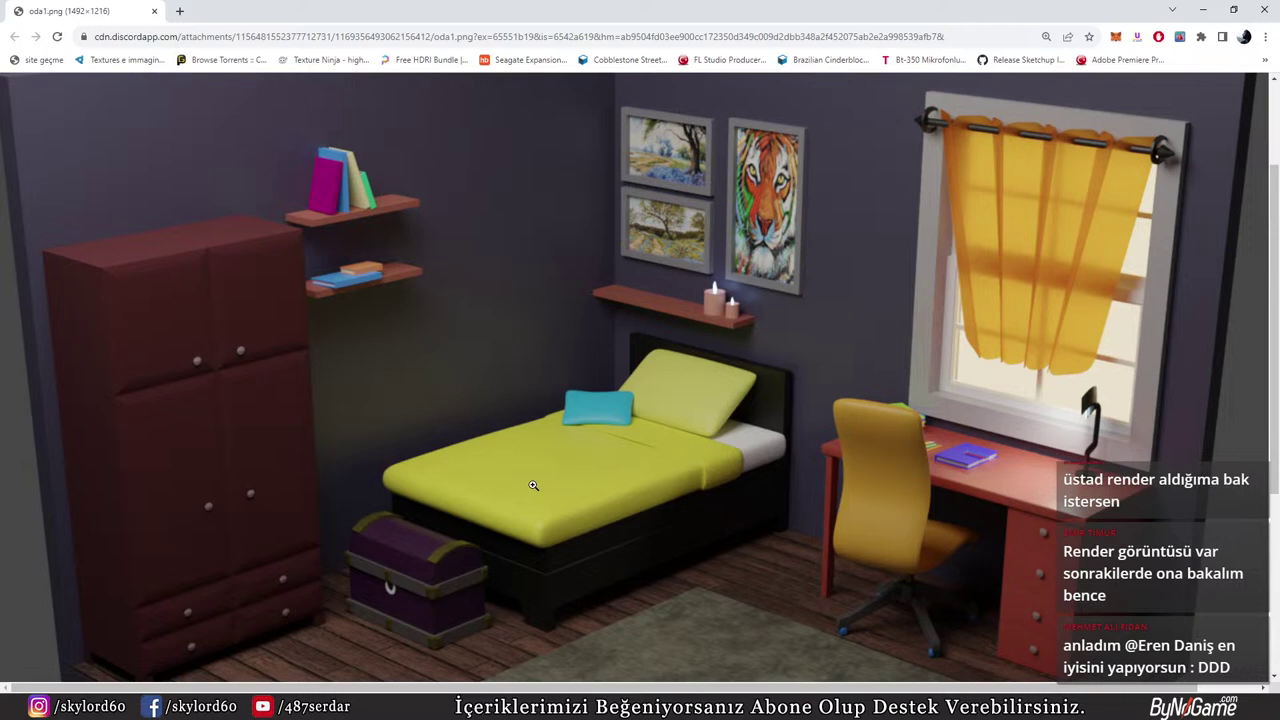
pyautogui.keyDown('ctrl'); pyautogui.scroll(-2, 533, 485); pyautogui.keyUp('ctrl')
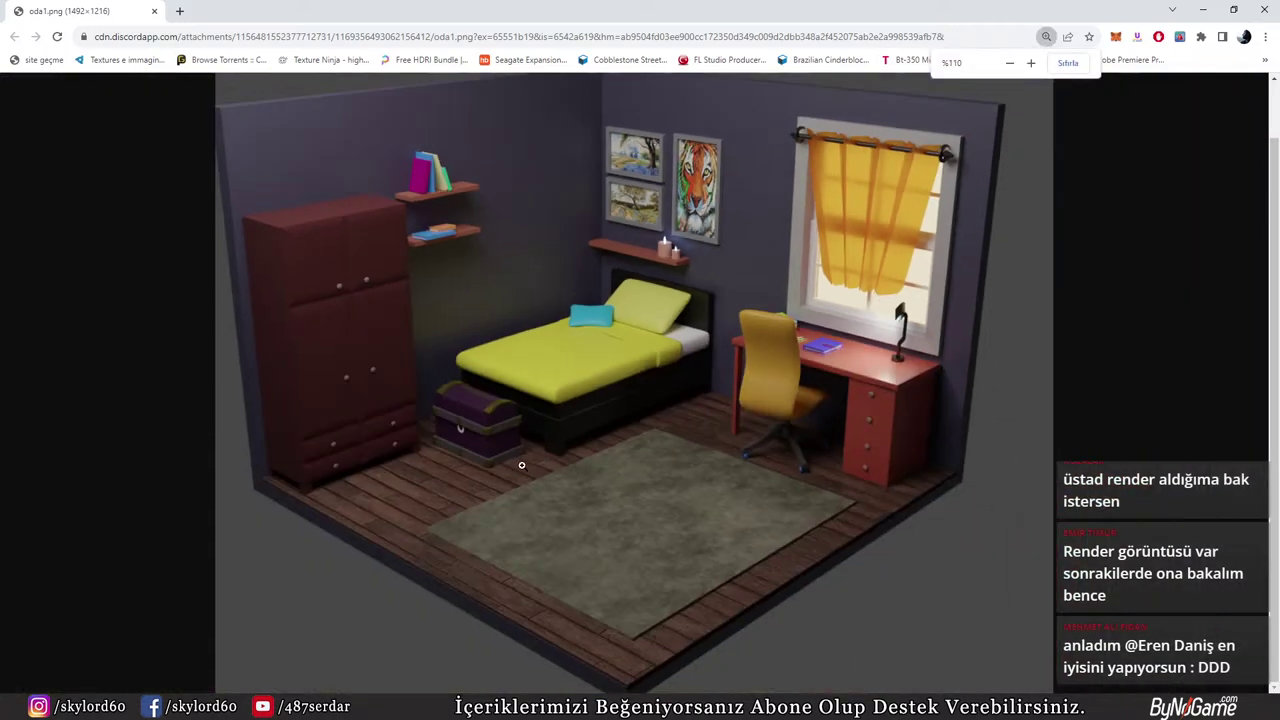
pyautogui.keyDown('ctrl'); pyautogui.scroll(2, 523, 466); pyautogui.keyUp('ctrl')
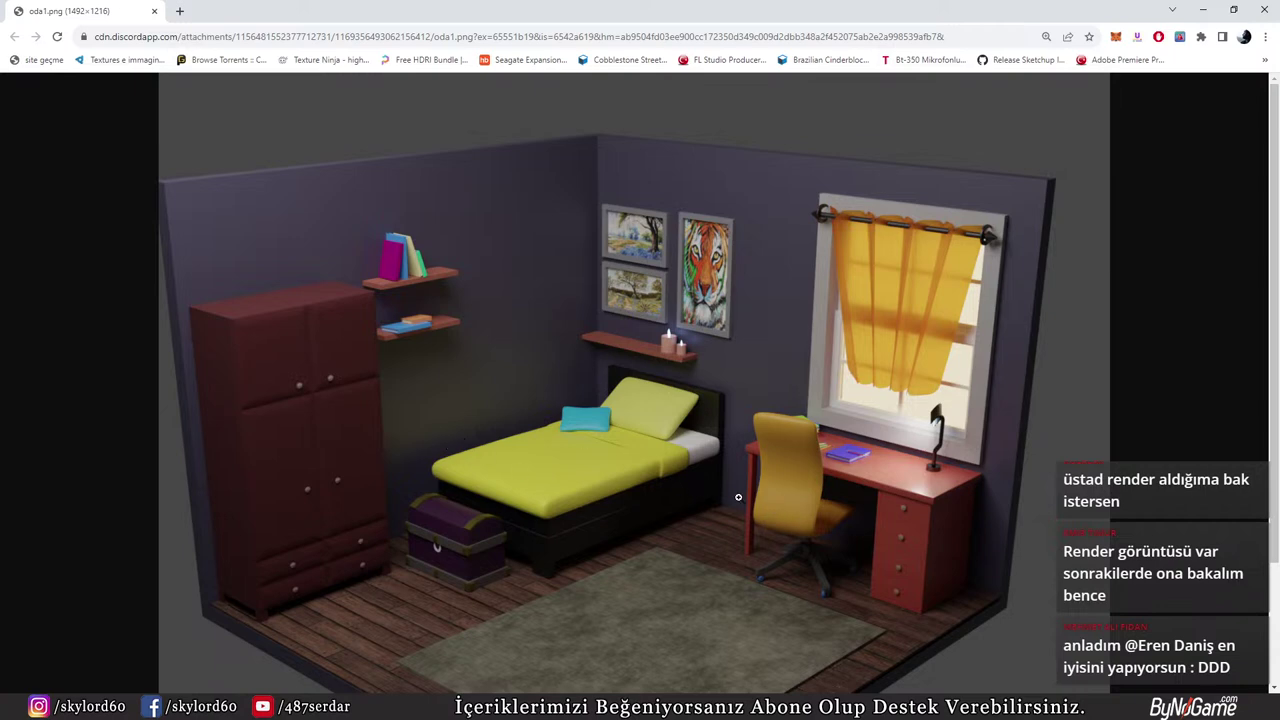
pyautogui.middleClick(72, 5)
pyautogui.scroll(-3, 555, 503)
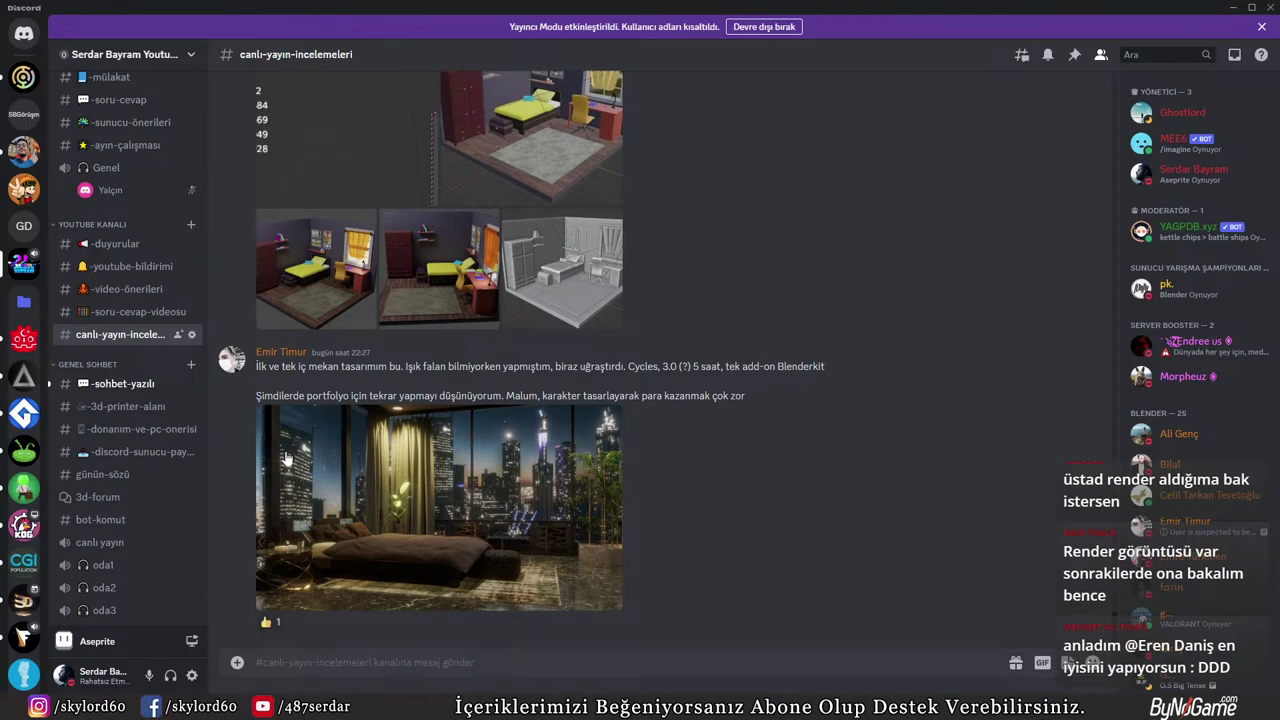
# Open the night-city render Exp_2.png in a maximised Chrome window and zoom out to 90%
pyautogui.click(375, 480)
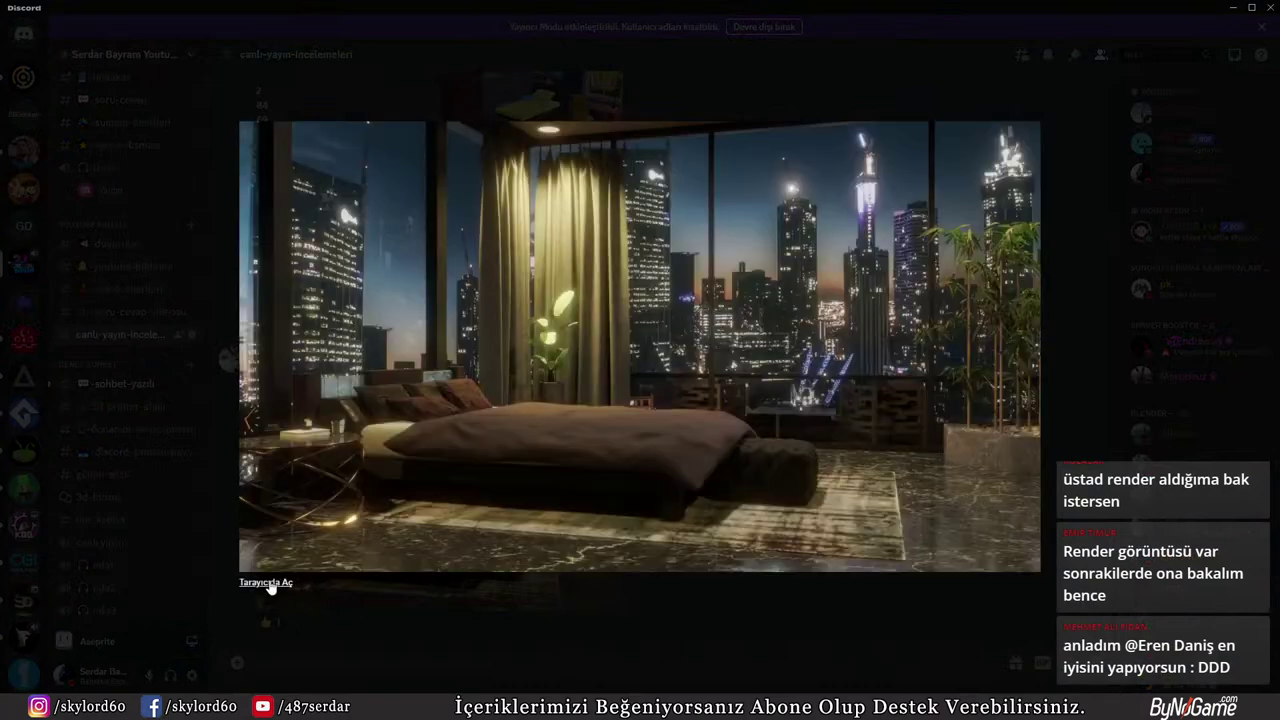
pyautogui.click(265, 582)
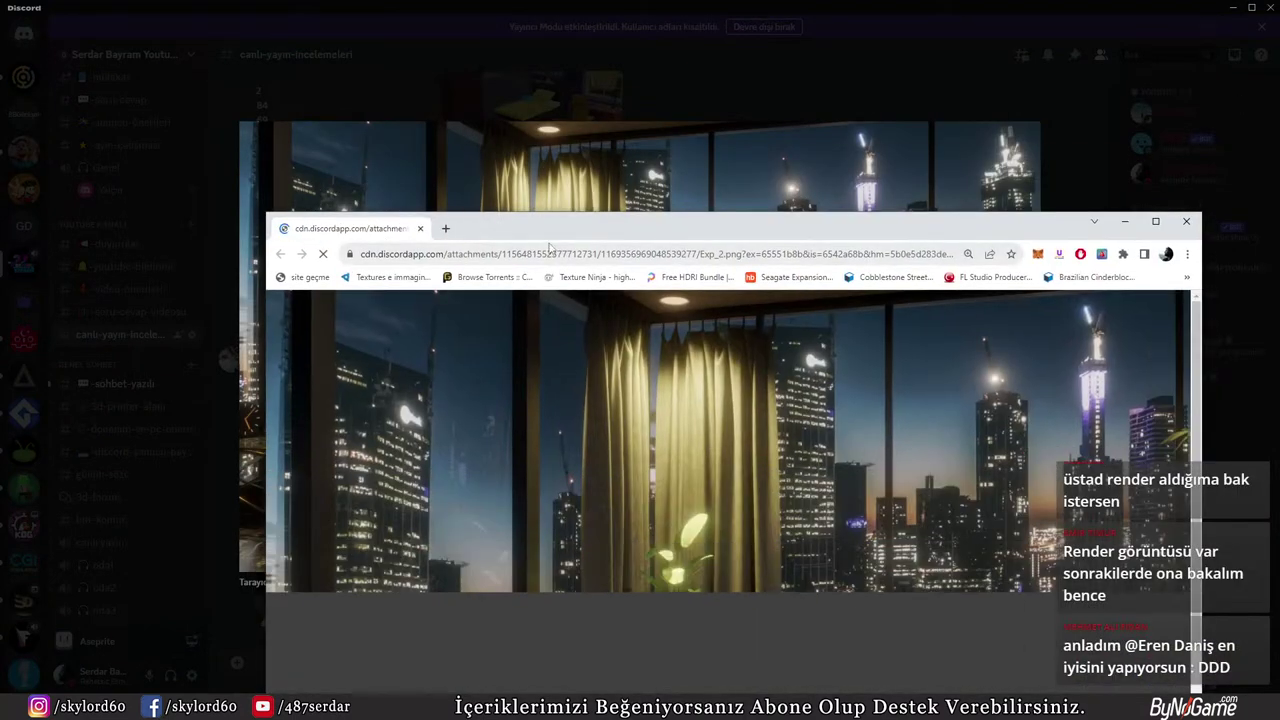
pyautogui.doubleClick(548, 240)
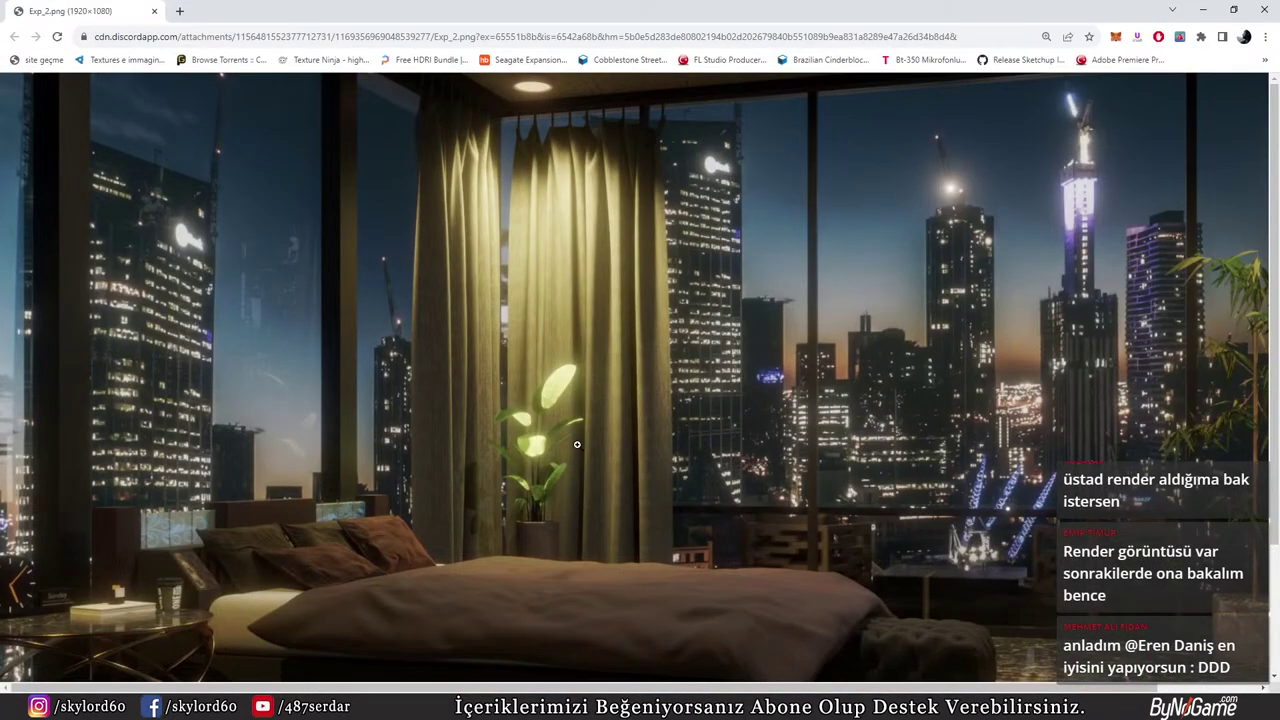
pyautogui.scroll(-3, 577, 444)
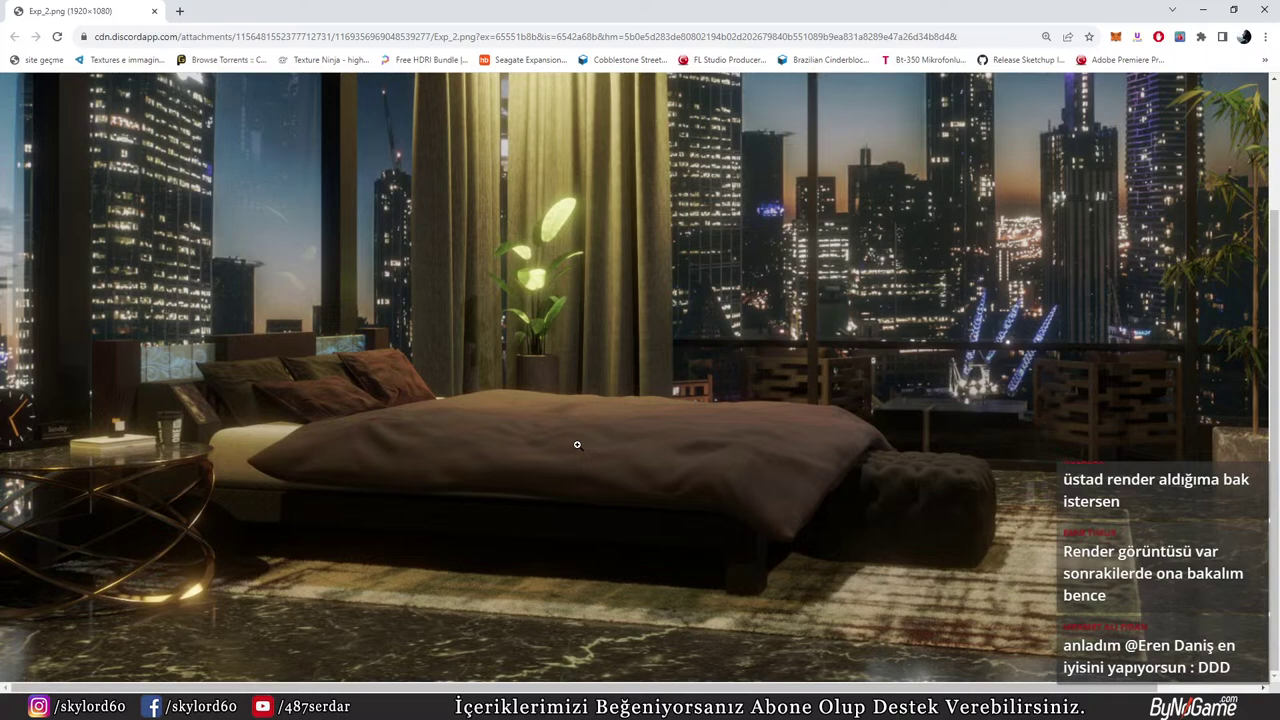
pyautogui.scroll(3, 577, 444)
pyautogui.scroll(-3, 577, 444)
pyautogui.scroll(3, 579, 444)
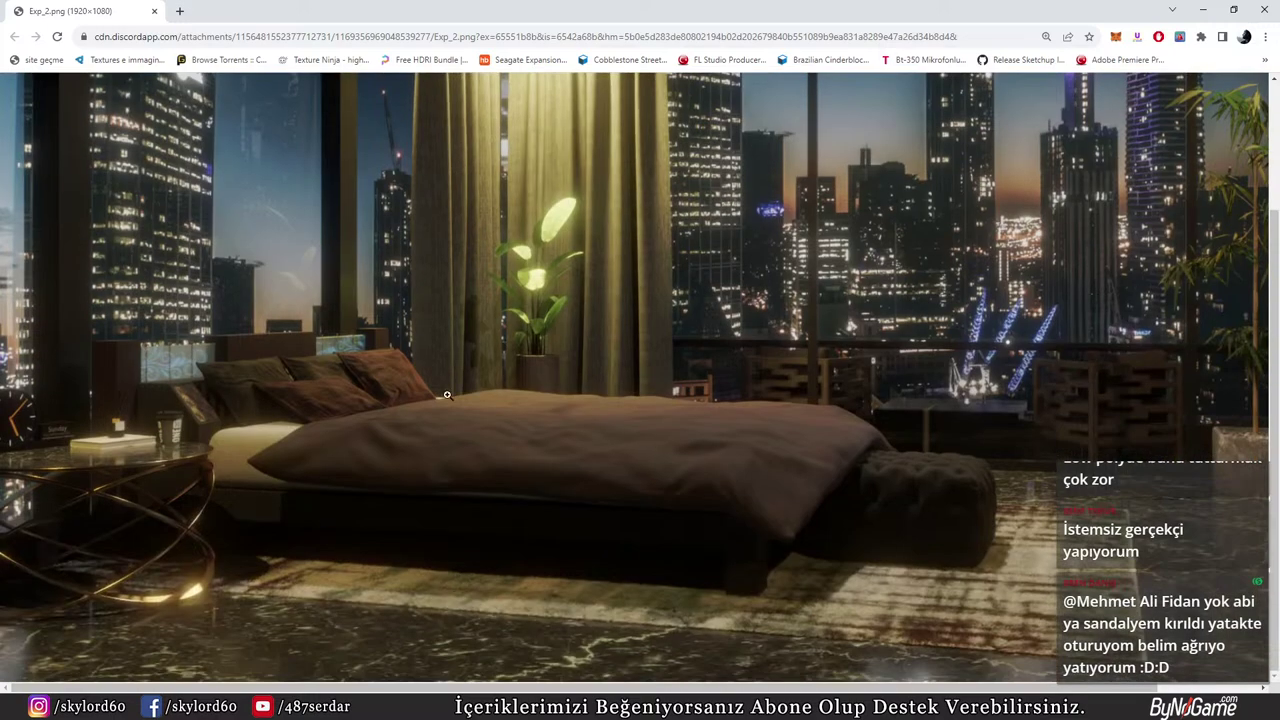
pyautogui.keyDown('ctrl'); pyautogui.scroll(-2, 450, 390); pyautogui.keyUp('ctrl')
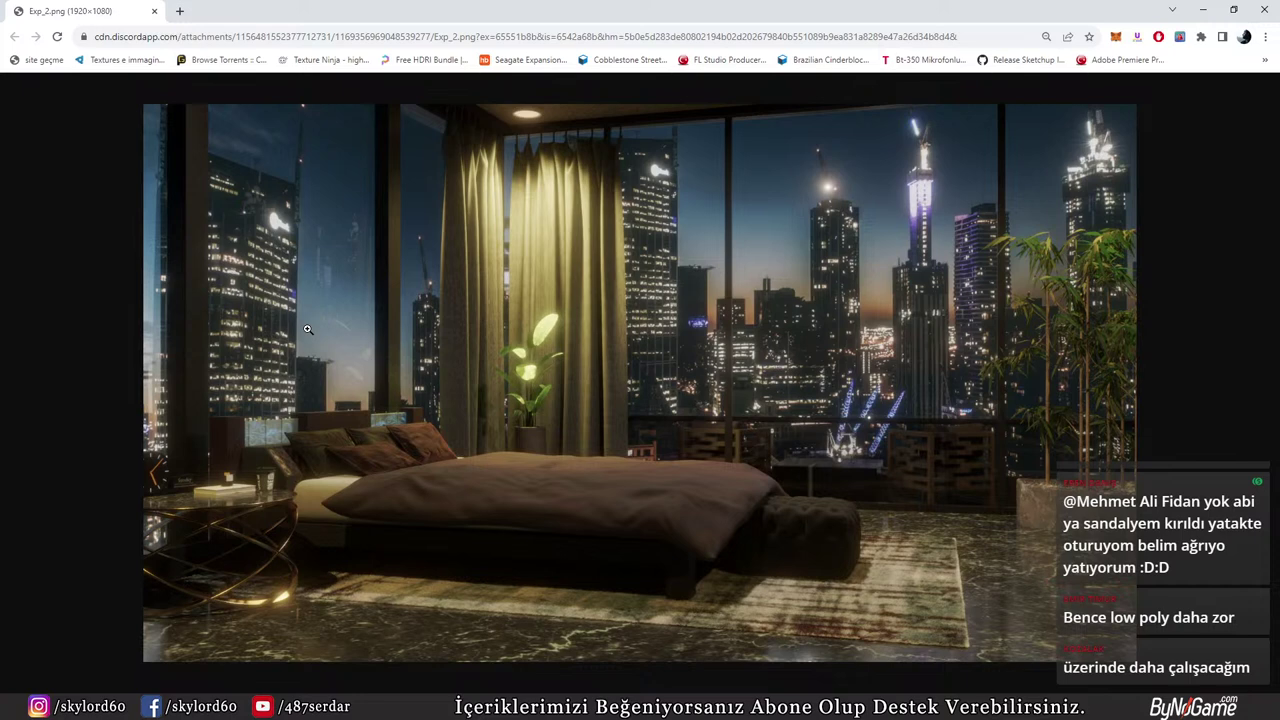
pyautogui.click(429, 510)
pyautogui.keyDown('ctrl'); pyautogui.scroll(5, 456, 504); pyautogui.keyUp('ctrl')
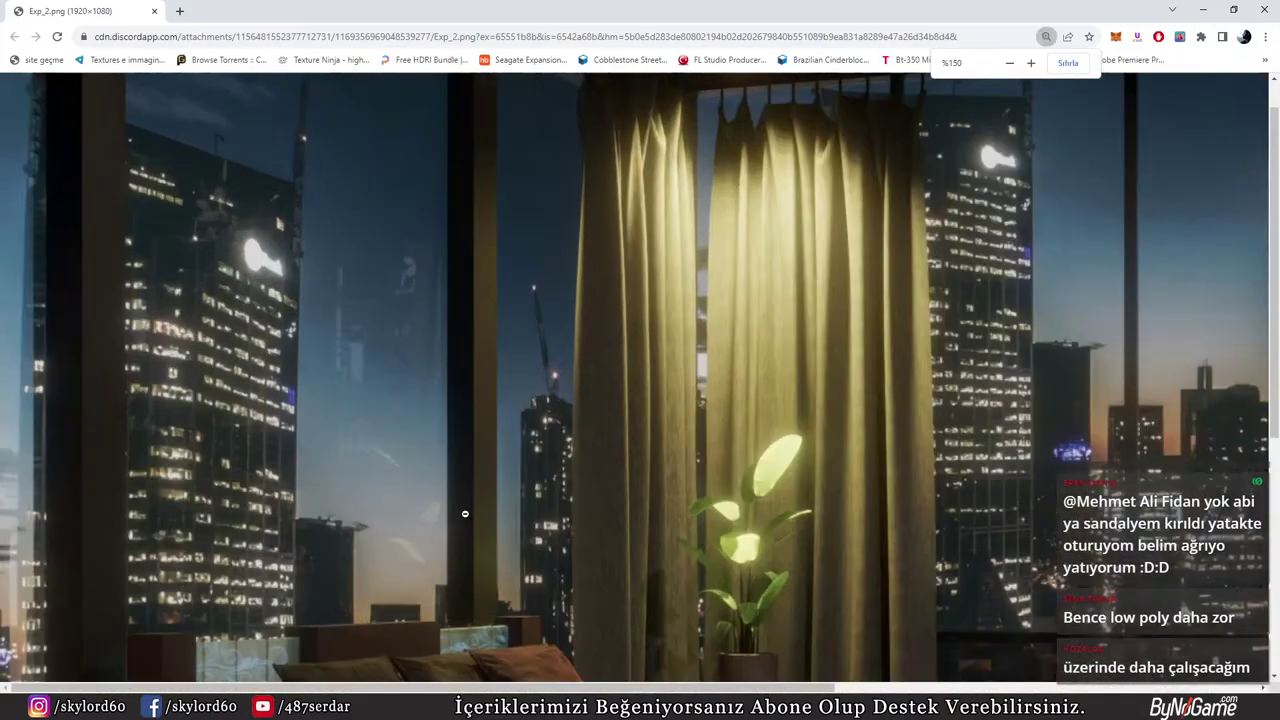
pyautogui.keyDown('ctrl'); pyautogui.scroll(3, 470, 504); pyautogui.keyUp('ctrl')
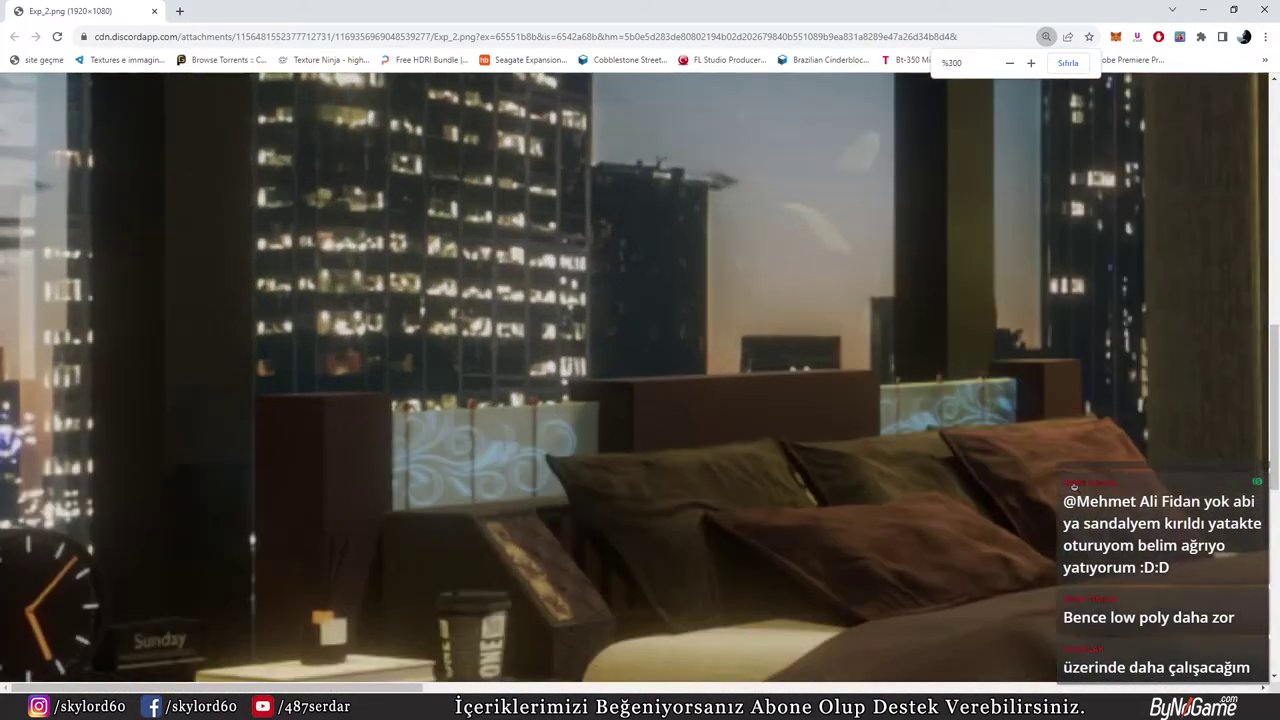
pyautogui.scroll(-2, 985, 456)
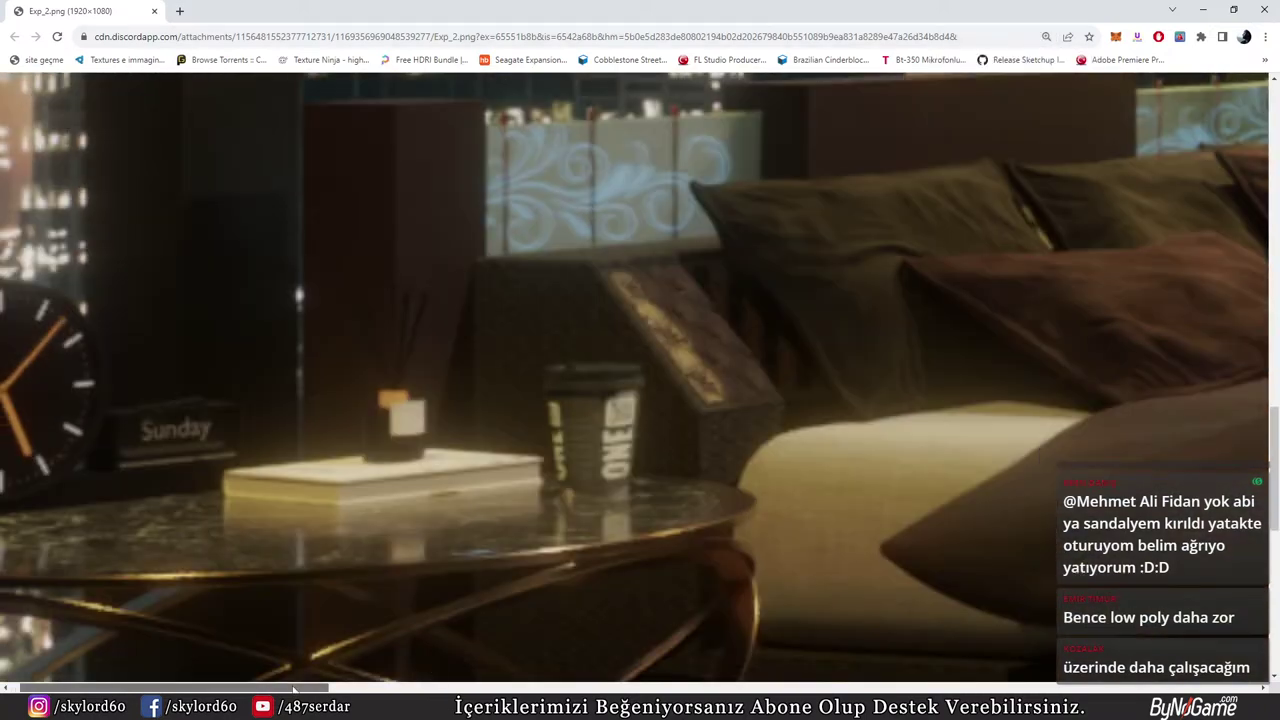
pyautogui.moveTo(297, 686); pyautogui.dragTo(610, 665)
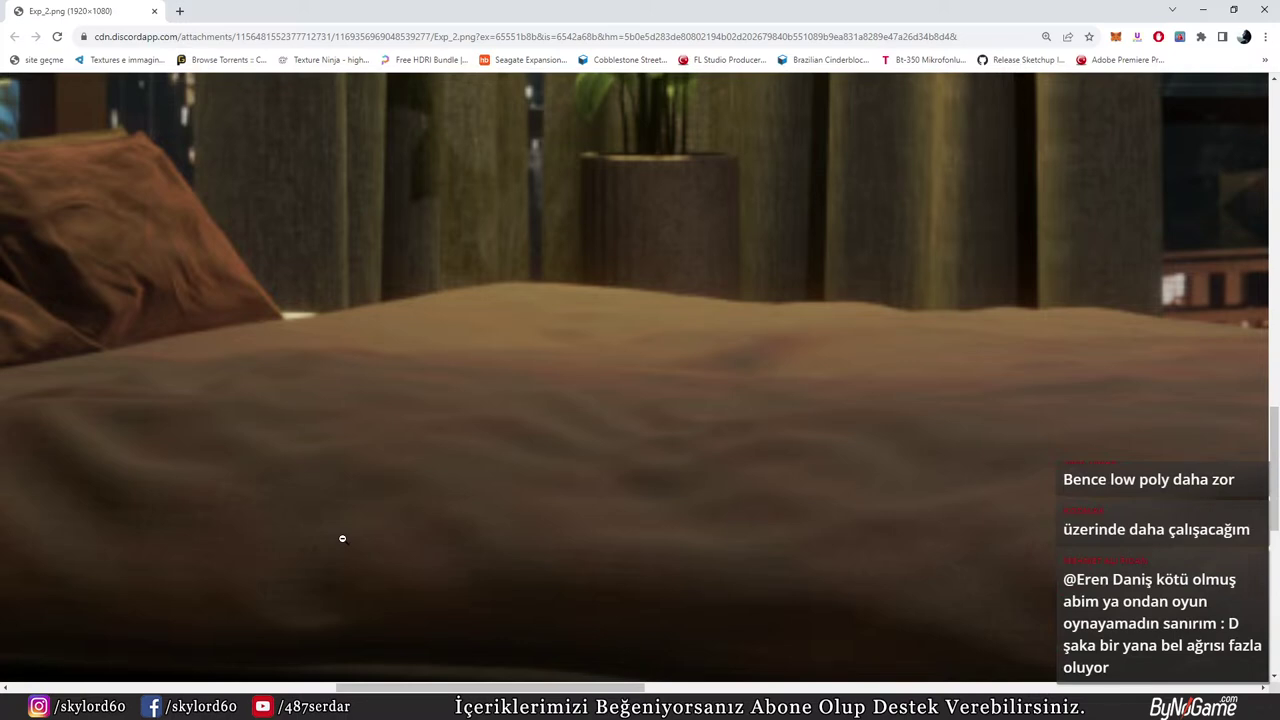
pyautogui.keyDown('ctrl'); pyautogui.scroll(-4, 403, 363); pyautogui.keyUp('ctrl')
pyautogui.click(412, 366)
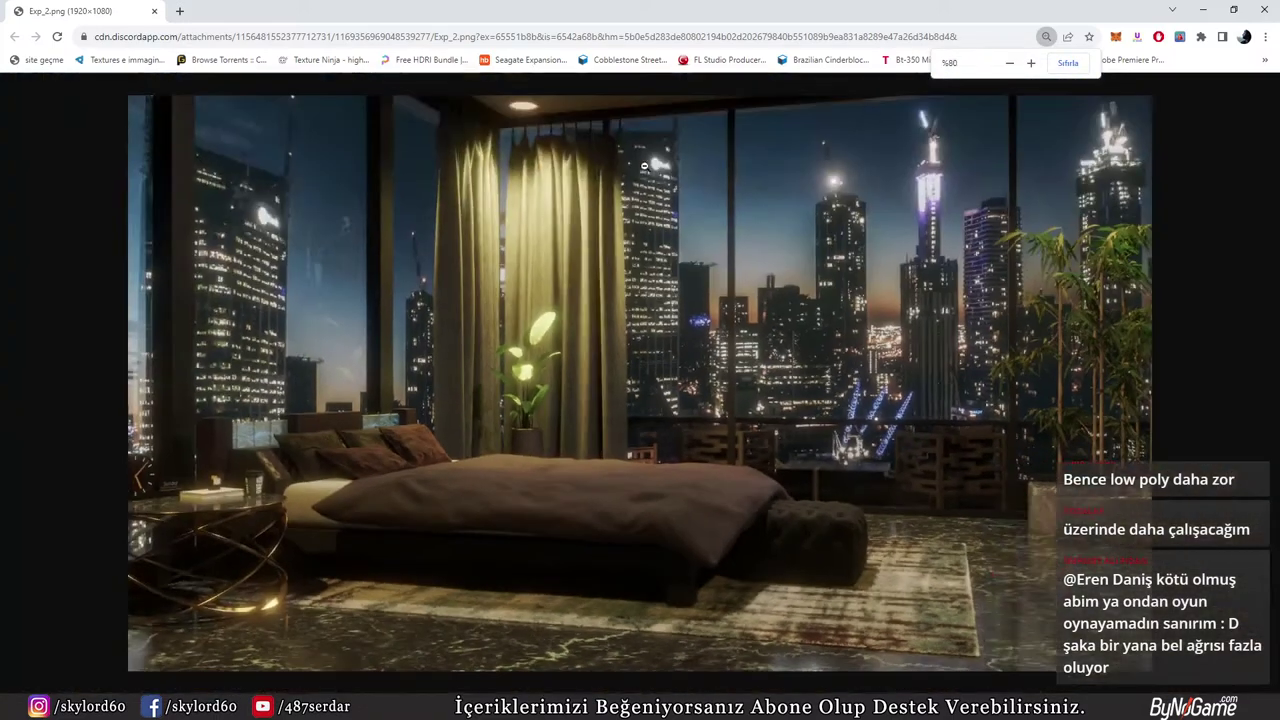
pyautogui.click(597, 335)
pyautogui.scroll(-1, 597, 335)
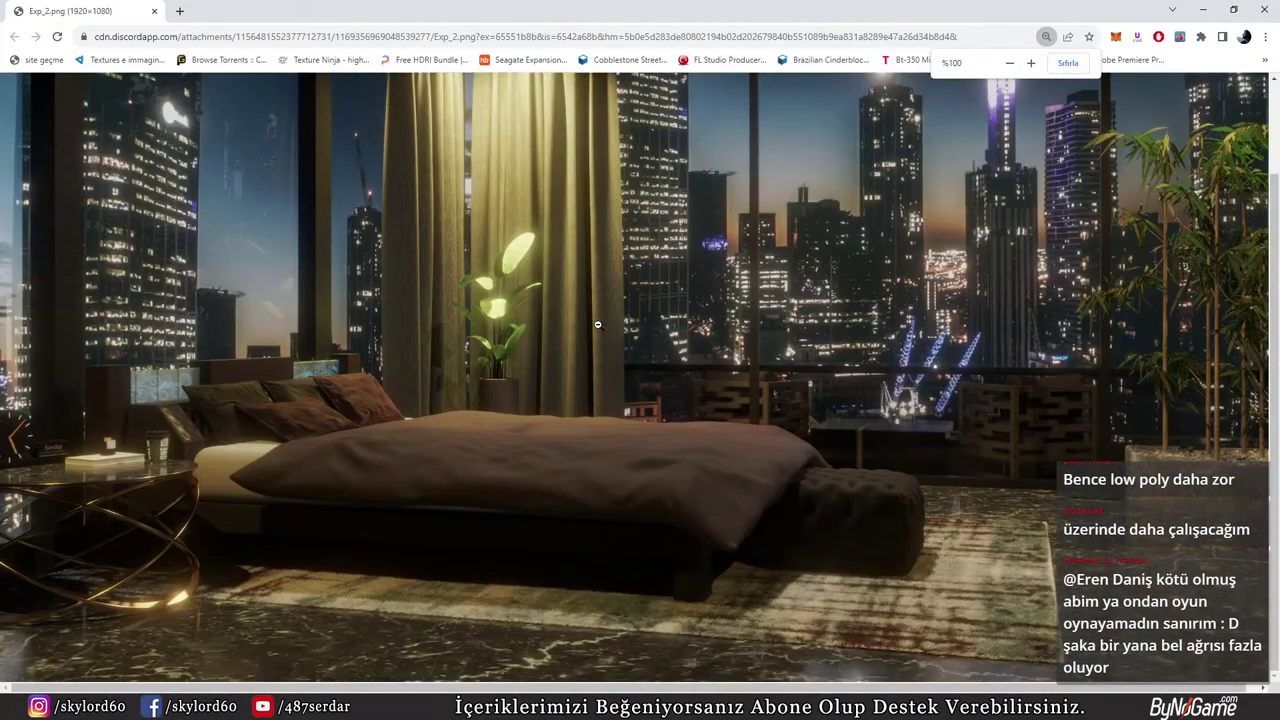
pyautogui.scroll(1, 597, 328)
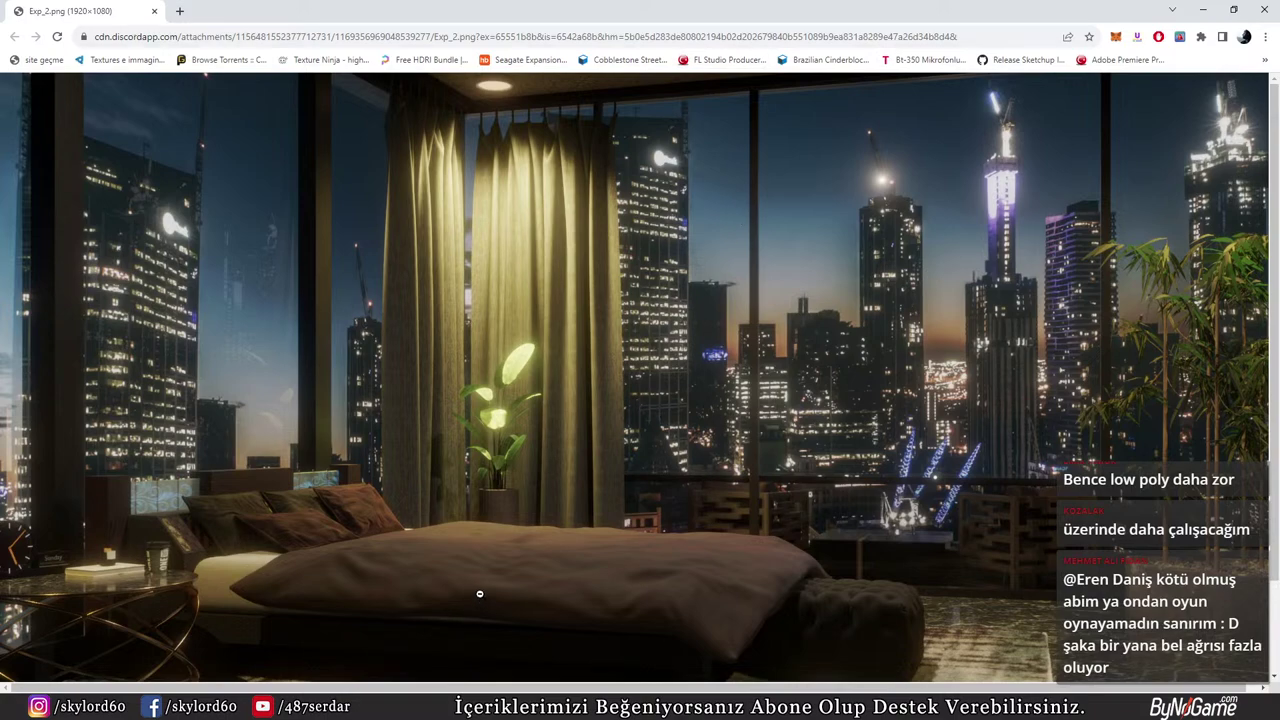
pyautogui.scroll(-1, 482, 580)
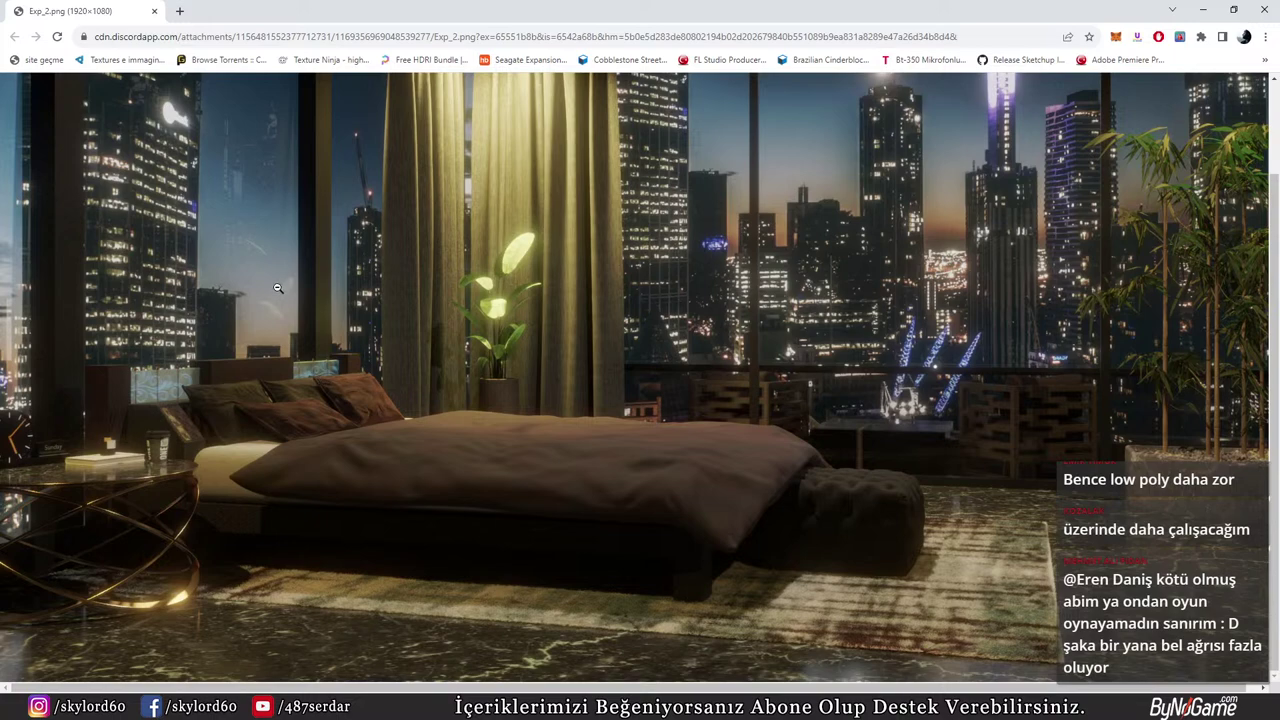
pyautogui.scroll(2, 278, 287)
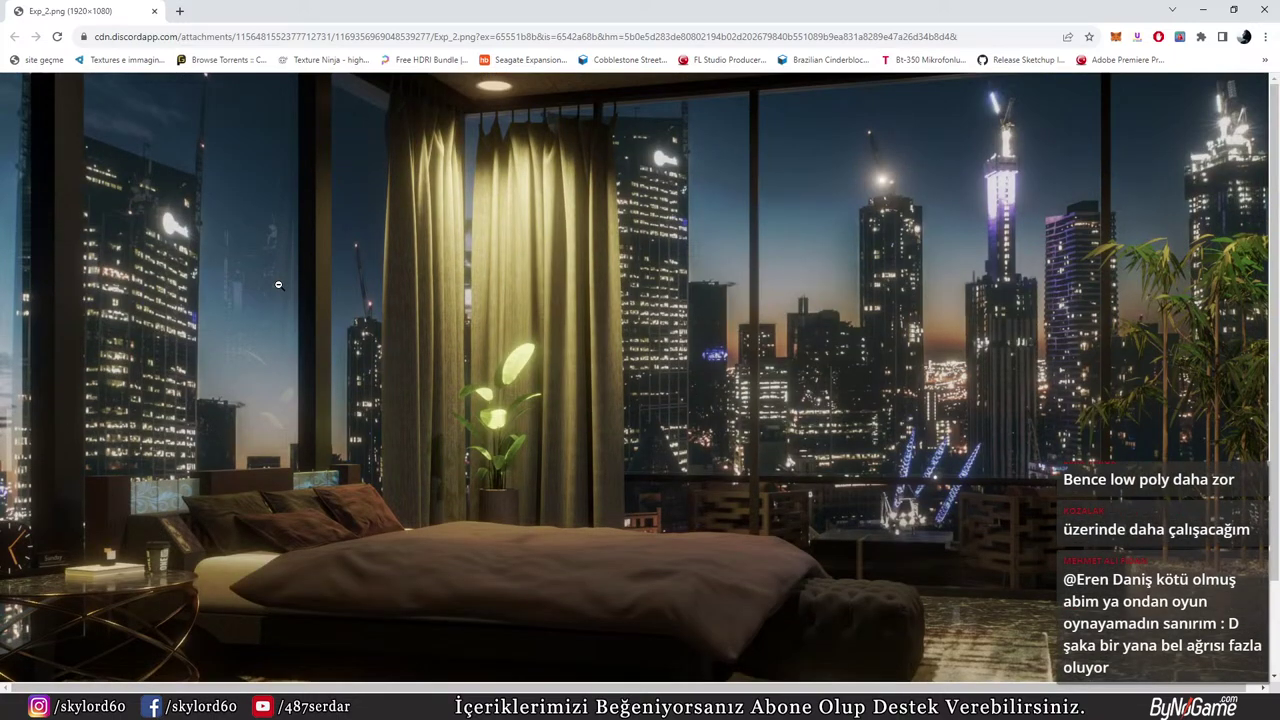
pyautogui.scroll(-2, 278, 286)
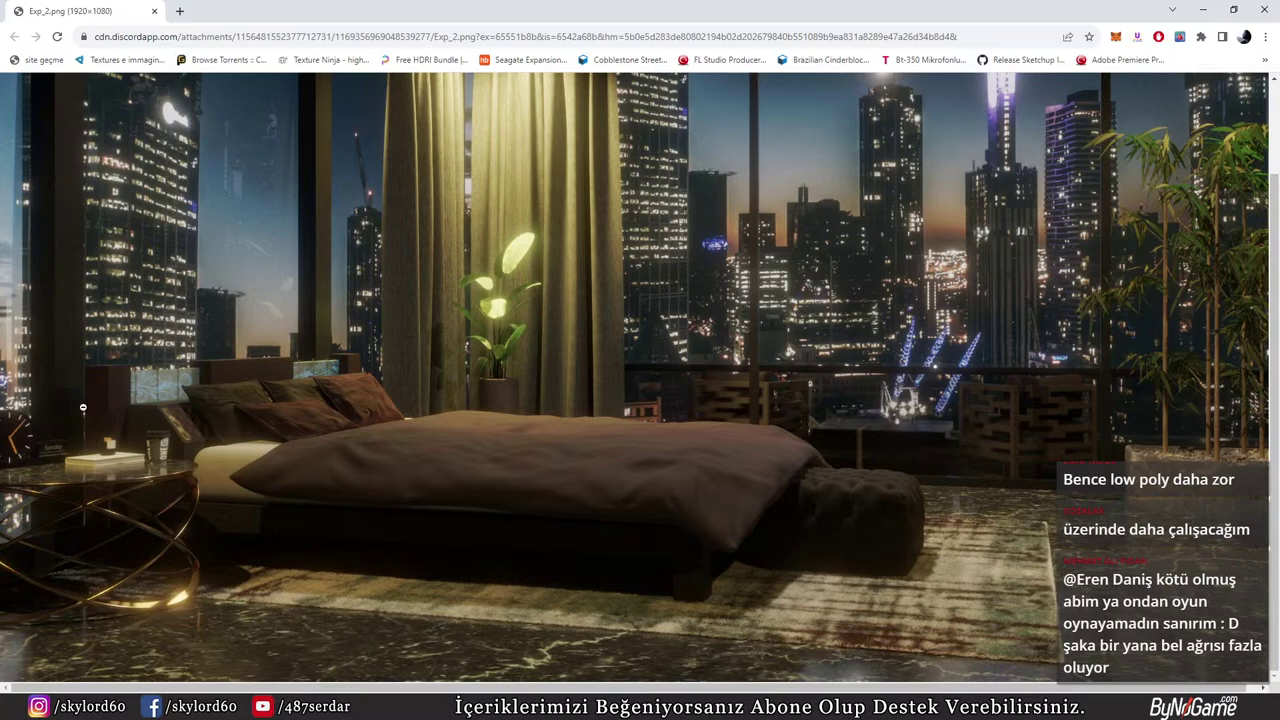
pyautogui.click(111, 382)
pyautogui.click(158, 457)
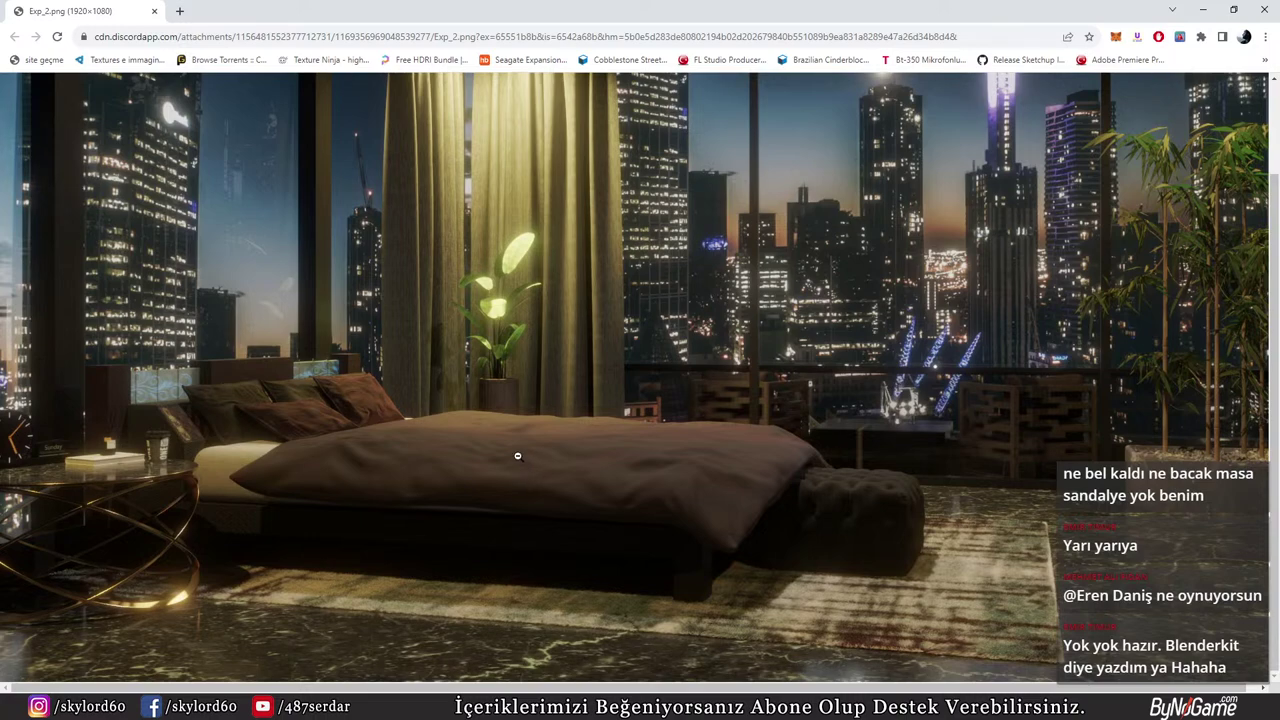
pyautogui.scroll(2, 523, 462)
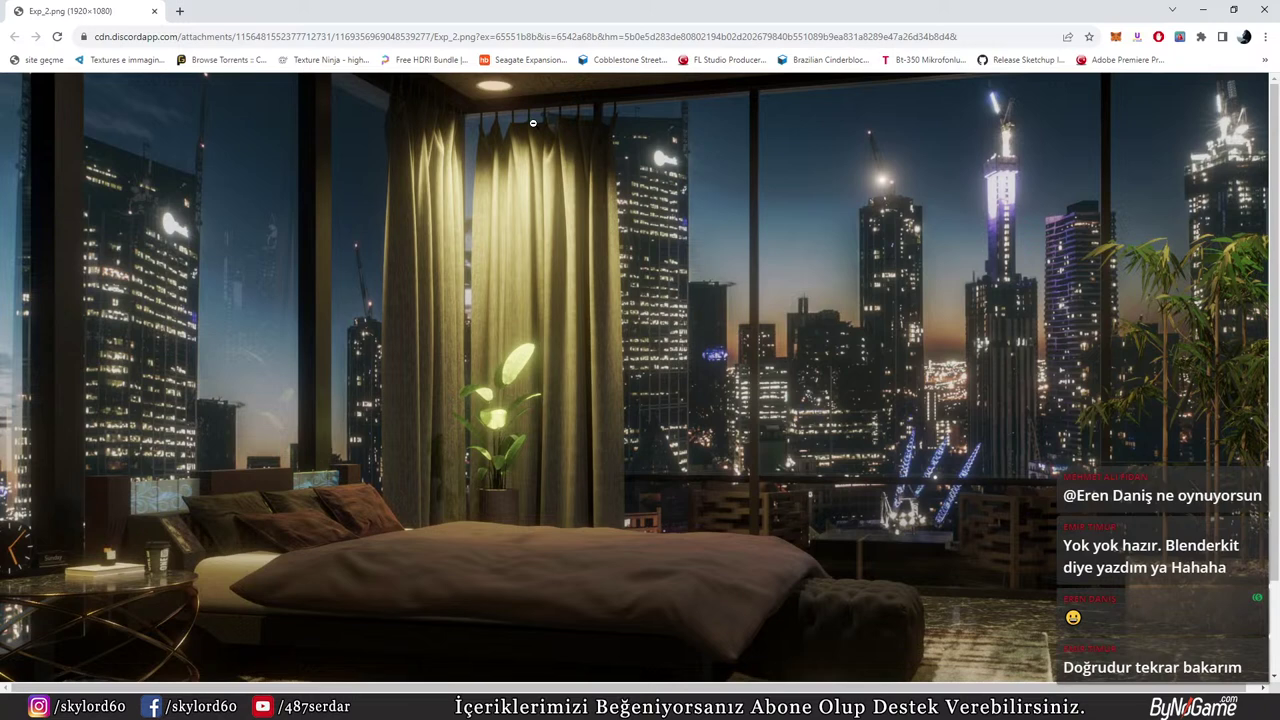
pyautogui.click(540, 200)
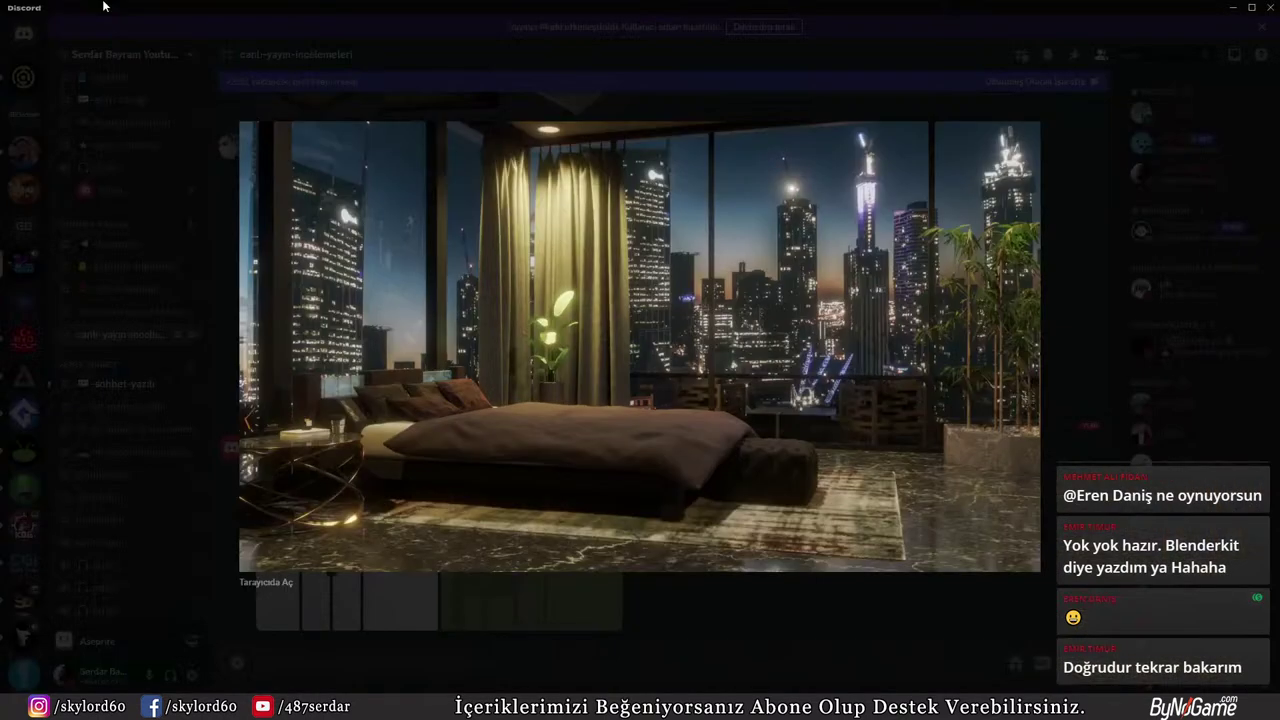
# Close Chrome and the bedroom lightbox, check the poster's profile card, then enlarge the black-earphone render
pyautogui.hotkey('ctrl', 'w')
pyautogui.click(432, 650)
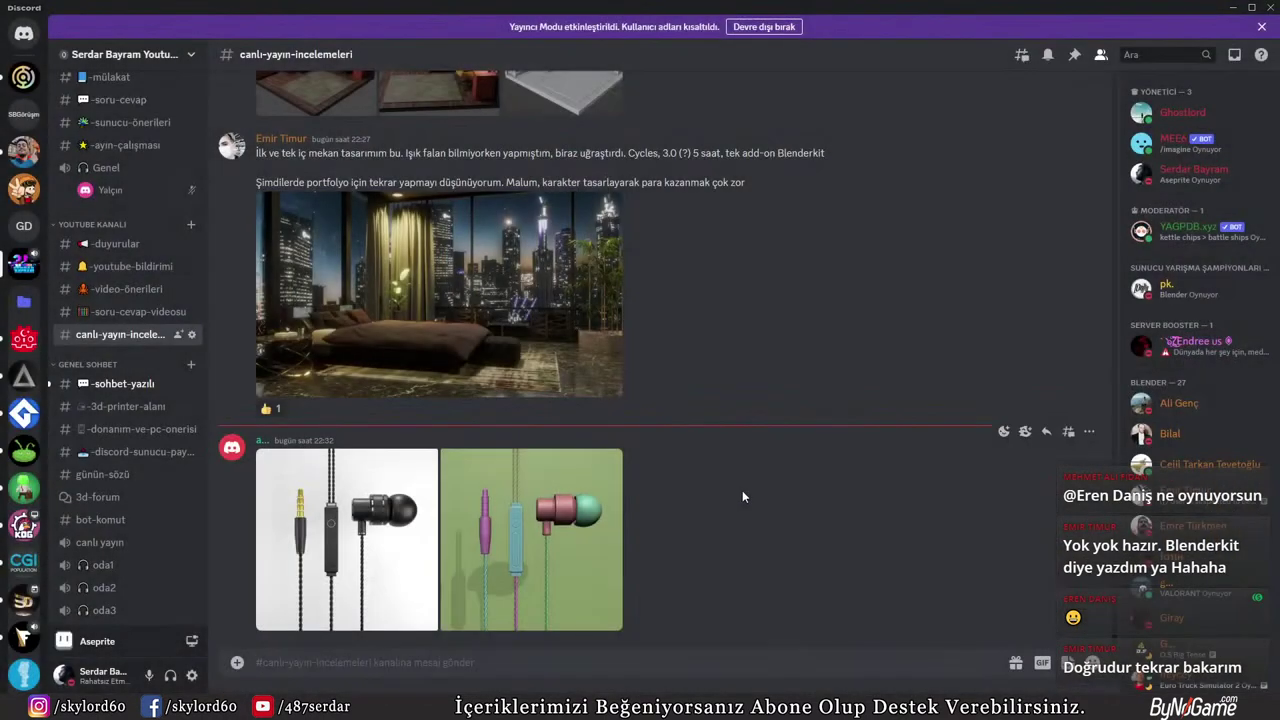
pyautogui.click(266, 445)
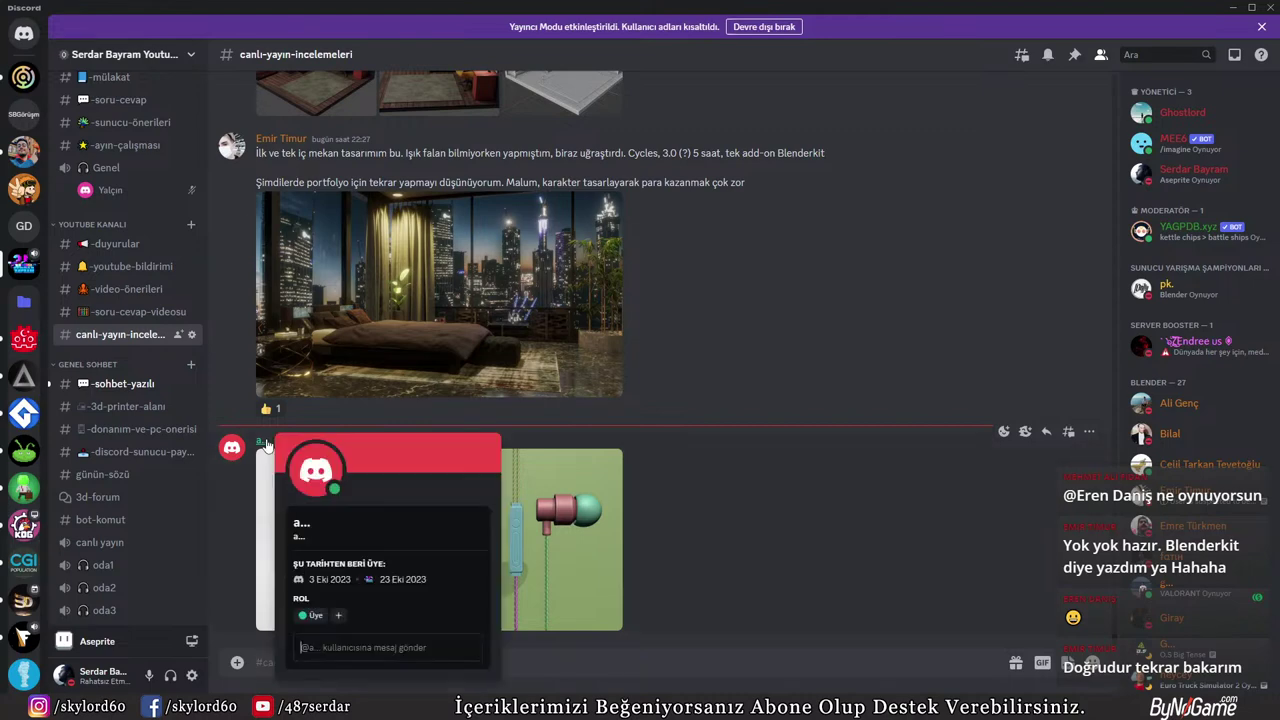
pyautogui.click(816, 429)
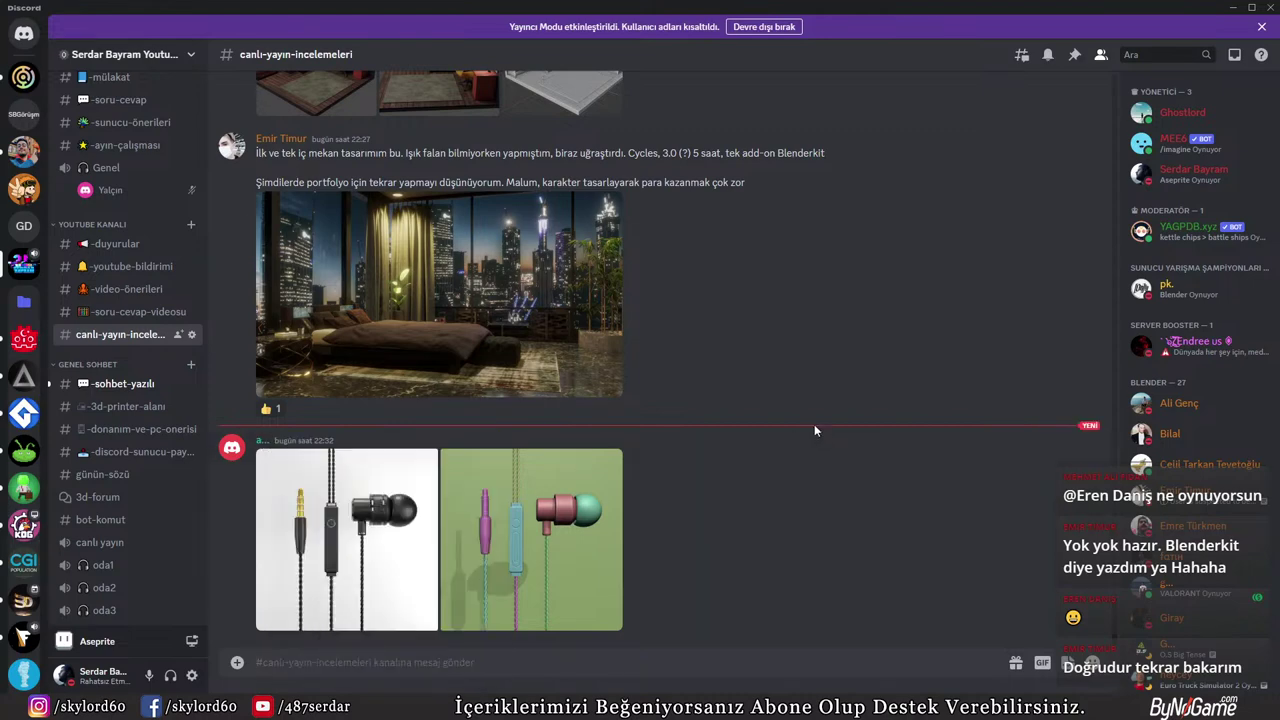
pyautogui.click(364, 488)
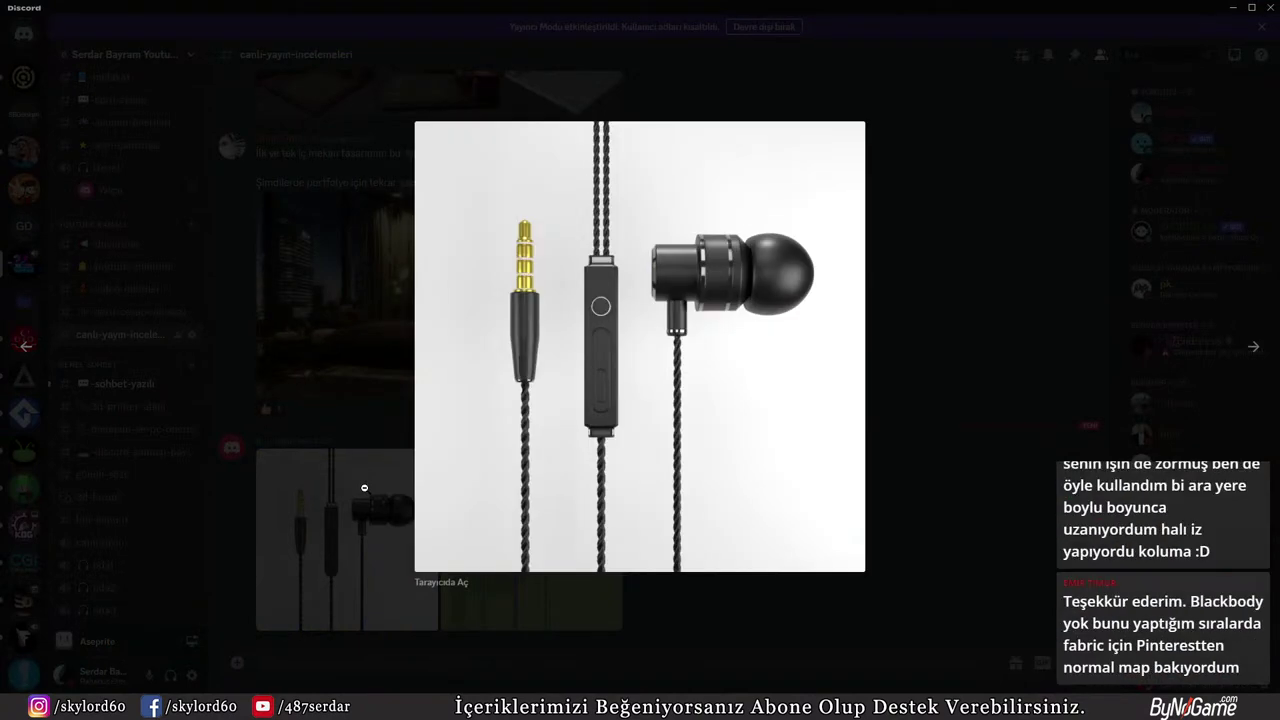
# Open yukle_01011.png in Chrome via 'Tarayıcıda Aç' and view it at full 1080×1080 size
pyautogui.click(441, 590)
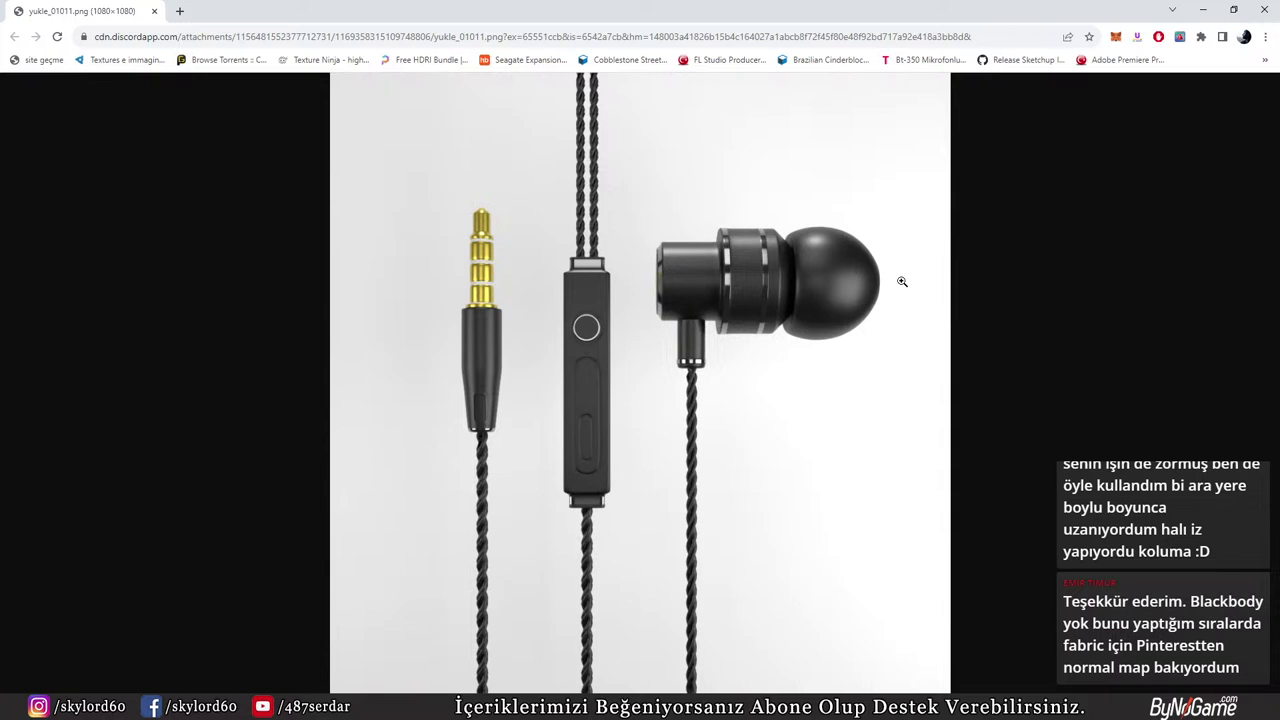
pyautogui.click(515, 127)
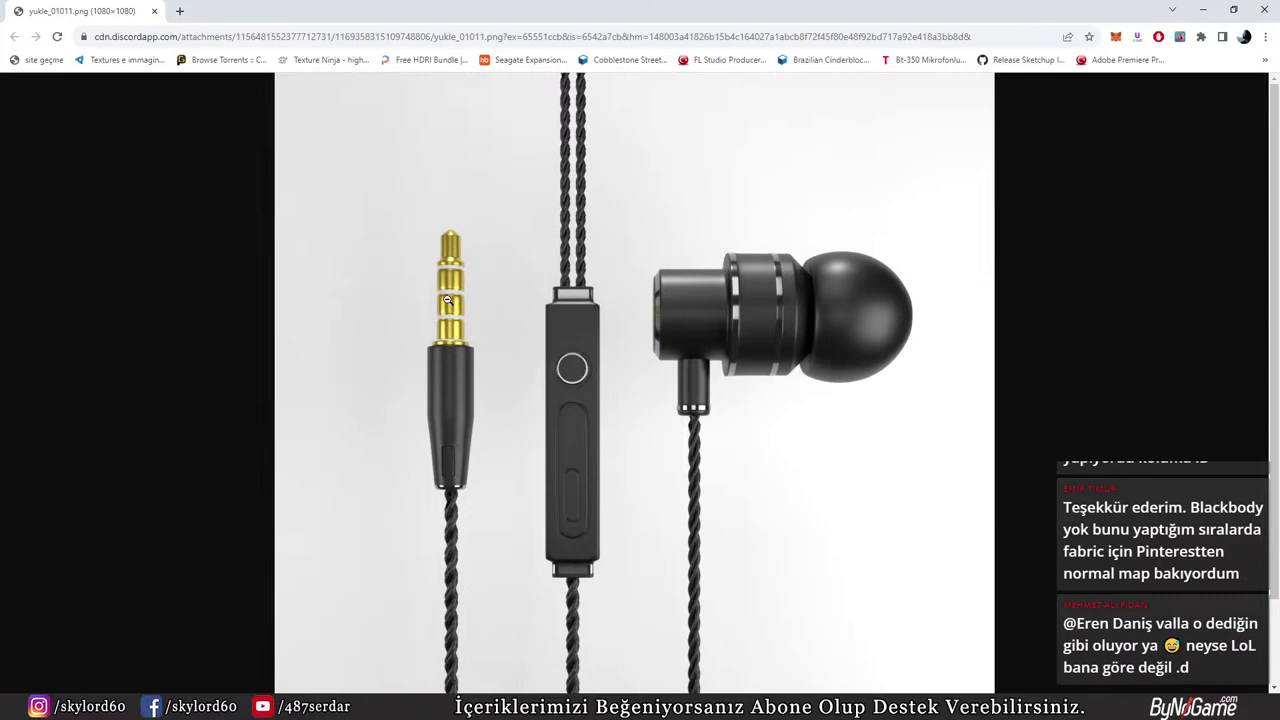
# Reset Chrome's zoom to 100% and return to Discord's black and green earphone renders post
pyautogui.keyDown('ctrl'); pyautogui.scroll(4, 466, 300); pyautogui.keyUp('ctrl')
pyautogui.keyDown('ctrl'); pyautogui.scroll(2, 232, 509); pyautogui.keyUp('ctrl')
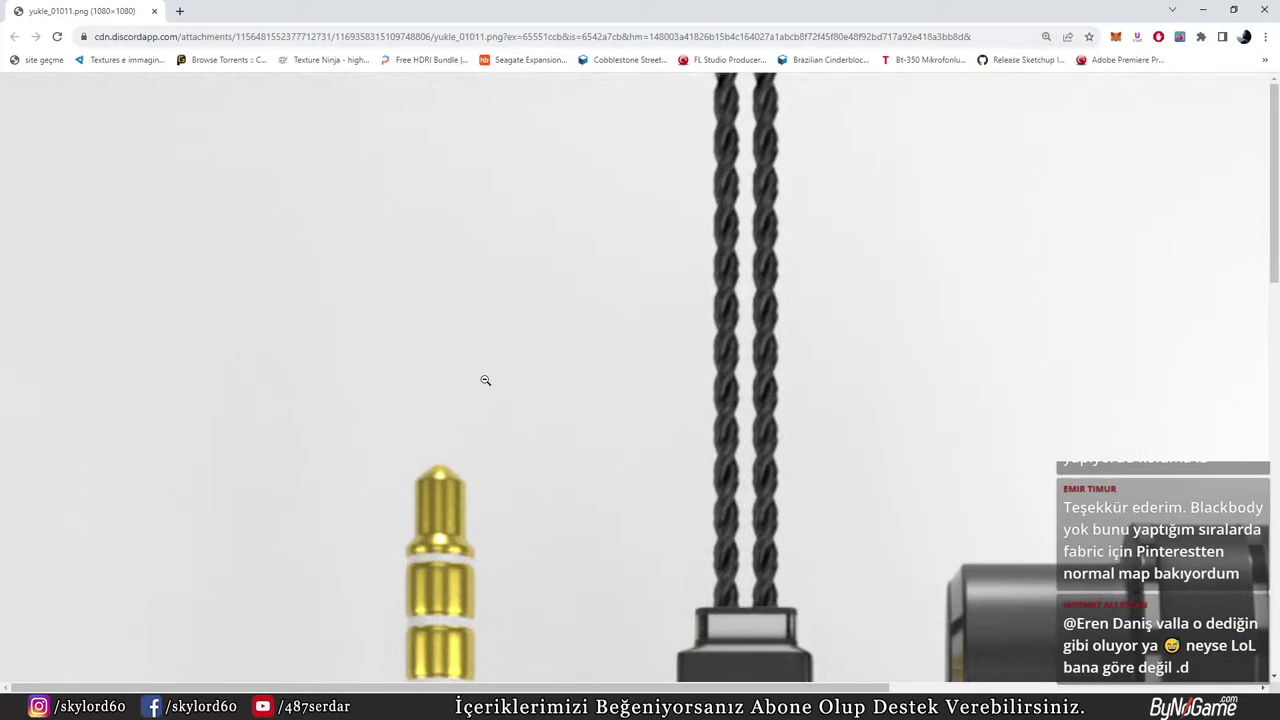
pyautogui.keyDown('ctrl'); pyautogui.scroll(-2, 485, 380); pyautogui.keyUp('ctrl')
pyautogui.click(1066, 63)
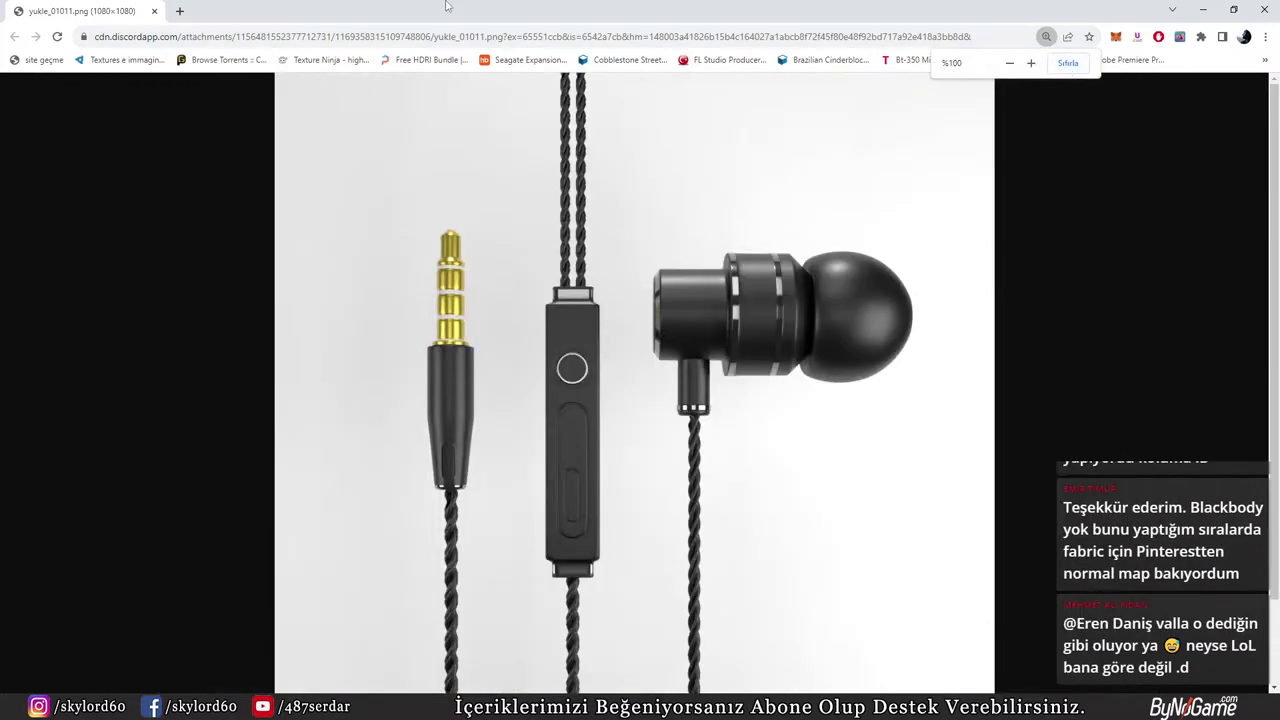
pyautogui.hotkey('alt', 'Tab')
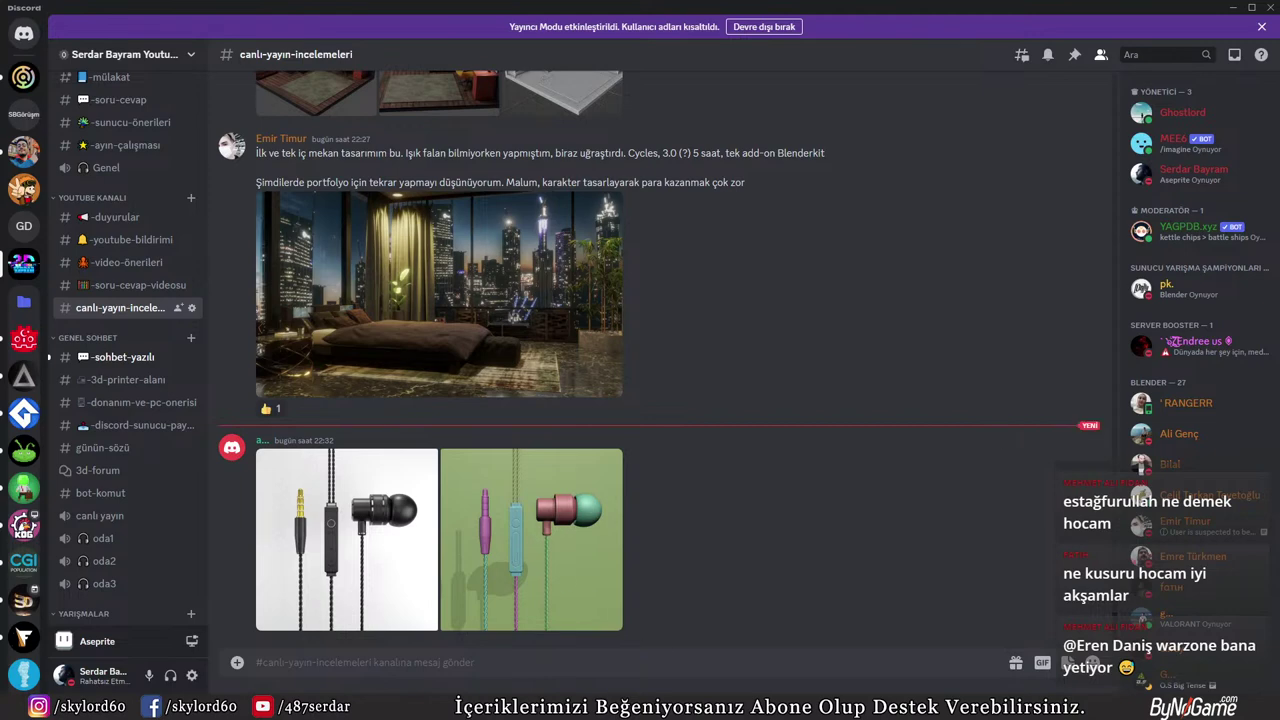
# Bring up Media Player playing Death Star (3) and move it right, uncovering the renders
pyautogui.hotkey('alt', 'Tab')
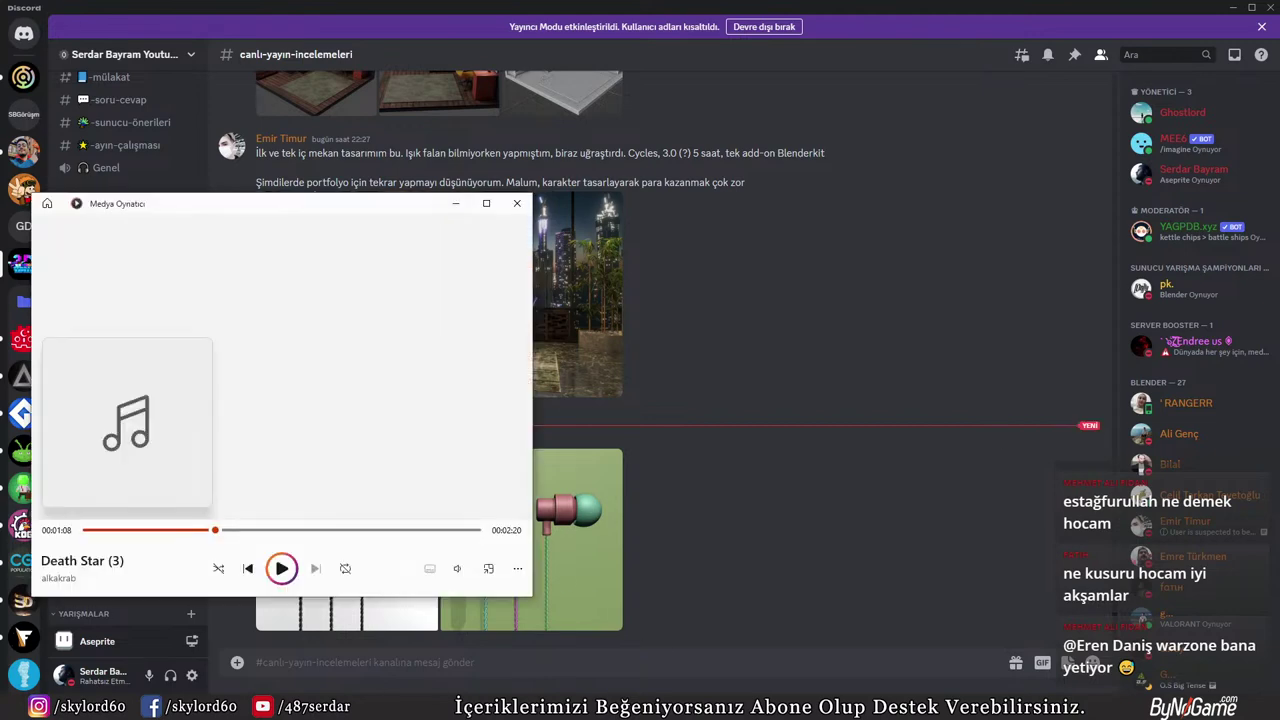
pyautogui.moveTo(218, 212); pyautogui.dragTo(792, 141)
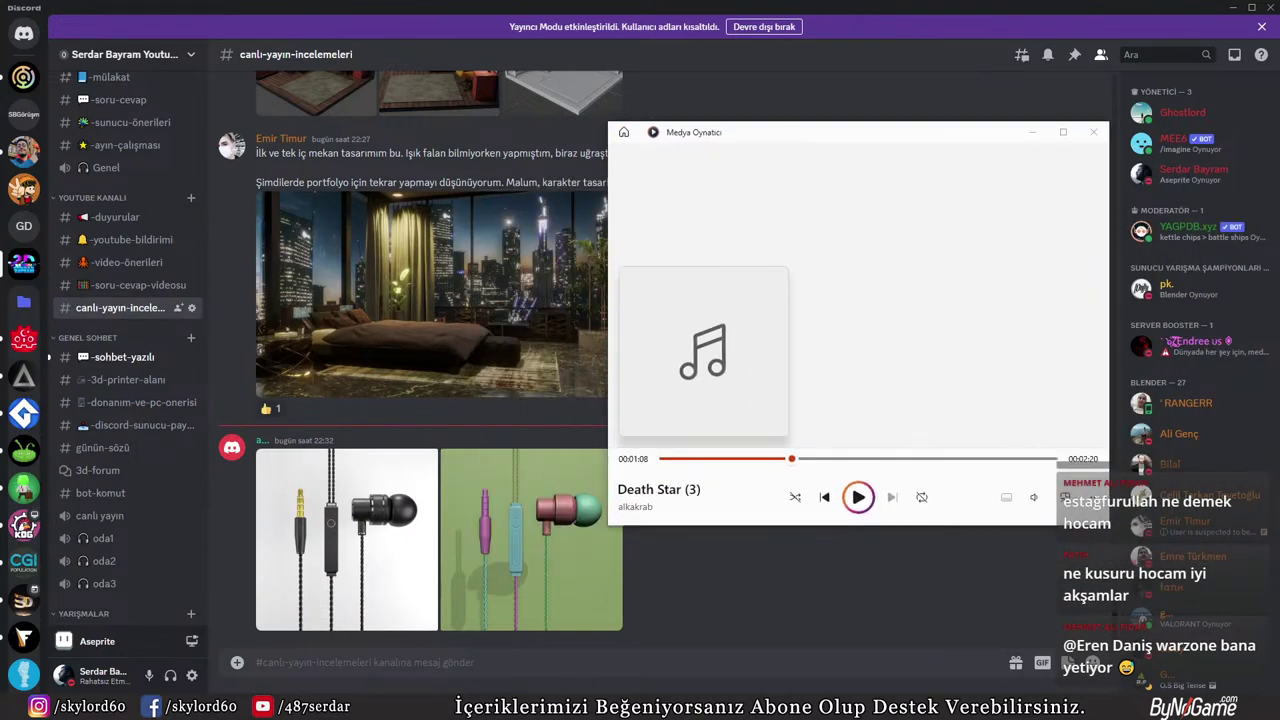